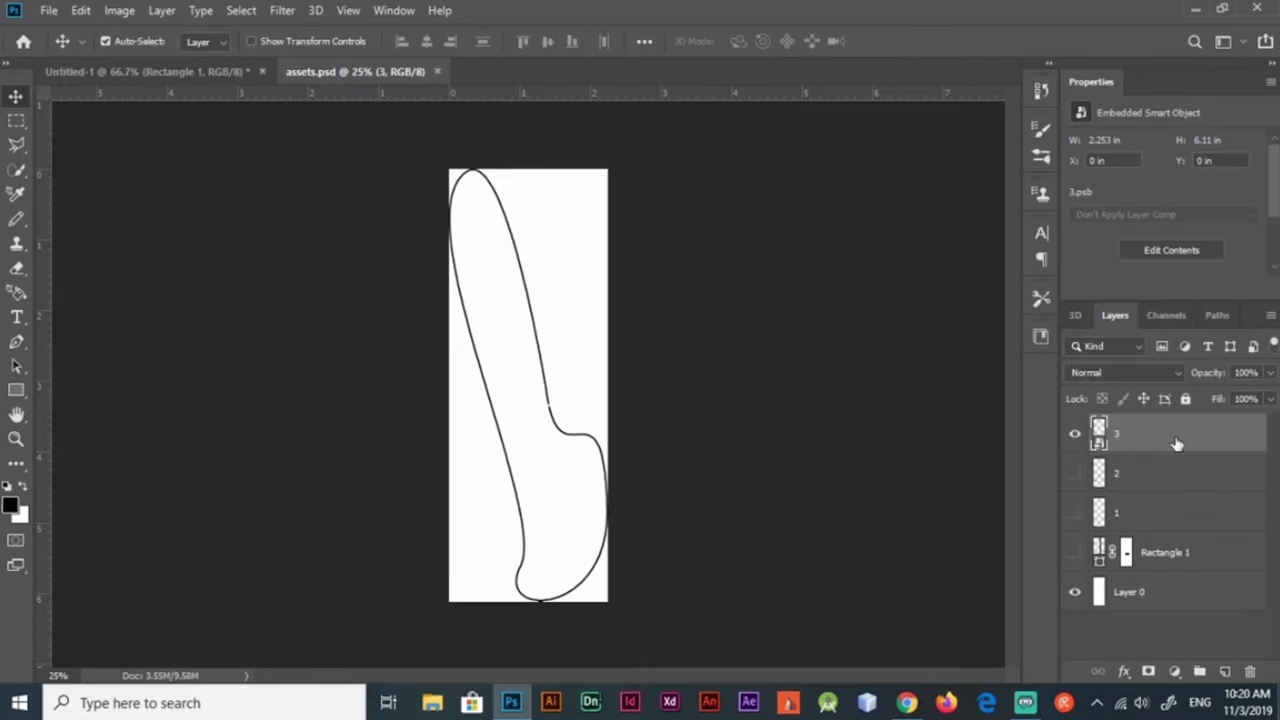
# Step: Rasterize layer 3, hide Layer 0's background, and extrude layer 3 into a 3D object
pyautogui.rightClick(1177, 443)
pyautogui.click(975, 331)
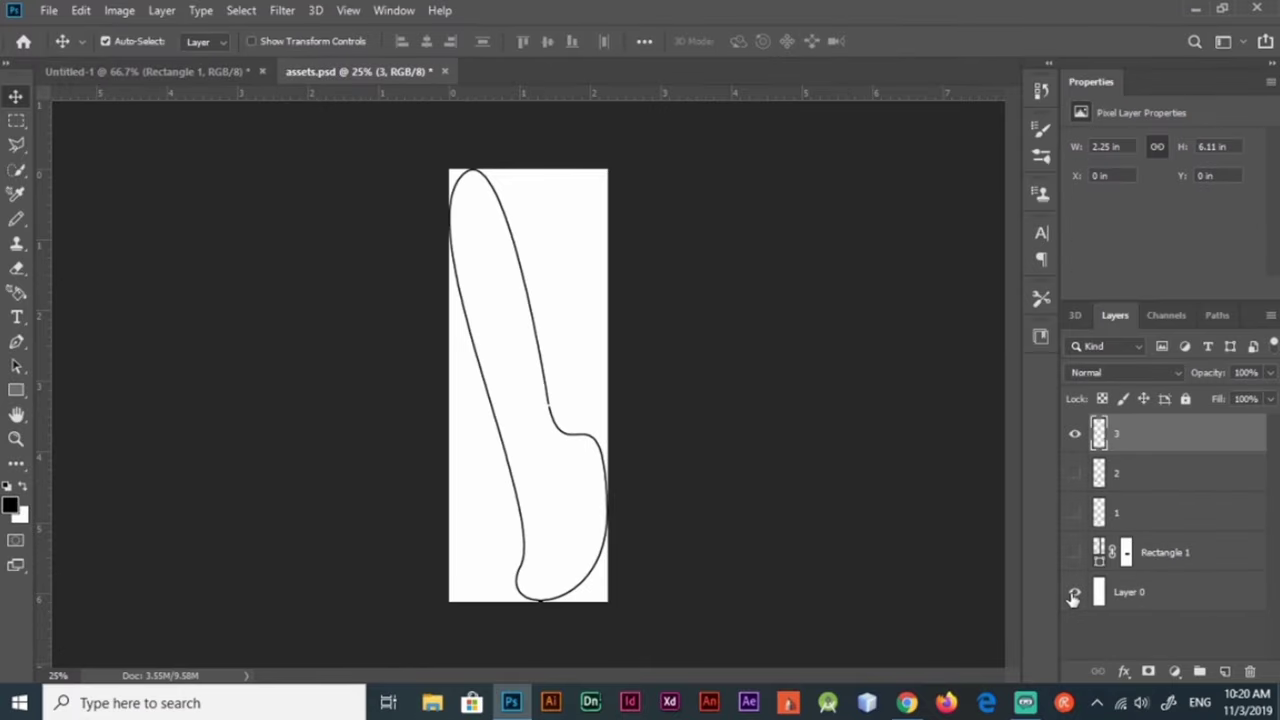
pyautogui.click(1075, 592)
pyautogui.click(315, 10)
pyautogui.click(376, 141)
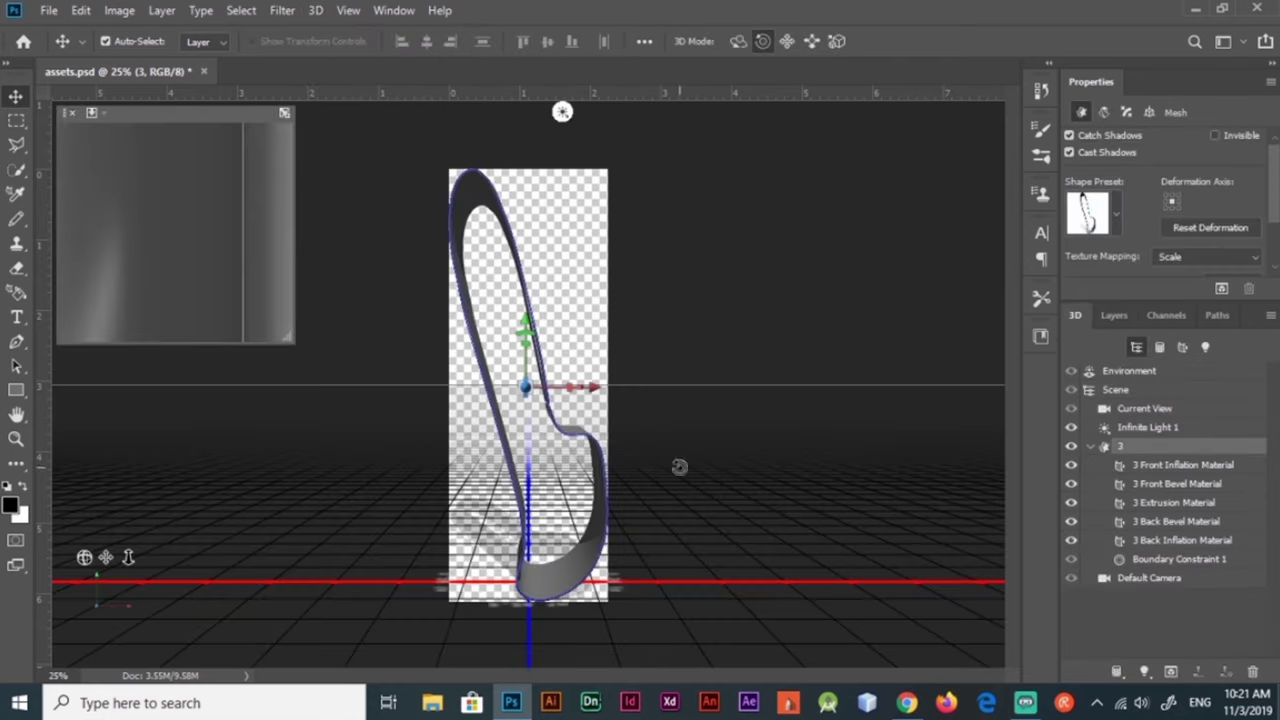
# Step: Export the 3D layer as a Wavefront OBJ model file
pyautogui.click(315, 10)
pyautogui.click(376, 76)
pyautogui.click(578, 152)
pyautogui.click(600, 250)
pyautogui.click(750, 380)
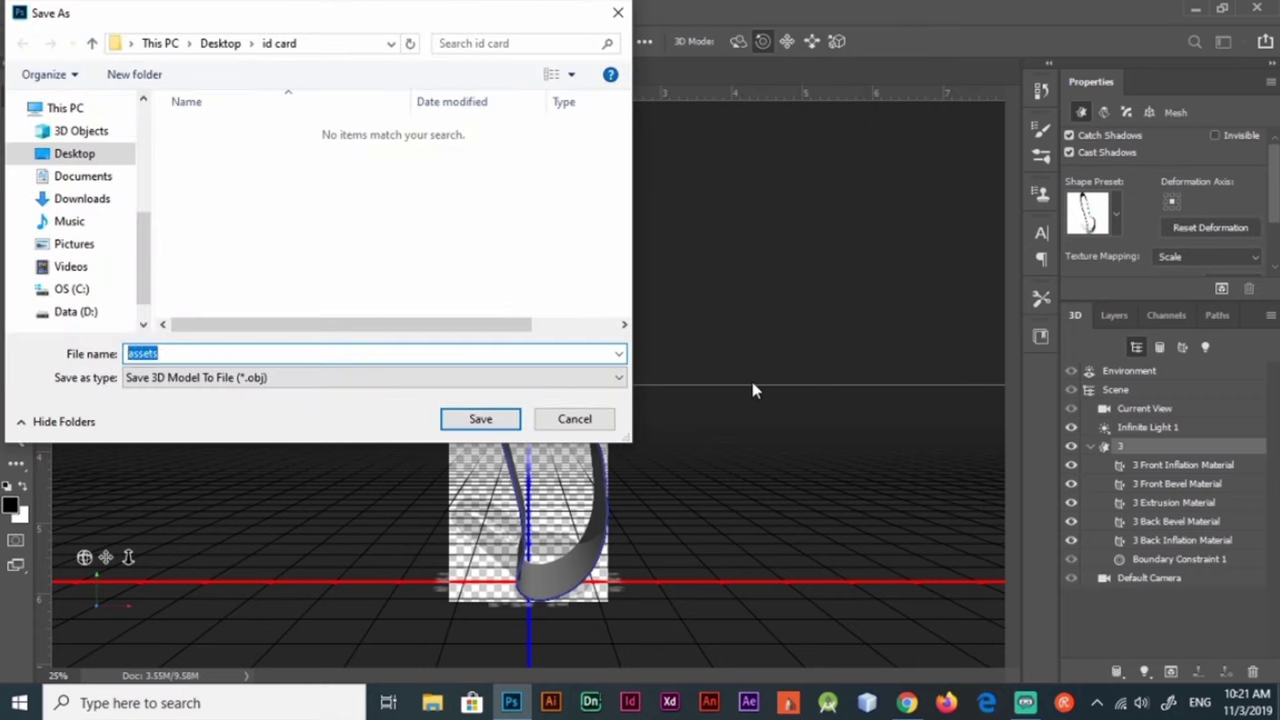
pyautogui.click(468, 419)
# Step: Undo the extrusion, hide layer 3, and show layers 2 and 1 instead
pyautogui.hotkey('ctrl', 'z')
pyautogui.click(1075, 433)
pyautogui.click(1075, 474)
pyautogui.click(1190, 474)
pyautogui.click(1076, 514)
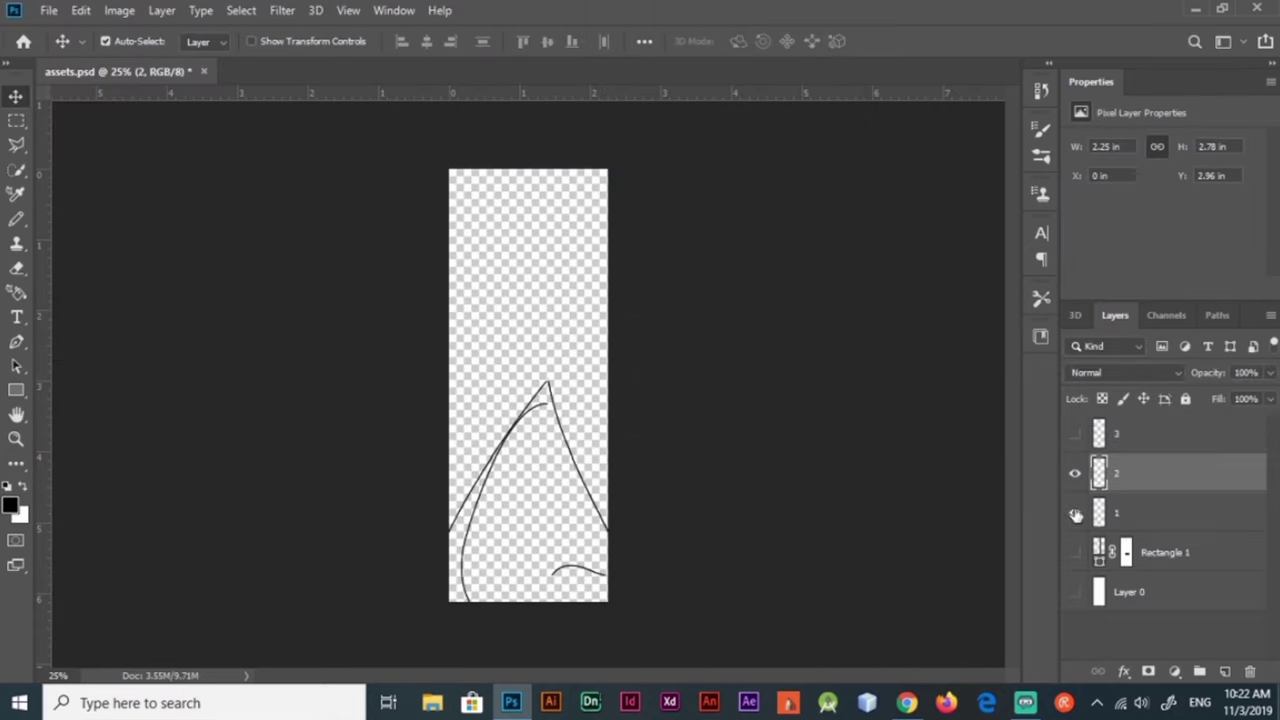
# Step: Enlarge the canvas and delete the old layer 2 and layer 1 curve layers
pyautogui.click(1075, 552)
pyautogui.click(1190, 474)
pyautogui.keyDown('shift'); pyautogui.click(1190, 514); pyautogui.keyUp('shift')
pyautogui.hotkey('ctrl', 'alt', 'c')
pyautogui.click(782, 145)
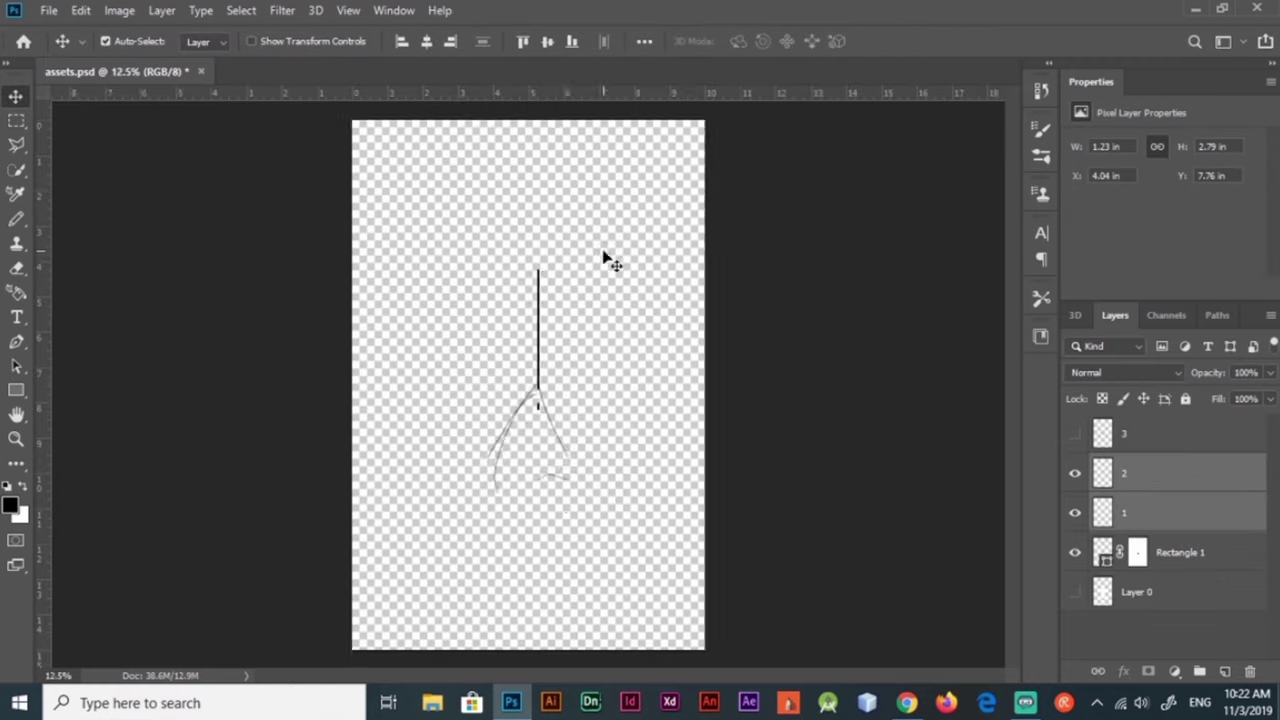
pyautogui.click(1130, 592)
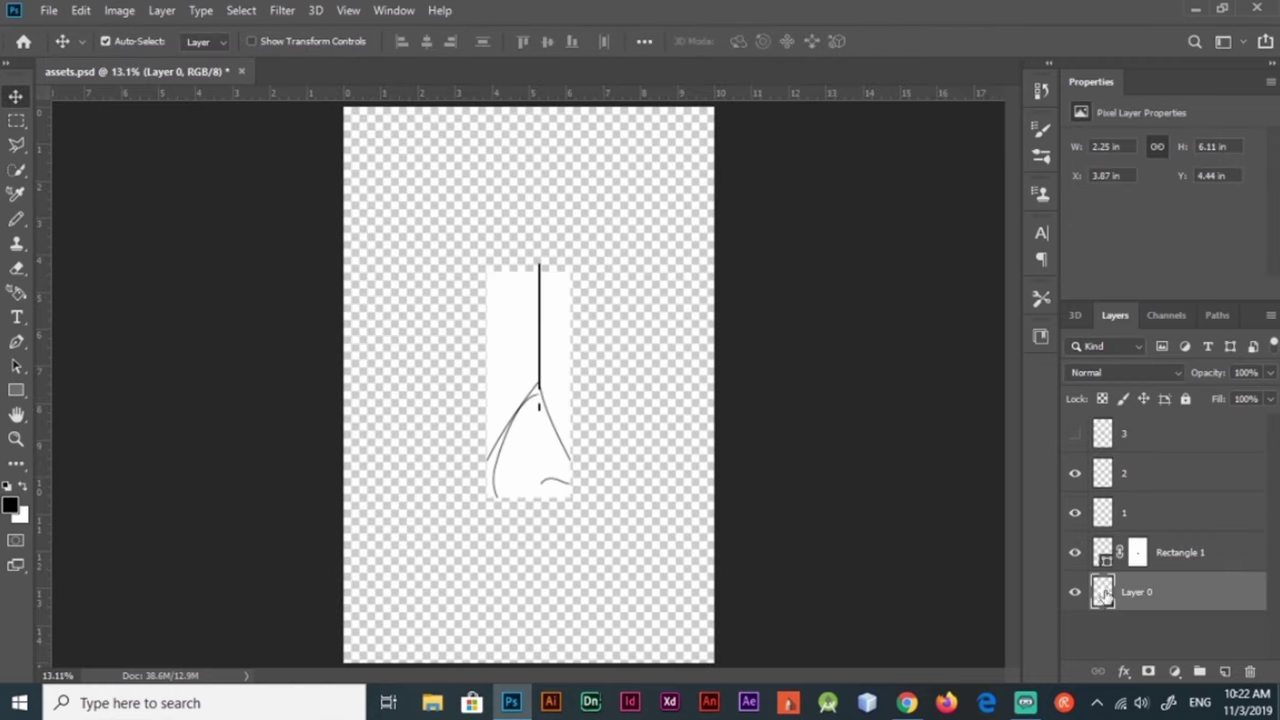
pyautogui.click(1075, 592)
pyautogui.moveTo(1110, 592); pyautogui.dragTo(1125, 515)
pyautogui.press('Delete')
# Step: Draw a leaf-shaped Pen path, stroke it onto new Layer 1, and delete the path
pyautogui.press('p')
pyautogui.hotkey('ctrl', 'shift', 'n')
pyautogui.press('Return')
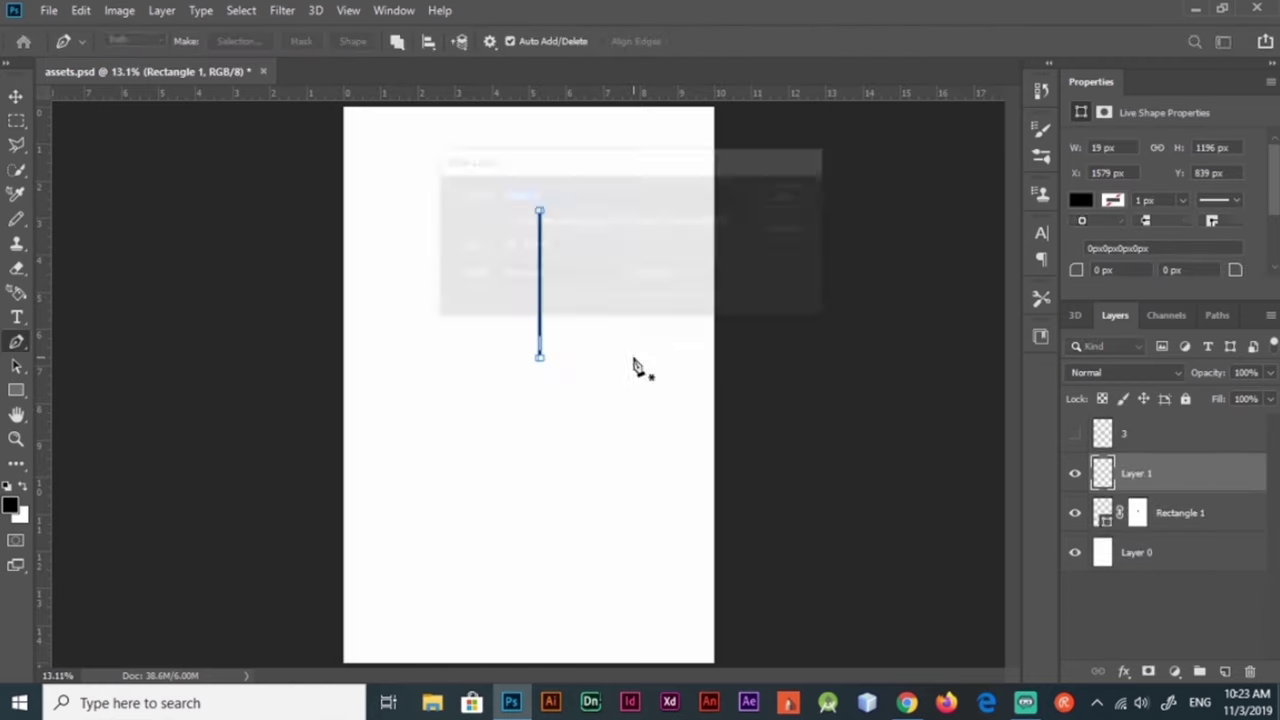
pyautogui.click(539, 343)
pyautogui.keyDown('alt'); pyautogui.click(599, 401); pyautogui.keyUp('alt')
pyautogui.rightClick(622, 370)
pyautogui.click(674, 397)
pyautogui.press('Return')
pyautogui.rightClick(597, 309)
pyautogui.click(630, 305)
# Step: Hide Layer 0, extrude the leaf into 3D, and export it as an OBJ model
pyautogui.click(1076, 553)
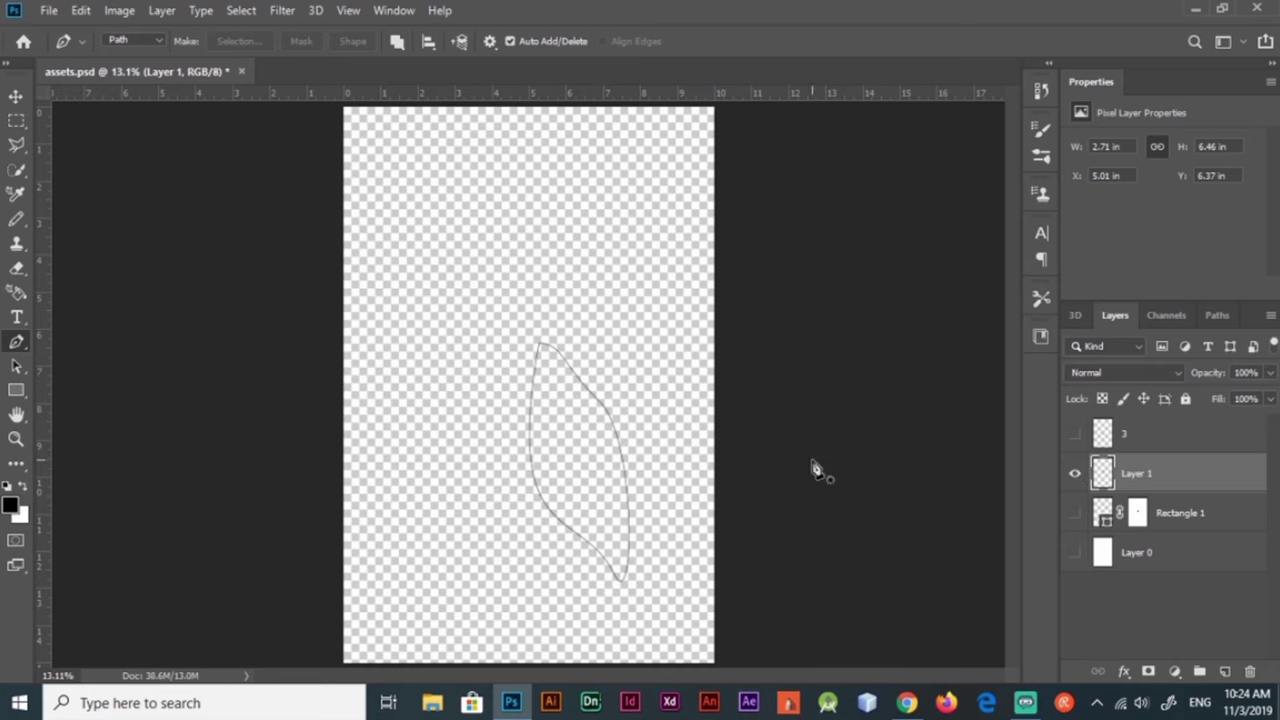
pyautogui.click(315, 10)
pyautogui.click(357, 129)
pyautogui.click(315, 10)
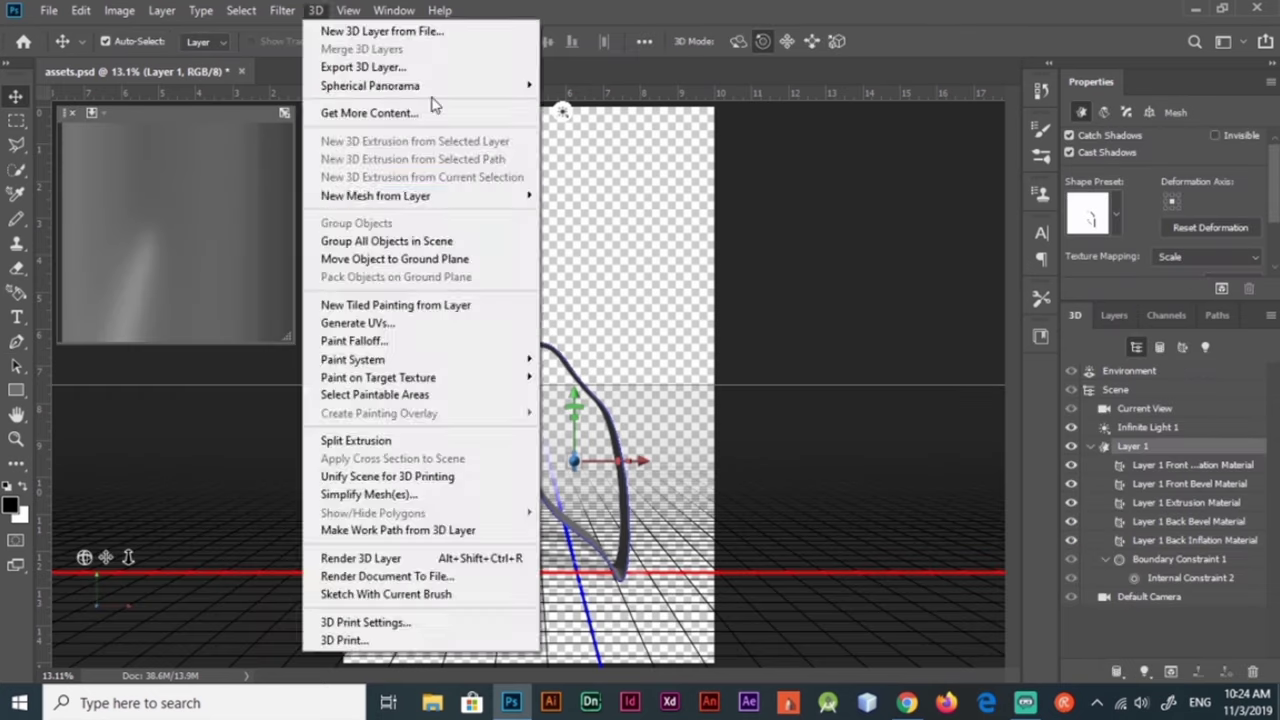
pyautogui.click(360, 66)
pyautogui.click(748, 380)
pyautogui.click(477, 420)
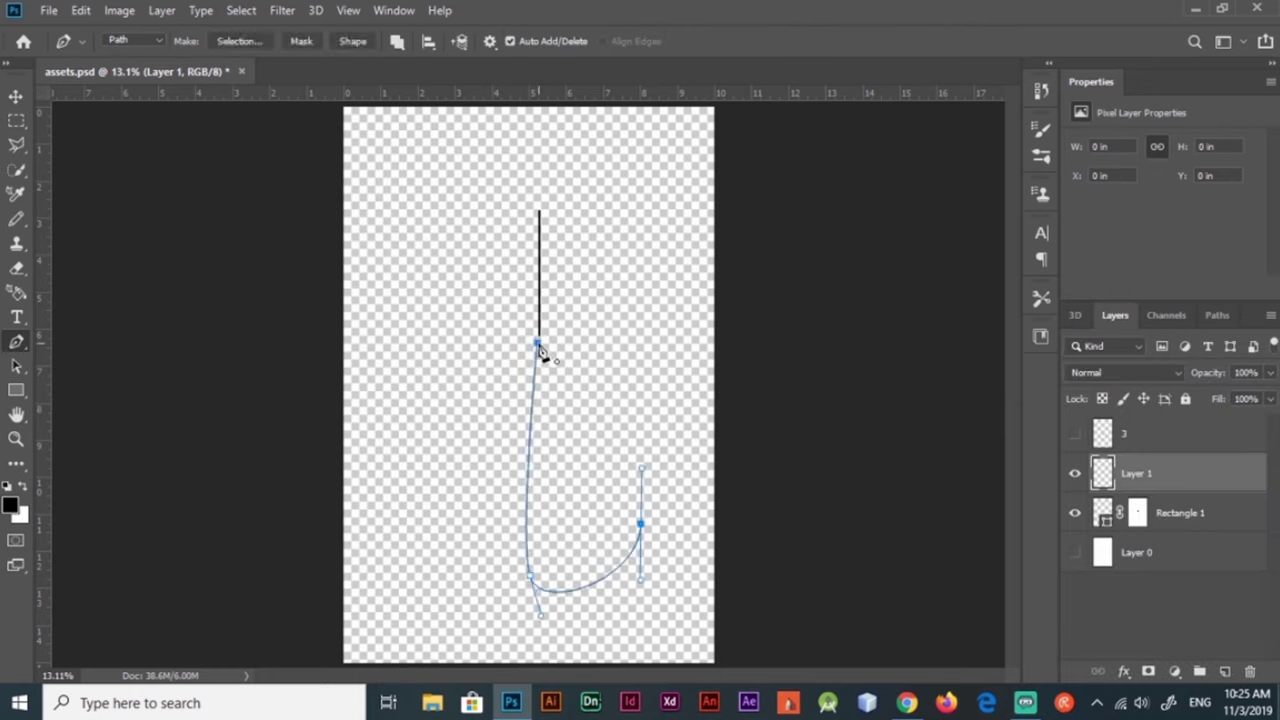
# Step: Reshape the path into a pointed teardrop, stroke it onto Layer 1, and delete the path
pyautogui.moveTo(645, 535)
pyautogui.mouseDown()
pyautogui.moveTo(563, 471)
pyautogui.moveTo(528, 571)
pyautogui.moveTo(563, 449)
pyautogui.mouseUp()
pyautogui.rightClick(563, 449)
pyautogui.click(652, 138)
pyautogui.press('Return')
pyautogui.rightClick(622, 262)
pyautogui.click(1076, 512)
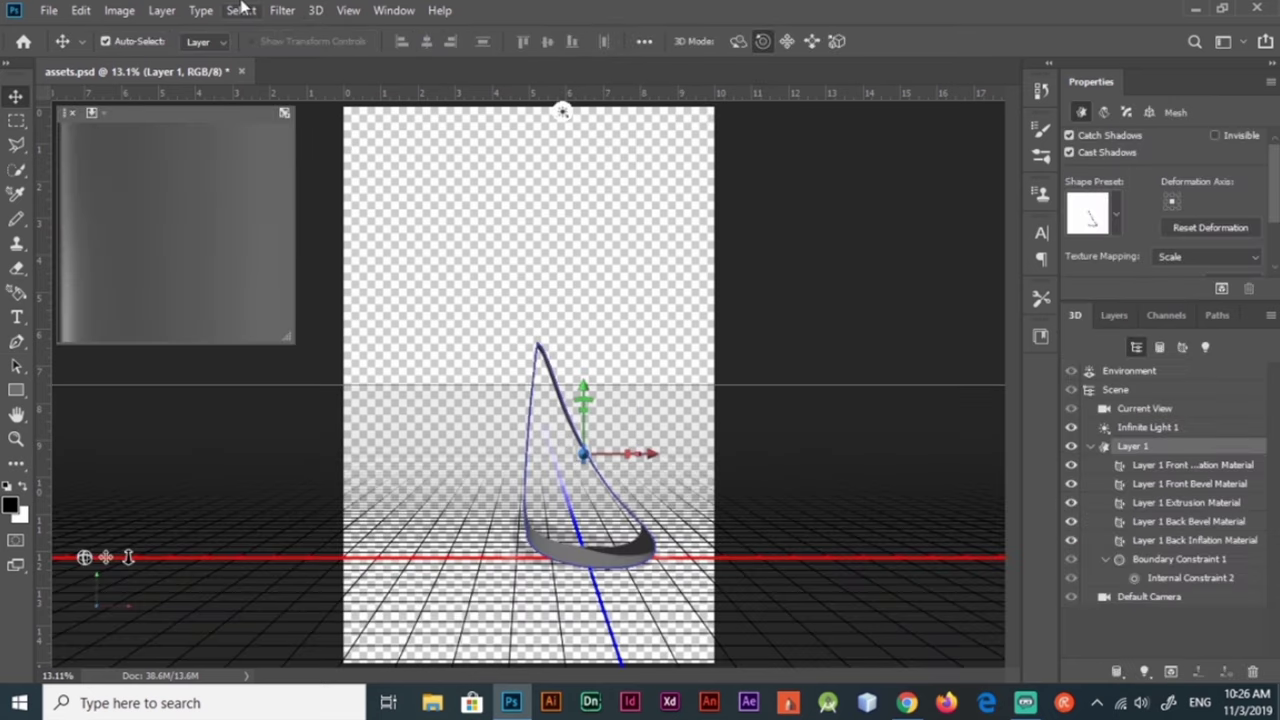
# Step: Export the teardrop as an OBJ, undo back to the flat layer, and start opening a file
pyautogui.click(315, 10)
pyautogui.click(335, 67)
pyautogui.press('Return')
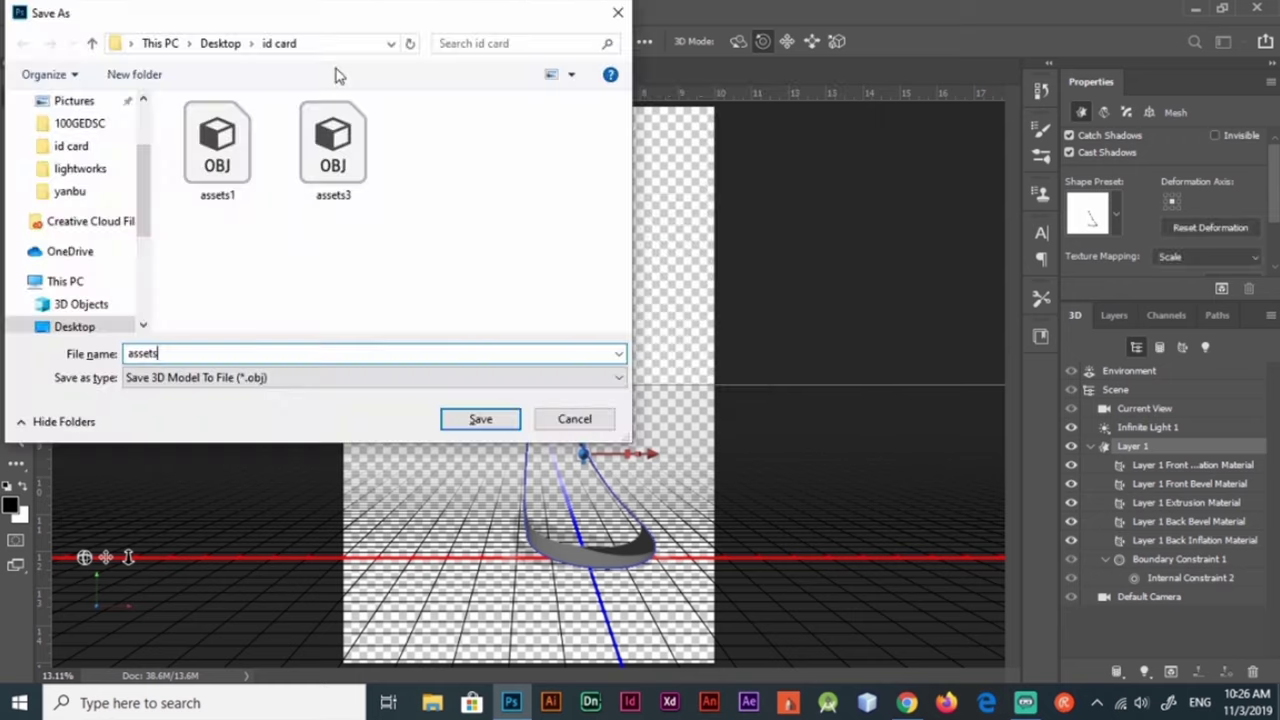
pyautogui.press('Return')
pyautogui.hotkey('ctrl', 'z')
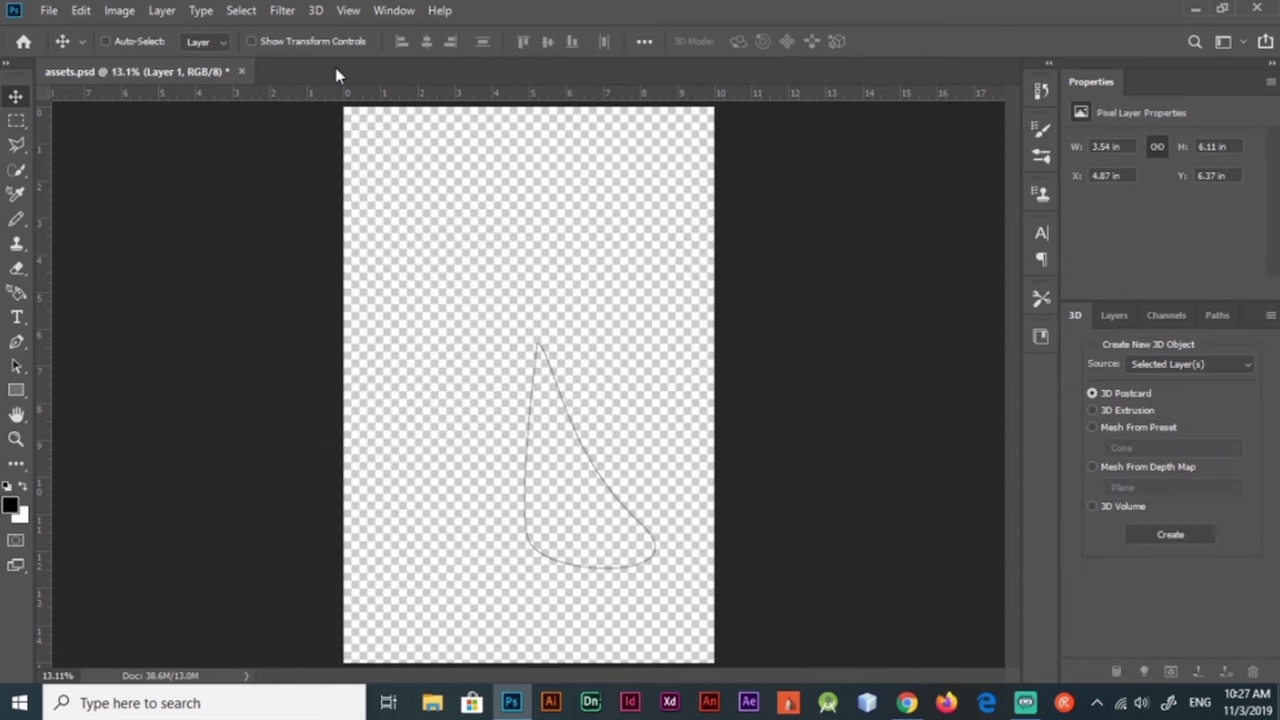
pyautogui.hotkey('ctrl', 'o')
pyautogui.scroll(-3, 197, 285)
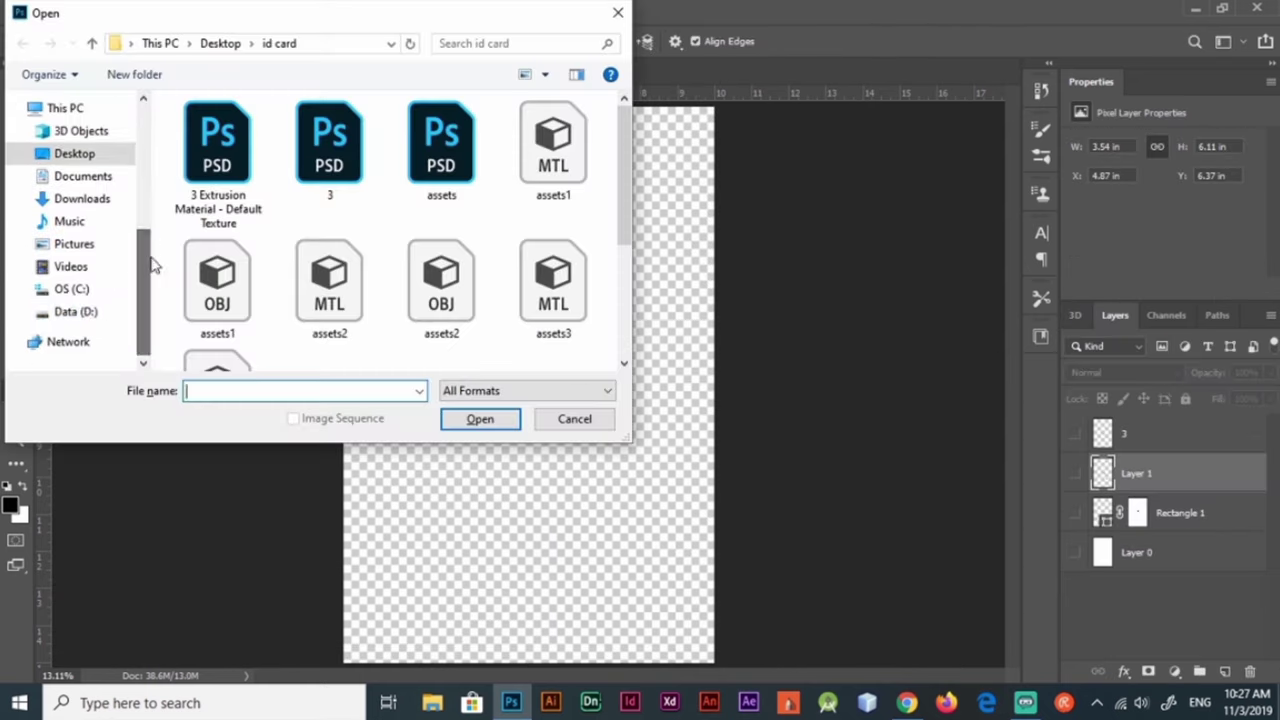
# Step: Open face.psd from the Data drive's MCI ID card folder and check its image size
pyautogui.click(75, 290)
pyautogui.doubleClick(205, 245)
pyautogui.doubleClick(208, 170)
pyautogui.doubleClick(212, 267)
pyautogui.doubleClick(205, 148)
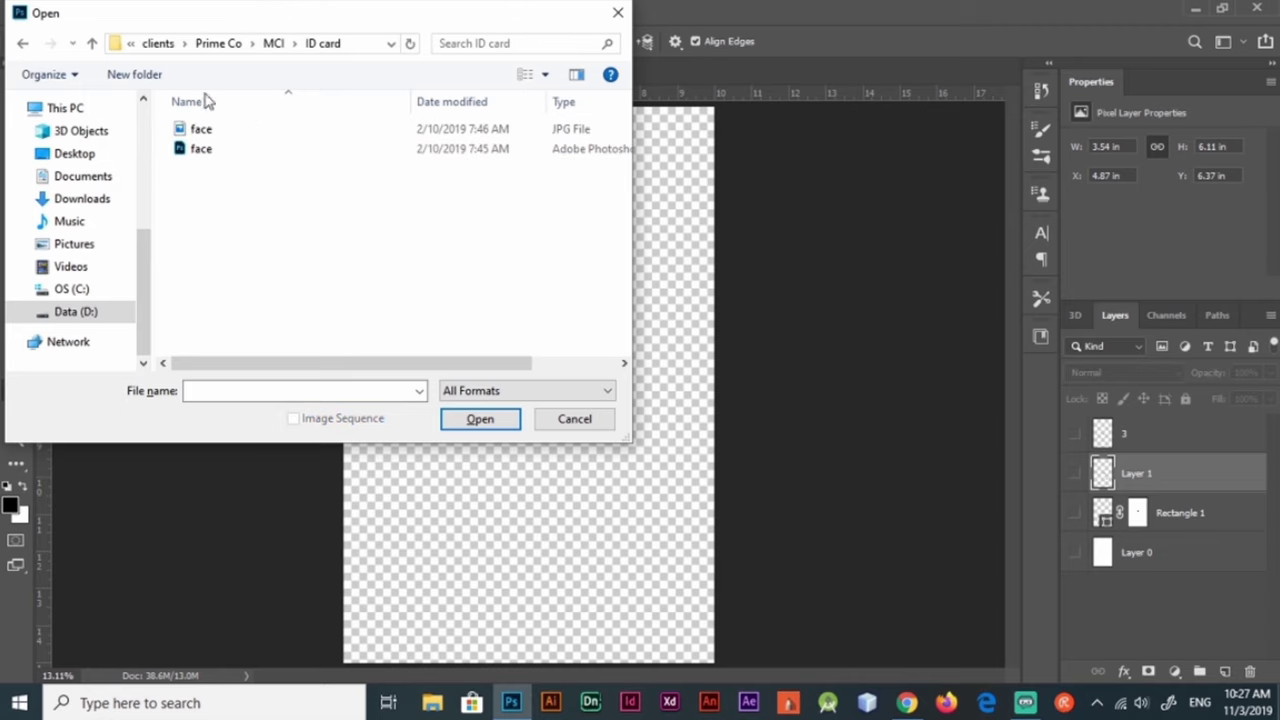
pyautogui.doubleClick(200, 150)
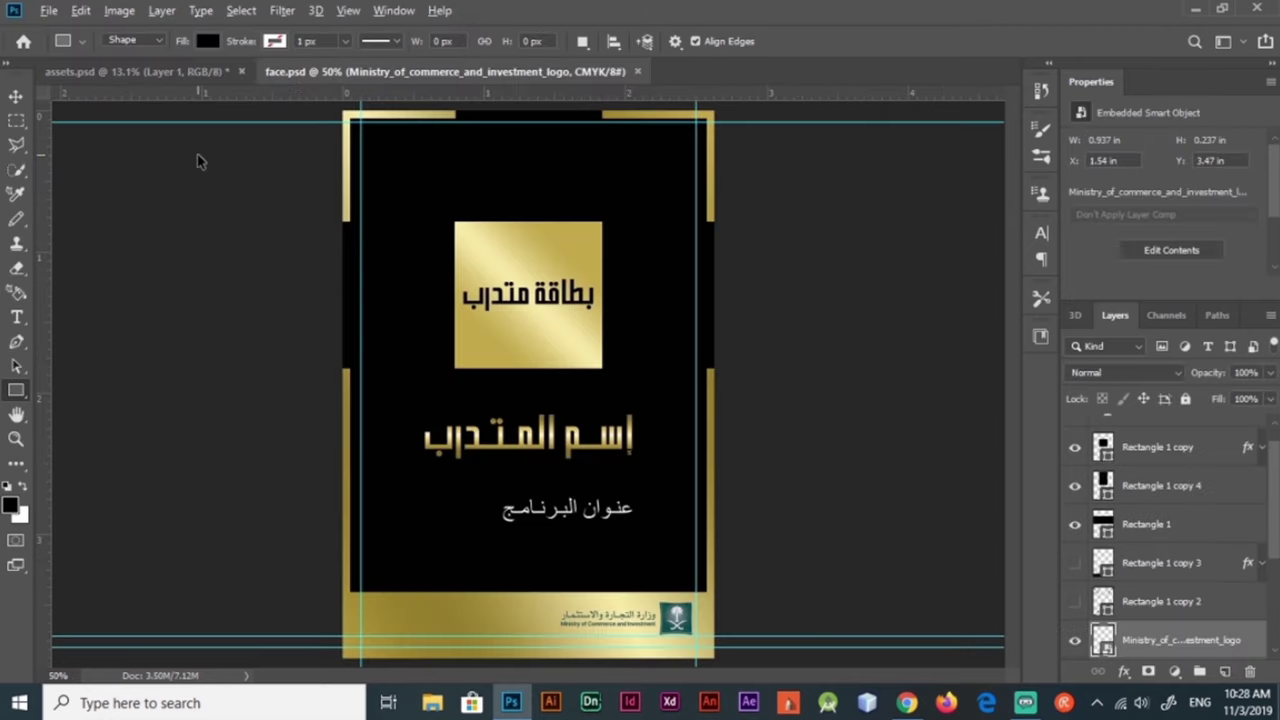
pyautogui.hotkey('ctrl', 'alt', 'i')
pyautogui.press('Escape')
# Step: In assets.psd, create a 789×1164 px black card rectangle with 31 px rounded corners
pyautogui.hotkey('ctrl', 'Tab')
pyautogui.click(590, 237)
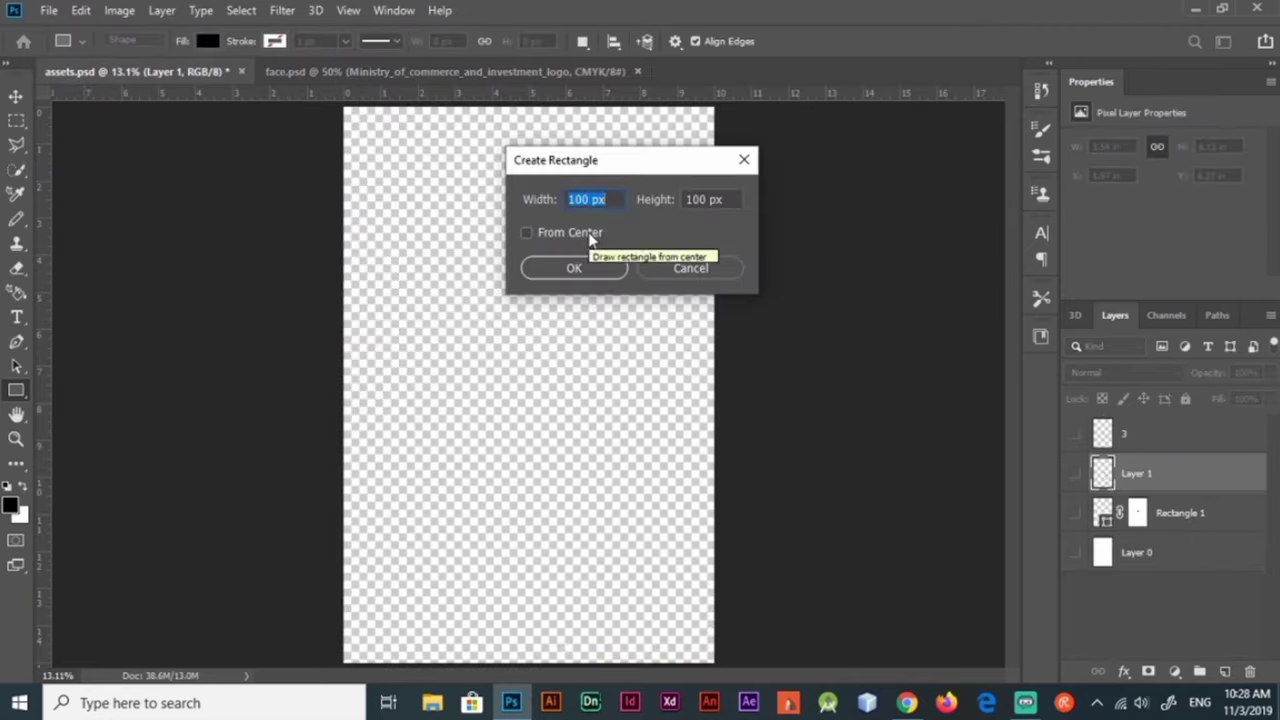
pyautogui.press('Return')
pyautogui.hotkey('ctrl', 'Tab')
pyautogui.hotkey('ctrl', 'alt', 'i')
pyautogui.press('Escape')
pyautogui.hotkey('ctrl', 'Tab')
pyautogui.press('v')
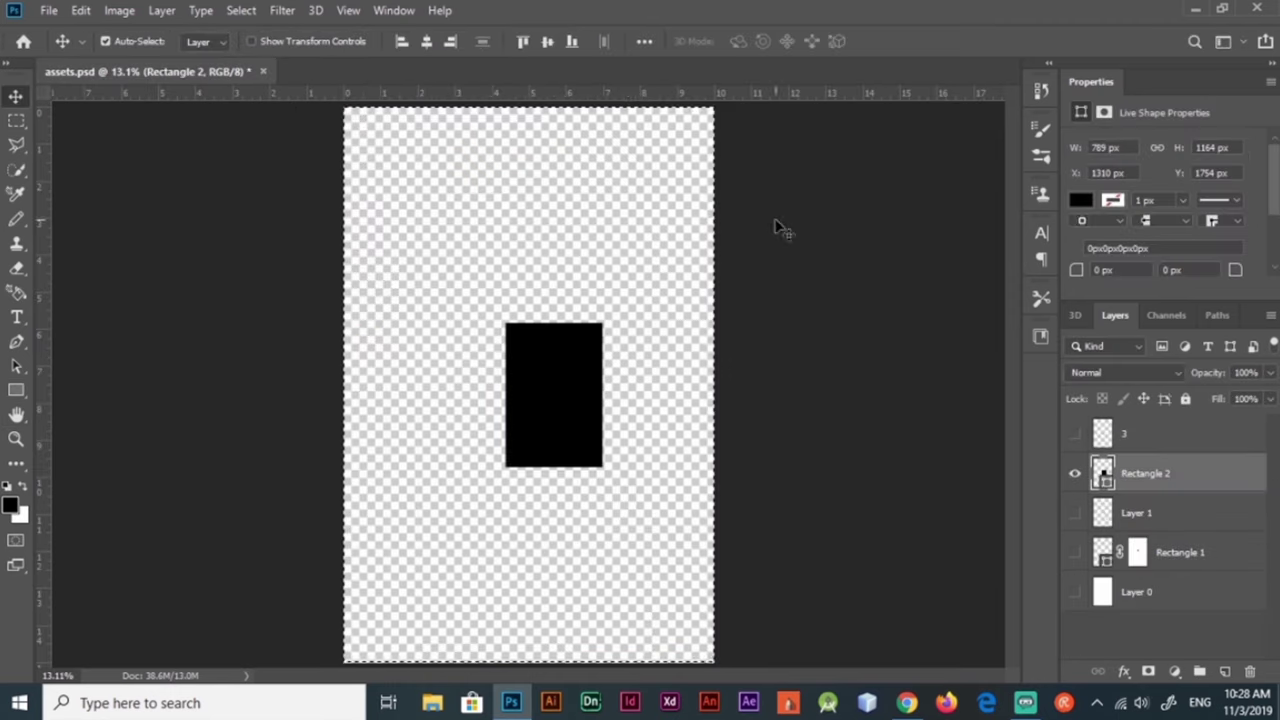
pyautogui.hotkey('ctrl', '1')
pyautogui.hotkey('ctrl', '0')
pyautogui.moveTo(1077, 270); pyautogui.dragTo(1110, 270)
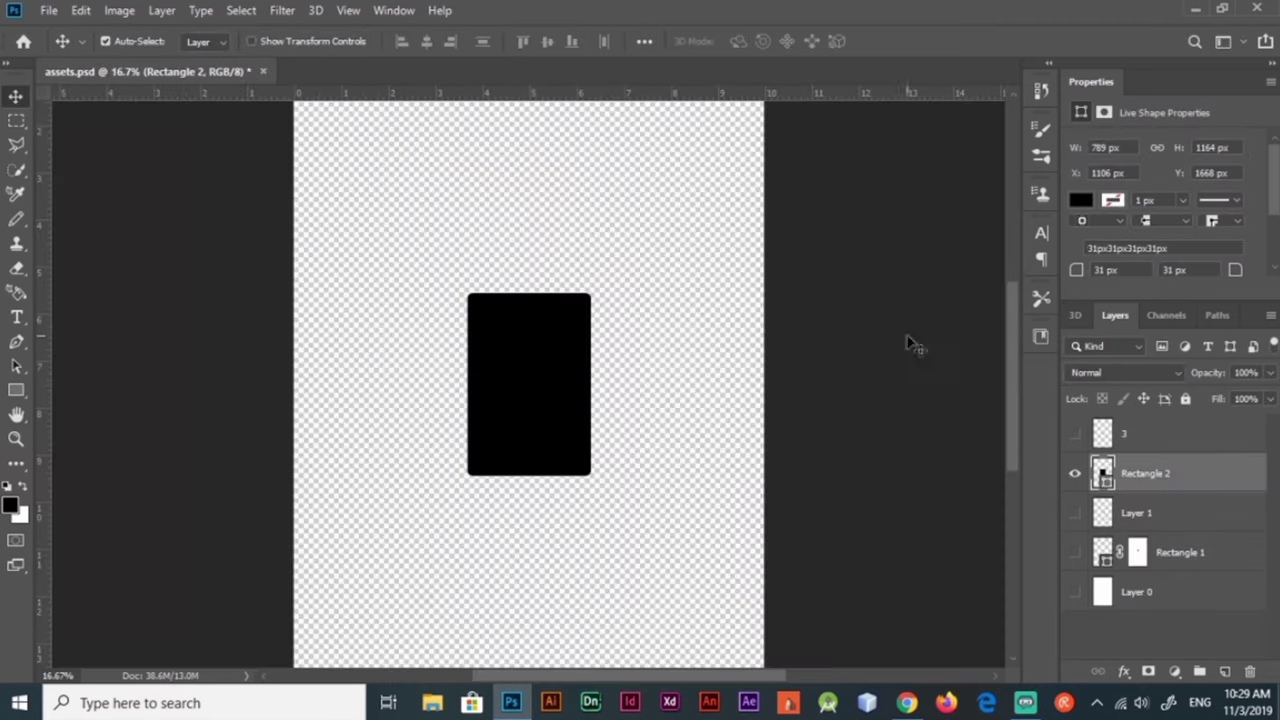
pyautogui.hotkey('ctrl', '+')
# Step: Marquee a bar and fill it white on a new layer
pyautogui.press('m')
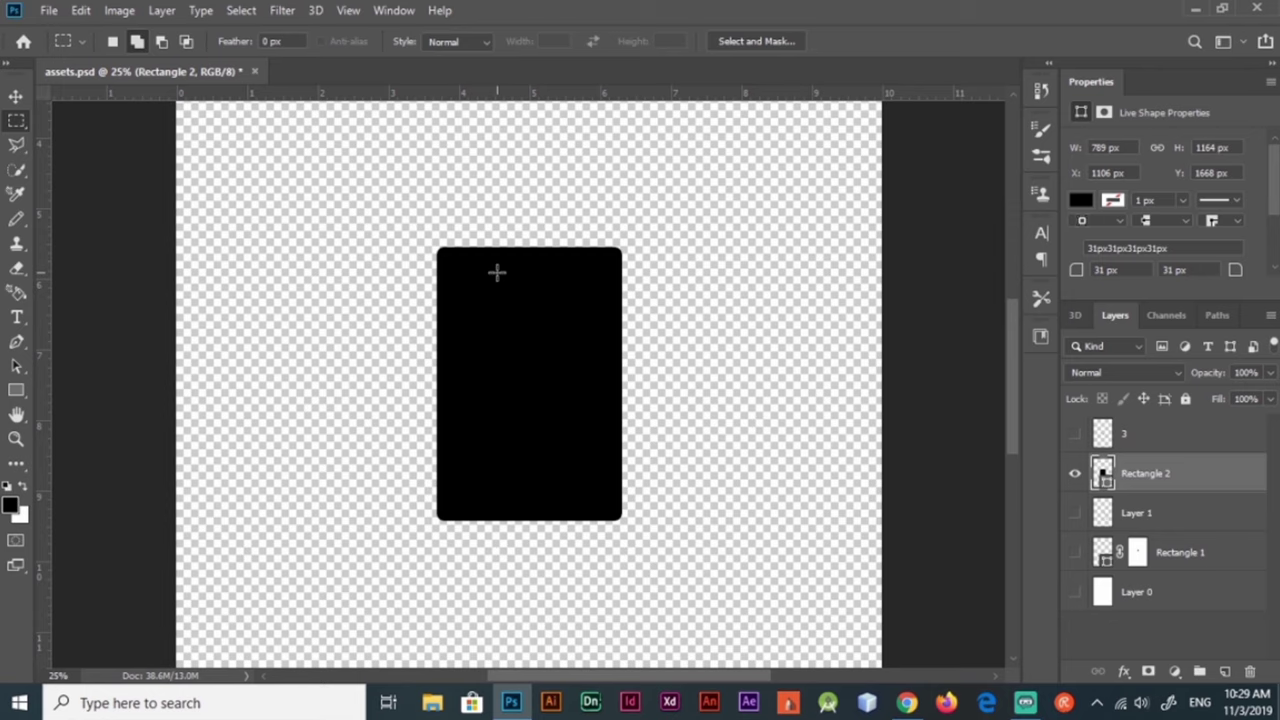
pyautogui.hotkey('ctrl', 'shift', 'alt', 'n')
pyautogui.hotkey('ctrl', 'BackSpace')
pyautogui.hotkey('ctrl', 'd')
pyautogui.press('v')
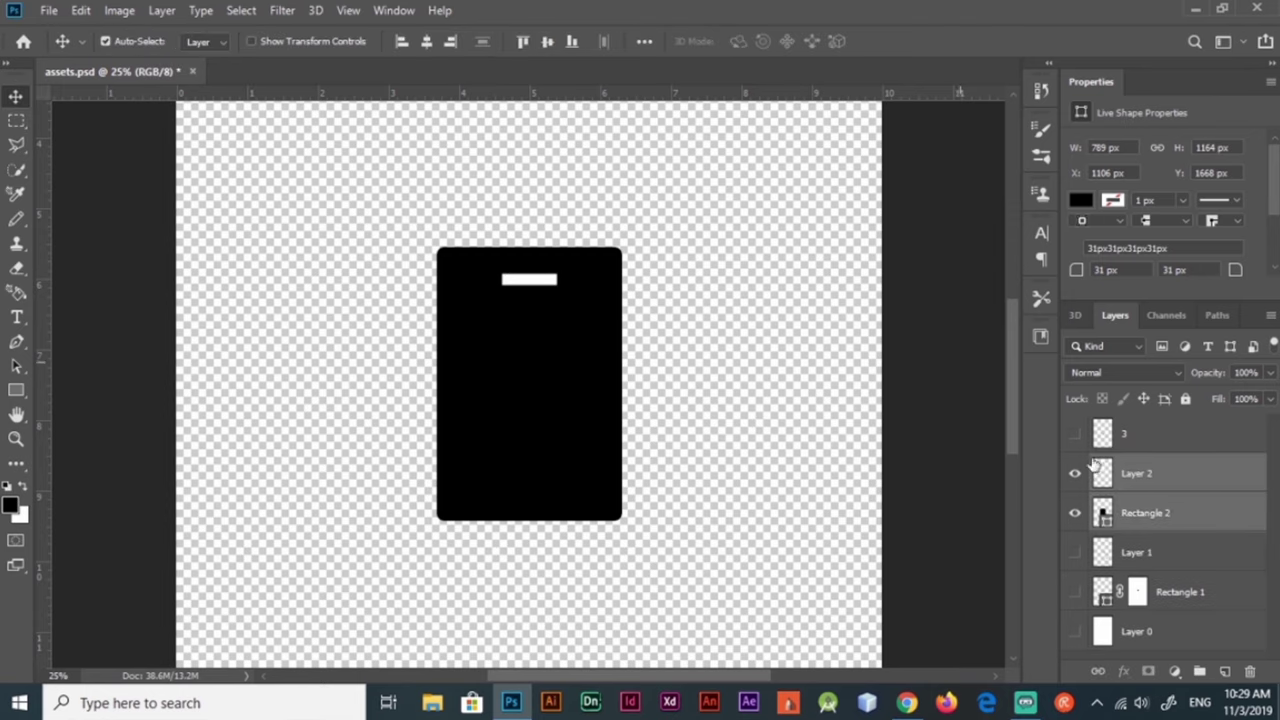
# Step: Nudge the white bar upward, hide it, and mask its shape out of the card as a slot
pyautogui.click(1094, 470)
pyautogui.hotkey('ctrl', '+')
pyautogui.hotkey('ctrl', 't')
pyautogui.press('Return')
pyautogui.hotkey('shift', 'Up')
pyautogui.hotkey('shift', 'Up')
pyautogui.hotkey('shift', 'Up')
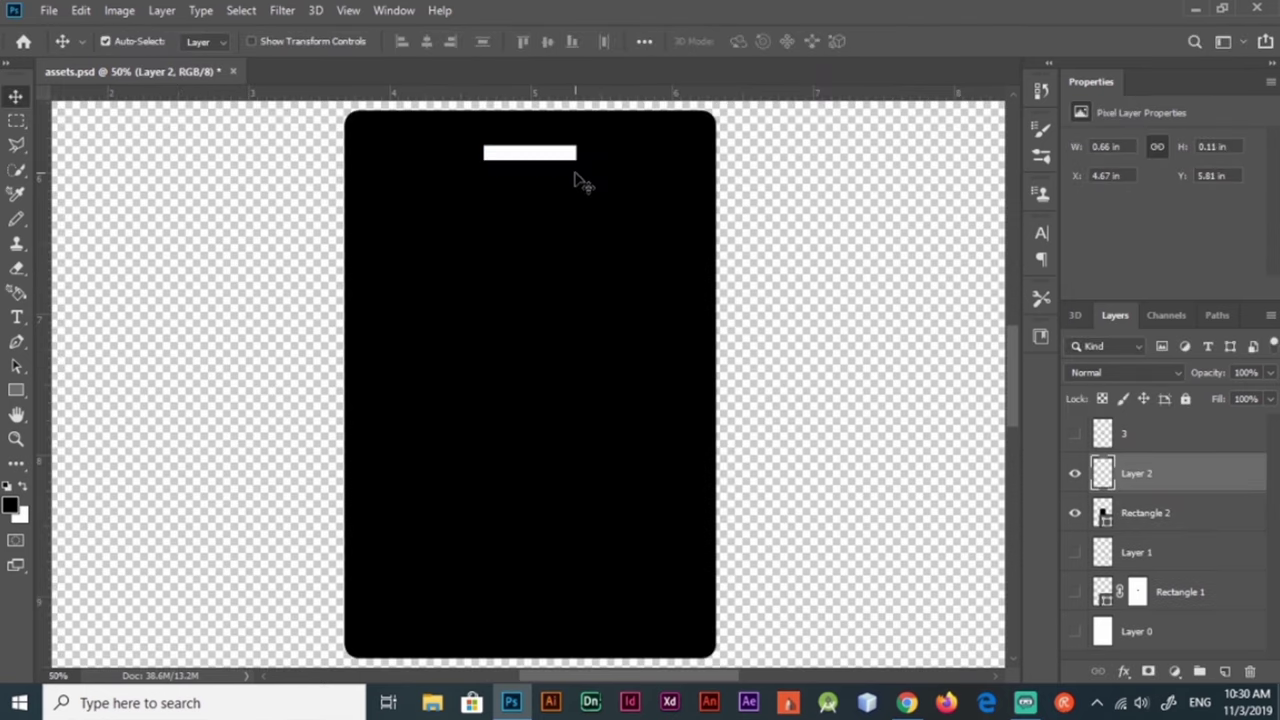
pyautogui.hotkey('ctrl', '0')
pyautogui.click(1145, 512)
pyautogui.keyDown('alt'); pyautogui.click(1148, 671); pyautogui.keyUp('alt')
pyautogui.hotkey('ctrl', 'i')
# Step: Extrude the portrait card, export it as an OBJ in the id card folder, and undo to flat
pyautogui.click(315, 10)
pyautogui.click(410, 49)
pyautogui.click(748, 380)
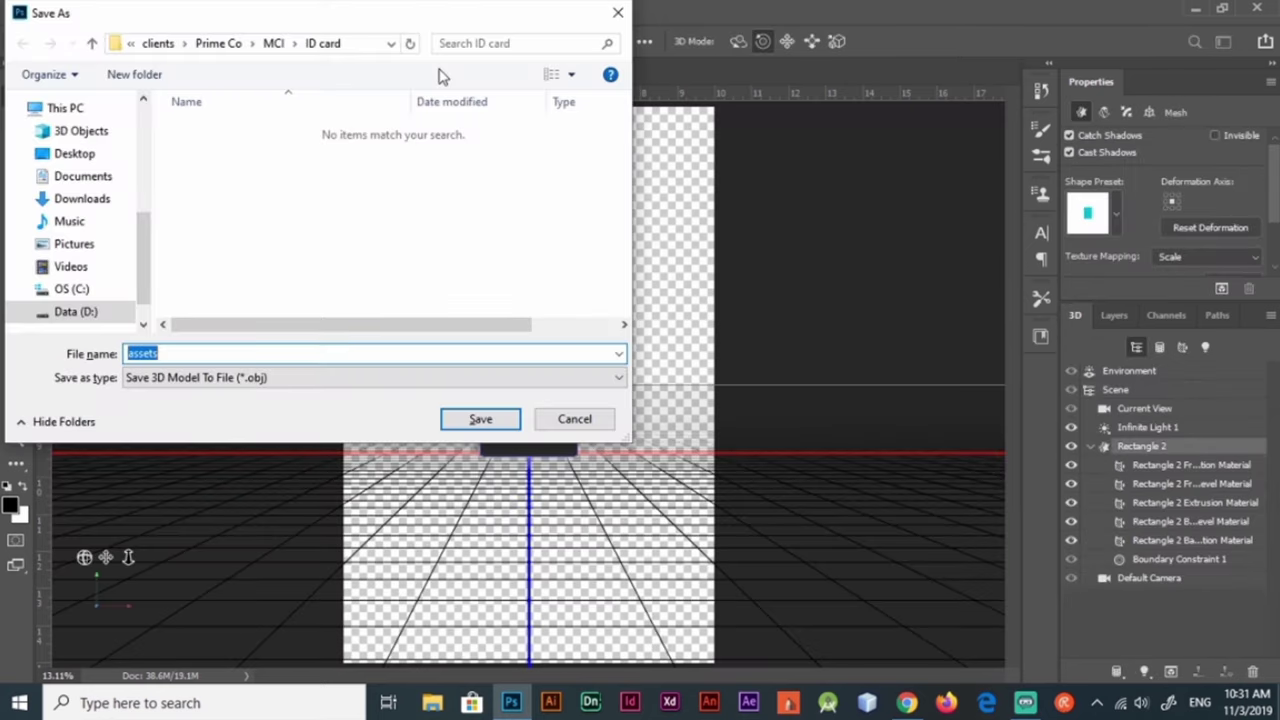
pyautogui.press('Return')
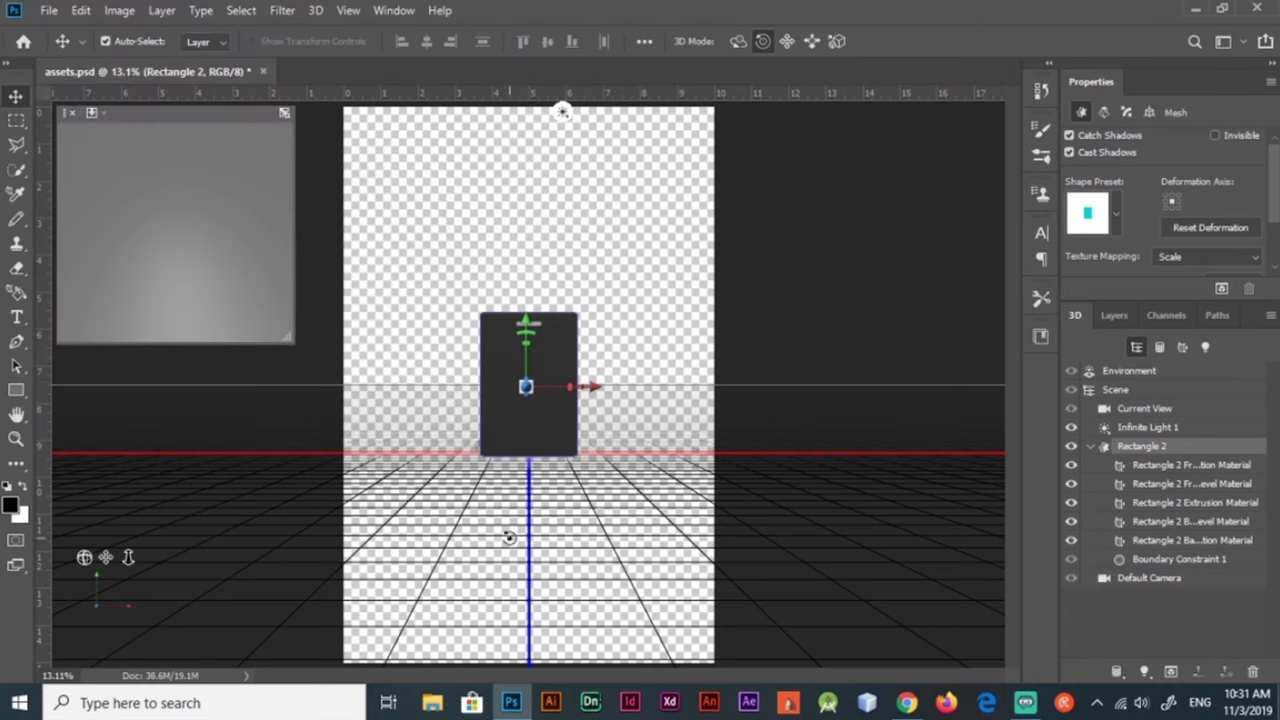
pyautogui.hotkey('ctrl', 'z')
pyautogui.click(1114, 315)
# Step: Rotate the card 90° to landscape orientation
pyautogui.hotkey('ctrl', 't')
pyautogui.rightClick(543, 335)
pyautogui.click(600, 605)
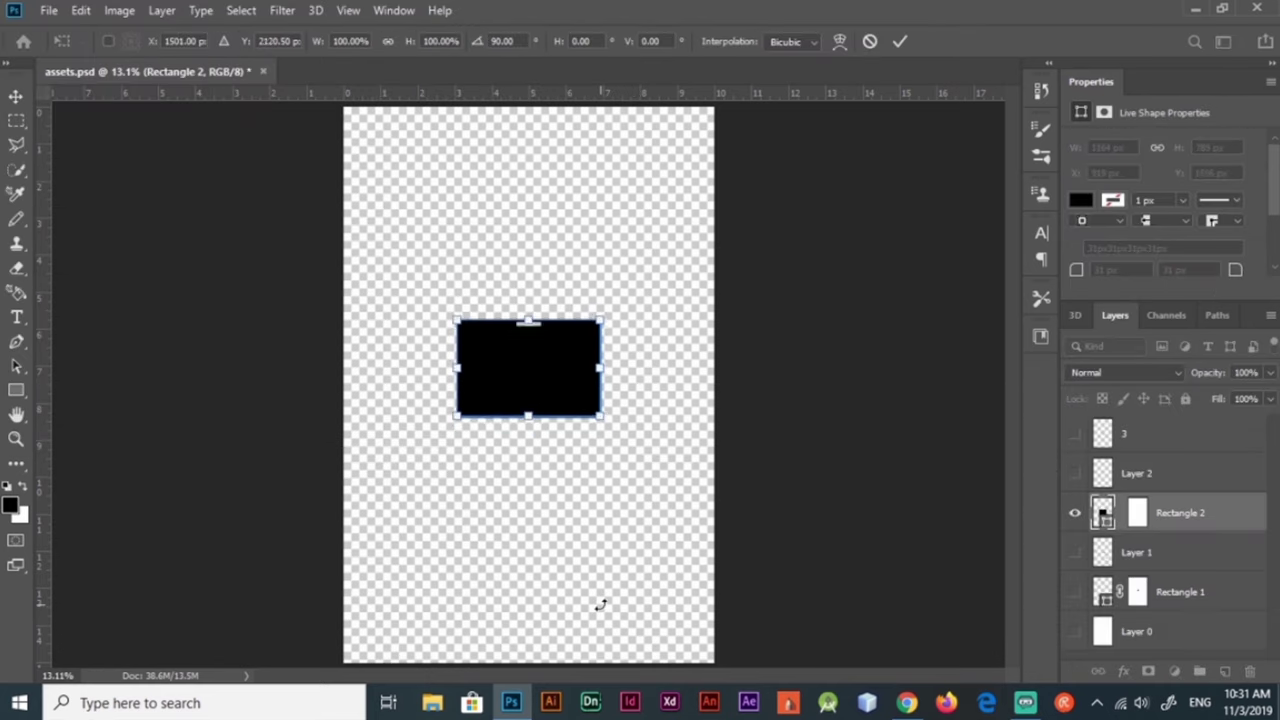
pyautogui.press('Return')
pyautogui.hotkey('ctrl', '+')
pyautogui.hotkey('ctrl', '+')
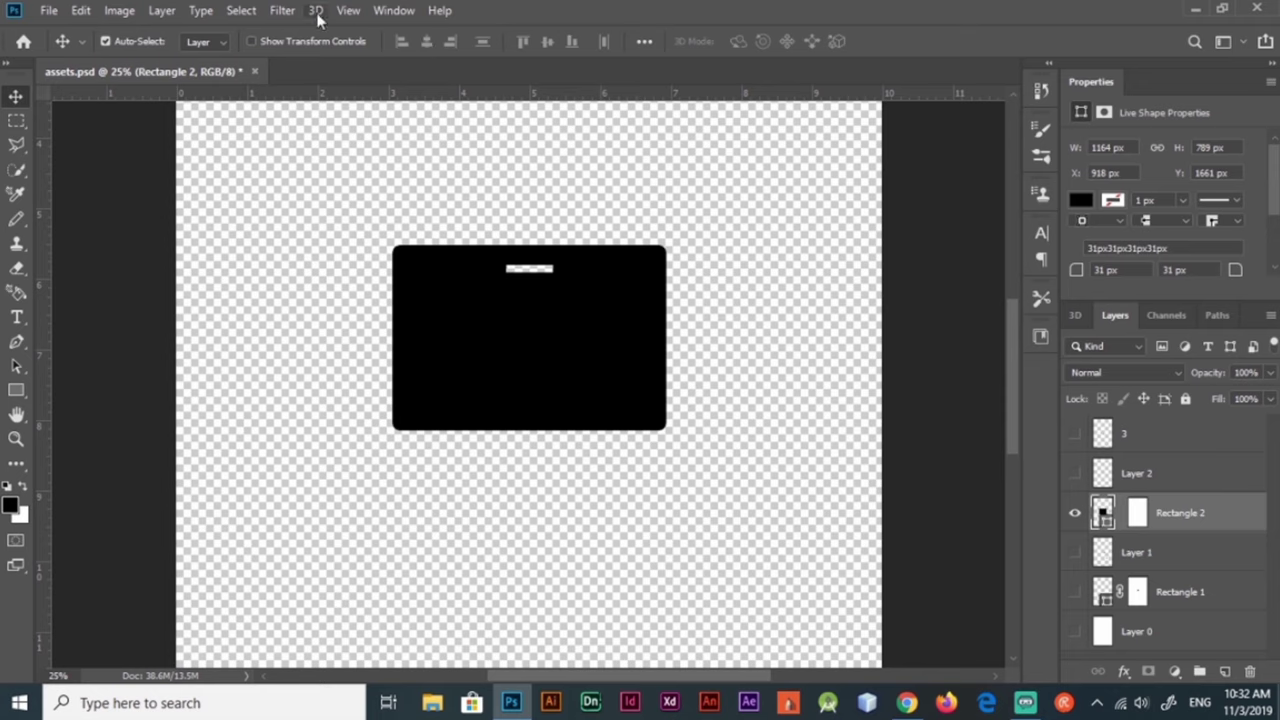
# Step: Extrude the landscape card, export it as another OBJ, and launch Adobe Dimension
pyautogui.click(318, 18)
pyautogui.click(383, 142)
pyautogui.hotkey('alt', 'd')
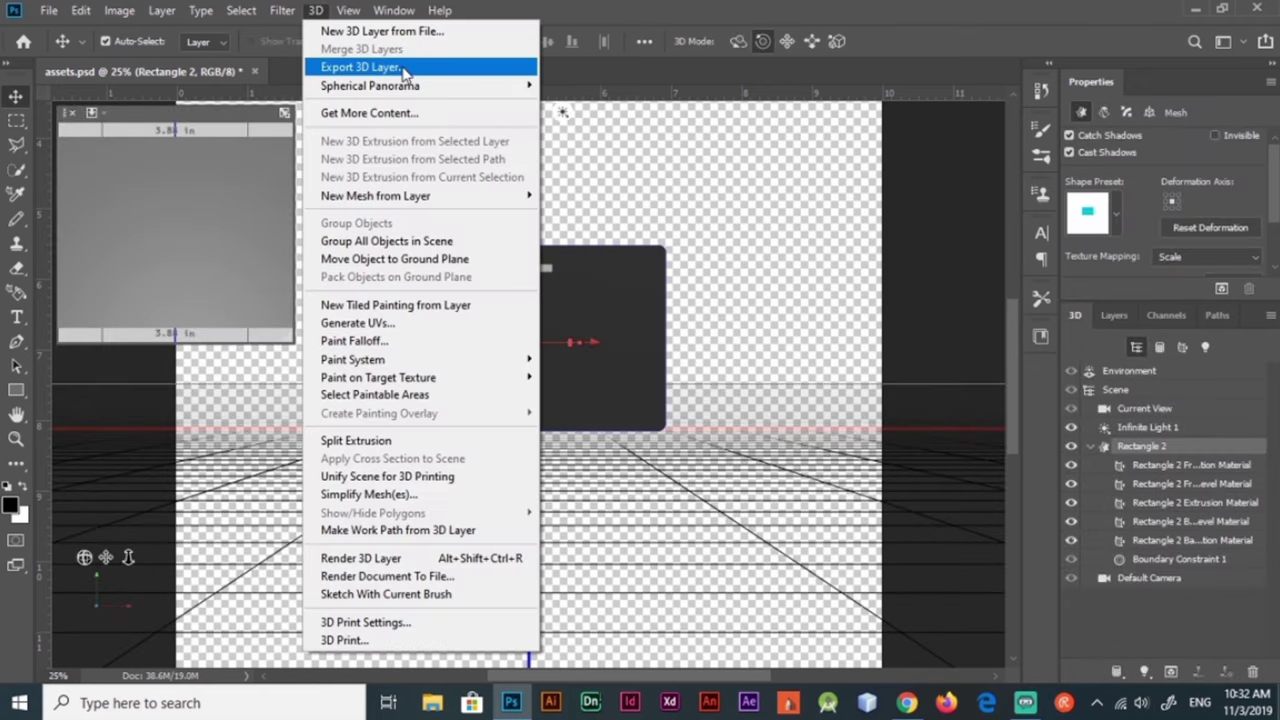
pyautogui.click(360, 67)
pyautogui.click(225, 140)
pyautogui.press('Return')
pyautogui.click(1120, 480)
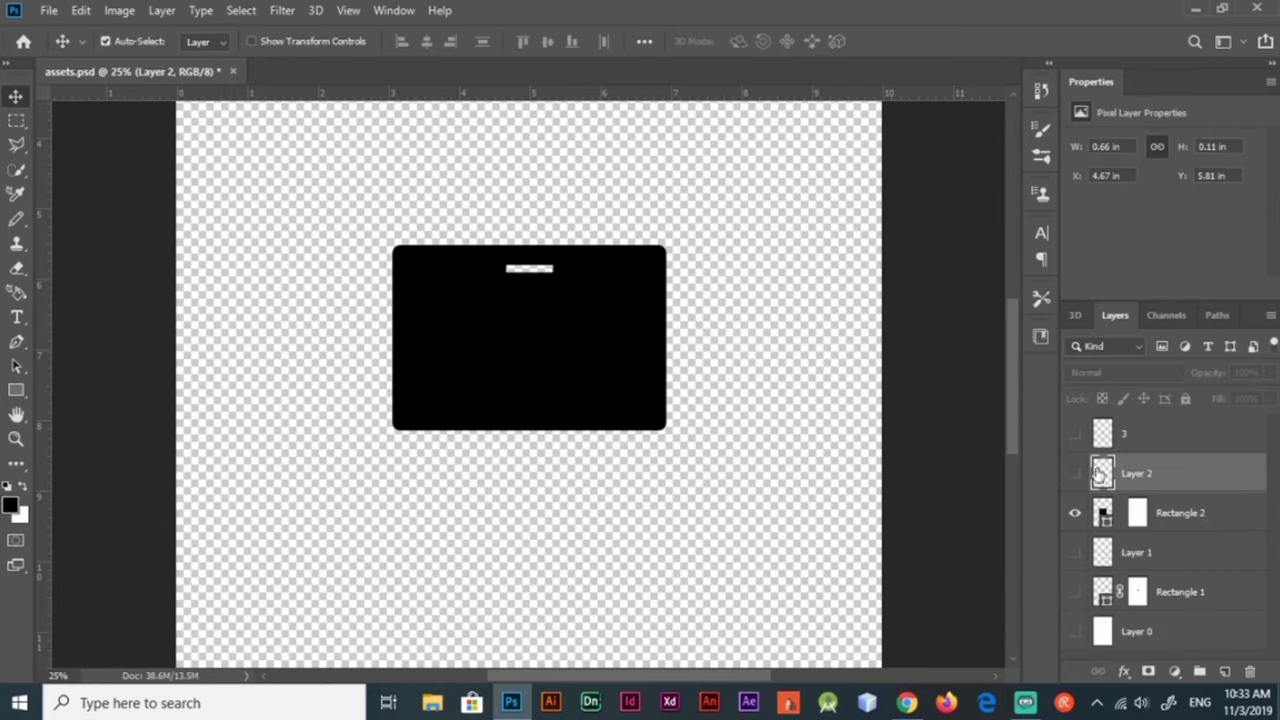
pyautogui.click(591, 702)
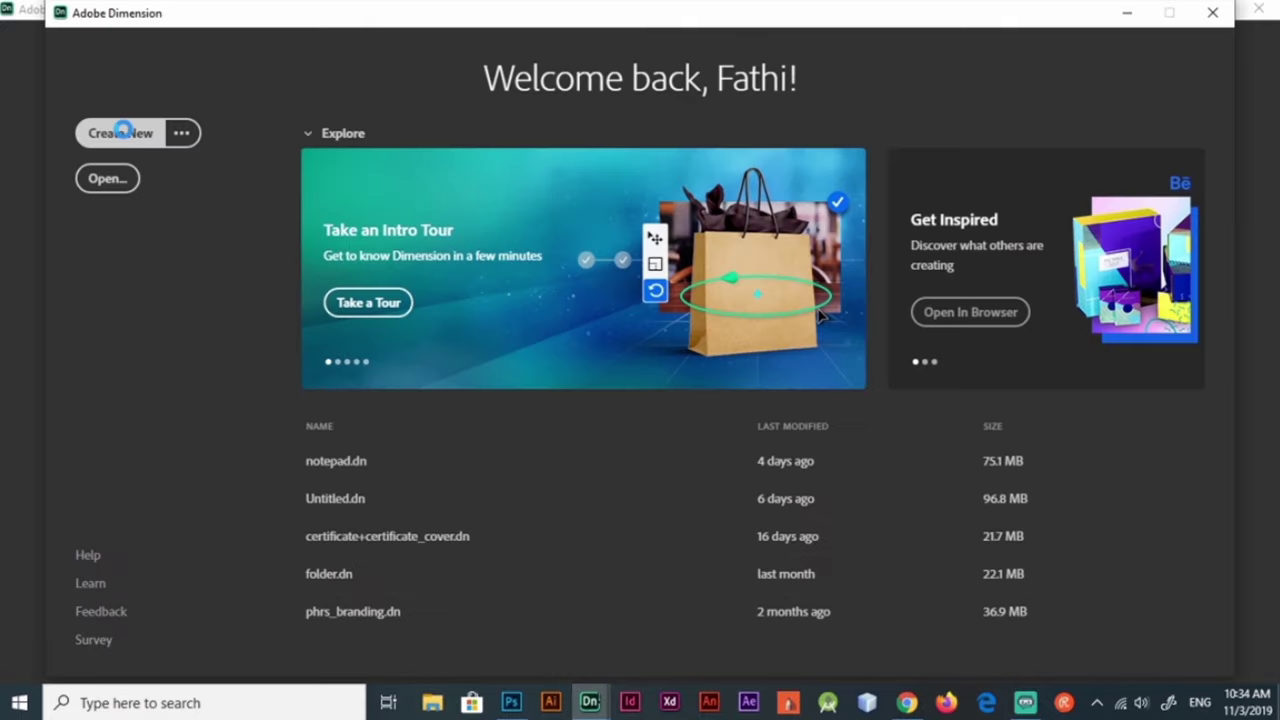
# Step: Create a new untitled Dimension scene and select the assets_Hcard and assets_Vcard OBJ files
pyautogui.click(122, 132)
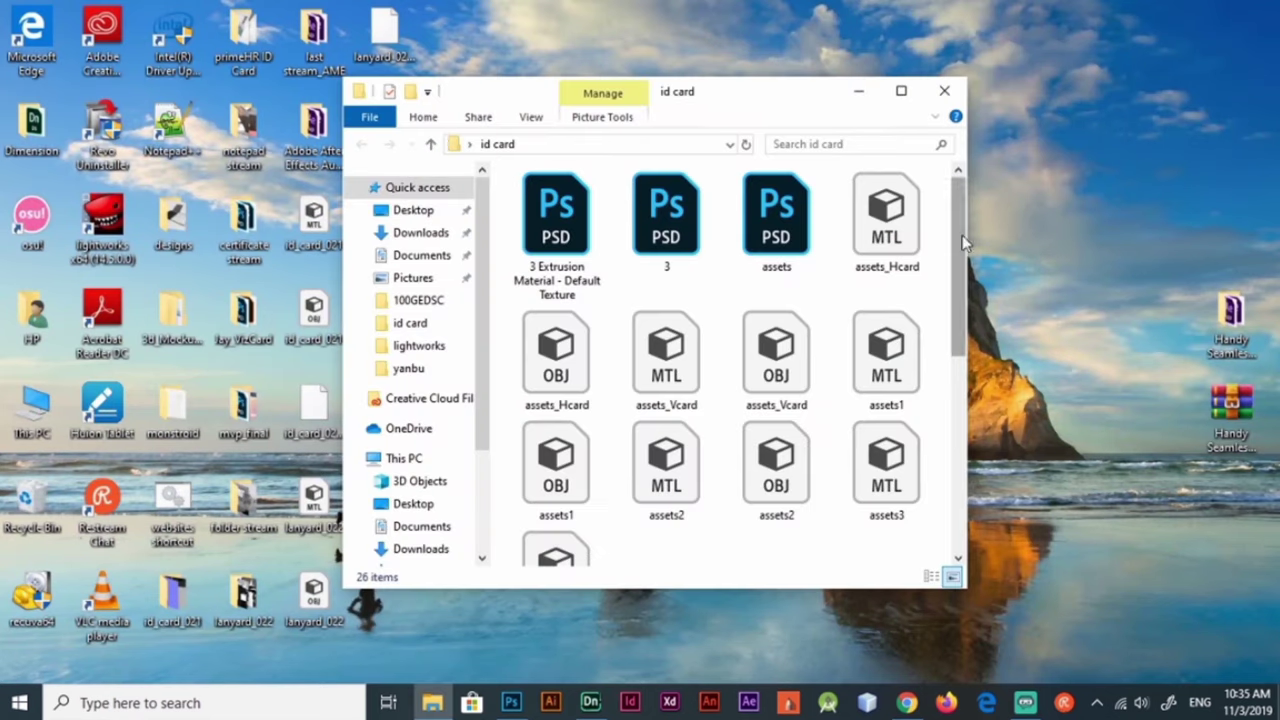
pyautogui.click(776, 355)
pyautogui.keyDown('ctrl'); pyautogui.click(556, 355); pyautogui.keyUp('ctrl')
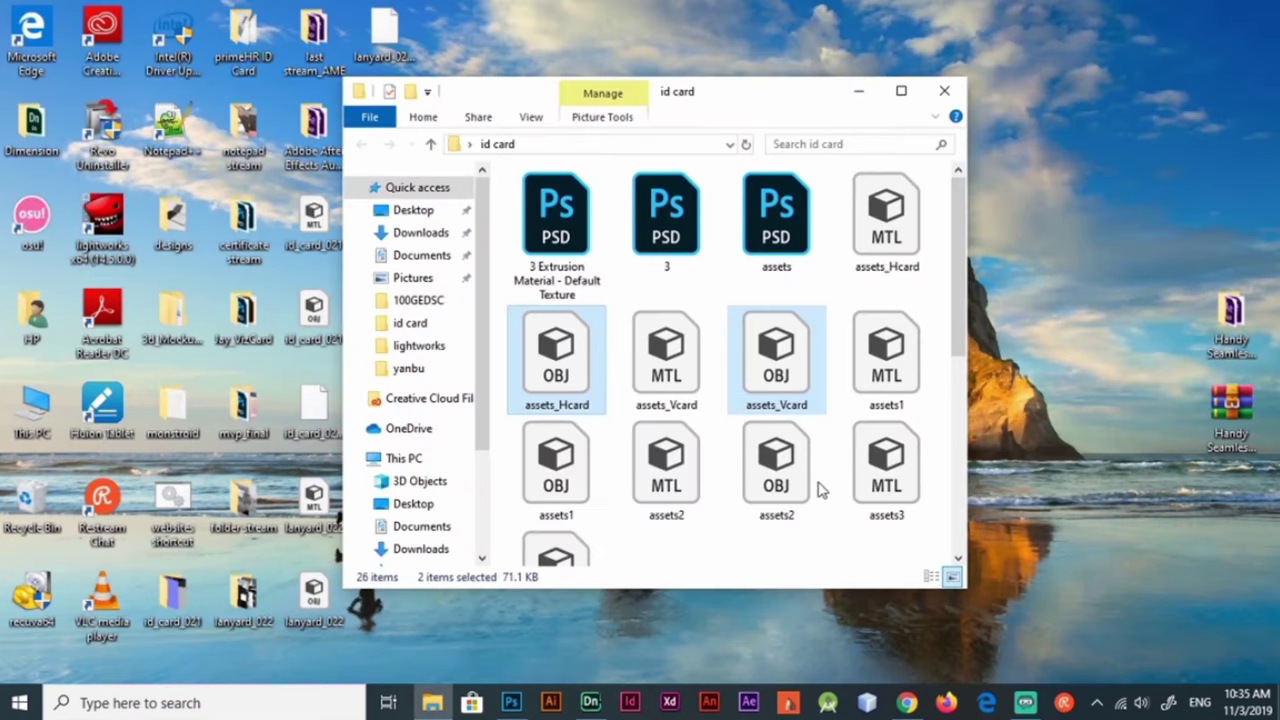
# Step: Select the assets1 and assets2 OBJ files and drag them into the Dimension scene
pyautogui.keyDown('ctrl'); pyautogui.click(556, 465); pyautogui.keyUp('ctrl')
pyautogui.keyDown('ctrl'); pyautogui.click(776, 465); pyautogui.keyUp('ctrl')
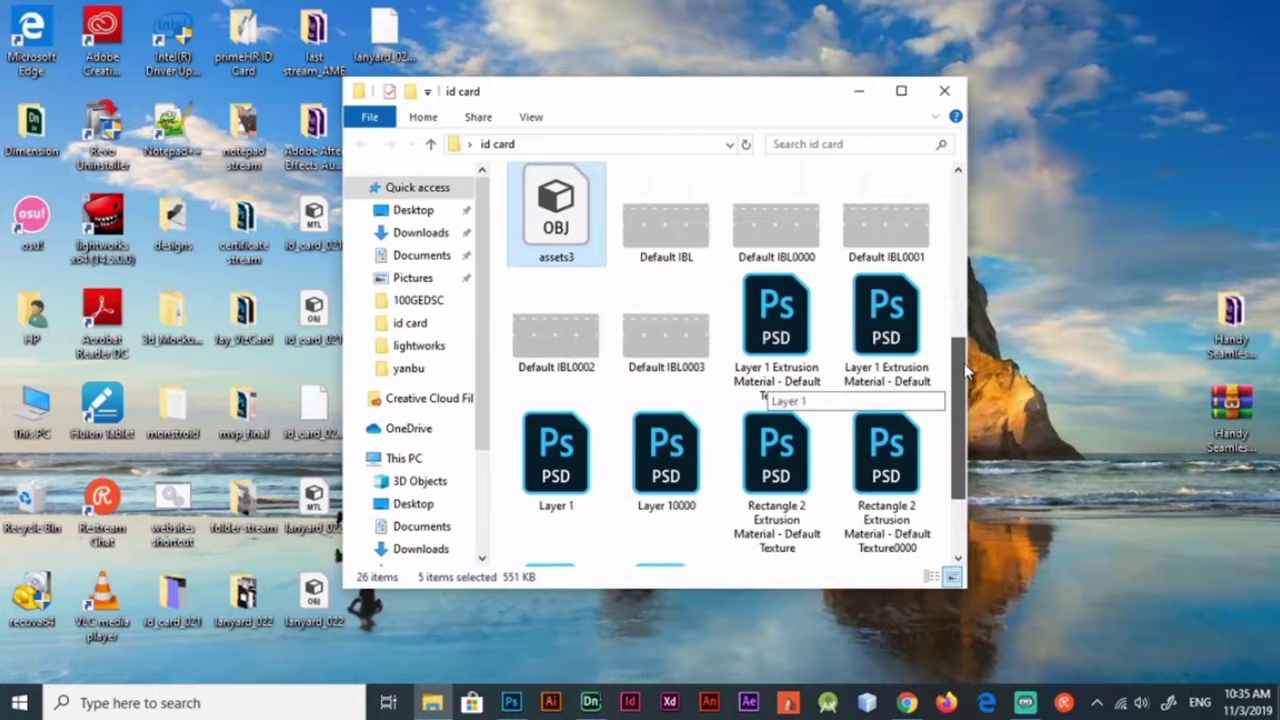
pyautogui.moveTo(556, 280); pyautogui.dragTo(588, 695)
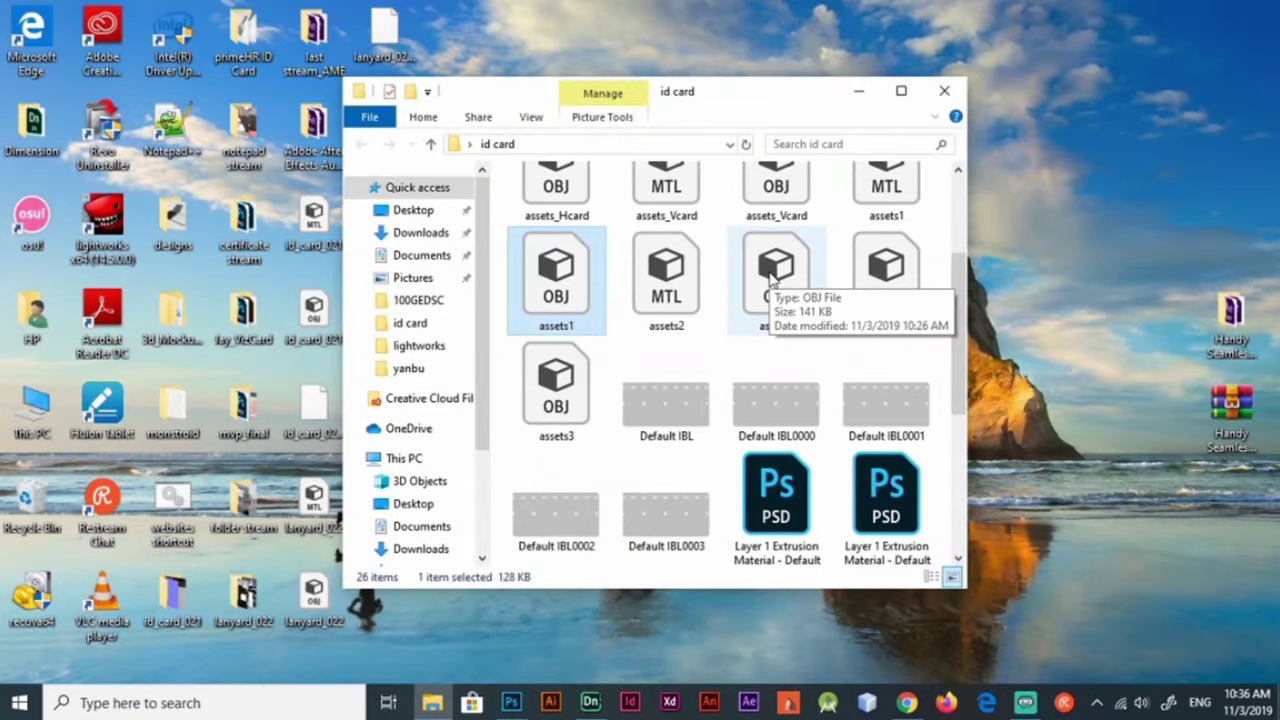
pyautogui.moveTo(776, 280); pyautogui.dragTo(590, 703)
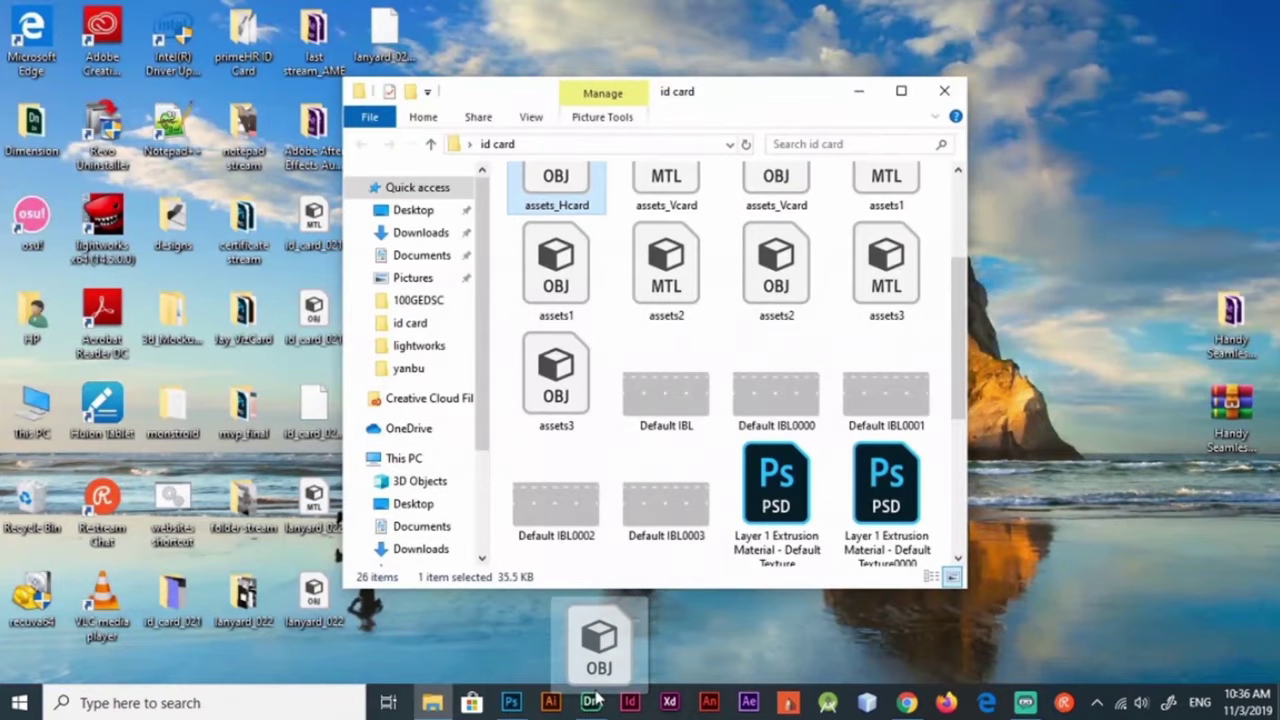
pyautogui.moveTo(590, 703); pyautogui.dragTo(1192, 250)
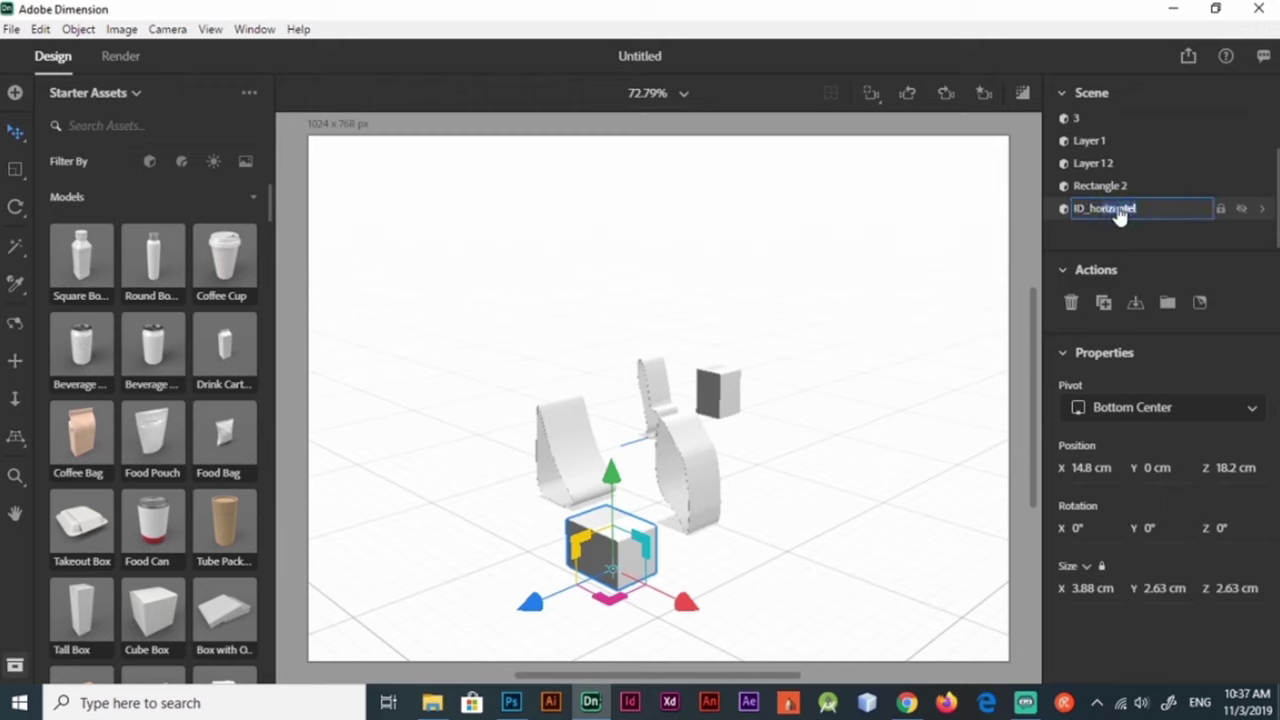
# Step: Name the objects ID_H, ID_V and rob3, then orbit the view to see the ribbons
pyautogui.write('ID_H')
pyautogui.press('Return')
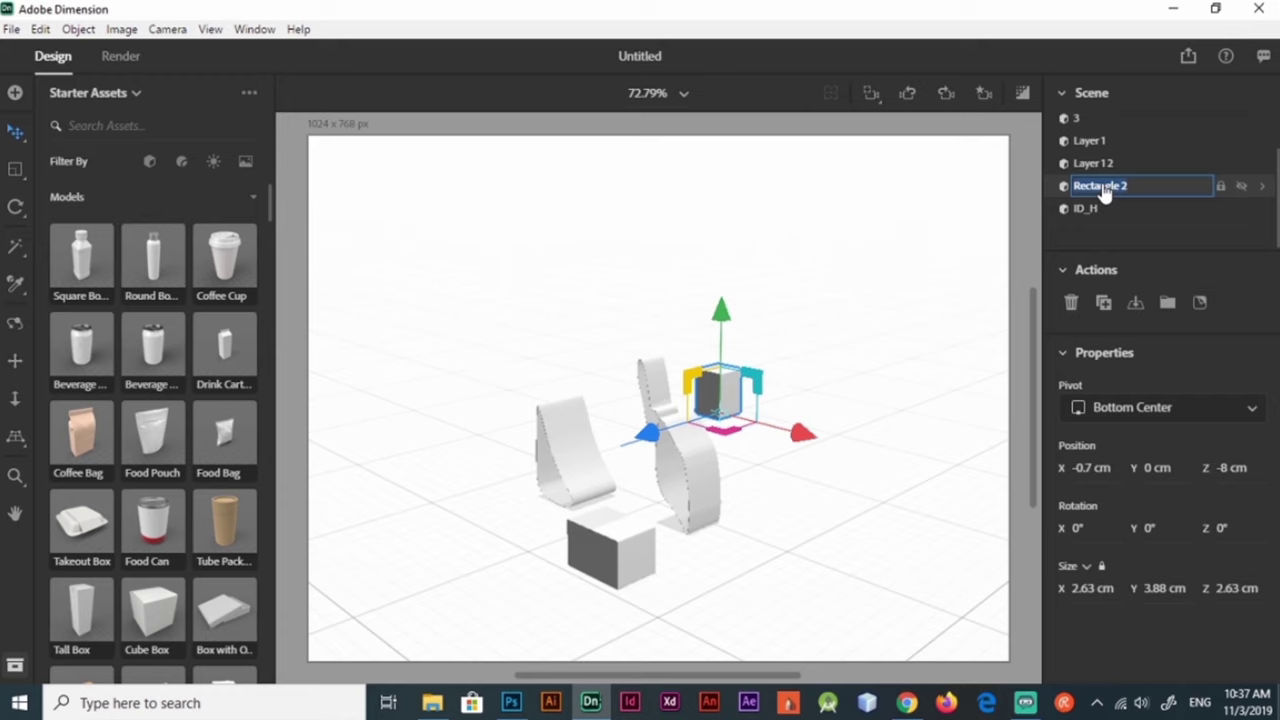
pyautogui.write('ID_V')
pyautogui.press('Return')
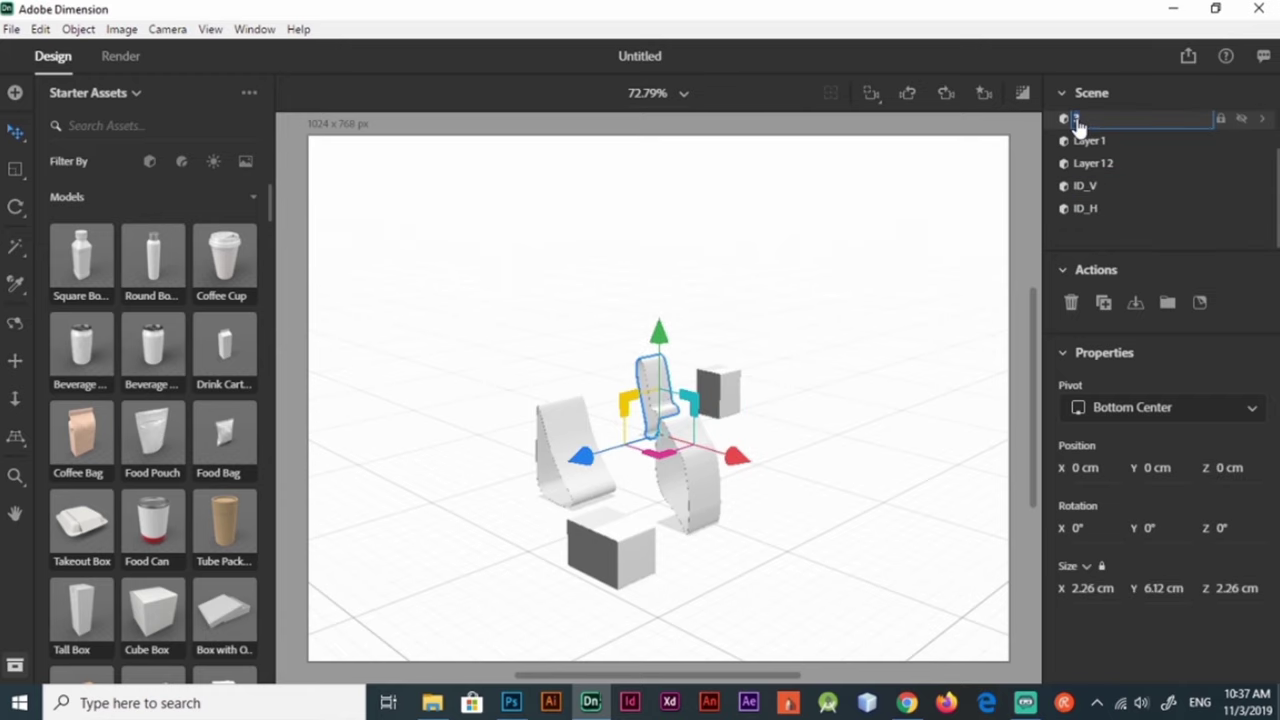
pyautogui.doubleClick(1088, 142)
pyautogui.write('rob3')
pyautogui.press('Return')
pyautogui.press('1')
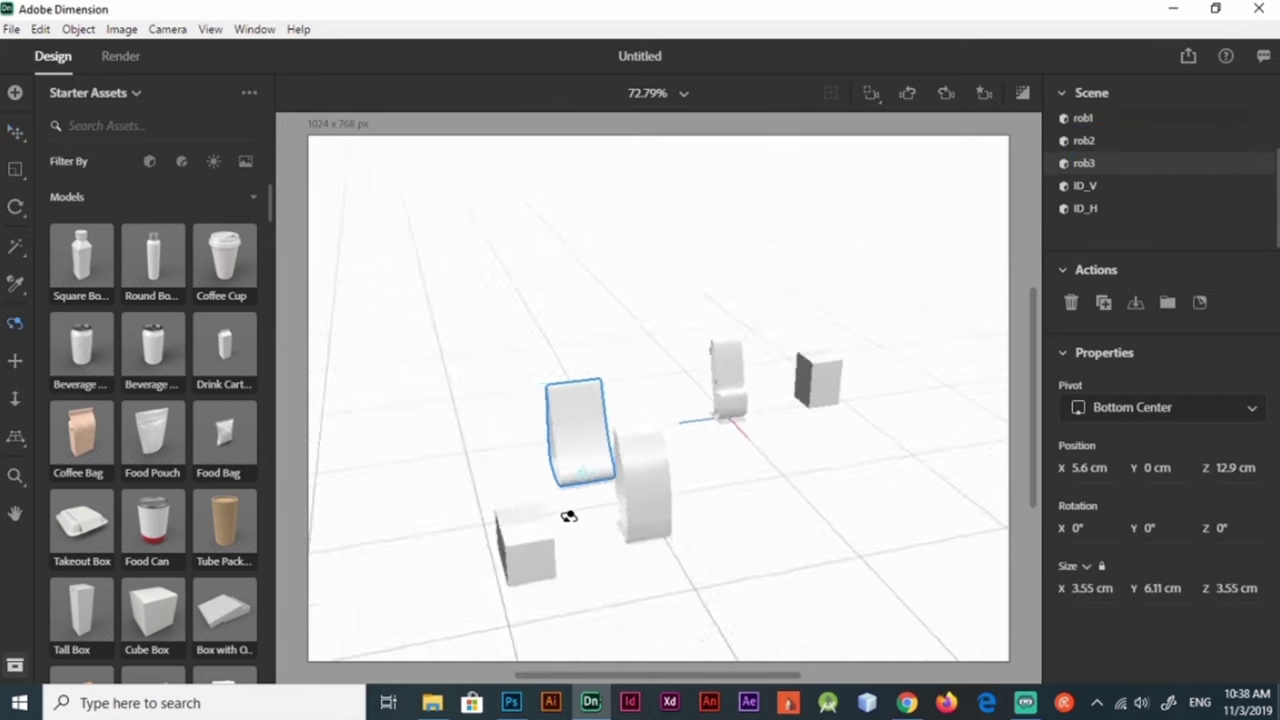
pyautogui.moveTo(480, 540); pyautogui.dragTo(593, 547)
pyautogui.press('Return')
# Step: Give the arch-shaped ribbon rob2 a red base colour
pyautogui.click(657, 586)
pyautogui.doubleClick(1088, 140)
pyautogui.scroll(2, 604, 445)
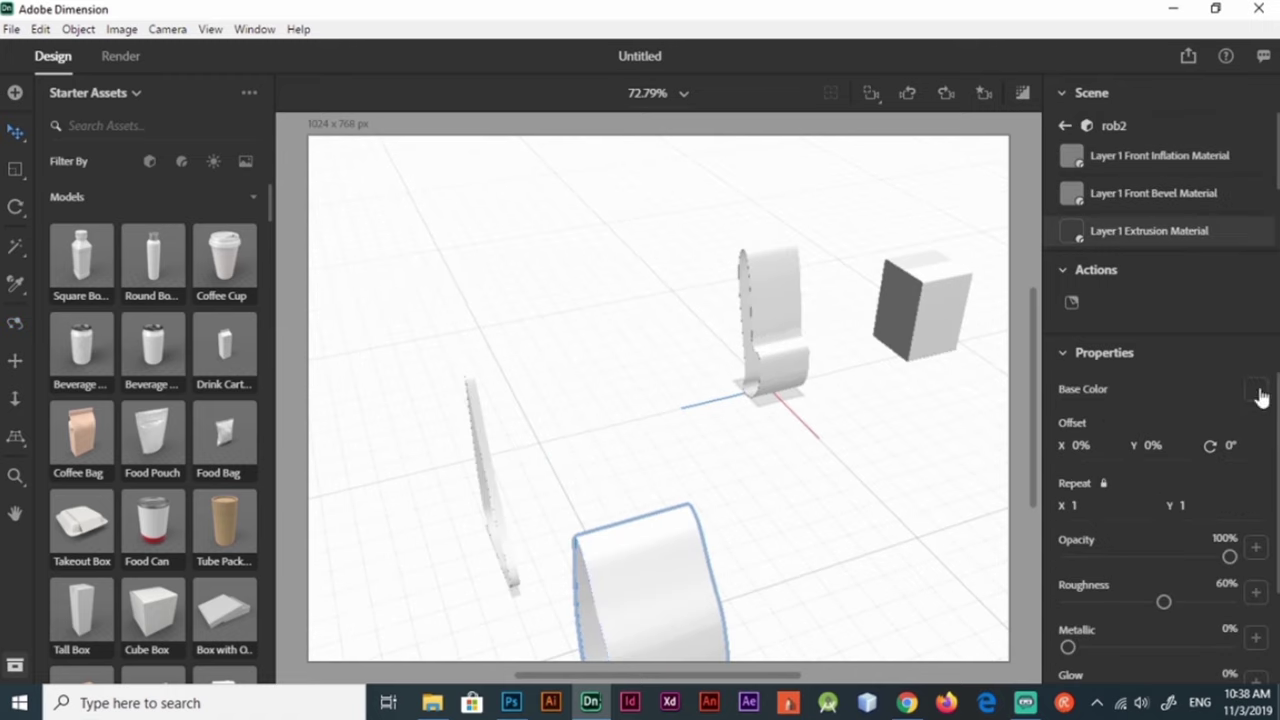
pyautogui.click(1256, 389)
pyautogui.click(1177, 337)
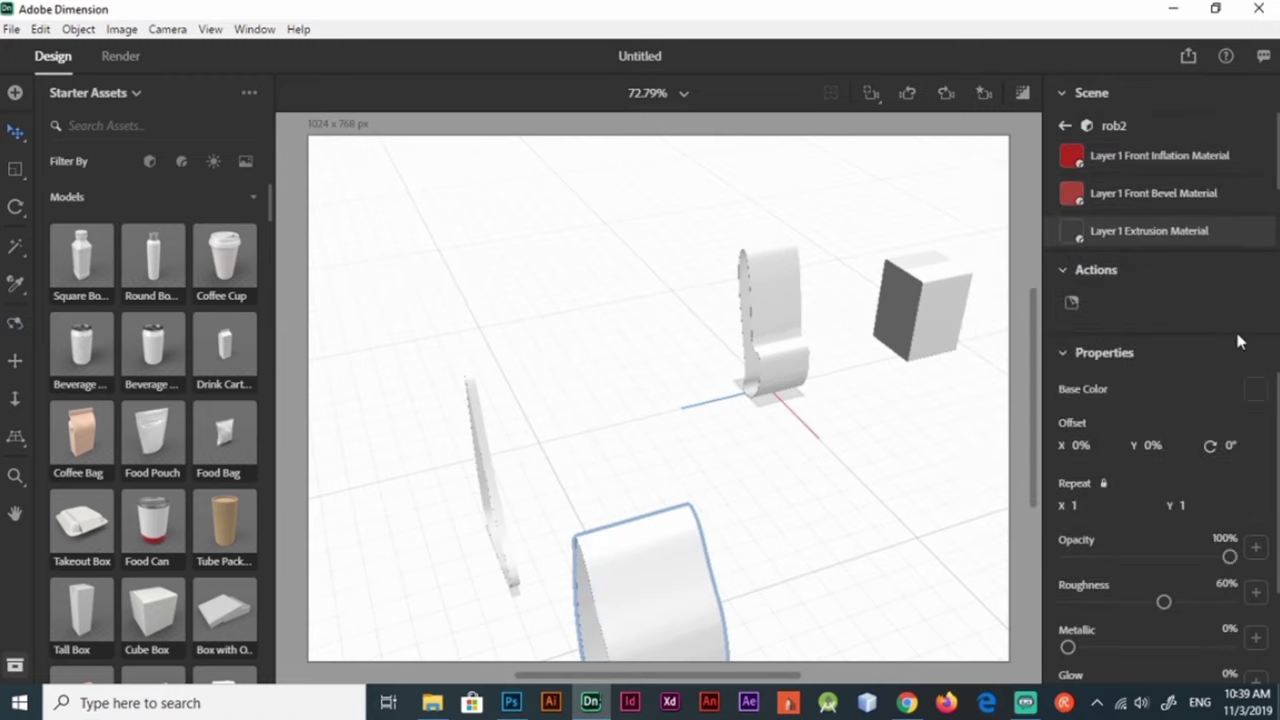
pyautogui.click(1256, 389)
pyautogui.click(1155, 323)
pyautogui.scroll(-2, 1265, 244)
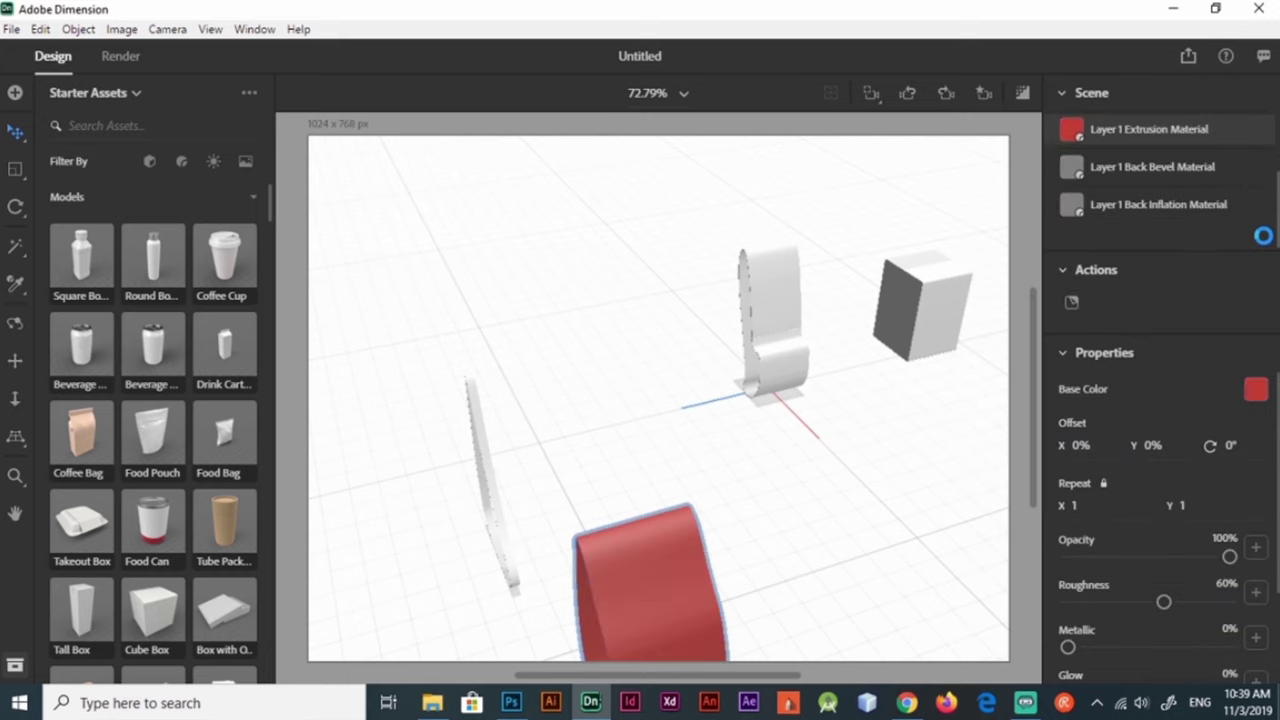
pyautogui.scroll(2, 1263, 236)
# Step: Make rob2's extrusion material a brighter red
pyautogui.click(1103, 216)
pyautogui.click(1256, 389)
pyautogui.moveTo(1147, 367); pyautogui.dragTo(1154, 286)
pyautogui.click(1046, 189)
# Step: Set rob1's depth to 0.27 cm without shrinking it proportionally
pyautogui.scroll(3, 1078, 170)
pyautogui.click(1083, 167)
pyautogui.write('0.27')
pyautogui.press('Return')
pyautogui.hotkey('ctrl', 'z')
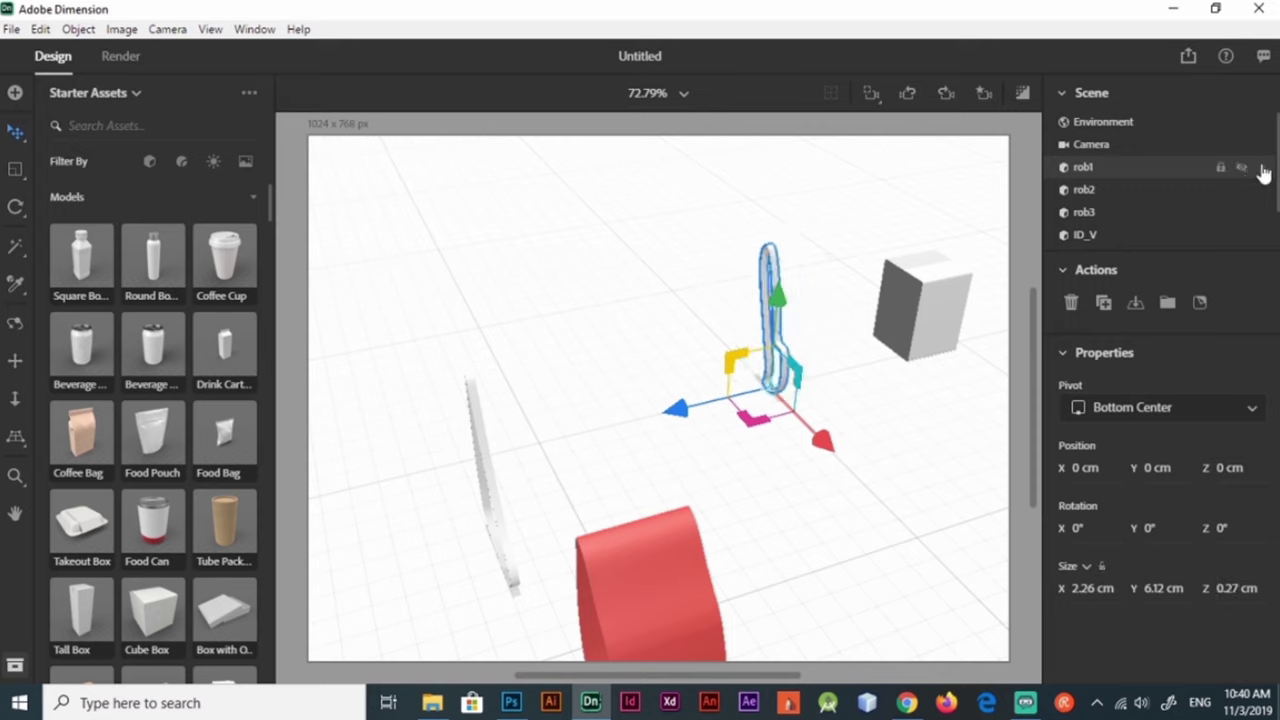
# Step: Make rob3's extrusion material green after checking rob1's and rob2's materials
pyautogui.click(1257, 167)
pyautogui.click(1100, 223)
pyautogui.click(1084, 189)
pyautogui.click(1220, 163)
pyautogui.click(1252, 163)
pyautogui.click(1100, 180)
pyautogui.click(1256, 389)
pyautogui.click(1266, 285)
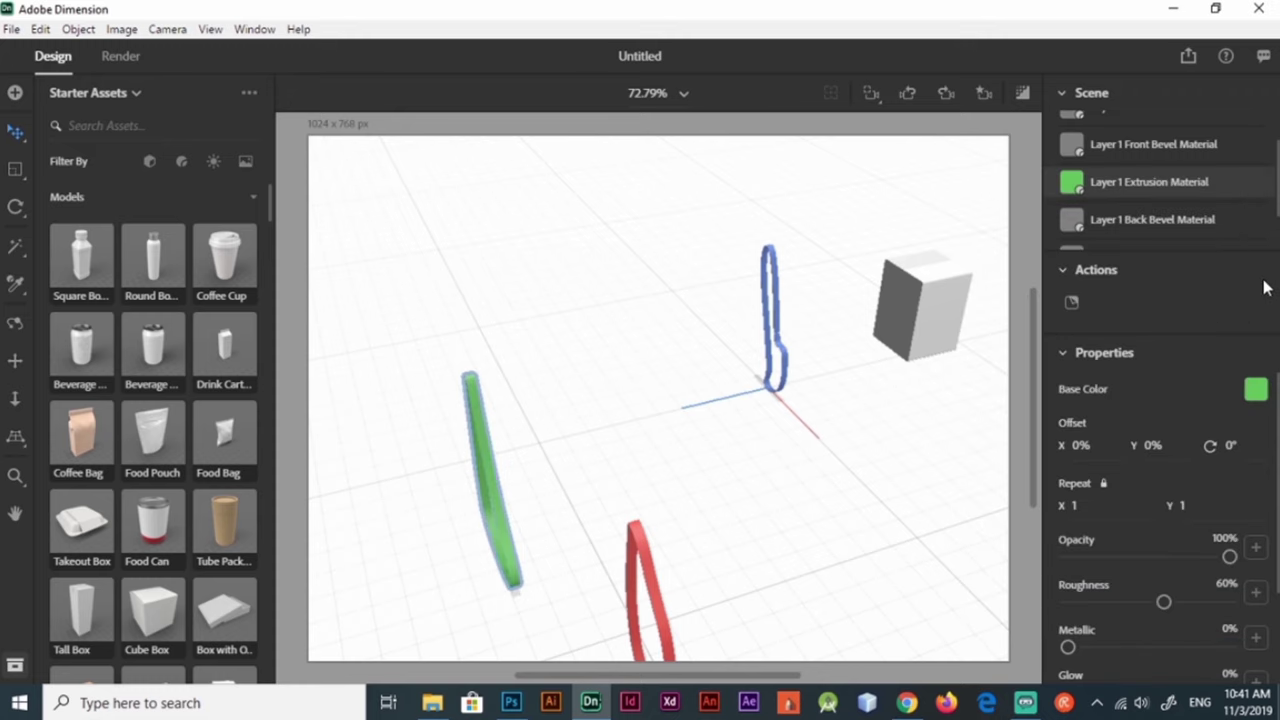
pyautogui.click(1085, 186)
# Step: Set the ID_H and ID_V slabs to 0.05 cm thick
pyautogui.press('Return')
pyautogui.moveTo(828, 362)
pyautogui.mouseDown()
pyautogui.moveTo(600, 480)
pyautogui.moveTo(512, 428)
pyautogui.mouseUp()
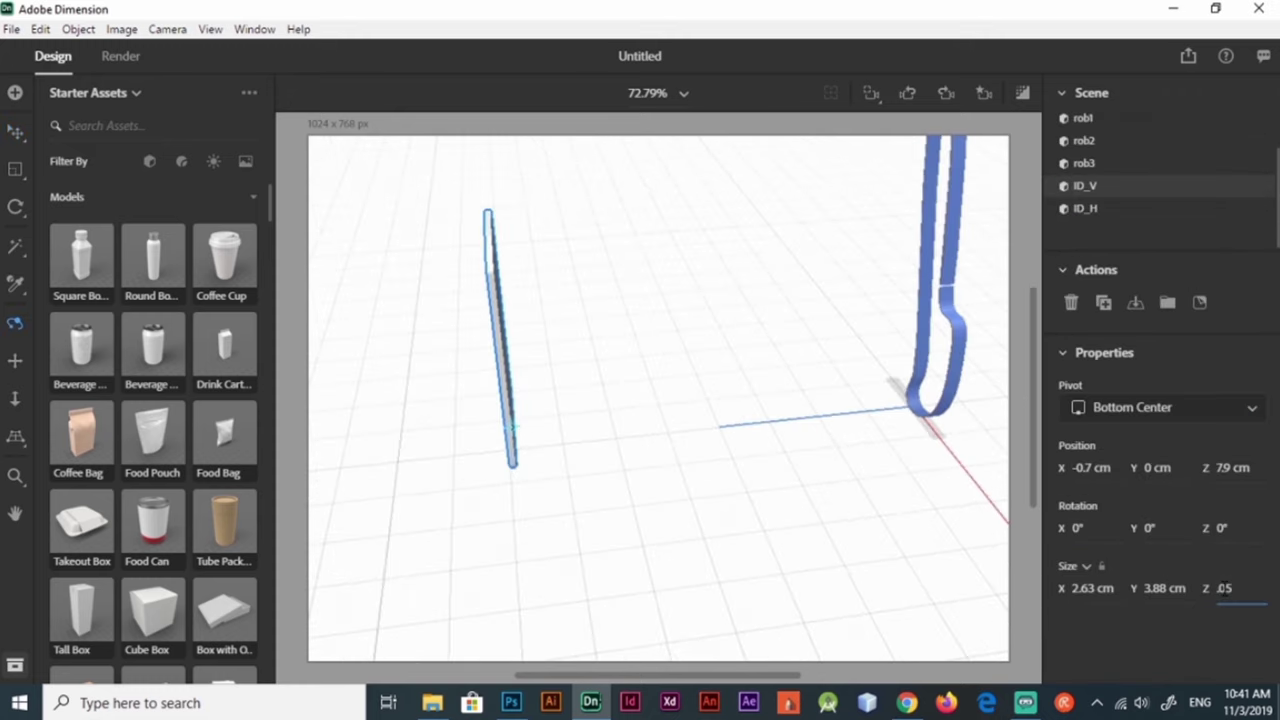
pyautogui.press('Return')
pyautogui.click(600, 429)
pyautogui.moveTo(600, 429)
pyautogui.mouseDown()
pyautogui.moveTo(485, 447)
pyautogui.moveTo(517, 483)
pyautogui.mouseUp()
pyautogui.hotkey('ctrl', 'z')
pyautogui.click(500, 486)
pyautogui.hotkey('ctrl', 'v')
pyautogui.click(1237, 588)
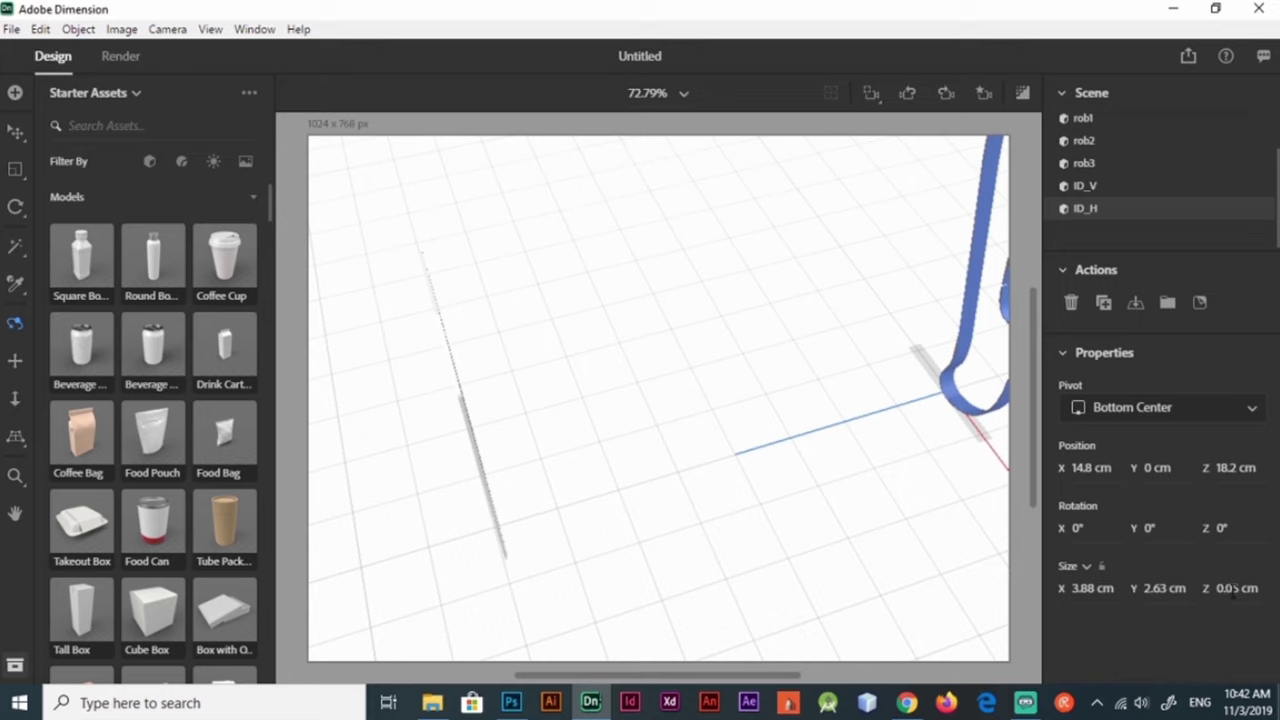
pyautogui.moveTo(900, 480); pyautogui.dragTo(1066, 220)
# Step: Rotate ID_V 90° on X to lay it flat
pyautogui.click(1085, 185)
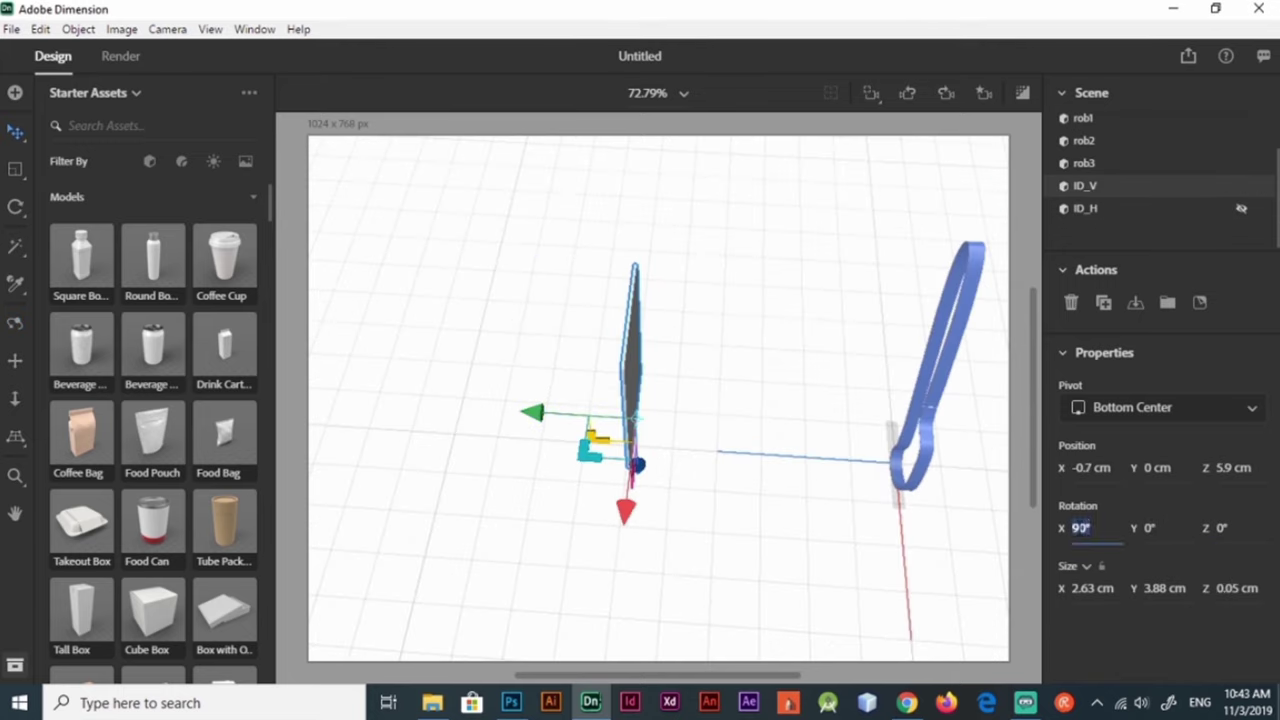
pyautogui.press('Return')
pyautogui.press('1')
pyautogui.moveTo(760, 480)
pyautogui.mouseDown()
pyautogui.moveTo(754, 517)
pyautogui.moveTo(797, 535)
pyautogui.mouseUp()
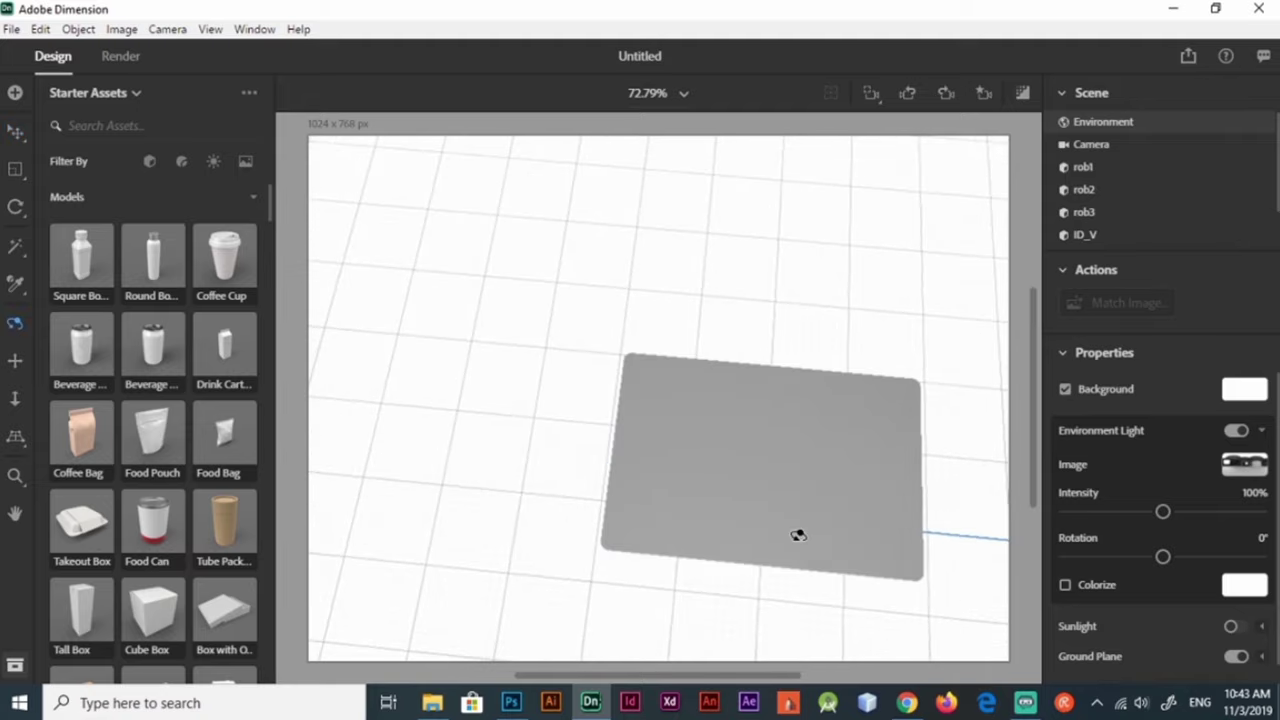
# Step: In Photoshop, extrude assets.psd's Rectangle 2 layer into 3D
pyautogui.hotkey('alt', 'Tab')
pyautogui.click(1120, 513)
pyautogui.click(315, 10)
pyautogui.click(400, 108)
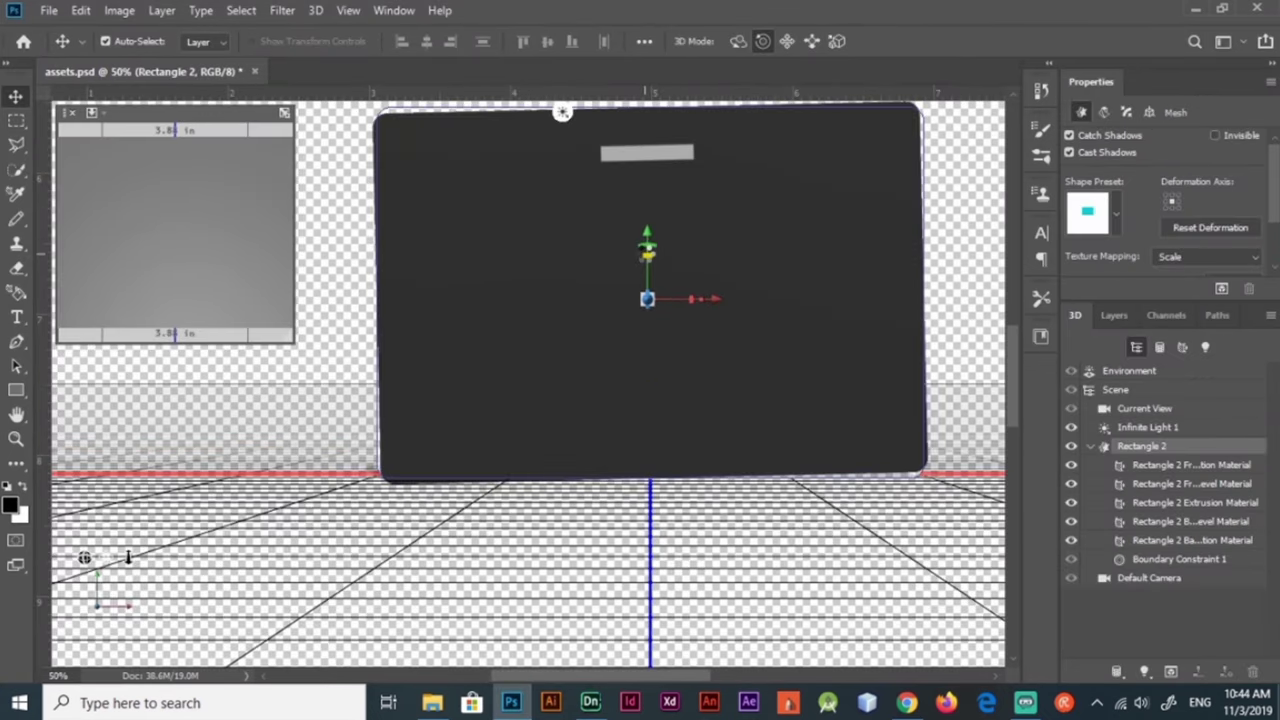
# Step: Rasterize Rectangle 2 and extrude it into a 3D card
pyautogui.hotkey('ctrl', 'z')
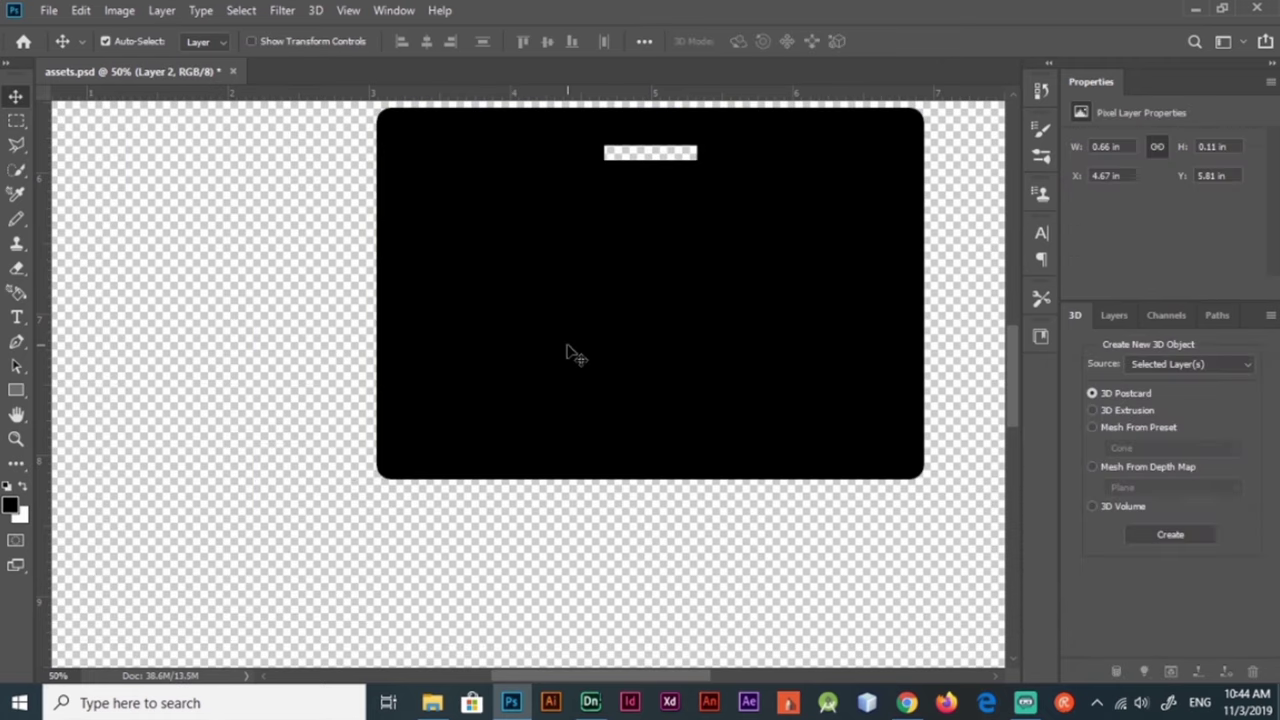
pyautogui.rightClick(1100, 511)
pyautogui.click(1040, 287)
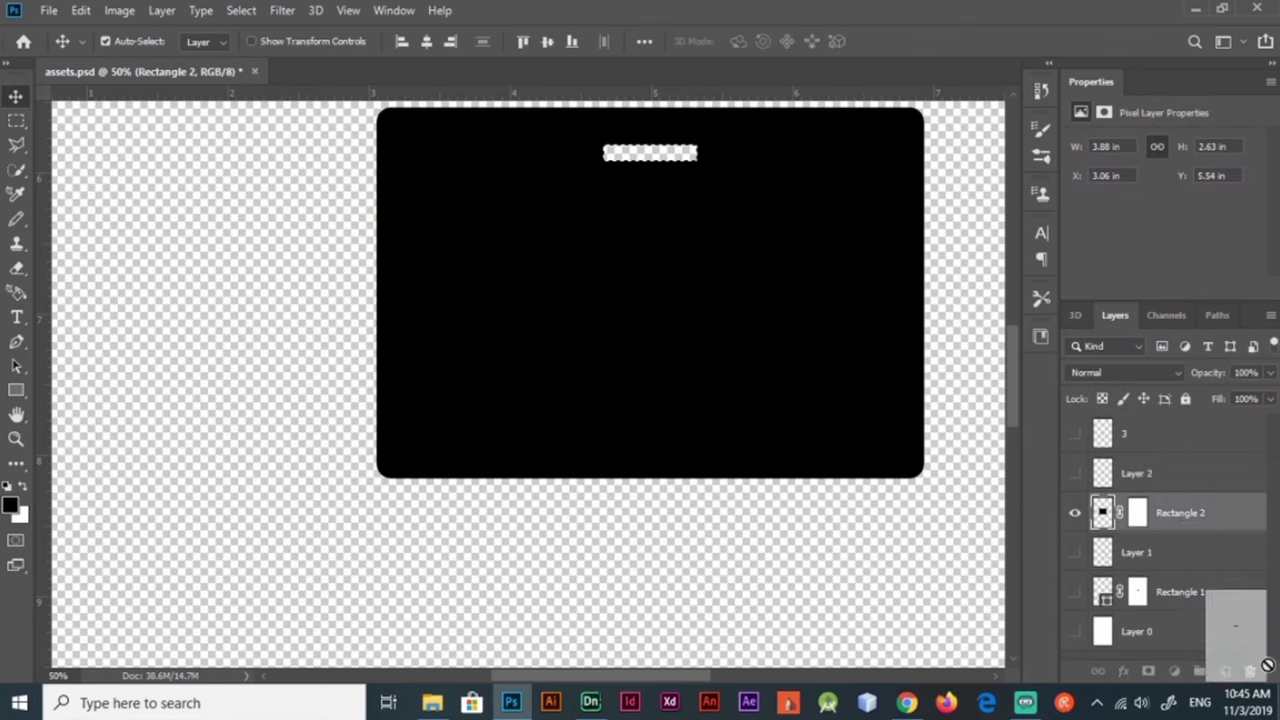
pyautogui.click(315, 10)
pyautogui.click(371, 146)
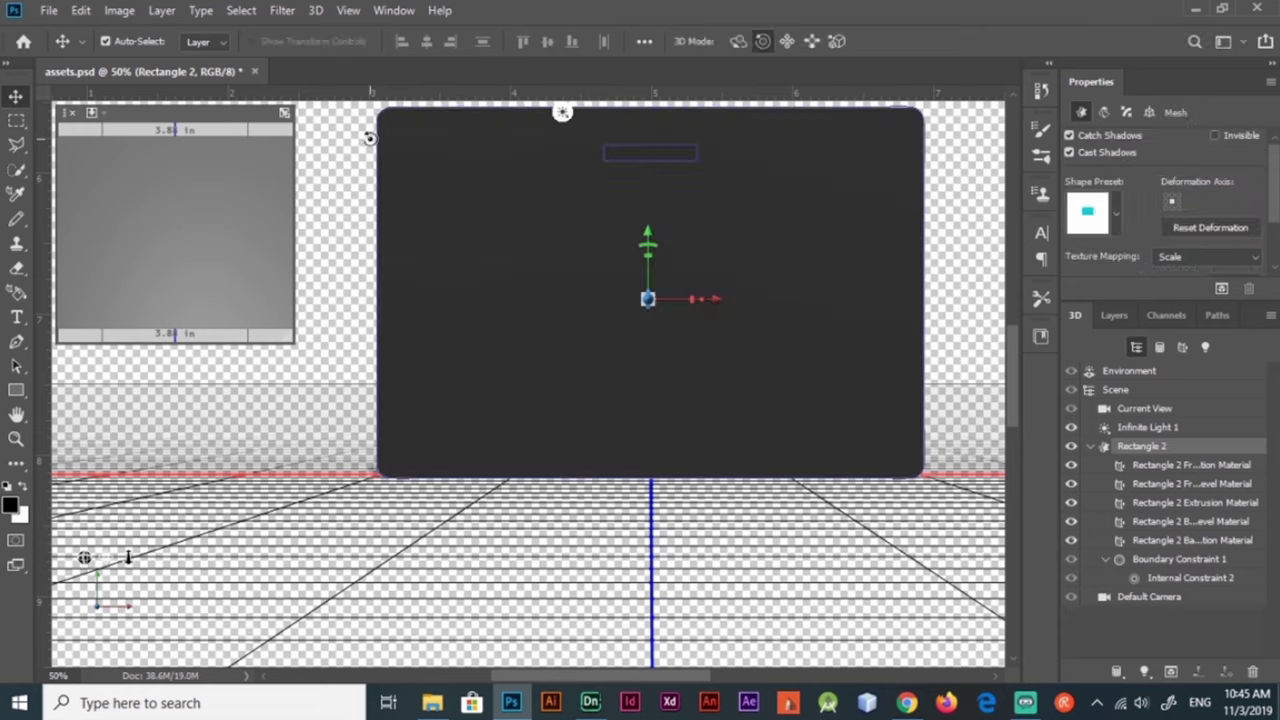
# Step: Export the 3D card as an OBJ, re-extruding the upright version first
pyautogui.click(315, 10)
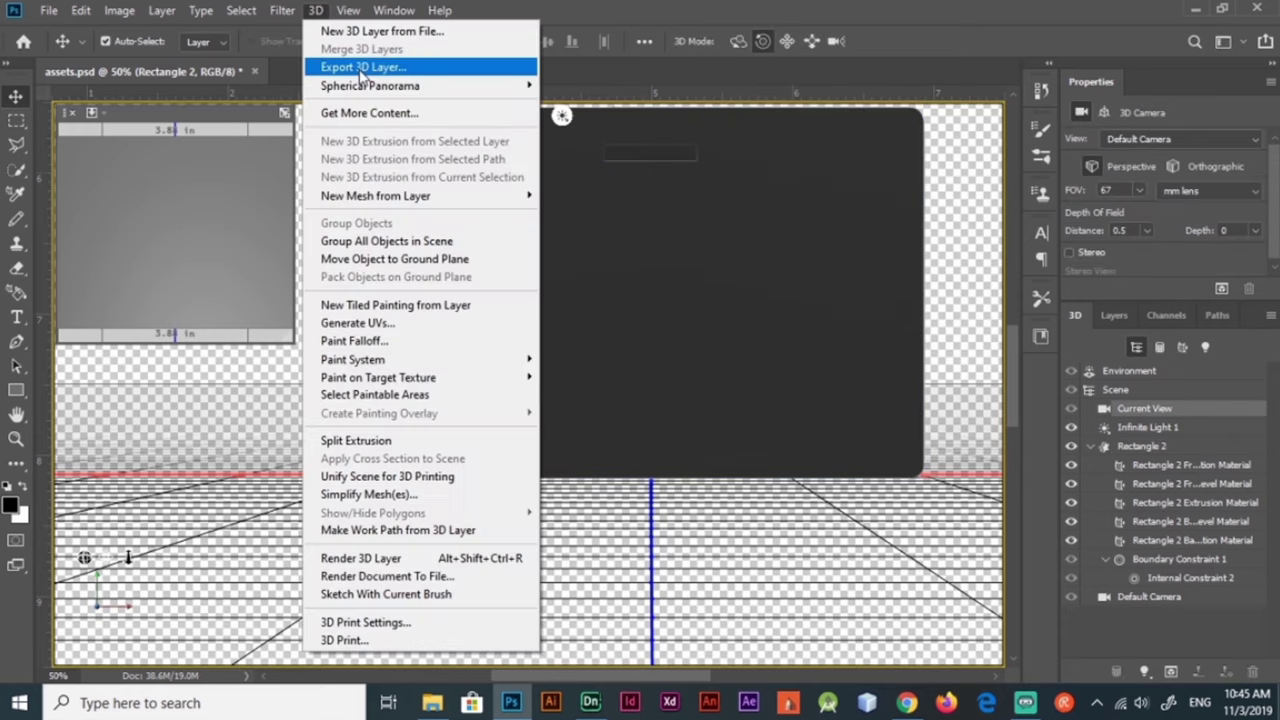
pyautogui.click(362, 67)
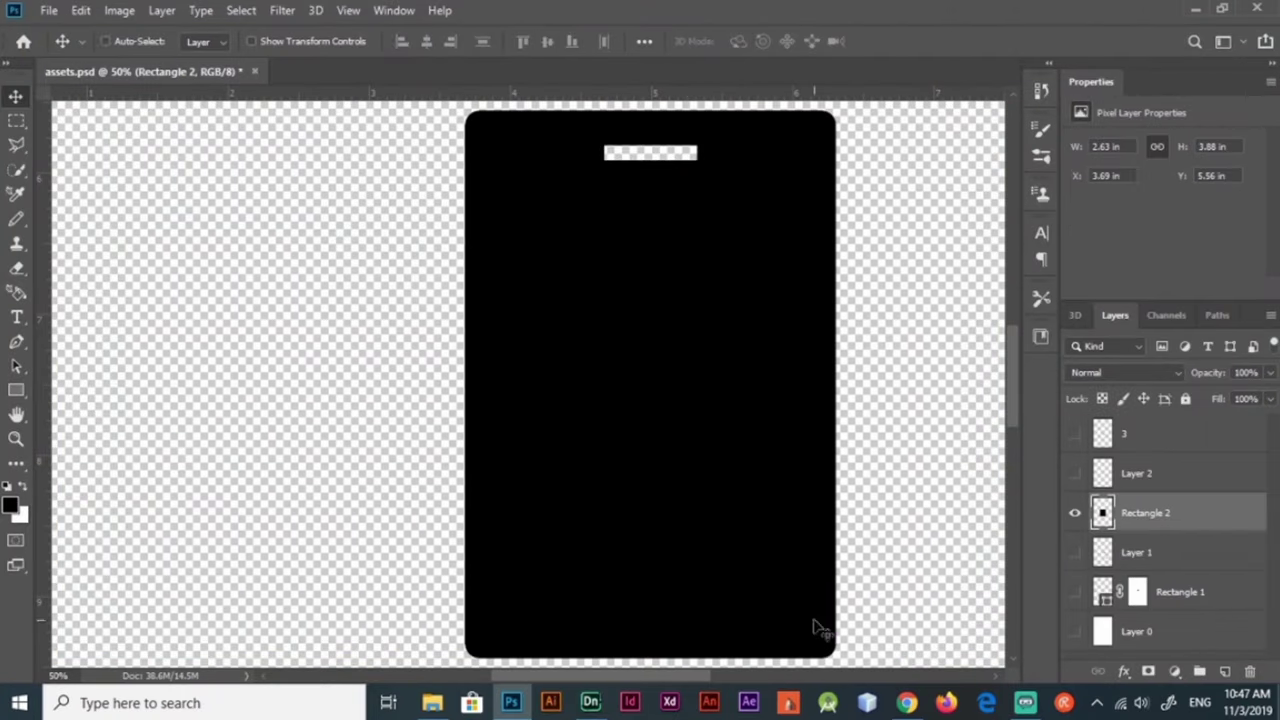
pyautogui.click(315, 10)
pyautogui.click(350, 135)
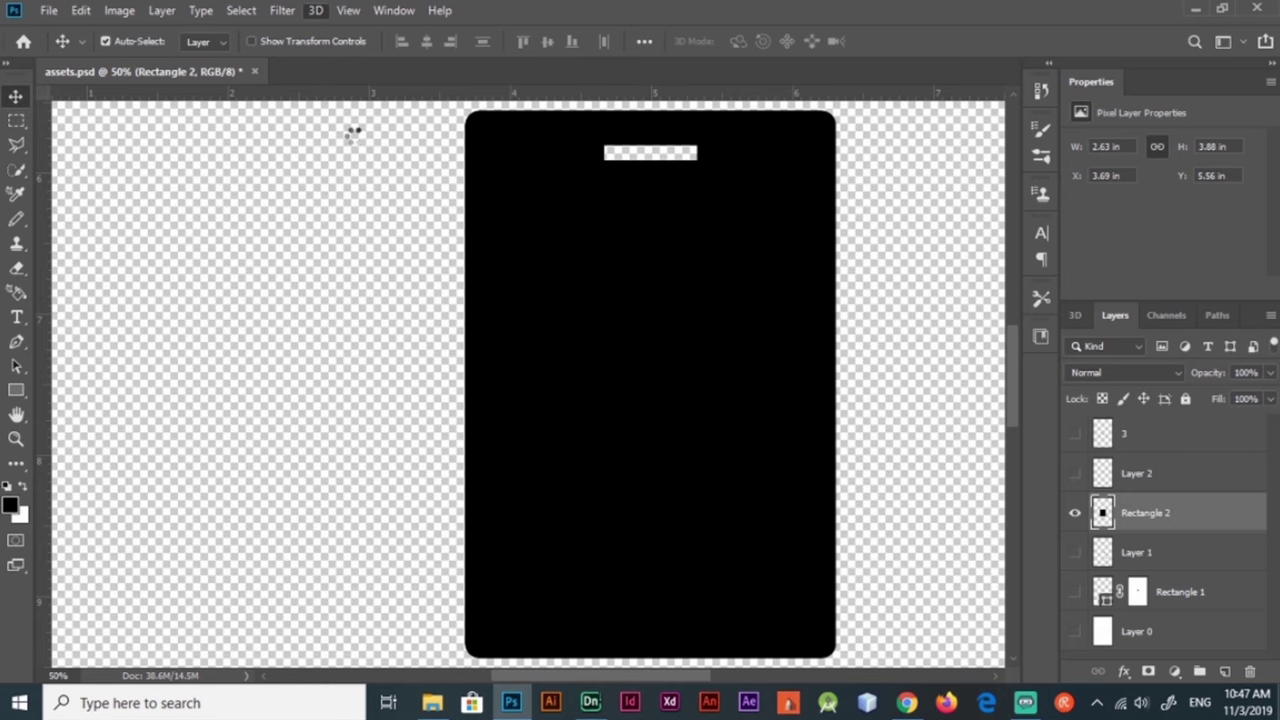
pyautogui.press('Return')
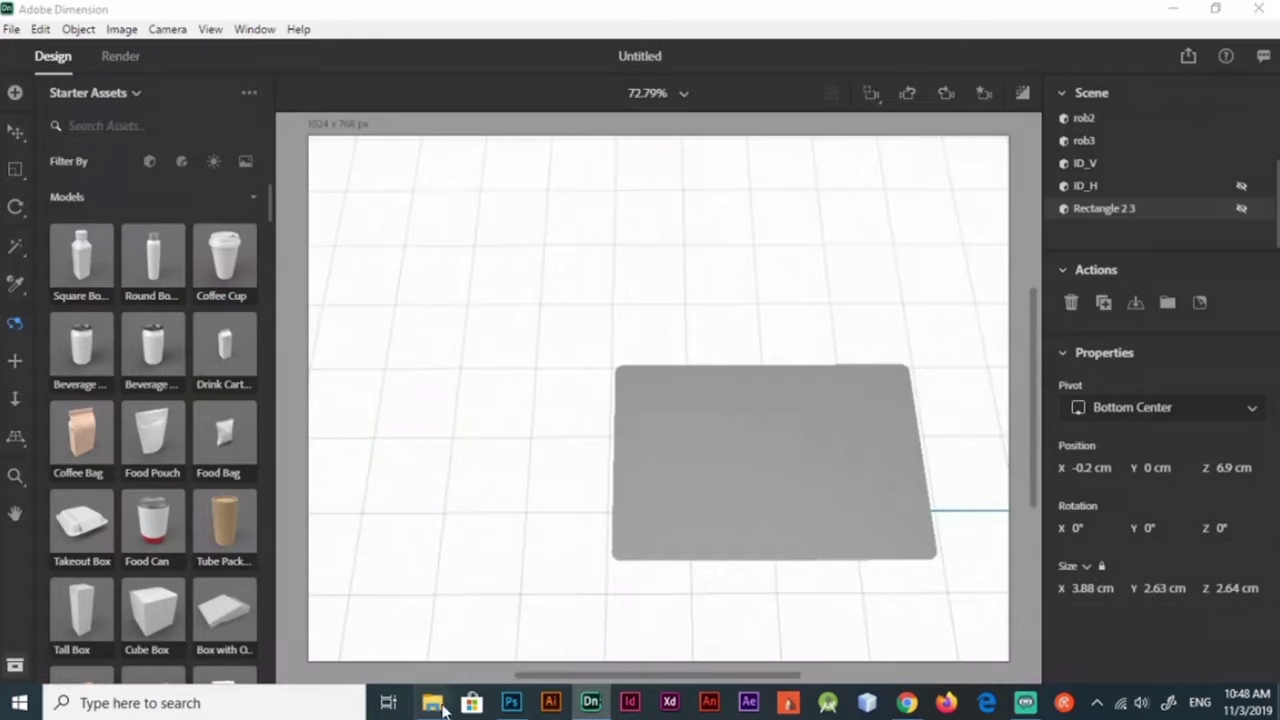
# Step: Import the card OBJ into Dimension, name one card card_H and hide it
pyautogui.click(443, 707)
pyautogui.moveTo(780, 200); pyautogui.dragTo(700, 450)
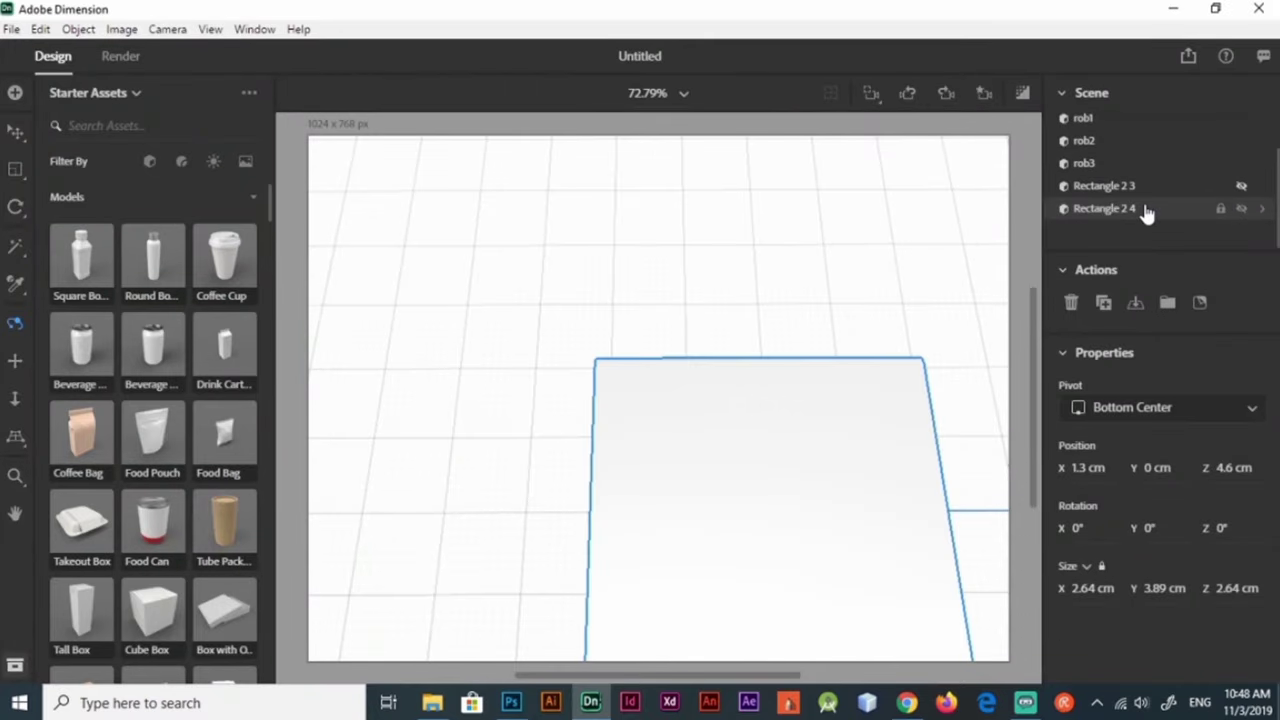
pyautogui.doubleClick(1110, 210)
pyautogui.write('card_V')
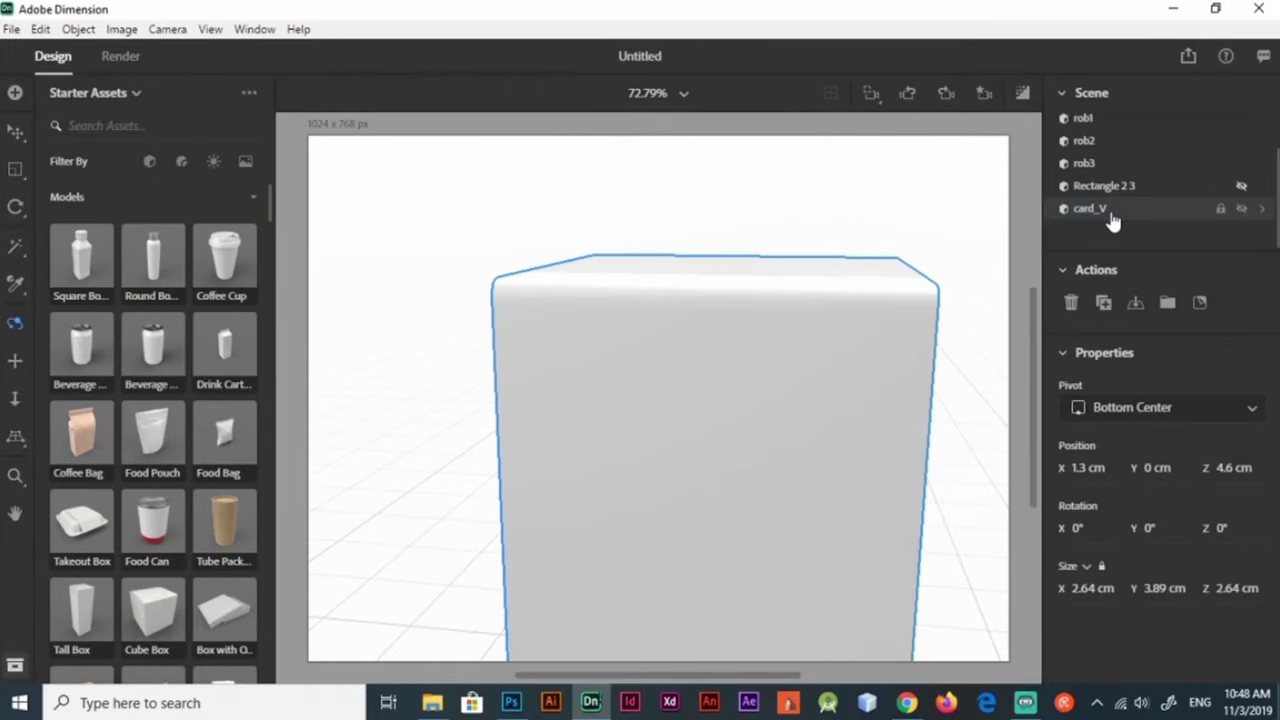
pyautogui.doubleClick(1100, 186)
pyautogui.write('card_H')
pyautogui.press('Return')
pyautogui.click(1241, 186)
# Step: Lay card_V flat with a 90° X rotation
pyautogui.click(1243, 210)
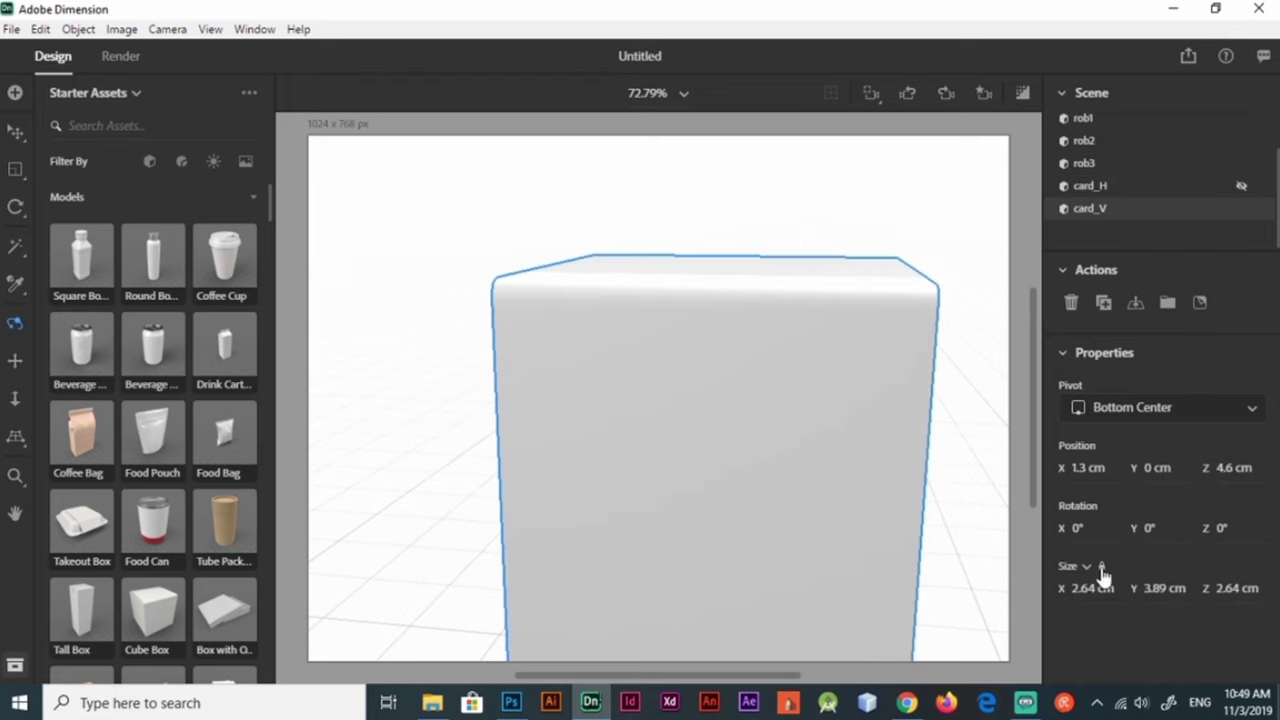
pyautogui.moveTo(891, 594)
pyautogui.mouseDown()
pyautogui.moveTo(778, 432)
pyautogui.moveTo(646, 449)
pyautogui.mouseUp()
pyautogui.click(1077, 527)
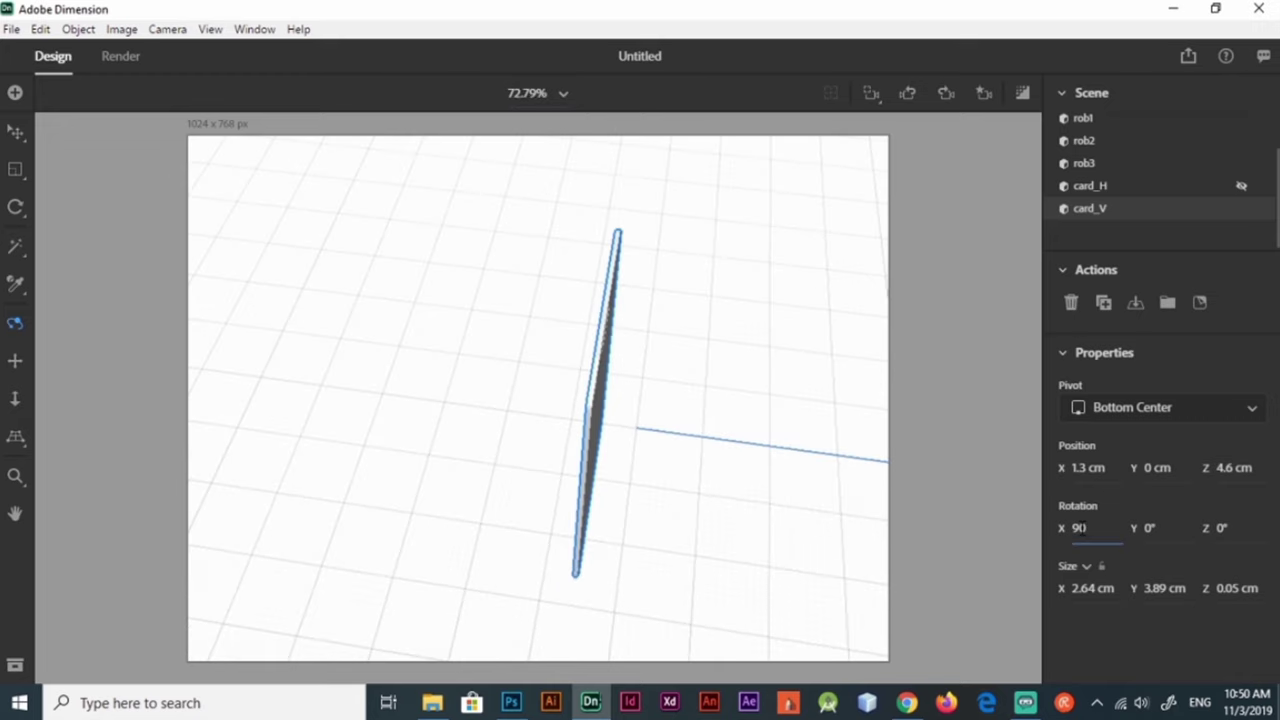
pyautogui.press('Return')
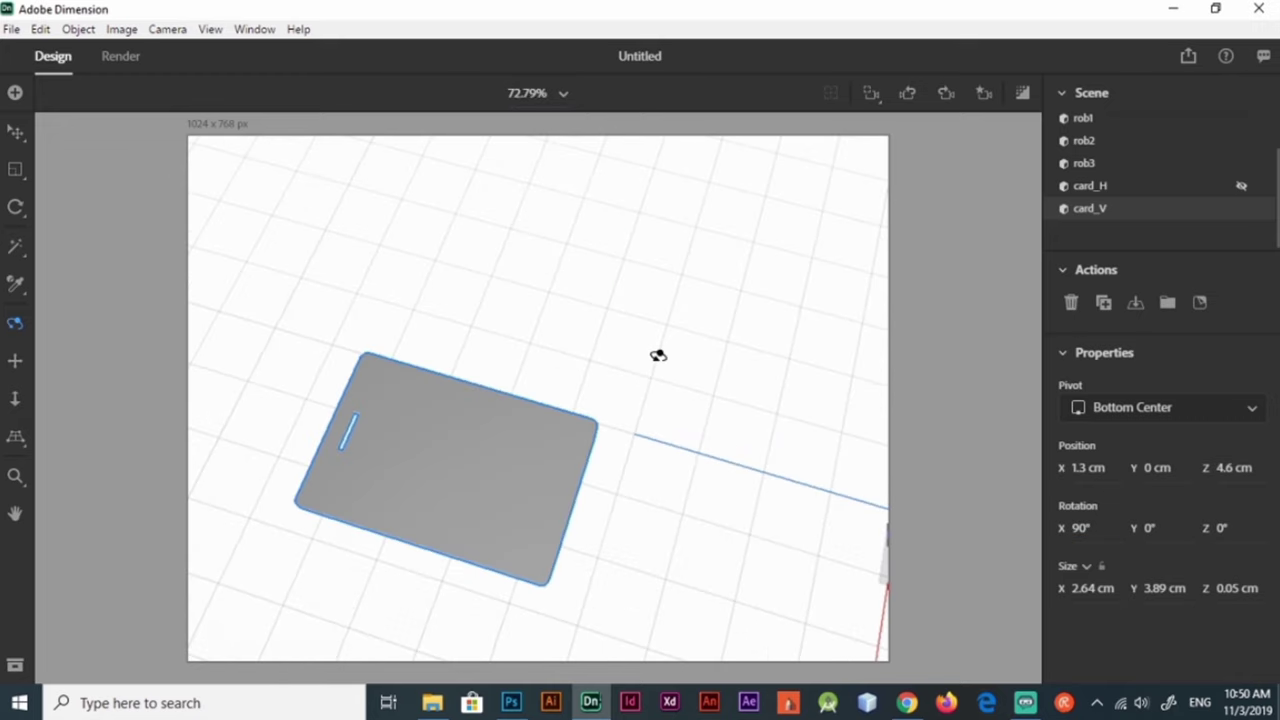
# Step: Rotate the green ribbon 90° on both X and Y
pyautogui.moveTo(658, 355); pyautogui.dragTo(720, 443)
pyautogui.press('v')
pyautogui.moveTo(320, 520); pyautogui.dragTo(288, 535)
pyautogui.click(1077, 527)
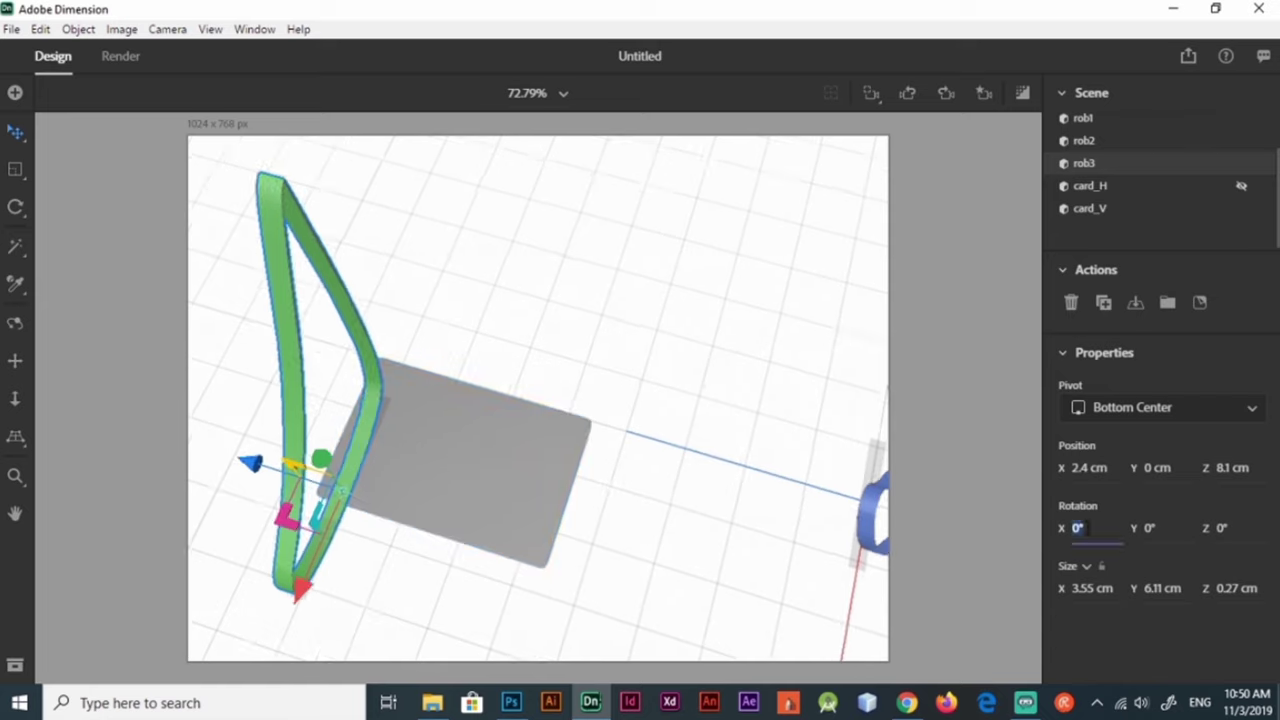
pyautogui.write('90')
pyautogui.press('Return')
pyautogui.click(1150, 527)
pyautogui.write('90')
pyautogui.press('Return')
# Step: Move the green ribbon onto the card
pyautogui.moveTo(280, 494); pyautogui.dragTo(314, 512)
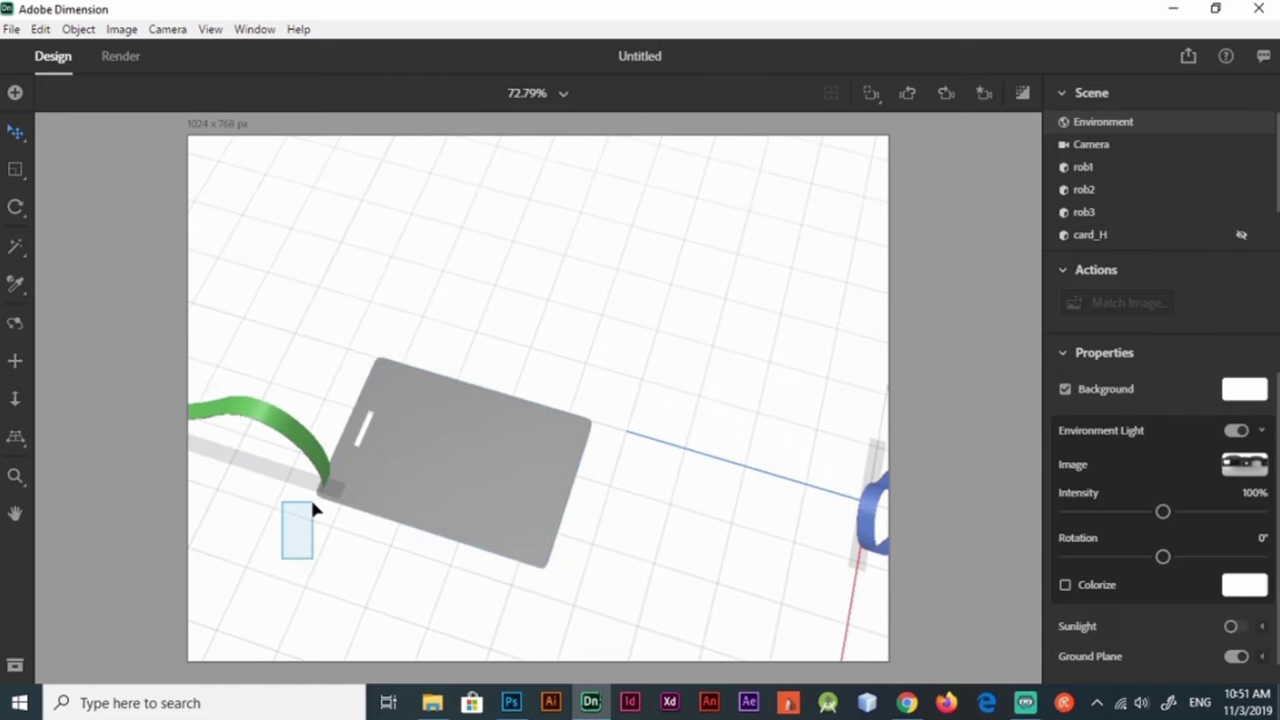
pyautogui.moveTo(300, 414); pyautogui.dragTo(394, 434)
pyautogui.scroll(3, 473, 485)
pyautogui.moveTo(473, 485)
pyautogui.mouseDown()
pyautogui.moveTo(586, 560)
pyautogui.moveTo(463, 557)
pyautogui.mouseUp()
pyautogui.press('v')
# Step: Set the green ribbon's thickness to 0.5 cm
pyautogui.click(1237, 588)
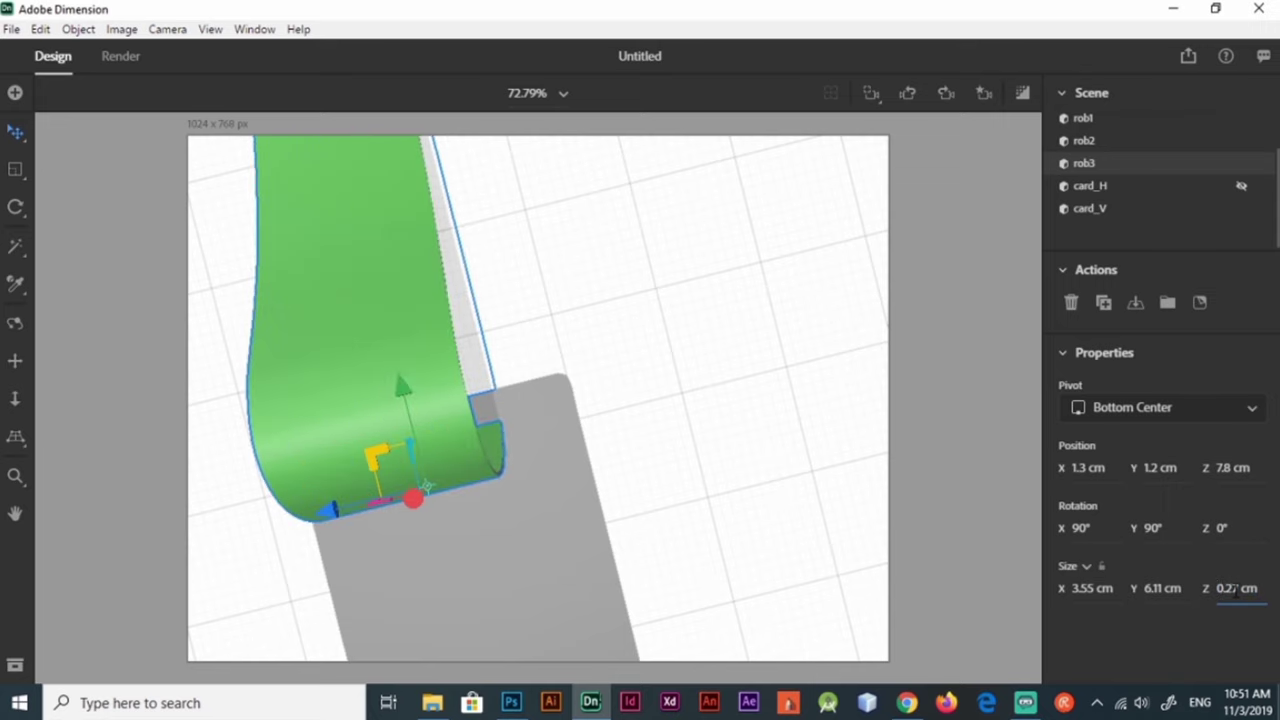
pyautogui.write('0.5')
pyautogui.press('Return')
# Step: Shift the green strip along its depth and raise it slightly
pyautogui.press('1')
pyautogui.moveTo(470, 440); pyautogui.dragTo(510, 452)
pyautogui.moveTo(543, 428)
pyautogui.mouseDown()
pyautogui.moveTo(69, 426)
pyautogui.moveTo(764, 359)
pyautogui.mouseUp()
pyautogui.press('1')
pyautogui.moveTo(505, 118); pyautogui.dragTo(472, 162)
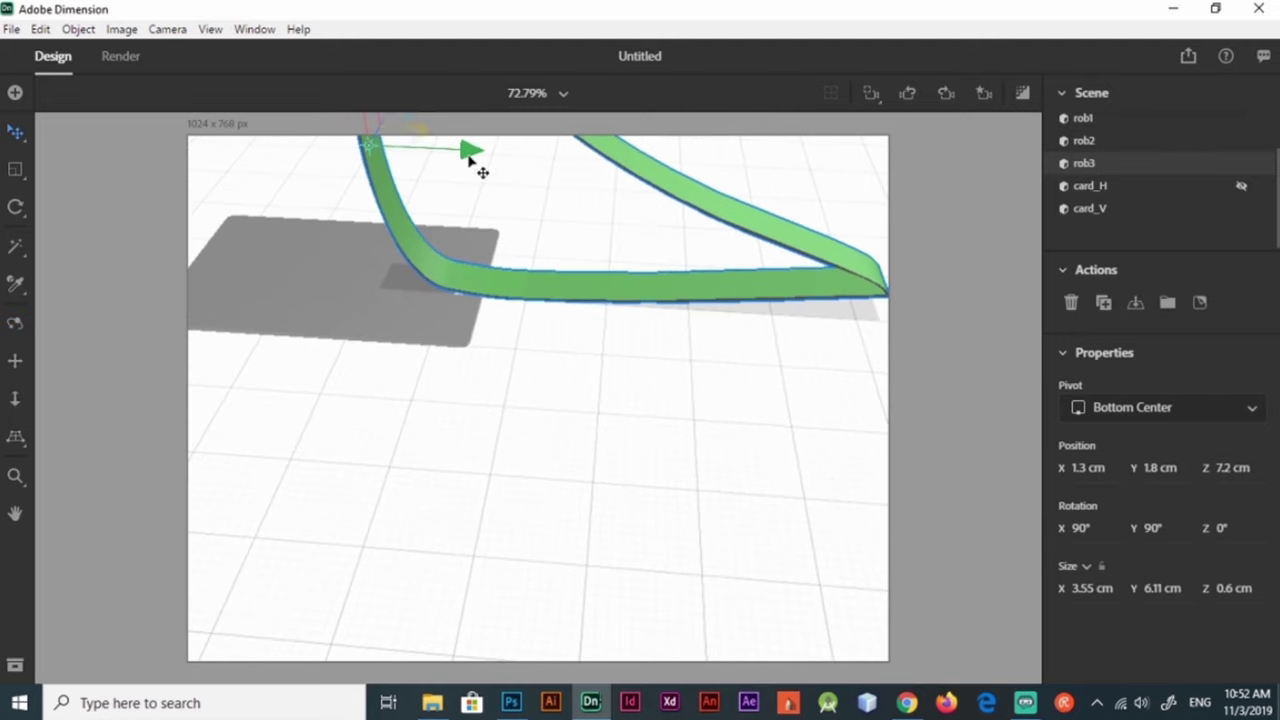
pyautogui.moveTo(1150, 476)
pyautogui.mouseDown()
pyautogui.moveTo(509, 323)
pyautogui.moveTo(371, 257)
pyautogui.moveTo(597, 197)
pyautogui.moveTo(628, 141)
pyautogui.moveTo(494, 466)
pyautogui.mouseUp()
pyautogui.press('1')
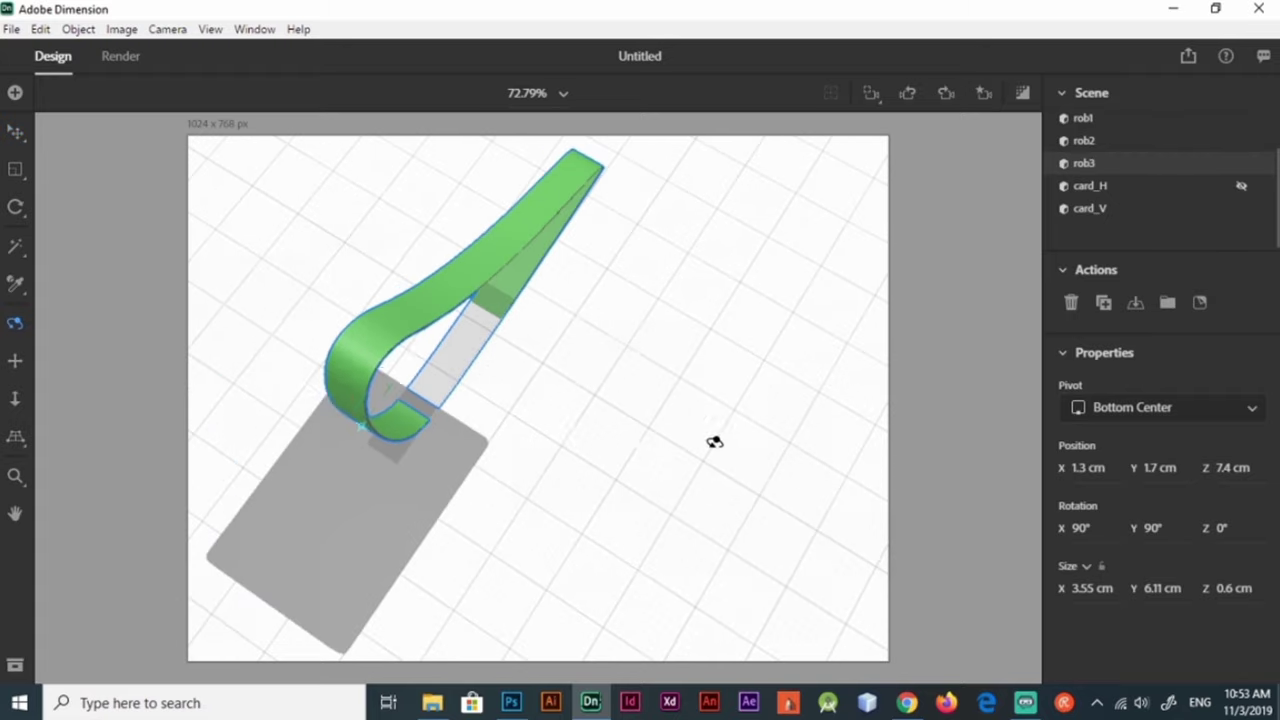
# Step: Scale the green strap to about 149% and move it to the card's top
pyautogui.press('s')
pyautogui.moveTo(397, 383); pyautogui.dragTo(302, 280)
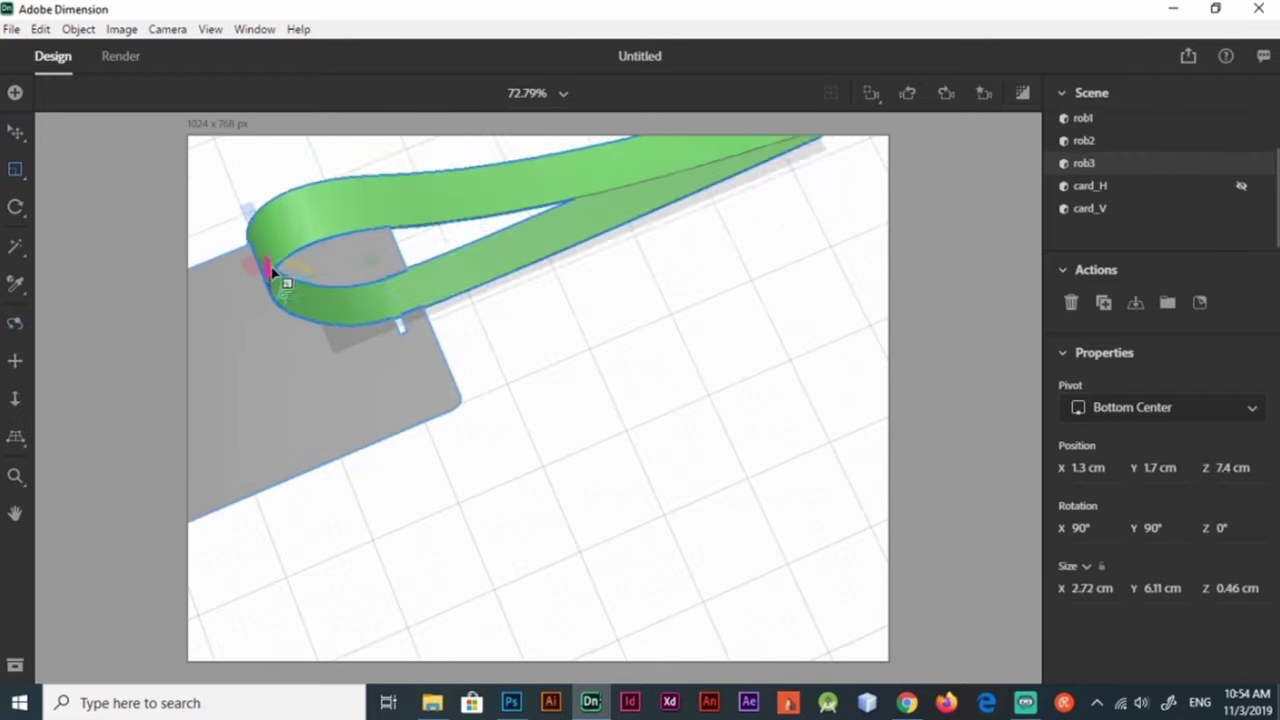
pyautogui.press('v')
pyautogui.moveTo(257, 294); pyautogui.dragTo(435, 381)
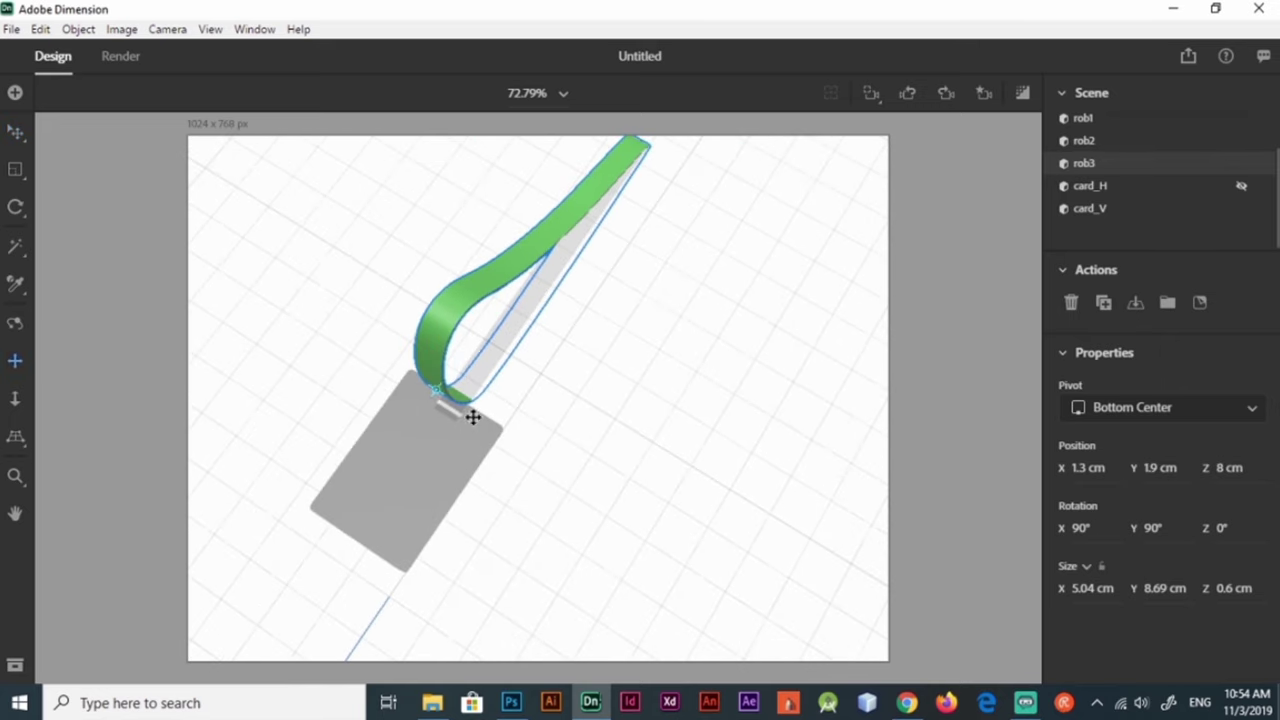
# Step: Reorder card_V above card_H in the Scene panel
pyautogui.scroll(5, 451, 406)
pyautogui.press('1')
pyautogui.moveTo(437, 254)
pyautogui.mouseDown()
pyautogui.moveTo(356, 386)
pyautogui.moveTo(149, 320)
pyautogui.moveTo(357, 409)
pyautogui.mouseUp()
pyautogui.press('v')
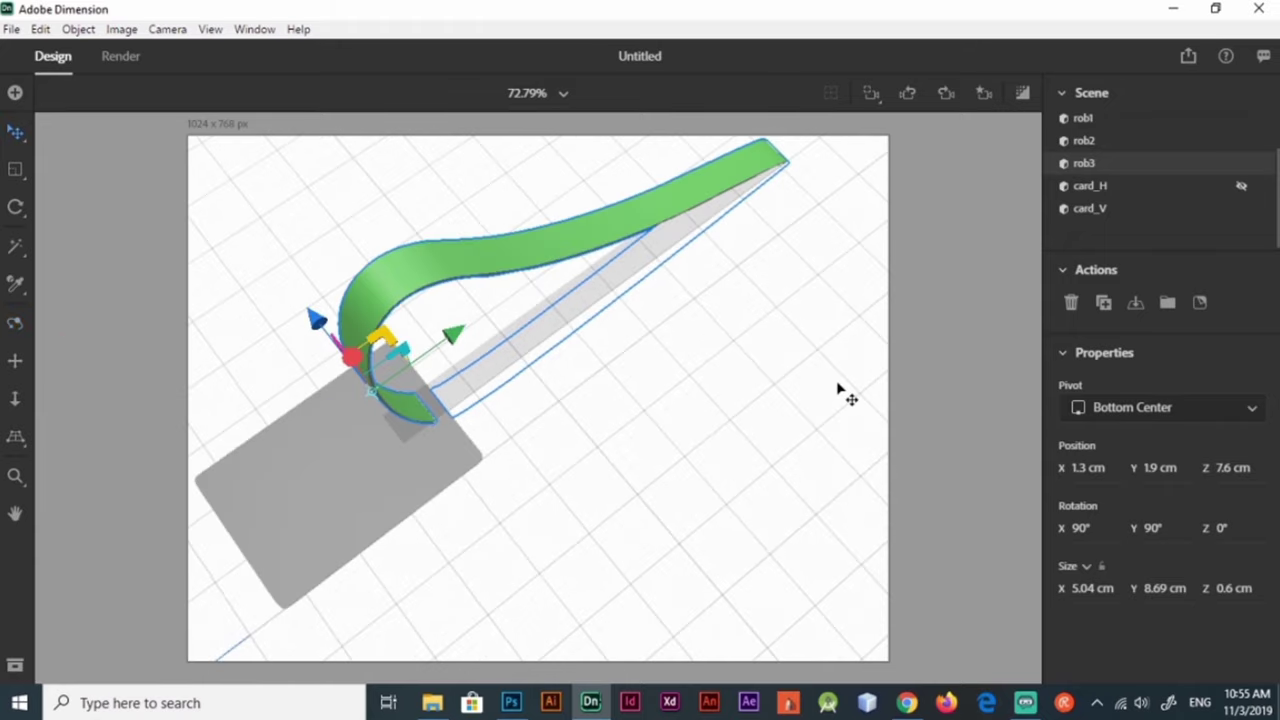
pyautogui.moveTo(1090, 208); pyautogui.dragTo(1108, 178)
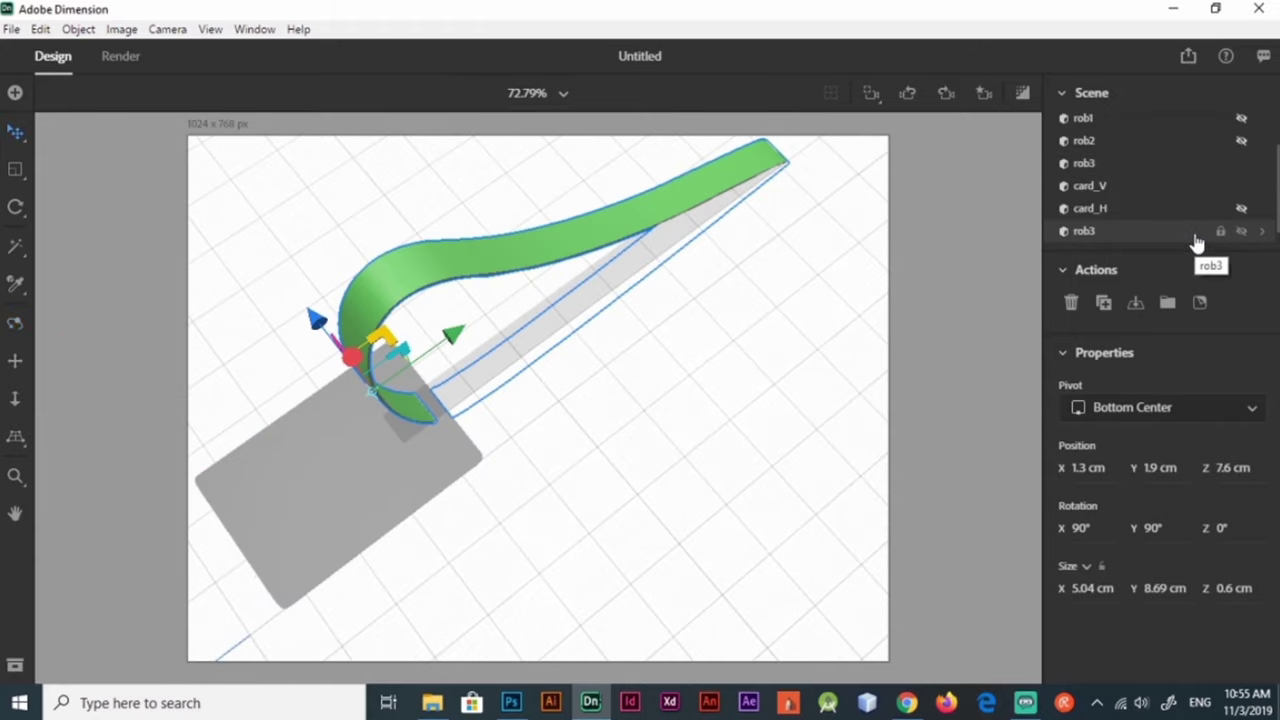
# Step: Group the green strap with card_V and name the group 1
pyautogui.keyDown('shift'); pyautogui.click(1090, 208); pyautogui.keyUp('shift')
pyautogui.hotkey('ctrl', 'g')
pyautogui.write('1')
pyautogui.press('Return')
# Step: Rotate the strap on Y to run along the card and pull it back along Z
pyautogui.moveTo(540, 420)
pyautogui.mouseDown()
pyautogui.moveTo(576, 447)
pyautogui.moveTo(439, 278)
pyautogui.mouseUp()
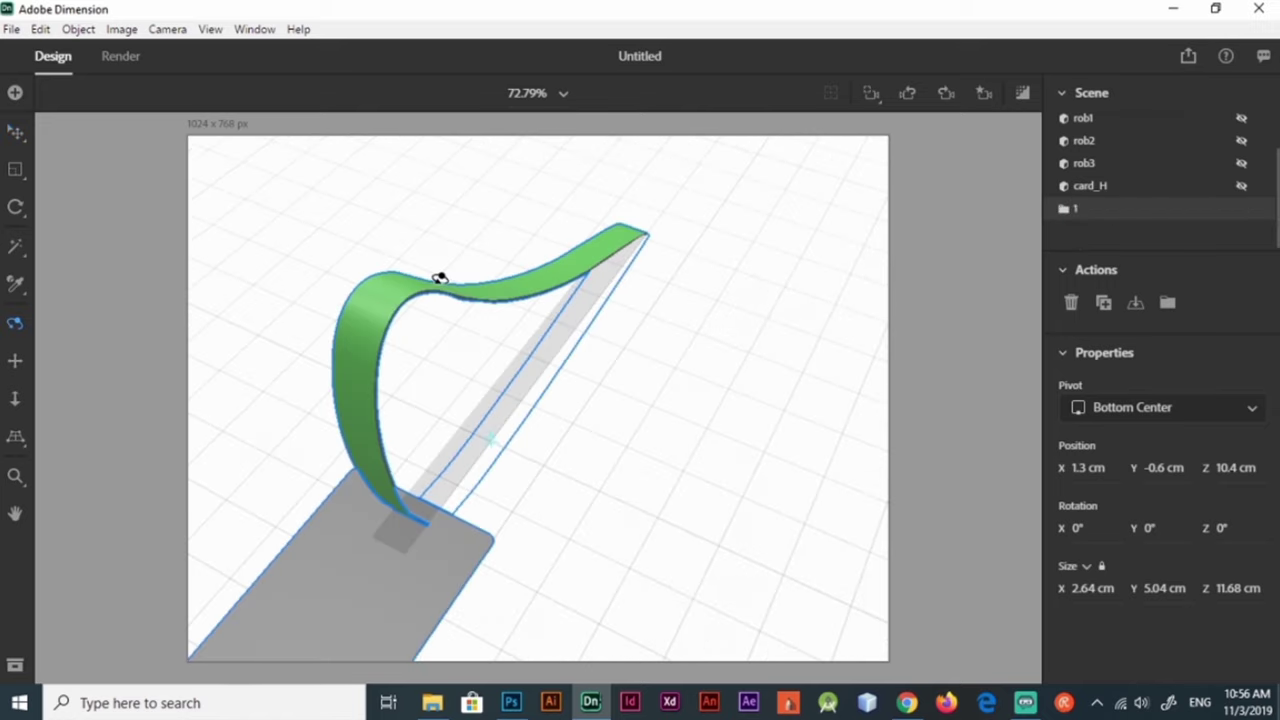
pyautogui.click(534, 316)
pyautogui.press('r')
pyautogui.click(1225, 528)
pyautogui.click(1153, 528)
pyautogui.moveTo(1153, 528); pyautogui.dragTo(1200, 528)
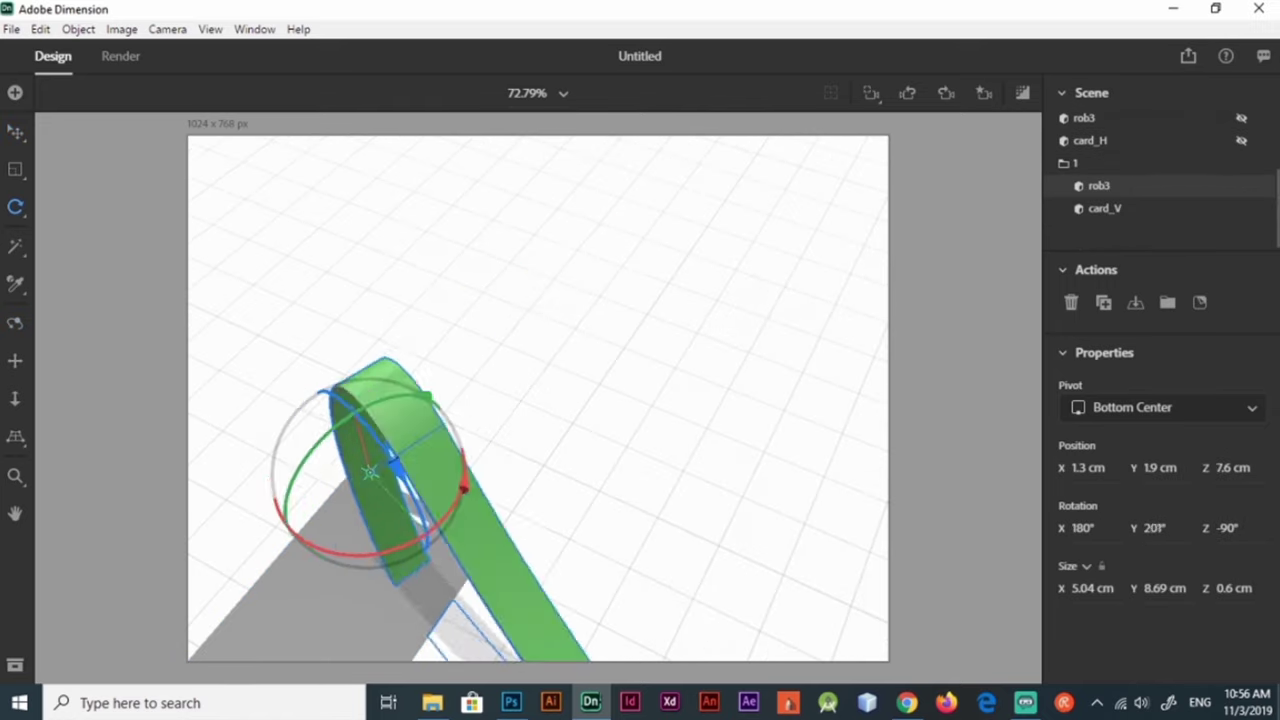
pyautogui.press('v')
pyautogui.moveTo(594, 563); pyautogui.dragTo(702, 206)
pyautogui.press('2')
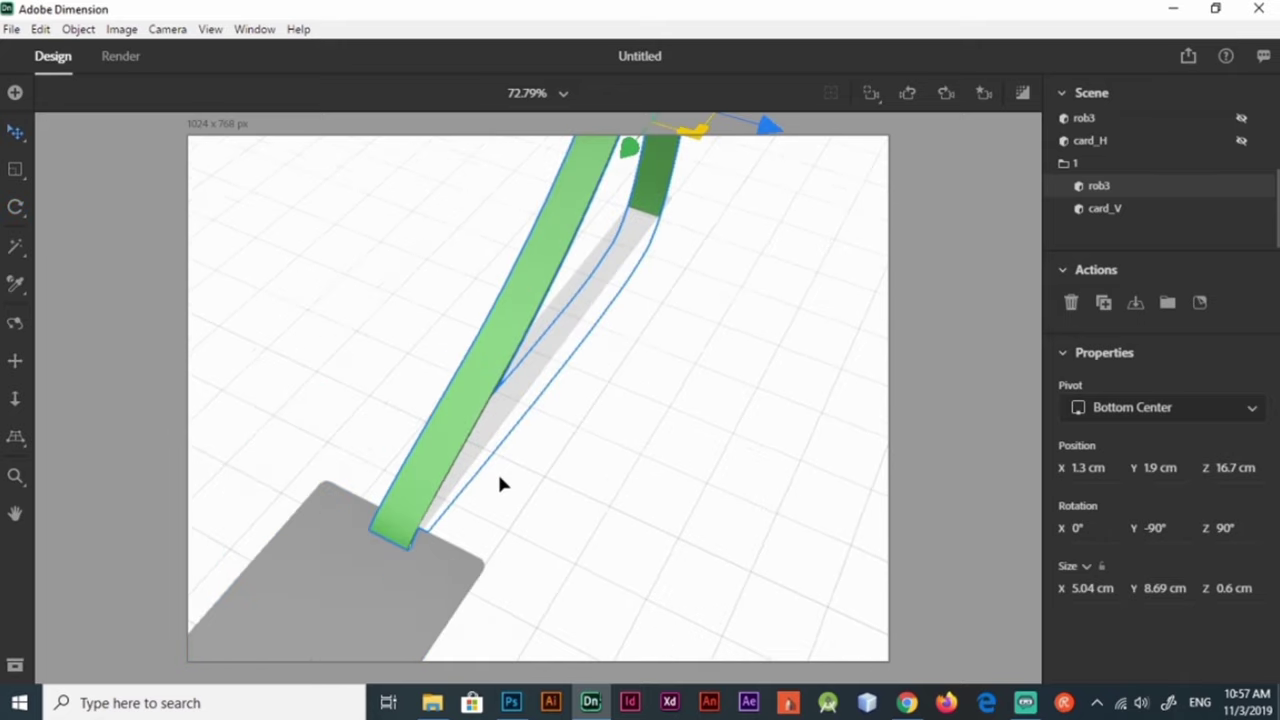
pyautogui.scroll(3, 497, 471)
pyautogui.moveTo(486, 466); pyautogui.dragTo(304, 328)
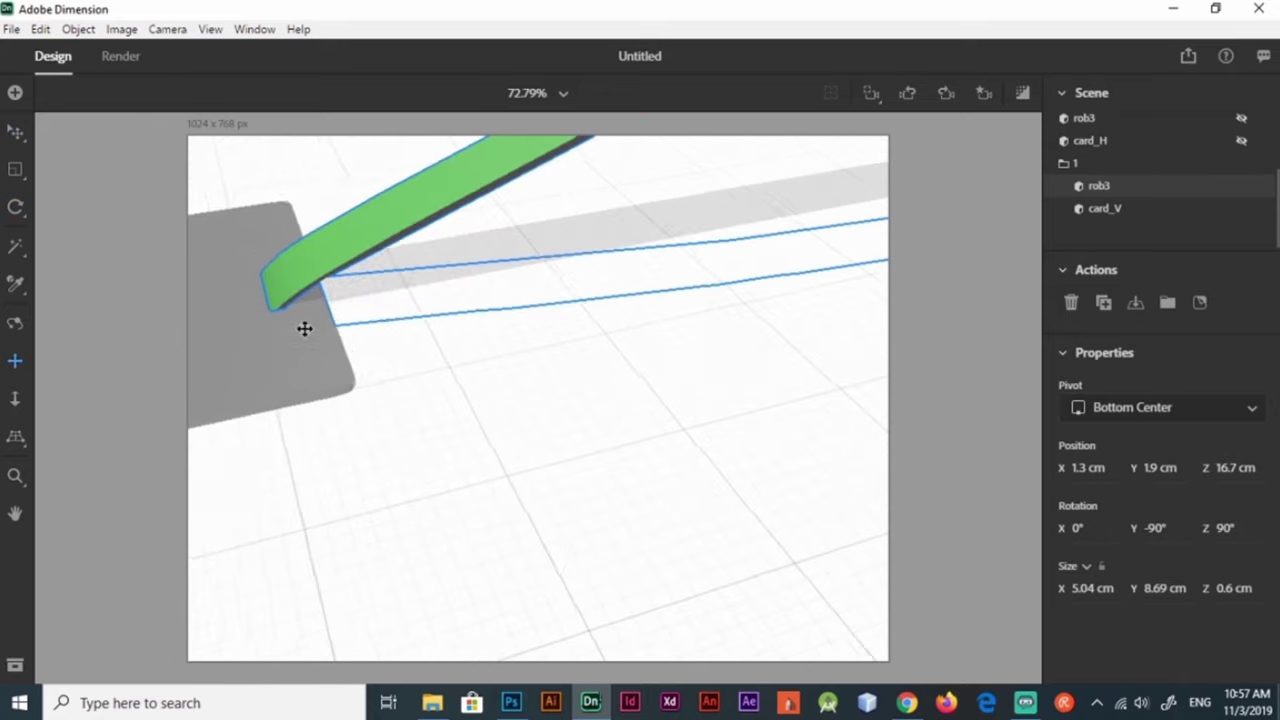
pyautogui.scroll(2, 304, 328)
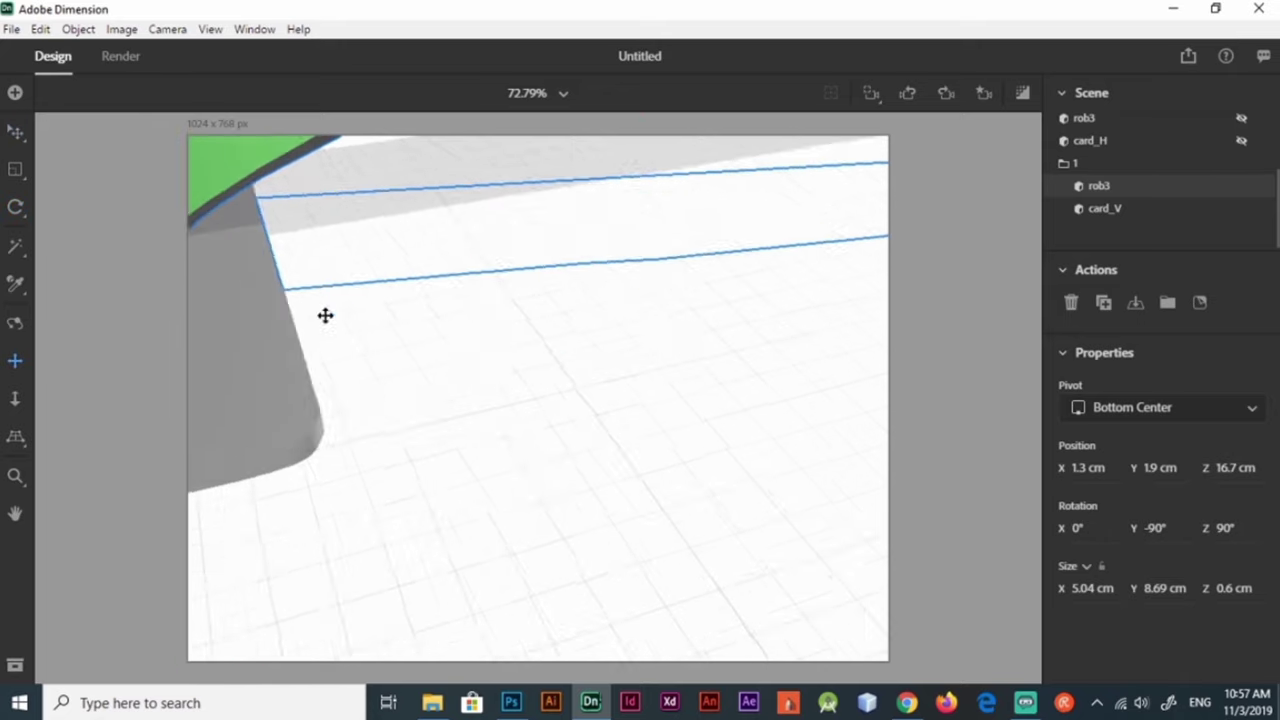
# Step: Try a 0.01 cm strap thickness, then revert it to 0.6 cm
pyautogui.press('v')
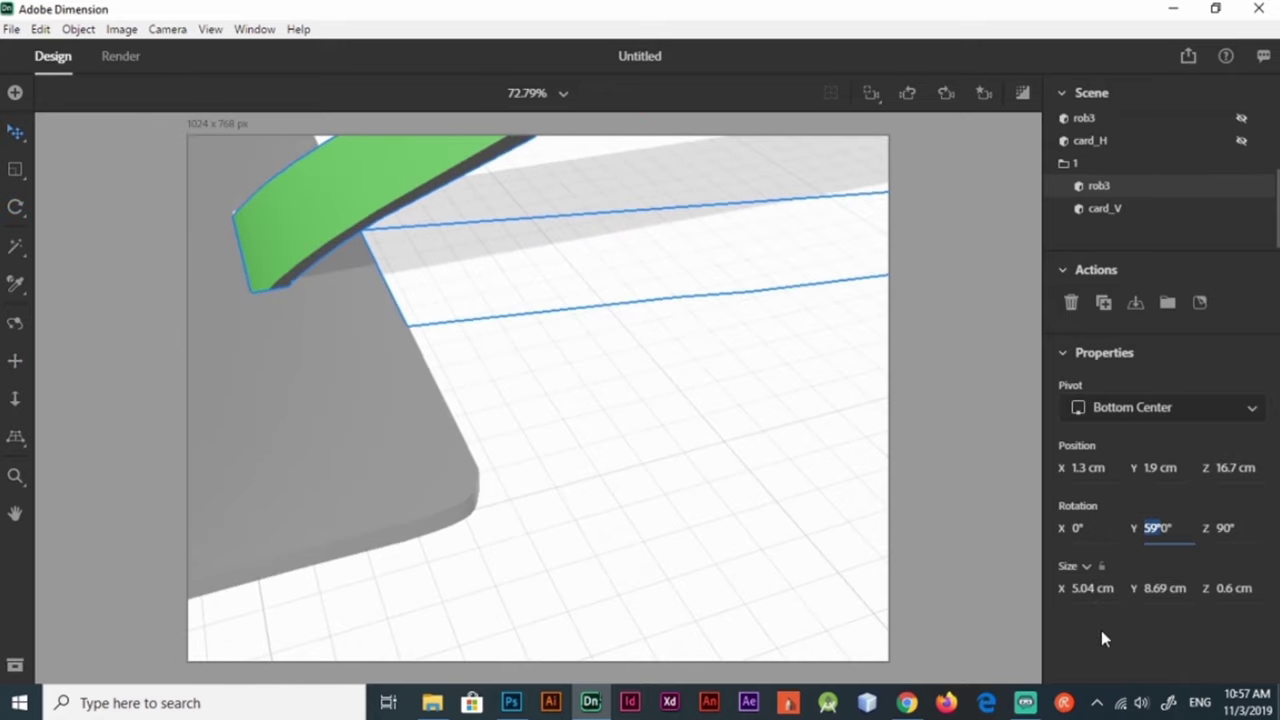
pyautogui.click(1234, 588)
pyautogui.write('0.01')
pyautogui.press('Return')
pyautogui.press('1')
pyautogui.moveTo(538, 336)
pyautogui.mouseDown()
pyautogui.moveTo(497, 352)
pyautogui.moveTo(329, 277)
pyautogui.moveTo(480, 240)
pyautogui.moveTo(780, 520)
pyautogui.moveTo(755, 506)
pyautogui.mouseUp()
pyautogui.hotkey('ctrl', 'z')
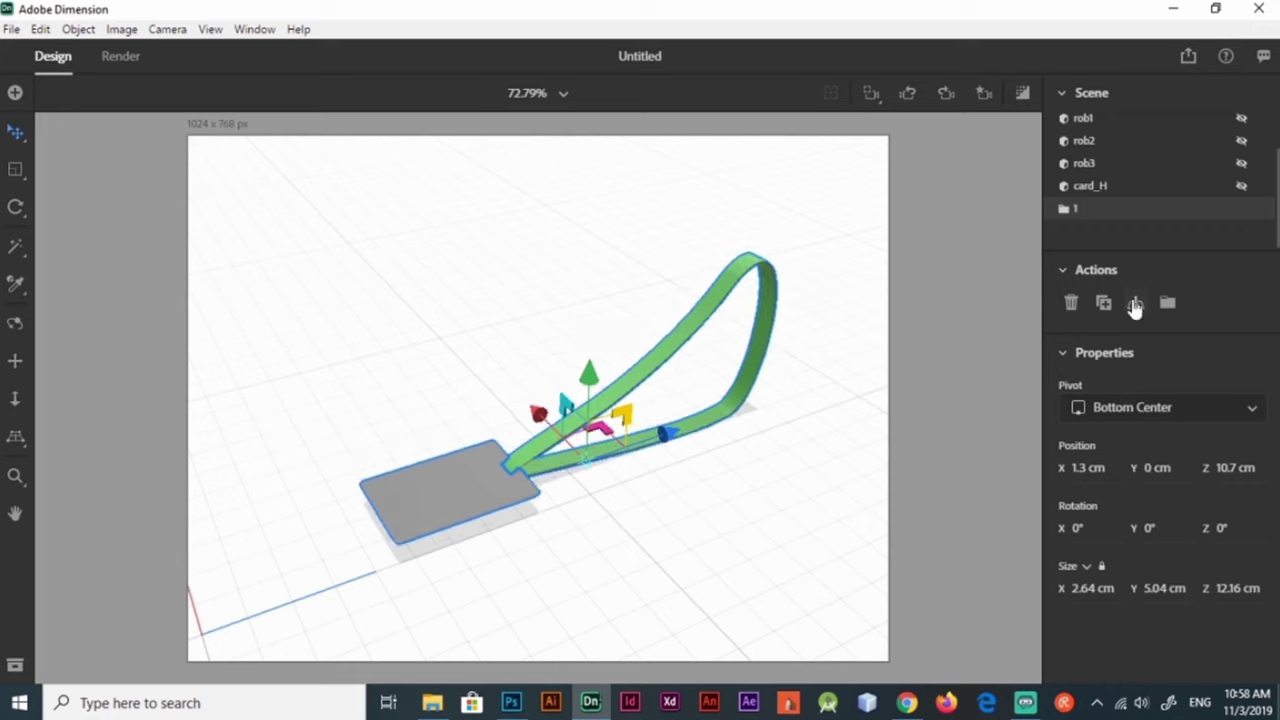
# Step: Hide group 1, show card_H at a 90° X rotation, and rotate the second green strap
pyautogui.click(1241, 208)
pyautogui.click(1241, 185)
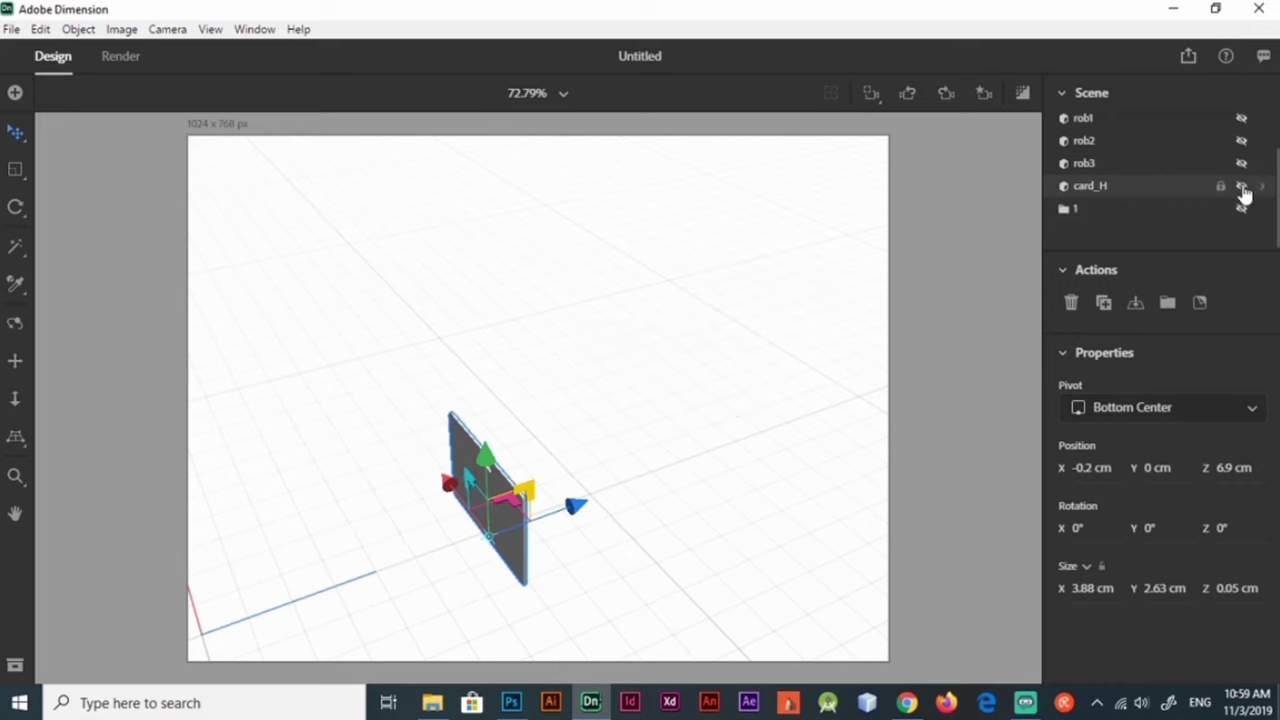
pyautogui.moveTo(300, 591); pyautogui.dragTo(337, 509)
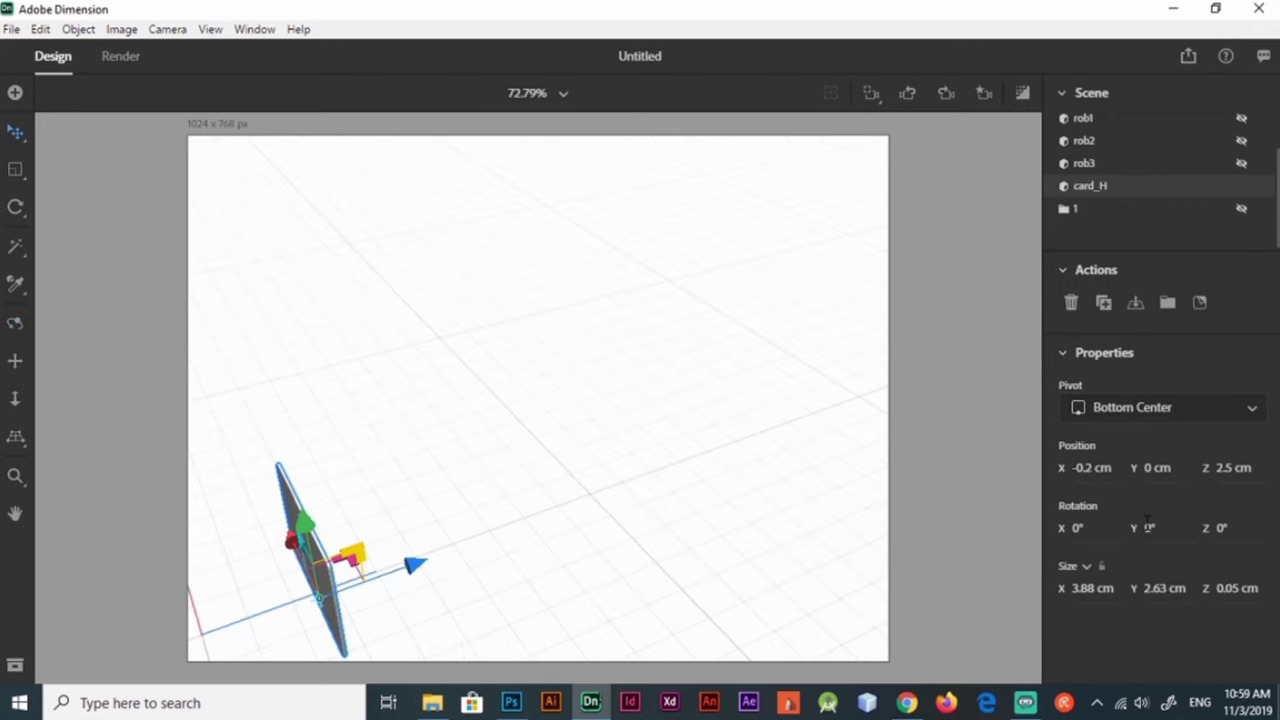
pyautogui.write('90')
pyautogui.press('Return')
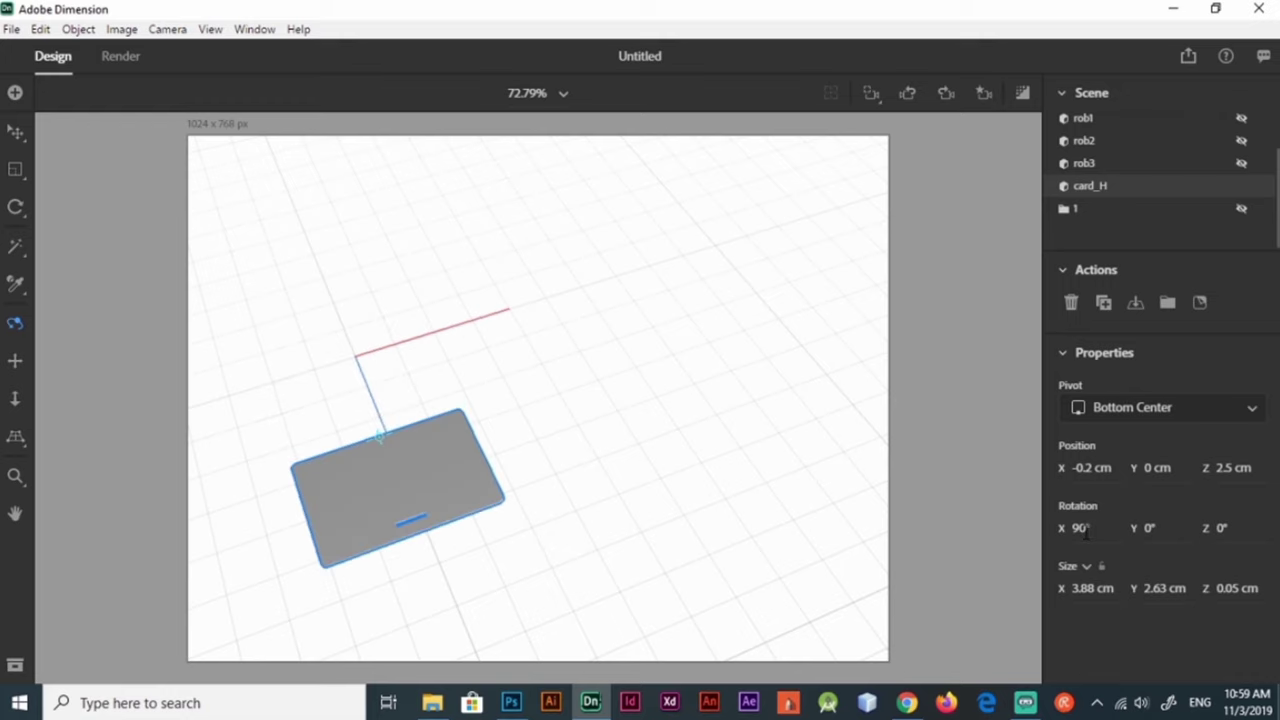
pyautogui.click(1241, 163)
pyautogui.press('v')
pyautogui.press('r')
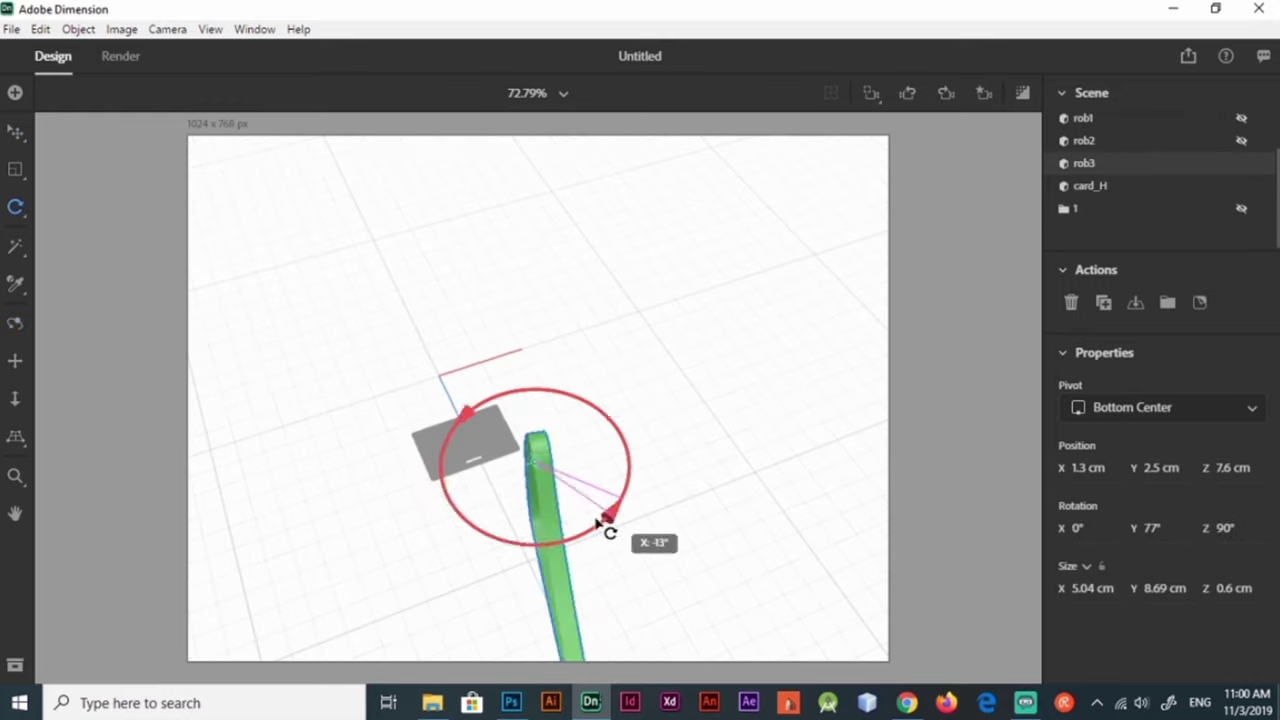
pyautogui.moveTo(608, 524); pyautogui.dragTo(285, 425)
# Step: Move the green strap down onto the horizontal card's edge and adjust its position values
pyautogui.moveTo(507, 432); pyautogui.dragTo(534, 651)
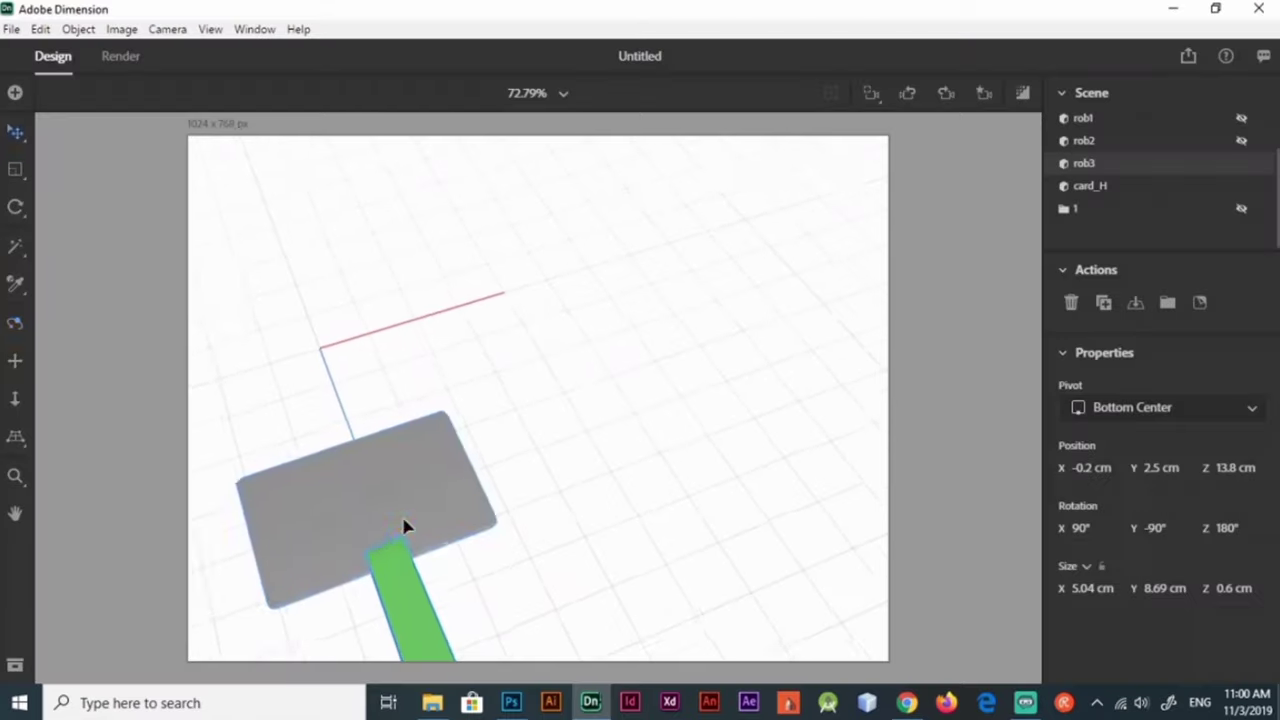
pyautogui.moveTo(404, 527)
pyautogui.mouseDown(button='middle')
pyautogui.moveTo(800, 594)
pyautogui.moveTo(749, 200)
pyautogui.moveTo(686, 257)
pyautogui.mouseUp(button='middle')
pyautogui.scroll(5, 756, 426)
pyautogui.scroll(-3, 651, 366)
pyautogui.scroll(-3, 743, 406)
pyautogui.moveTo(743, 406); pyautogui.dragTo(666, 281, button='middle')
pyautogui.moveTo(896, 228); pyautogui.dragTo(900, 248)
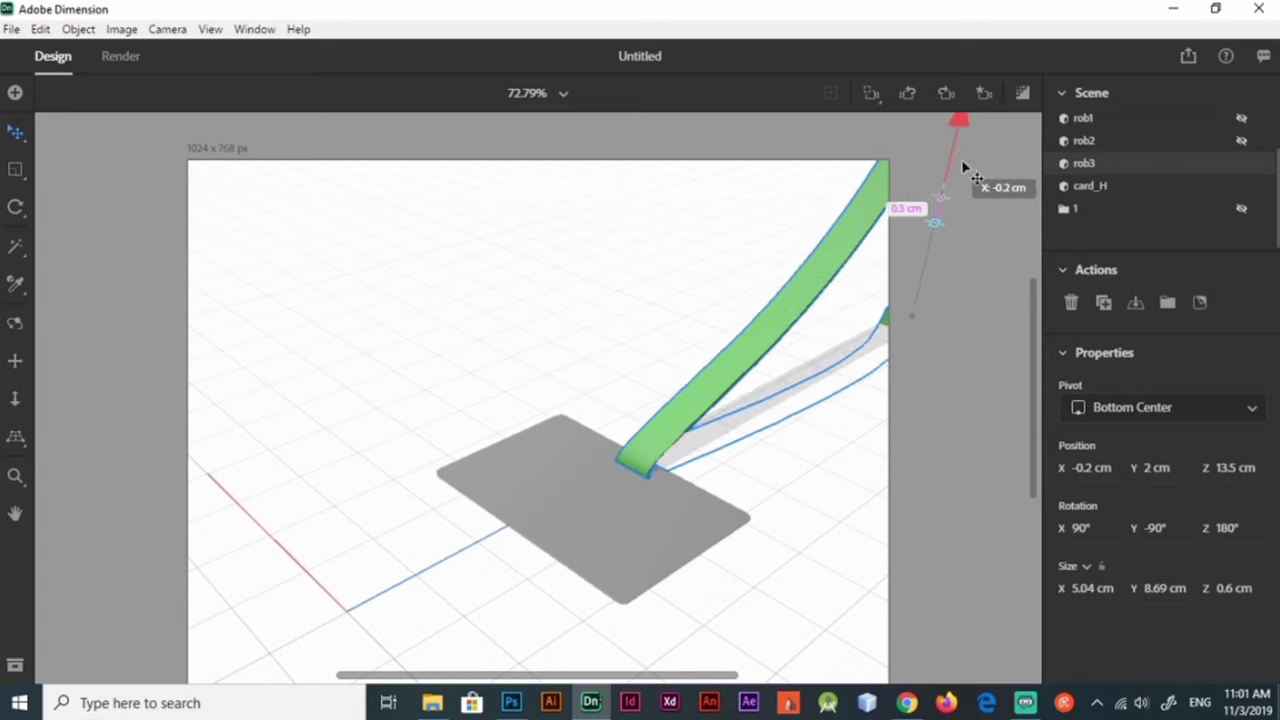
pyautogui.moveTo(640, 450)
pyautogui.mouseDown(button='middle')
pyautogui.moveTo(655, 472)
pyautogui.moveTo(253, 457)
pyautogui.moveTo(420, 455)
pyautogui.mouseUp(button='middle')
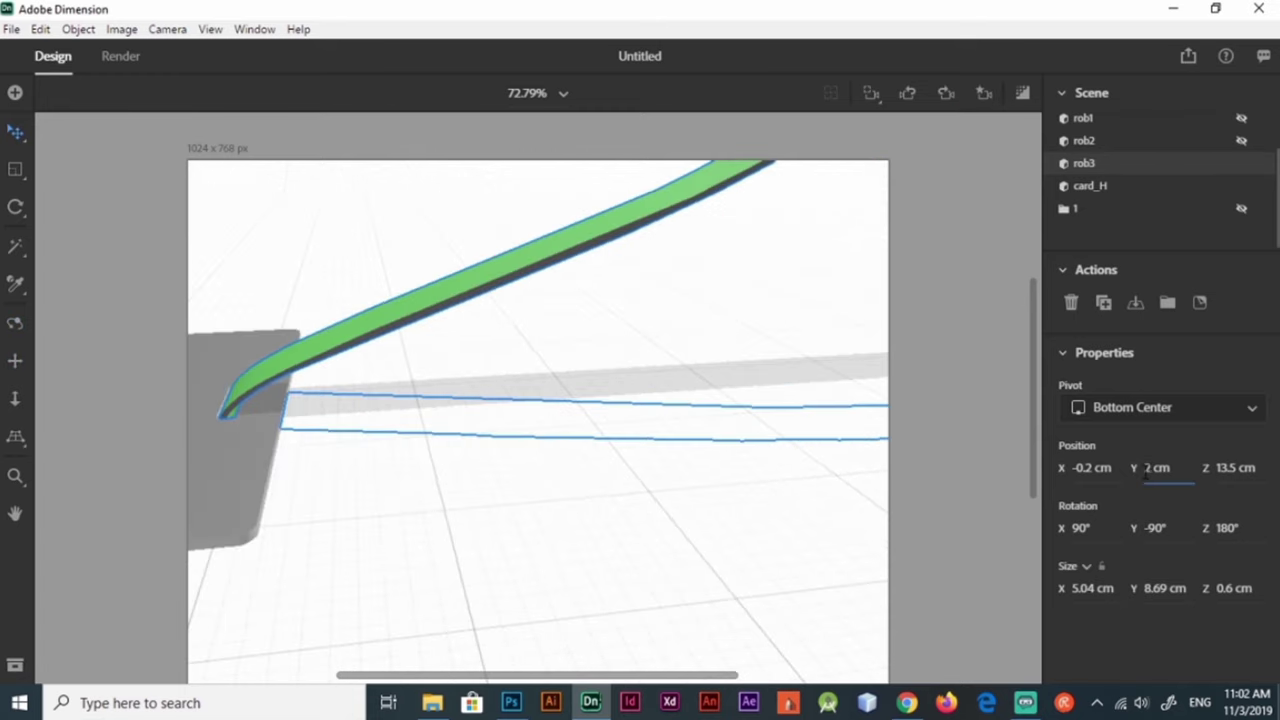
pyautogui.click(1236, 467)
pyautogui.moveTo(243, 406); pyautogui.dragTo(262, 430, button='middle')
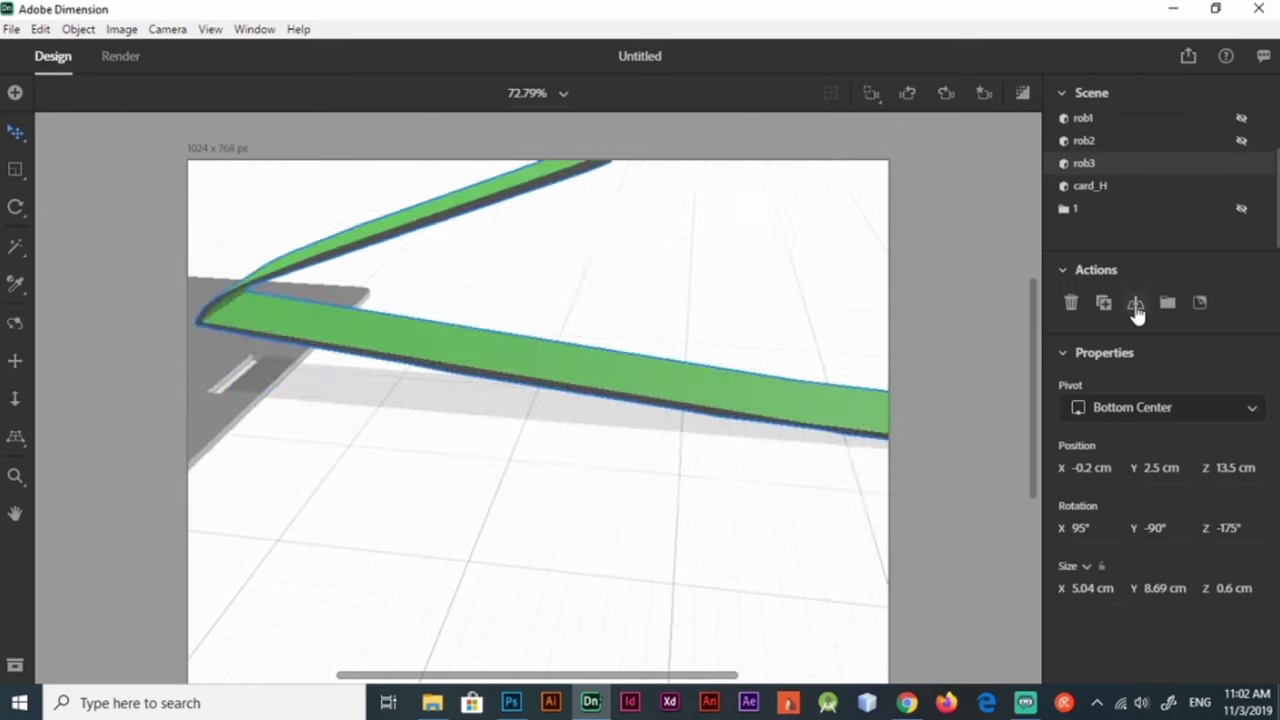
# Step: Group the green strap with the horizontal card and fit the canvas in the window
pyautogui.click(1135, 303)
pyautogui.moveTo(922, 305); pyautogui.dragTo(463, 291, button='middle')
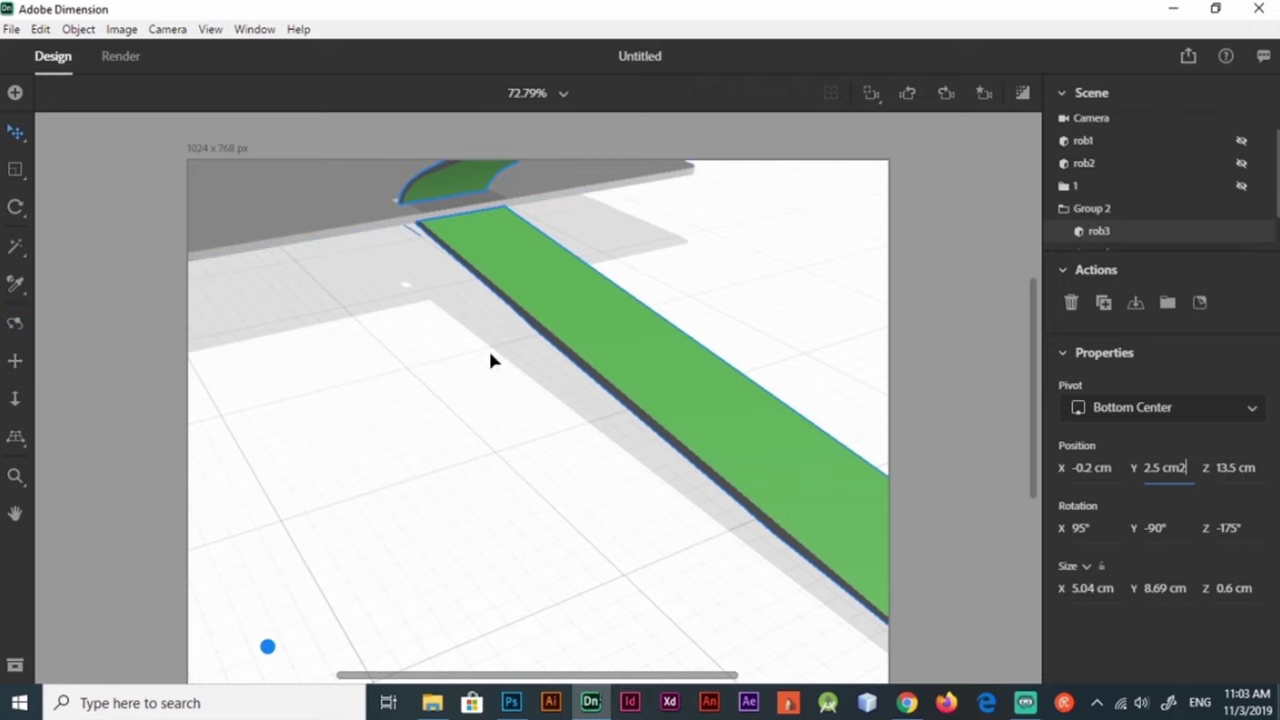
pyautogui.moveTo(480, 300); pyautogui.dragTo(639, 478, button='middle')
pyautogui.scroll(-3, 610, 484)
pyautogui.click(563, 93)
pyautogui.click(506, 126)
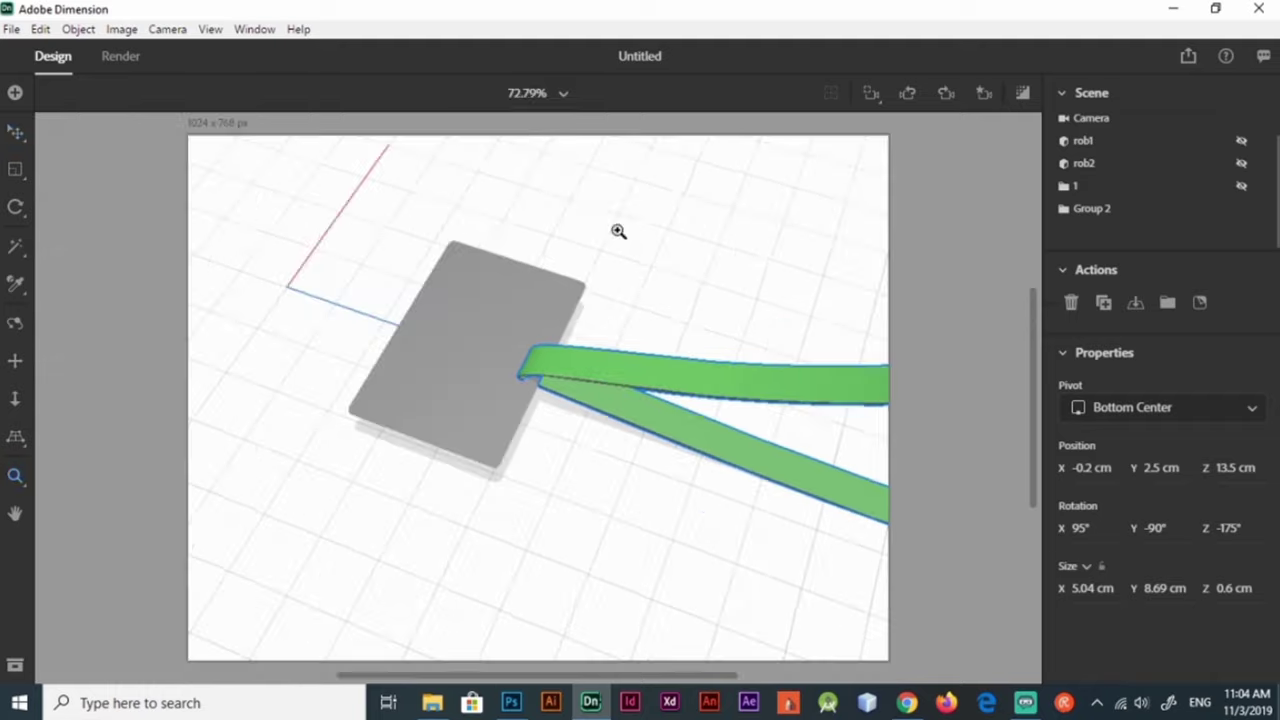
# Step: Rename the groups 1_V and 1_H, then move 1_V beside 1_H along X
pyautogui.doubleClick(1078, 186)
pyautogui.doubleClick(1083, 209)
pyautogui.write('1_H')
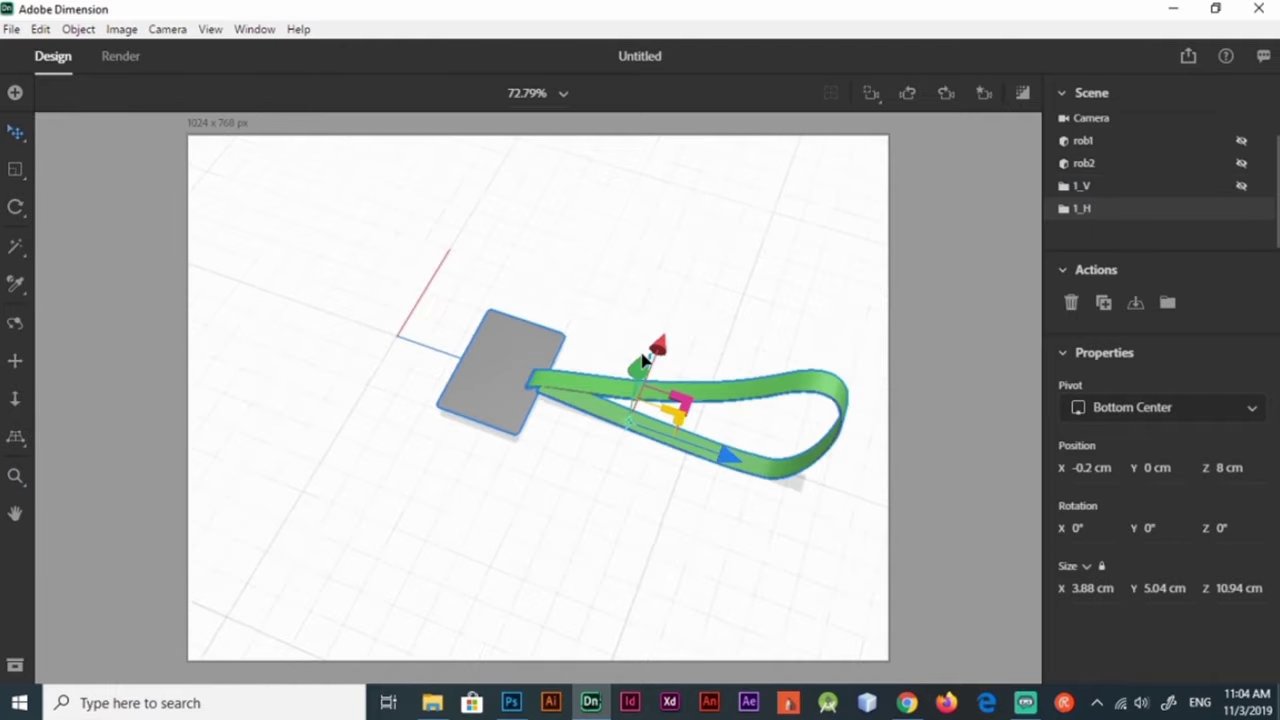
pyautogui.moveTo(600, 420); pyautogui.dragTo(660, 449, button='right')
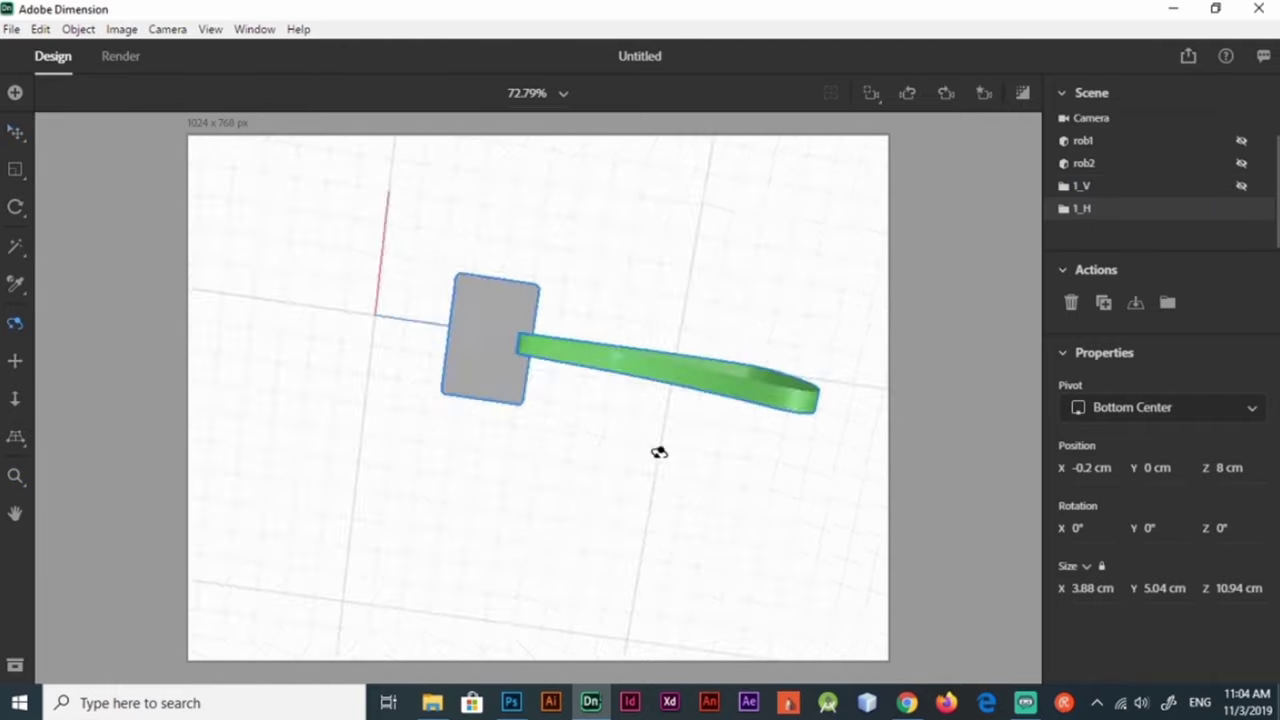
pyautogui.click(1081, 186)
pyautogui.moveTo(608, 272); pyautogui.dragTo(786, 337)
pyautogui.moveTo(786, 337)
pyautogui.mouseDown(button='right')
pyautogui.moveTo(694, 420)
pyautogui.moveTo(600, 420)
pyautogui.mouseUp(button='right')
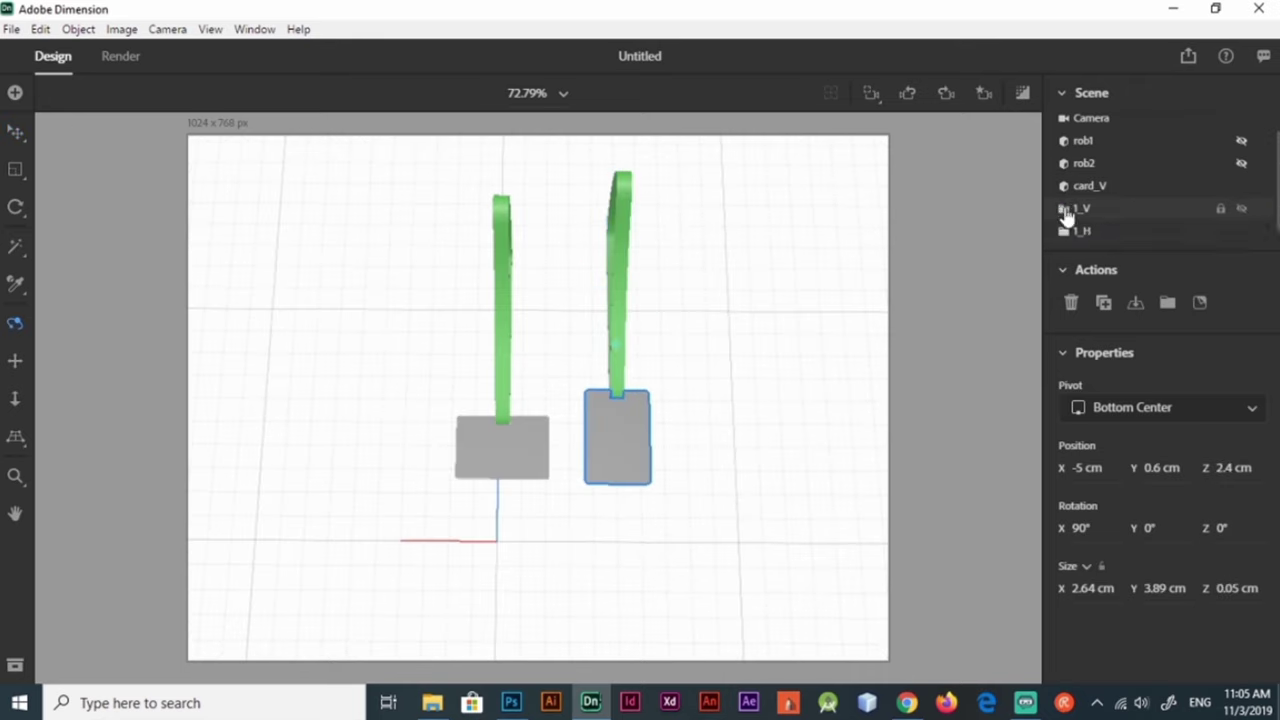
# Step: Bring the red strap rob2 forward and rotate it around Y, undoing an unwanted X rotation
pyautogui.click(1150, 163)
pyautogui.moveTo(714, 282); pyautogui.dragTo(766, 337, button='right')
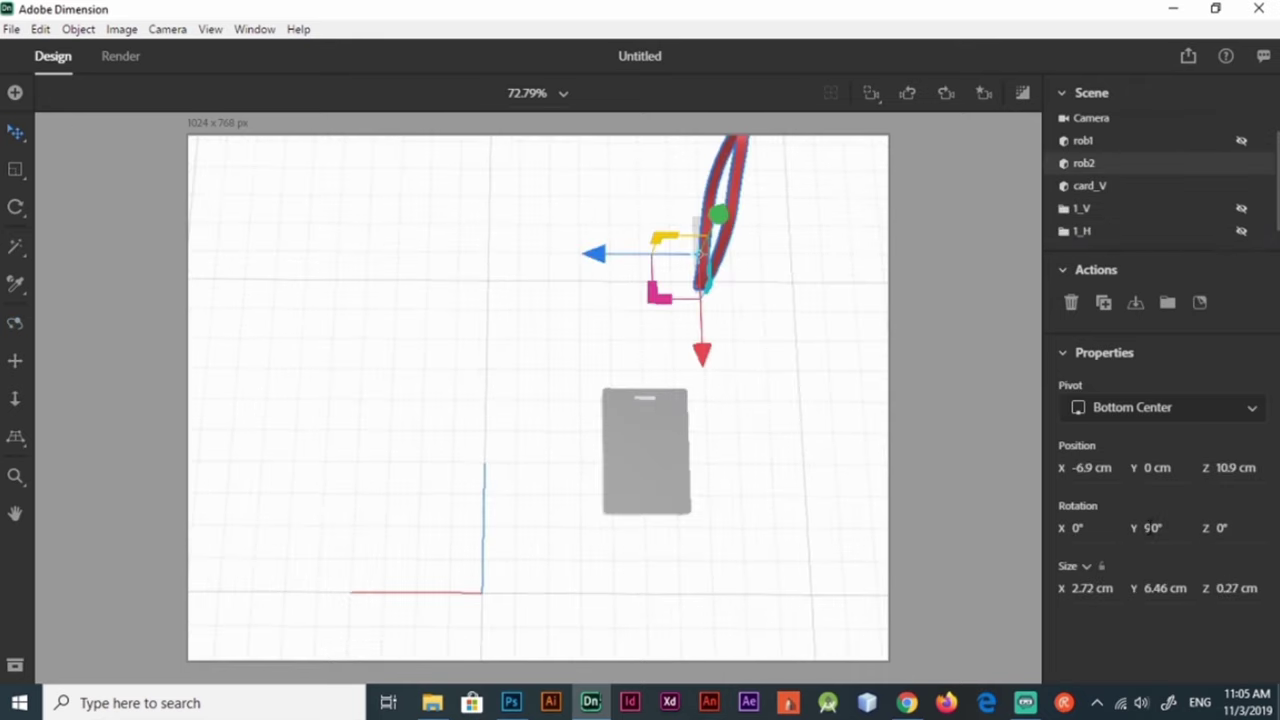
pyautogui.moveTo(870, 507); pyautogui.dragTo(677, 517)
pyautogui.press('r')
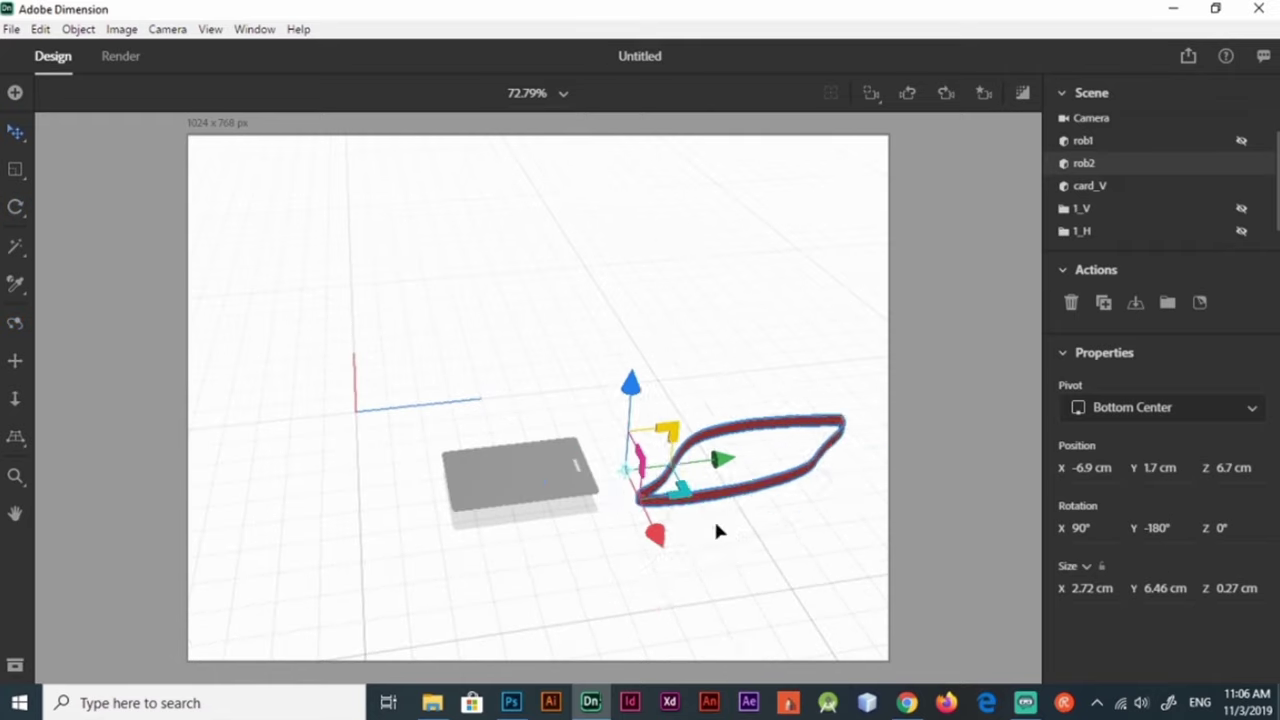
pyautogui.moveTo(714, 518); pyautogui.dragTo(543, 549, button='right')
pyautogui.moveTo(445, 470)
pyautogui.mouseDown()
pyautogui.moveTo(519, 561)
pyautogui.moveTo(517, 440)
pyautogui.mouseUp()
pyautogui.press('v')
pyautogui.scroll(2, 510, 437)
pyautogui.moveTo(428, 474); pyautogui.dragTo(256, 438)
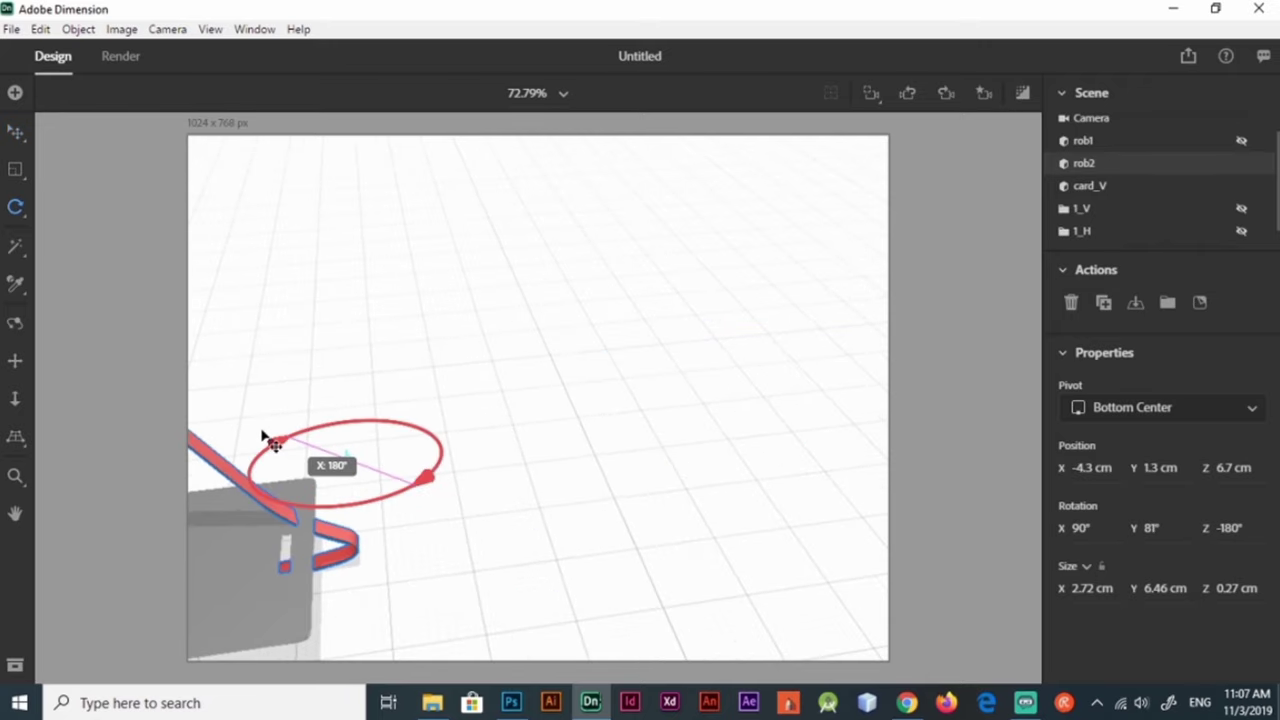
pyautogui.hotkey('ctrl', 'z')
pyautogui.press('r')
pyautogui.press('v')
# Step: Raise the red strap and turn it slightly around Y to fit the vertical card
pyautogui.click(1062, 208)
pyautogui.click(382, 558)
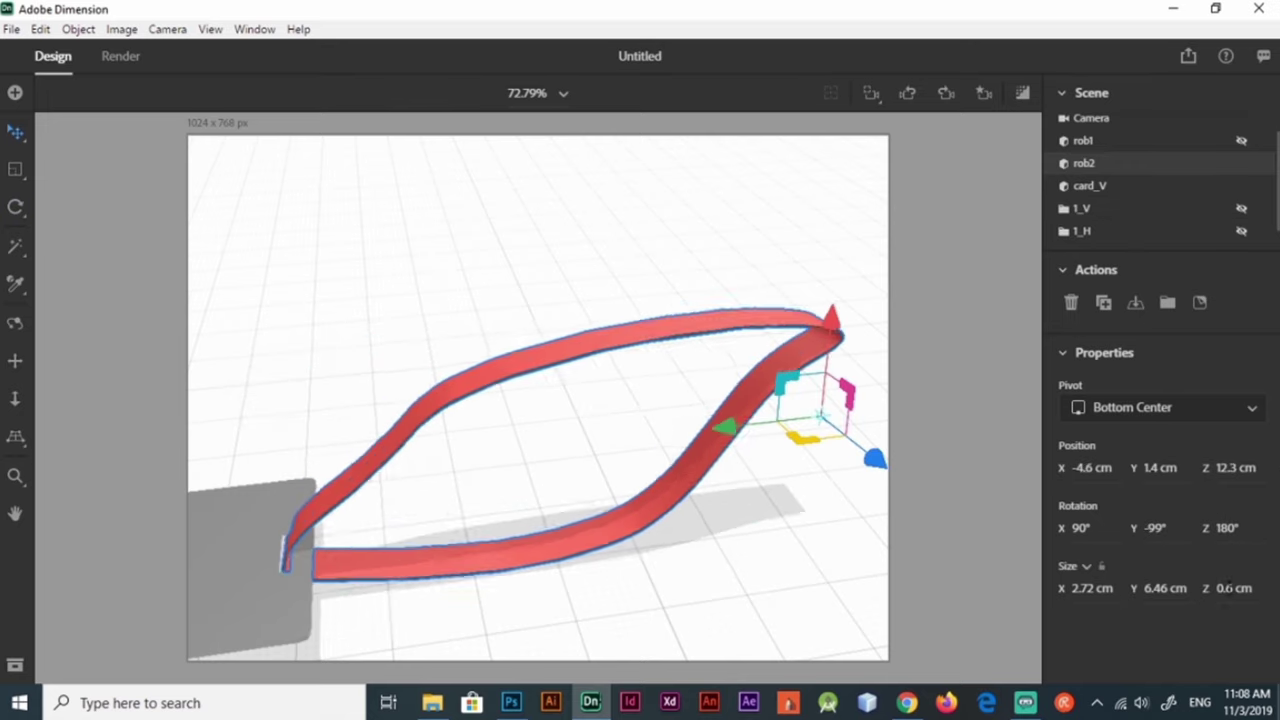
pyautogui.scroll(1, 382, 558)
pyautogui.moveTo(926, 335); pyautogui.dragTo(871, 251)
pyautogui.press('r')
pyautogui.moveTo(600, 303); pyautogui.dragTo(607, 320)
pyautogui.press('v')
pyautogui.press('1')
pyautogui.moveTo(534, 506)
pyautogui.mouseDown()
pyautogui.moveTo(571, 320)
pyautogui.moveTo(570, 622)
pyautogui.moveTo(777, 609)
pyautogui.moveTo(345, 630)
pyautogui.moveTo(871, 557)
pyautogui.moveTo(851, 643)
pyautogui.moveTo(823, 580)
pyautogui.moveTo(667, 579)
pyautogui.mouseUp()
# Step: Set the red strap's X position to -5.1 cm and lower it slightly
pyautogui.press('2')
pyautogui.scroll(5, 667, 579)
pyautogui.scroll(-1, 574, 549)
pyautogui.press('v')
pyautogui.click(1088, 468)
pyautogui.press('Tab')
pyautogui.press('Tab')
pyautogui.moveTo(622, 465)
pyautogui.mouseDown(button='right')
pyautogui.moveTo(251, 360)
pyautogui.moveTo(826, 316)
pyautogui.mouseUp(button='right')
pyautogui.moveTo(955, 270)
pyautogui.mouseDown()
pyautogui.moveTo(829, 457)
pyautogui.moveTo(686, 401)
pyautogui.moveTo(740, 330)
pyautogui.mouseUp()
# Step: Show 1_V, group the red strap with card_V as 2_V, and move it forward on Z
pyautogui.press('1')
pyautogui.click(1241, 208)
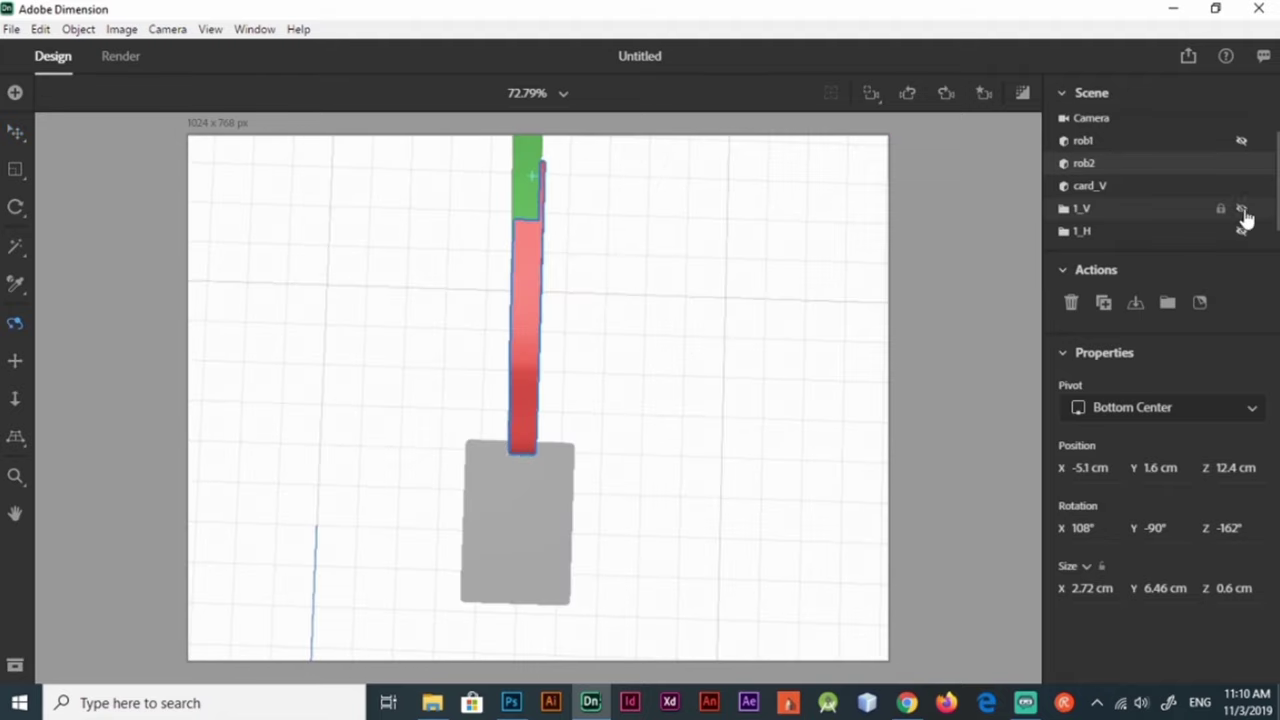
pyautogui.click(1197, 161)
pyautogui.write('2_V')
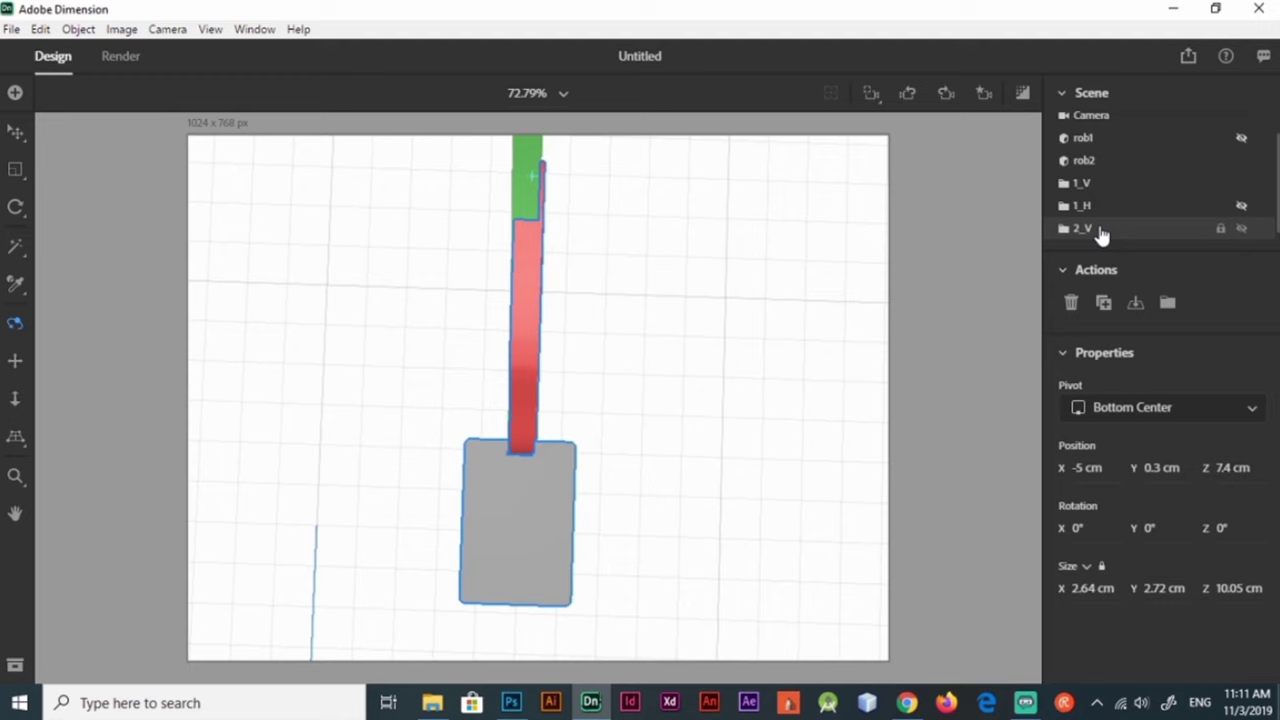
pyautogui.moveTo(540, 300)
pyautogui.mouseDown()
pyautogui.moveTo(428, 408)
pyautogui.moveTo(533, 625)
pyautogui.mouseUp()
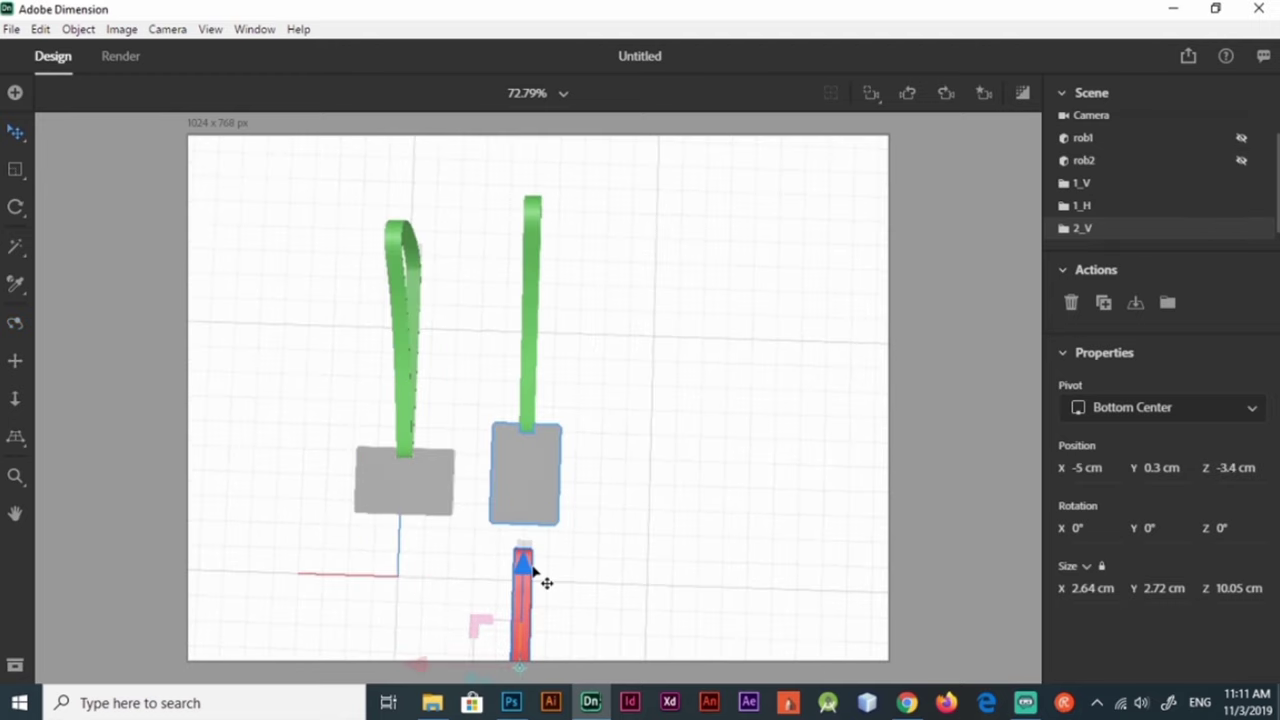
# Step: Hide the 2_V lanyard and move the red strap into place against card_H
pyautogui.click(1241, 225)
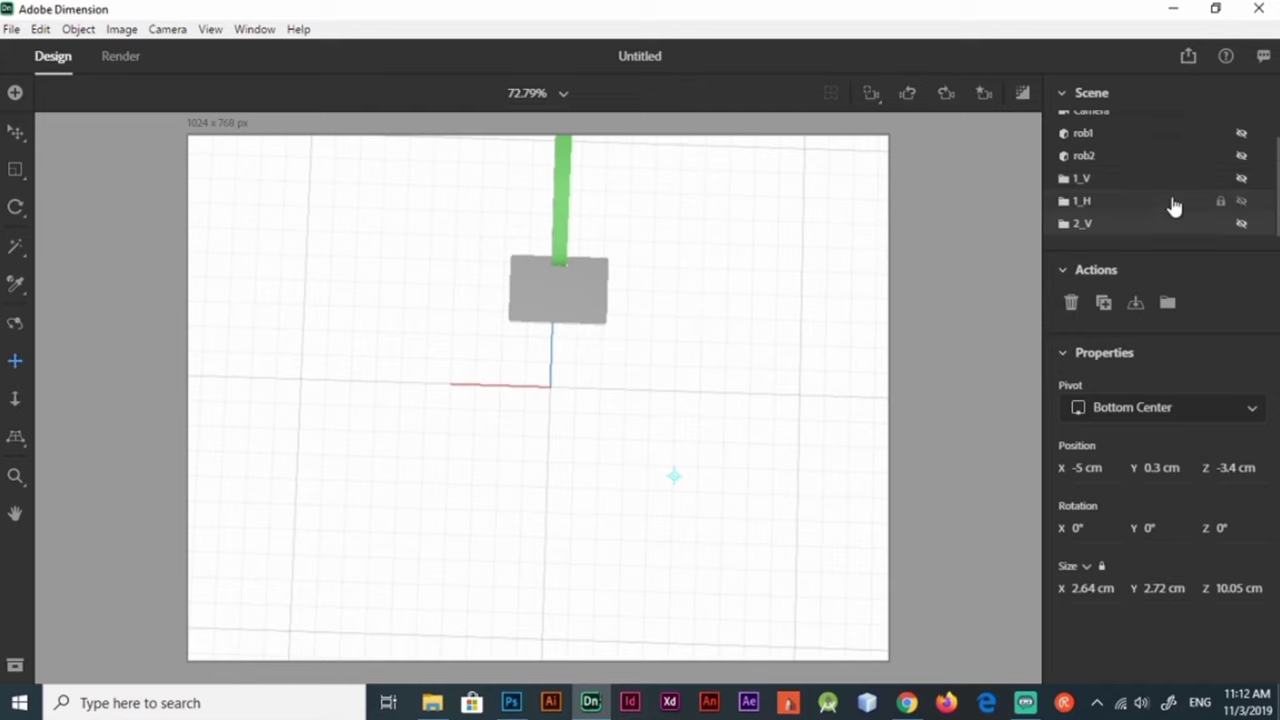
pyautogui.click(1241, 224)
pyautogui.moveTo(566, 122); pyautogui.dragTo(574, 440)
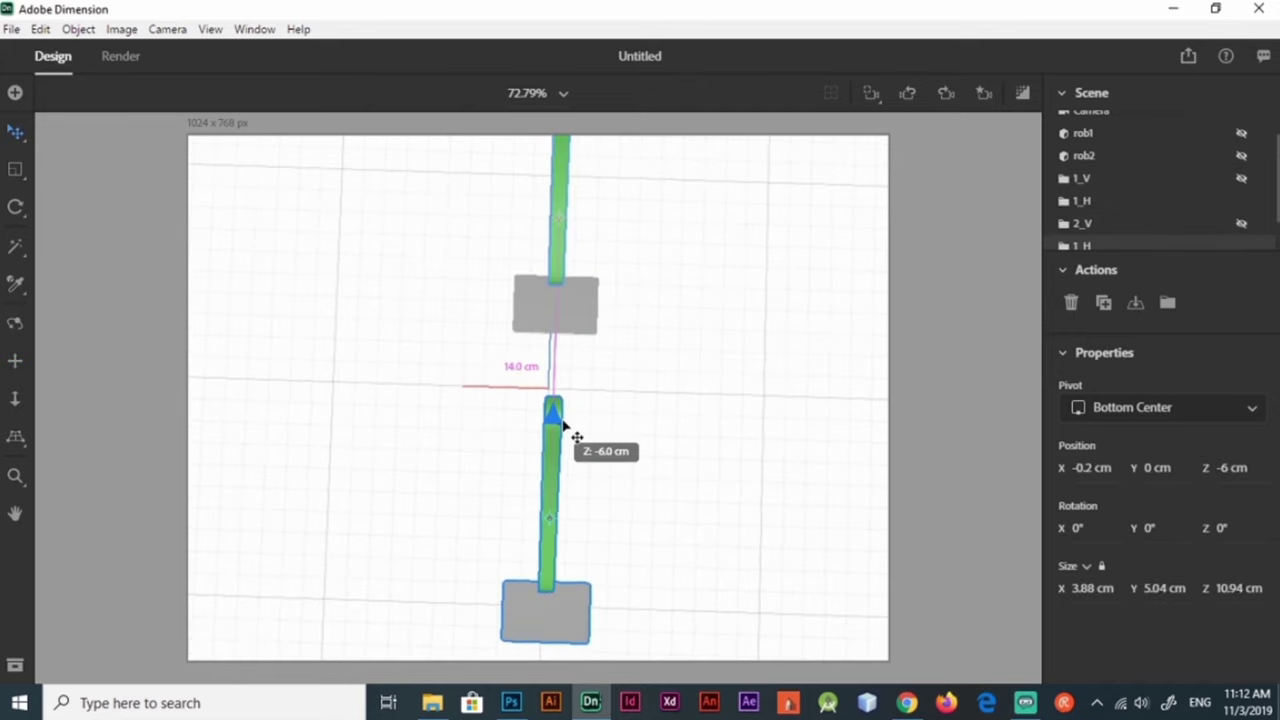
pyautogui.scroll(-1, 1245, 198)
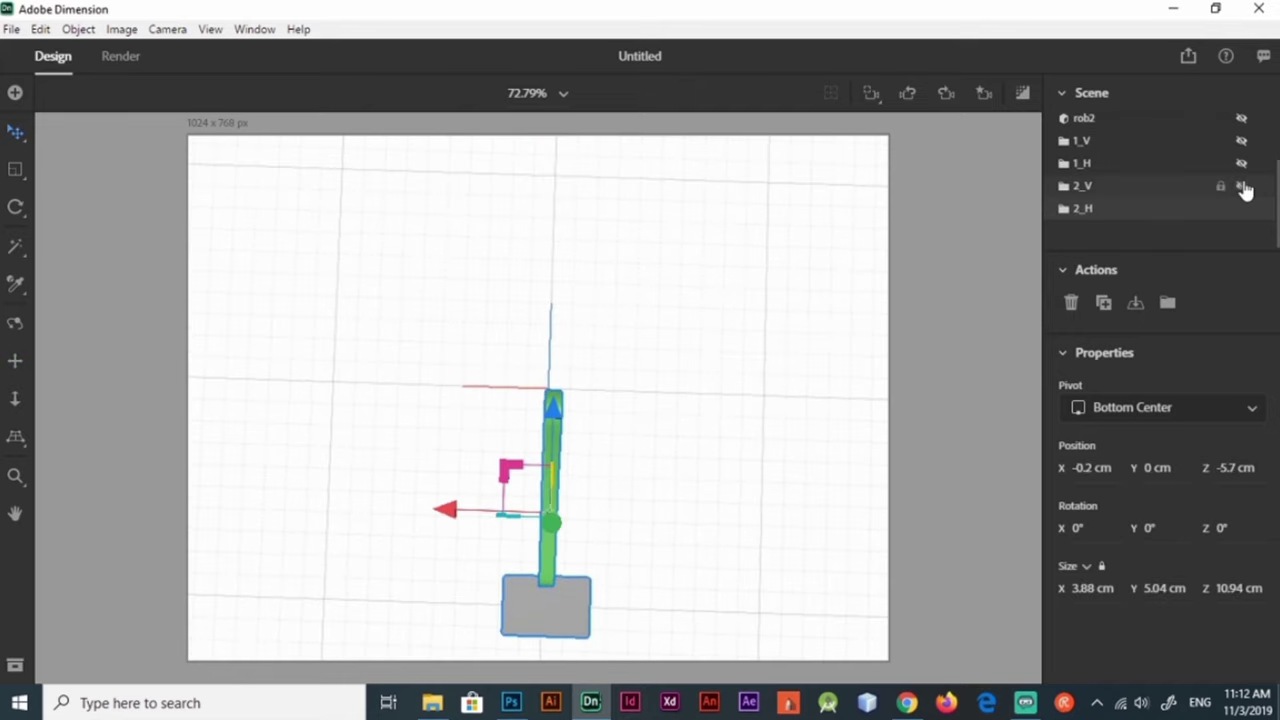
pyautogui.moveTo(660, 235); pyautogui.dragTo(657, 528)
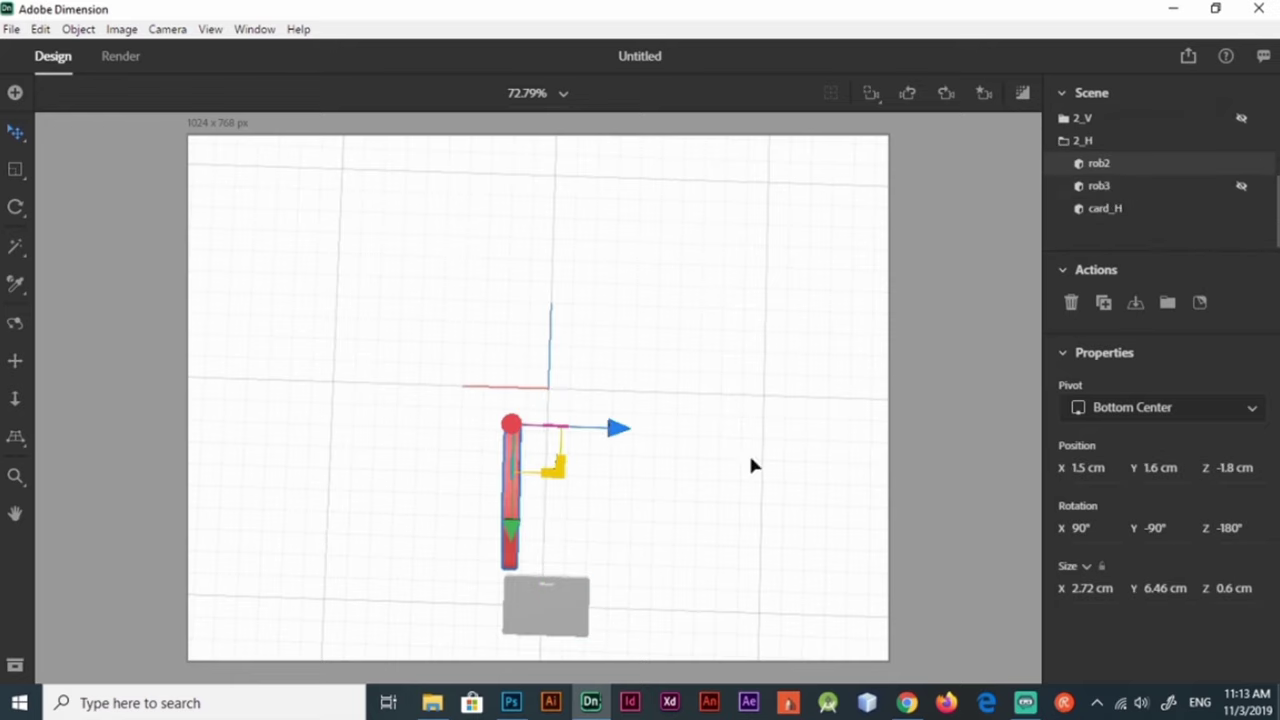
pyautogui.press('1')
pyautogui.scroll(5, 666, 374)
pyautogui.moveTo(711, 360)
pyautogui.mouseDown()
pyautogui.moveTo(668, 325)
pyautogui.moveTo(534, 429)
pyautogui.moveTo(887, 278)
pyautogui.moveTo(1005, 307)
pyautogui.moveTo(718, 230)
pyautogui.moveTo(837, 120)
pyautogui.mouseUp()
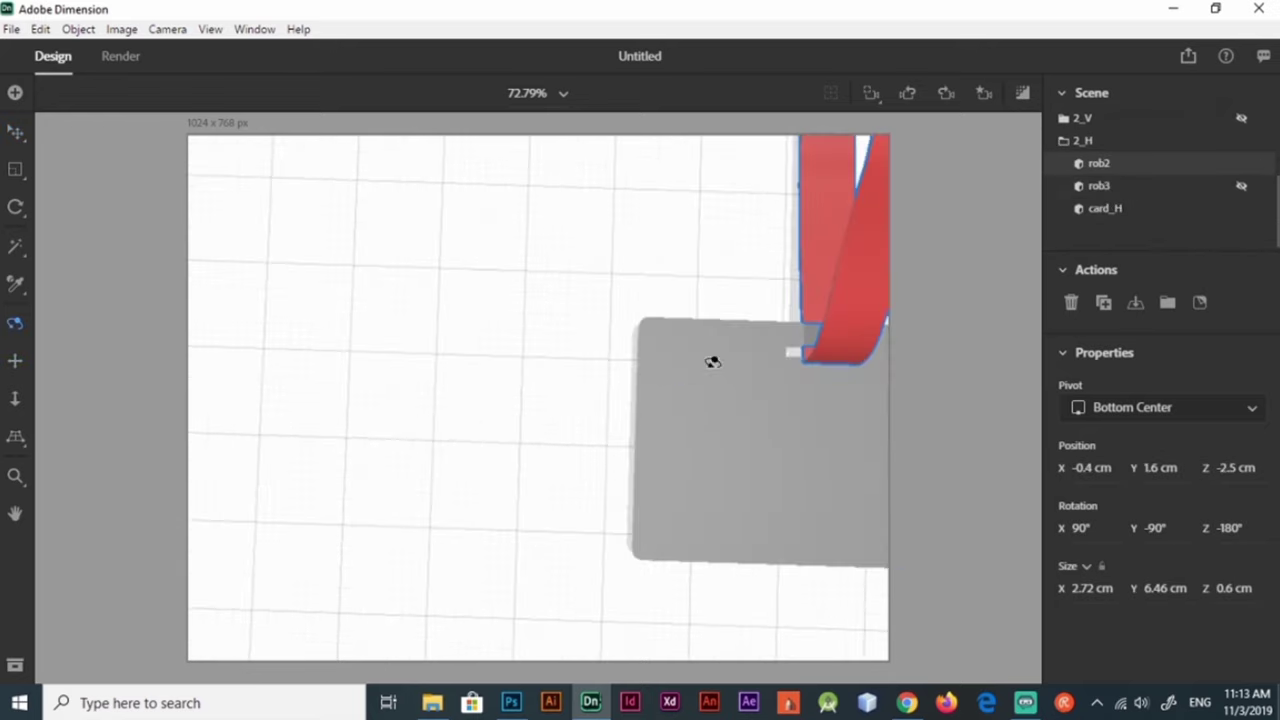
pyautogui.press('v')
# Step: Select the 2_H group in the Scene panel and duplicate it
pyautogui.press('1')
pyautogui.moveTo(391, 363); pyautogui.dragTo(1180, 295)
pyautogui.click(1200, 235)
pyautogui.moveTo(851, 520)
pyautogui.mouseDown()
pyautogui.moveTo(762, 326)
pyautogui.moveTo(683, 390)
pyautogui.mouseUp()
pyautogui.press('2')
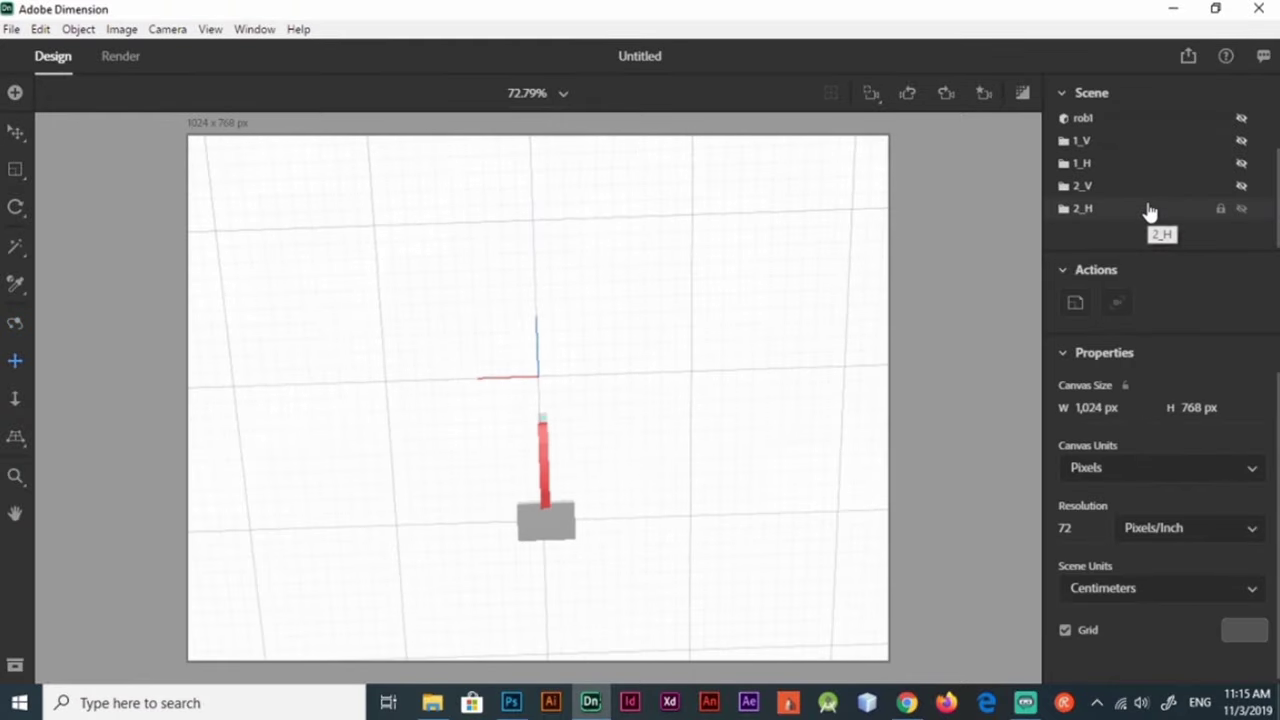
pyautogui.click(1150, 212)
pyautogui.hotkey('ctrl', 'd')
pyautogui.press('v')
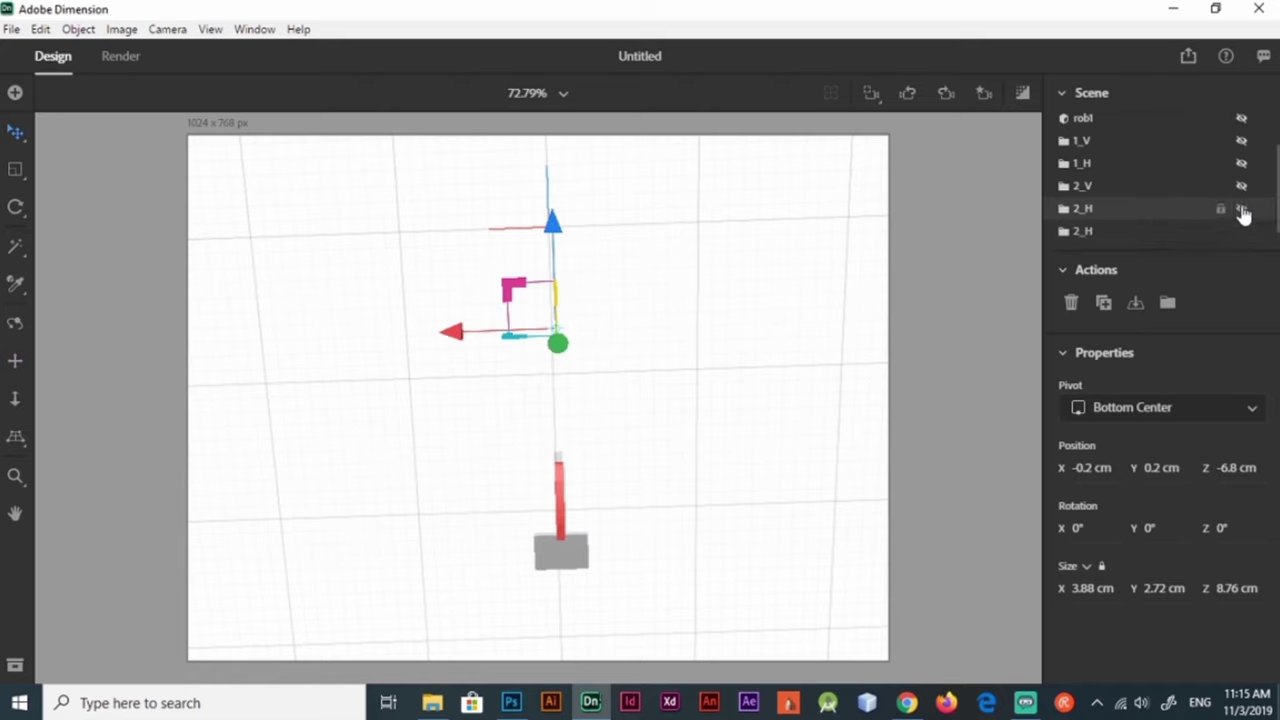
pyautogui.moveTo(1137, 240); pyautogui.dragTo(580, 305)
# Step: Select the strap in the copied group, set Rotation X to 90, and raise it to Y 1.1 cm
pyautogui.click(1067, 212)
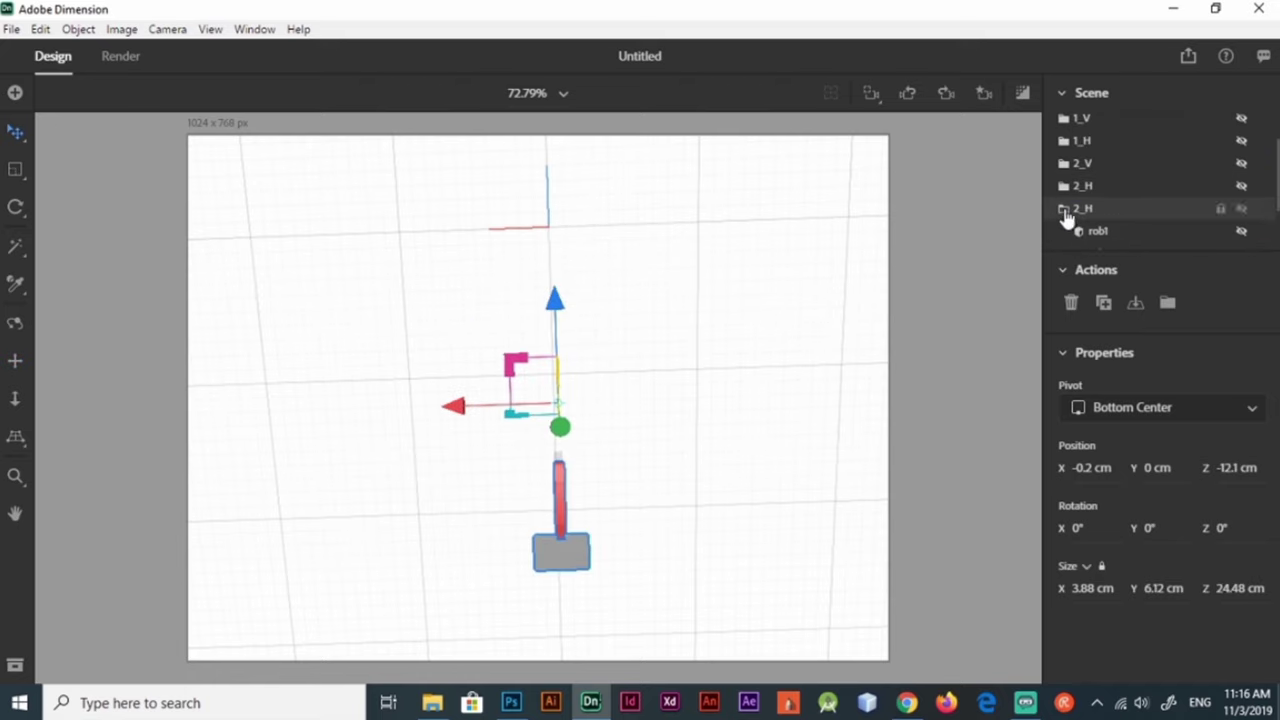
pyautogui.click(1211, 194)
pyautogui.press('1')
pyautogui.moveTo(560, 300); pyautogui.dragTo(400, 326)
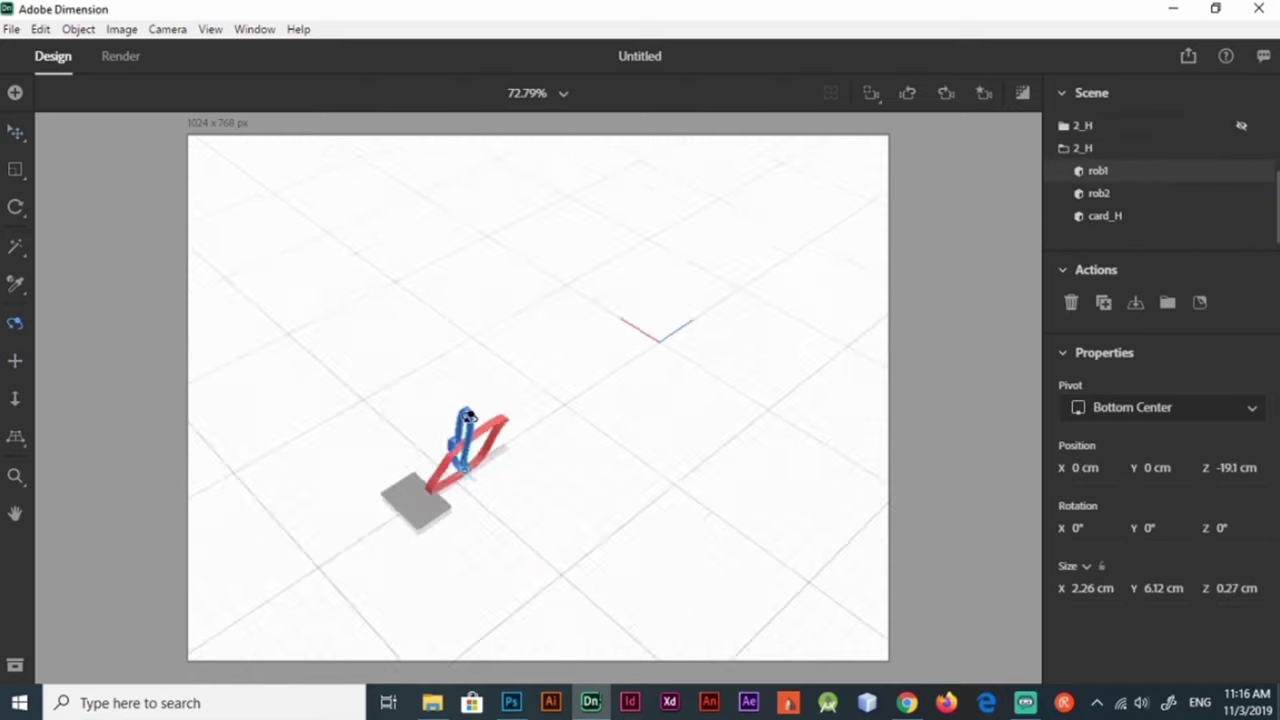
pyautogui.click(1080, 527)
pyautogui.write('90')
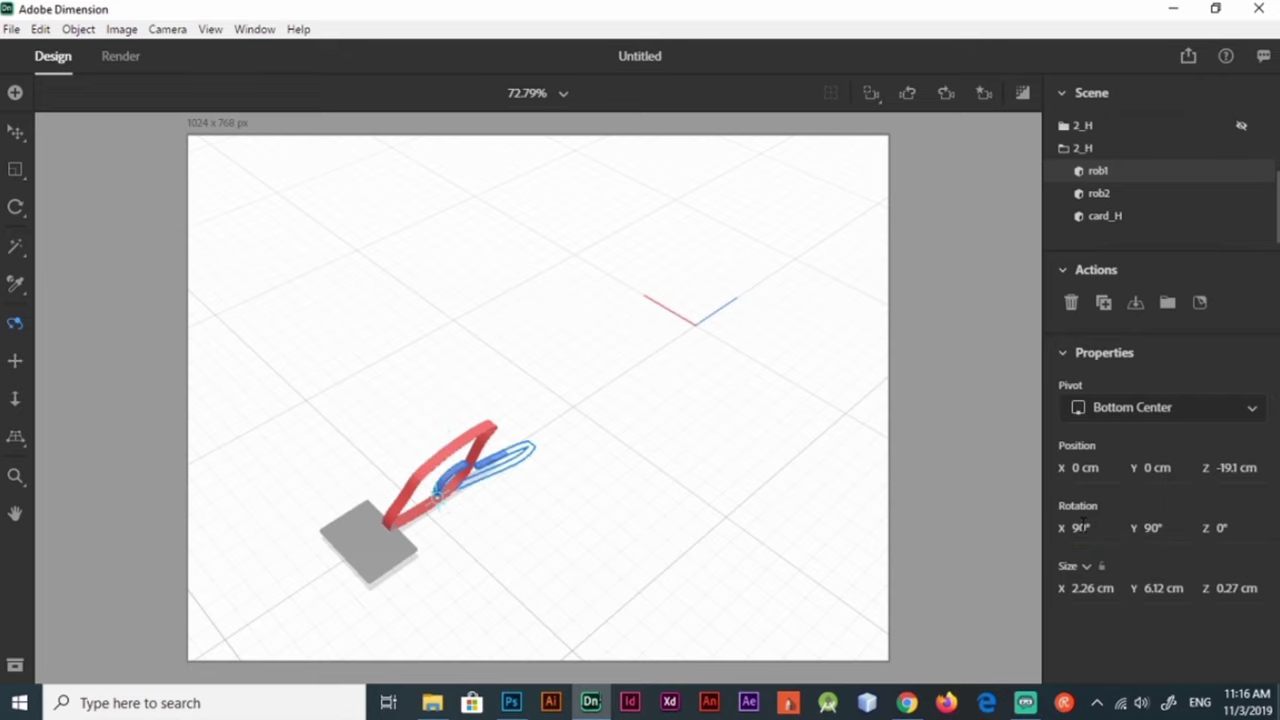
pyautogui.moveTo(436, 496); pyautogui.dragTo(414, 449)
pyautogui.press('v')
pyautogui.moveTo(423, 380)
pyautogui.mouseDown()
pyautogui.moveTo(414, 457)
pyautogui.moveTo(317, 486)
pyautogui.moveTo(382, 492)
pyautogui.mouseUp()
# Step: Tilt the strap around X, lower it toward the card, and centre card_H on the canvas
pyautogui.press('1')
pyautogui.moveTo(289, 421); pyautogui.dragTo(360, 637)
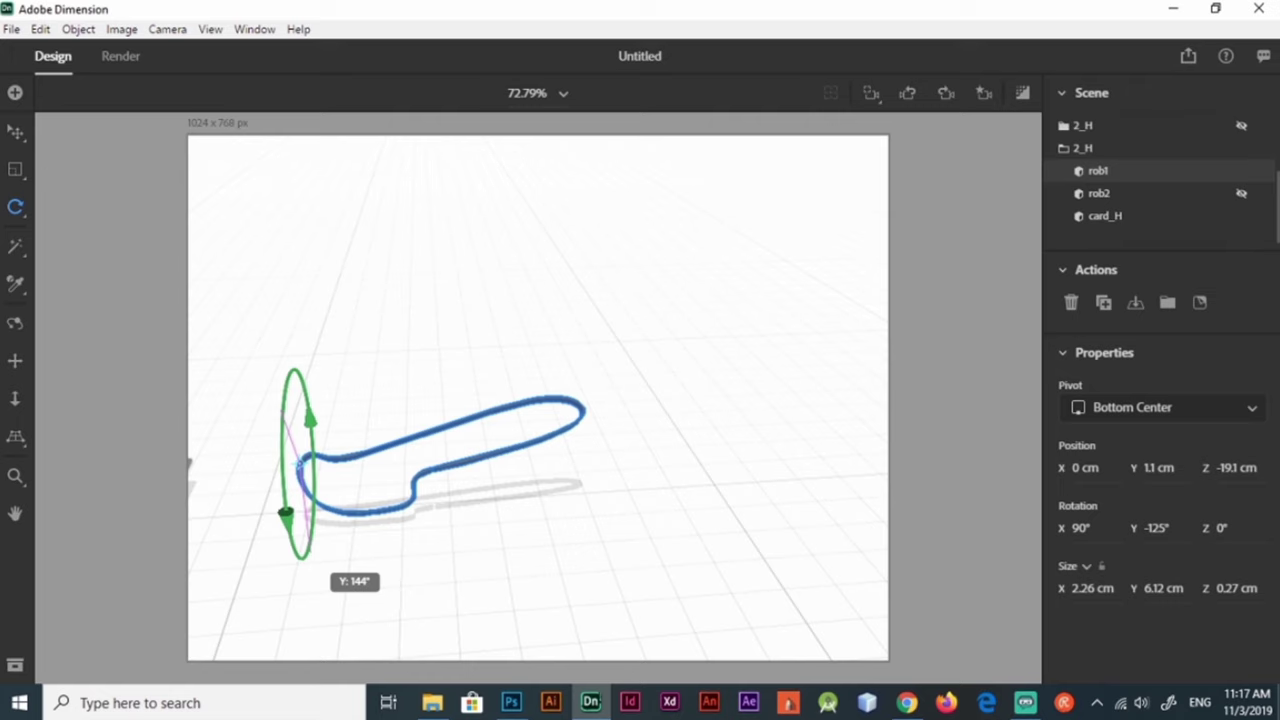
pyautogui.moveTo(440, 474)
pyautogui.mouseDown()
pyautogui.moveTo(357, 520)
pyautogui.moveTo(286, 283)
pyautogui.moveTo(333, 554)
pyautogui.moveTo(652, 469)
pyautogui.mouseUp()
pyautogui.press('v')
pyautogui.press('2')
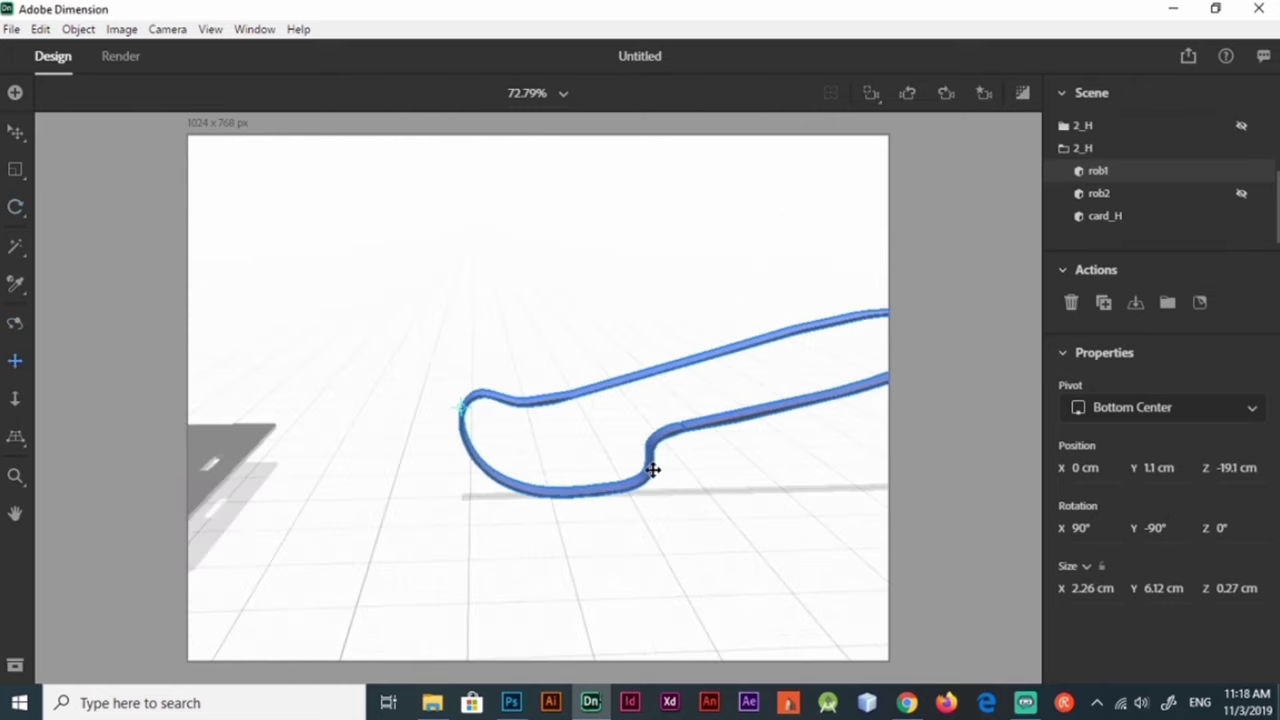
pyautogui.hotkey('ctrl', 'z')
pyautogui.moveTo(541, 422); pyautogui.dragTo(234, 443)
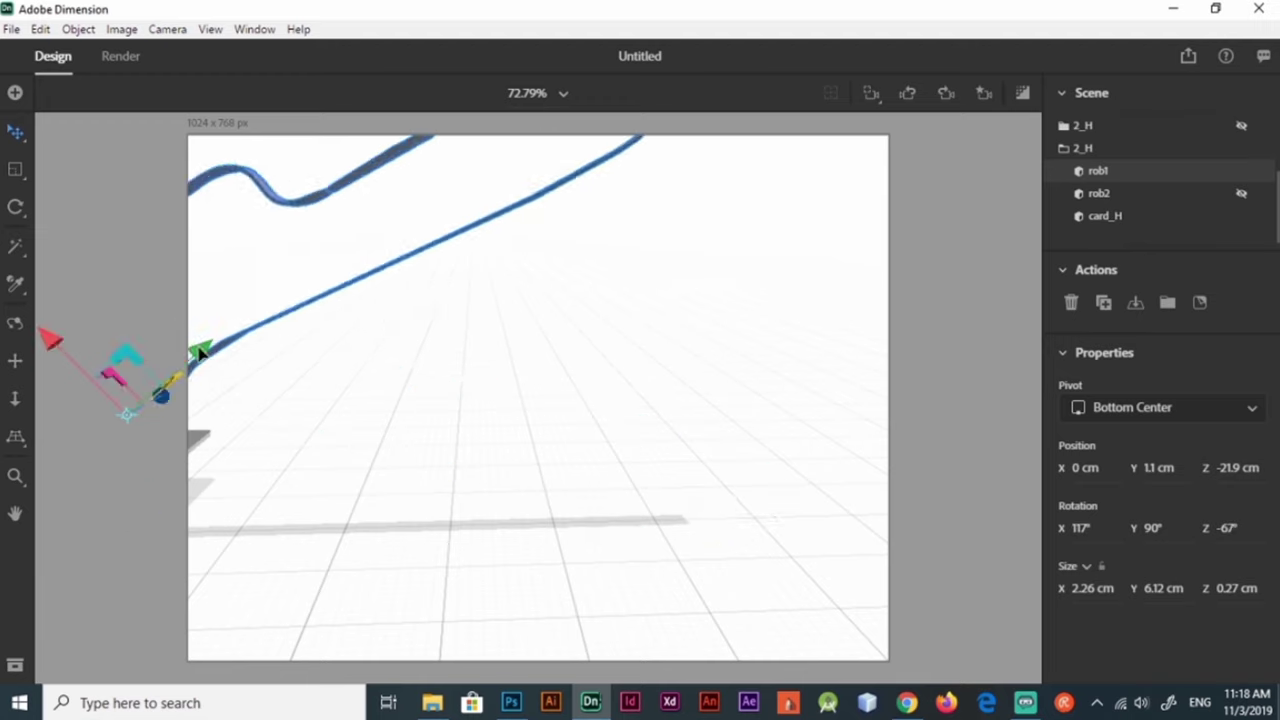
pyautogui.moveTo(457, 491)
pyautogui.mouseDown()
pyautogui.moveTo(358, 537)
pyautogui.moveTo(371, 524)
pyautogui.mouseUp()
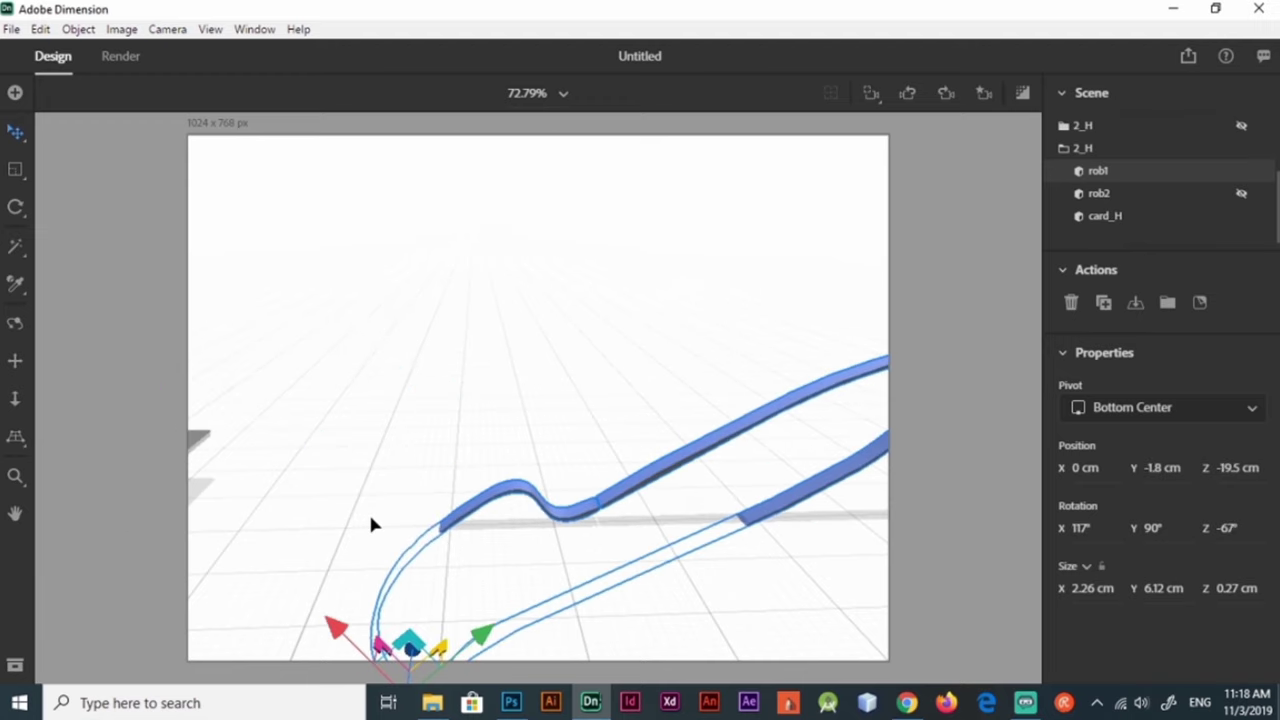
pyautogui.moveTo(205, 443); pyautogui.dragTo(545, 462)
# Step: Move the rob1 strap toward the card slot and set its Size Z to 0.6 cm
pyautogui.click(735, 342)
pyautogui.click(551, 563)
pyautogui.press('1')
pyautogui.moveTo(551, 563)
pyautogui.mouseDown()
pyautogui.moveTo(686, 506)
pyautogui.moveTo(655, 472)
pyautogui.moveTo(600, 583)
pyautogui.moveTo(517, 503)
pyautogui.moveTo(305, 625)
pyautogui.moveTo(677, 460)
pyautogui.moveTo(620, 465)
pyautogui.mouseUp()
pyautogui.press('v')
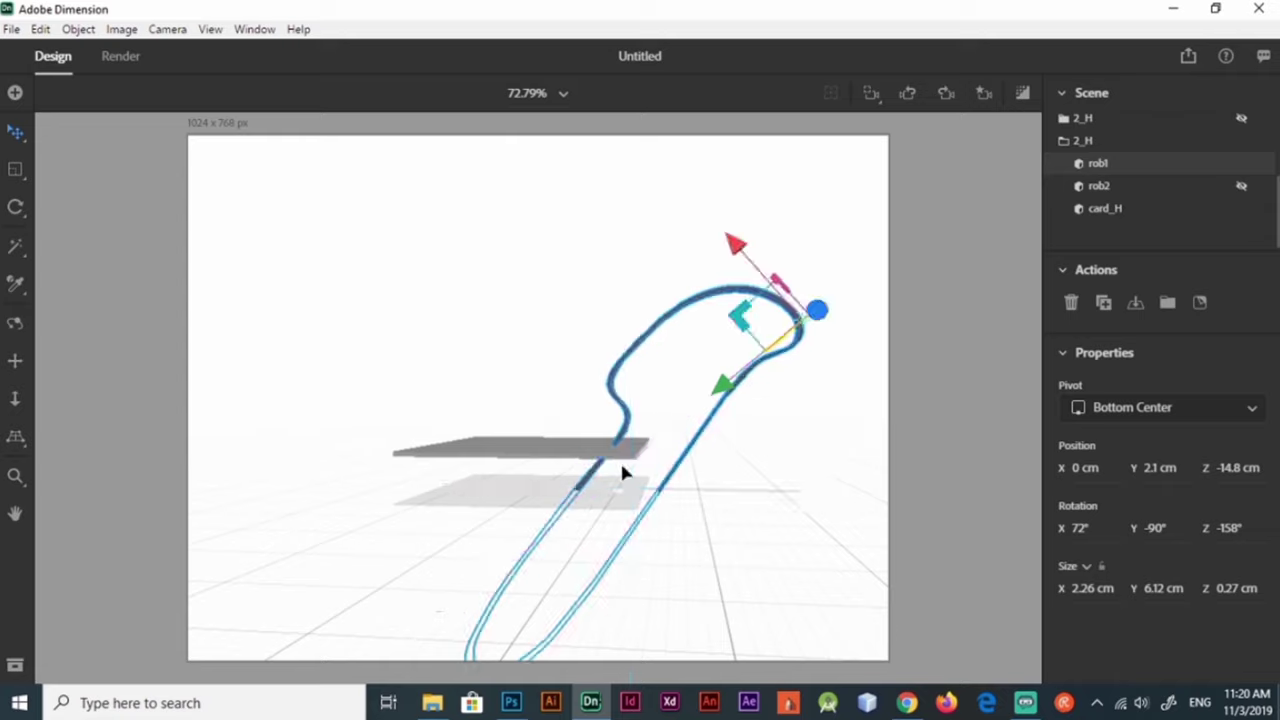
pyautogui.scroll(5, 620, 465)
pyautogui.moveTo(926, 340); pyautogui.dragTo(943, 366)
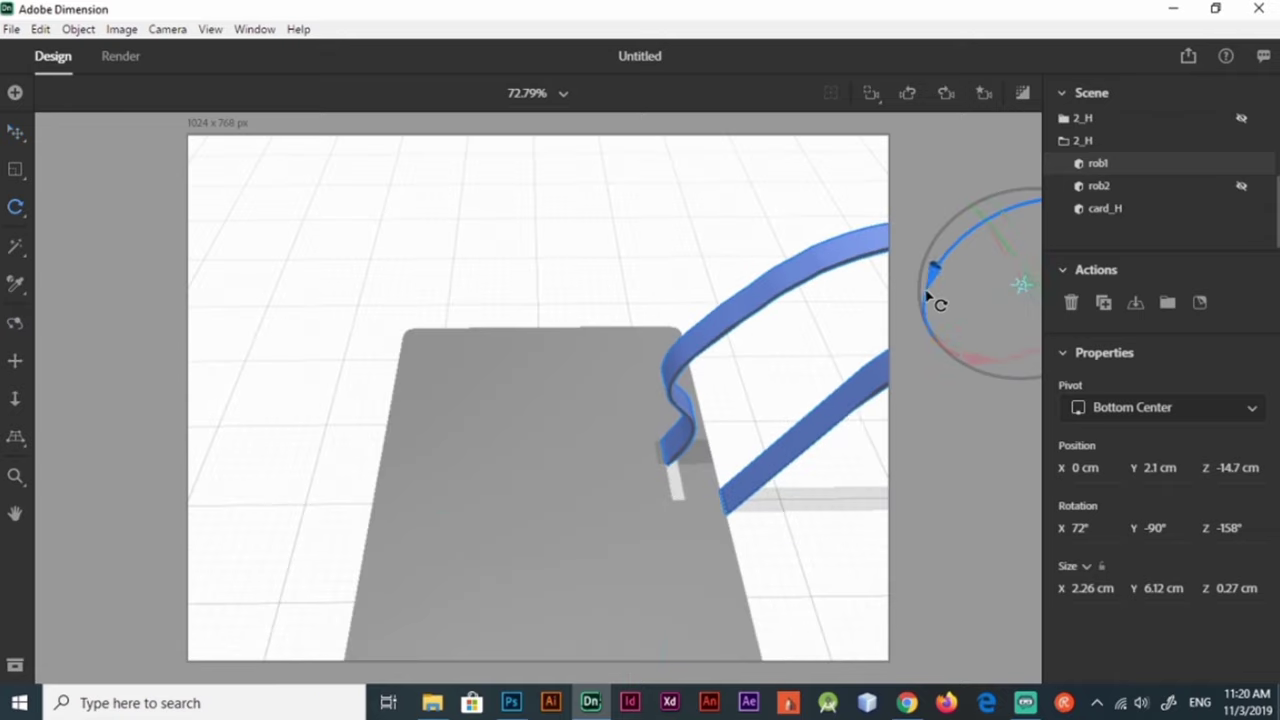
pyautogui.moveTo(937, 300); pyautogui.dragTo(1027, 290)
pyautogui.write('0.6')
pyautogui.press('Return')
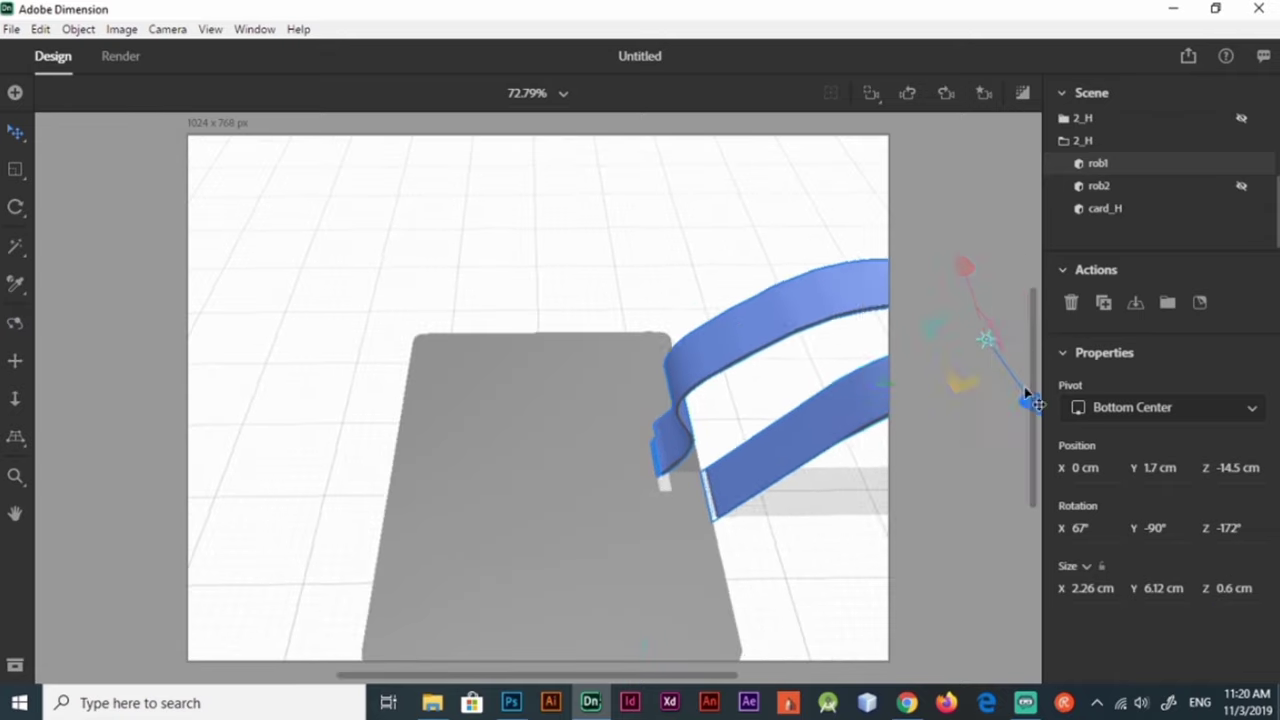
# Step: Rotate the strap to angle into the slot and slide it to Y -1.9 cm
pyautogui.moveTo(1031, 400); pyautogui.dragTo(997, 357)
pyautogui.moveTo(997, 357); pyautogui.dragTo(843, 440, button='right')
pyautogui.moveTo(843, 440)
pyautogui.mouseDown()
pyautogui.moveTo(629, 391)
pyautogui.moveTo(666, 411)
pyautogui.moveTo(249, 397)
pyautogui.mouseUp()
pyautogui.press('r')
pyautogui.press('v')
pyautogui.moveTo(520, 470)
pyautogui.mouseDown()
pyautogui.moveTo(538, 445)
pyautogui.moveTo(522, 513)
pyautogui.mouseUp()
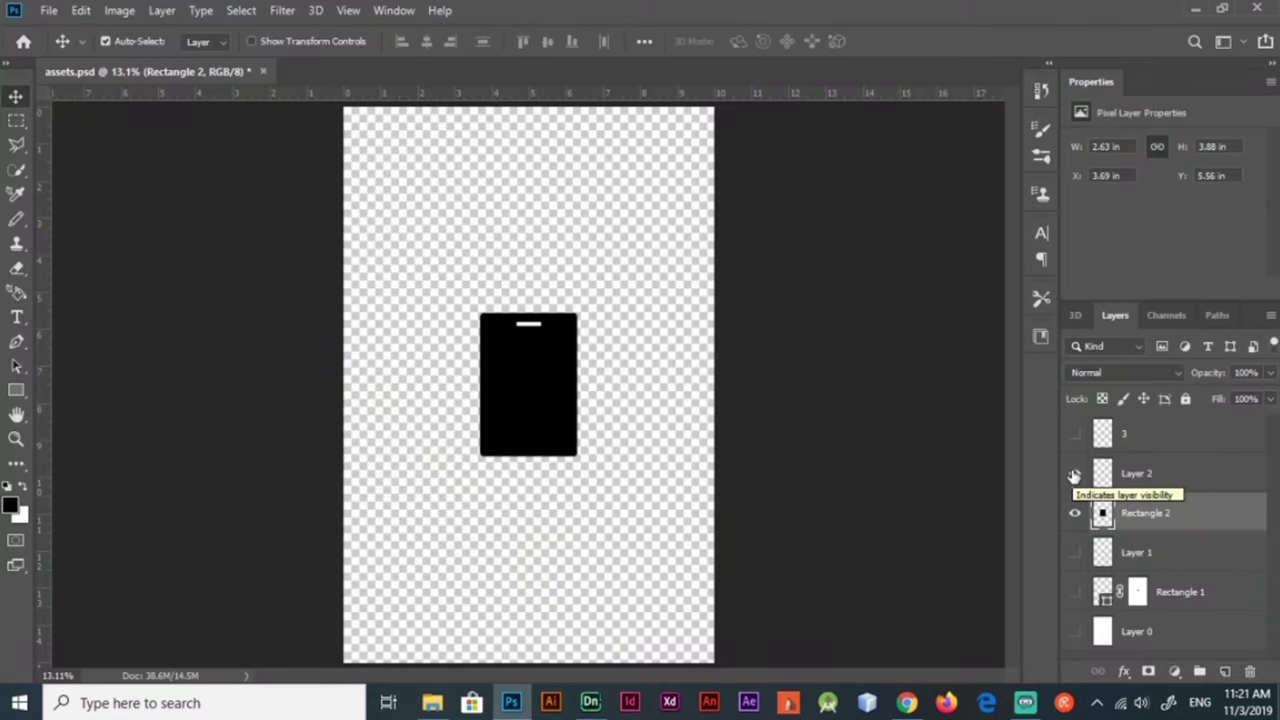
pyautogui.keyDown('alt'); pyautogui.click(1074, 435); pyautogui.keyUp('alt')
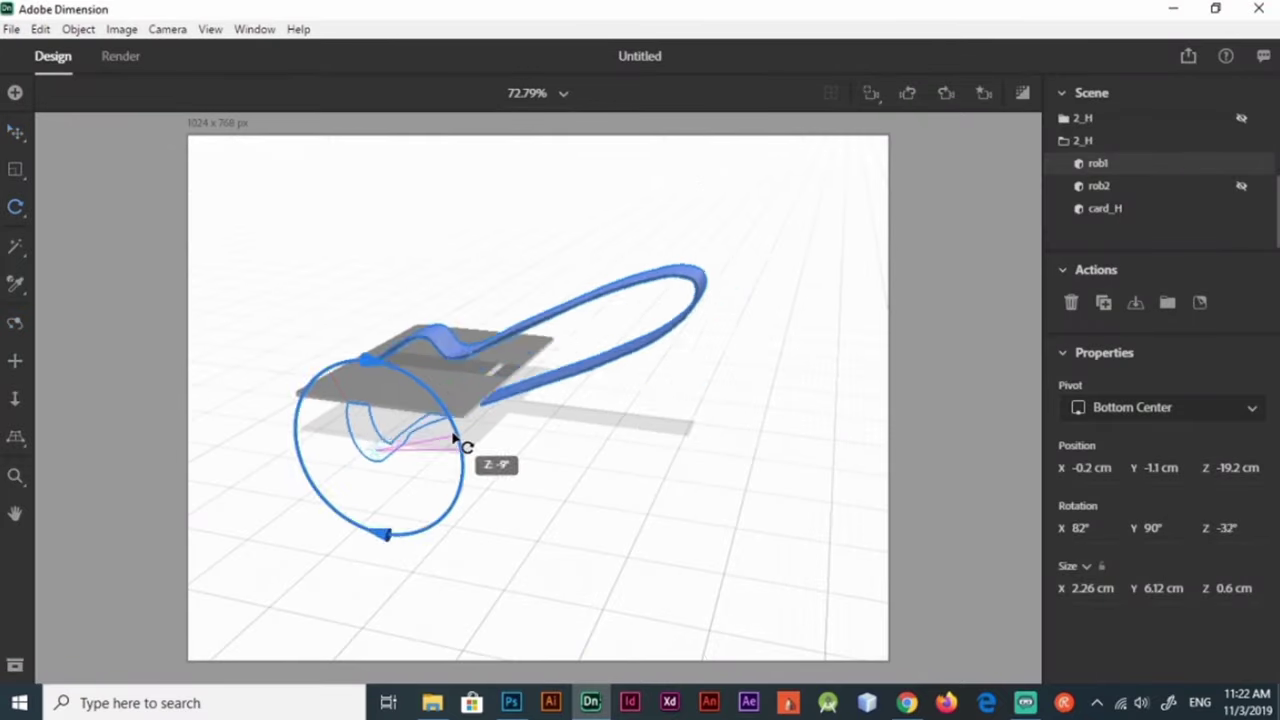
pyautogui.moveTo(399, 393)
pyautogui.mouseDown()
pyautogui.moveTo(340, 430)
pyautogui.moveTo(837, 580)
pyautogui.moveTo(613, 446)
pyautogui.moveTo(557, 551)
pyautogui.moveTo(560, 446)
pyautogui.moveTo(614, 394)
pyautogui.mouseUp()
pyautogui.press('1')
pyautogui.press('v')
pyautogui.moveTo(804, 533)
pyautogui.mouseDown()
pyautogui.moveTo(608, 466)
pyautogui.moveTo(766, 503)
pyautogui.moveTo(608, 380)
pyautogui.moveTo(576, 517)
pyautogui.mouseUp()
# Step: Check the strap from a low side view and select the 3_H group
pyautogui.press('1')
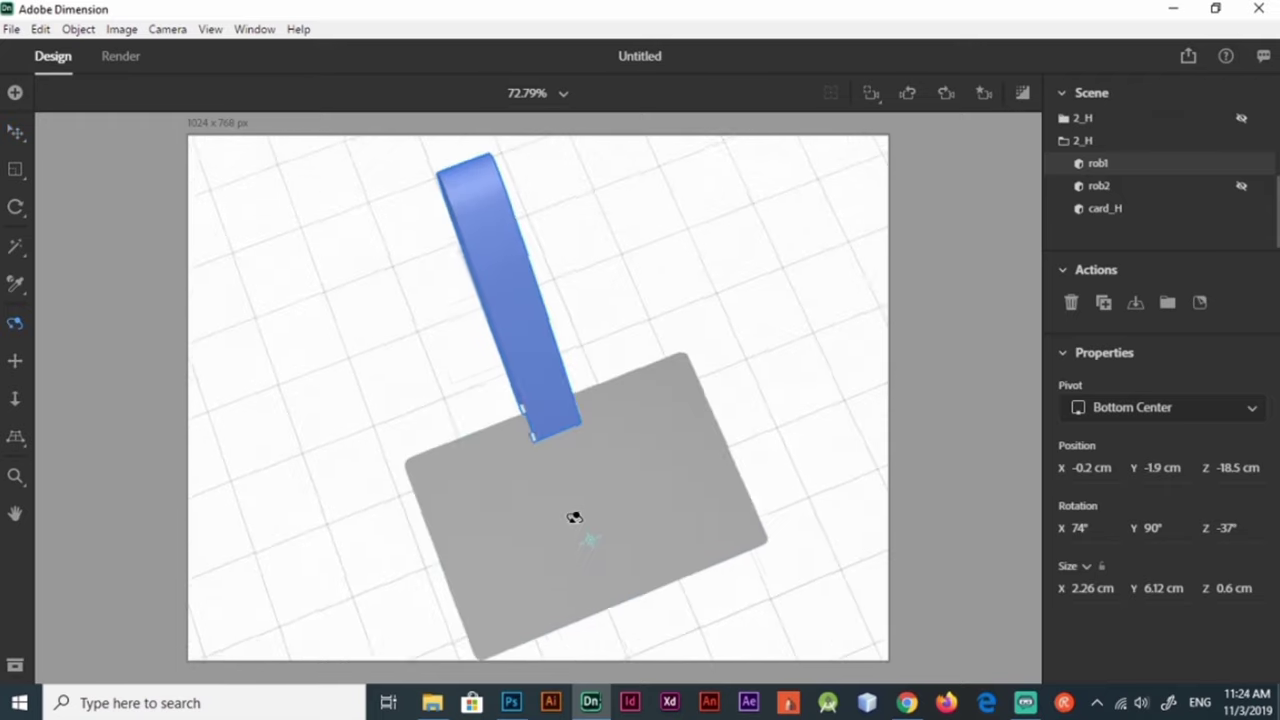
pyautogui.moveTo(717, 394); pyautogui.dragTo(528, 449)
pyautogui.press('v')
pyautogui.click(528, 449)
pyautogui.click(1082, 220)
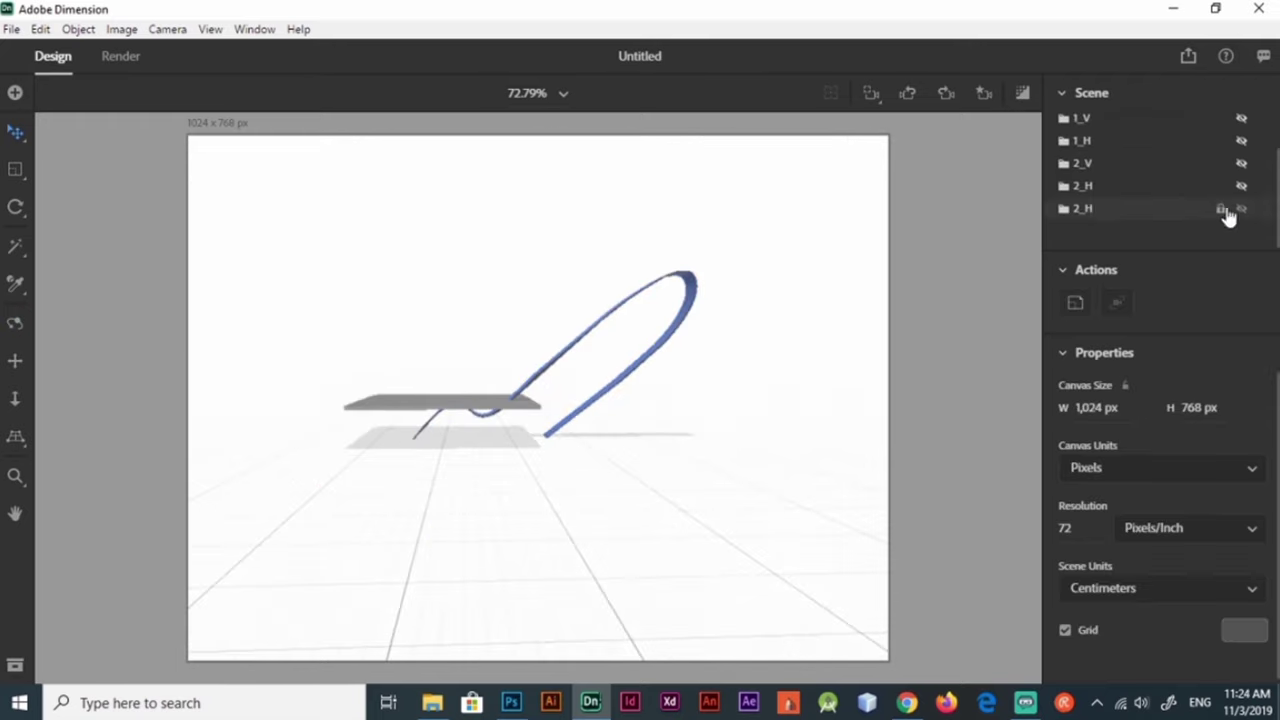
pyautogui.click(1079, 214)
# Step: From a top-down view, select the bottom card and push it down along Z
pyautogui.moveTo(683, 449)
pyautogui.mouseDown(button='right')
pyautogui.moveTo(794, 577)
pyautogui.moveTo(823, 386)
pyautogui.mouseUp(button='right')
pyautogui.moveTo(575, 377); pyautogui.dragTo(591, 480, button='right')
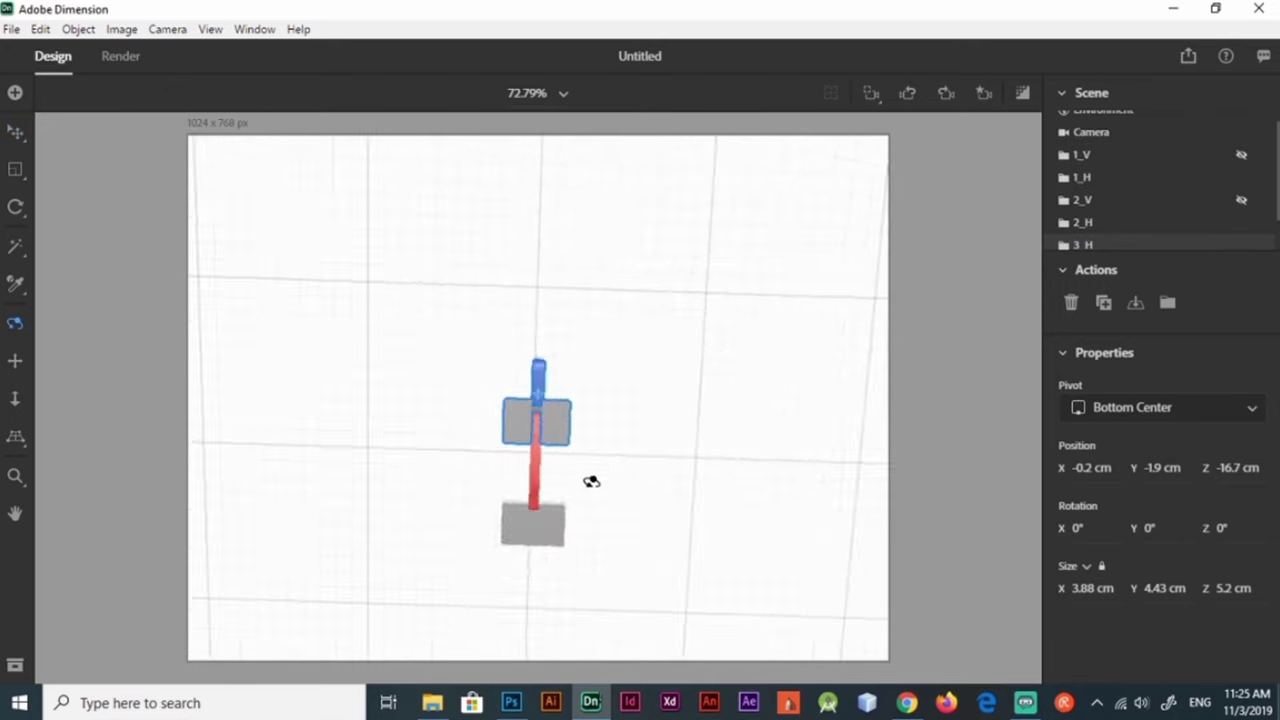
pyautogui.scroll(-3, 591, 480)
pyautogui.moveTo(641, 351); pyautogui.dragTo(388, 568)
pyautogui.moveTo(560, 195); pyautogui.dragTo(560, 168)
pyautogui.moveTo(628, 363); pyautogui.dragTo(458, 297)
pyautogui.moveTo(543, 200); pyautogui.dragTo(548, 232)
pyautogui.click(677, 297)
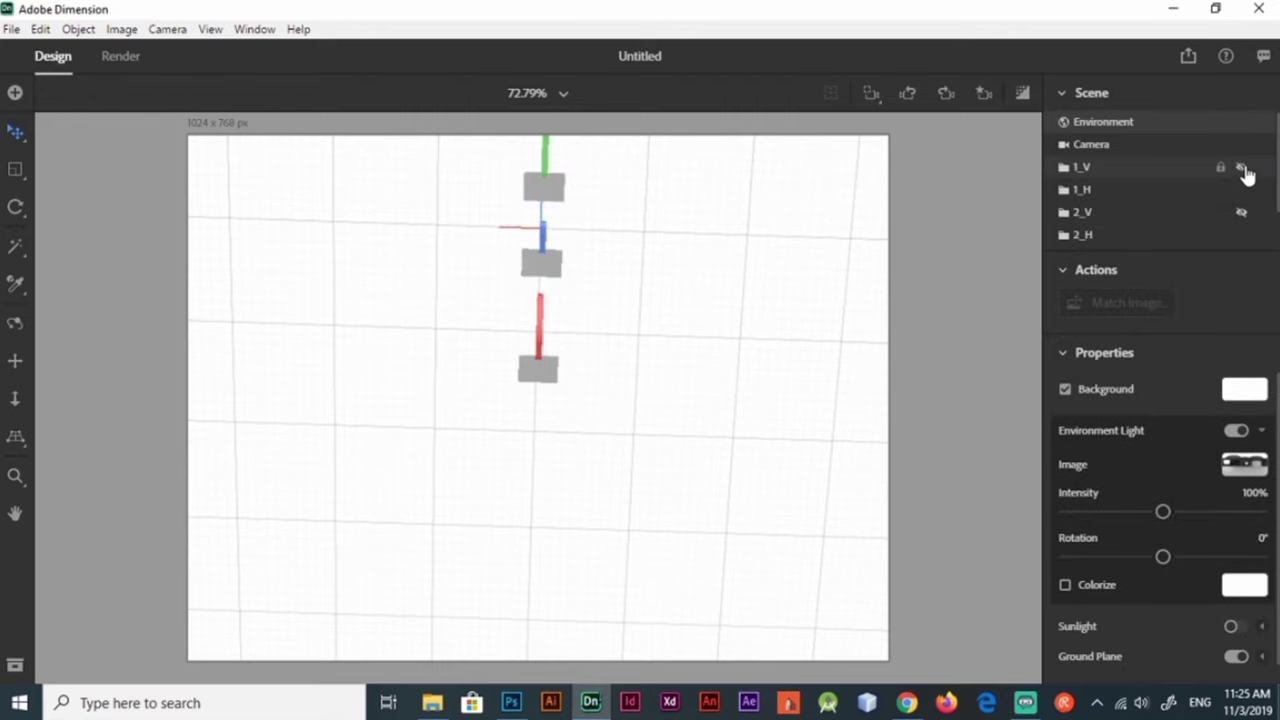
# Step: Hide the 2_H group and move card_V from the 2_V group into 3_H
pyautogui.click(1241, 238)
pyautogui.scroll(-1, 1242, 200)
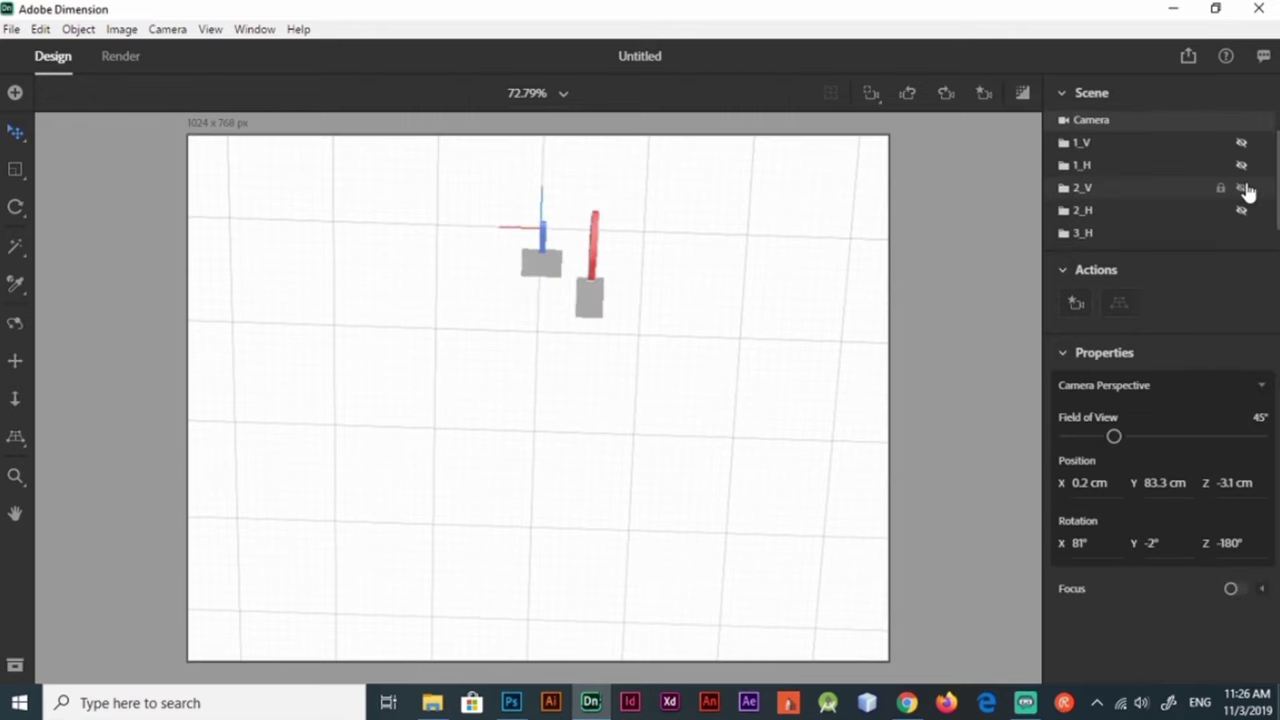
pyautogui.click(1117, 234)
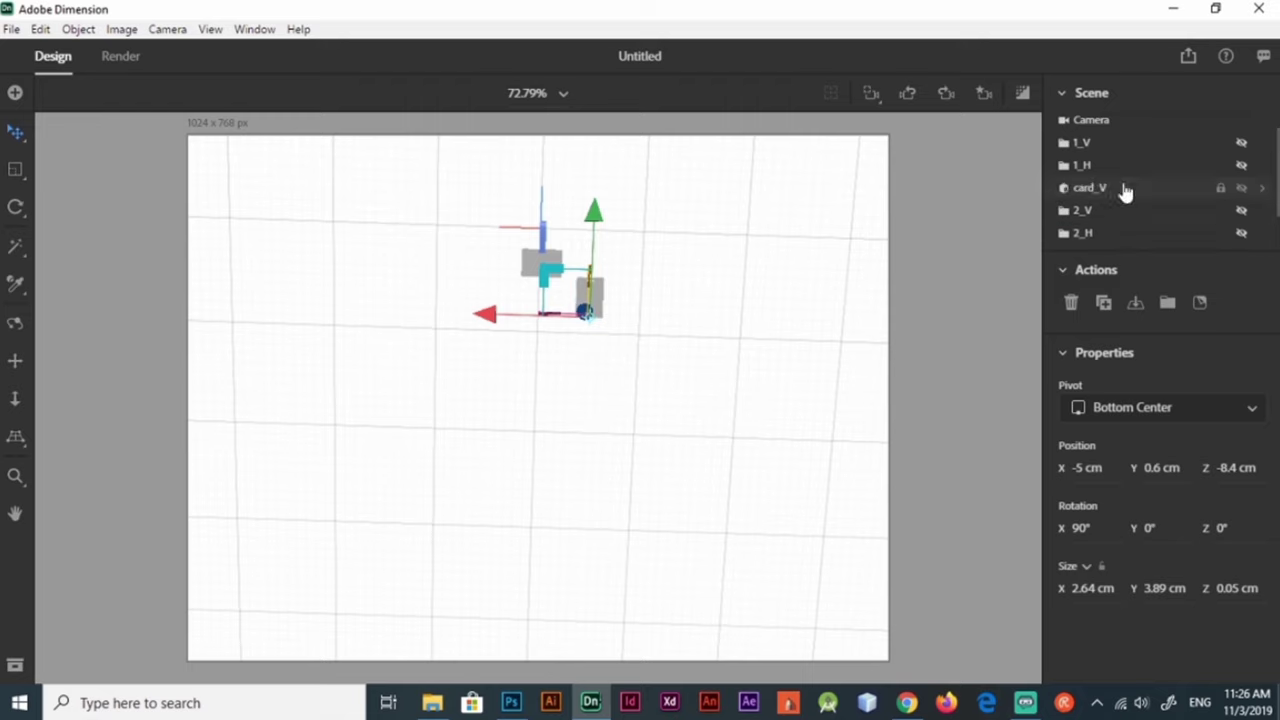
pyautogui.moveTo(1125, 190); pyautogui.dragTo(1137, 220)
# Step: Position card_V beside the strap, nudging it along Z and to X -0.2 cm
pyautogui.moveTo(589, 300); pyautogui.dragTo(540, 275)
pyautogui.moveTo(602, 312); pyautogui.dragTo(602, 259, button='middle')
pyautogui.moveTo(503, 263)
pyautogui.mouseDown(button='right')
pyautogui.moveTo(595, 356)
pyautogui.moveTo(650, 468)
pyautogui.mouseUp(button='right')
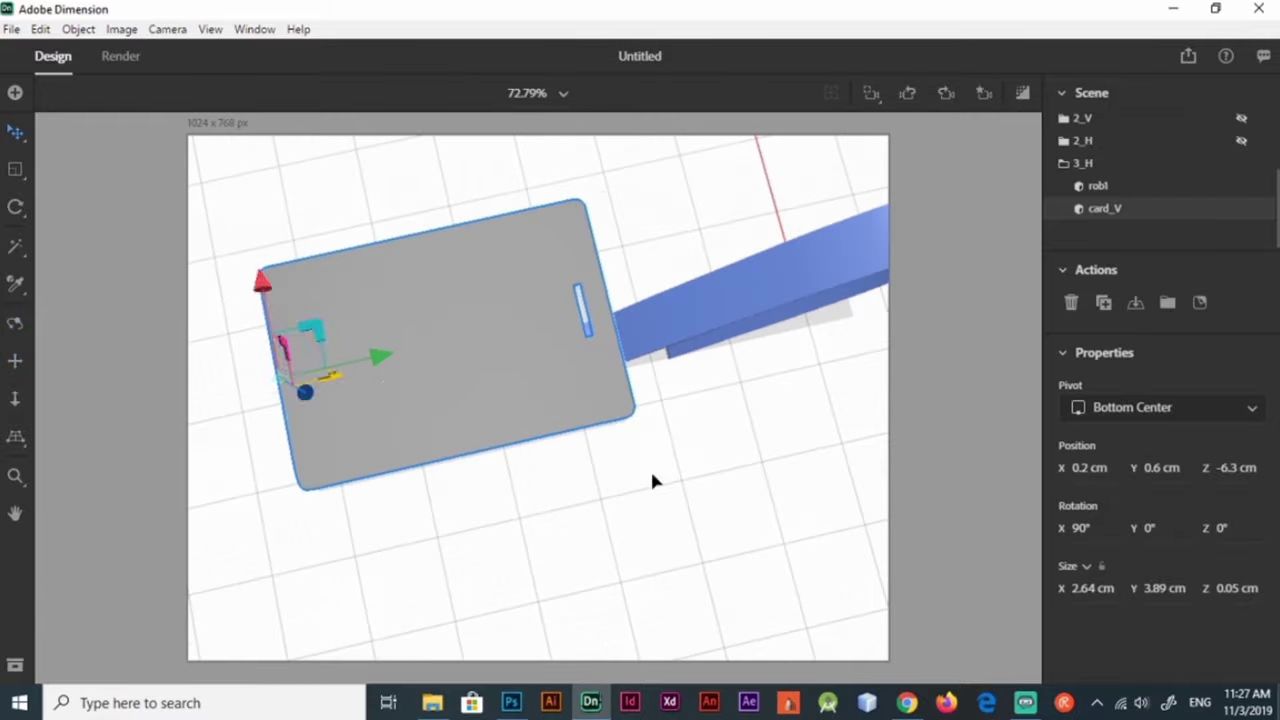
pyautogui.moveTo(423, 386); pyautogui.dragTo(322, 292)
pyautogui.moveTo(352, 400)
pyautogui.mouseDown()
pyautogui.moveTo(314, 280)
pyautogui.moveTo(357, 408)
pyautogui.moveTo(306, 309)
pyautogui.mouseUp()
pyautogui.moveTo(306, 309)
pyautogui.mouseDown(button='right')
pyautogui.moveTo(632, 380)
pyautogui.moveTo(608, 211)
pyautogui.moveTo(651, 309)
pyautogui.mouseUp(button='right')
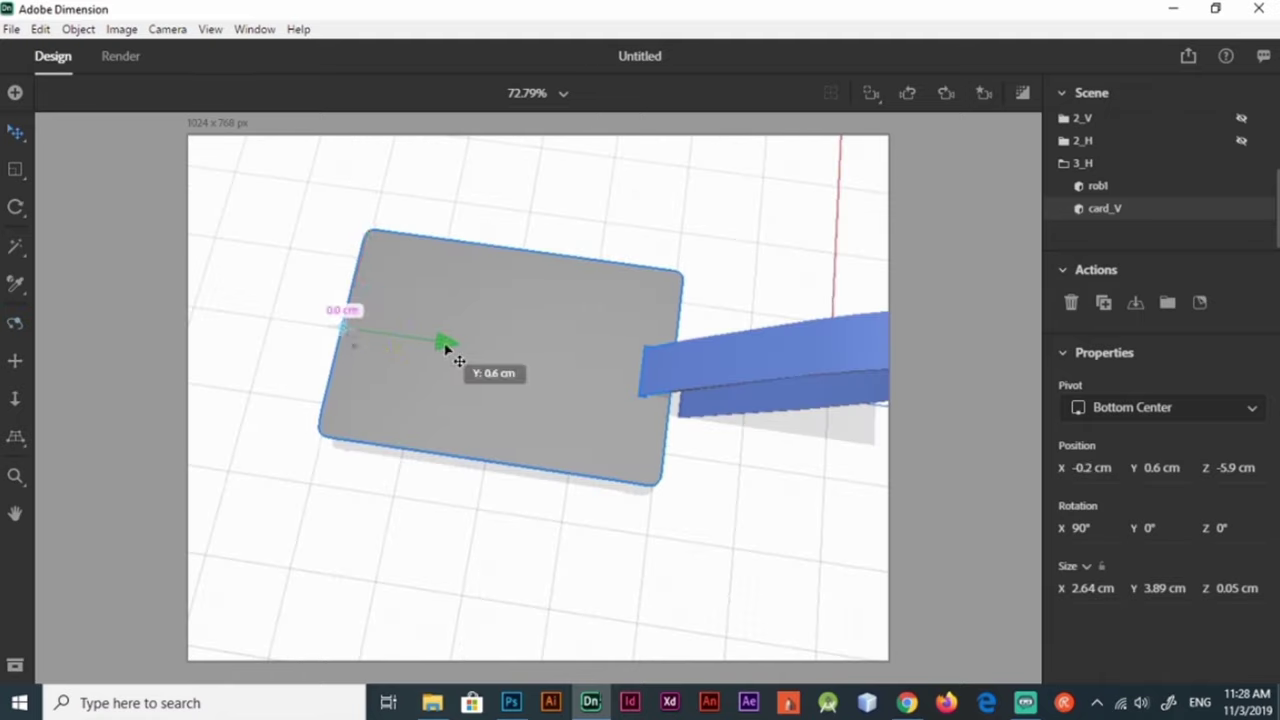
# Step: Tilt card_V to 93° on X from a low side view
pyautogui.moveTo(670, 508); pyautogui.dragTo(697, 277, button='right')
pyautogui.moveTo(405, 440); pyautogui.dragTo(503, 474)
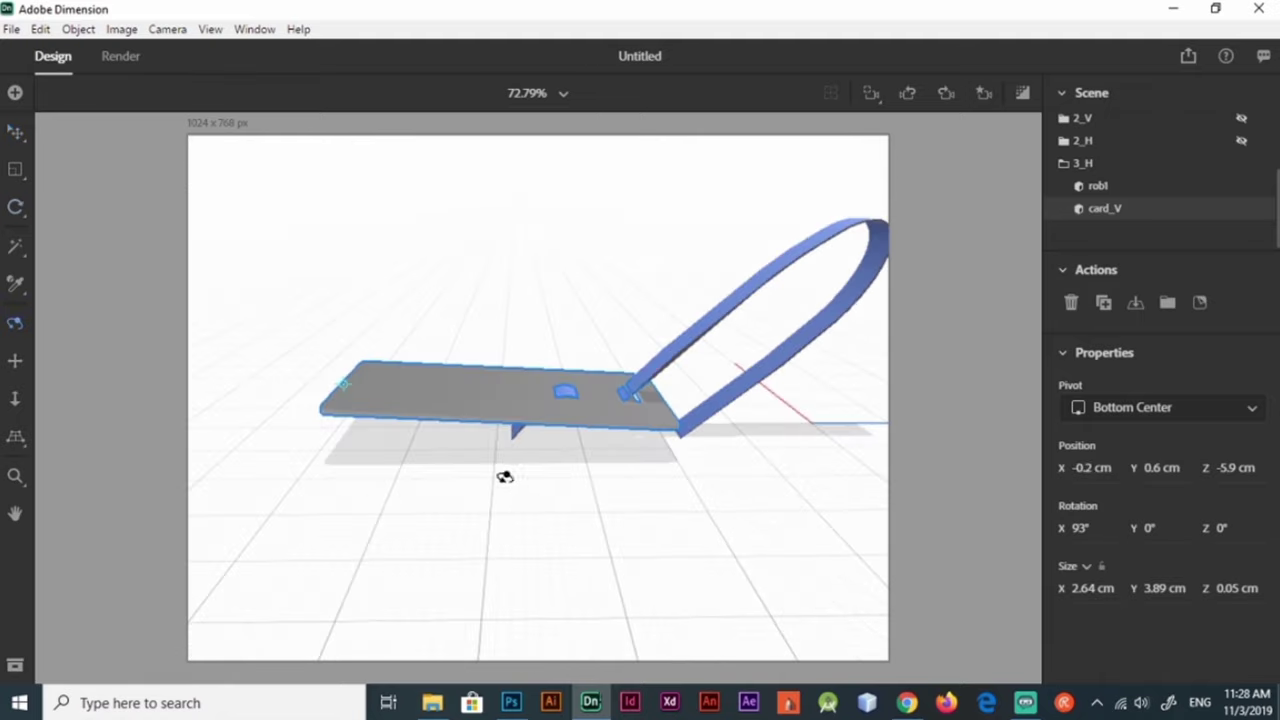
pyautogui.moveTo(343, 478); pyautogui.dragTo(337, 471)
pyautogui.moveTo(337, 471)
pyautogui.mouseDown(button='right')
pyautogui.moveTo(609, 551)
pyautogui.moveTo(663, 449)
pyautogui.mouseUp(button='right')
pyautogui.scroll(1, 1150, 190)
# Step: Show the 2_H, 3_H, 2_V, 1_V and 1_H groups again
pyautogui.click(1241, 187)
pyautogui.click(1241, 209)
pyautogui.doubleClick(1097, 210)
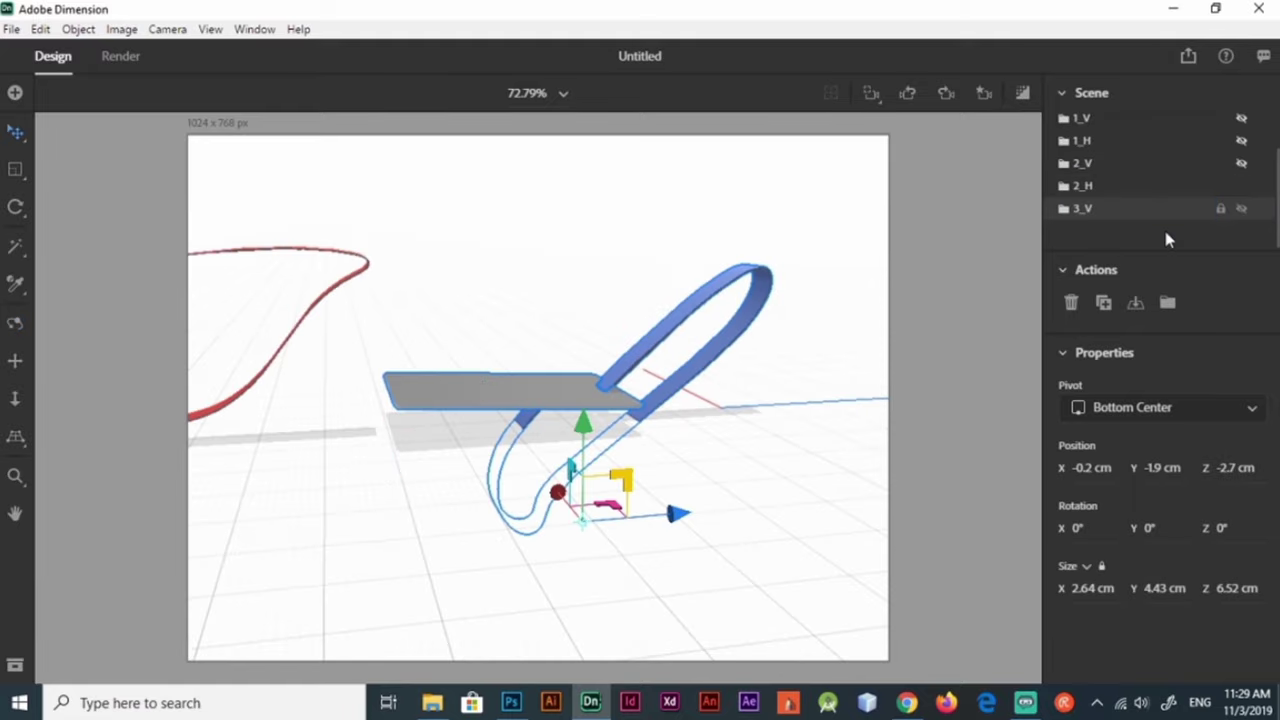
pyautogui.moveTo(594, 558)
pyautogui.mouseDown(button='right')
pyautogui.moveTo(729, 634)
pyautogui.moveTo(640, 606)
pyautogui.mouseUp(button='right')
pyautogui.click(1241, 163)
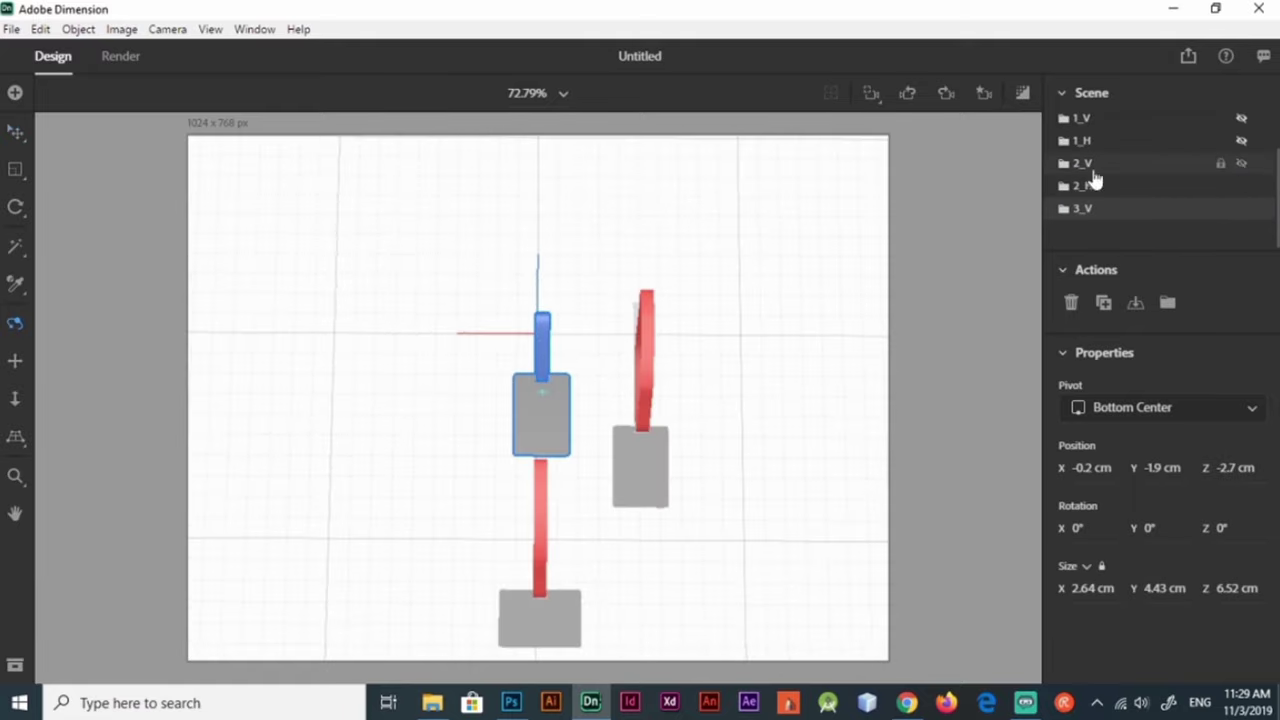
pyautogui.click(1241, 118)
pyautogui.click(1241, 141)
# Step: Undo showing the other groups and select the 3_H group
pyautogui.hotkey('ctrl', 'z')
pyautogui.hotkey('ctrl', 'z')
pyautogui.hotkey('ctrl', 'z')
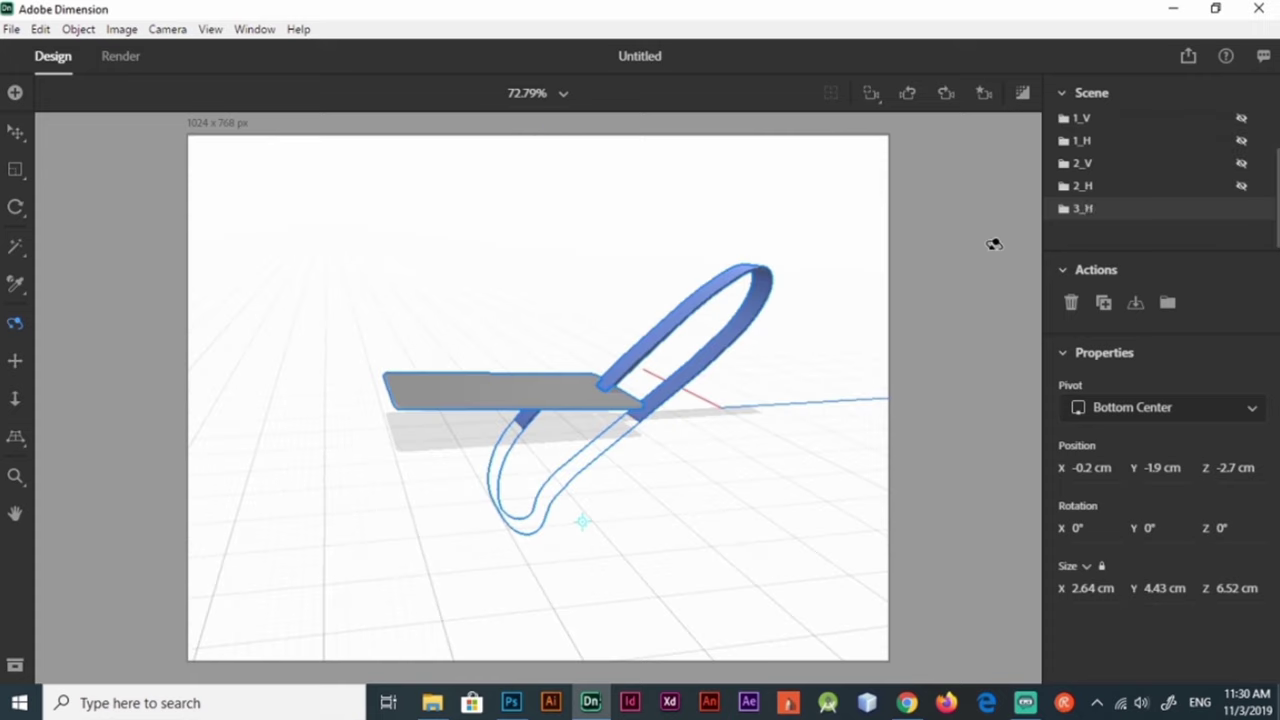
pyautogui.hotkey('ctrl', 'z')
pyautogui.hotkey('ctrl', 'z')
pyautogui.hotkey('ctrl', 'z')
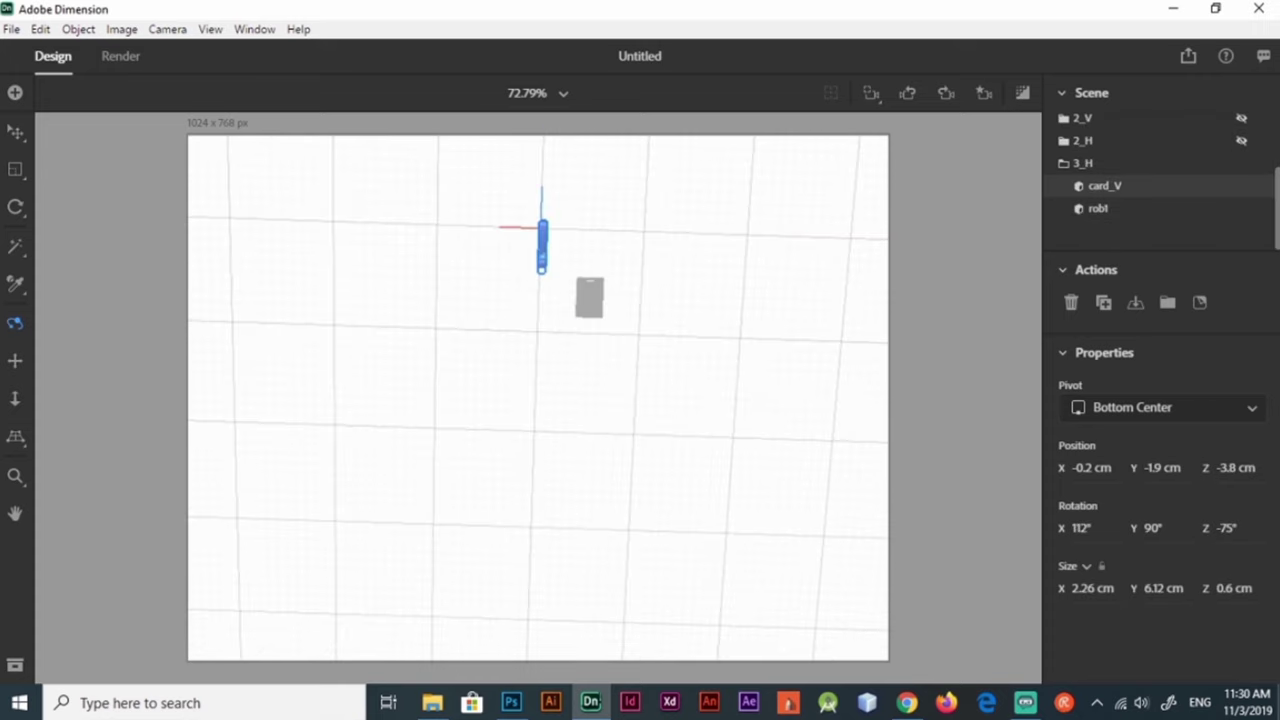
pyautogui.hotkey('ctrl', 'z')
pyautogui.click(1150, 217)
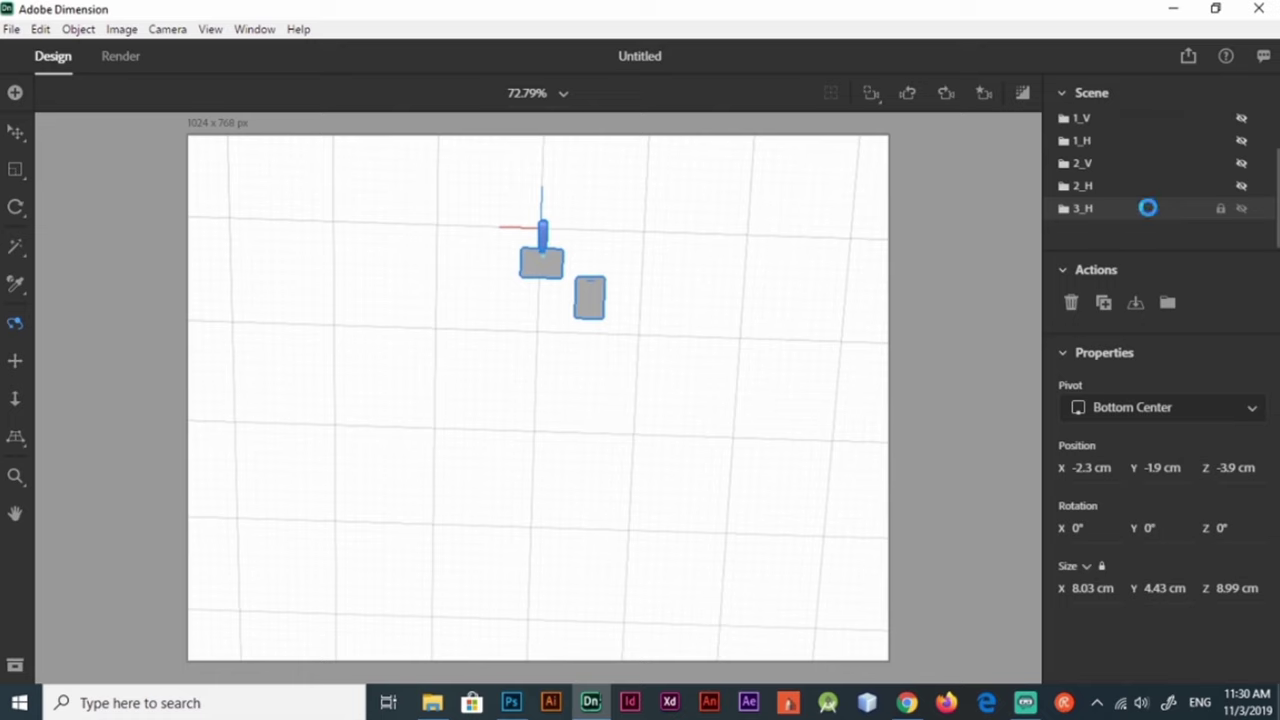
# Step: Delete the extra card_V and view card_H edge-on from a low side angle
pyautogui.click(1128, 180)
pyautogui.press('Delete')
pyautogui.scroll(5, 620, 407)
pyautogui.moveTo(600, 407)
pyautogui.mouseDown()
pyautogui.moveTo(551, 271)
pyautogui.moveTo(437, 320)
pyautogui.mouseUp()
pyautogui.click(563, 280)
pyautogui.press('r')
pyautogui.press('v')
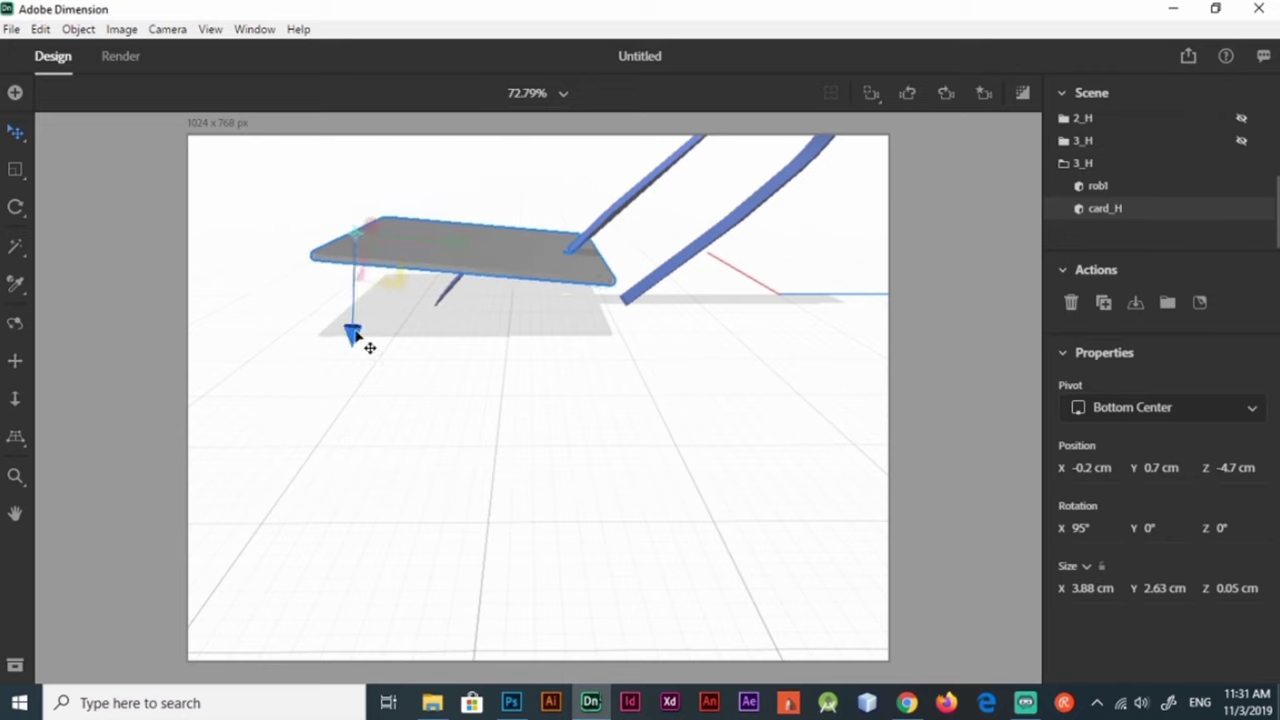
pyautogui.press('1')
pyautogui.moveTo(351, 329); pyautogui.dragTo(543, 331)
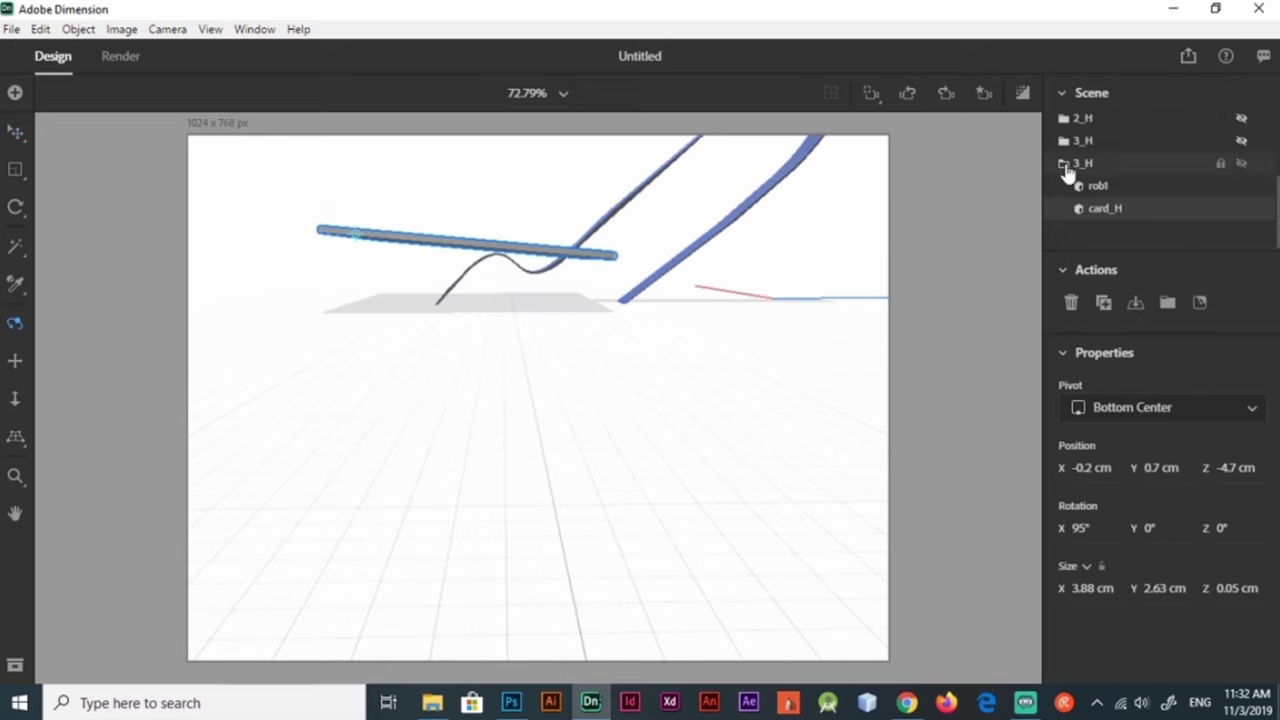
# Step: Hide the 3_H group and move the vertical card under the strap
pyautogui.click(1064, 163)
pyautogui.scroll(-1, 1130, 217)
pyautogui.click(1241, 217)
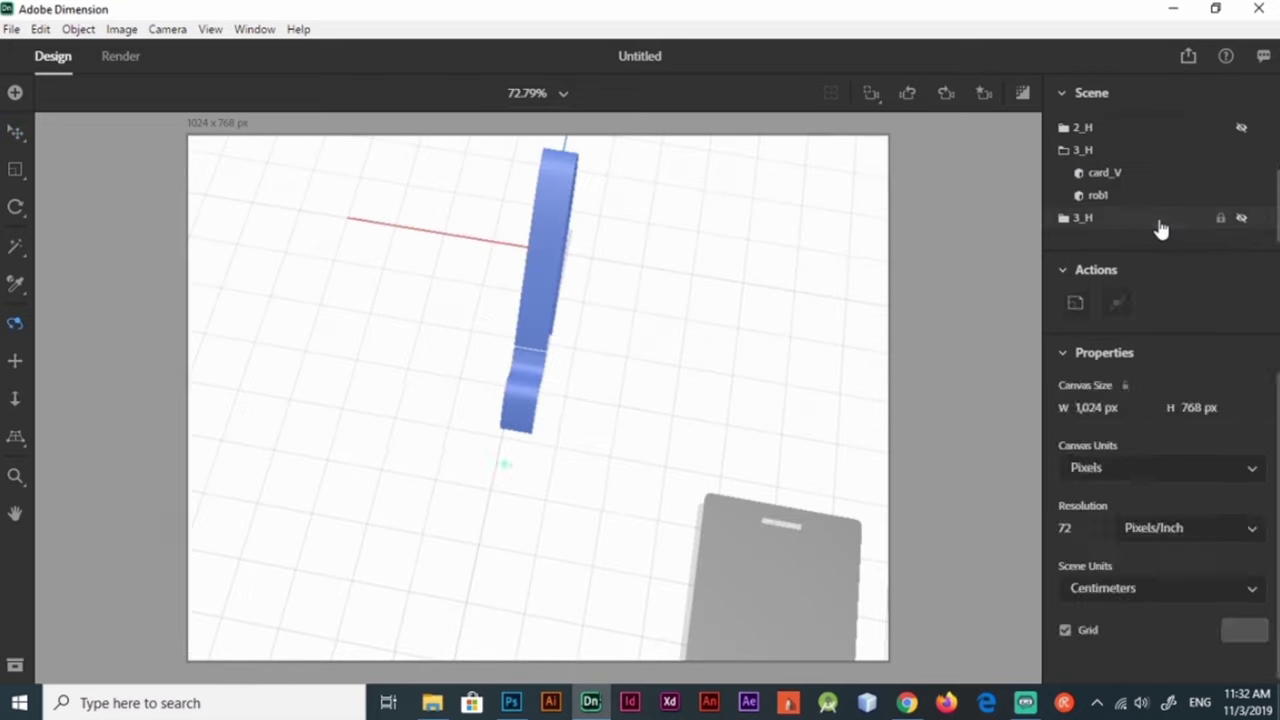
pyautogui.moveTo(782, 615); pyautogui.dragTo(408, 530)
# Step: Tilt the vertical card to 96° and raise it to Y 0.9 cm to meet the strap
pyautogui.press('1')
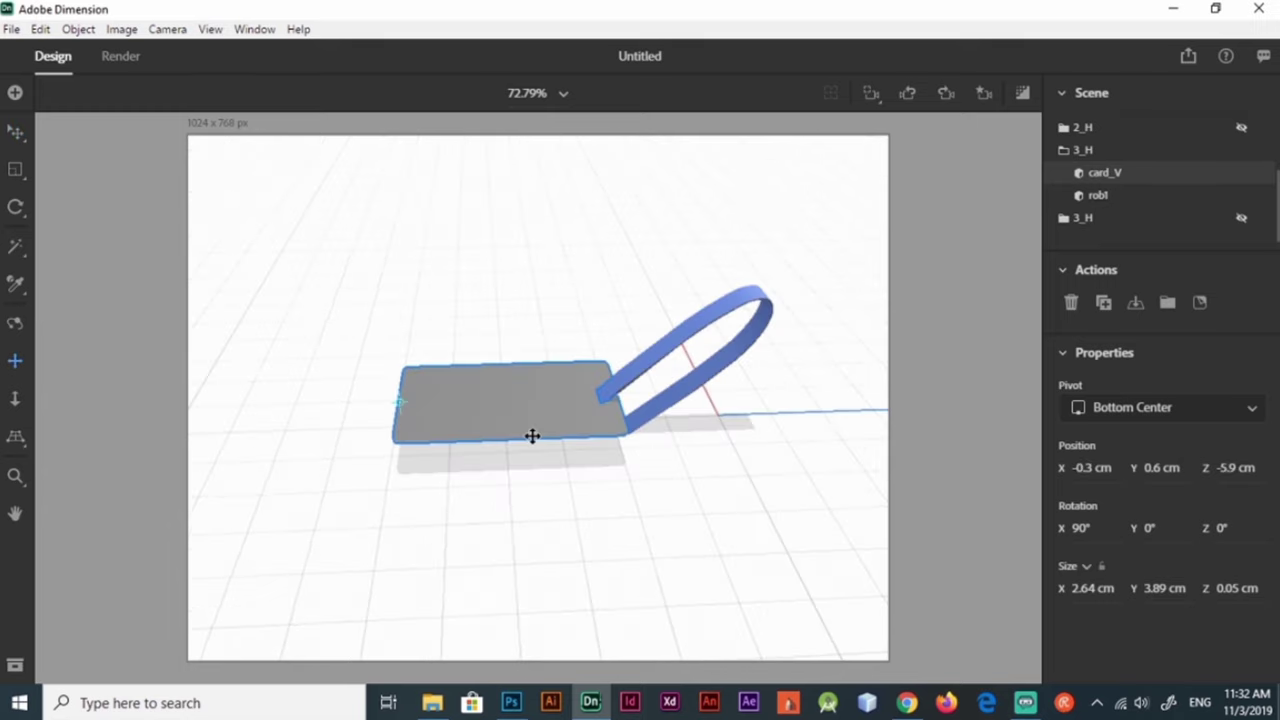
pyautogui.moveTo(408, 530); pyautogui.dragTo(537, 517)
pyautogui.press('r')
pyautogui.moveTo(311, 537); pyautogui.dragTo(308, 550)
pyautogui.press('v')
pyautogui.moveTo(346, 471)
pyautogui.mouseDown()
pyautogui.moveTo(524, 565)
pyautogui.moveTo(528, 488)
pyautogui.mouseUp()
pyautogui.press('1')
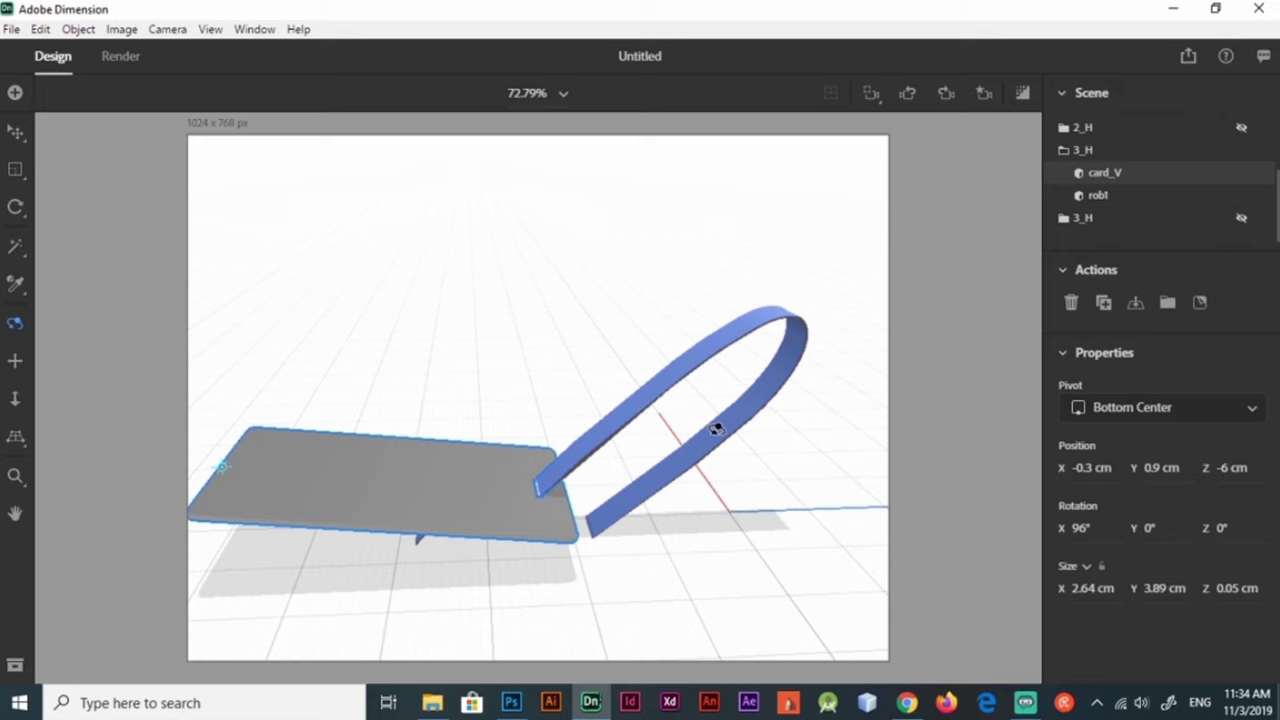
# Step: Zoom out to a top-down view showing all three coloured lanyards
pyautogui.moveTo(716, 428)
pyautogui.mouseDown()
pyautogui.moveTo(686, 471)
pyautogui.moveTo(557, 549)
pyautogui.moveTo(643, 591)
pyautogui.moveTo(128, 544)
pyautogui.mouseUp()
pyautogui.press('v')
pyautogui.moveTo(549, 568); pyautogui.dragTo(720, 514)
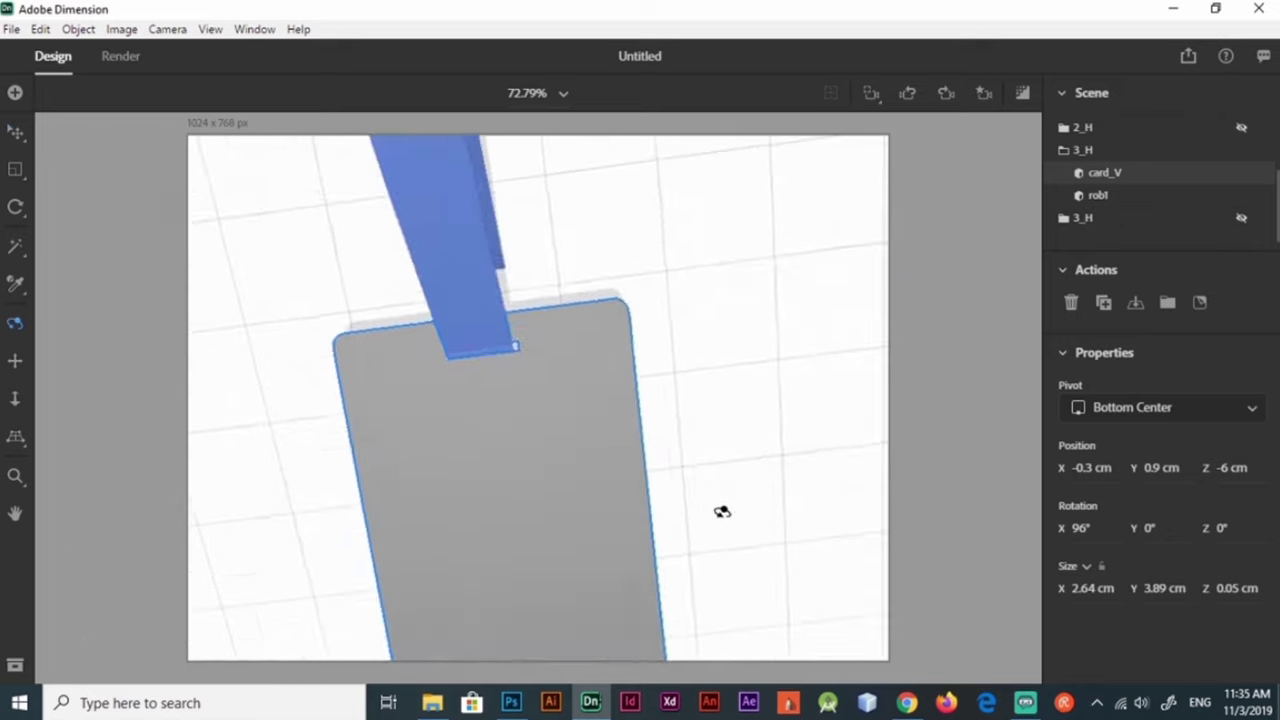
pyautogui.scroll(-3, 720, 514)
pyautogui.scroll(-3, 735, 336)
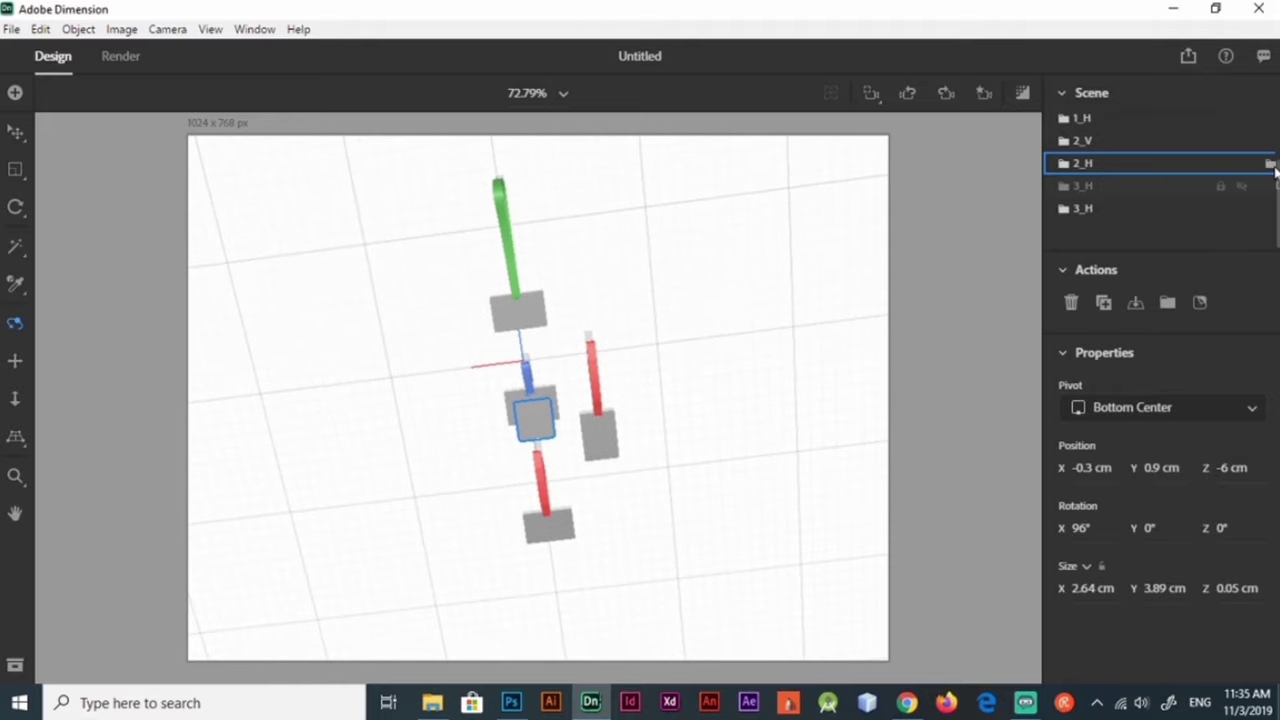
# Step: Select 3_H and 3_V together and move them along Z from -18.6 to -13 cm
pyautogui.scroll(3, 1245, 170)
pyautogui.scroll(-2, 1150, 180)
pyautogui.click(1150, 216)
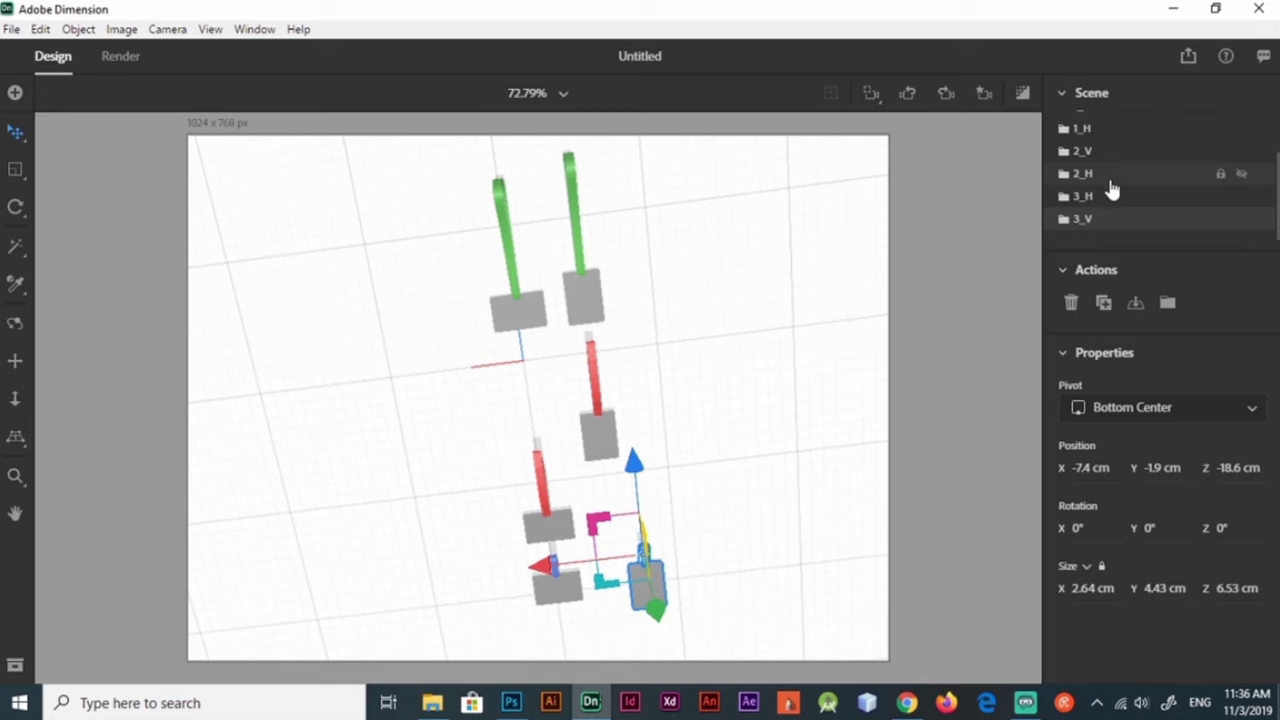
pyautogui.keyDown('ctrl'); pyautogui.click(1088, 186); pyautogui.keyUp('ctrl')
pyautogui.moveTo(586, 460); pyautogui.dragTo(597, 422)
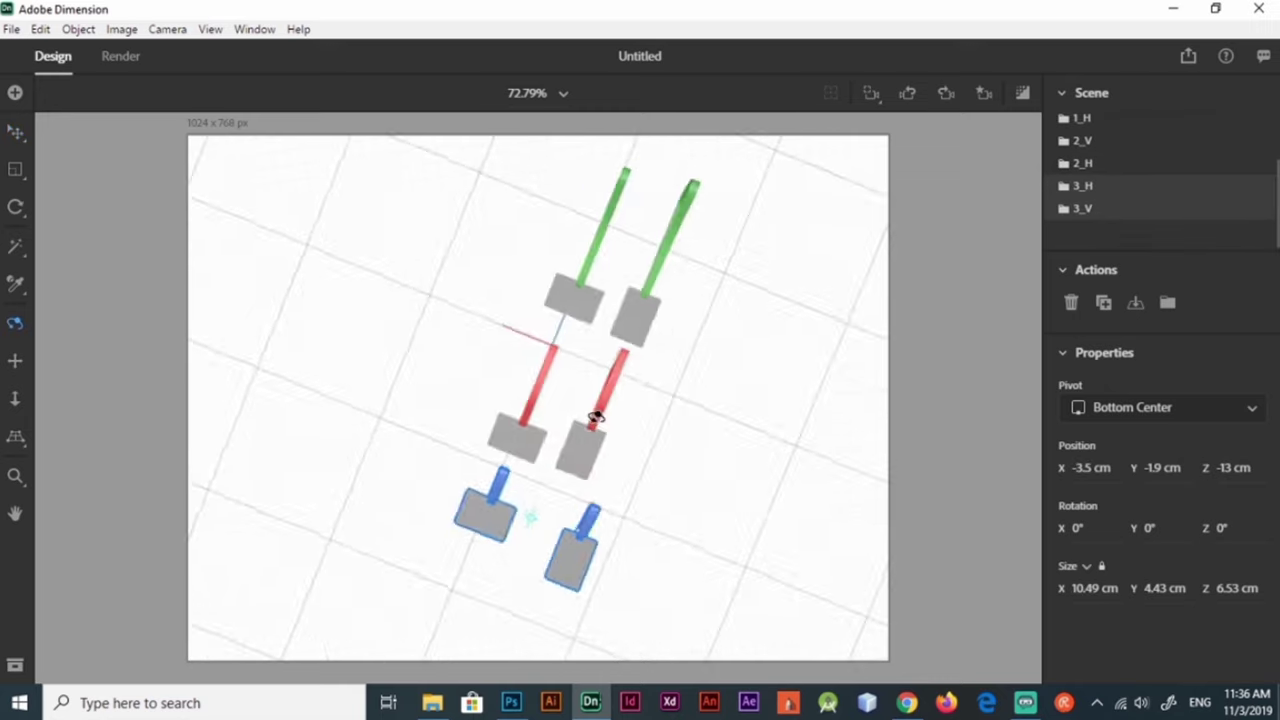
# Step: Orbit the camera to review all six strapped cards from a low perspective
pyautogui.hotkey('ctrl', 'z')
pyautogui.hotkey('ctrl', 'z')
pyautogui.hotkey('ctrl', 'z')
pyautogui.hotkey('ctrl', 'z')
pyautogui.hotkey('ctrl', 'z')
pyautogui.hotkey('ctrl', 'z')
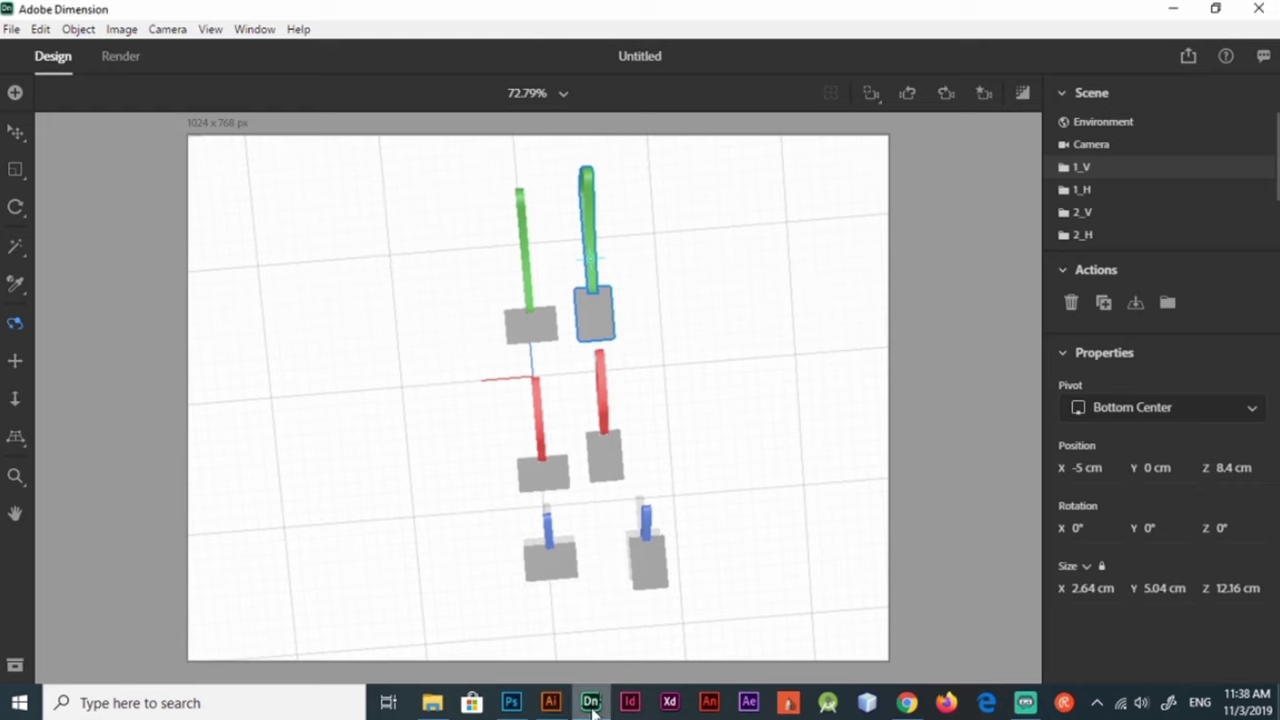
pyautogui.hotkey('ctrl', 'z')
pyautogui.hotkey('ctrl', 'z')
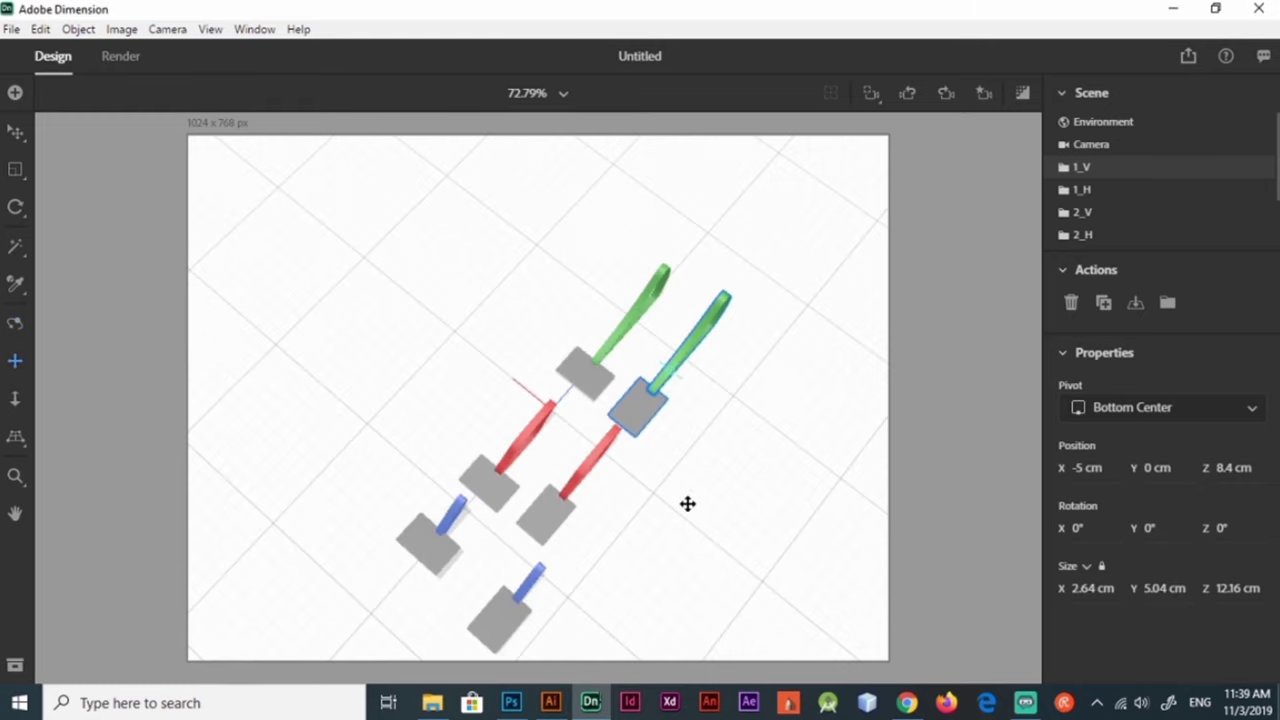
pyautogui.moveTo(687, 503)
pyautogui.mouseDown()
pyautogui.moveTo(660, 423)
pyautogui.moveTo(697, 520)
pyautogui.moveTo(546, 331)
pyautogui.moveTo(565, 557)
pyautogui.moveTo(590, 373)
pyautogui.mouseUp()
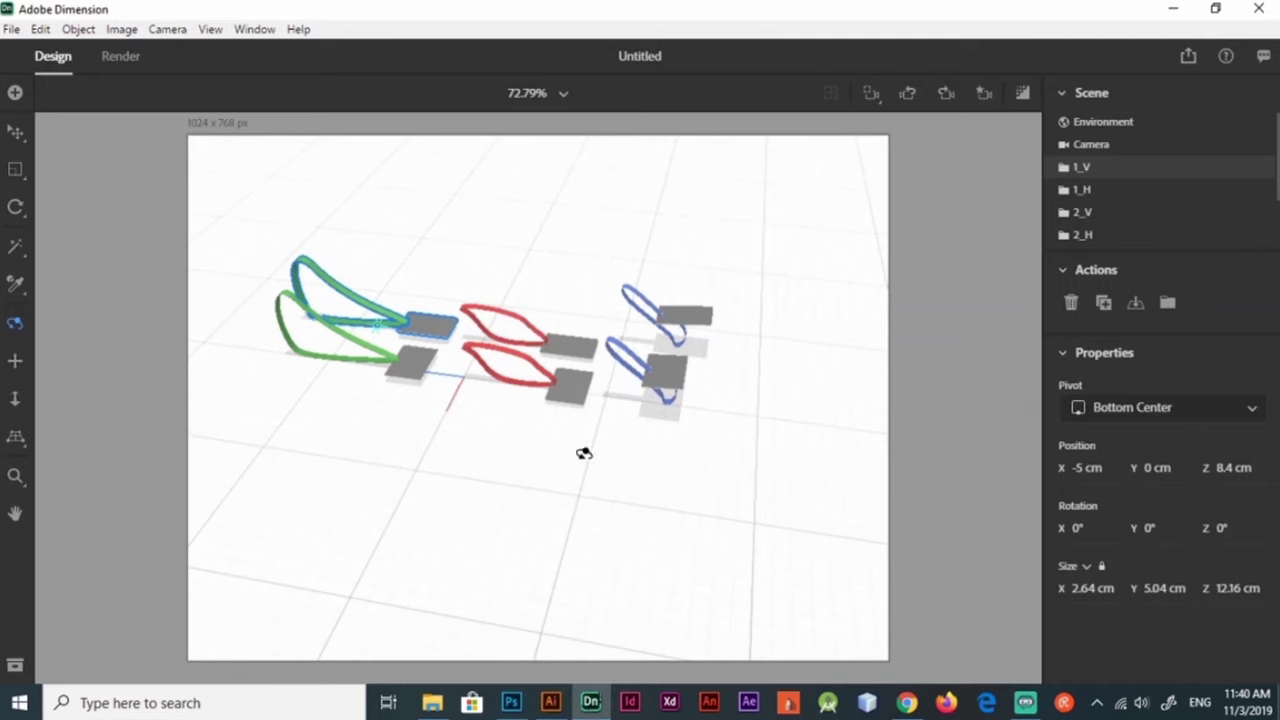
pyautogui.moveTo(586, 449)
pyautogui.mouseDown()
pyautogui.moveTo(370, 387)
pyautogui.moveTo(943, 289)
pyautogui.mouseUp()
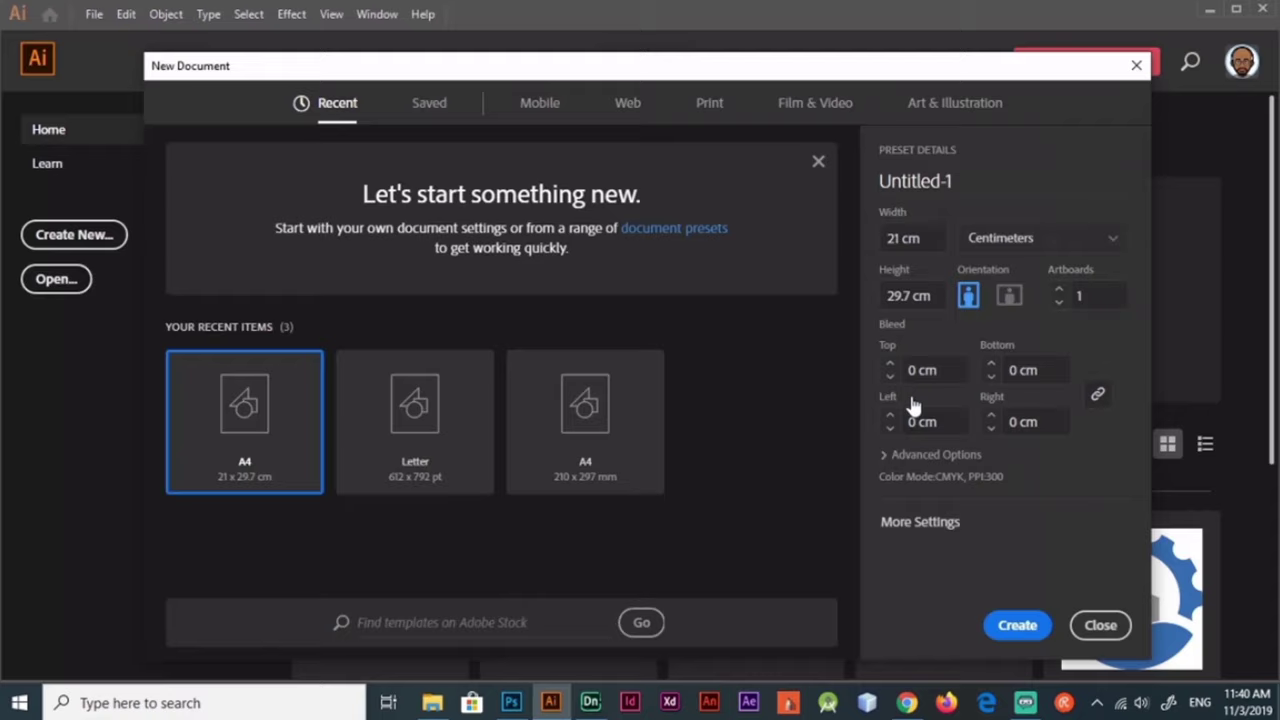
# Step: Switch to Illustrator's new A4 document and change its units to Pixels
pyautogui.click(590, 702)
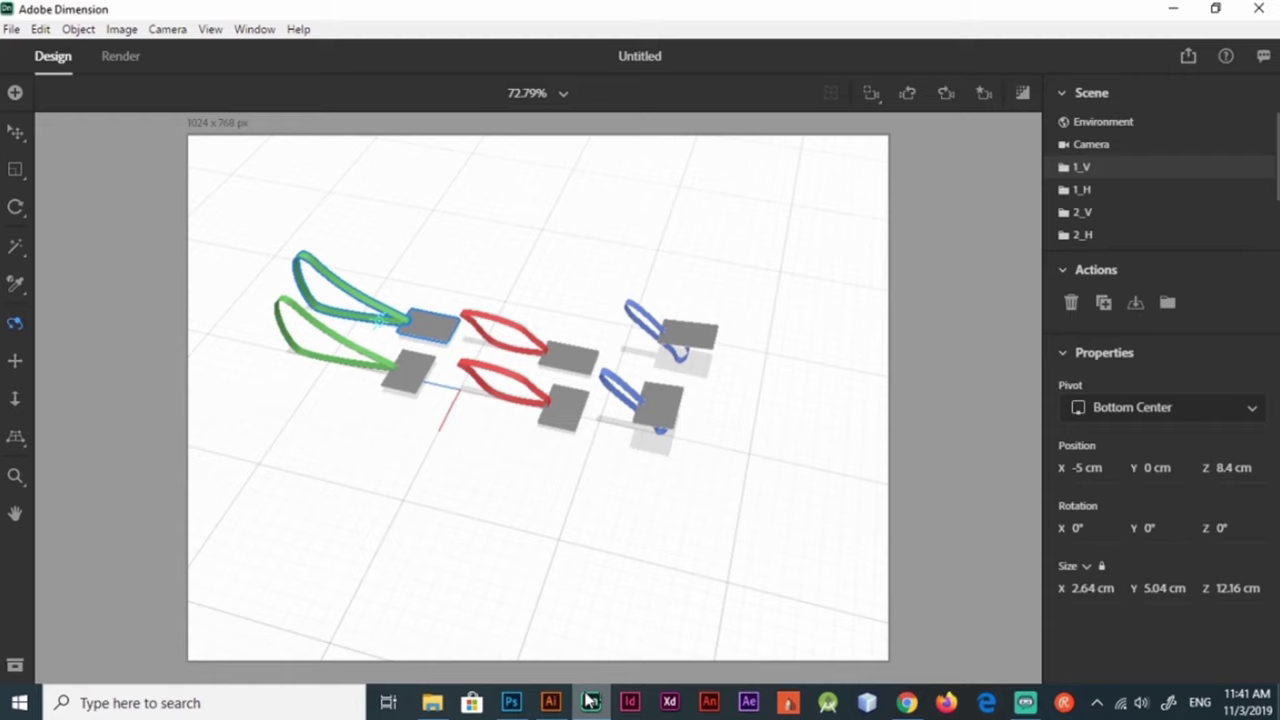
pyautogui.click(590, 702)
pyautogui.click(589, 704)
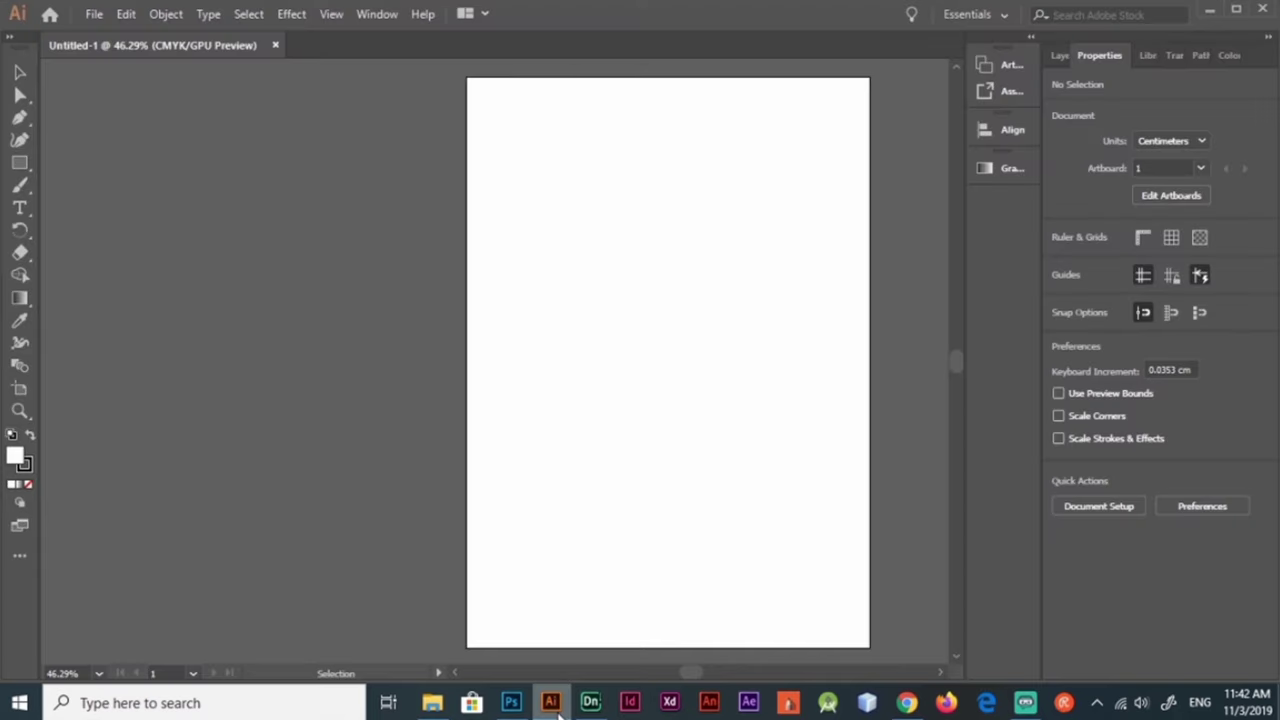
pyautogui.click(523, 369)
pyautogui.rightClick(616, 314)
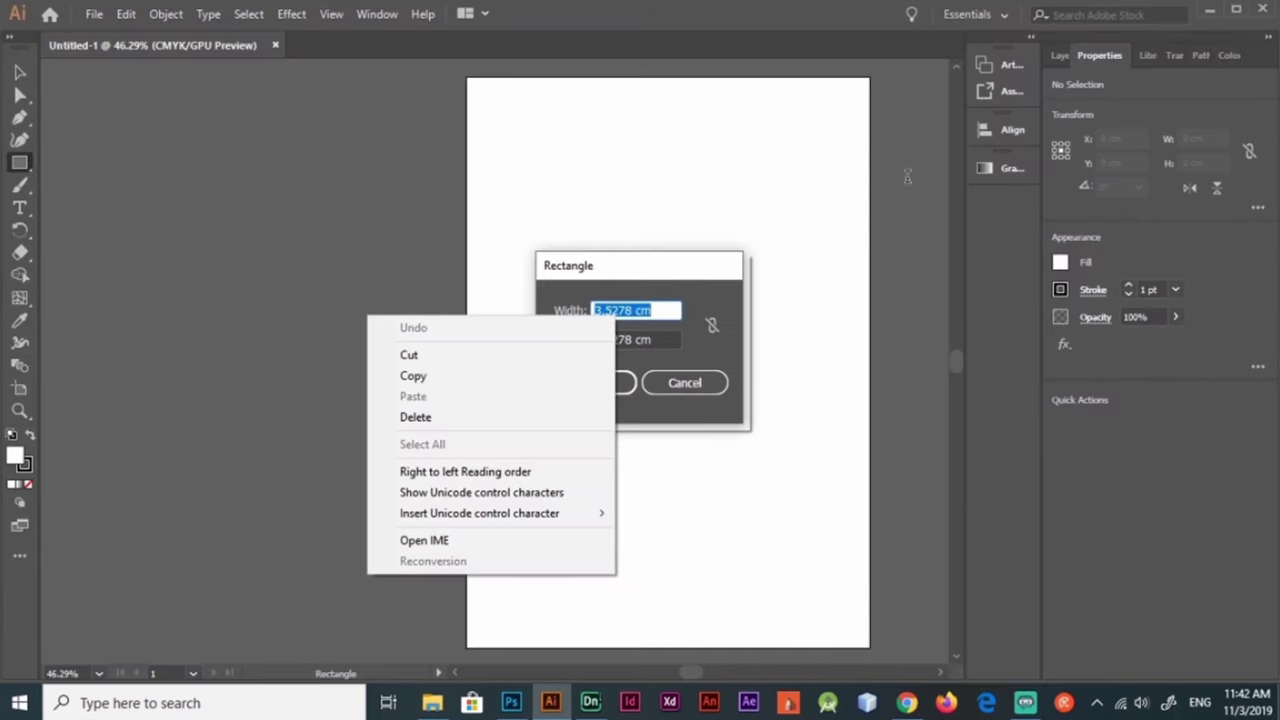
pyautogui.click(1200, 140)
pyautogui.click(1180, 250)
pyautogui.click(643, 306)
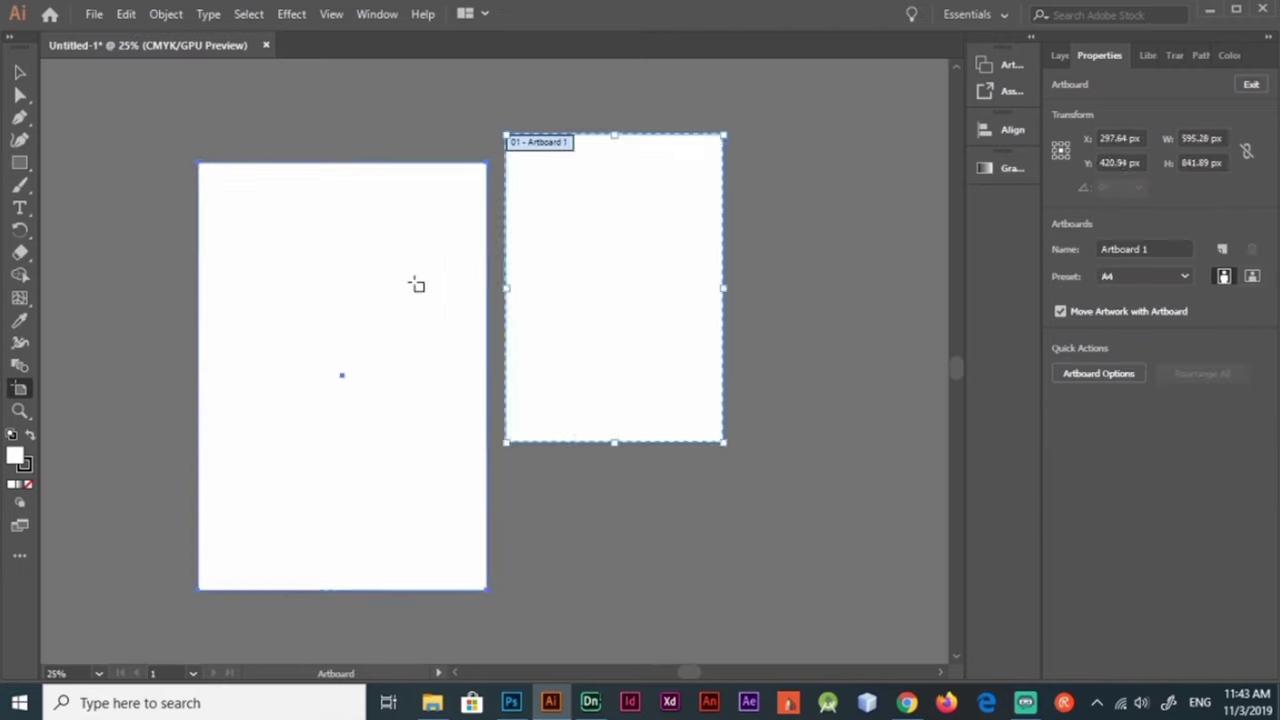
# Step: Type a large 'ID' and apply the Rajdhani Bold font to it
pyautogui.press('t')
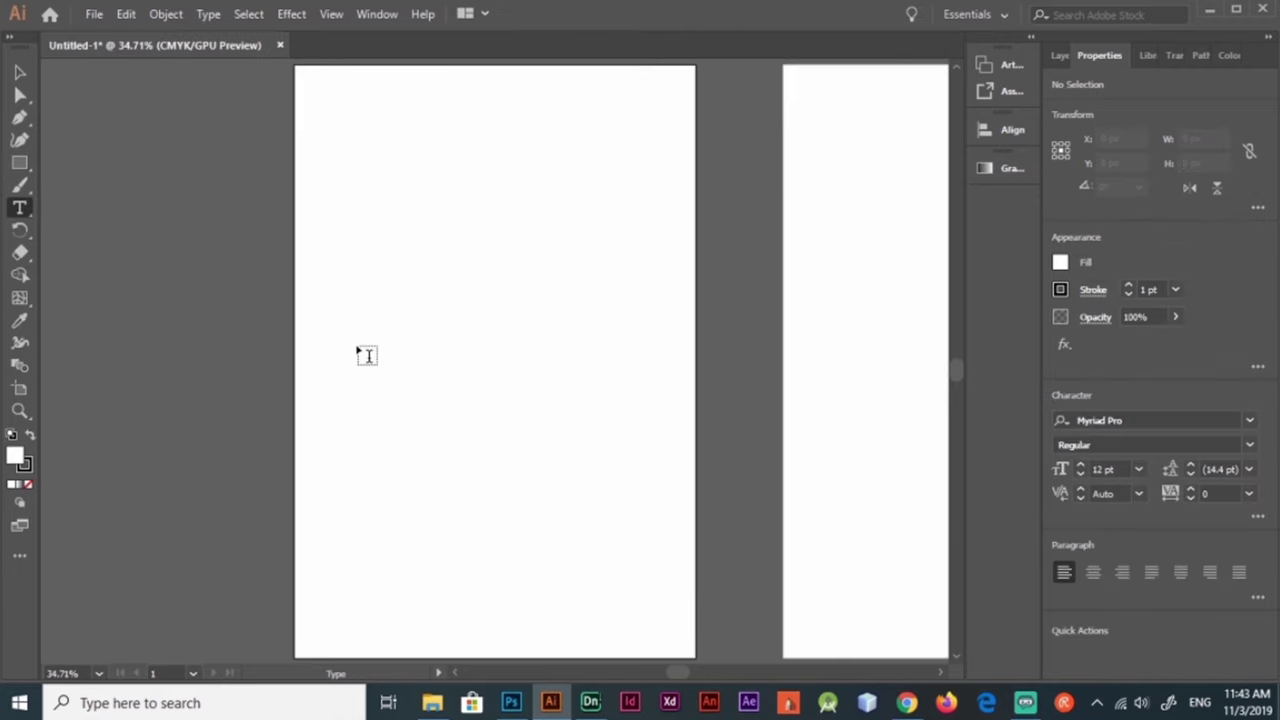
pyautogui.click(30, 438)
pyautogui.click(345, 375)
pyautogui.write('ID')
pyautogui.moveTo(375, 367); pyautogui.dragTo(417, 300)
pyautogui.hotkey('ctrl', 't')
pyautogui.click(866, 190)
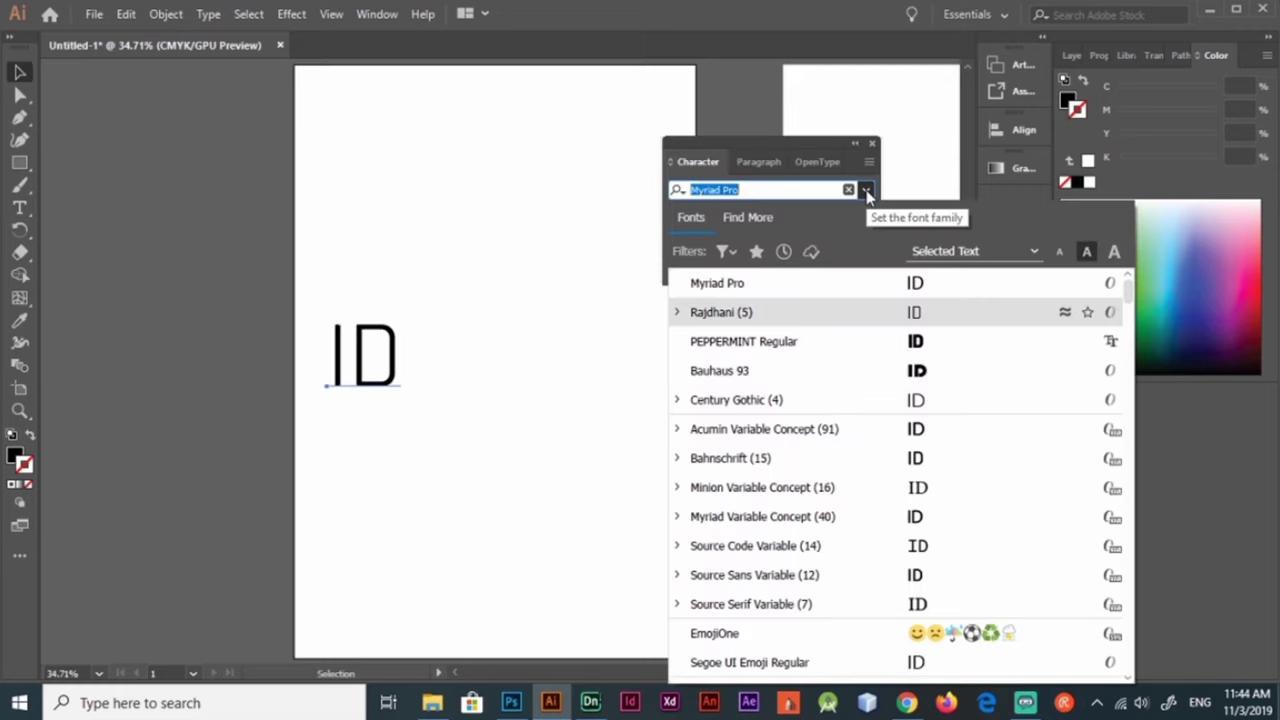
pyautogui.press('Down')
pyautogui.press('Down')
pyautogui.press('Down')
pyautogui.press('Down')
pyautogui.press('Down')
pyautogui.press('Down')
pyautogui.press('Down')
pyautogui.press('Down')
pyautogui.press('Down')
pyautogui.press('Down')
pyautogui.press('Down')
pyautogui.press('Down')
pyautogui.press('Down')
pyautogui.press('Down')
pyautogui.press('Down')
pyautogui.press('Down')
pyautogui.press('Down')
pyautogui.press('Down')
pyautogui.press('Down')
pyautogui.press('Down')
pyautogui.press('Down')
pyautogui.press('Up')
pyautogui.press('Up')
pyautogui.press('Up')
pyautogui.press('Up')
pyautogui.press('Up')
pyautogui.press('Up')
pyautogui.press('Up')
pyautogui.press('Return')
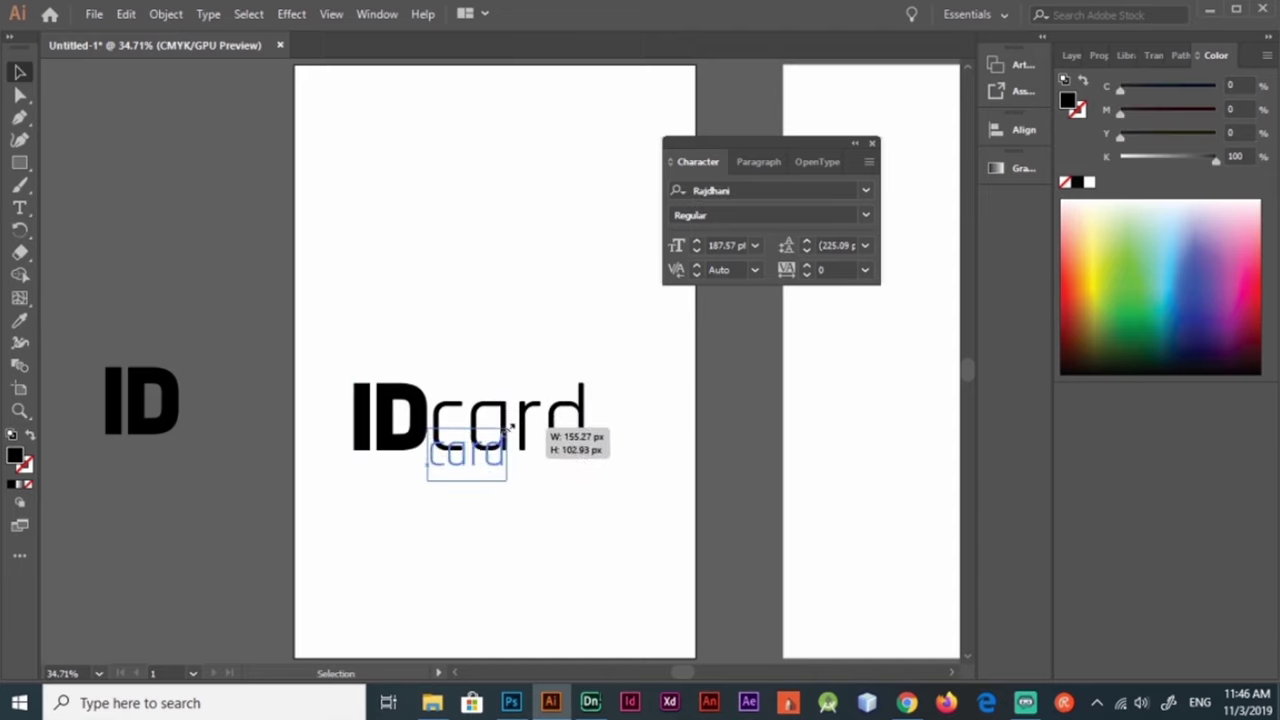
# Step: Place the card text on the D, set All Caps and tracking 200
pyautogui.moveTo(447, 392); pyautogui.dragTo(383, 331)
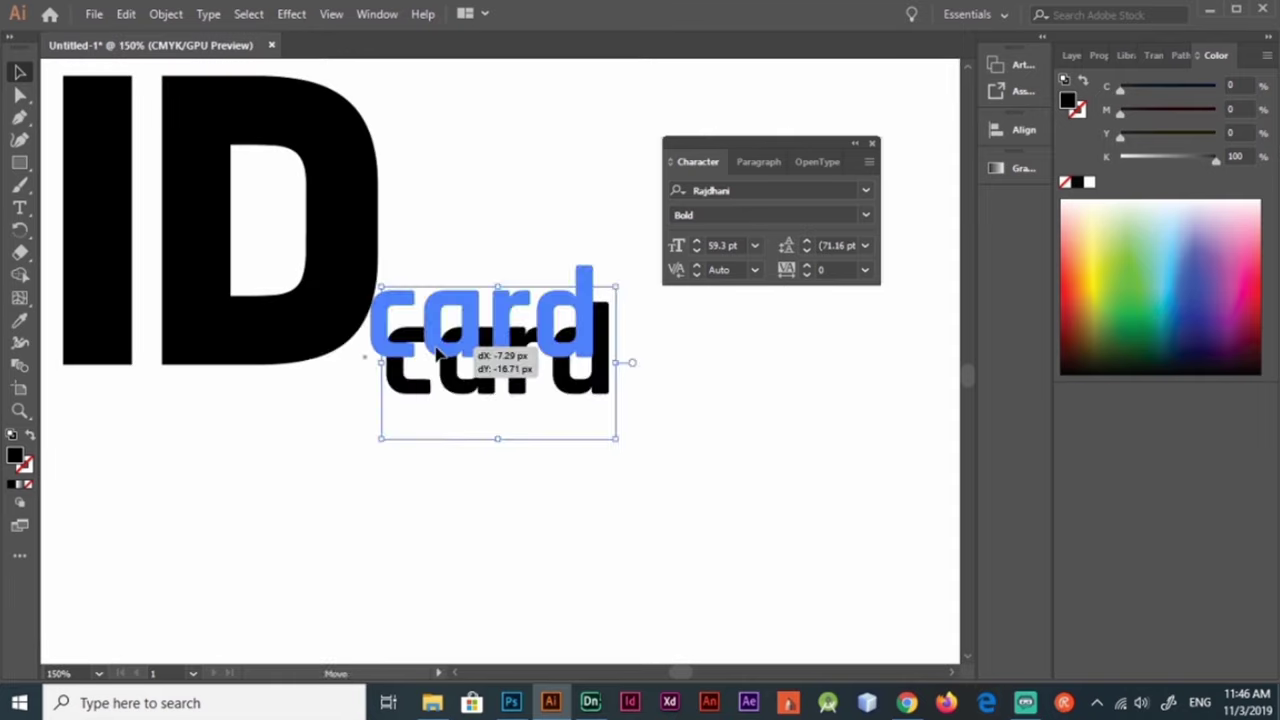
pyautogui.click(806, 265)
pyautogui.click(812, 162)
pyautogui.click(697, 161)
pyautogui.click(680, 353)
pyautogui.click(825, 269)
pyautogui.write('200')
pyautogui.press('Return')
# Step: Make the CARD text white at 46 pt
pyautogui.moveTo(500, 352)
pyautogui.mouseDown()
pyautogui.moveTo(460, 383)
pyautogui.moveTo(471, 337)
pyautogui.mouseUp()
pyautogui.click(720, 245)
pyautogui.write('35')
pyautogui.press('Return')
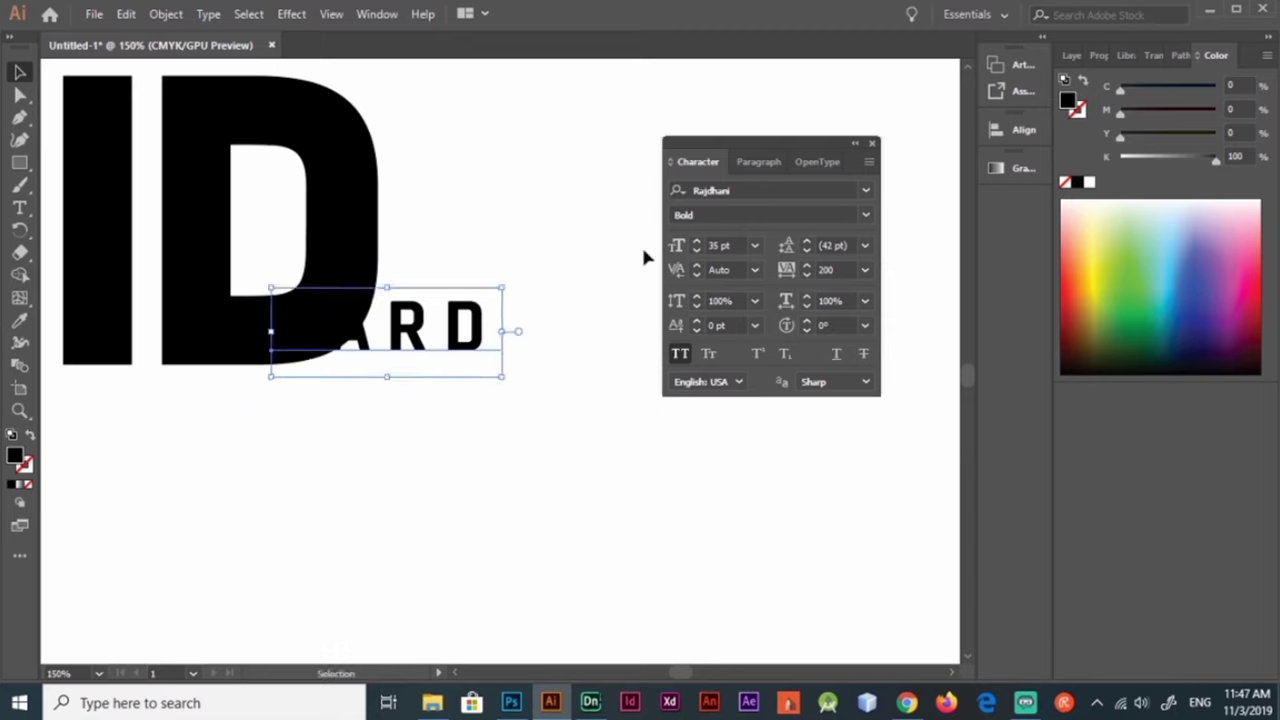
pyautogui.click(1089, 182)
pyautogui.click(697, 241)
pyautogui.click(697, 241)
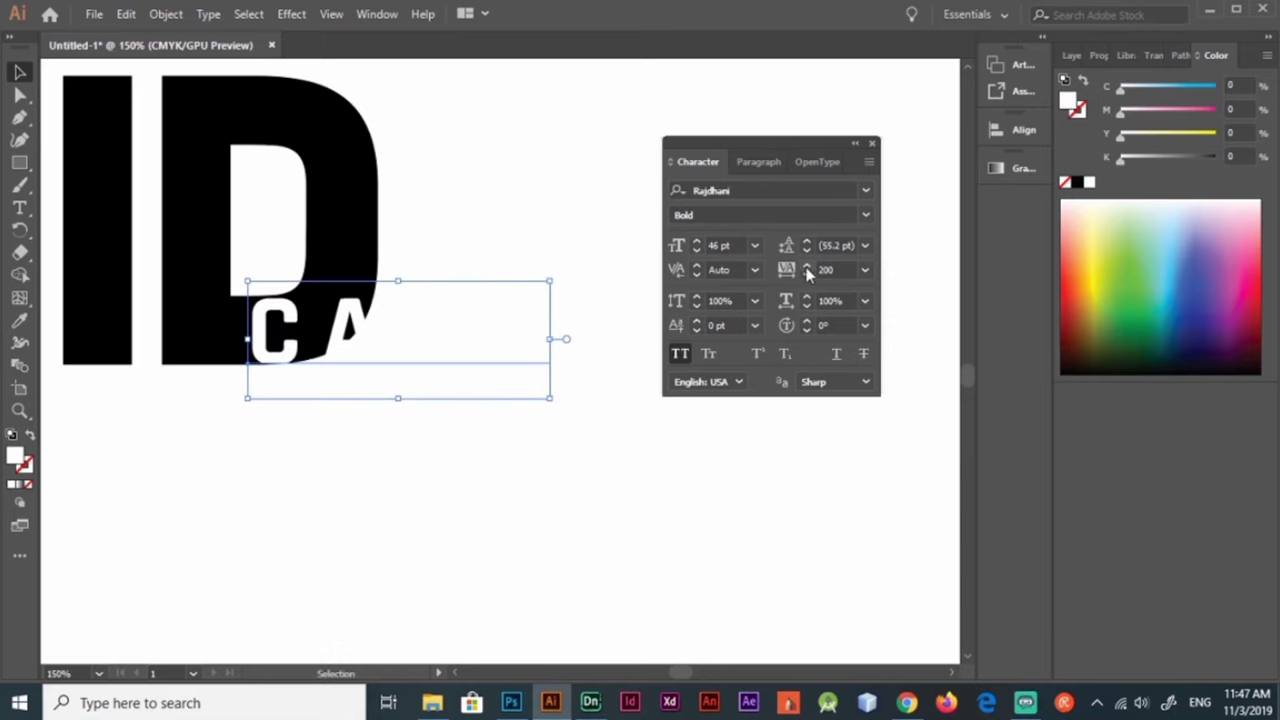
# Step: Widen CARD's tracking to 500 and line the row up across the base of ID
pyautogui.hotkey('shift', 'Right')
pyautogui.hotkey('shift', 'Right')
pyautogui.hotkey('shift', 'Right')
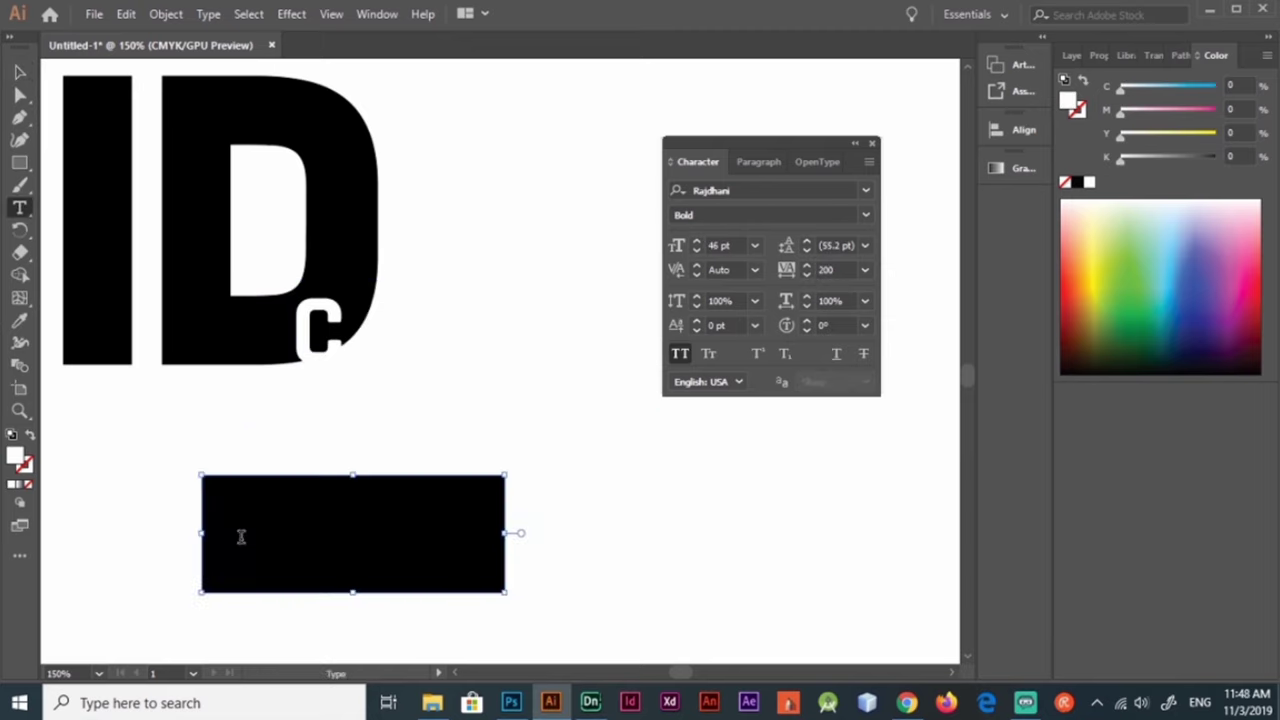
pyautogui.moveTo(320, 300); pyautogui.dragTo(388, 300)
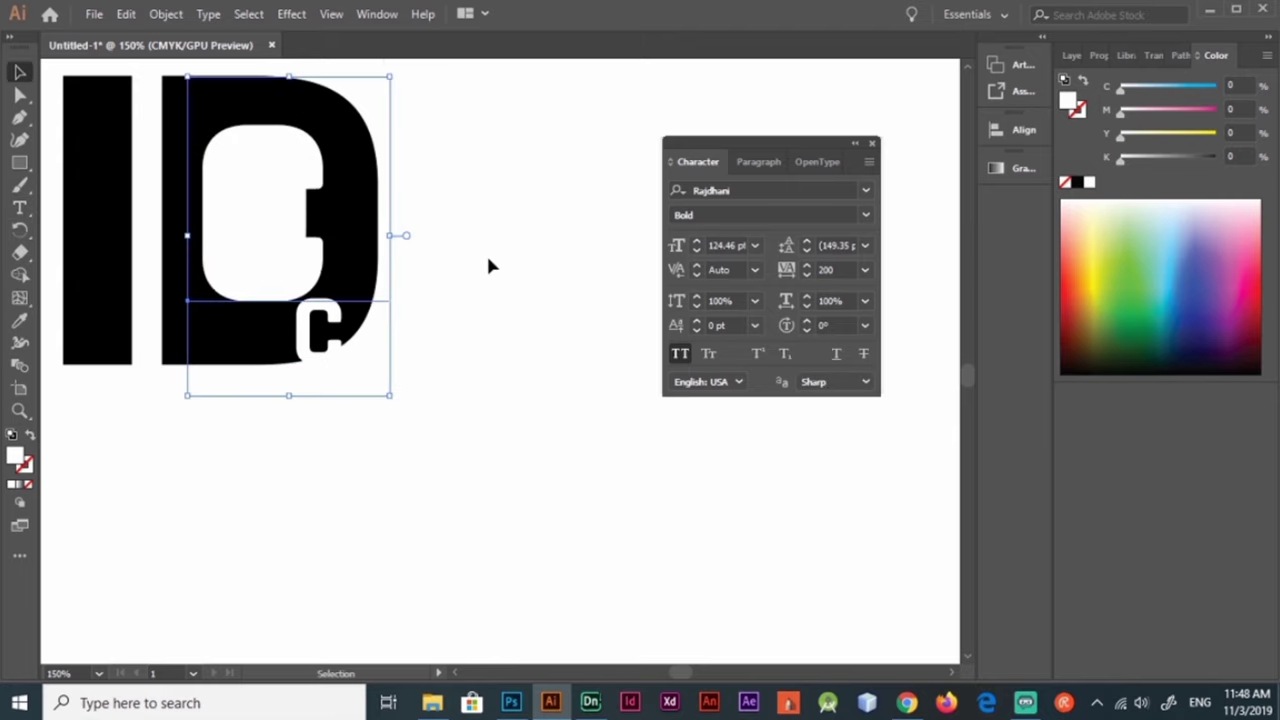
pyautogui.hotkey('ctrl', 'z')
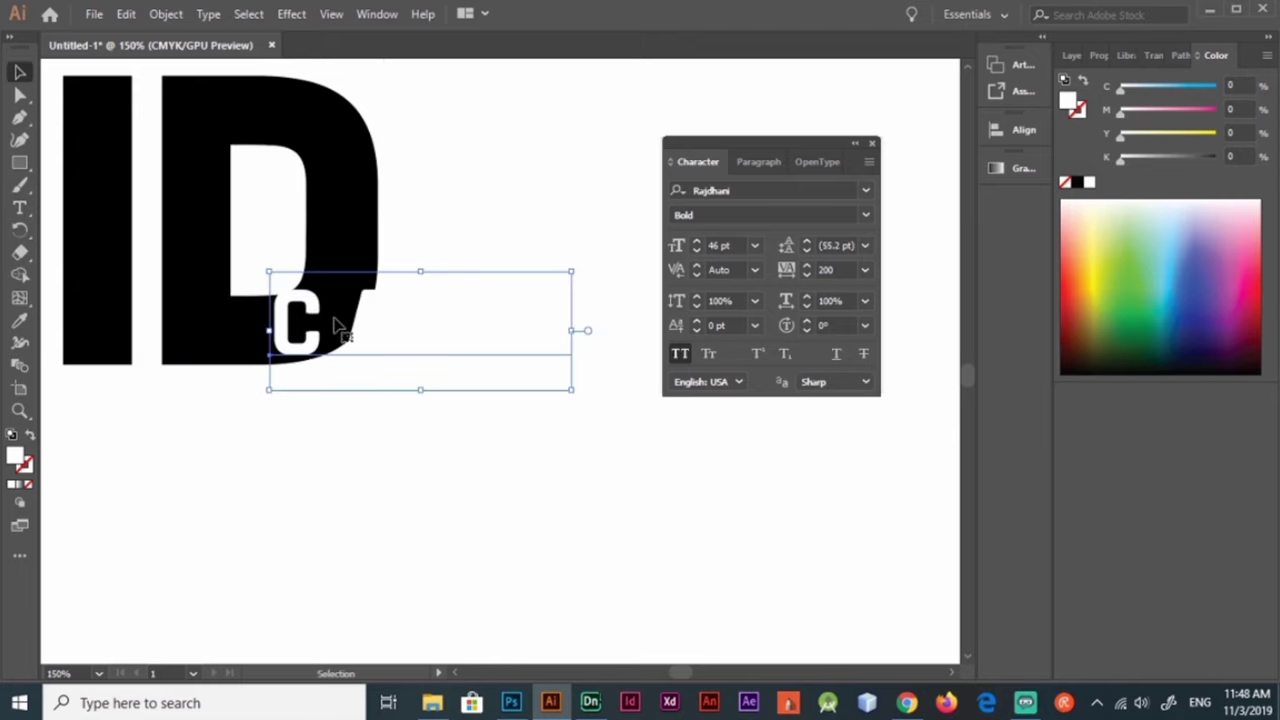
pyautogui.write('250')
pyautogui.write('350')
pyautogui.press('Return')
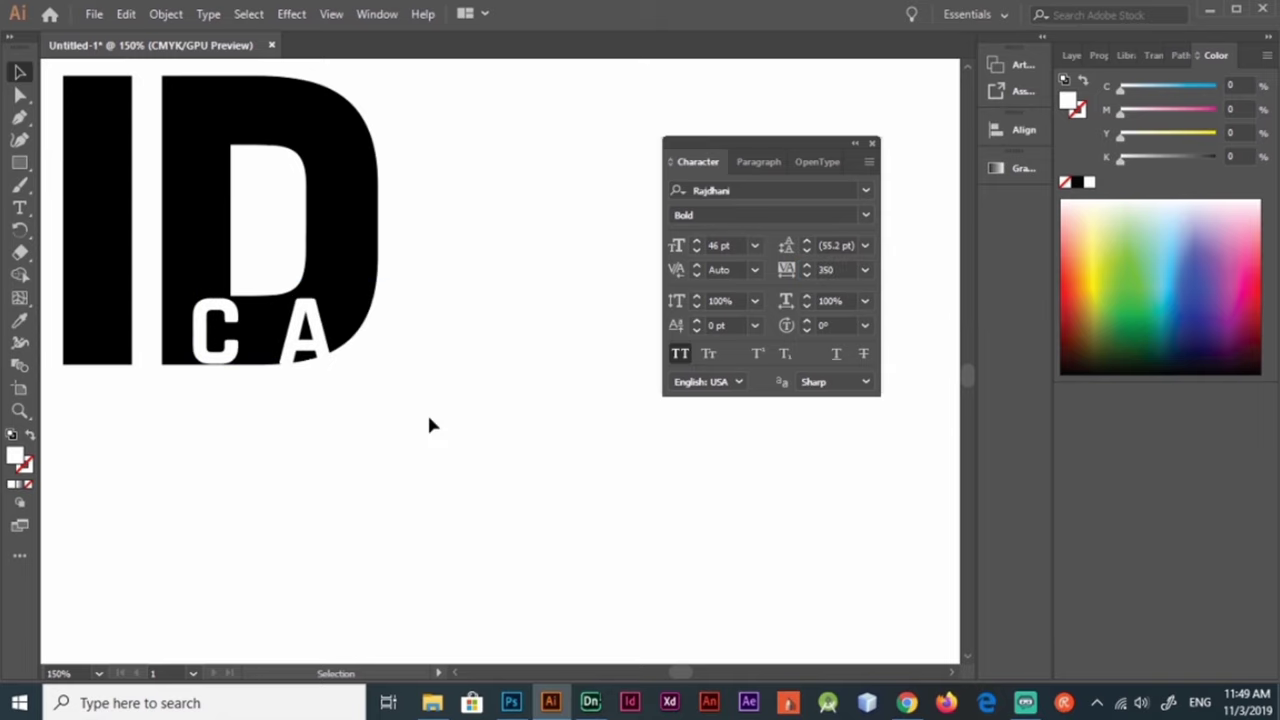
pyautogui.hotkey('ctrl', '-')
pyautogui.click(380, 368)
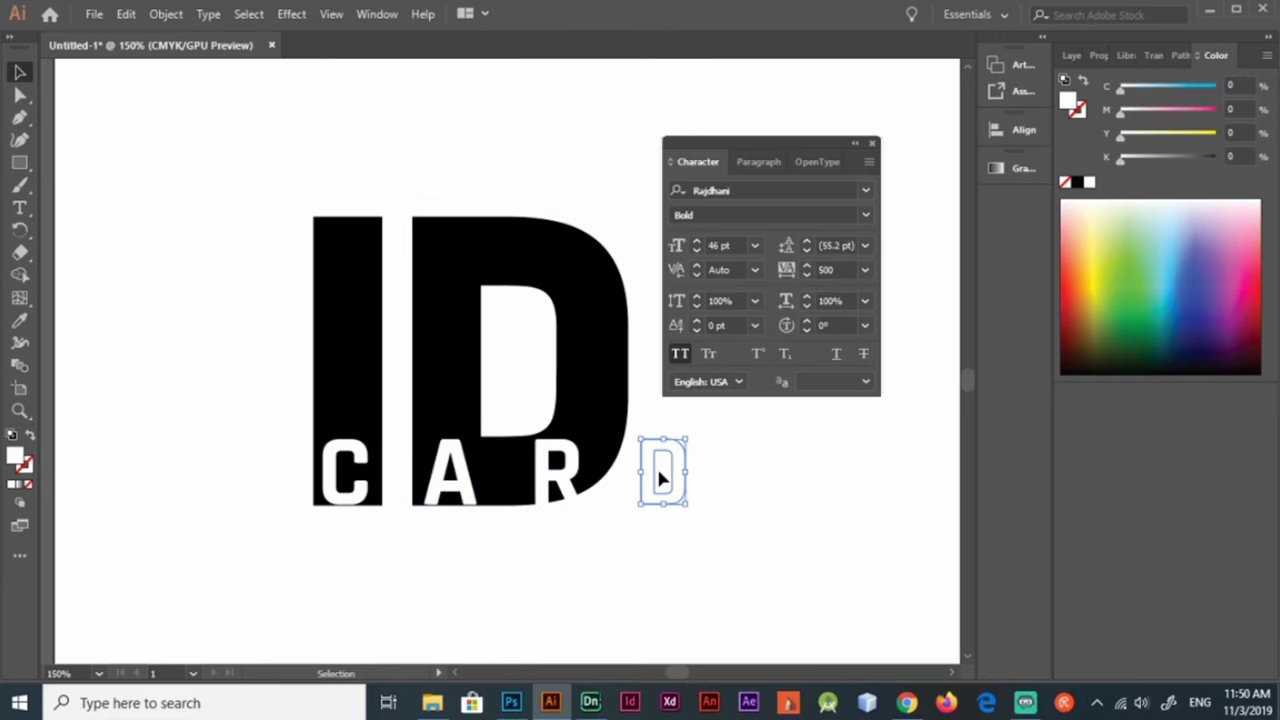
pyautogui.moveTo(660, 478); pyautogui.dragTo(563, 518)
pyautogui.moveTo(784, 584); pyautogui.dragTo(565, 497)
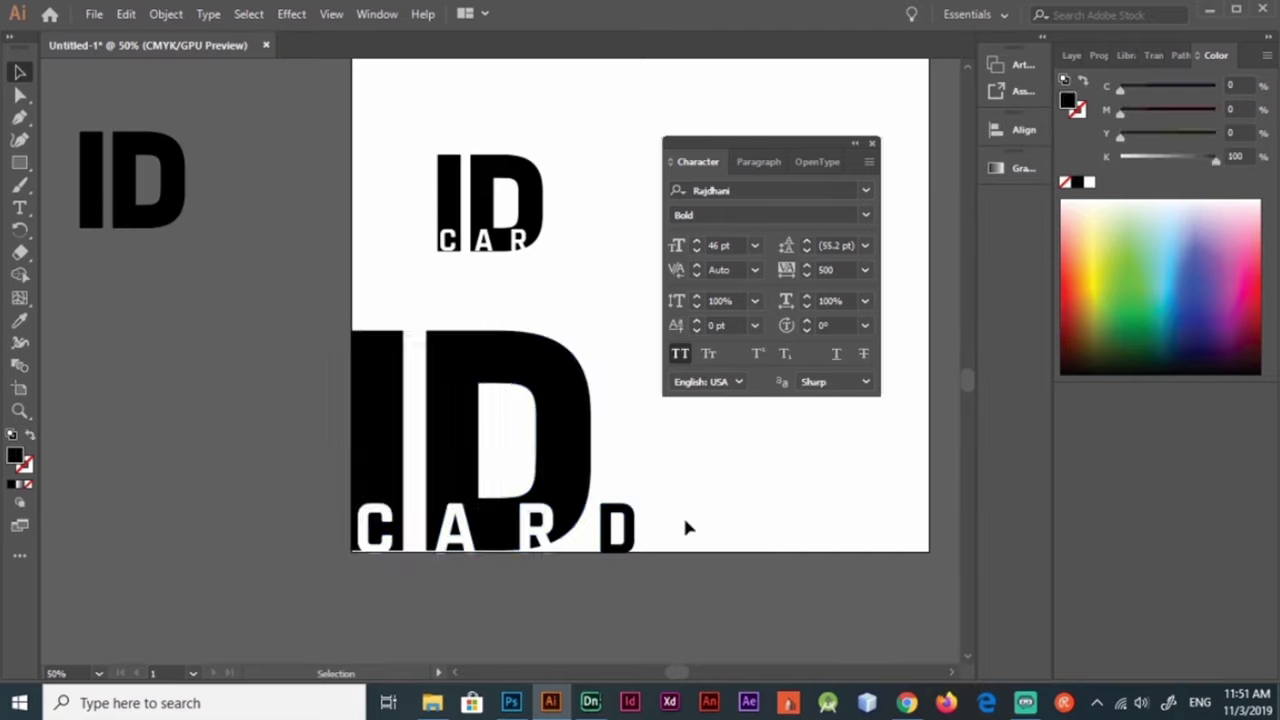
# Step: Enlarge the ID CARD group and move an ID copy to the artboard top
pyautogui.hotkey('ctrl', '0')
pyautogui.moveTo(497, 505)
pyautogui.mouseDown()
pyautogui.moveTo(596, 445)
pyautogui.moveTo(590, 420)
pyautogui.mouseUp()
pyautogui.moveTo(366, 437); pyautogui.dragTo(130, 295)
pyautogui.click(832, 167)
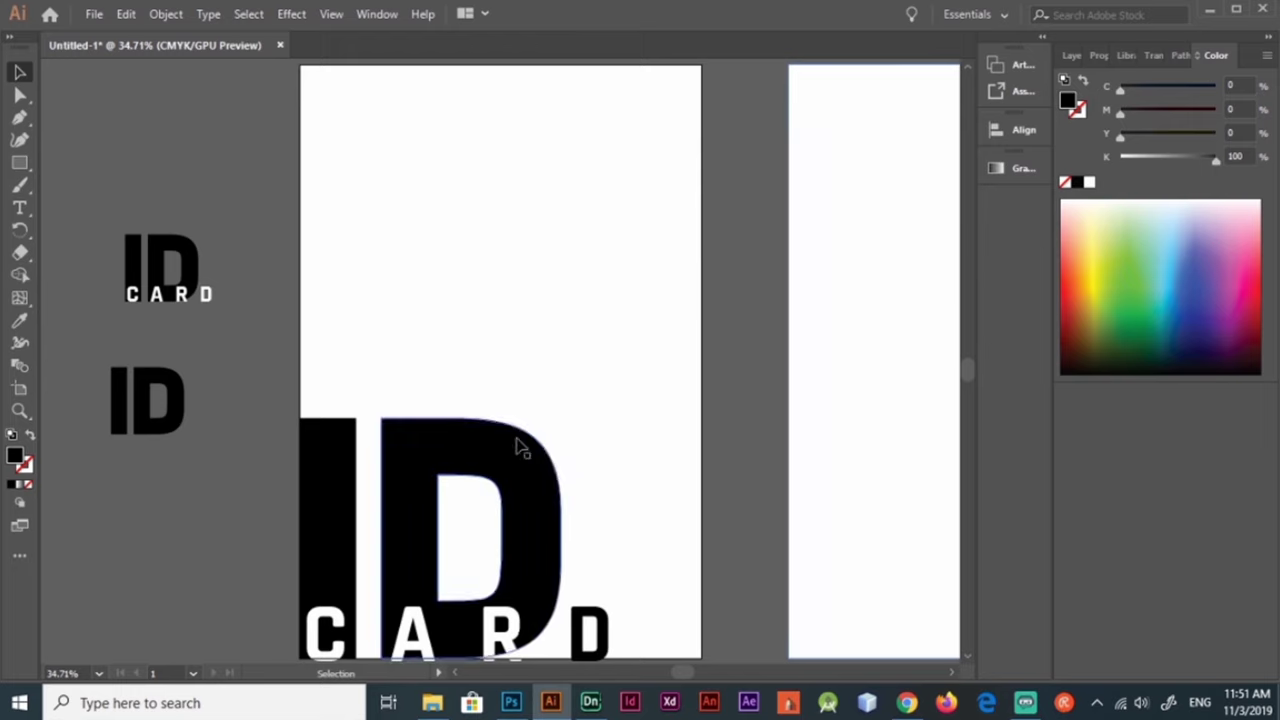
pyautogui.keyDown('alt'); pyautogui.moveTo(519, 447); pyautogui.dragTo(689, 268); pyautogui.keyUp('alt')
pyautogui.hotkey('ctrl', '-')
pyautogui.hotkey('ctrl', '-')
pyautogui.hotkey('ctrl', '-')
# Step: Move the I and a horizontally mirrored D onto the pasteboard
pyautogui.moveTo(549, 358); pyautogui.dragTo(370, 206)
pyautogui.click(1013, 132)
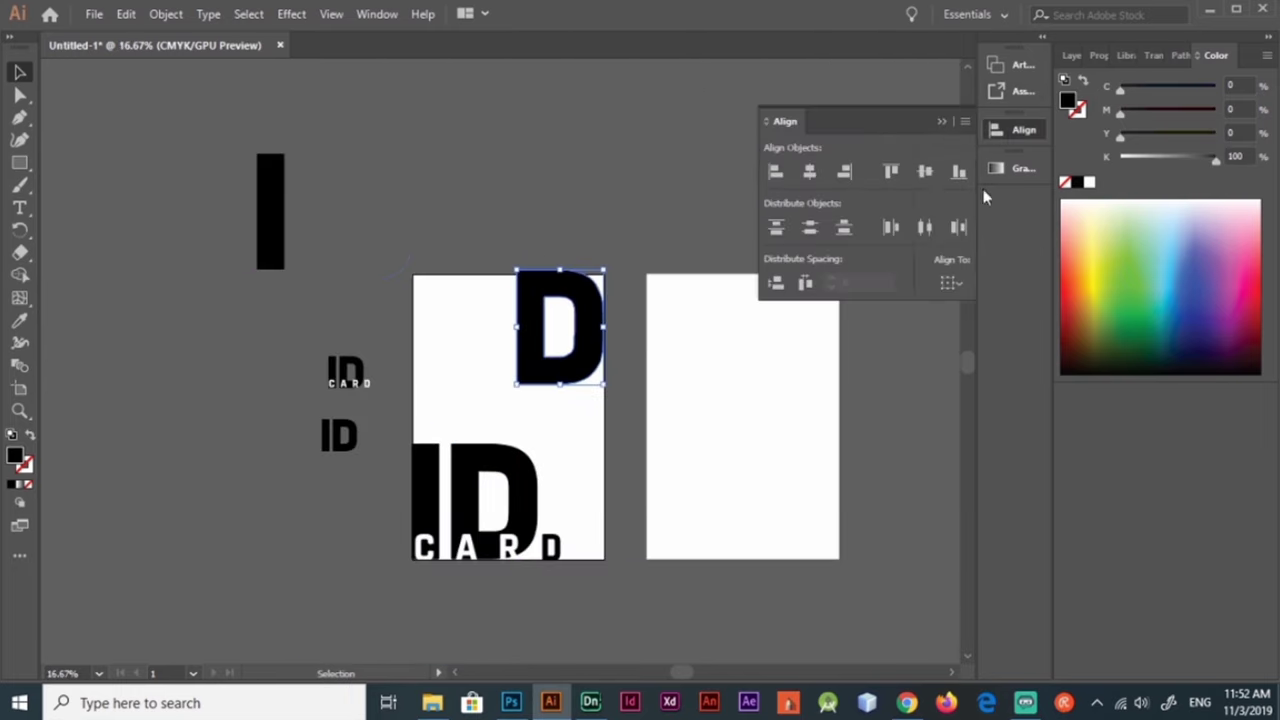
pyautogui.click(625, 317)
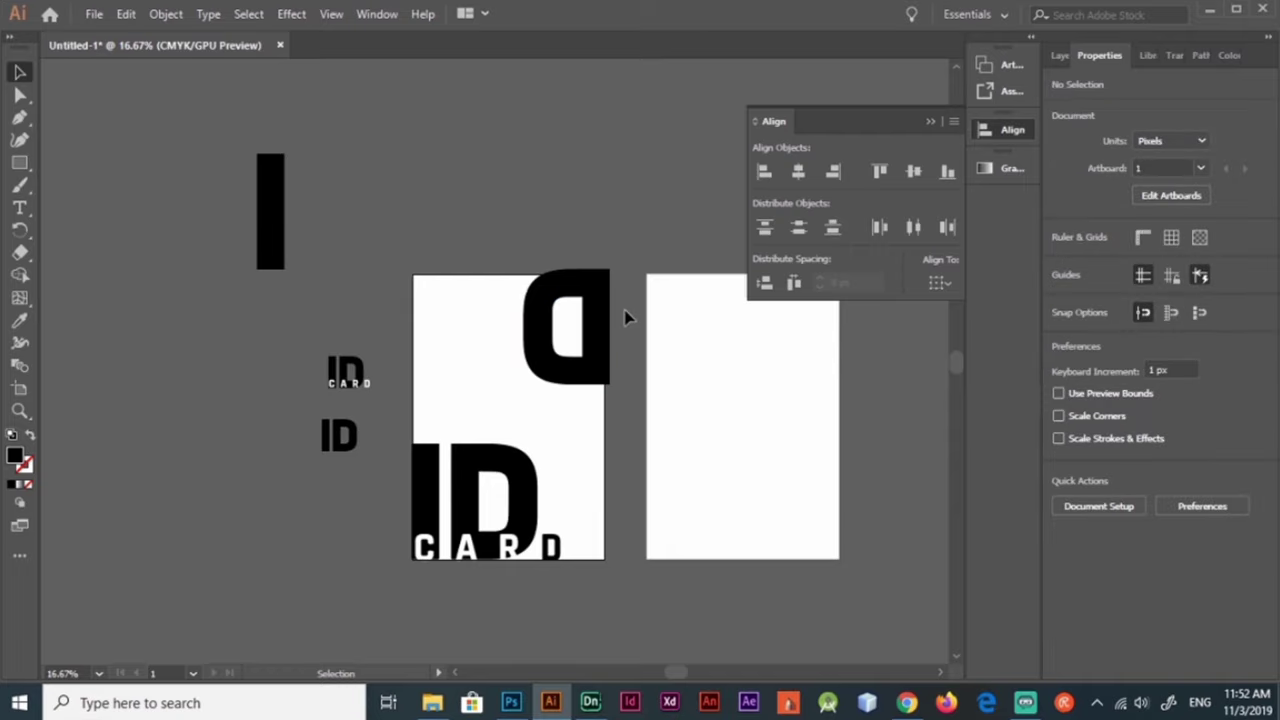
pyautogui.moveTo(595, 325); pyautogui.dragTo(455, 162)
# Step: Center the tagline on the artboard and set it to Rajdhani Light
pyautogui.click(490, 384)
pyautogui.press('i')
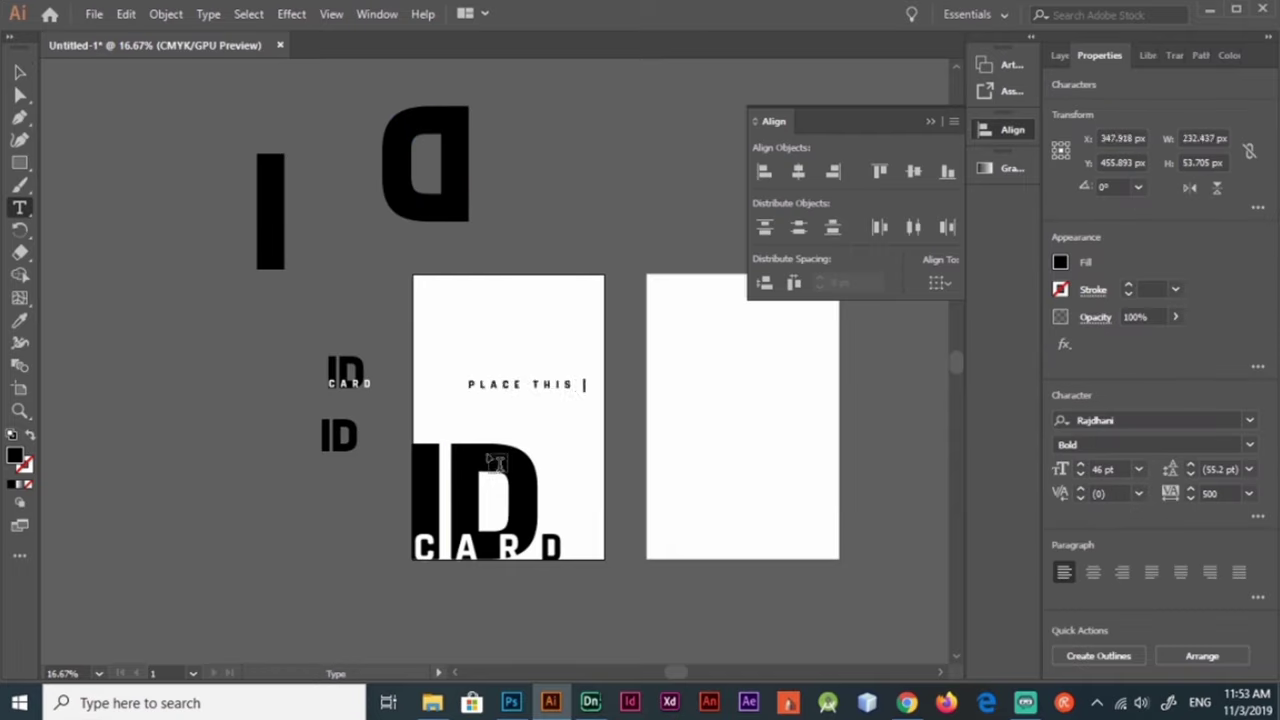
pyautogui.press('Escape')
pyautogui.click(940, 284)
pyautogui.click(986, 346)
pyautogui.hotkey('ctrl', 'shift', 'c')
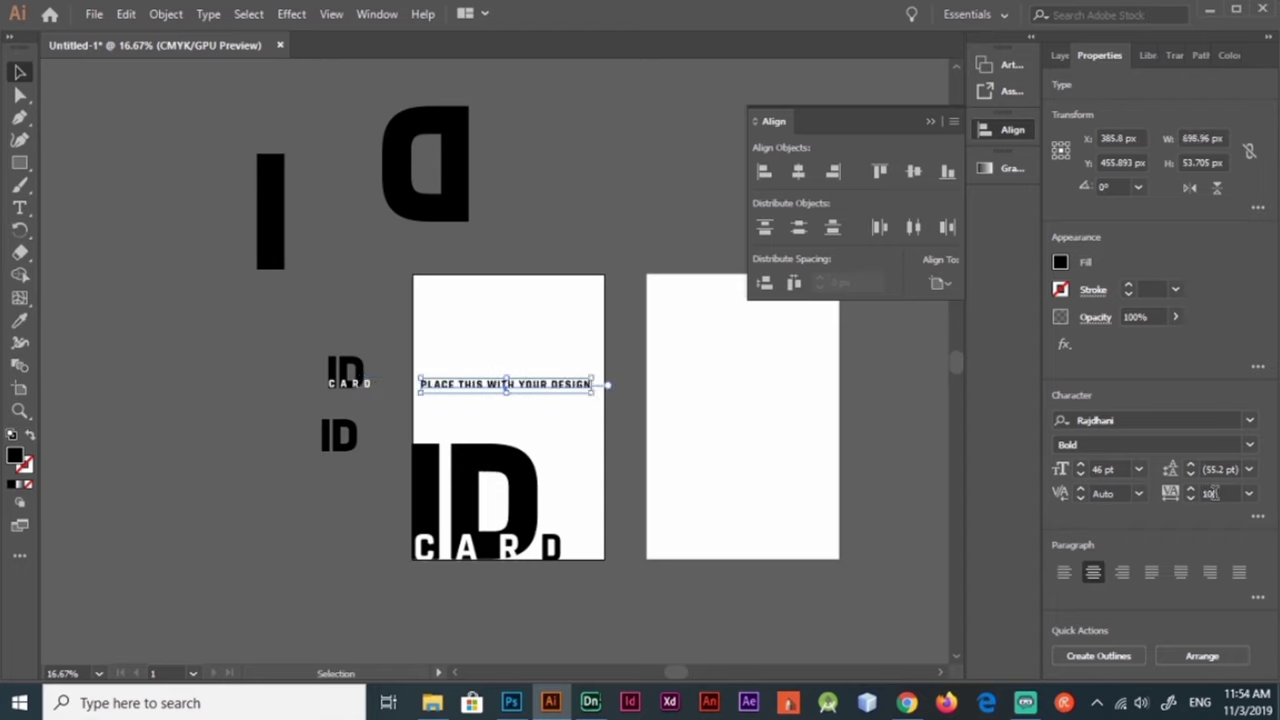
pyautogui.click(1249, 444)
pyautogui.click(1086, 463)
# Step: Stand the tall I bar at the top-left edge, stretched down to just above the ID
pyautogui.click(608, 477)
pyautogui.moveTo(270, 210); pyautogui.dragTo(425, 330)
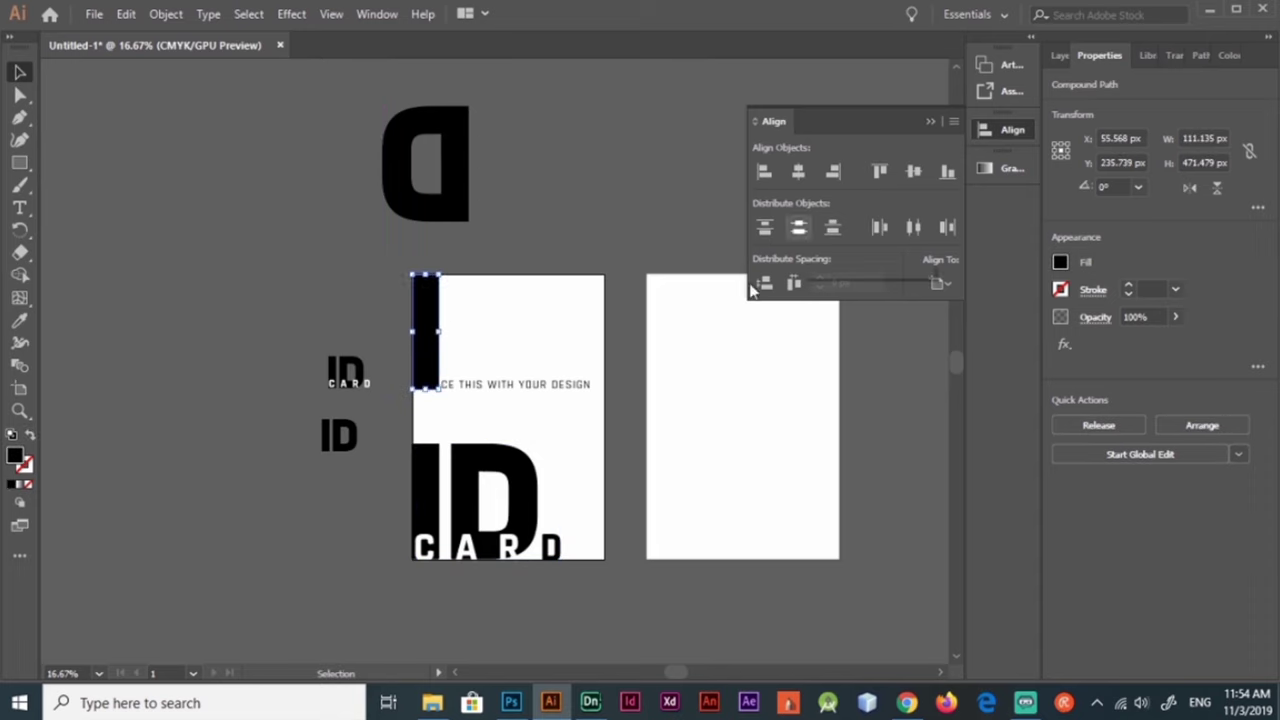
pyautogui.moveTo(427, 432); pyautogui.dragTo(427, 440)
pyautogui.click(377, 444)
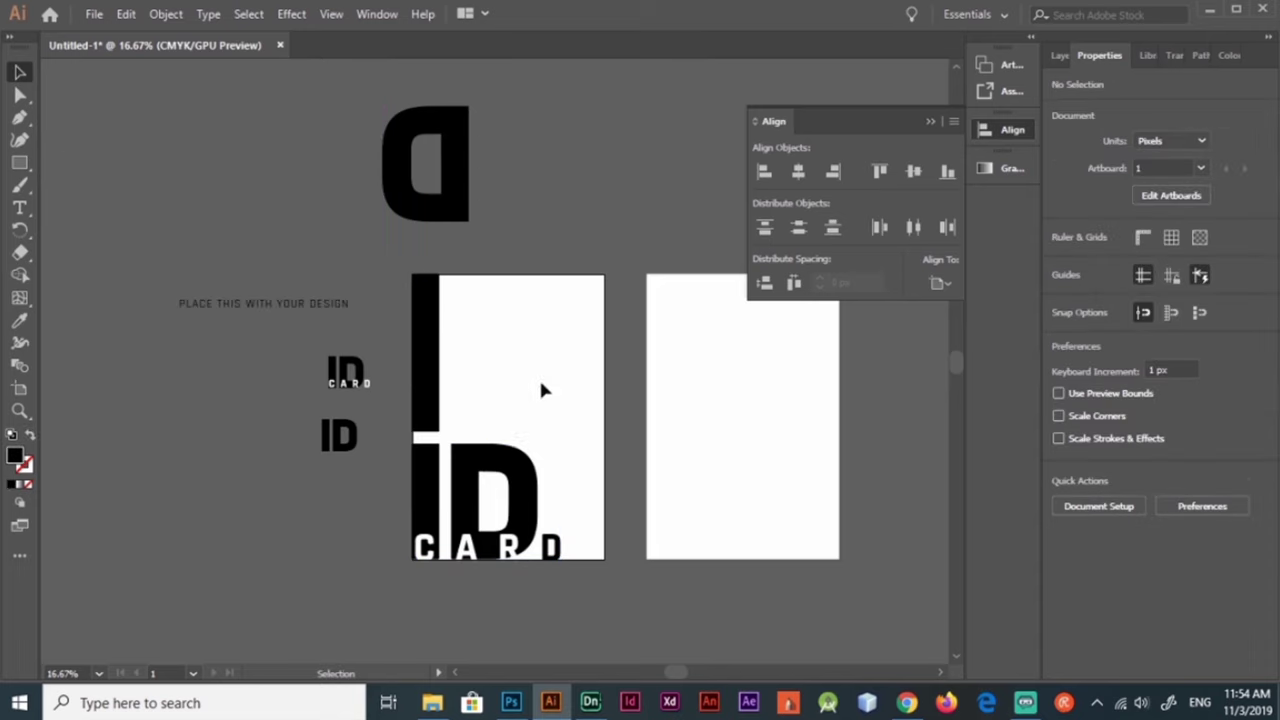
# Step: Draw a circle on the artboard's top edge with its fill set to None
pyautogui.click(19, 162)
pyautogui.click(103, 185)
pyautogui.moveTo(451, 237); pyautogui.dragTo(634, 420)
pyautogui.press('v')
pyautogui.moveTo(545, 300); pyautogui.dragTo(606, 280)
pyautogui.hotkey('shift', 'x')
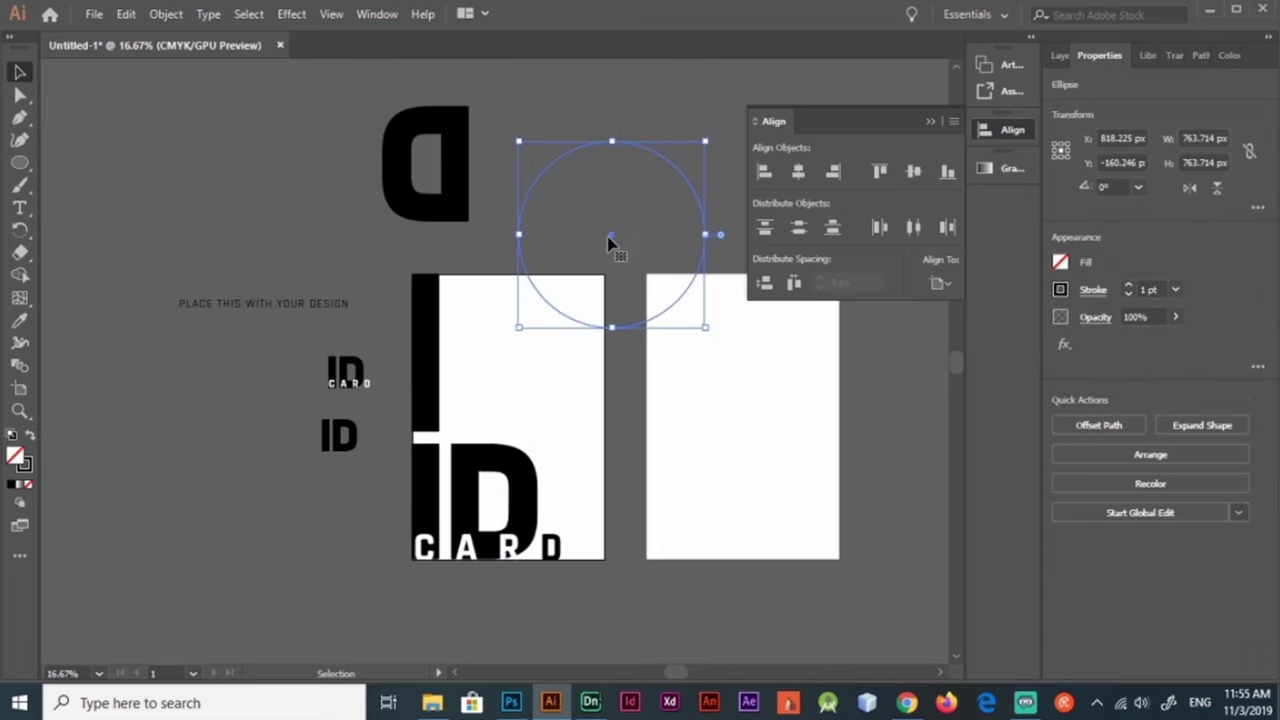
# Step: Fill the circle with a linear purple-orange-yellow gradient angled at 45°
pyautogui.click(19, 484)
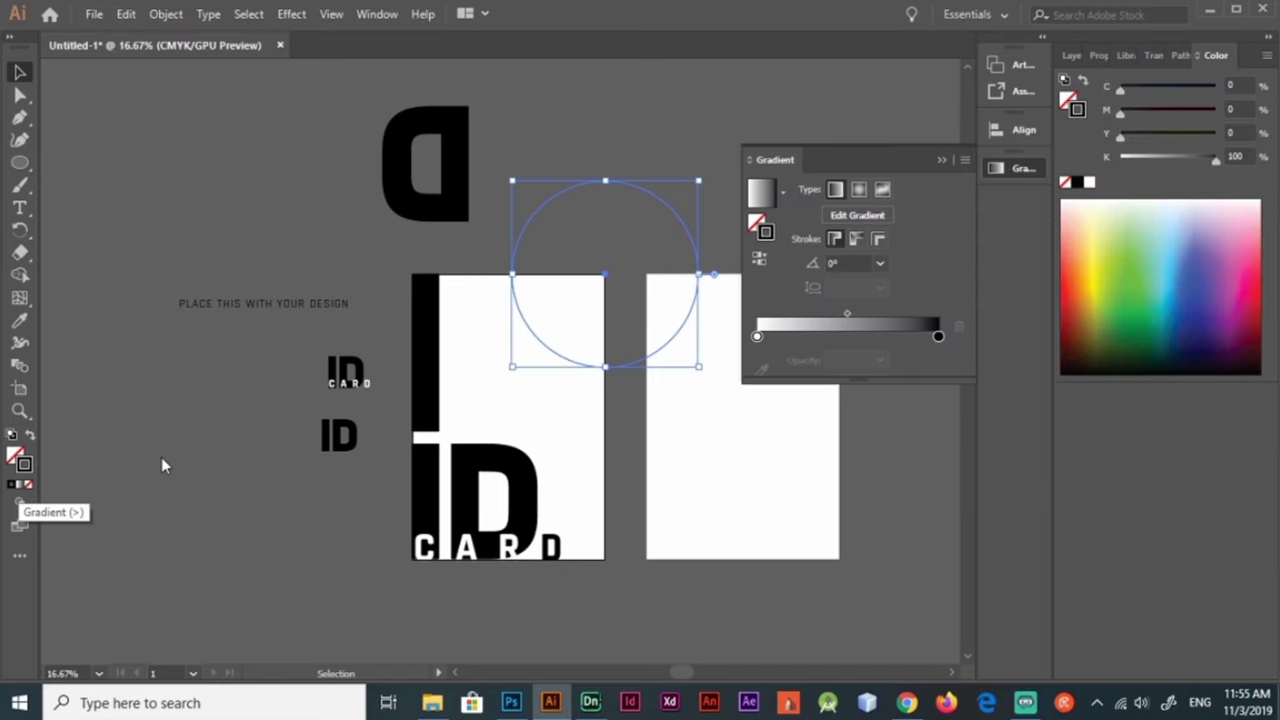
pyautogui.click(818, 330)
pyautogui.click(757, 336)
pyautogui.doubleClick(758, 336)
pyautogui.click(841, 405)
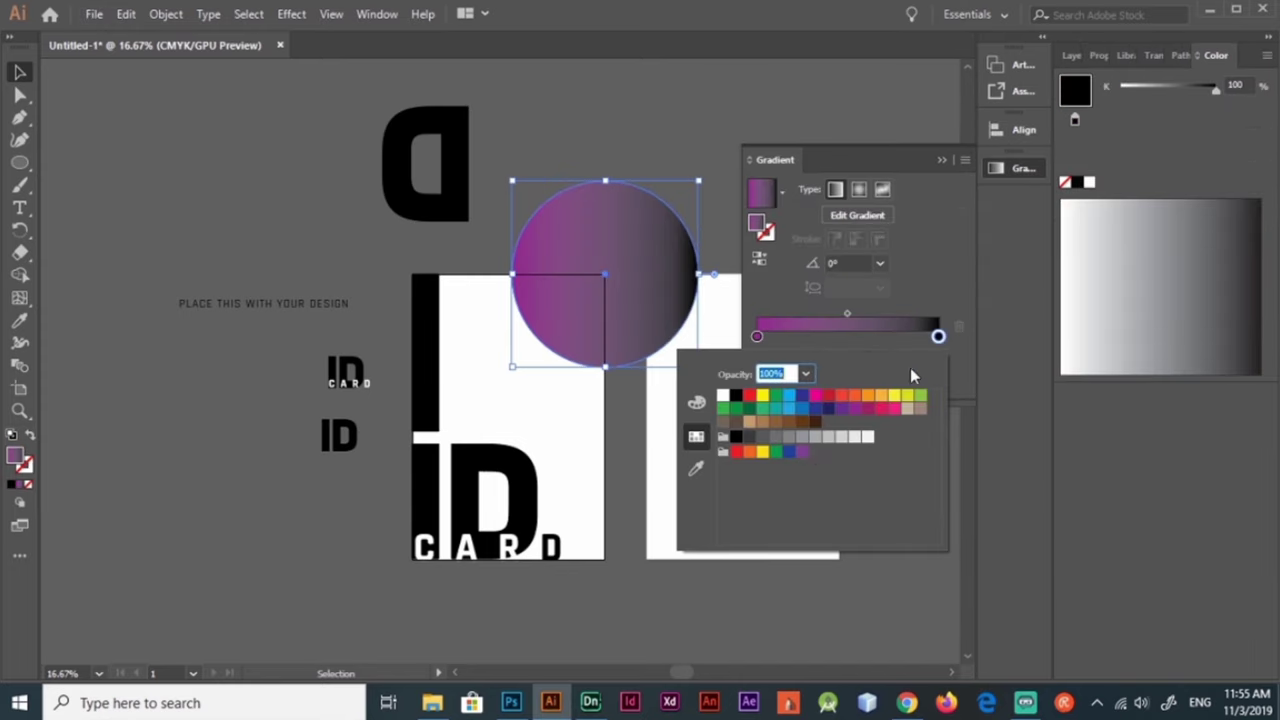
pyautogui.click(776, 452)
pyautogui.doubleClick(848, 337)
pyautogui.click(749, 452)
pyautogui.doubleClick(938, 336)
pyautogui.click(749, 452)
pyautogui.click(762, 452)
pyautogui.click(845, 262)
pyautogui.write('45')
pyautogui.press('Return')
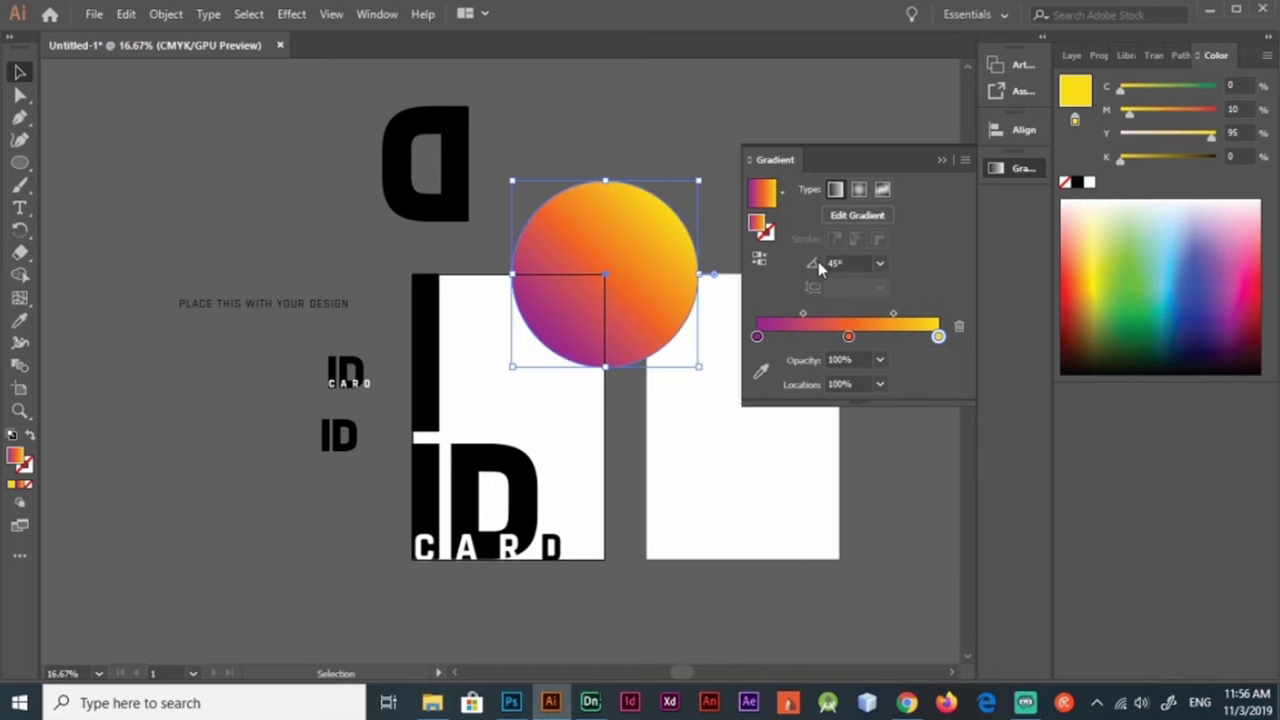
# Step: Duplicate the circle overlapping on its left and give the right circle a drop shadow
pyautogui.click(630, 291)
pyautogui.keyDown('alt'); pyautogui.moveTo(628, 322); pyautogui.dragTo(532, 311); pyautogui.keyUp('alt')
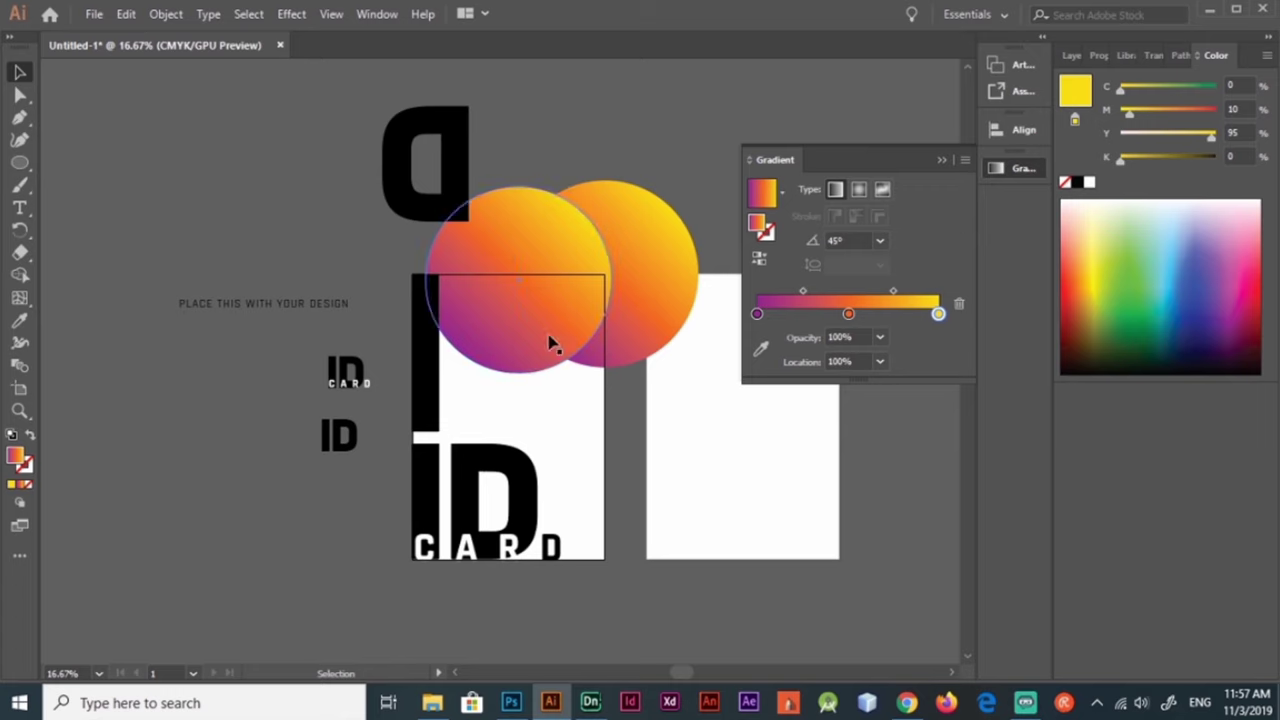
pyautogui.click(589, 334)
pyautogui.click(291, 14)
pyautogui.moveTo(319, 419)
pyautogui.click(540, 242)
pyautogui.click(727, 398)
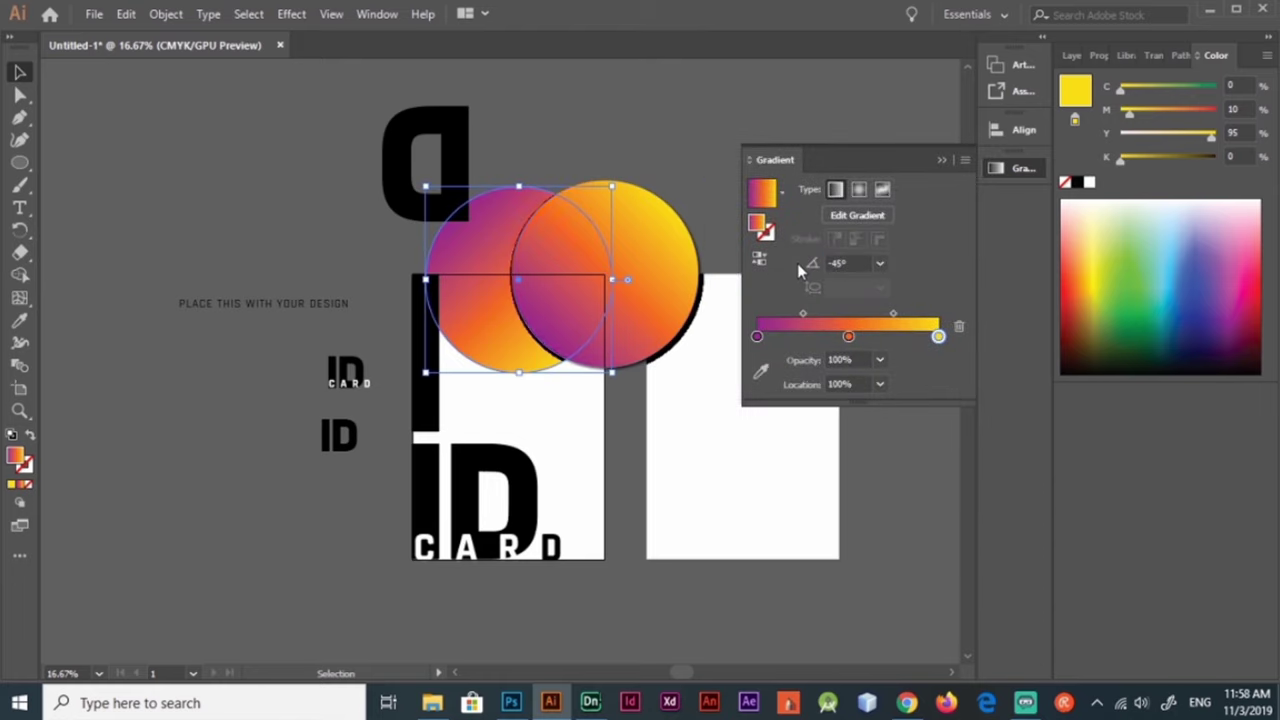
# Step: Set the left copy's gradient to -45° and select the bar and left circle with Shape Builder
pyautogui.press('Return')
pyautogui.hotkey('ctrl', '=')
pyautogui.scroll(2, 948, 189)
pyautogui.hotkey('ctrl', '-')
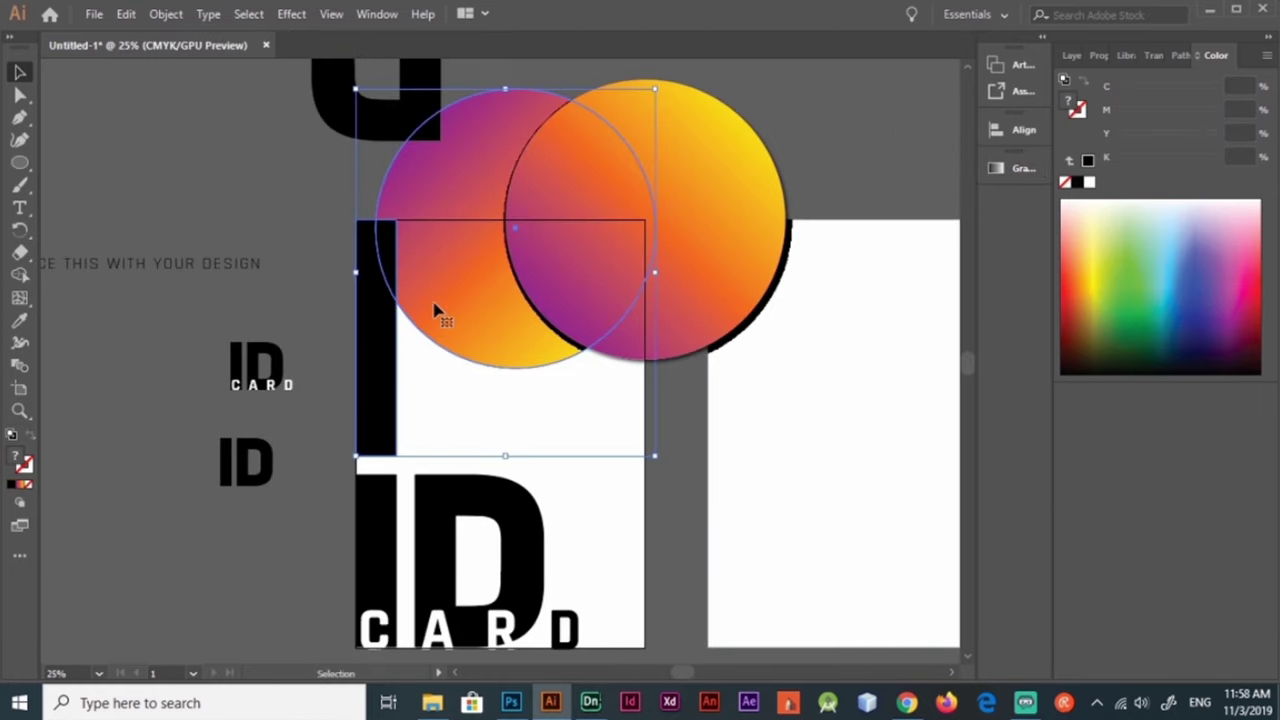
pyautogui.hotkey('shift', 'm')
pyautogui.moveTo(392, 232); pyautogui.dragTo(406, 371)
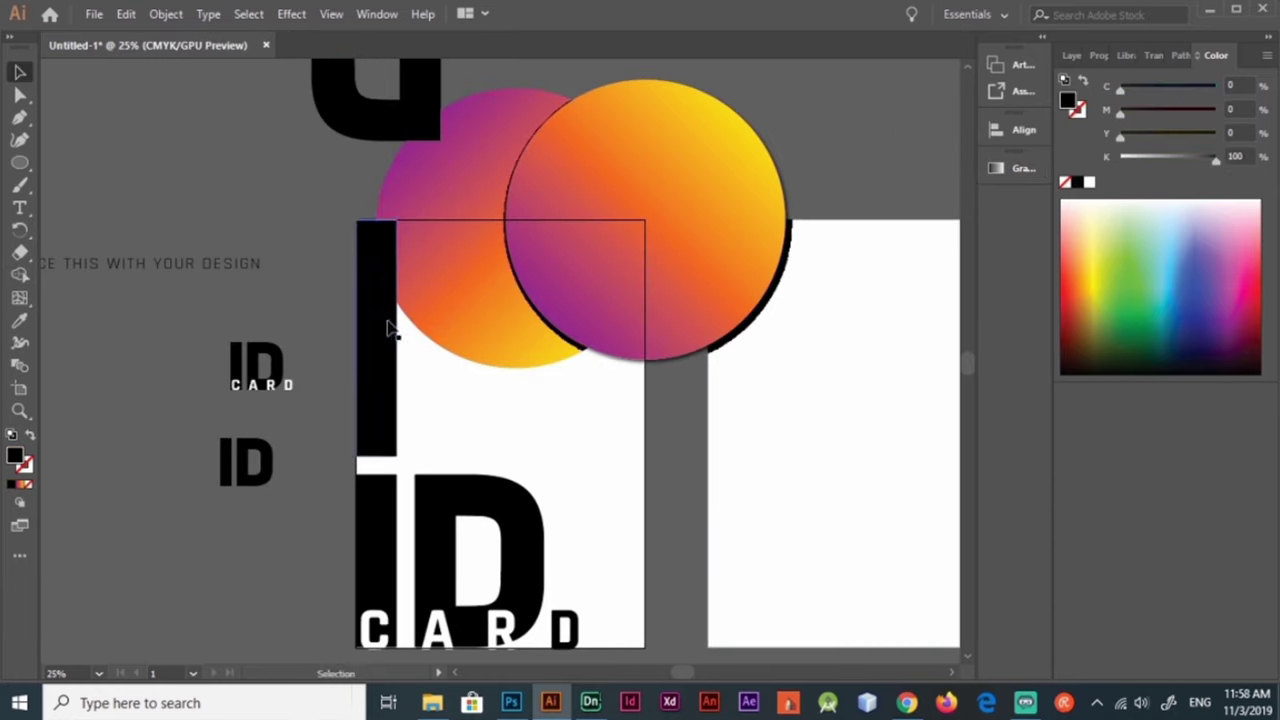
pyautogui.hotkey('shift', 'm')
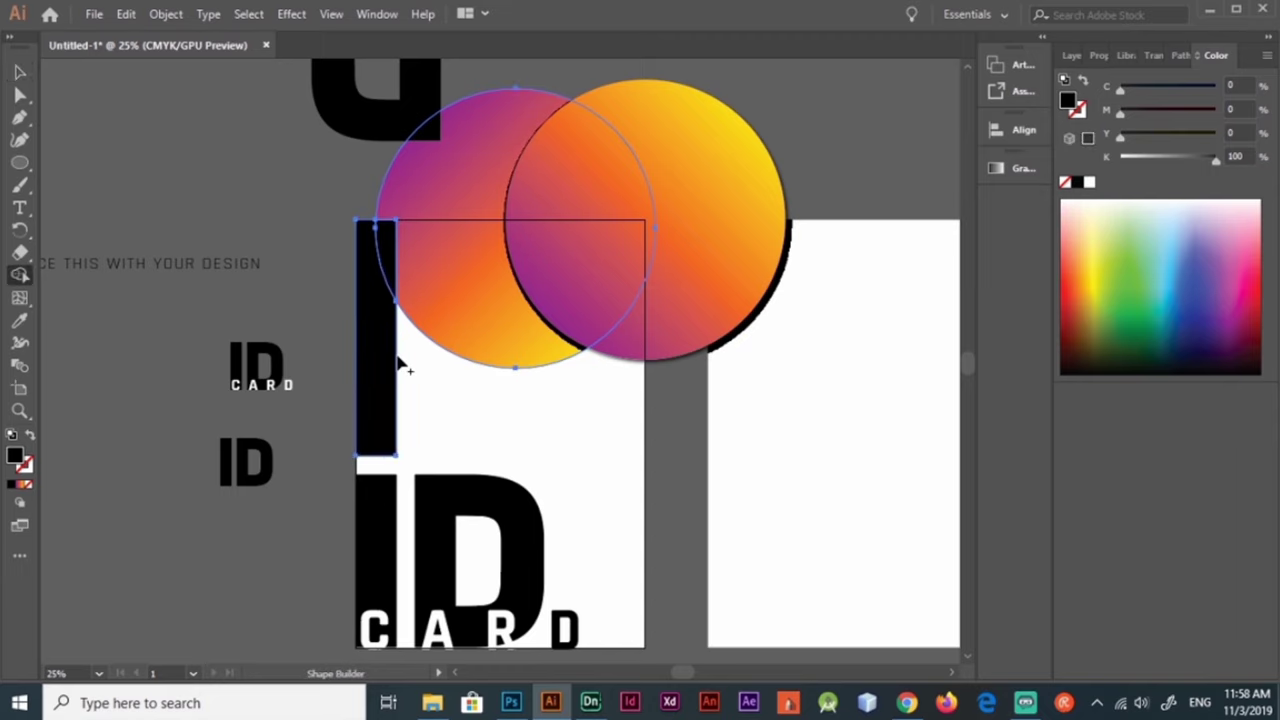
# Step: Give the left circle an 11 pt white stroke
pyautogui.press('v')
pyautogui.click(406, 347)
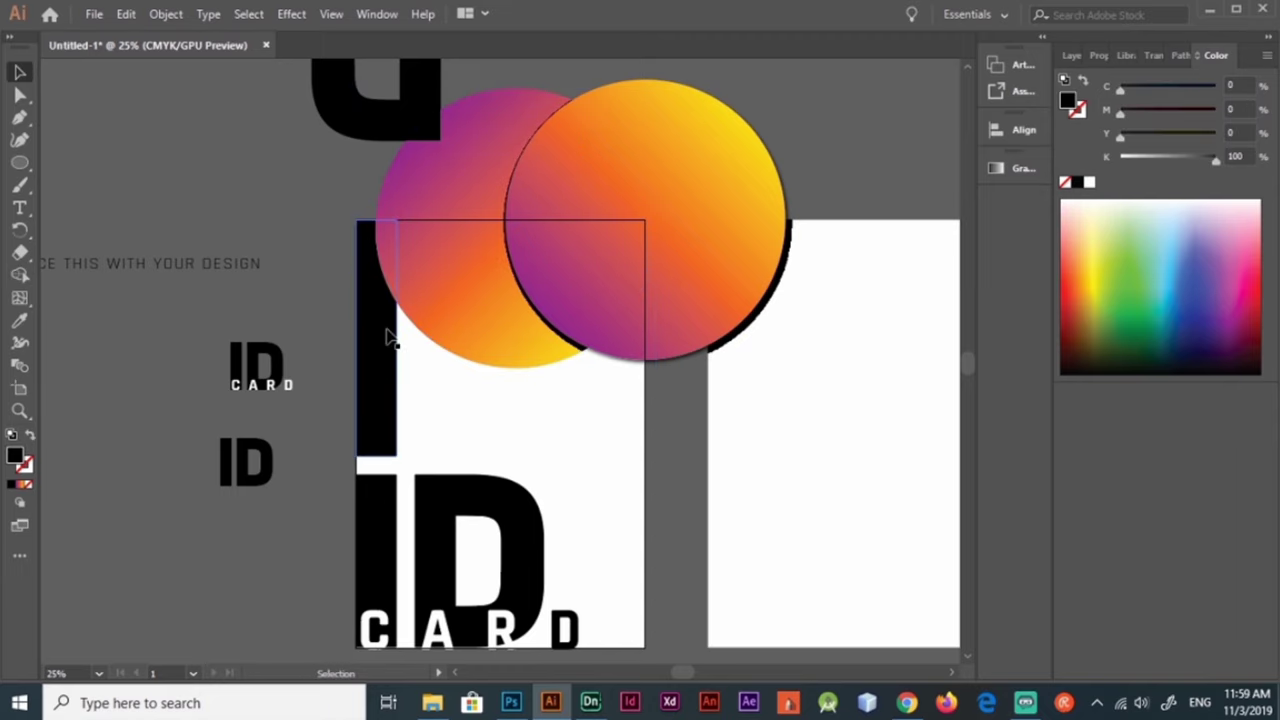
pyautogui.click(447, 307)
pyautogui.doubleClick(24, 464)
pyautogui.click(1066, 177)
pyautogui.click(1099, 55)
pyautogui.click(1089, 290)
pyautogui.click(689, 424)
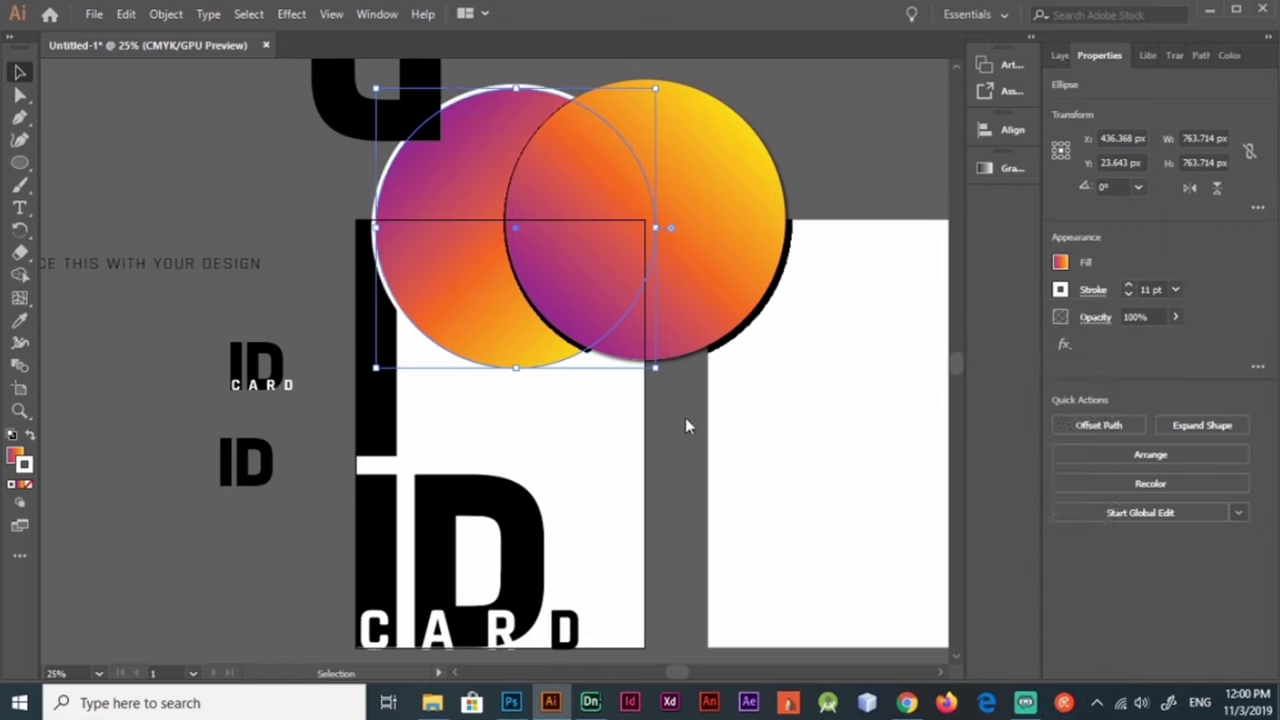
# Step: Rotate the circles slightly and eyedrop their gradient onto the big ID and the I bar
pyautogui.moveTo(674, 309); pyautogui.dragTo(765, 310)
pyautogui.click(668, 436)
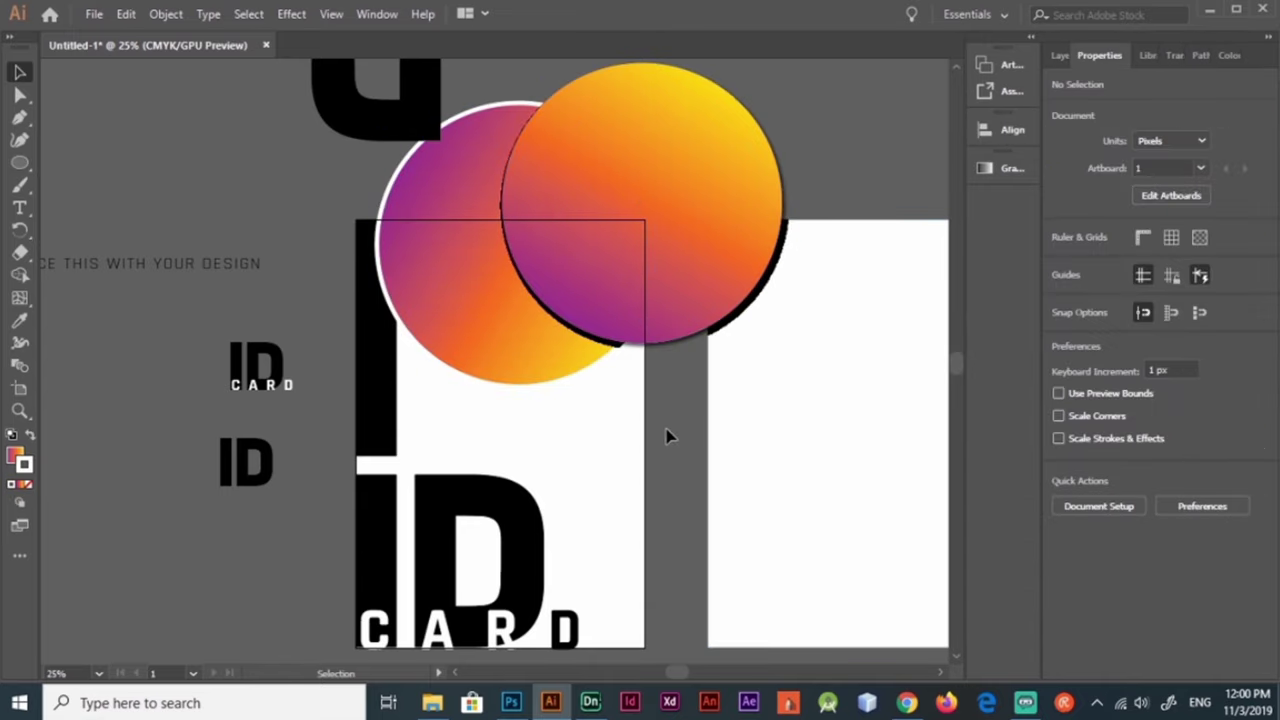
pyautogui.click(480, 530)
pyautogui.press('i')
pyautogui.click(663, 237)
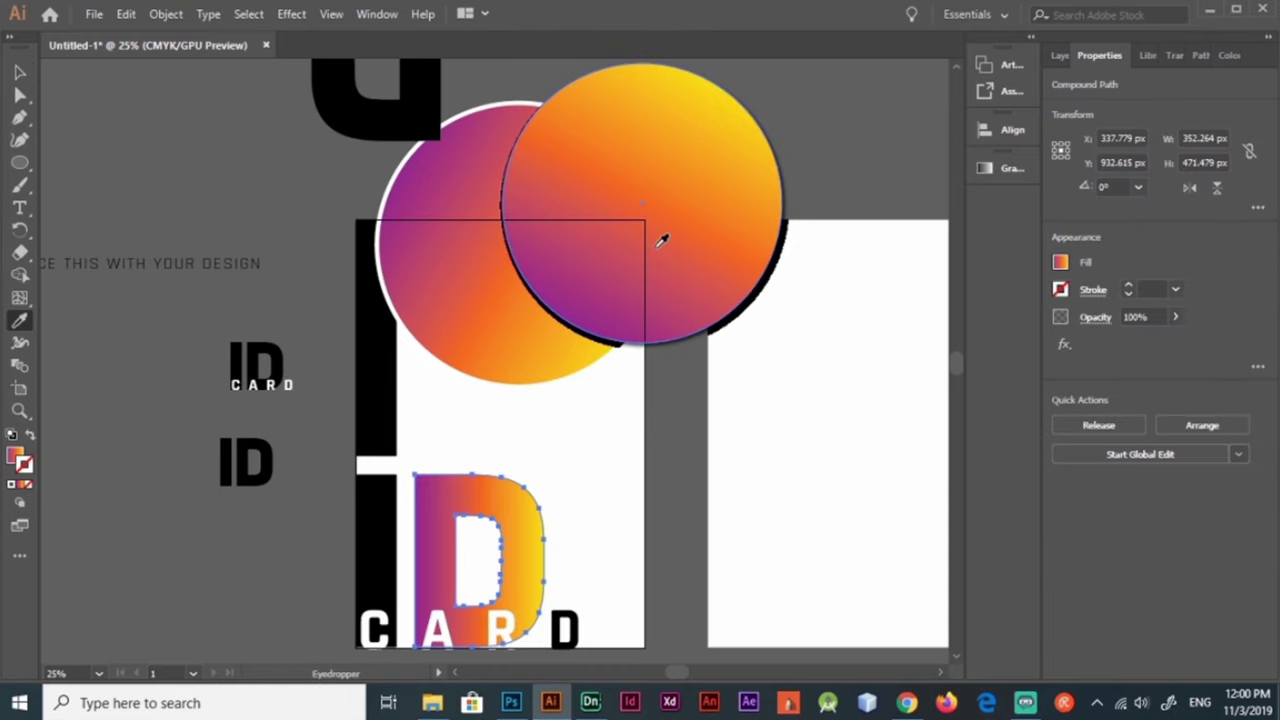
pyautogui.click(673, 527)
pyautogui.keyDown('alt'); pyautogui.scroll(2, 673, 527); pyautogui.keyUp('alt')
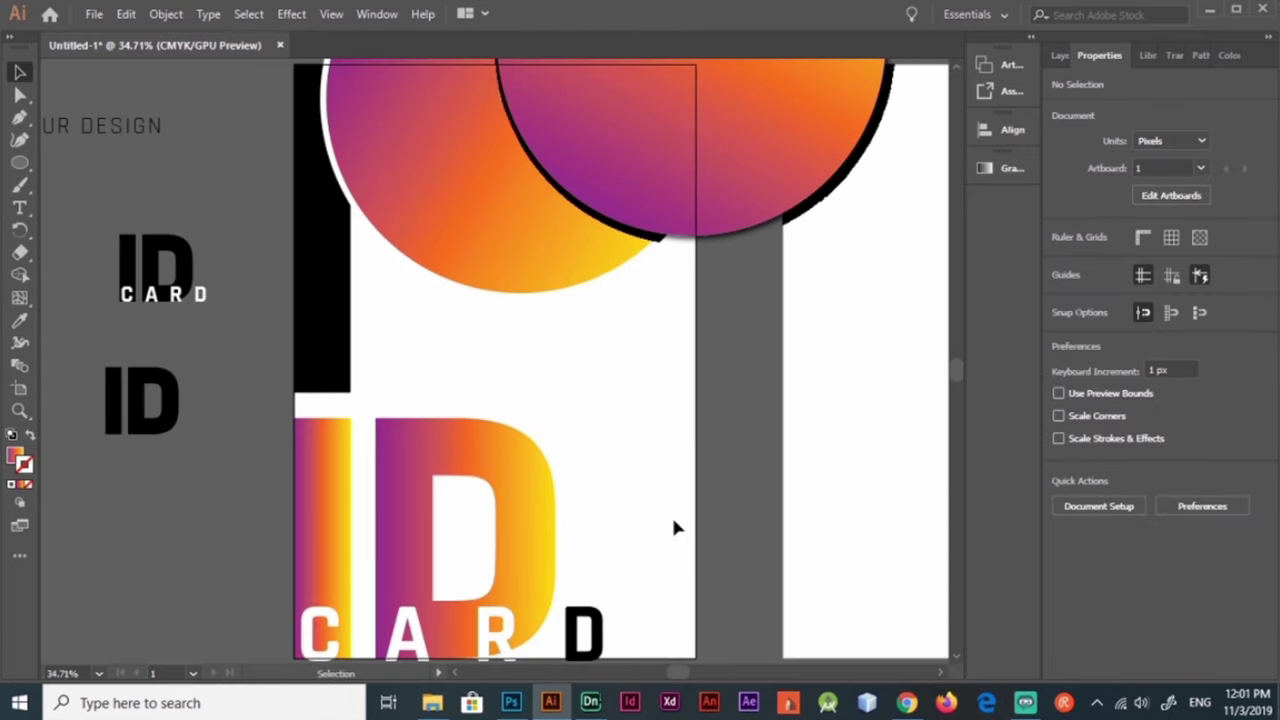
pyautogui.click(318, 333)
# Step: Select all the CARD letters and set their fill to black
pyautogui.click(598, 635)
pyautogui.hotkey('ctrl', 'z')
pyautogui.click(408, 635)
pyautogui.moveTo(966, 212); pyautogui.dragTo(978, 212)
pyautogui.click(1099, 55)
pyautogui.click(1090, 288)
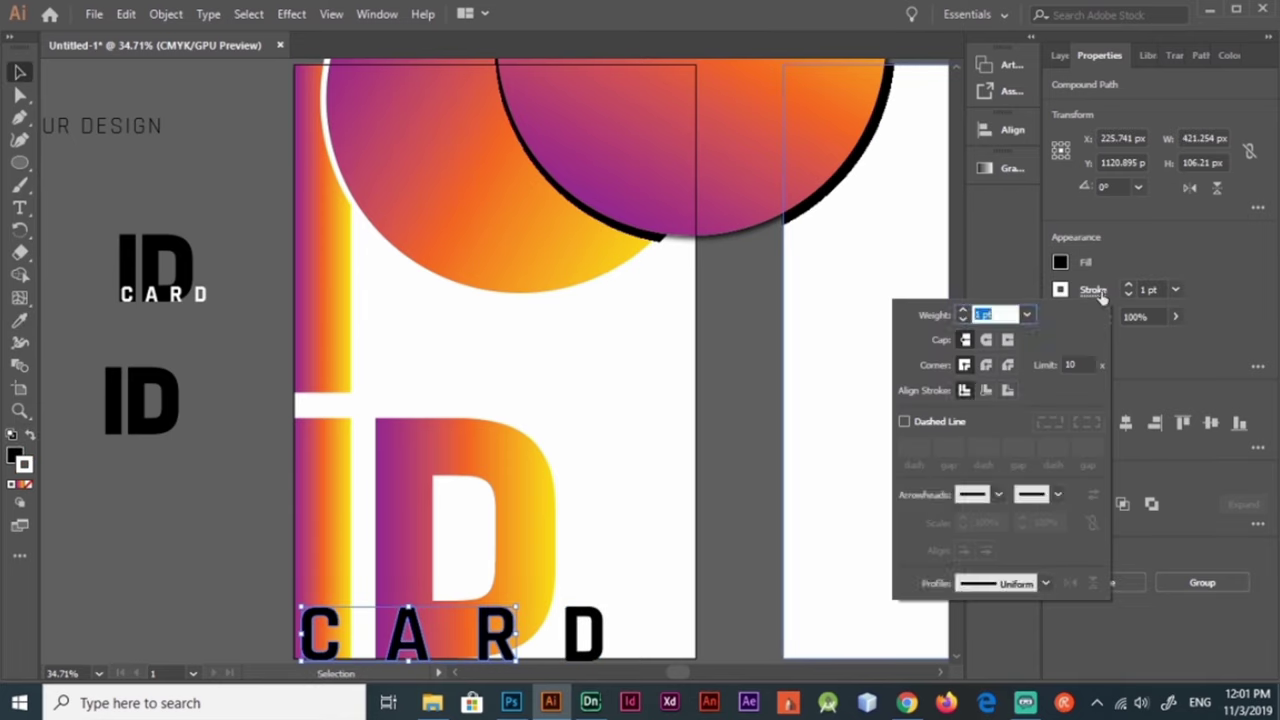
pyautogui.click(746, 494)
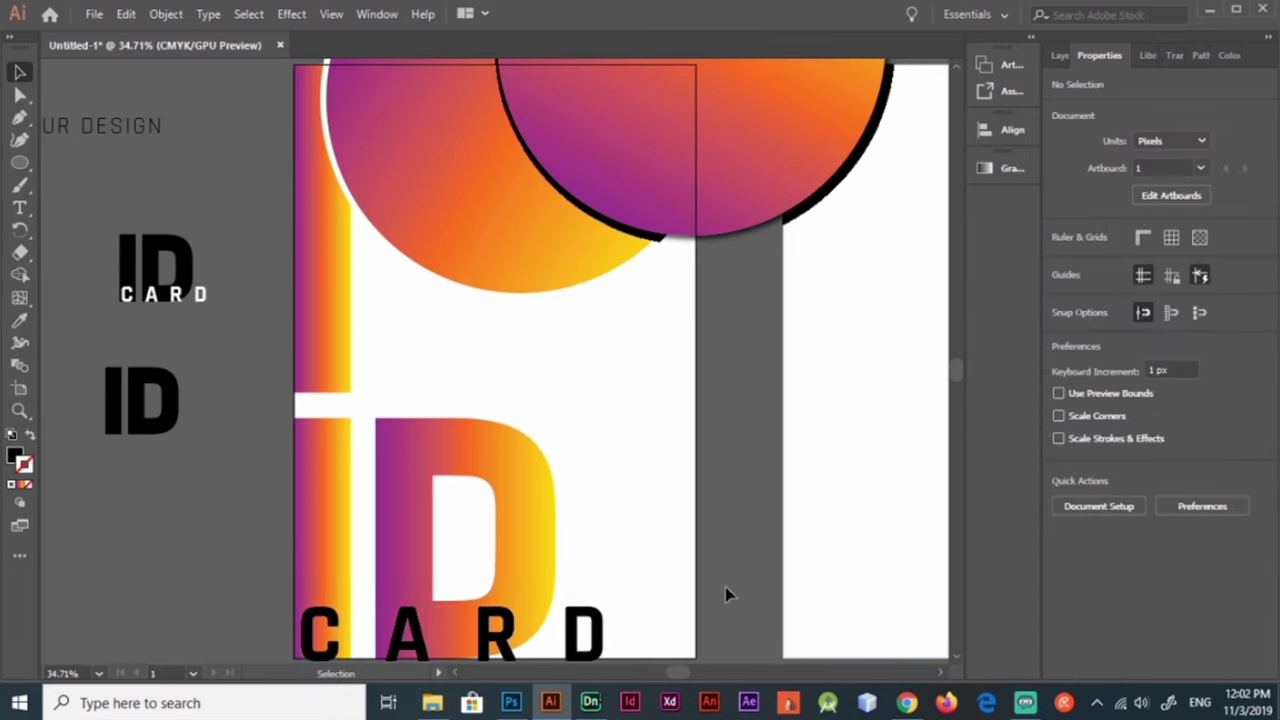
pyautogui.click(583, 623)
pyautogui.keyDown('shift'); pyautogui.click(320, 635); pyautogui.keyUp('shift')
# Step: Duplicate the card artboard onto a second artboard to the right
pyautogui.hotkey('ctrl', '-')
pyautogui.hotkey('ctrl', '-')
pyautogui.hotkey('ctrl', '-')
pyautogui.hotkey('shift', 'o')
pyautogui.moveTo(597, 283); pyautogui.dragTo(660, 291)
pyautogui.hotkey('ctrl', 'z')
pyautogui.keyDown('alt'); pyautogui.moveTo(509, 260); pyautogui.dragTo(745, 247); pyautogui.keyUp('alt')
pyautogui.press('v')
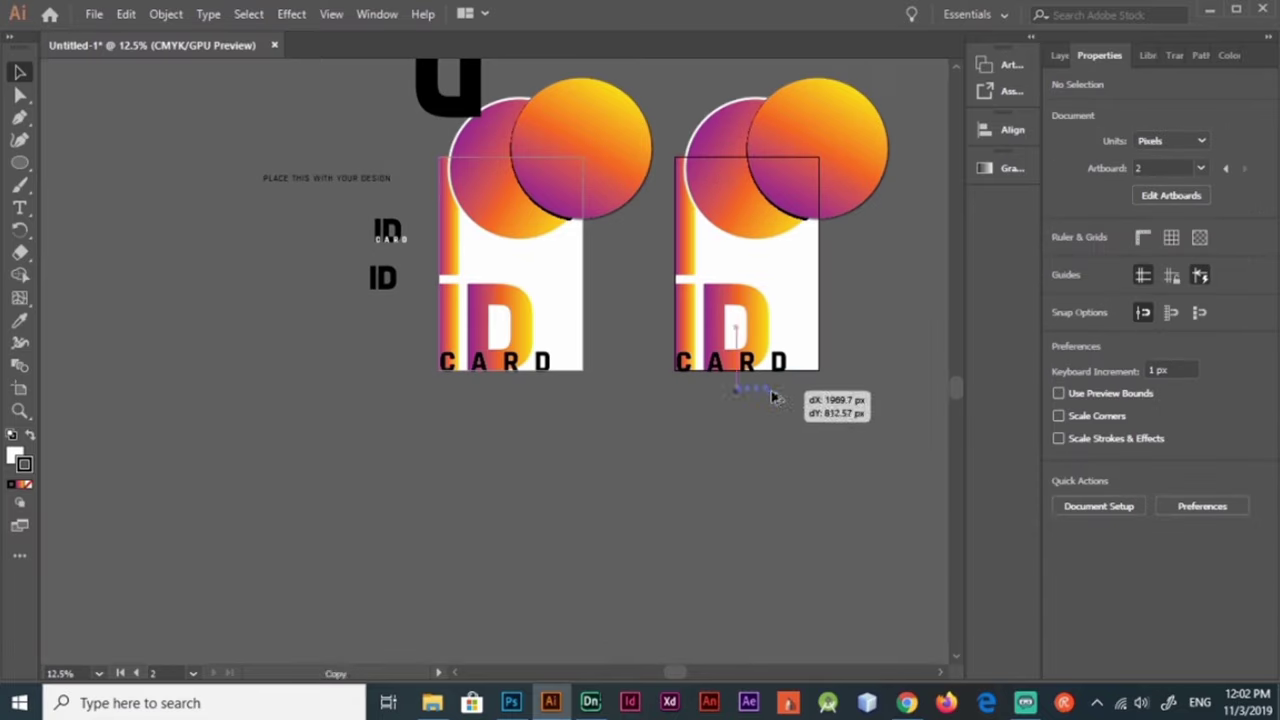
# Step: Replace the outlined CARD with black editable text, tracking 0, enlarged and moved down-left
pyautogui.moveTo(771, 391); pyautogui.dragTo(700, 355)
pyautogui.hotkey('ctrl', '+')
pyautogui.hotkey('ctrl', '+')
pyautogui.hotkey('ctrl', '+')
pyautogui.press('Delete')
pyautogui.moveTo(500, 366); pyautogui.dragTo(540, 302)
pyautogui.click(12, 484)
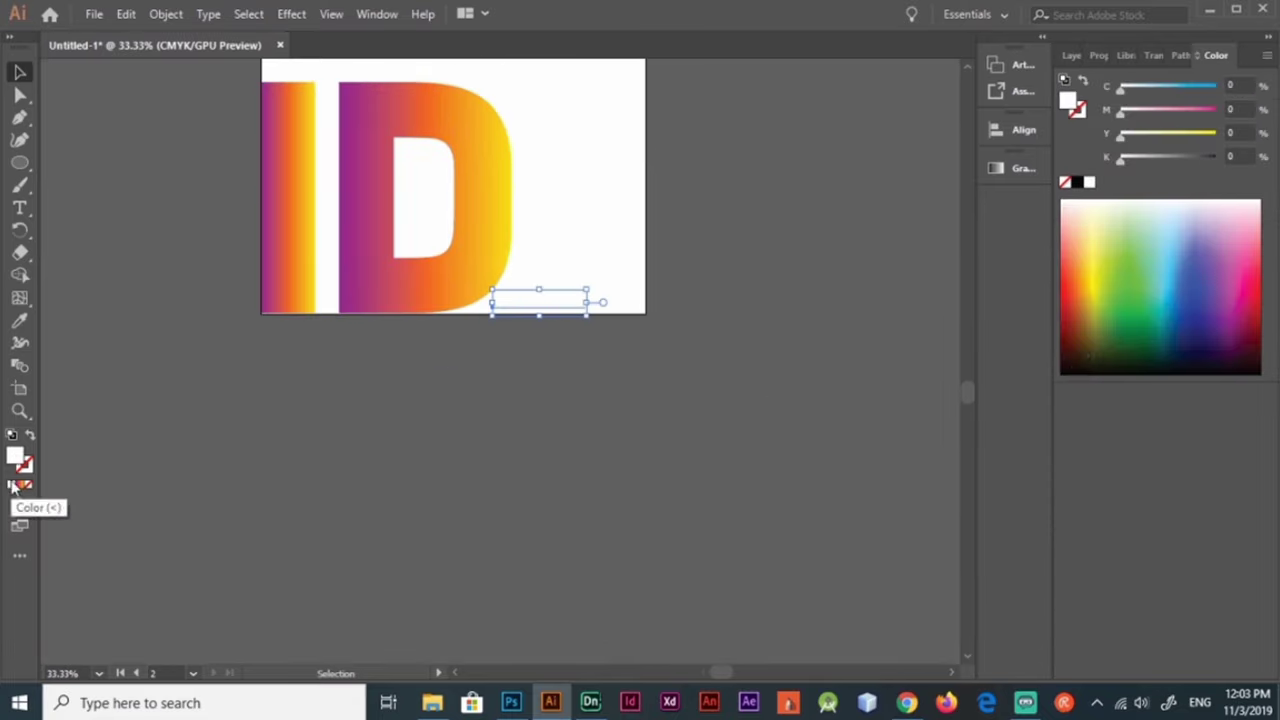
pyautogui.hotkey('ctrl', '1')
pyautogui.click(1210, 493)
pyautogui.write('00')
pyautogui.press('Return')
pyautogui.moveTo(640, 323)
pyautogui.mouseDown()
pyautogui.moveTo(777, 177)
pyautogui.moveTo(565, 390)
pyautogui.mouseUp()
# Step: Convert the enlarged CARD text to outlines and view the whole card
pyautogui.rightClick(510, 455)
pyautogui.click(560, 449)
pyautogui.click(336, 451)
pyautogui.hotkey('ctrl', '0')
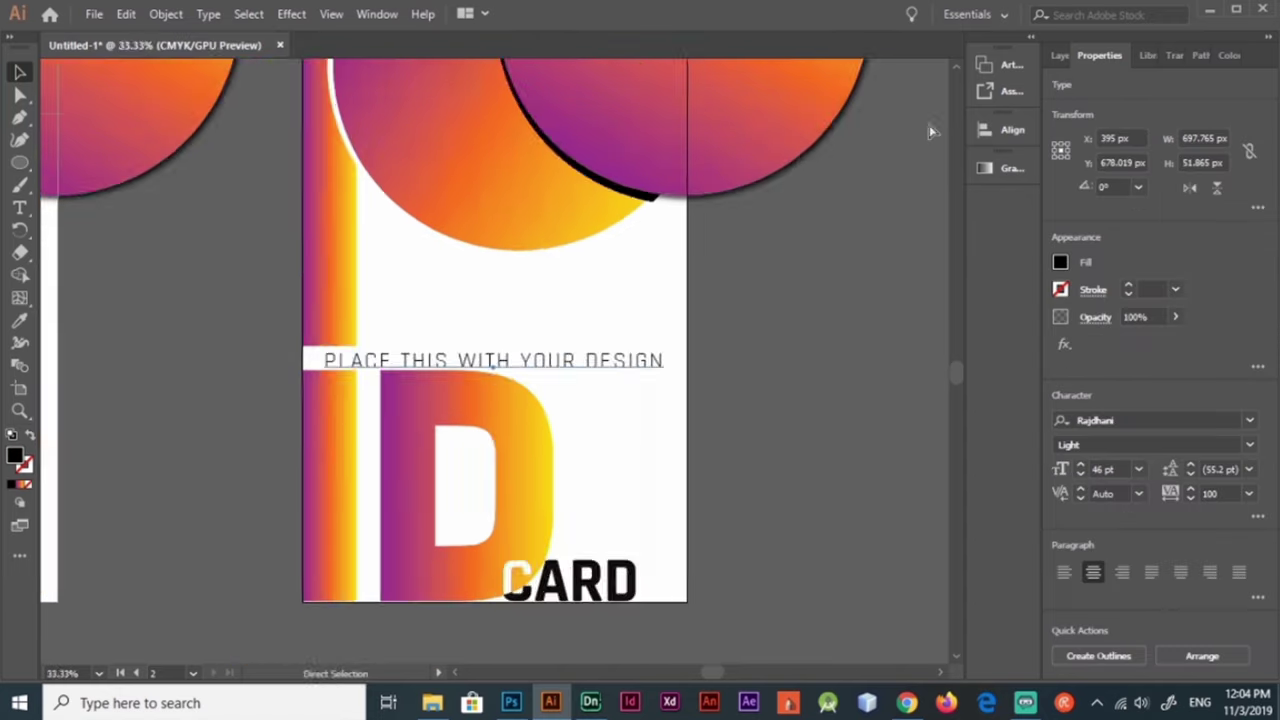
pyautogui.hotkey('ctrl', '-')
pyautogui.click(735, 352)
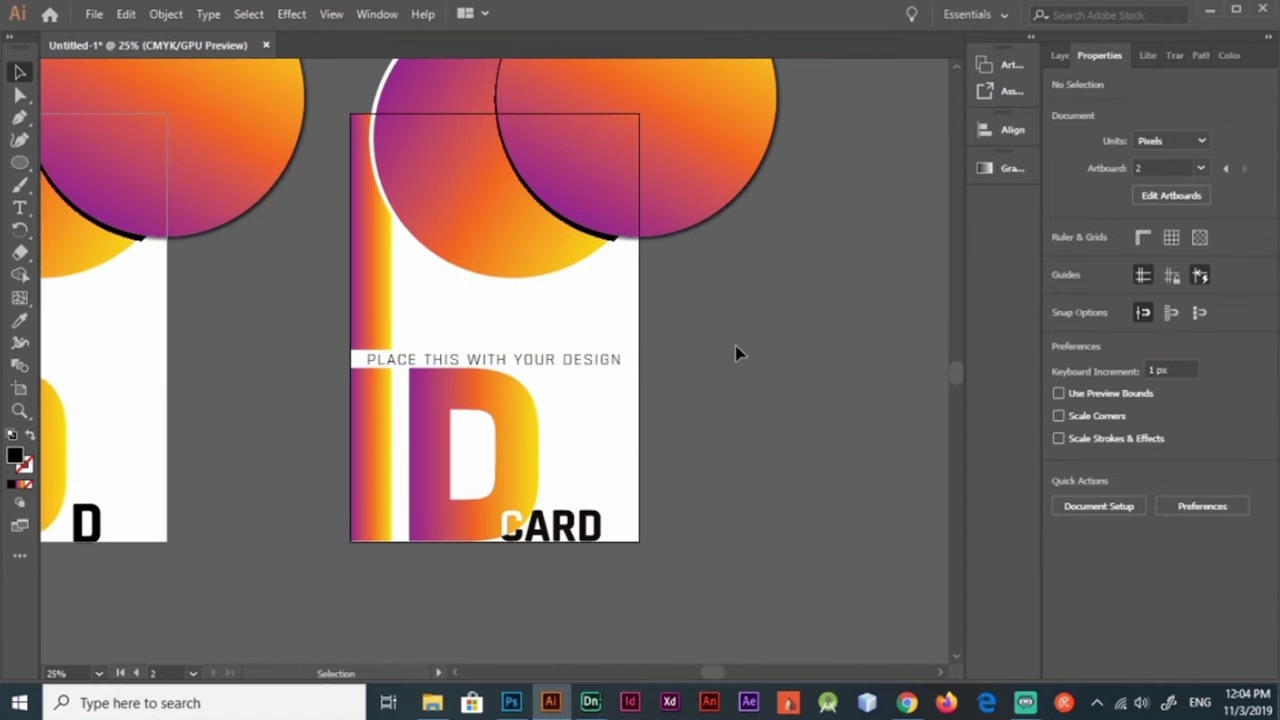
pyautogui.click(516, 423)
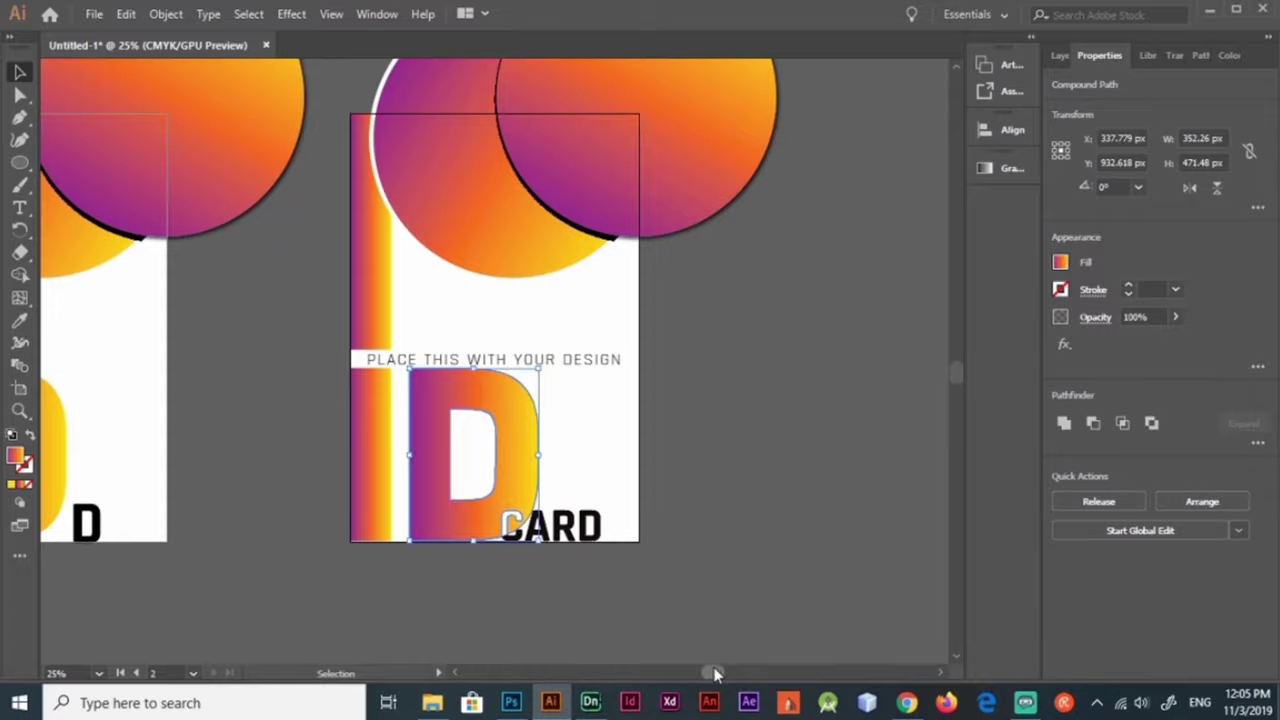
# Step: Trim the D with a rectangle using Minus Front and move it onto the second artboard
pyautogui.moveTo(715, 673); pyautogui.dragTo(697, 673)
pyautogui.keyDown('alt'); pyautogui.moveTo(263, 434); pyautogui.dragTo(528, 499); pyautogui.keyUp('alt')
pyautogui.press('m')
pyautogui.moveTo(388, 530); pyautogui.dragTo(541, 627)
pyautogui.keyDown('shift'); pyautogui.click(470, 450); pyautogui.keyUp('shift')
pyautogui.hotkey('shift', 'm')
pyautogui.press('v')
pyautogui.moveTo(560, 570)
pyautogui.keyDown('alt'); pyautogui.mouseDown()
pyautogui.moveTo(523, 523)
pyautogui.moveTo(728, 323)
pyautogui.mouseUp(); pyautogui.keyUp('alt')
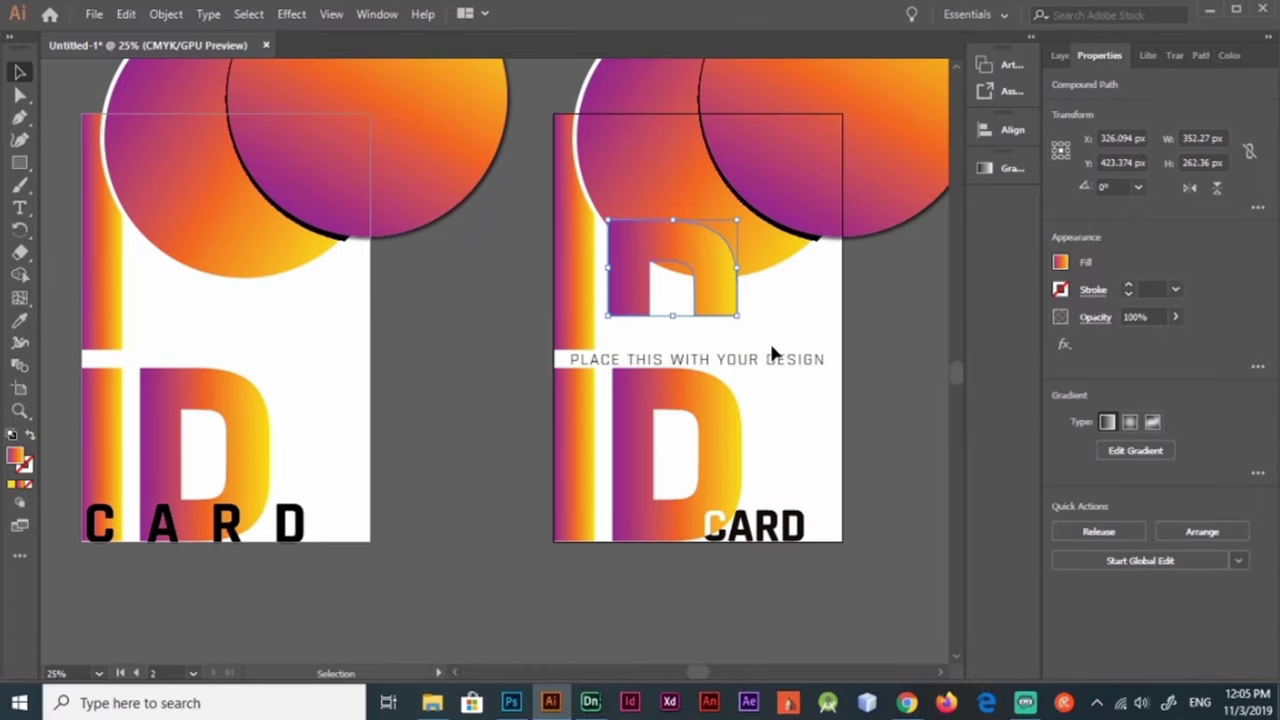
# Step: Duplicate the artboard to create a third card
pyautogui.press('p')
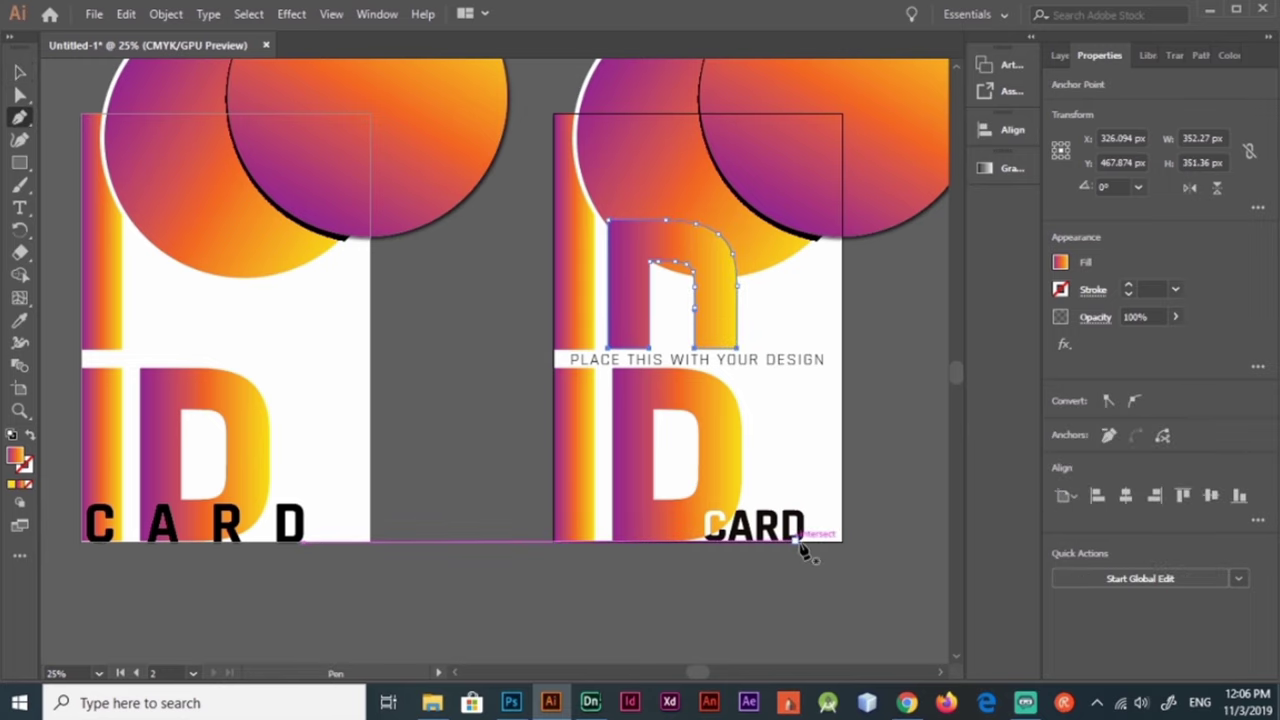
pyautogui.hotkey('ctrl', '-')
pyautogui.hotkey('shift', 'o')
pyautogui.keyDown('alt'); pyautogui.moveTo(508, 331); pyautogui.dragTo(749, 337); pyautogui.keyUp('alt')
pyautogui.hotkey('ctrl', '+')
# Step: Extend the D back to full height, move it left, and select the ID with the tagline
pyautogui.press('a')
pyautogui.hotkey('ctrl', '+')
pyautogui.moveTo(551, 420); pyautogui.dragTo(549, 566)
pyautogui.press('v')
pyautogui.click(868, 543)
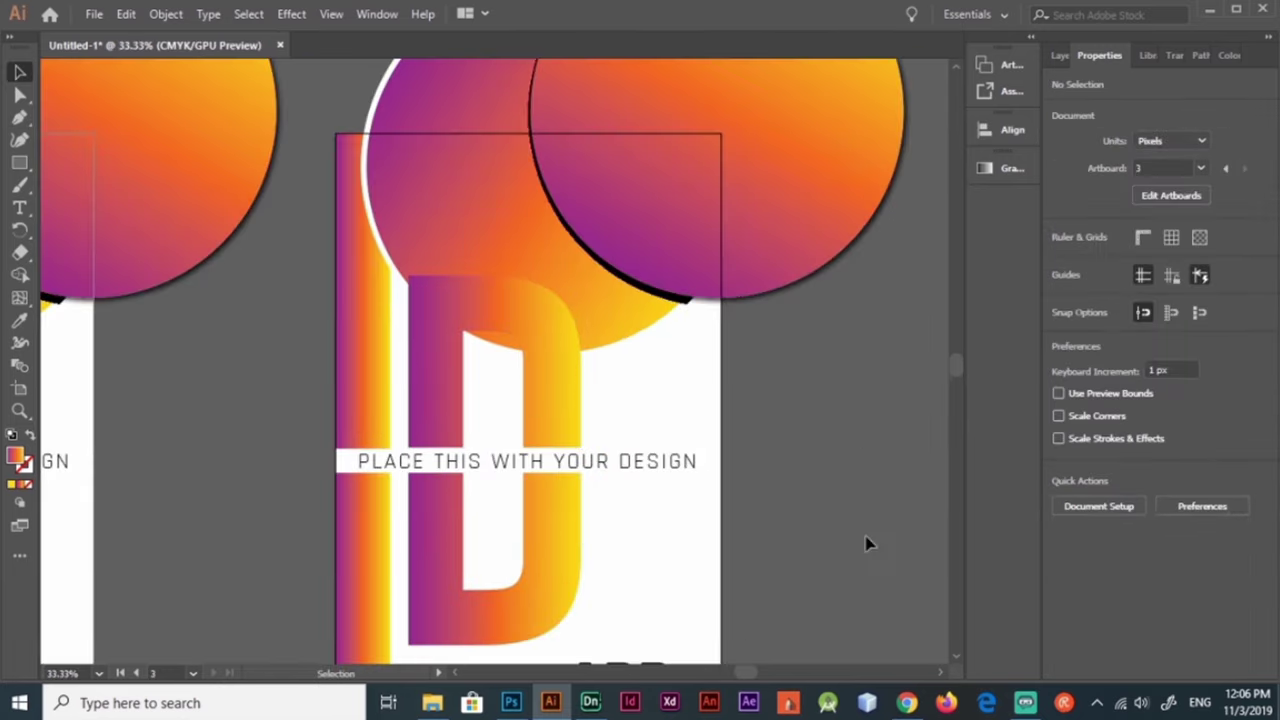
pyautogui.hotkey('ctrl', '-')
pyautogui.hotkey('ctrl', '-')
pyautogui.hotkey('ctrl', '-')
pyautogui.moveTo(443, 380)
pyautogui.mouseDown()
pyautogui.moveTo(55, 440)
pyautogui.moveTo(480, 380)
pyautogui.mouseUp()
pyautogui.hotkey('ctrl', '+')
pyautogui.hotkey('ctrl', '+')
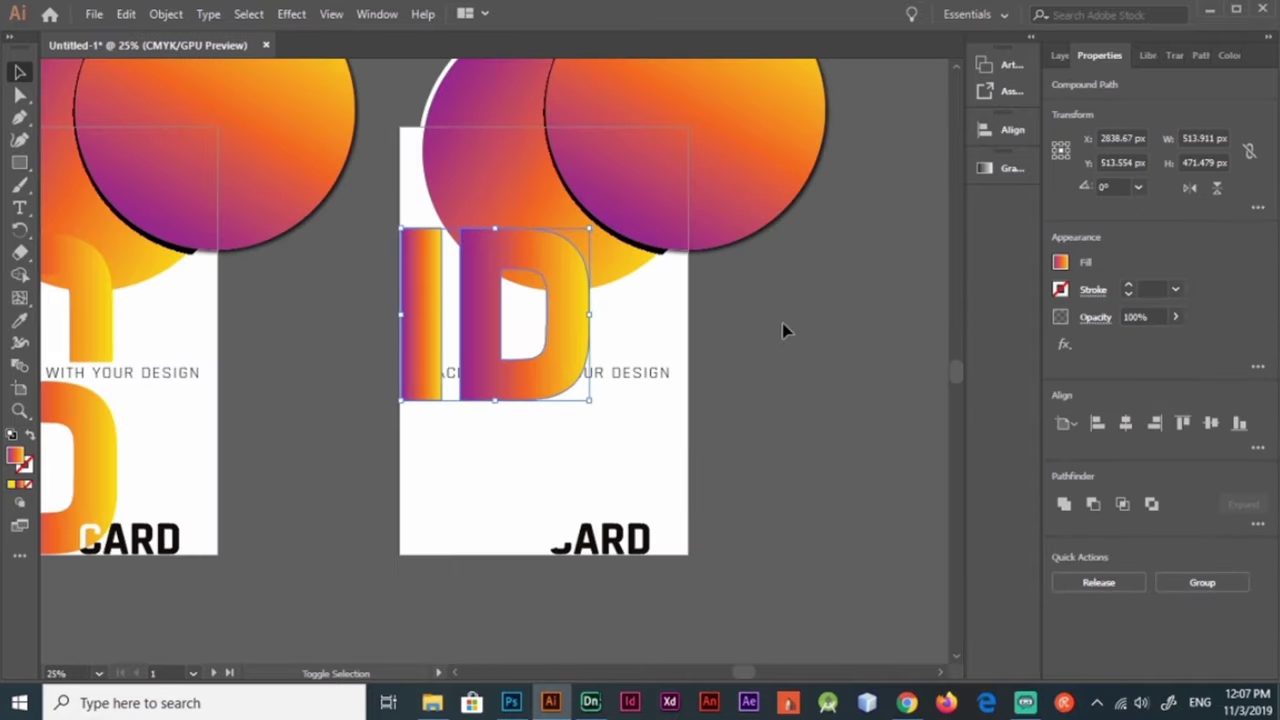
pyautogui.keyDown('ctrl'); pyautogui.keyDown('shift'); pyautogui.click(614, 362); pyautogui.keyUp('shift'); pyautogui.keyUp('ctrl')
pyautogui.hotkey('ctrl', '+')
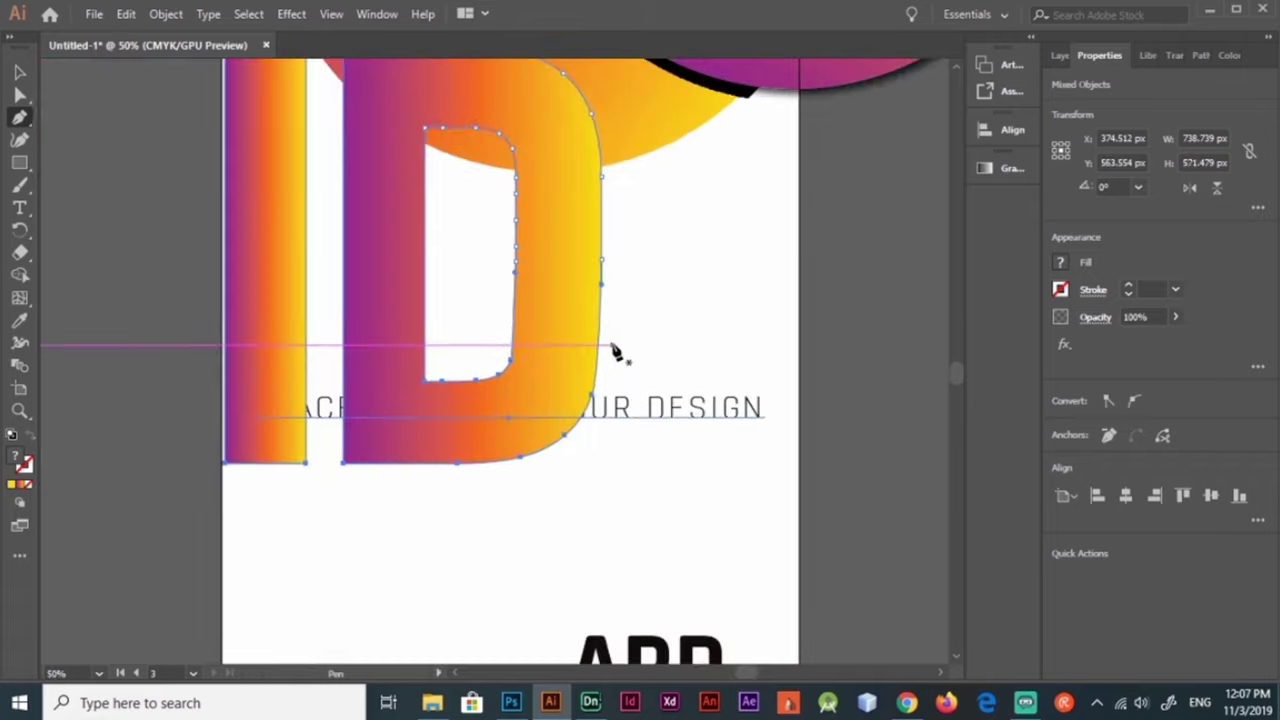
# Step: Move the tagline aside and trial-cut the ID's lower half with a rectangle, then undo
pyautogui.moveTo(766, 358); pyautogui.dragTo(417, 606)
pyautogui.press('m')
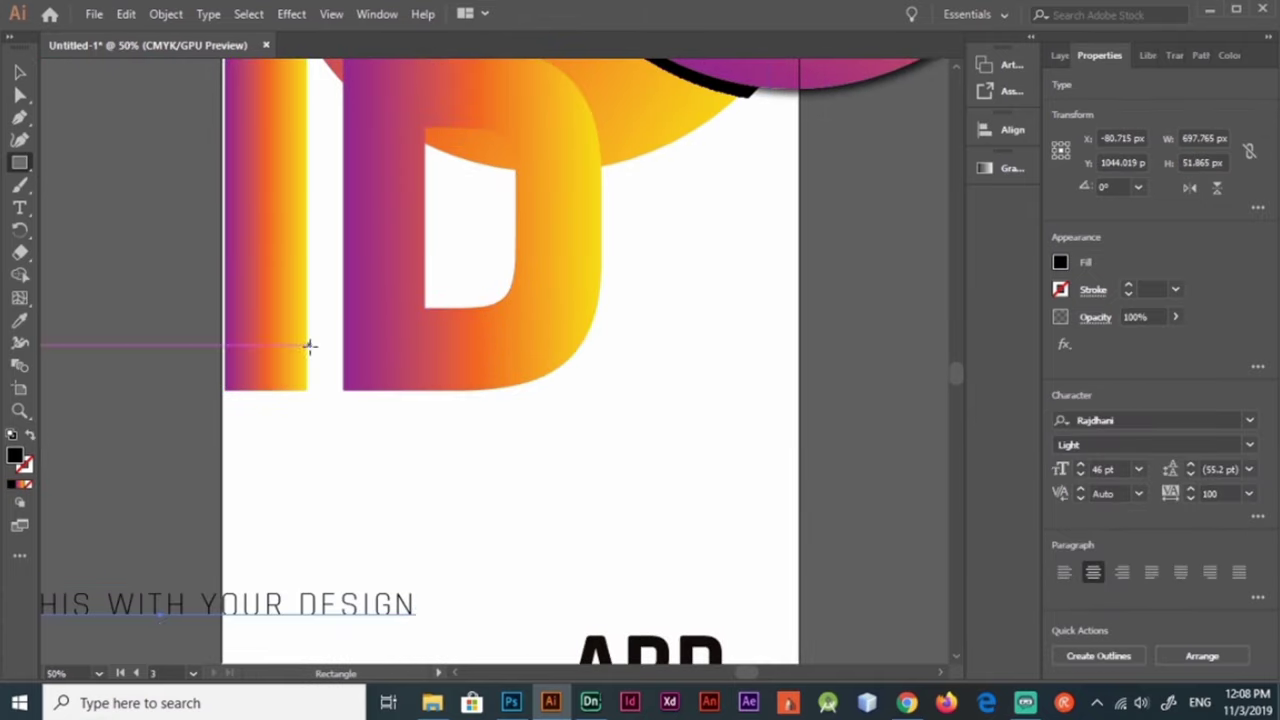
pyautogui.moveTo(185, 492); pyautogui.dragTo(649, 244)
pyautogui.keyDown('alt'); pyautogui.click(380, 343); pyautogui.keyUp('alt')
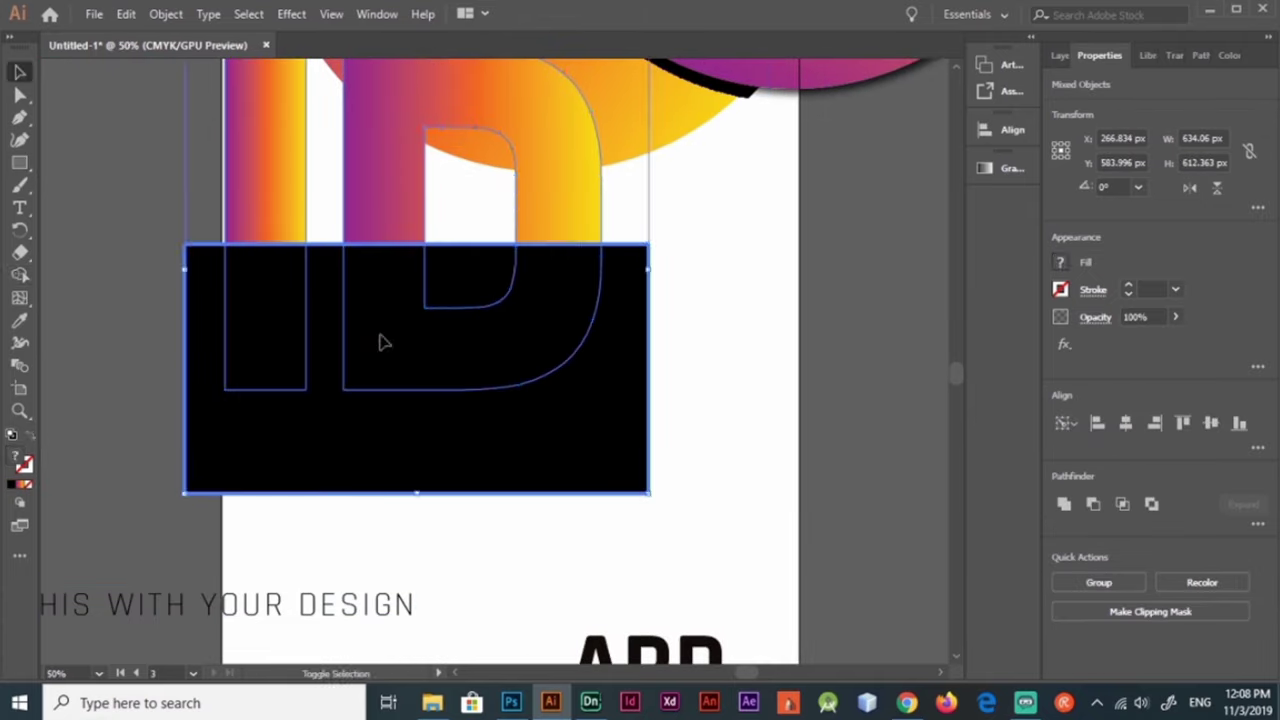
pyautogui.press('v')
pyautogui.hotkey('ctrl', 'z')
pyautogui.hotkey('ctrl', 'z')
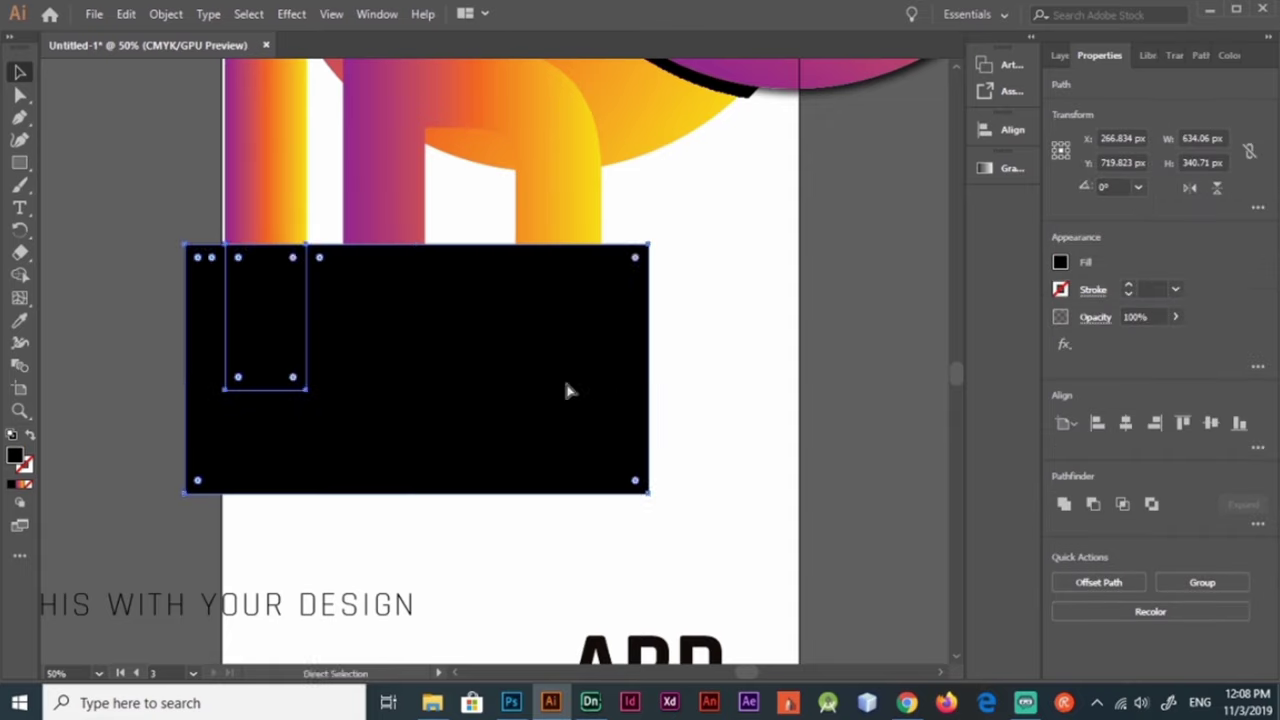
pyautogui.hotkey('ctrl', 'z')
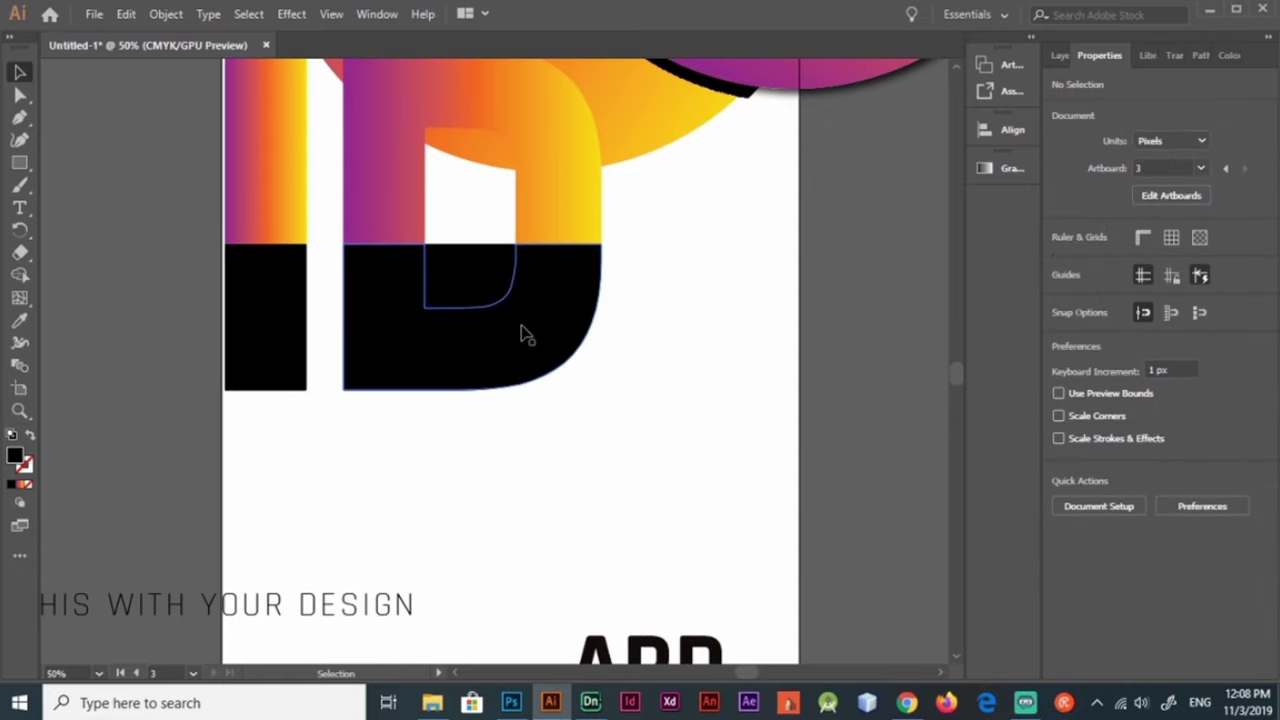
# Step: Round the top-right corner of the gradient I rectangle
pyautogui.click(276, 356)
pyautogui.scroll(4, 958, 367)
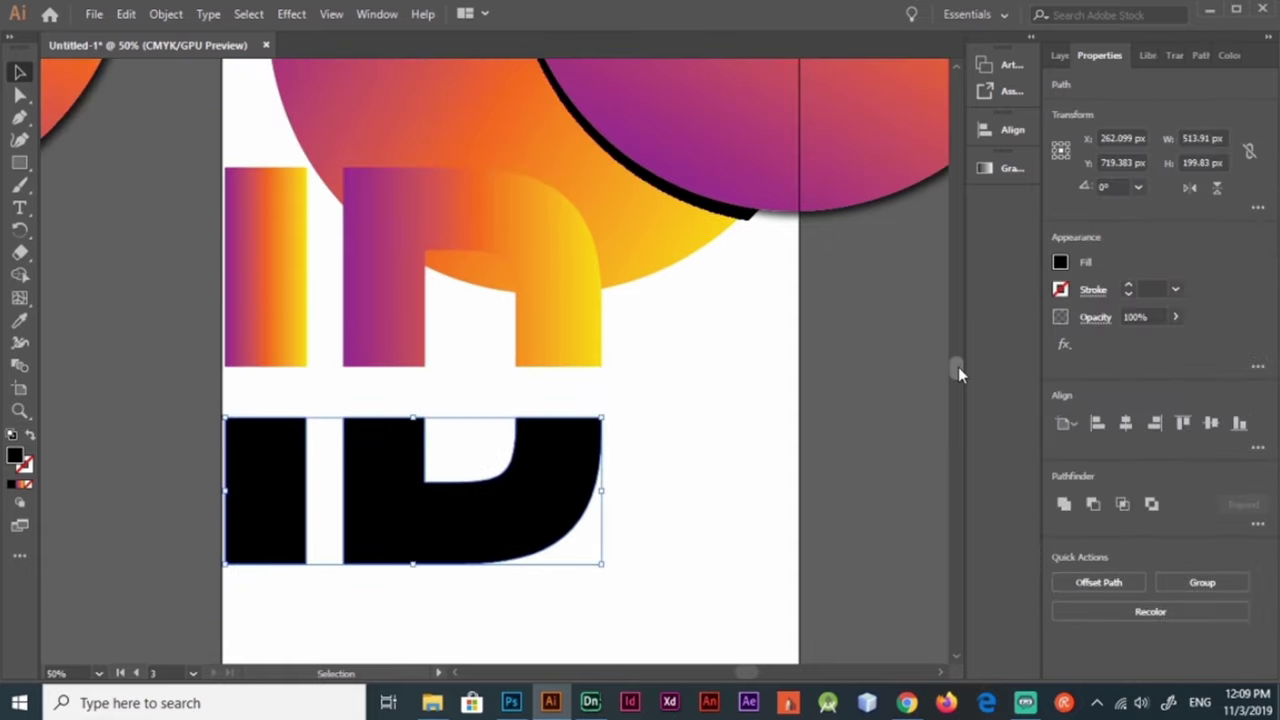
pyautogui.click(728, 403)
pyautogui.scroll(1, 958, 371)
pyautogui.click(288, 372)
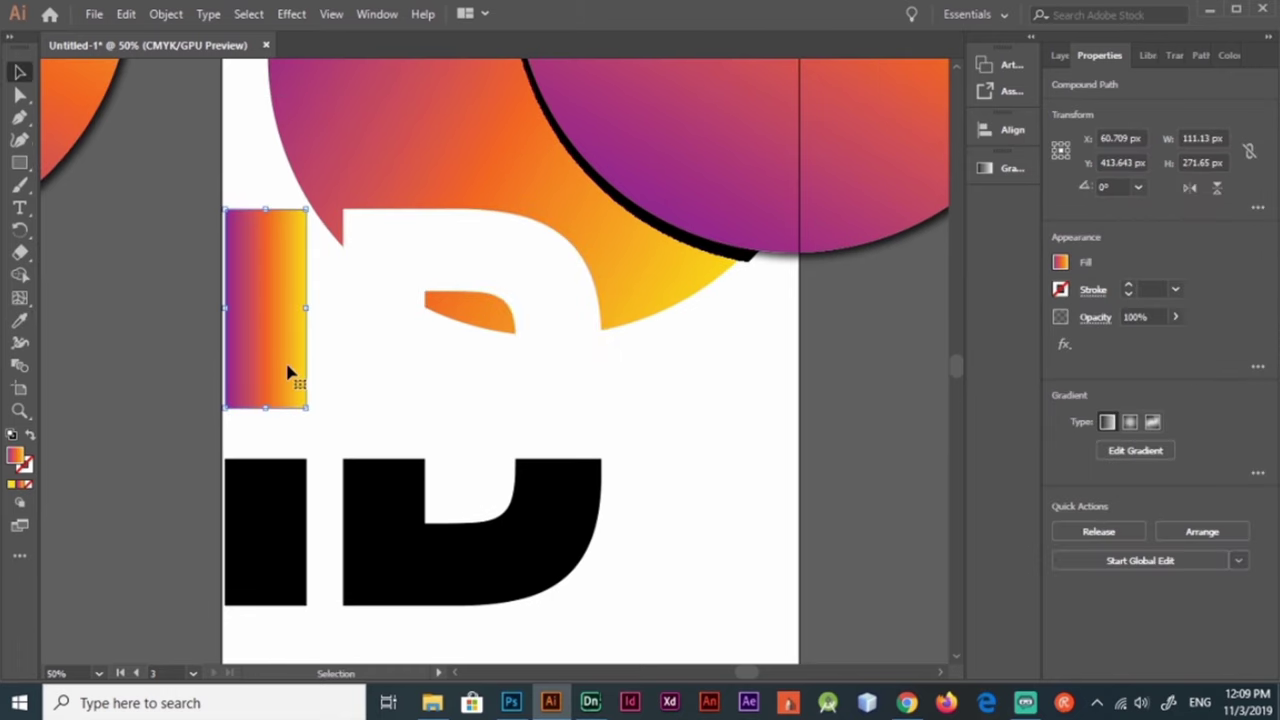
pyautogui.keyDown('ctrl'); pyautogui.moveTo(300, 214); pyautogui.dragTo(294, 229); pyautogui.keyUp('ctrl')
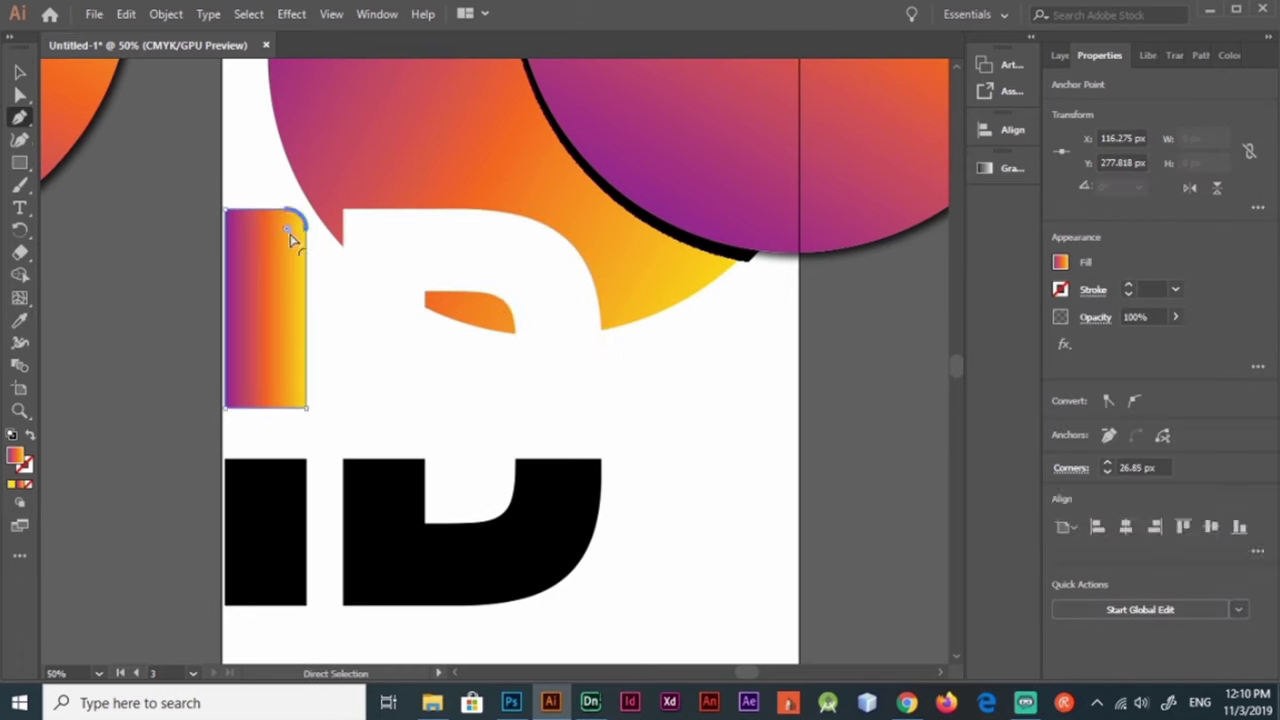
pyautogui.keyDown('ctrl'); pyautogui.click(333, 498); pyautogui.keyUp('ctrl')
# Step: Place the tagline between the upper and lower ID halves
pyautogui.keyDown('ctrl'); pyautogui.click(400, 398); pyautogui.keyUp('ctrl')
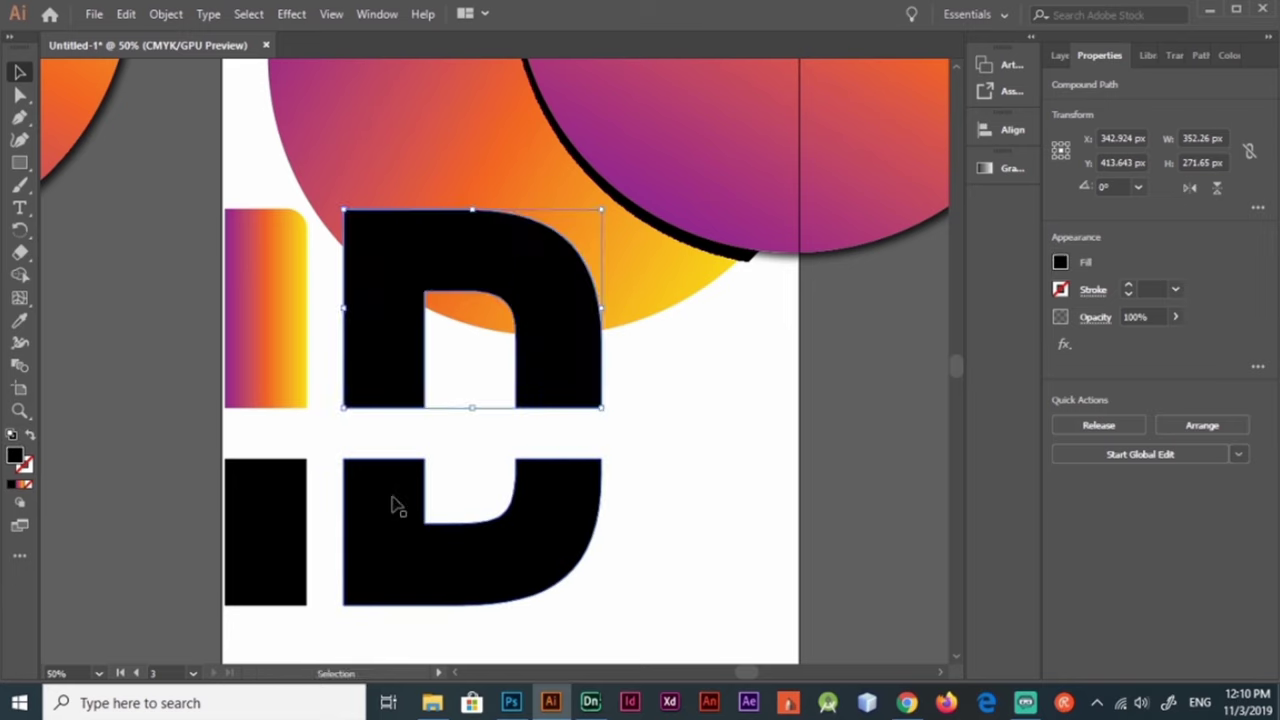
pyautogui.click(748, 457)
pyautogui.keyDown('alt'); pyautogui.scroll(-2, 748, 457); pyautogui.keyUp('alt')
pyautogui.click(540, 334)
pyautogui.click(650, 376)
pyautogui.moveTo(388, 596); pyautogui.dragTo(609, 366)
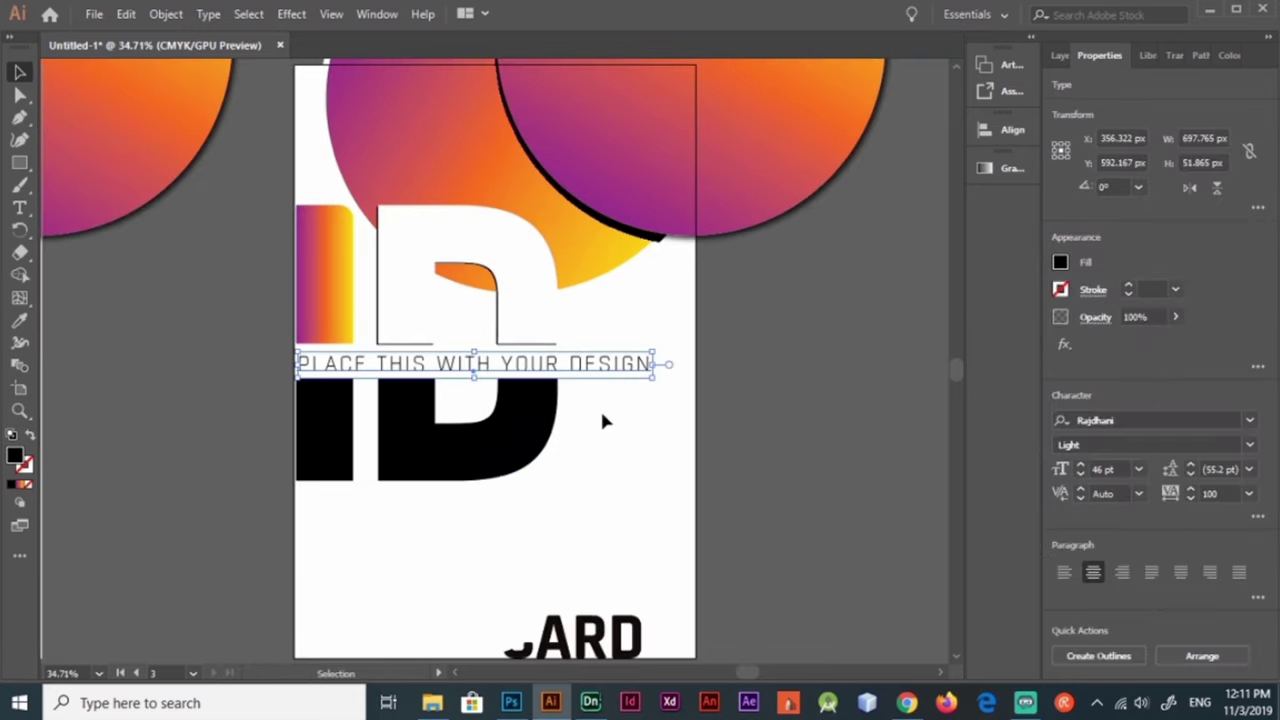
# Step: Eyedrop the gradient onto the lower ID half and set the tagline to 25 pt, left-aligned
pyautogui.click(520, 430)
pyautogui.press('i')
pyautogui.click(337, 309)
pyautogui.keyDown('ctrl'); pyautogui.click(470, 363); pyautogui.keyUp('ctrl')
pyautogui.click(1105, 469)
pyautogui.write('25')
pyautogui.press('Return')
pyautogui.click(1063, 572)
# Step: Apply the gradient to the upper D with a light left stop at 45°
pyautogui.click(538, 304)
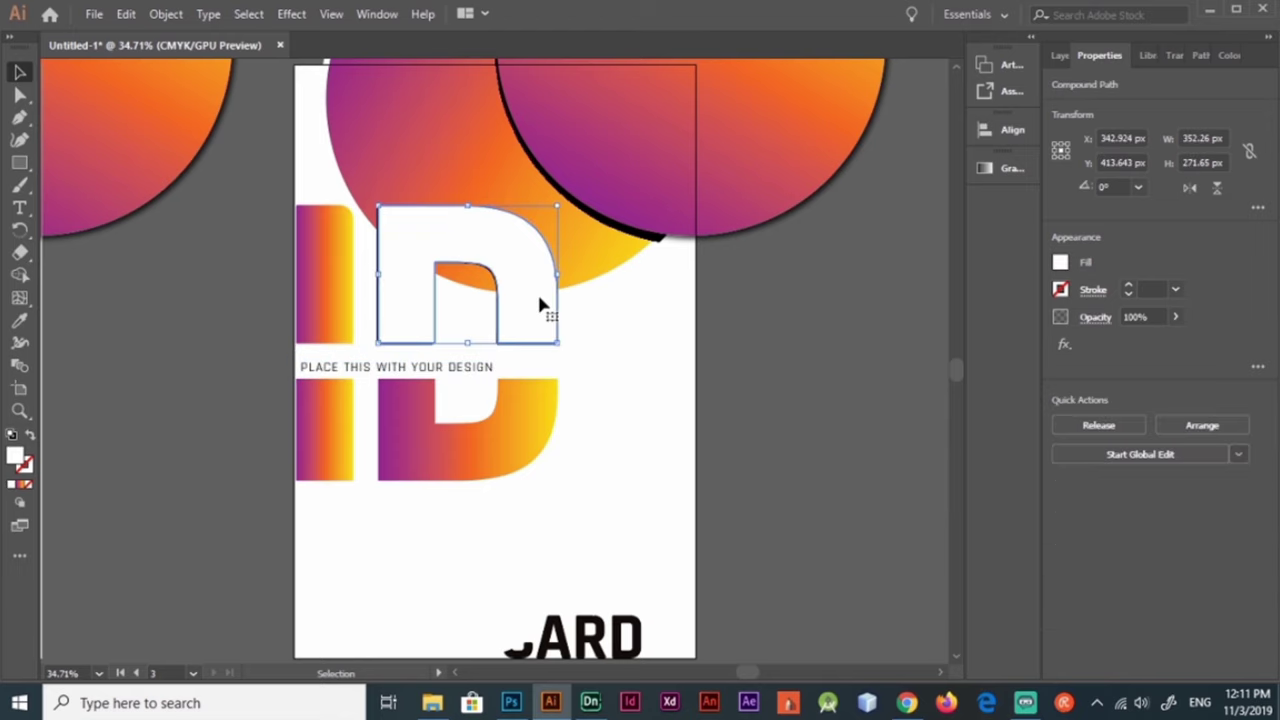
pyautogui.press('i')
pyautogui.click(537, 397)
pyautogui.click(1005, 168)
pyautogui.doubleClick(745, 314)
pyautogui.click(751, 371)
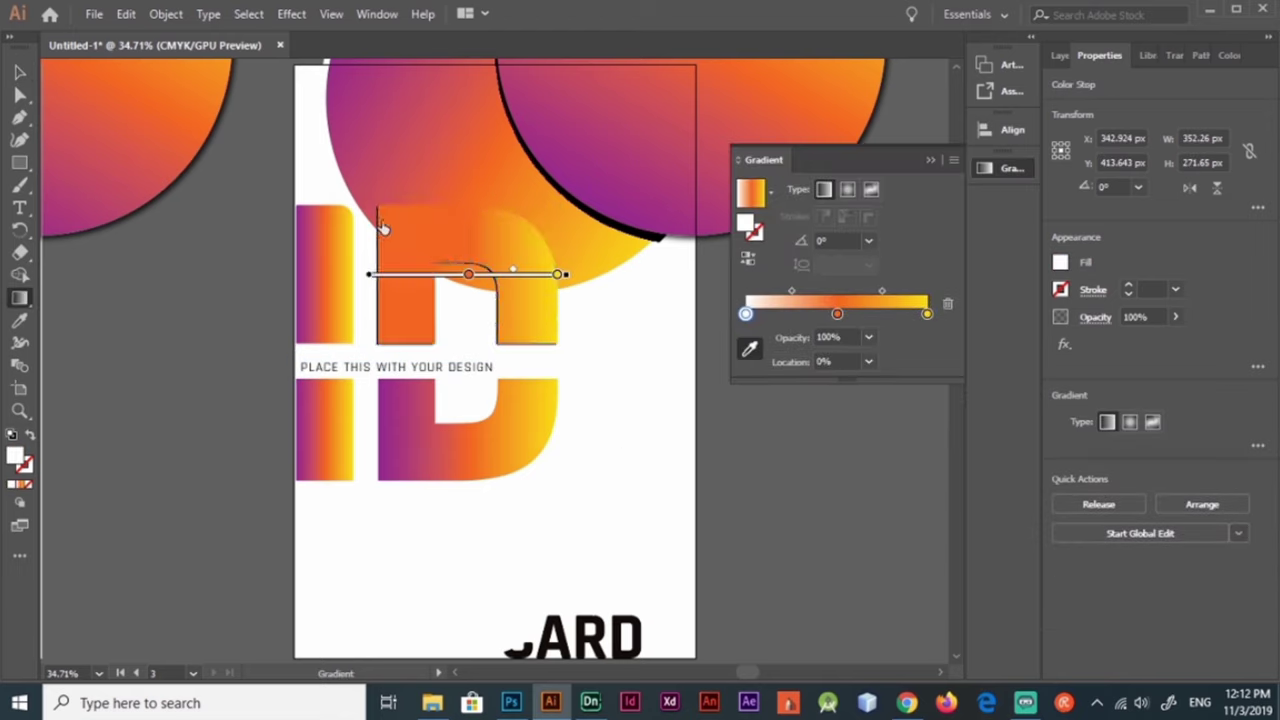
pyautogui.click(835, 240)
pyautogui.write('45')
pyautogui.press('Return')
pyautogui.press('Return')
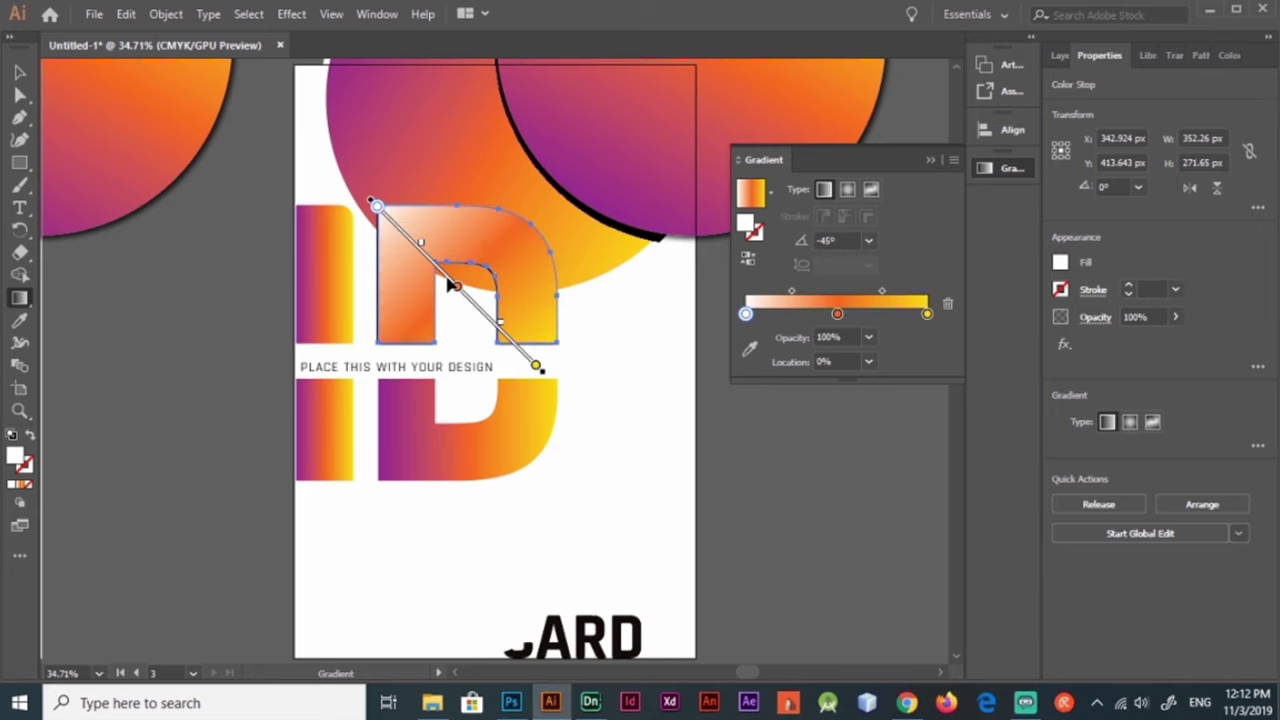
# Step: Adjust the D's gradient stops, then undo the gradient edits on the D
pyautogui.moveTo(477, 307); pyautogui.dragTo(543, 371)
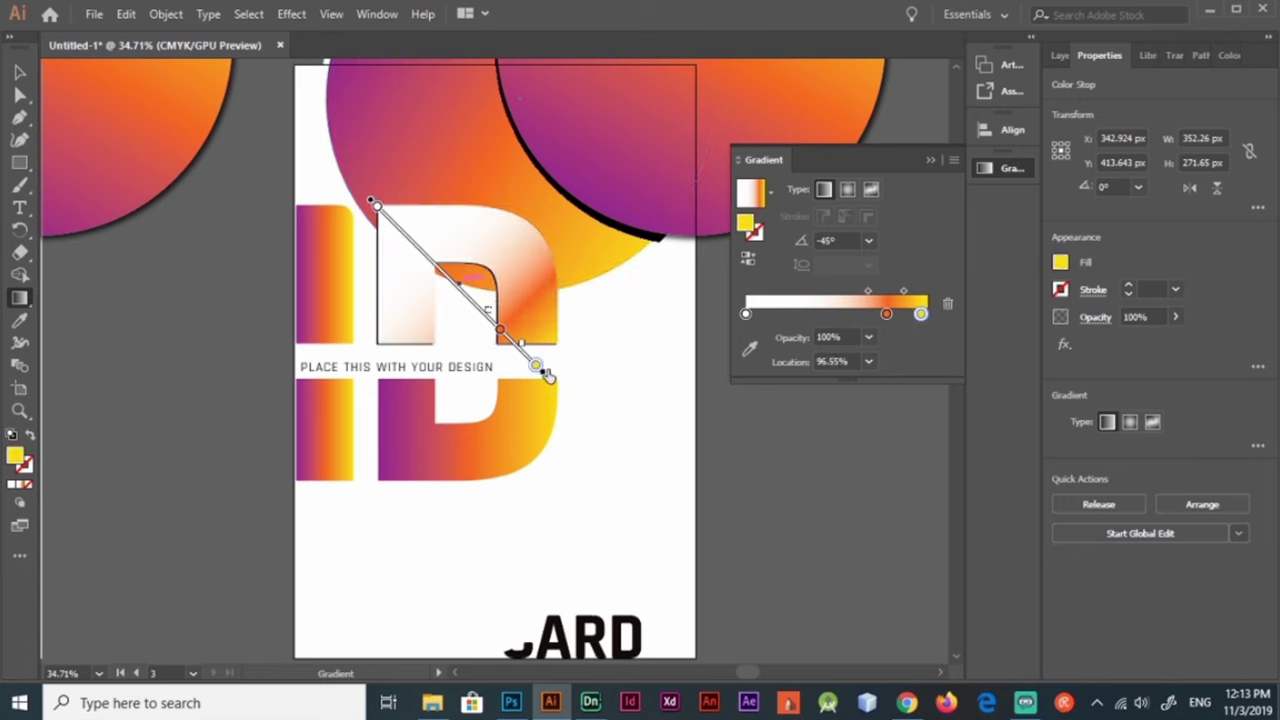
pyautogui.click(19, 72)
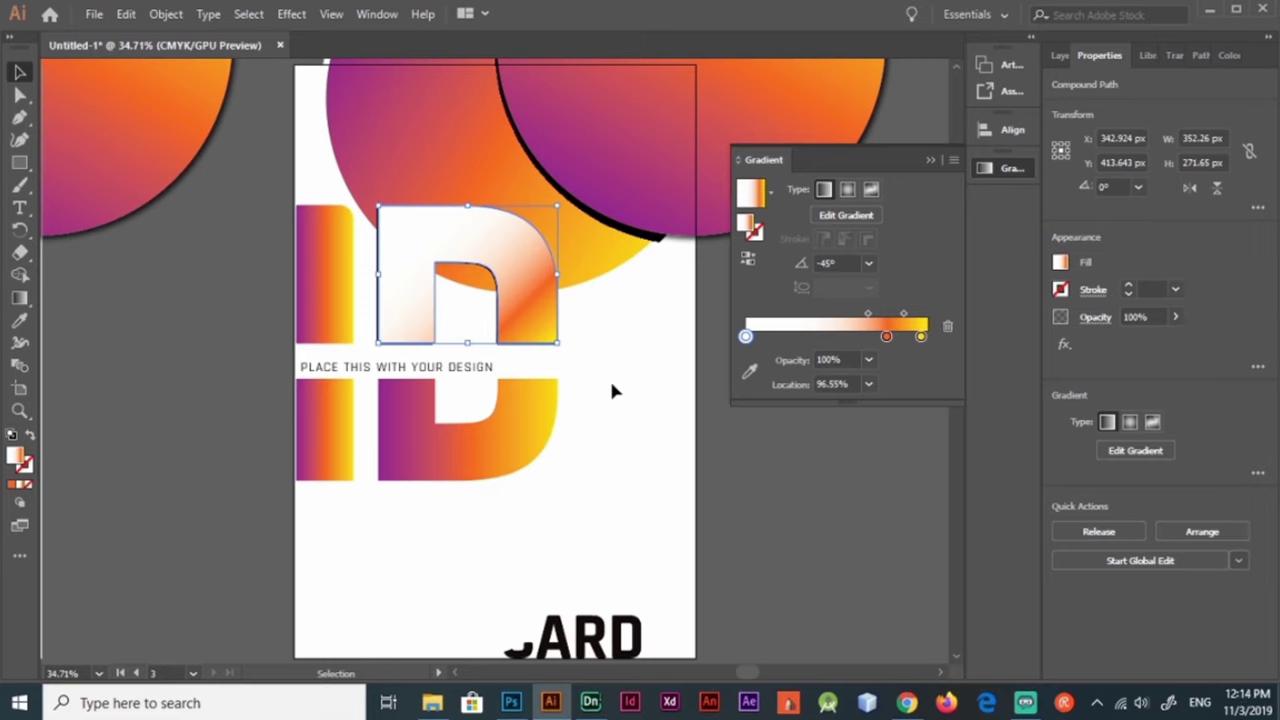
pyautogui.hotkey('ctrl', 'z')
pyautogui.hotkey('ctrl', 'z')
pyautogui.hotkey('ctrl', 'z')
pyautogui.hotkey('ctrl', 'z')
pyautogui.hotkey('ctrl', 'z')
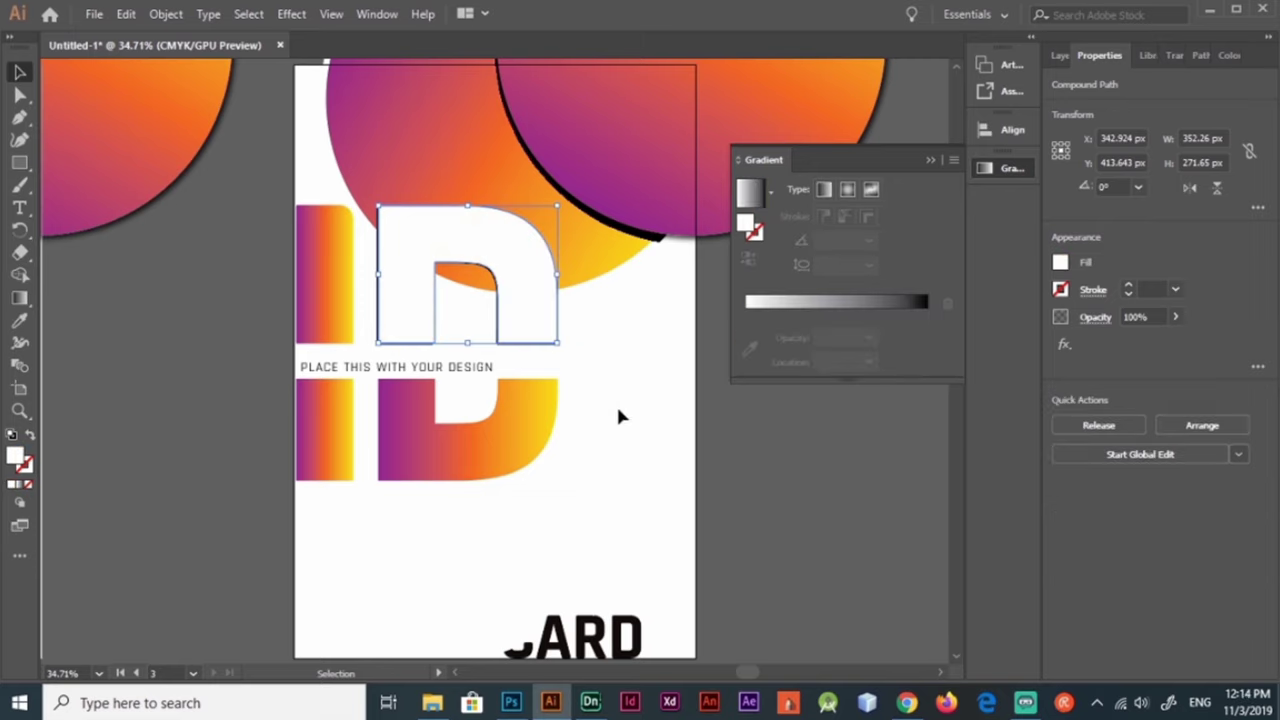
pyautogui.click(618, 410)
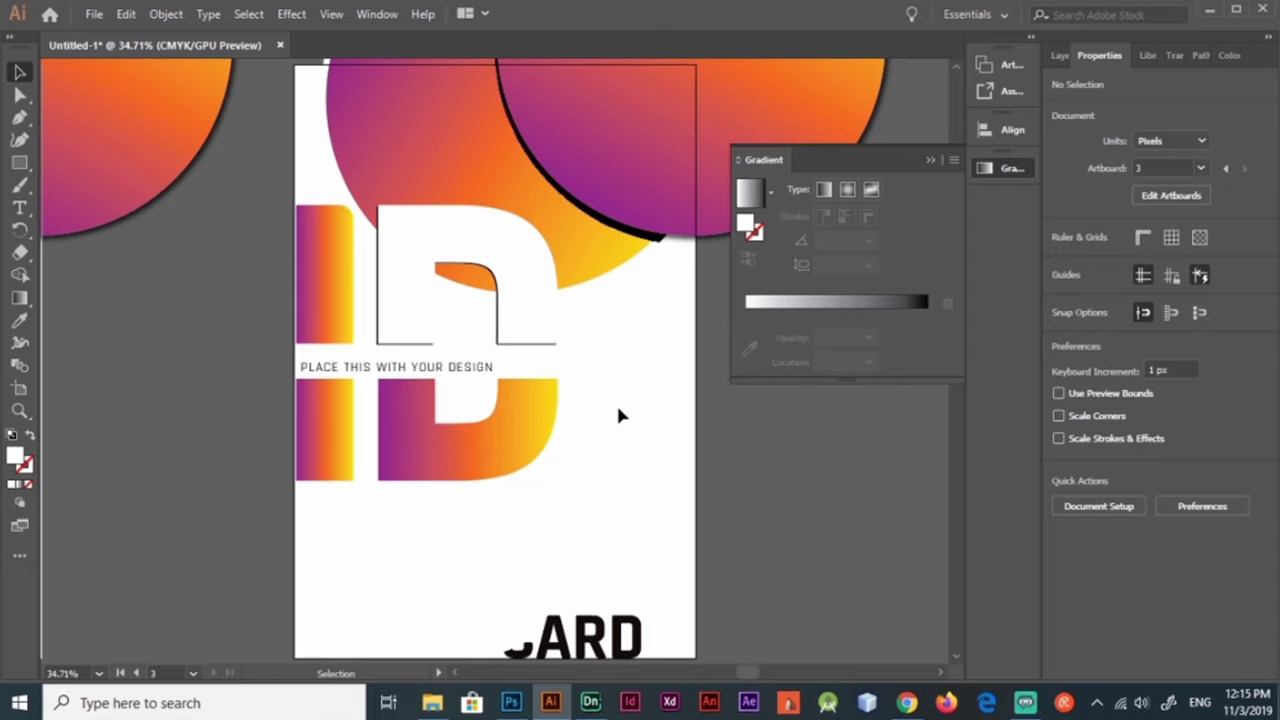
pyautogui.keyDown('alt'); pyautogui.scroll(-2, 618, 416); pyautogui.keyUp('alt')
# Step: Duplicate the circles and arrange the copies over the new artboard
pyautogui.keyDown('alt'); pyautogui.scroll(2, 520, 351); pyautogui.keyUp('alt')
pyautogui.moveTo(488, 265)
pyautogui.mouseDown()
pyautogui.moveTo(474, 265)
pyautogui.moveTo(836, 438)
pyautogui.mouseUp()
pyautogui.moveTo(588, 319)
pyautogui.keyDown('alt'); pyautogui.mouseDown()
pyautogui.moveTo(628, 352)
pyautogui.moveTo(643, 323)
pyautogui.moveTo(350, 322)
pyautogui.mouseUp(); pyautogui.keyUp('alt')
pyautogui.click(667, 515)
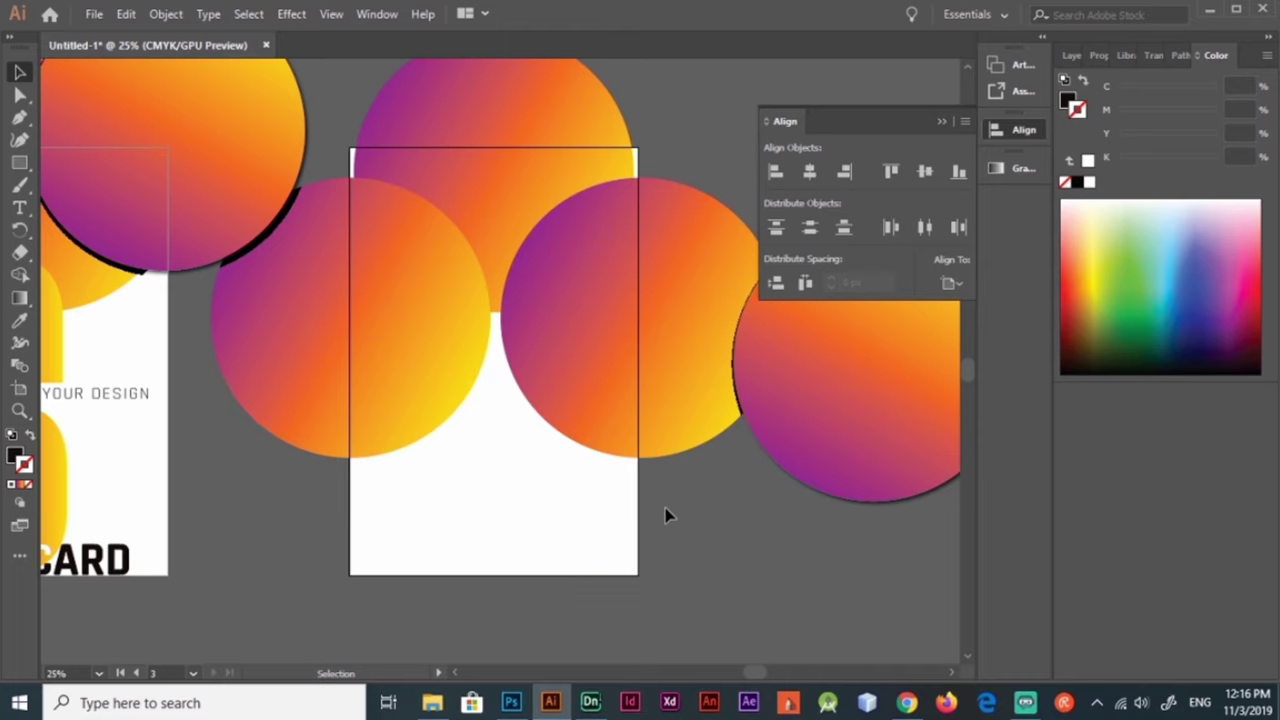
pyautogui.keyDown('alt'); pyautogui.moveTo(505, 190); pyautogui.dragTo(517, 457); pyautogui.keyUp('alt')
# Step: Merge the four circles with Shape Builder, shrink a circle to the centre and flip the lower shape
pyautogui.moveTo(650, 490); pyautogui.dragTo(374, 266)
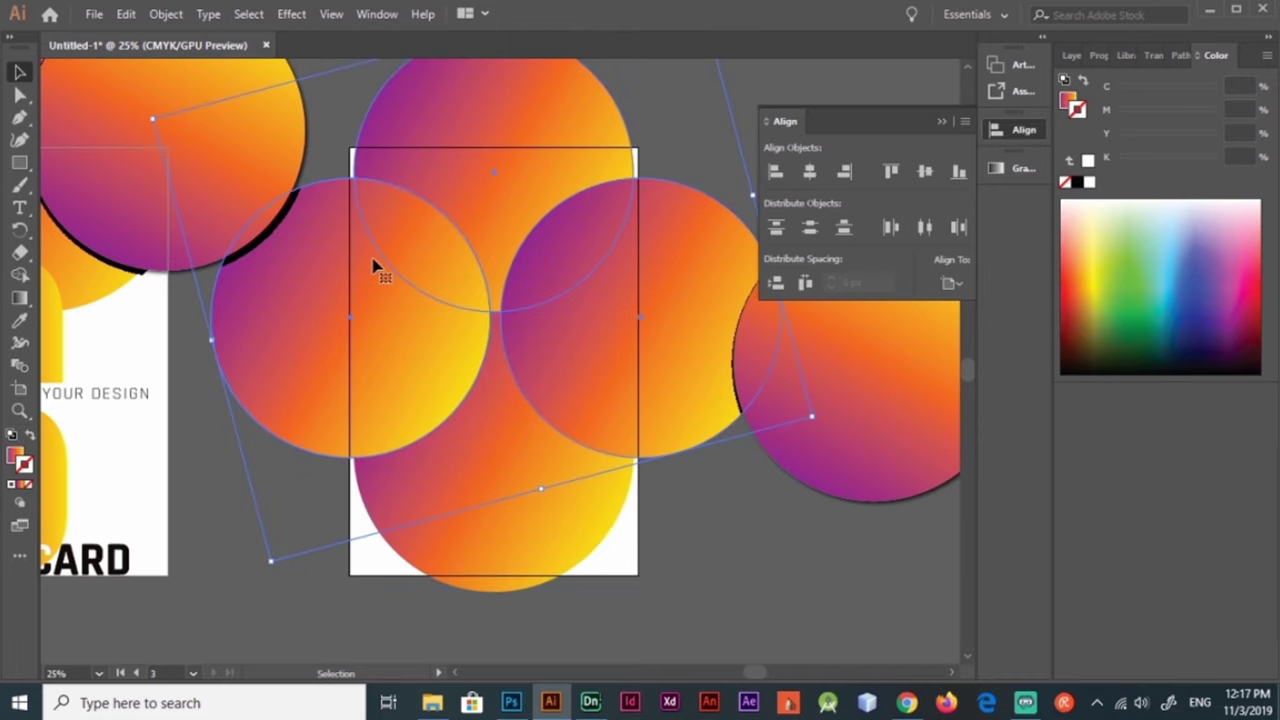
pyautogui.hotkey('shift', 'm')
pyautogui.keyDown('alt'); pyautogui.moveTo(487, 220); pyautogui.dragTo(443, 266); pyautogui.keyUp('alt')
pyautogui.press('v')
pyautogui.click(586, 549)
pyautogui.keyDown('alt'); pyautogui.keyDown('shift'); pyautogui.moveTo(586, 549); pyautogui.dragTo(530, 490); pyautogui.keyUp('shift'); pyautogui.keyUp('alt')
pyautogui.moveTo(510, 472); pyautogui.dragTo(508, 367)
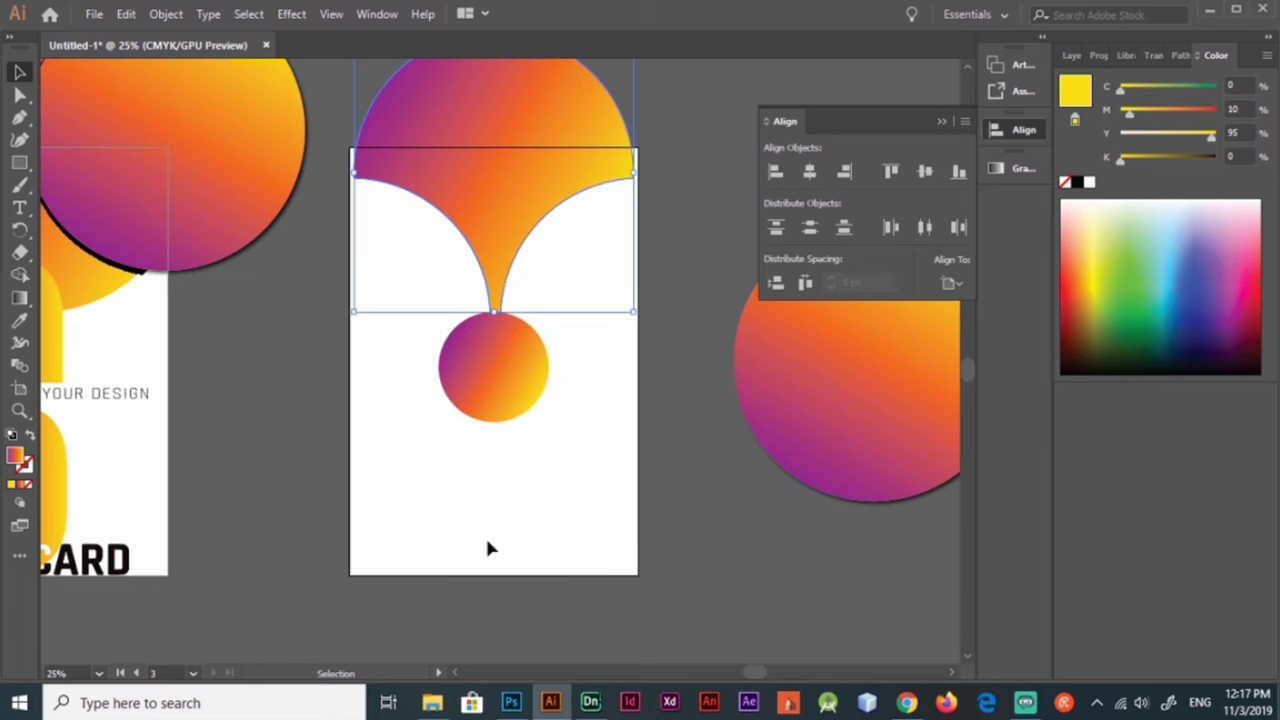
pyautogui.click(1099, 55)
pyautogui.click(1214, 186)
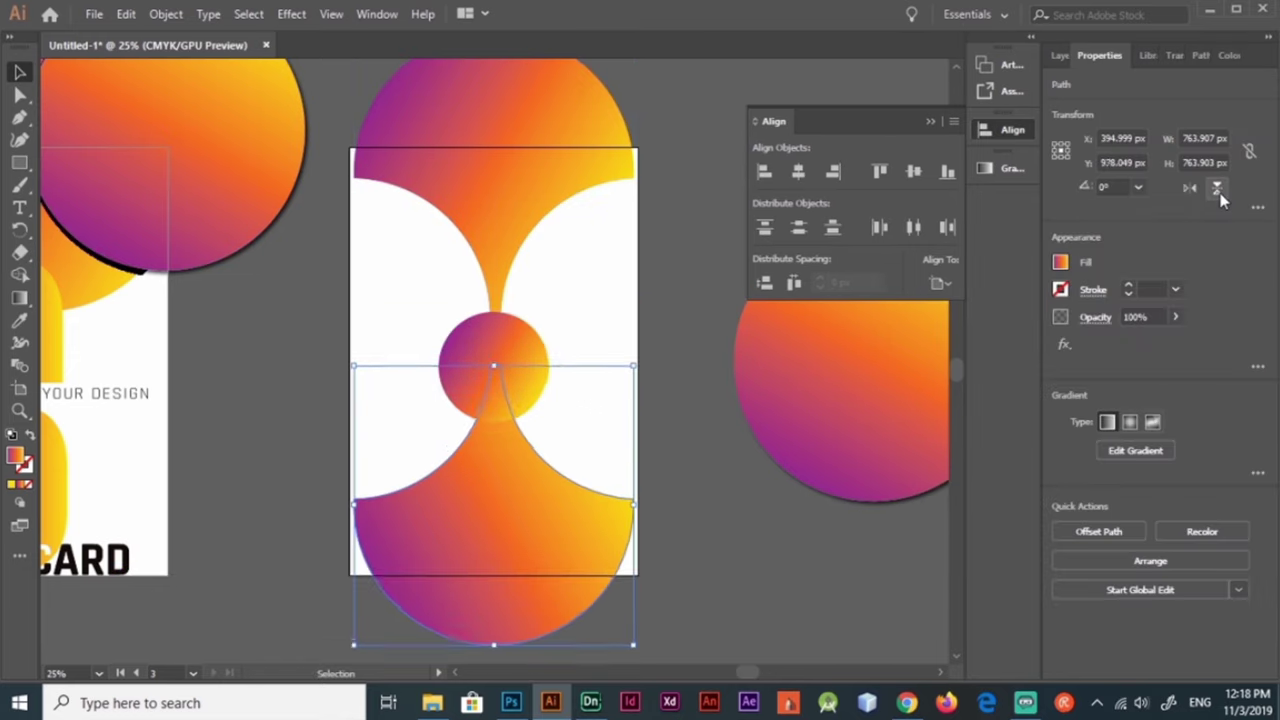
pyautogui.click(752, 514)
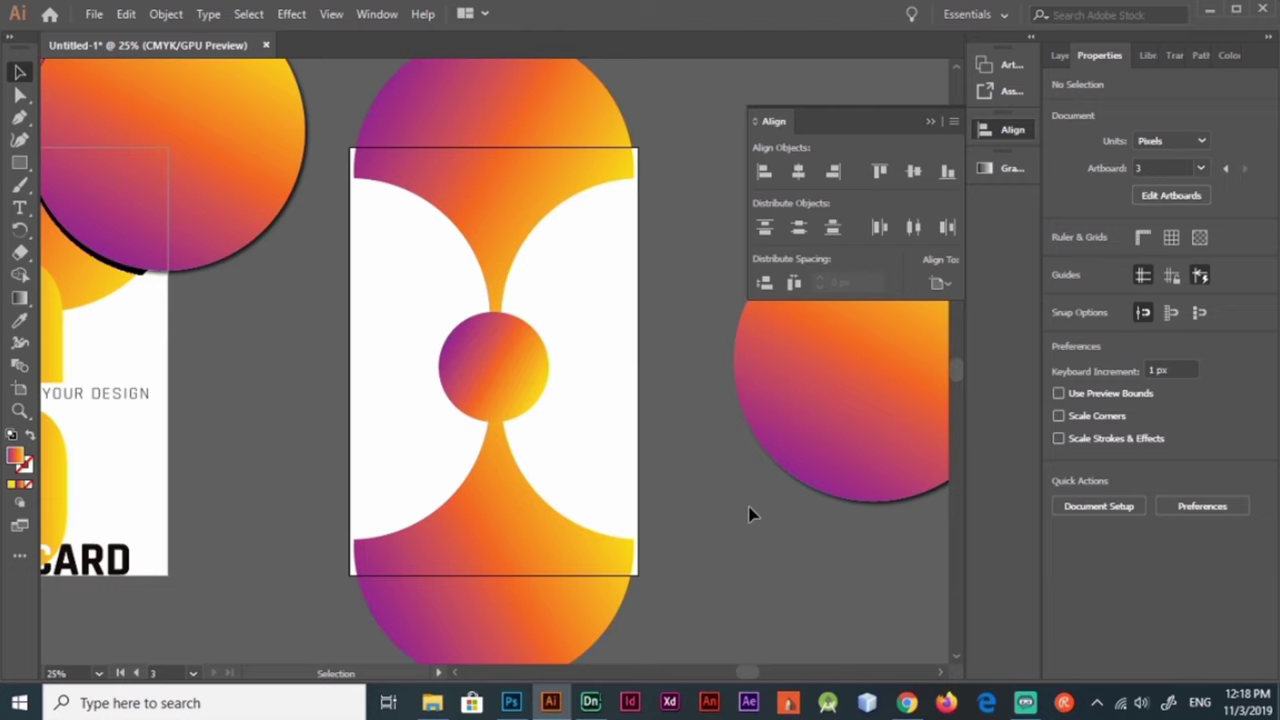
# Step: Undo the stroke experiments back to the overlapping circles and shrink the centre circle
pyautogui.click(493, 365)
pyautogui.click(24, 463)
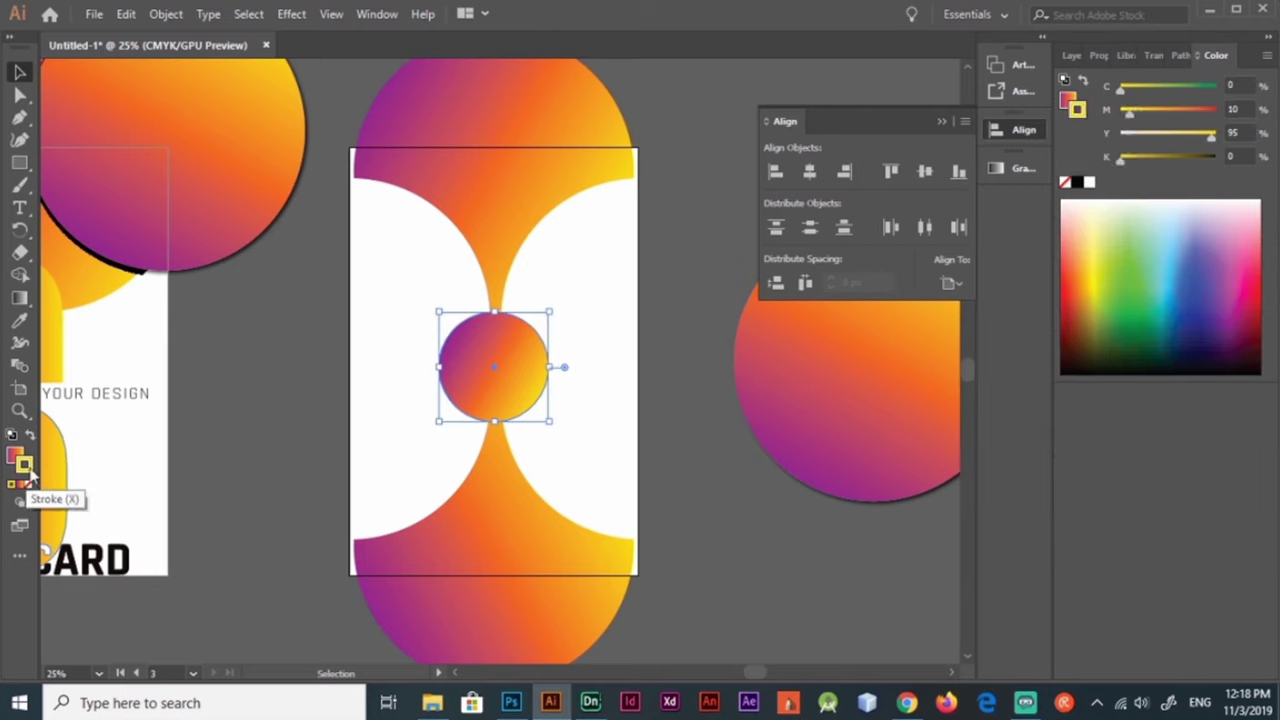
pyautogui.click(1093, 289)
pyautogui.click(707, 497)
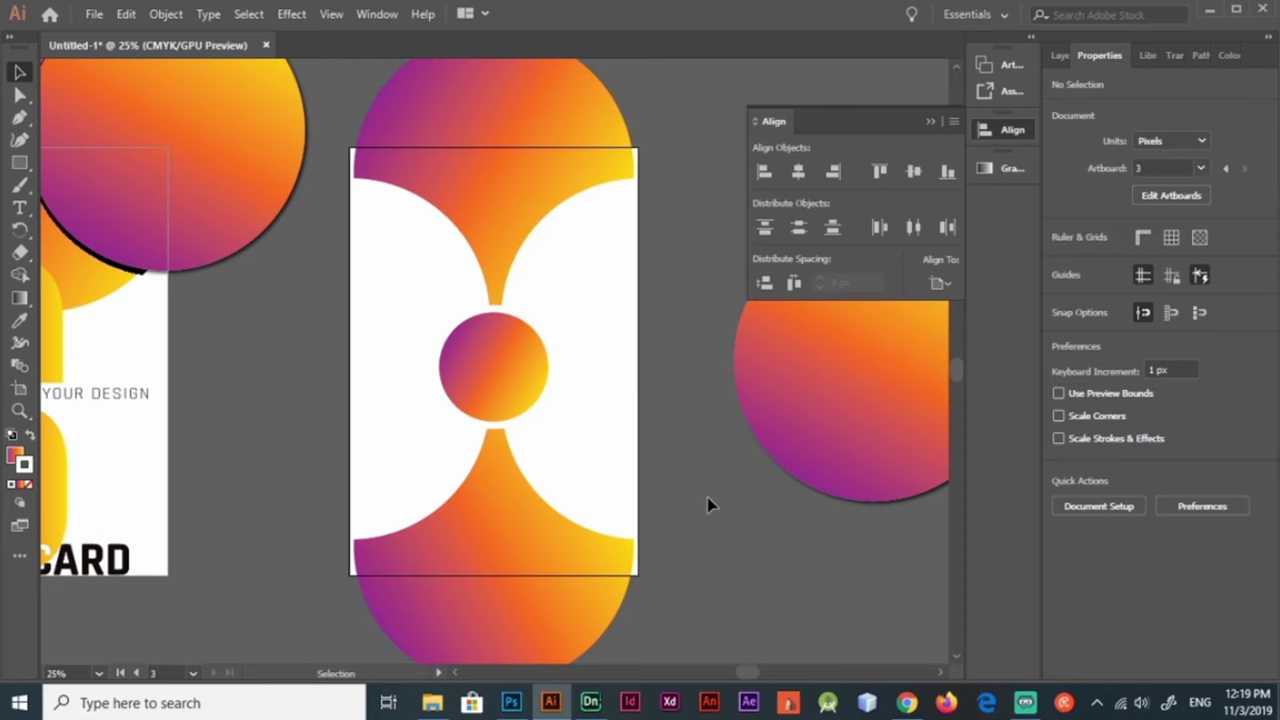
pyautogui.hotkey('ctrl', 'z')
pyautogui.hotkey('ctrl', 'z')
pyautogui.hotkey('ctrl', 'z')
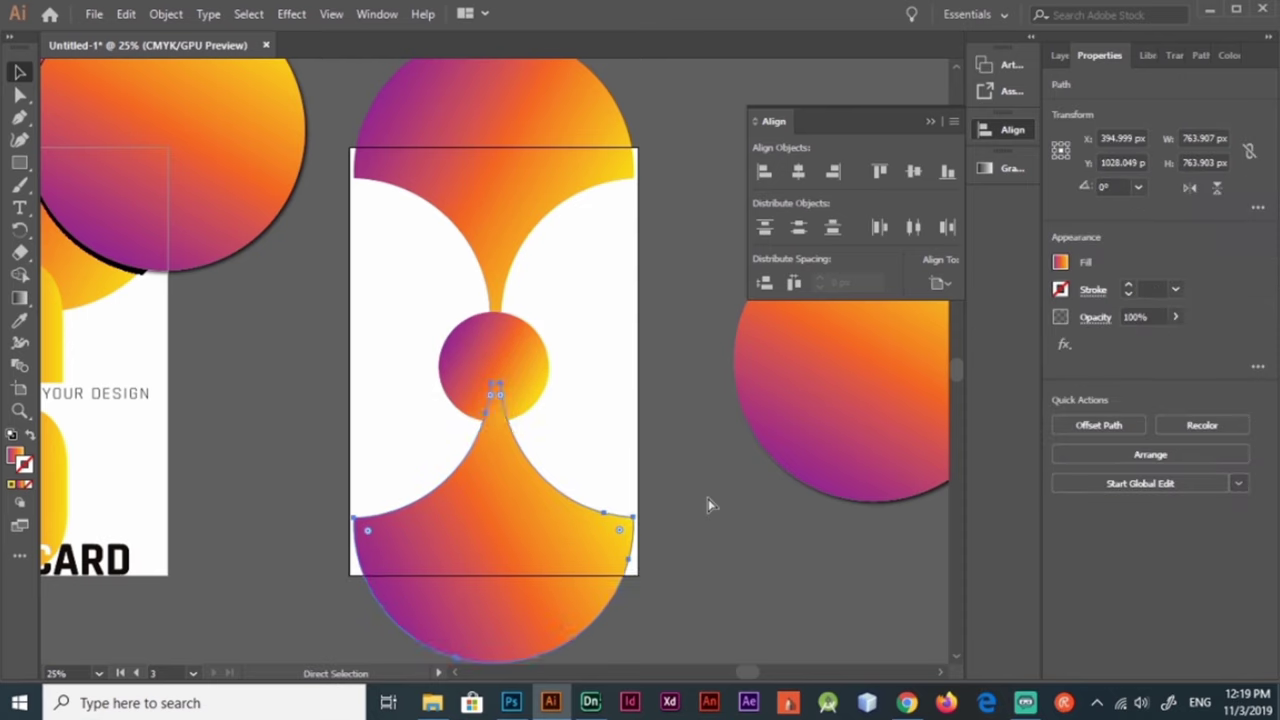
pyautogui.hotkey('ctrl', 'z')
pyautogui.hotkey('ctrl', 'z')
pyautogui.hotkey('ctrl', 'z')
pyautogui.hotkey('ctrl', 'z')
pyautogui.click(712, 530)
pyautogui.keyDown('alt'); pyautogui.keyDown('shift'); pyautogui.moveTo(494, 449); pyautogui.dragTo(494, 380); pyautogui.keyUp('shift'); pyautogui.keyUp('alt')
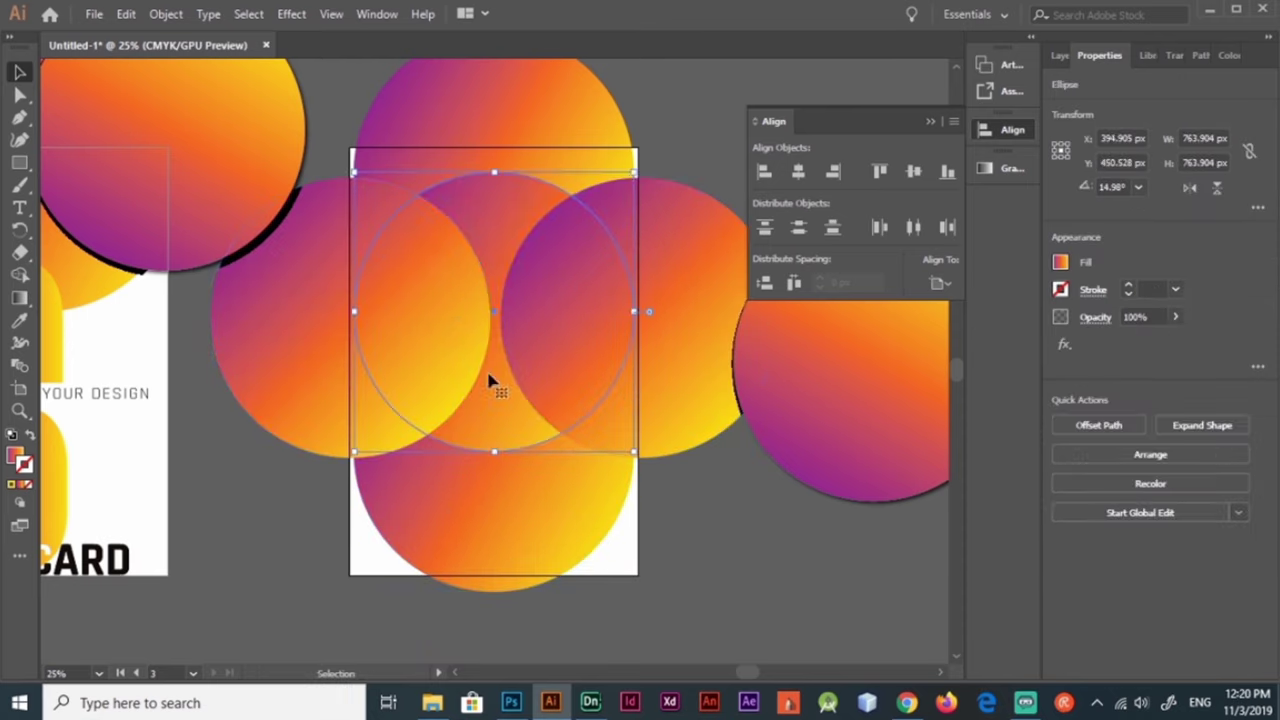
pyautogui.click(378, 518)
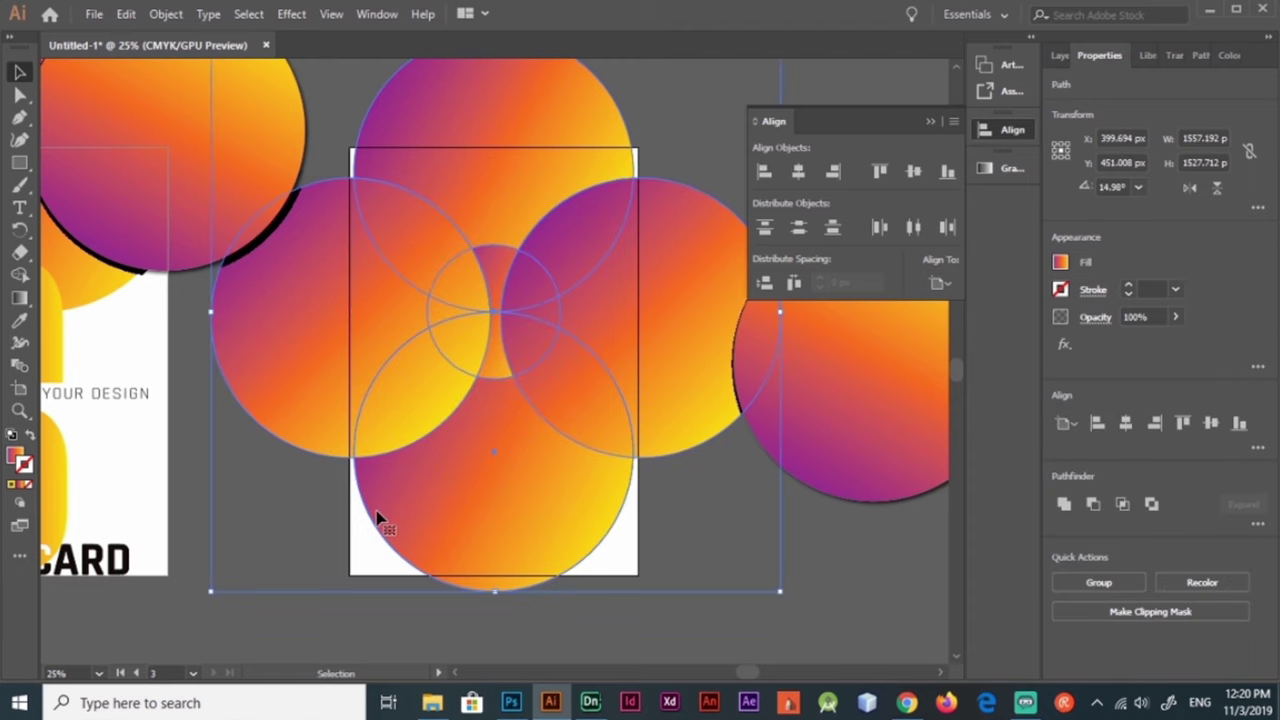
# Step: Draw an artboard-sized rectangle, cut a corner off to form a triangle, and clip the circles inside it
pyautogui.press('m')
pyautogui.moveTo(350, 148); pyautogui.dragTo(638, 575)
pyautogui.press('p')
pyautogui.click(638, 149)
pyautogui.press('v')
pyautogui.moveTo(643, 153); pyautogui.dragTo(322, 650)
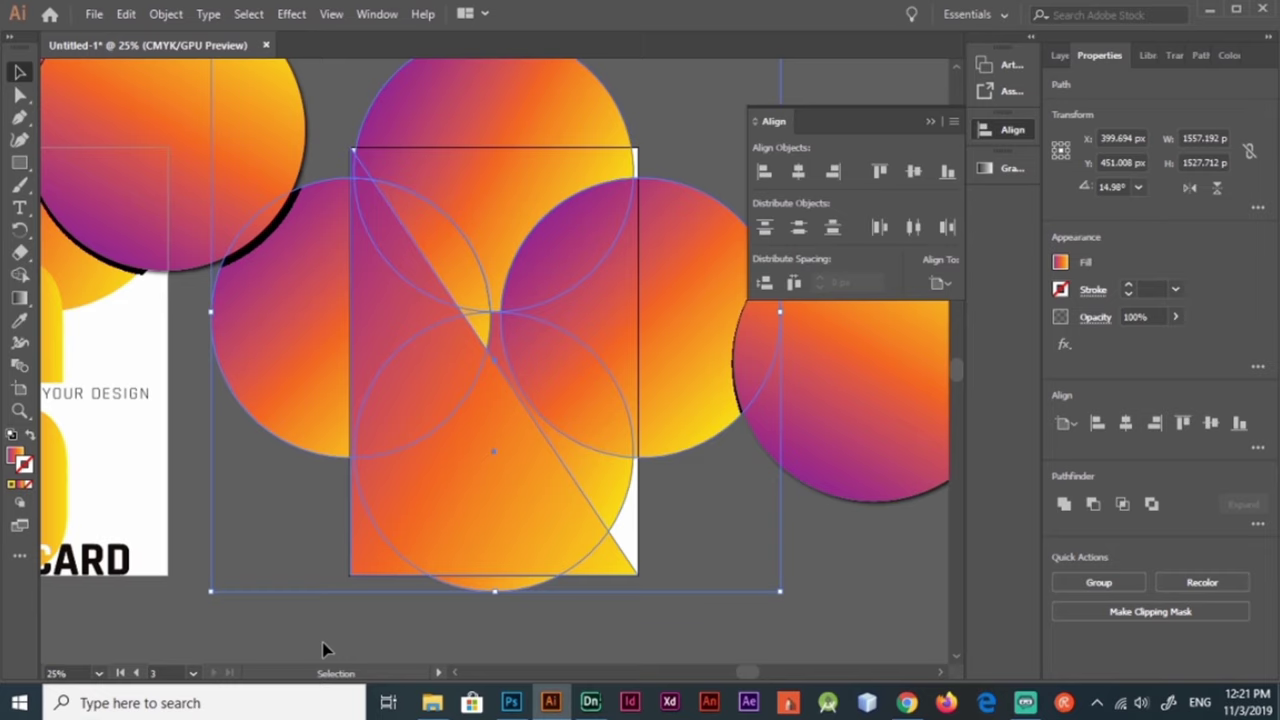
pyautogui.hotkey('ctrl', '7')
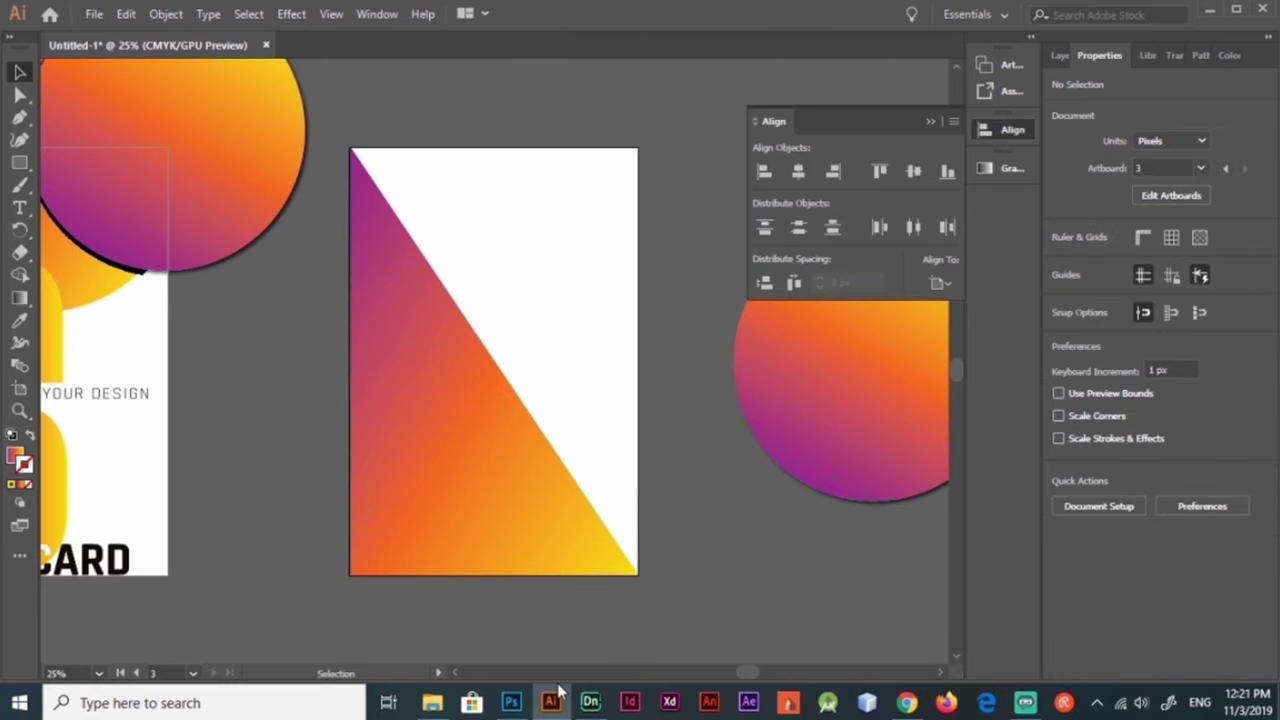
pyautogui.hotkey('ctrl', '-')
# Step: Move the ID text onto the triangle artboard
pyautogui.click(625, 345)
pyautogui.keyDown('alt'); pyautogui.scroll(3, 771, 357); pyautogui.keyUp('alt')
pyautogui.moveTo(627, 347)
pyautogui.mouseDown()
pyautogui.moveTo(527, 322)
pyautogui.moveTo(589, 457)
pyautogui.mouseUp()
pyautogui.keyDown('alt'); pyautogui.scroll(2, 801, 357); pyautogui.keyUp('alt')
# Step: Check the enlarged white ID text sitting over the gradient triangle
pyautogui.keyDown('alt'); pyautogui.scroll(-4, 801, 368); pyautogui.keyUp('alt')
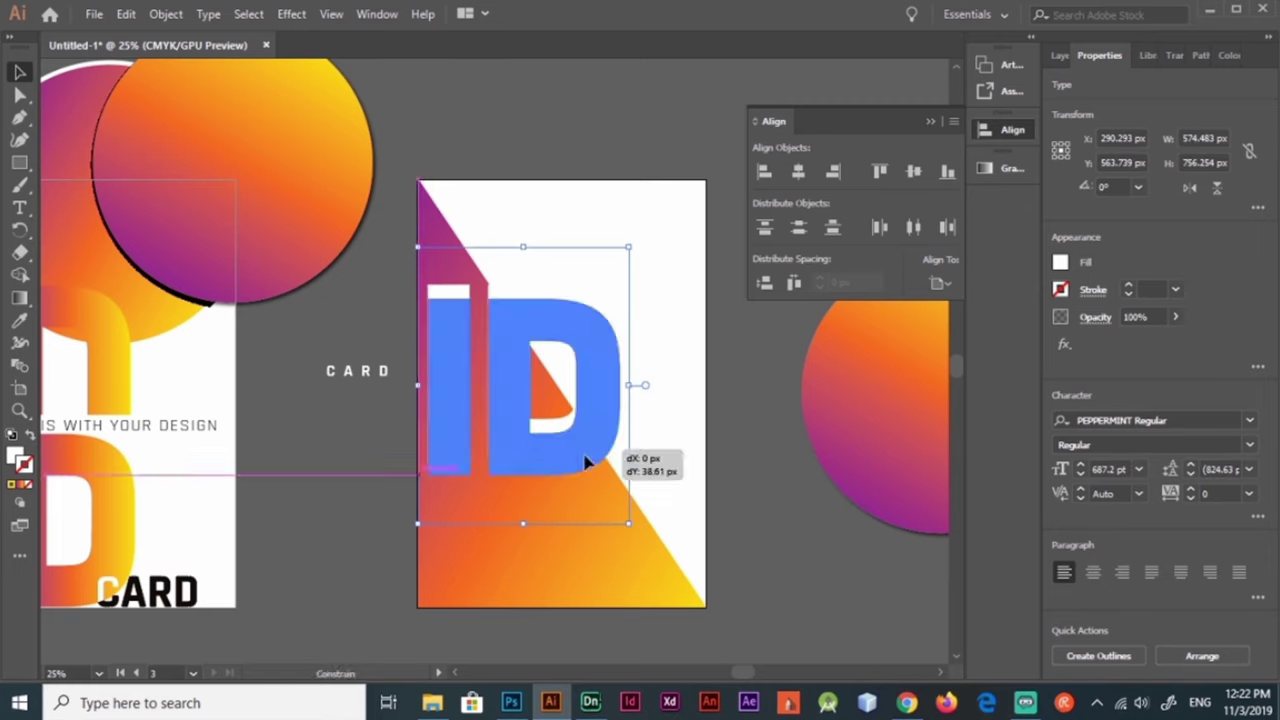
pyautogui.click(789, 600)
pyautogui.click(540, 450)
pyautogui.keyDown('alt'); pyautogui.scroll(3, 480, 329); pyautogui.keyUp('alt')
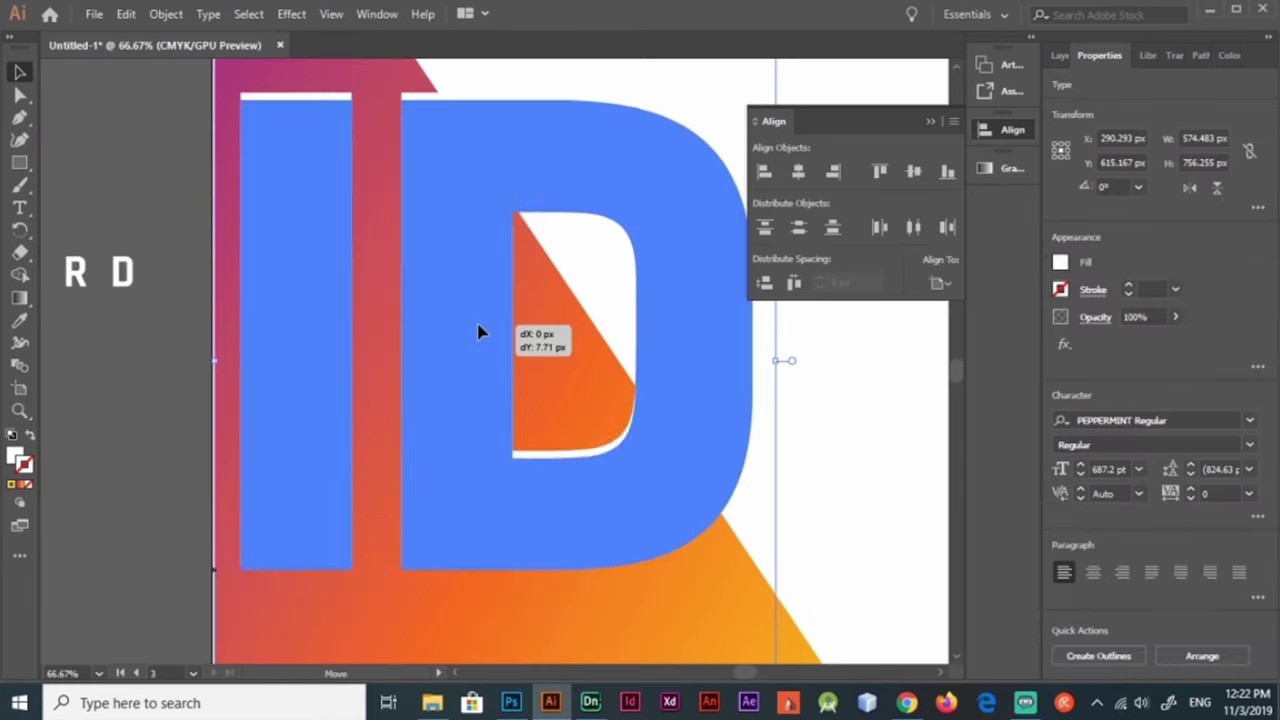
pyautogui.keyDown('alt'); pyautogui.scroll(-3, 617, 428); pyautogui.keyUp('alt')
pyautogui.keyDown('alt'); pyautogui.scroll(3, 500, 306); pyautogui.keyUp('alt')
pyautogui.keyDown('alt'); pyautogui.scroll(-2, 620, 376); pyautogui.keyUp('alt')
pyautogui.click(786, 463)
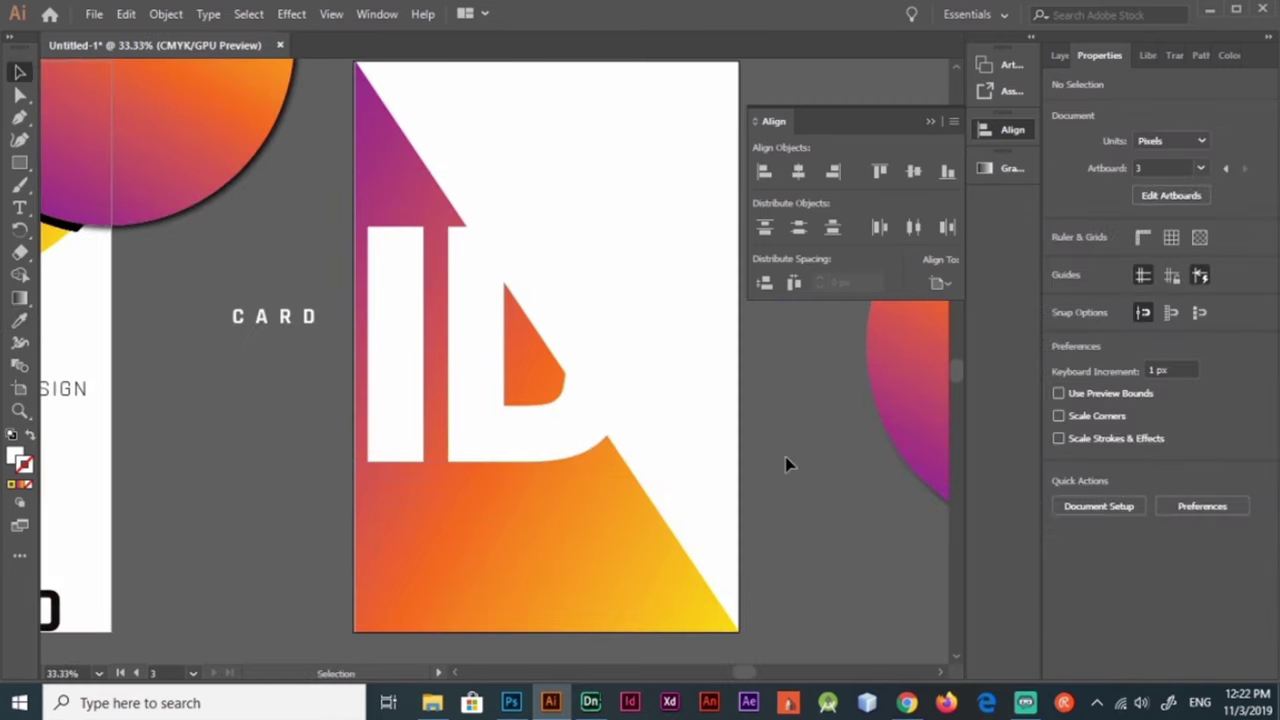
# Step: Place CARD beside the D and the tagline at the bottom, resetting its tracking to 0
pyautogui.moveTo(313, 336); pyautogui.dragTo(670, 425)
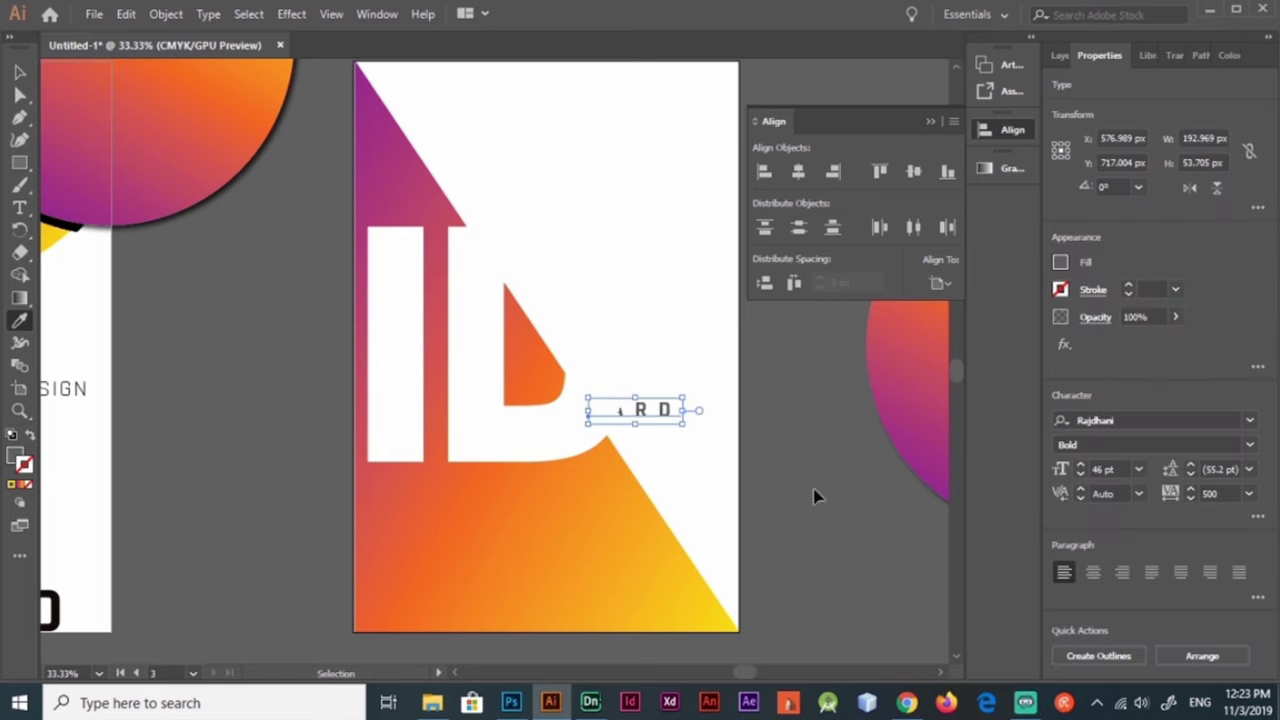
pyautogui.moveTo(104, 389); pyautogui.dragTo(700, 622)
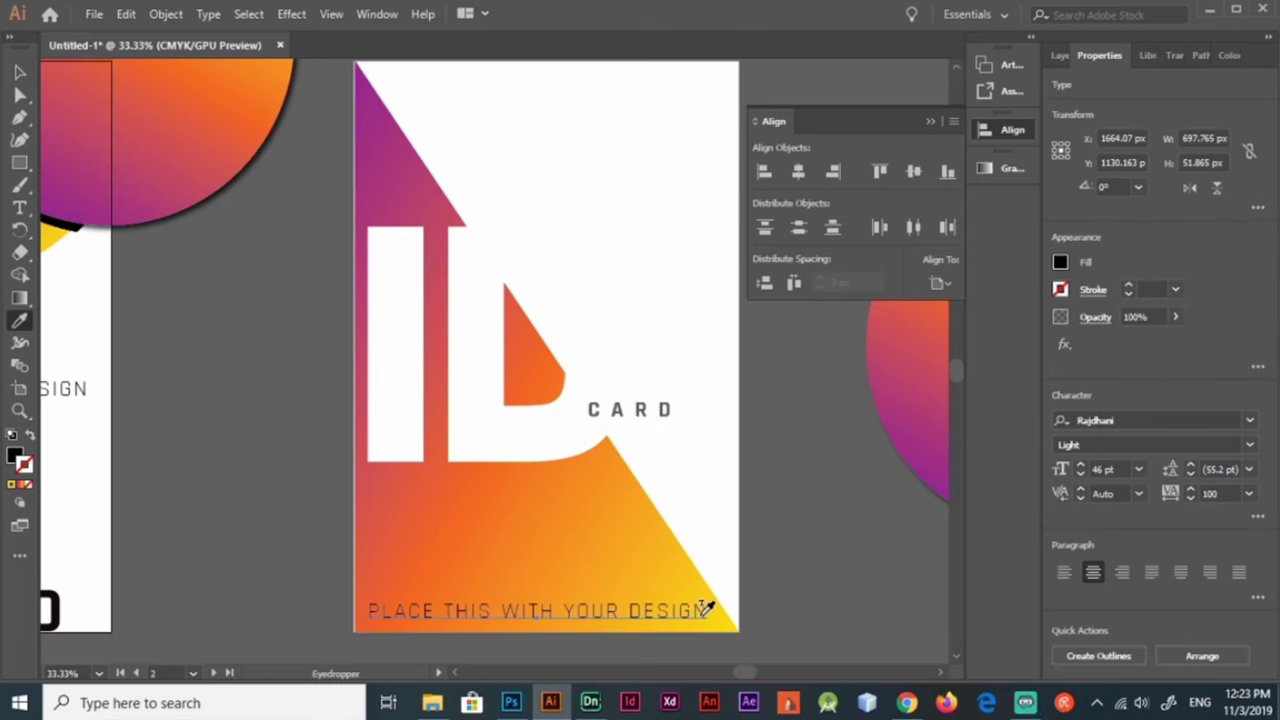
pyautogui.hotkey('ctrl', 'alt', 'q')
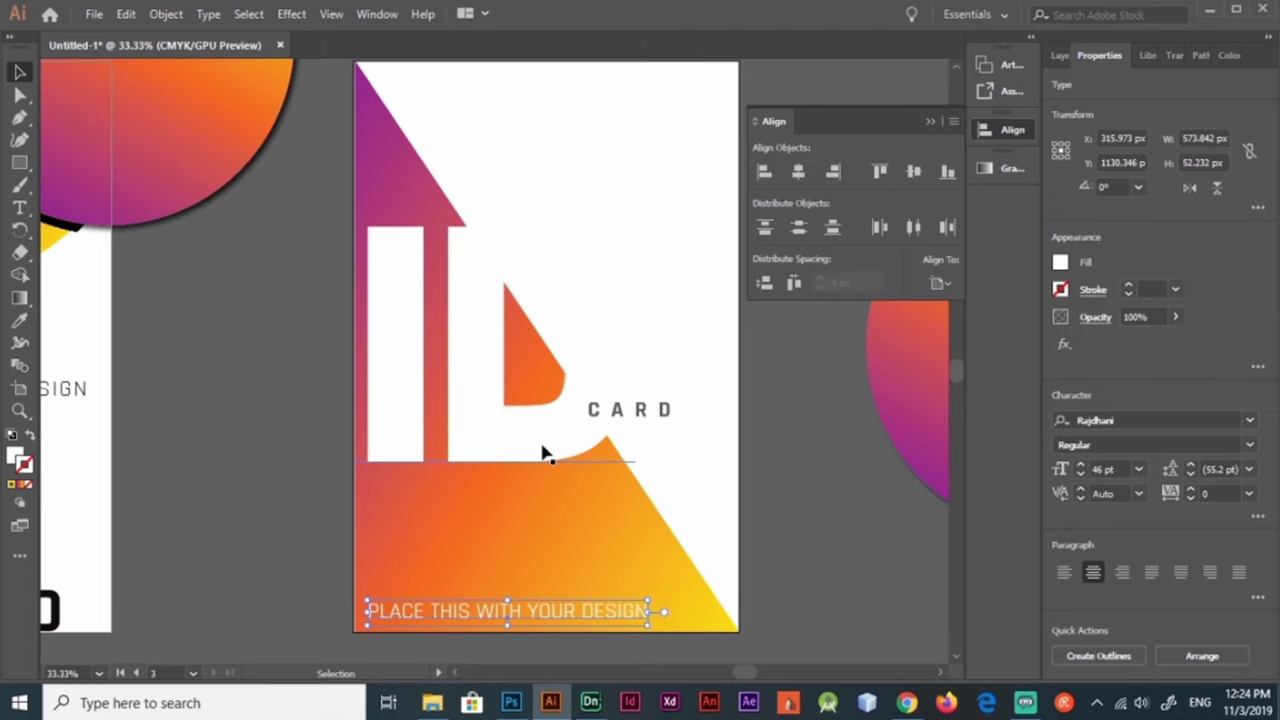
# Step: Shrink a triangle copy into a small piece and round its top-right corner
pyautogui.click(668, 585)
pyautogui.hotkey('ctrl', 't')
pyautogui.hotkey('ctrl', 't')
pyautogui.moveTo(371, 129)
pyautogui.mouseDown()
pyautogui.moveTo(618, 218)
pyautogui.moveTo(600, 235)
pyautogui.moveTo(618, 180)
pyautogui.moveTo(590, 205)
pyautogui.mouseUp()
pyautogui.click(643, 234)
pyautogui.click(585, 262)
pyautogui.hotkey('ctrl', '+')
pyautogui.hotkey('ctrl', '+')
pyautogui.press('a')
pyautogui.click(807, 426)
pyautogui.hotkey('ctrl', '-')
pyautogui.press('v')
pyautogui.click(366, 366)
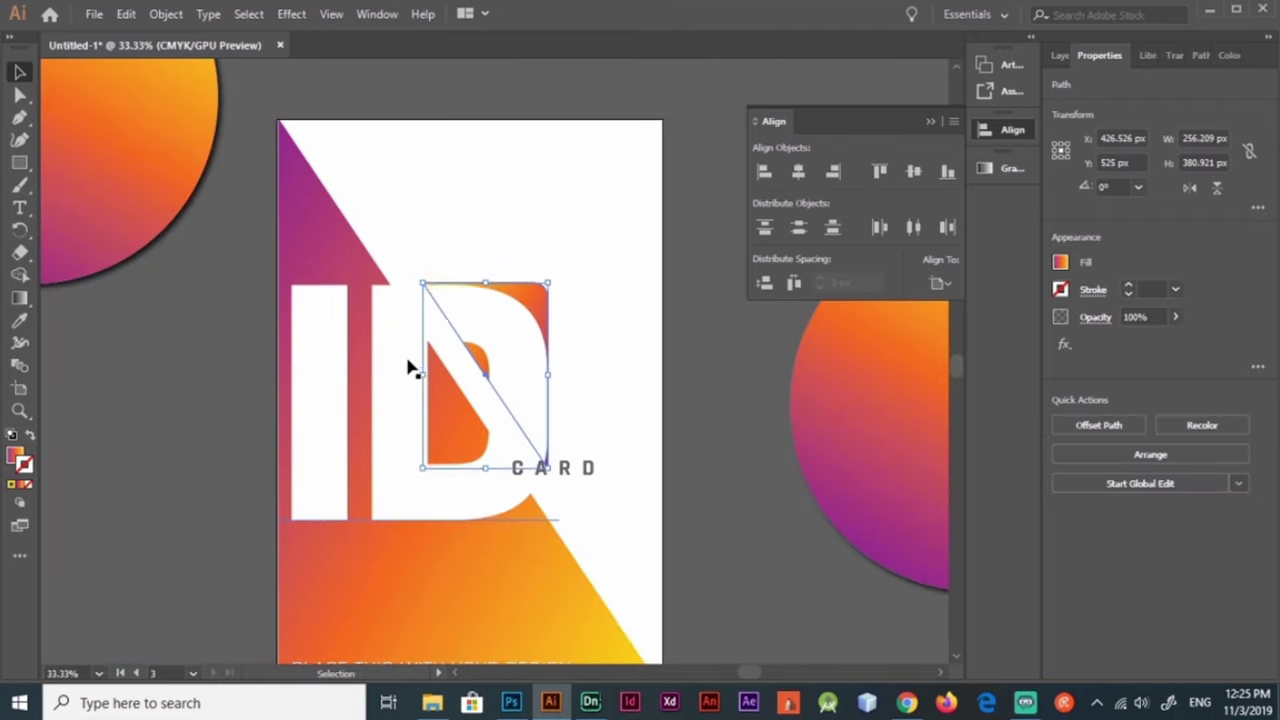
# Step: Enlarge the D's gradient piece and pull its top edge down slightly
pyautogui.hotkey('ctrl', '+')
pyautogui.hotkey('ctrl', '+')
pyautogui.hotkey('ctrl', '+')
pyautogui.hotkey('ctrl', '-')
pyautogui.moveTo(620, 177); pyautogui.dragTo(628, 167)
pyautogui.click(897, 553)
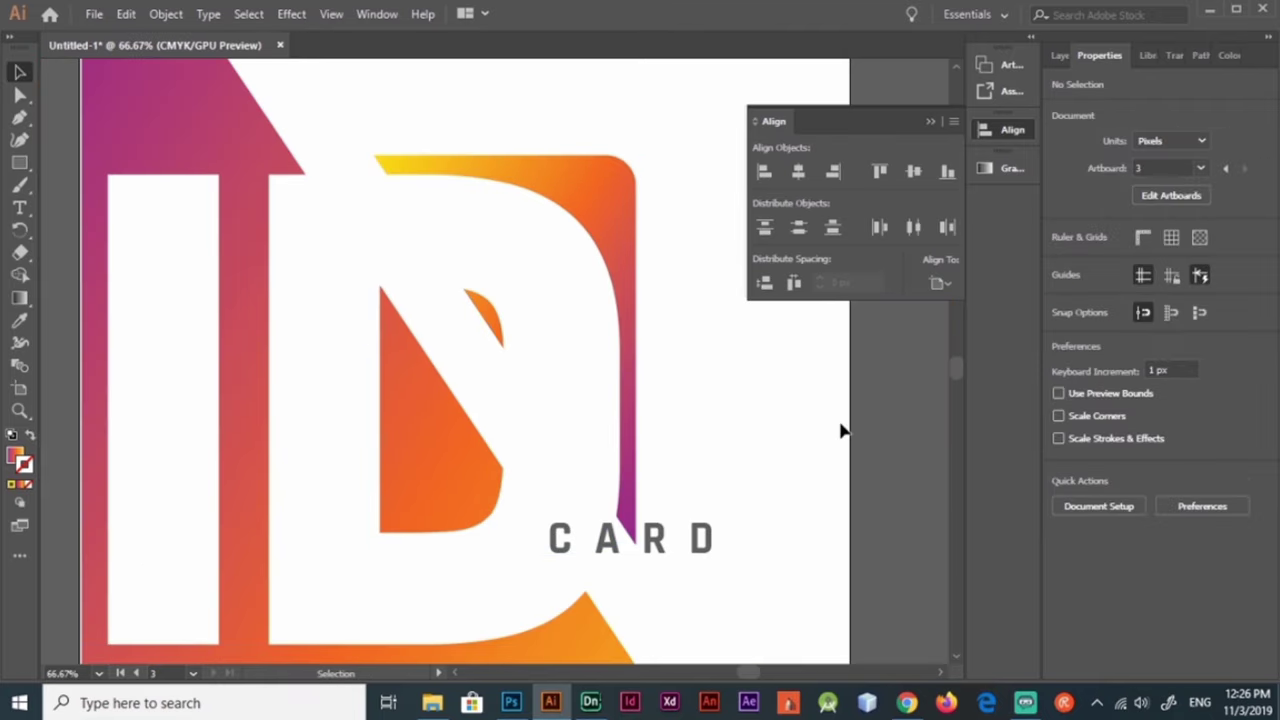
pyautogui.hotkey('ctrl', '-')
pyautogui.click(514, 382)
pyautogui.keyDown('shift'); pyautogui.click(545, 432); pyautogui.keyUp('shift')
pyautogui.moveTo(515, 222); pyautogui.dragTo(515, 229)
pyautogui.click(678, 341)
# Step: Set 0° gradient angles on the ID lettering and background triangle, removing the triangle's outline
pyautogui.click(648, 615)
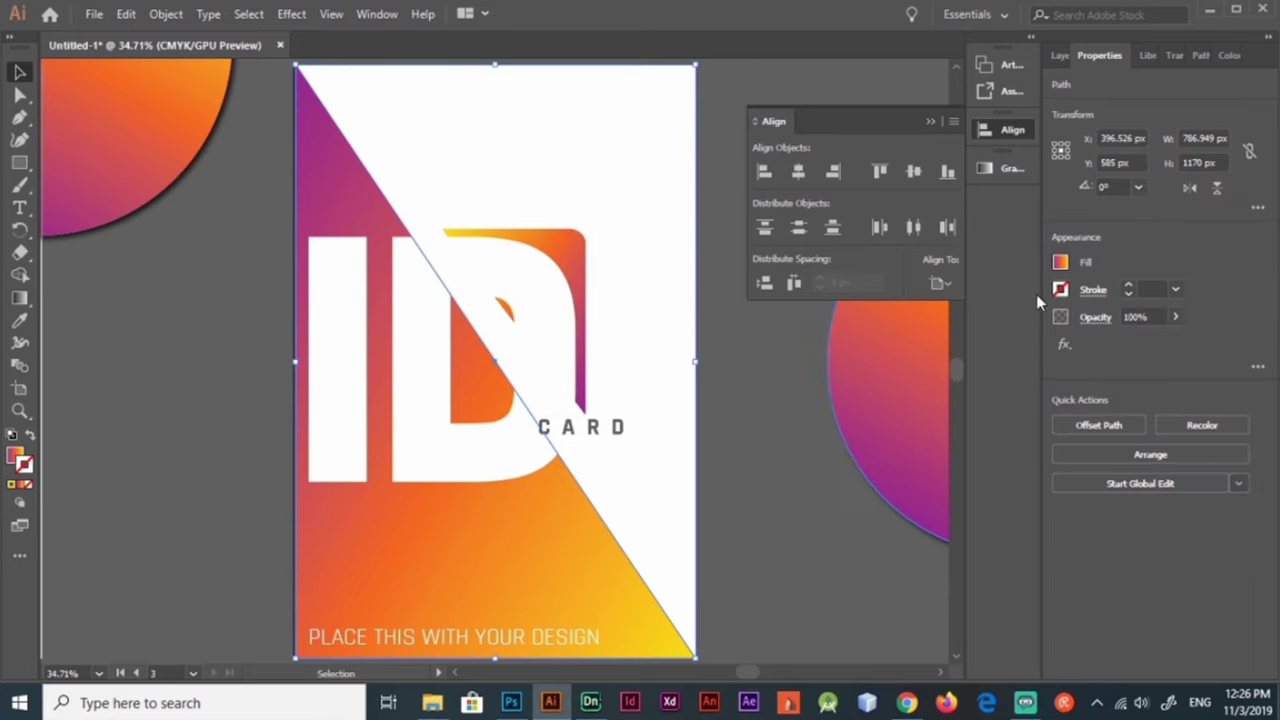
pyautogui.hotkey('ctrl', 'F9')
pyautogui.click(545, 460)
pyautogui.click(751, 193)
pyautogui.write('0')
pyautogui.press('Return')
pyautogui.click(400, 520)
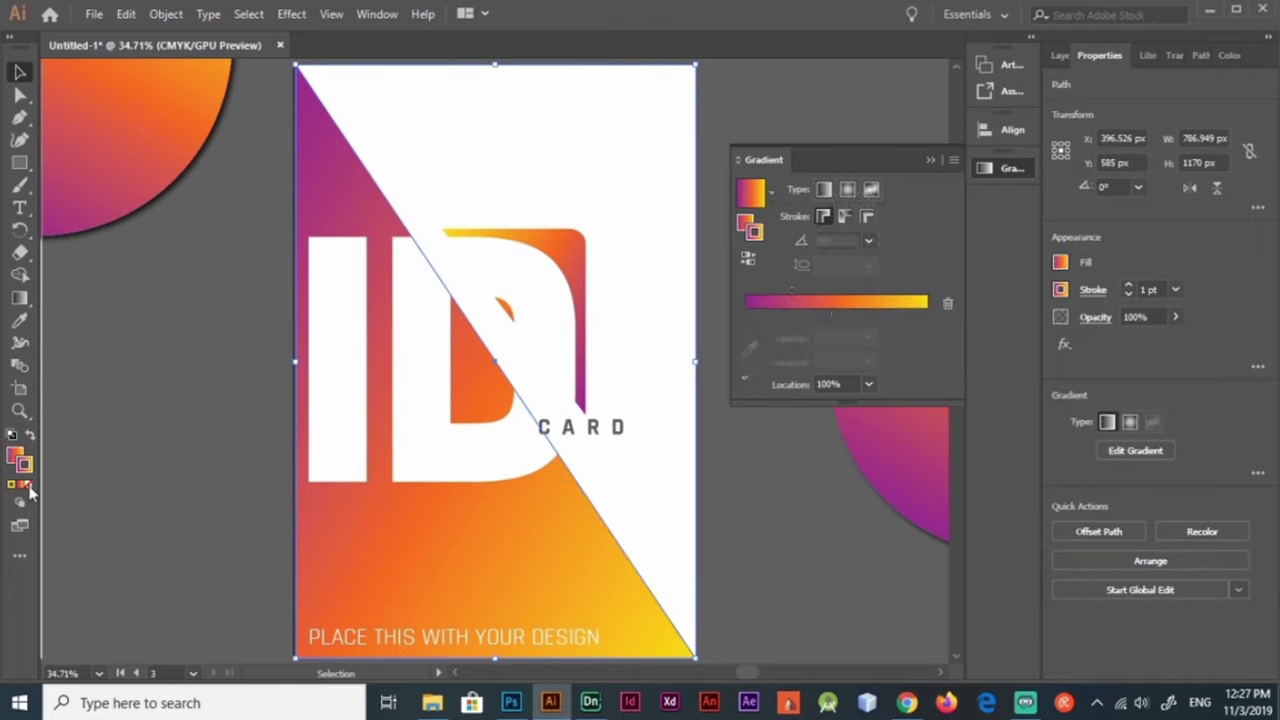
pyautogui.click(28, 485)
pyautogui.write('0')
pyautogui.press('Return')
pyautogui.press('Return')
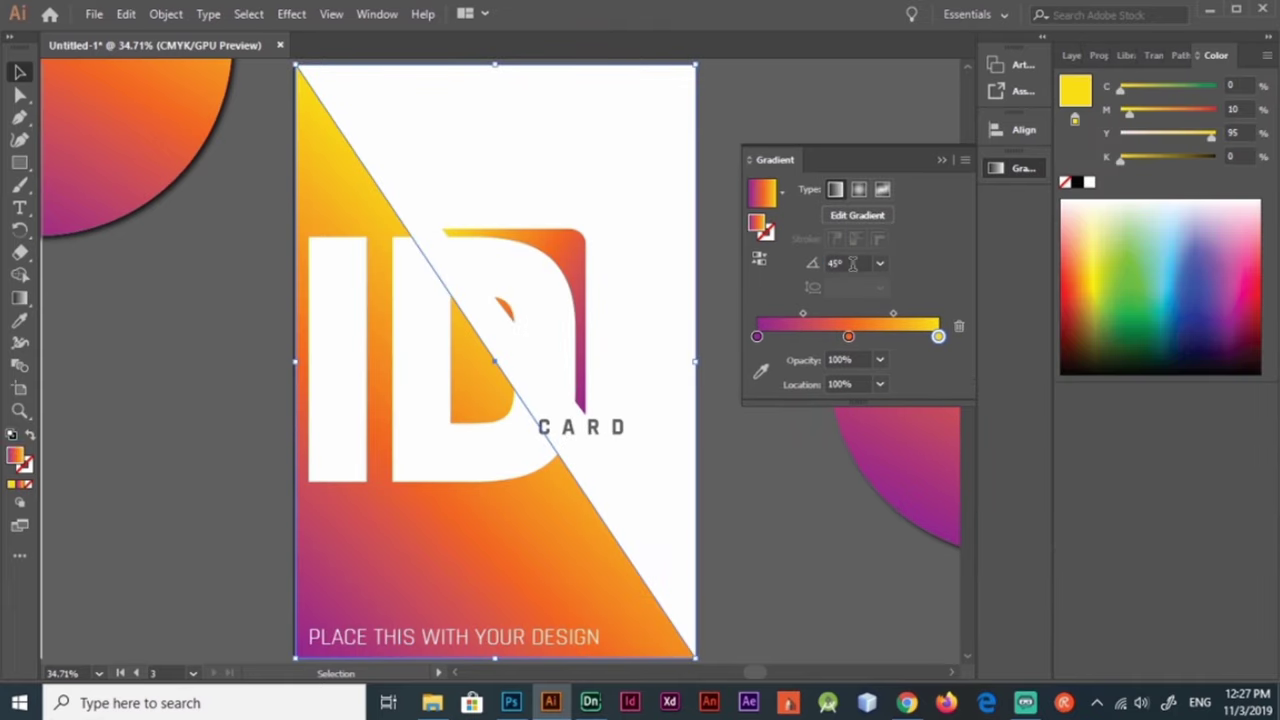
# Step: Try moving and rotating the D's triangle piece to 315°, then undo back to its original place
pyautogui.click(429, 280)
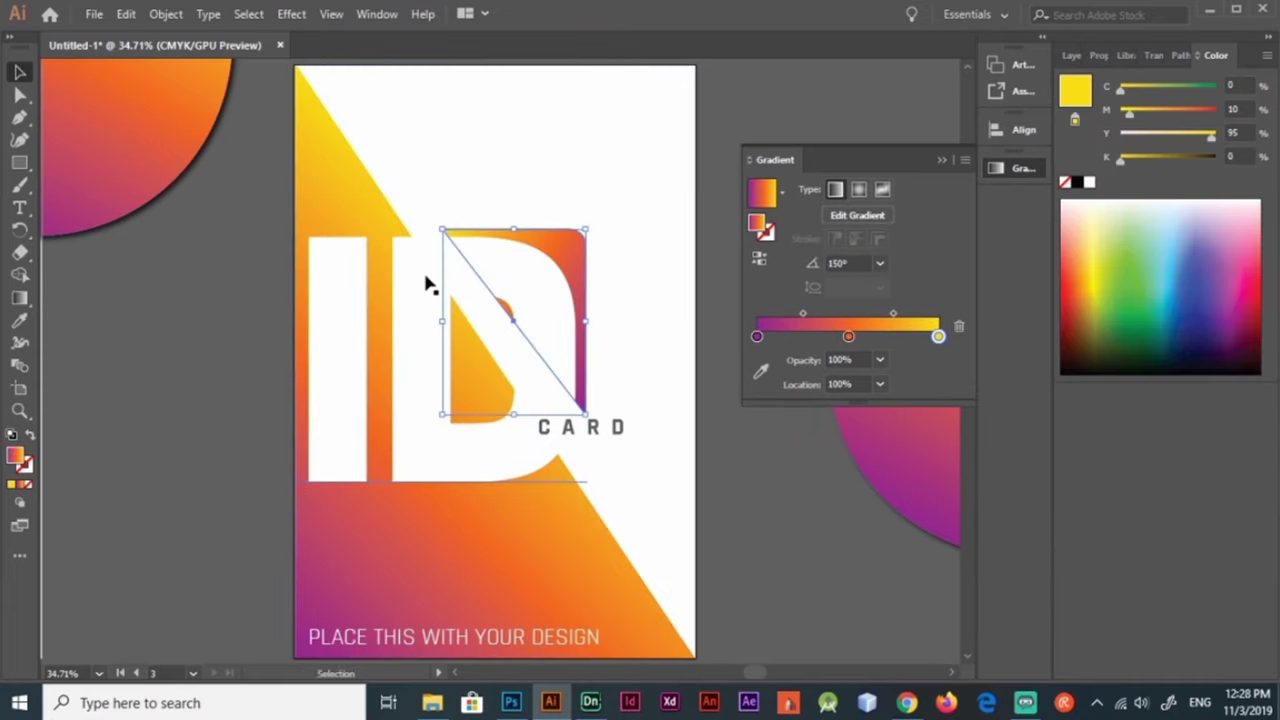
pyautogui.moveTo(542, 298); pyautogui.dragTo(586, 237)
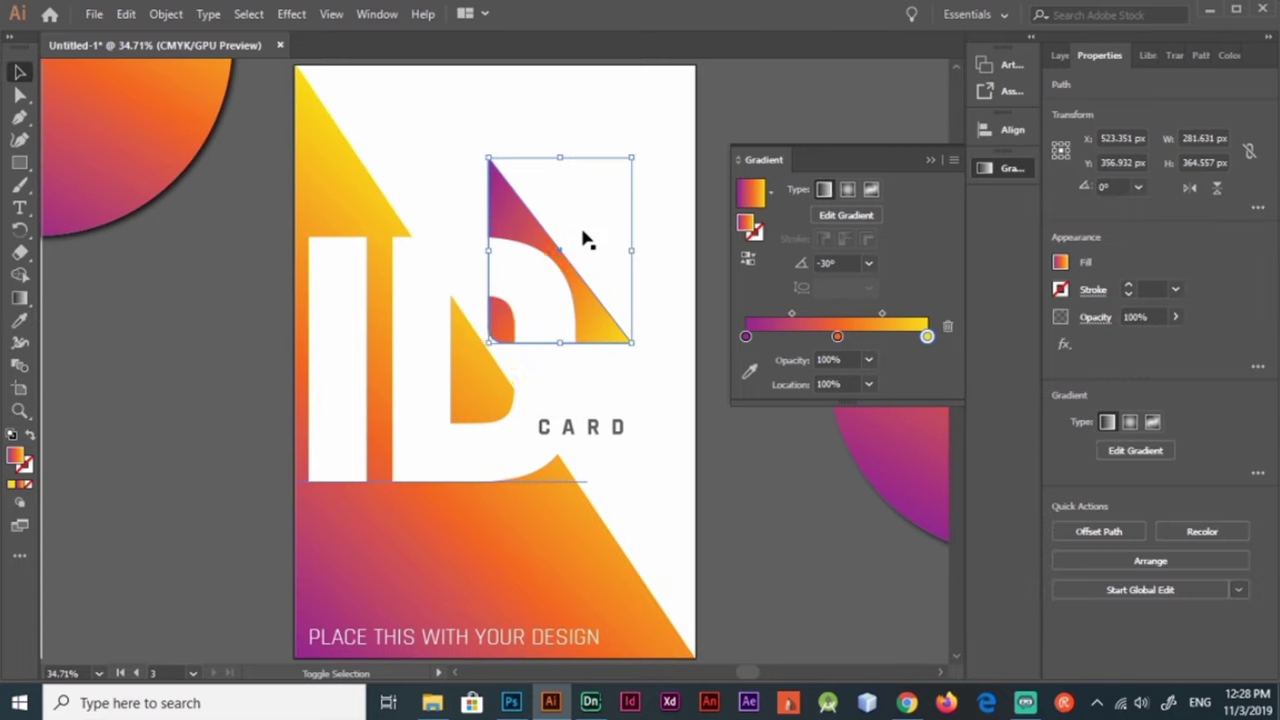
pyautogui.click(743, 488)
pyautogui.click(520, 220)
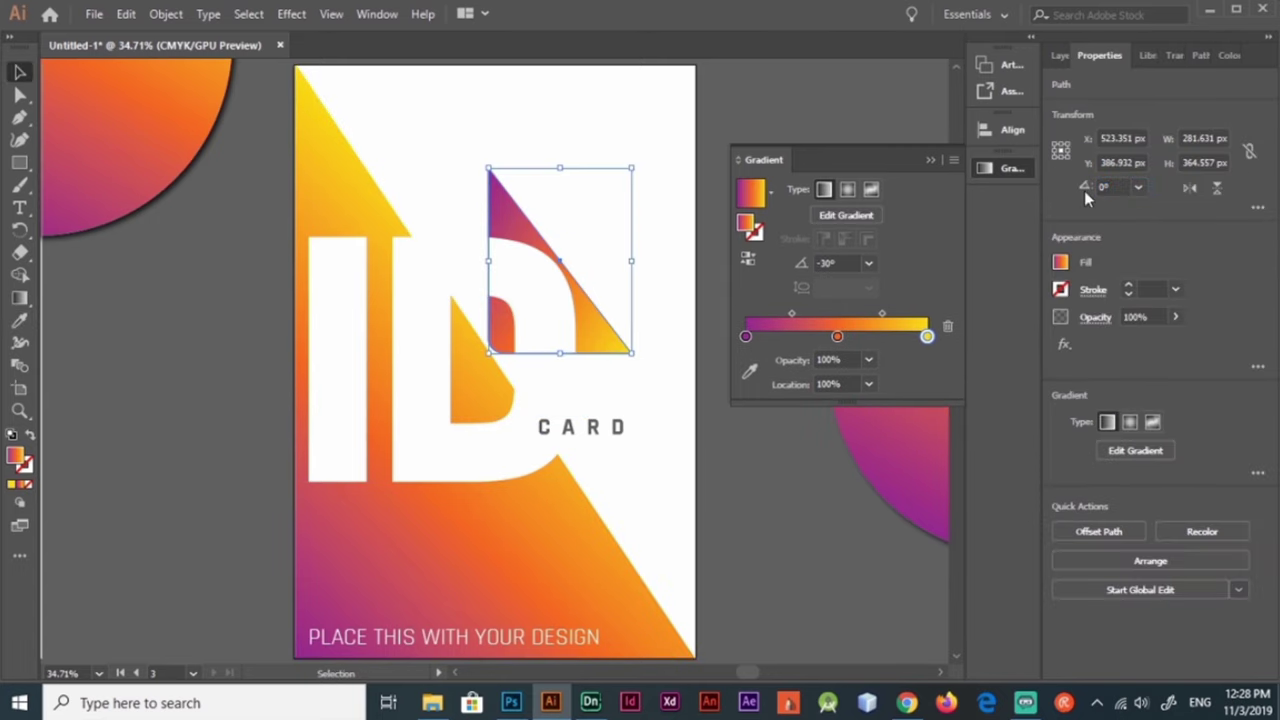
pyautogui.doubleClick(1107, 186)
pyautogui.write('315')
pyautogui.press('Return')
pyautogui.hotkey('ctrl', 'z')
pyautogui.hotkey('ctrl', 'z')
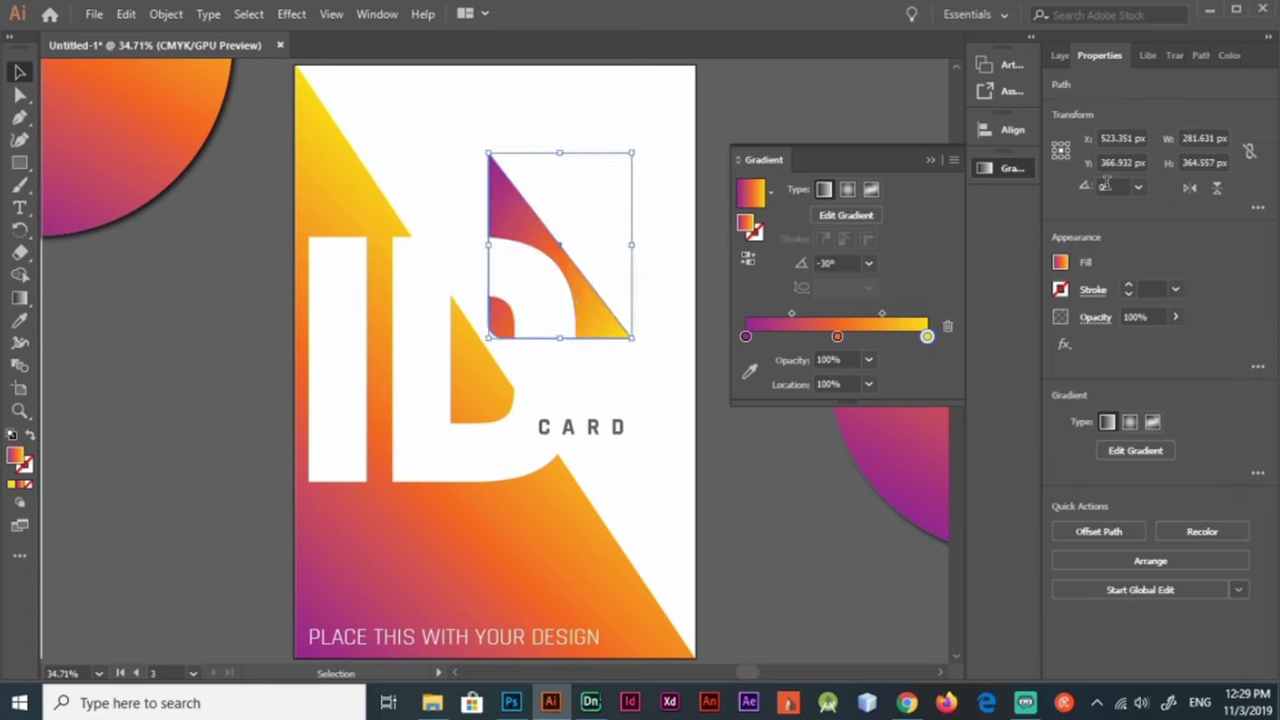
pyautogui.hotkey('ctrl', 'z')
pyautogui.hotkey('ctrl', 'z')
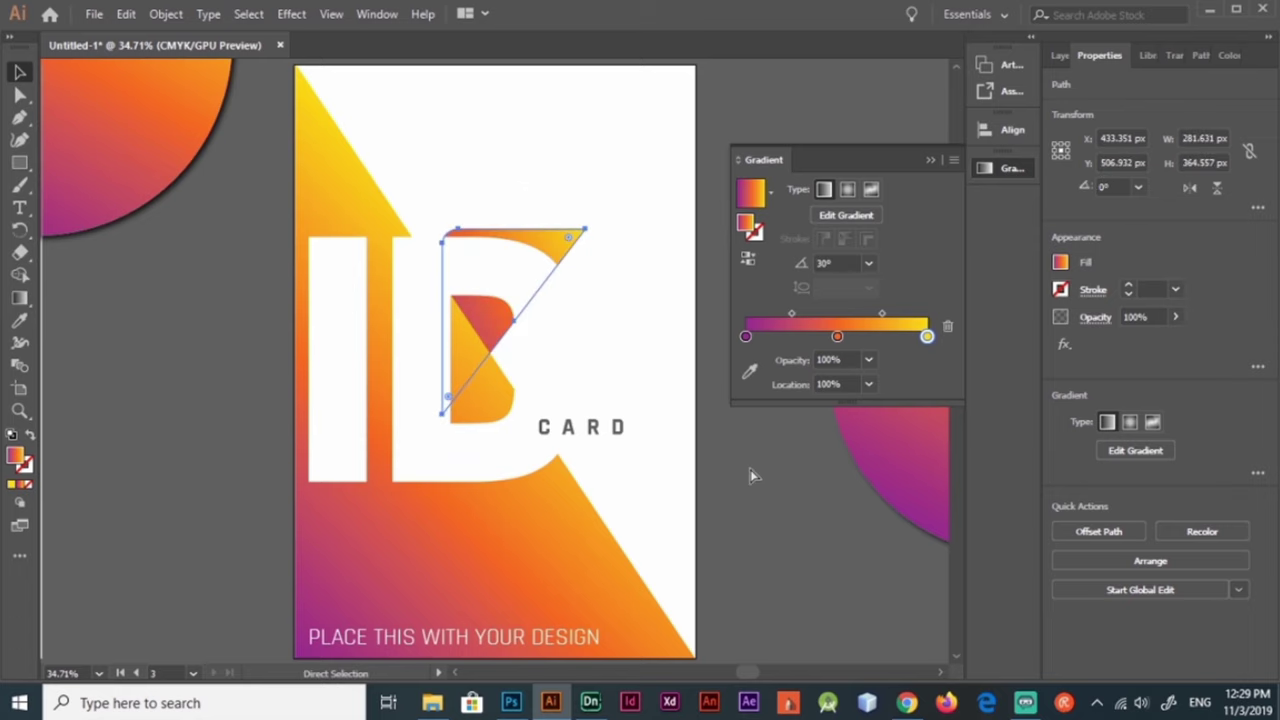
pyautogui.hotkey('ctrl', 'z')
# Step: Give CARD wider letter spacing and Medium weight, reverting a trial edit to the D shape
pyautogui.click(576, 437)
pyautogui.click(1248, 493)
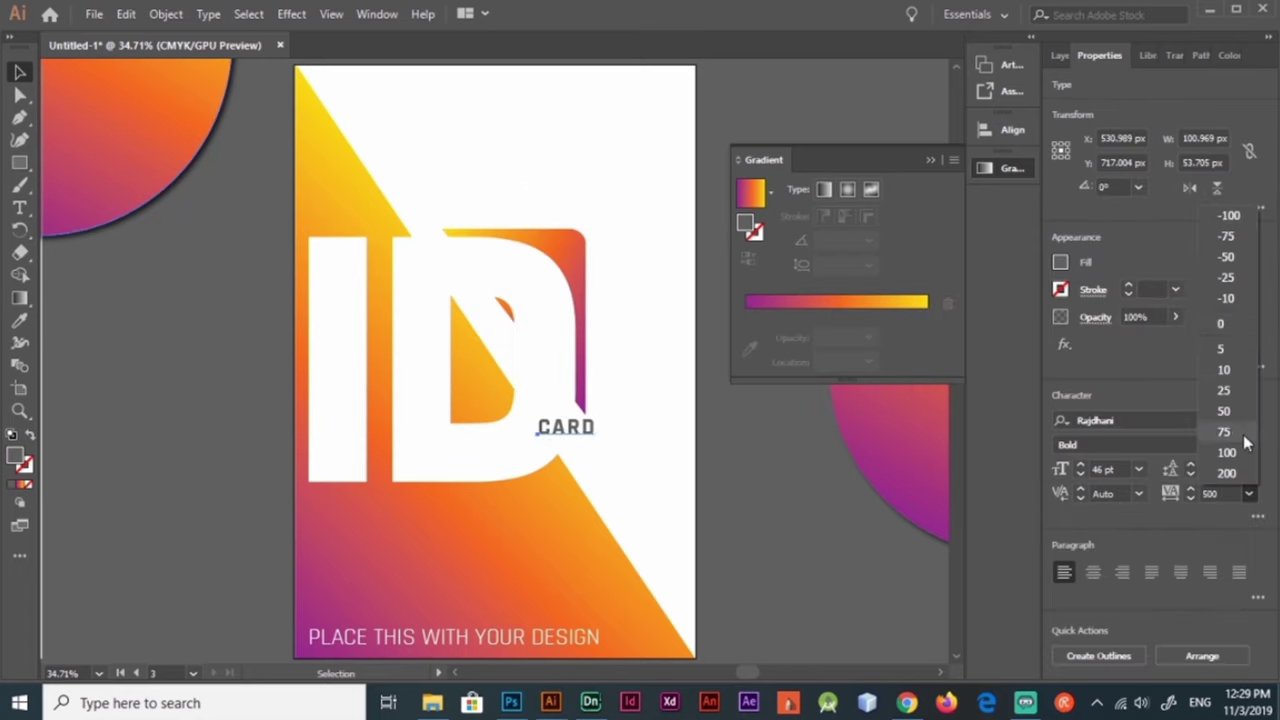
pyautogui.click(1243, 431)
pyautogui.click(1240, 444)
pyautogui.click(1130, 506)
pyautogui.click(524, 283)
pyautogui.press('a')
pyautogui.click(430, 315)
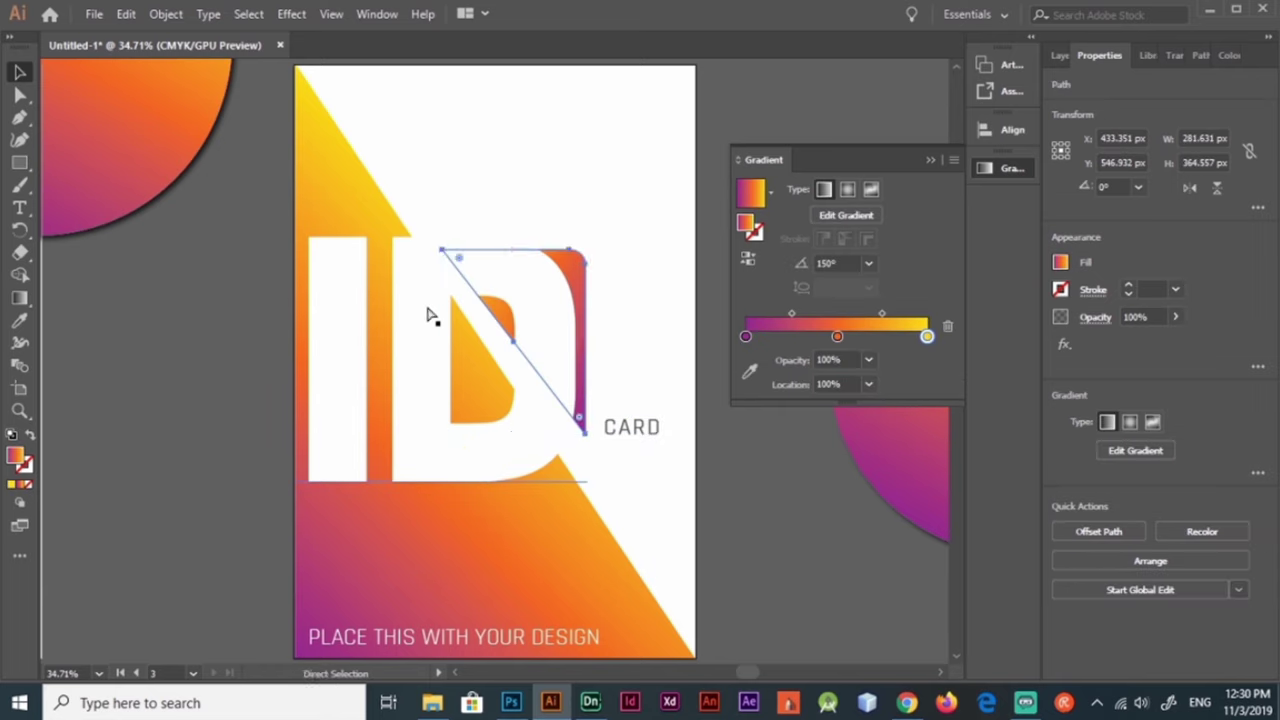
pyautogui.hotkey('ctrl', 'z')
pyautogui.press('v')
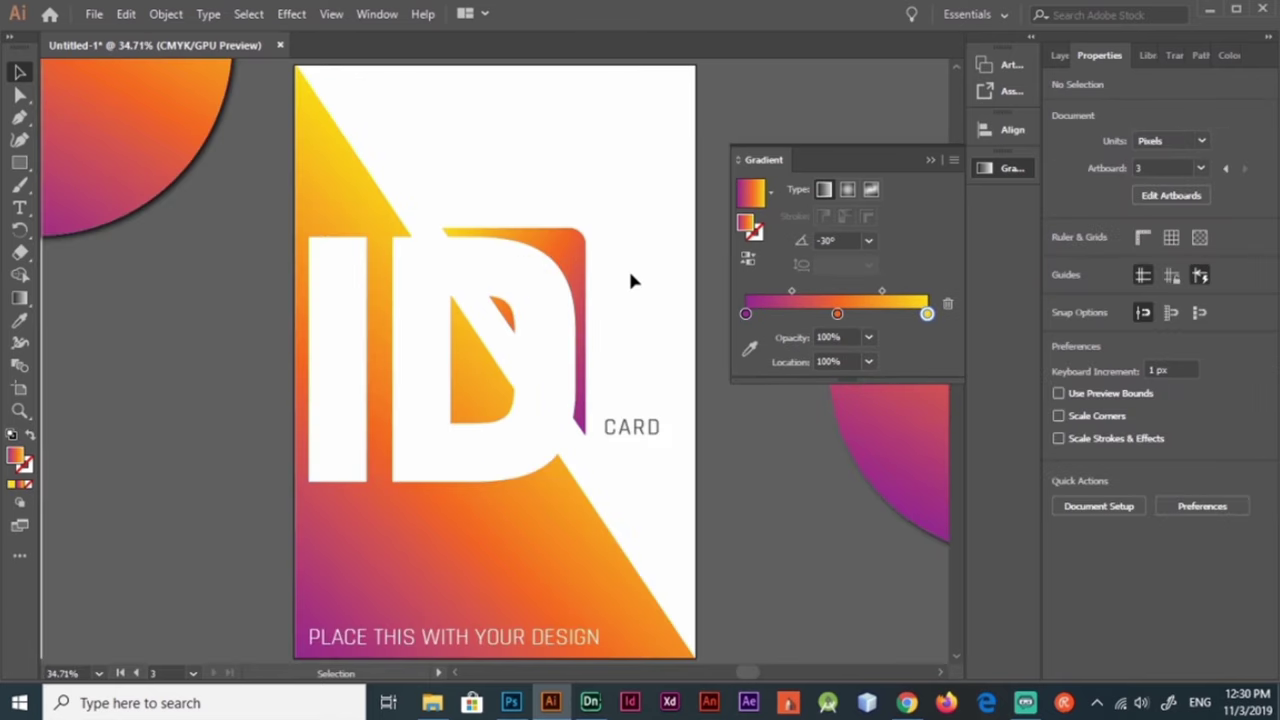
# Step: Switch CARD to vertical type orientation and enlarge it beside the D
pyautogui.click(630, 427)
pyautogui.click(1257, 284)
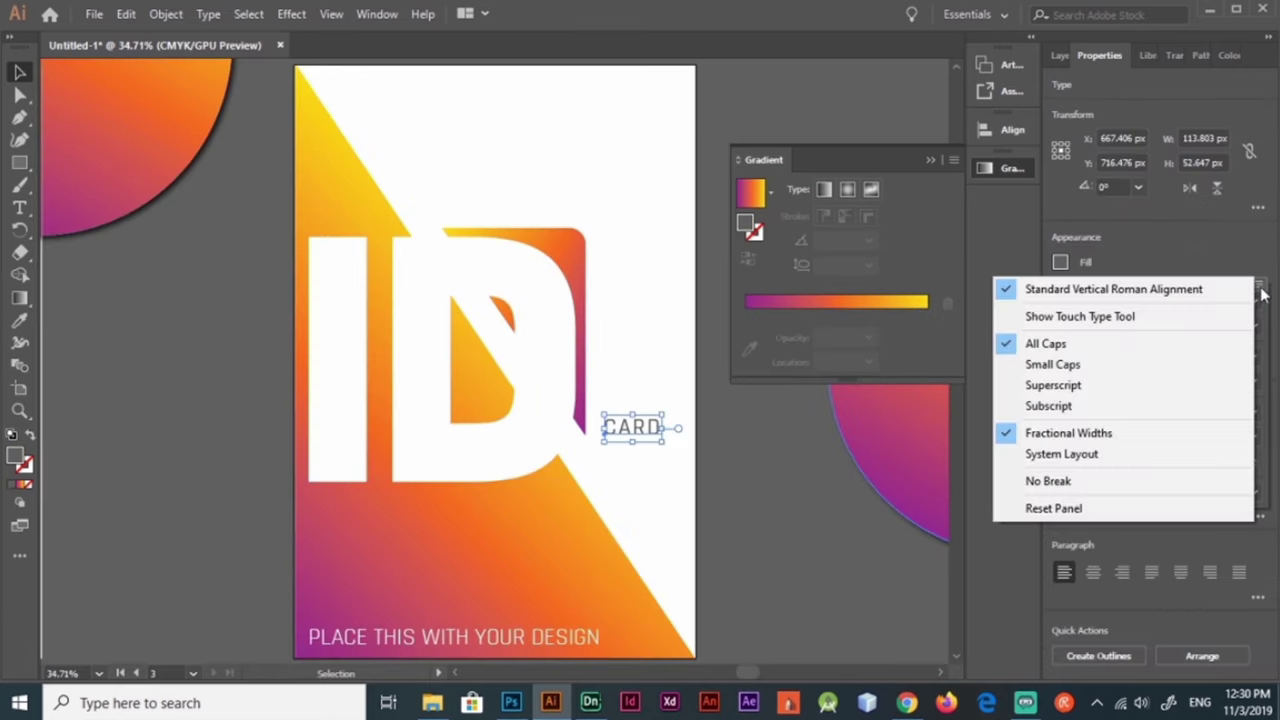
pyautogui.click(1248, 462)
pyautogui.click(1086, 409)
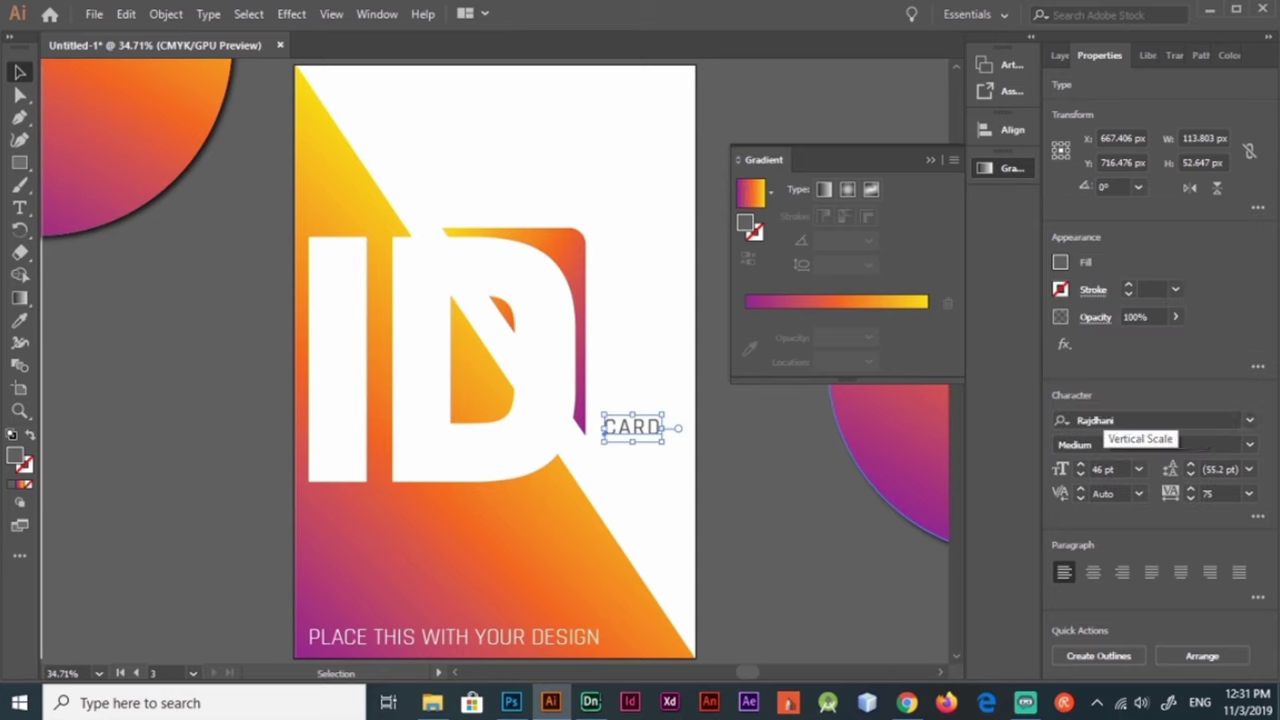
pyautogui.press('Escape')
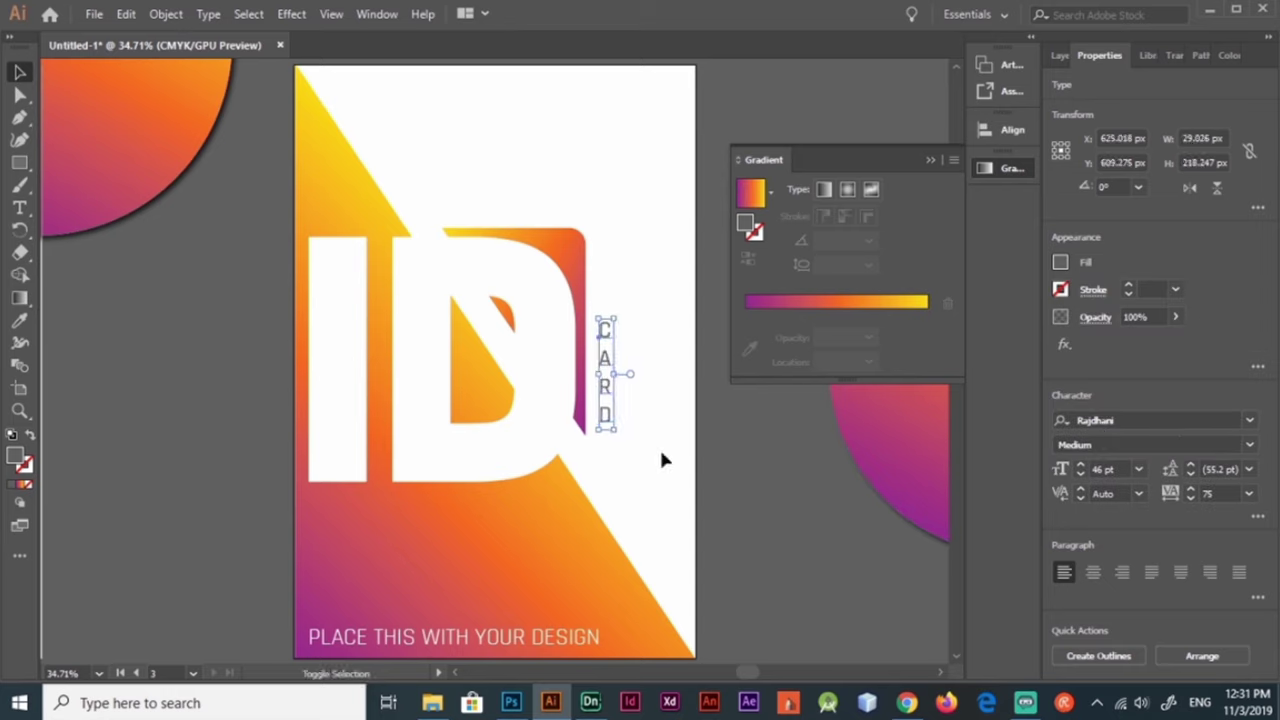
pyautogui.click(1080, 467)
pyautogui.click(1080, 467)
pyautogui.click(794, 540)
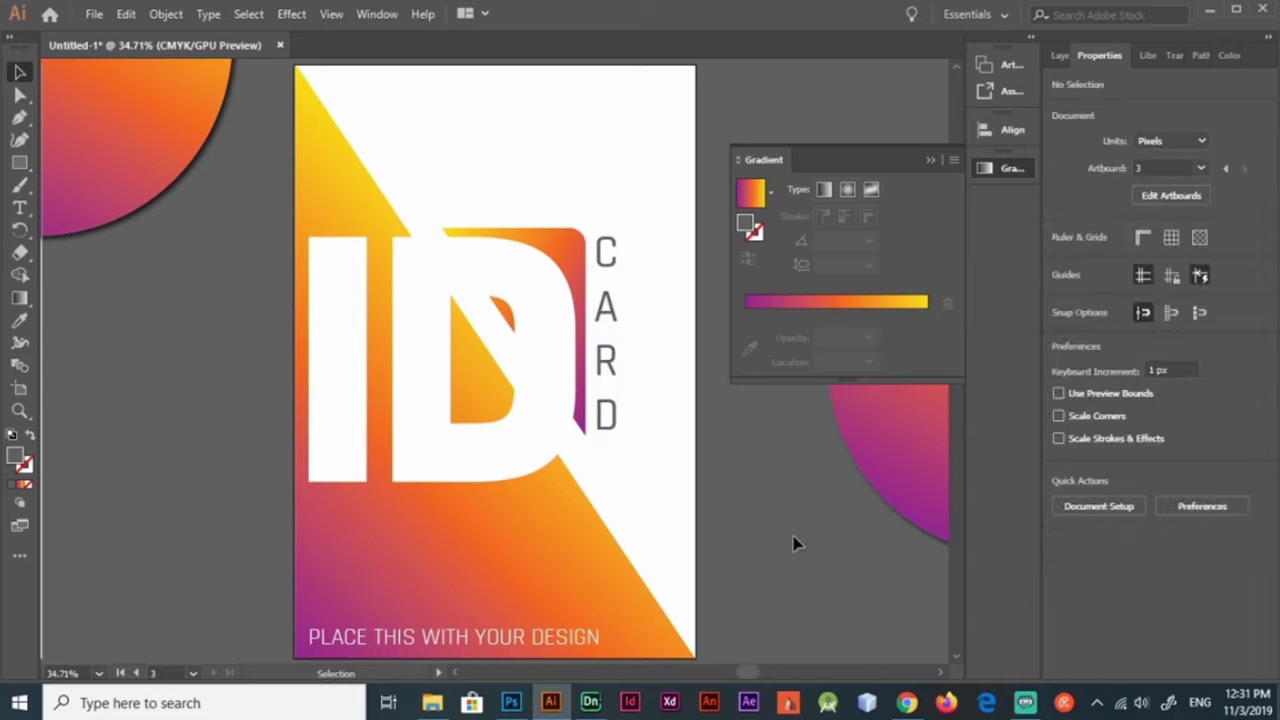
pyautogui.hotkey('ctrl', 'alt', '0')
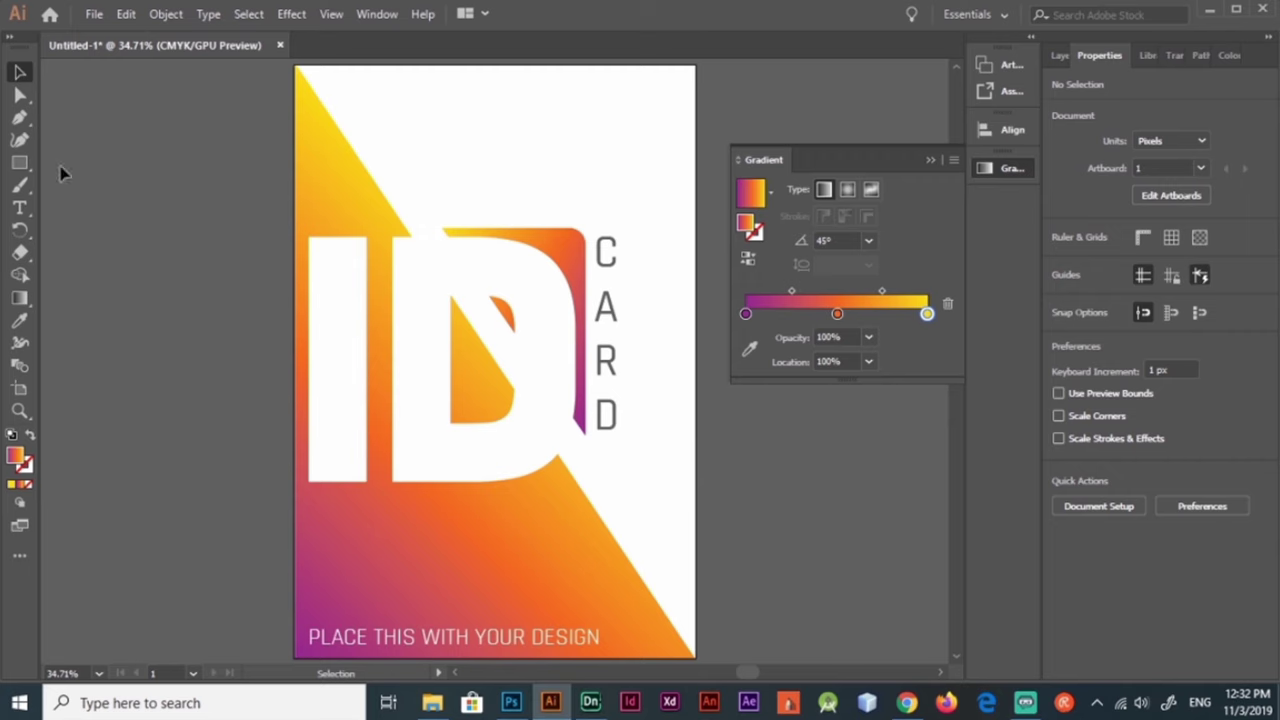
# Step: Scale a triangle into the top-right corner and fill it green
pyautogui.click(443, 314)
pyautogui.moveTo(566, 251)
pyautogui.mouseDown()
pyautogui.moveTo(697, 265)
pyautogui.moveTo(614, 143)
pyautogui.mouseUp()
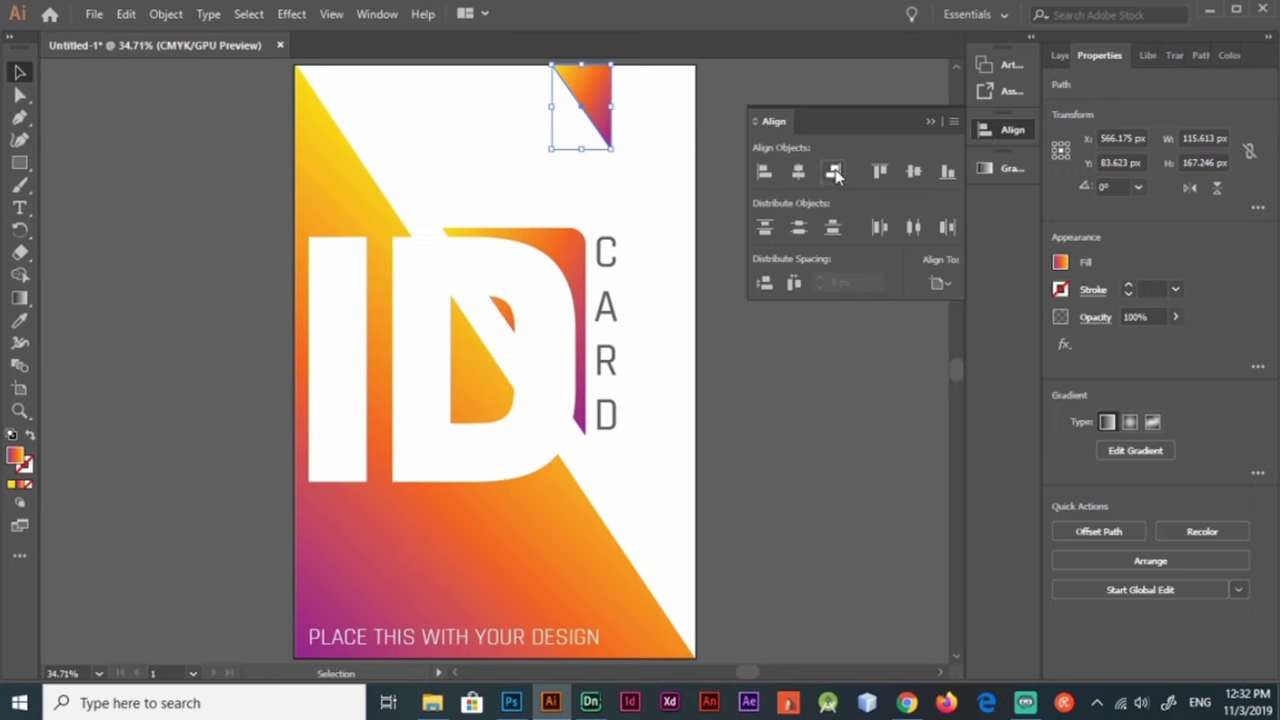
pyautogui.moveTo(590, 90); pyautogui.dragTo(672, 90)
pyautogui.doubleClick(15, 456)
pyautogui.press('Return')
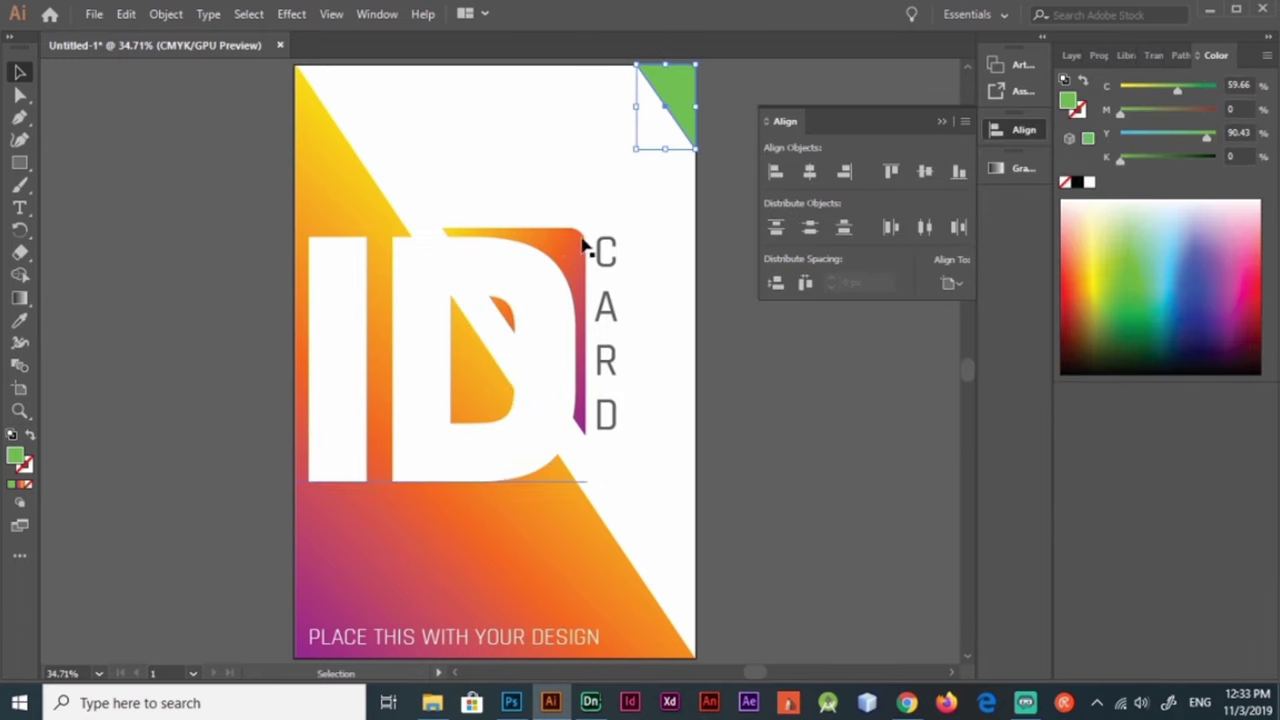
# Step: Recolour the background gradient with a green end stop and an orange middle stop
pyautogui.click(586, 249)
pyautogui.click(1020, 167)
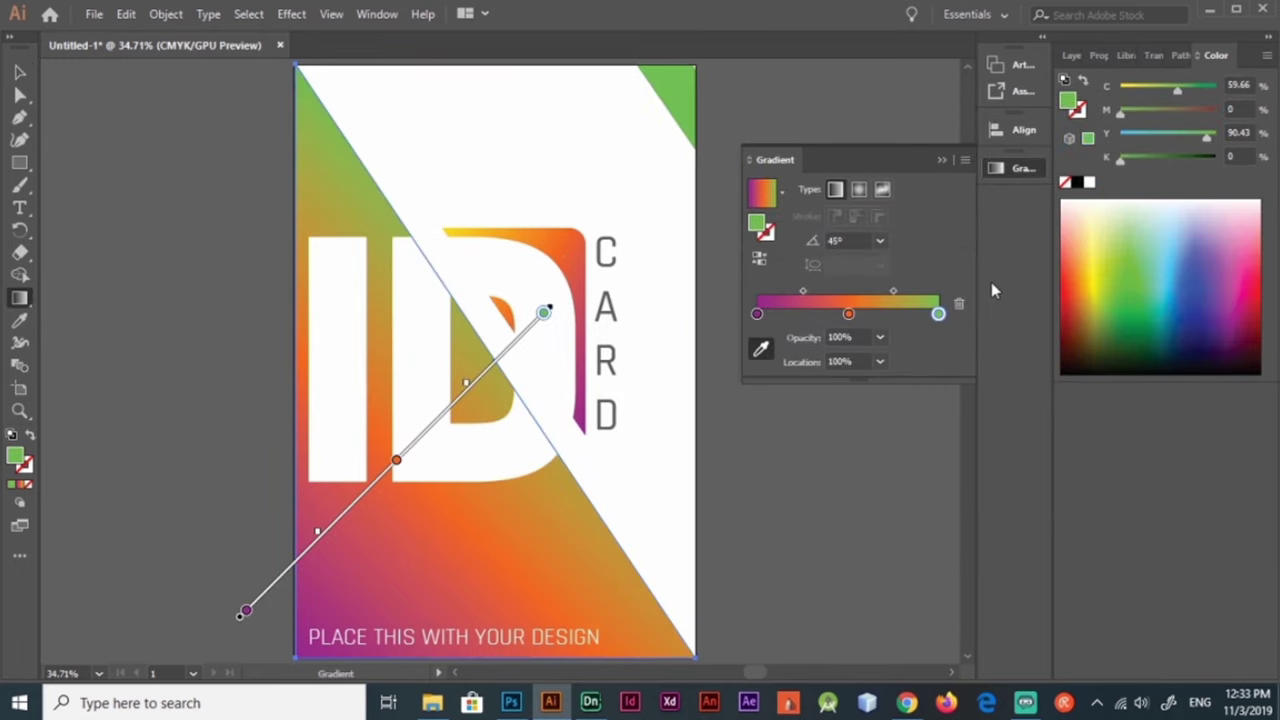
pyautogui.doubleClick(938, 313)
pyautogui.click(775, 429)
pyautogui.doubleClick(848, 313)
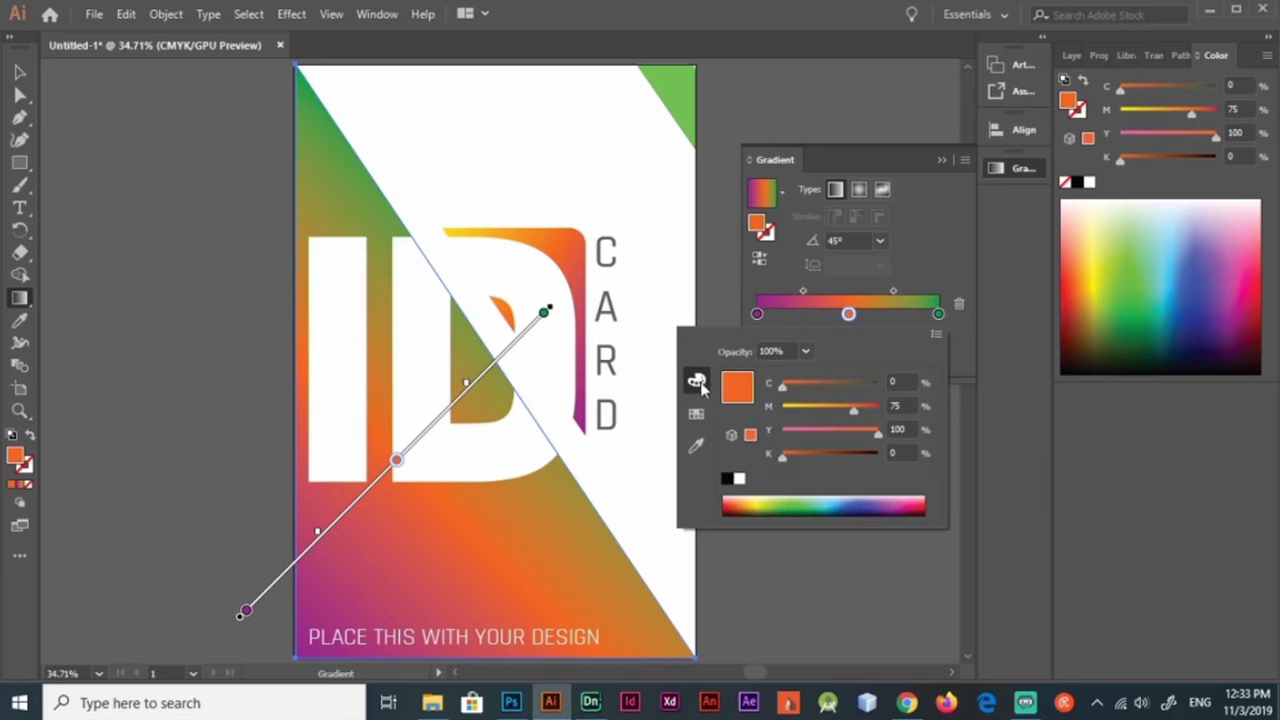
pyautogui.click(737, 481)
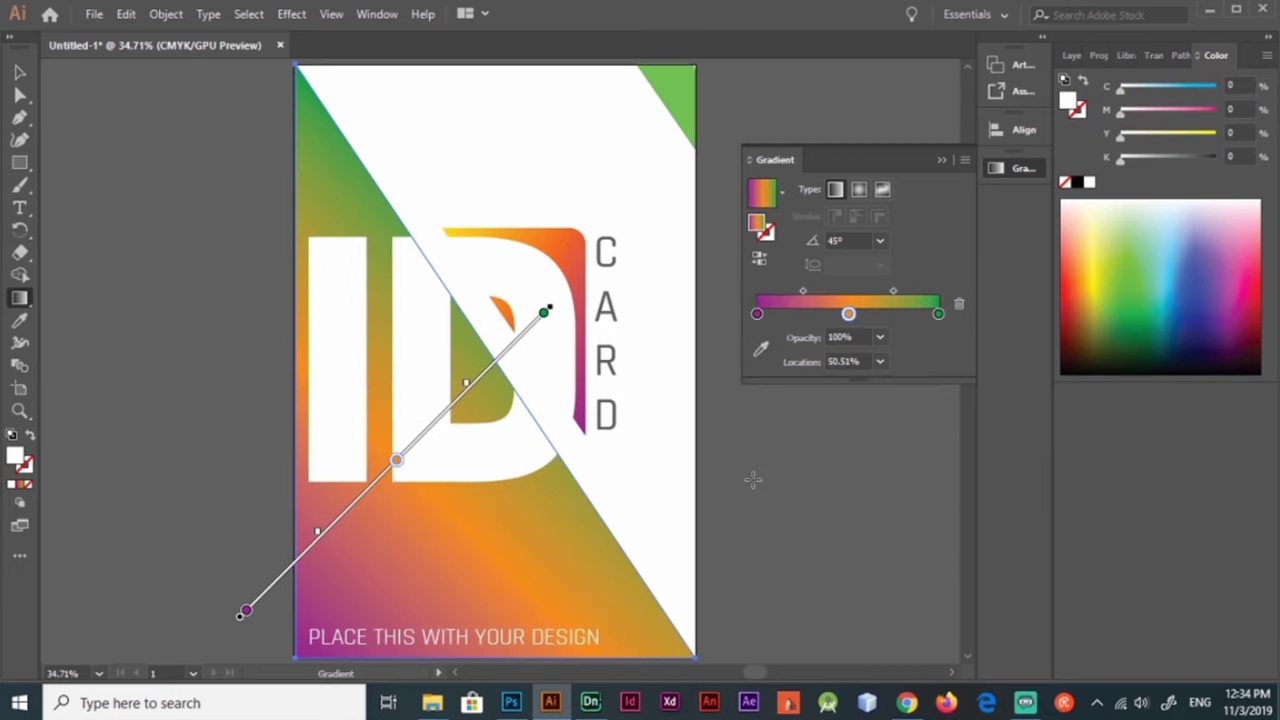
pyautogui.doubleClick(848, 313)
pyautogui.press('Escape')
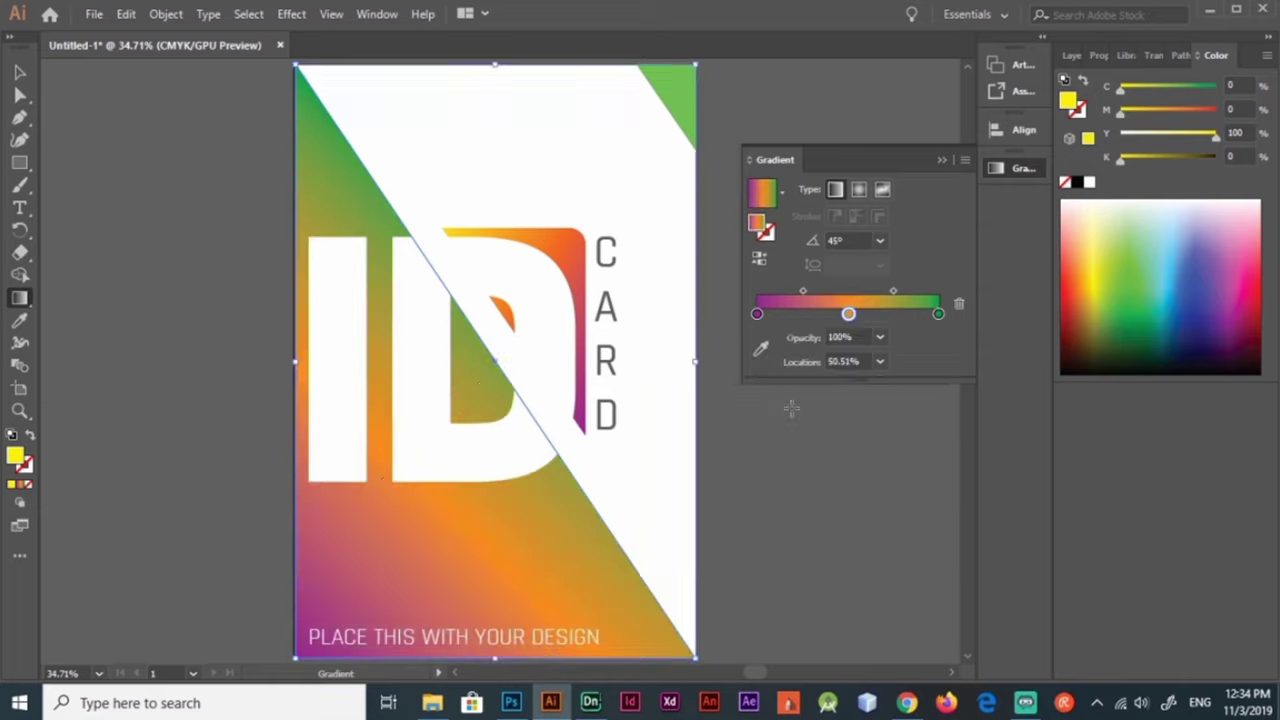
# Step: Give the tagline a heavier font style and select the D gradient piece
pyautogui.press('v')
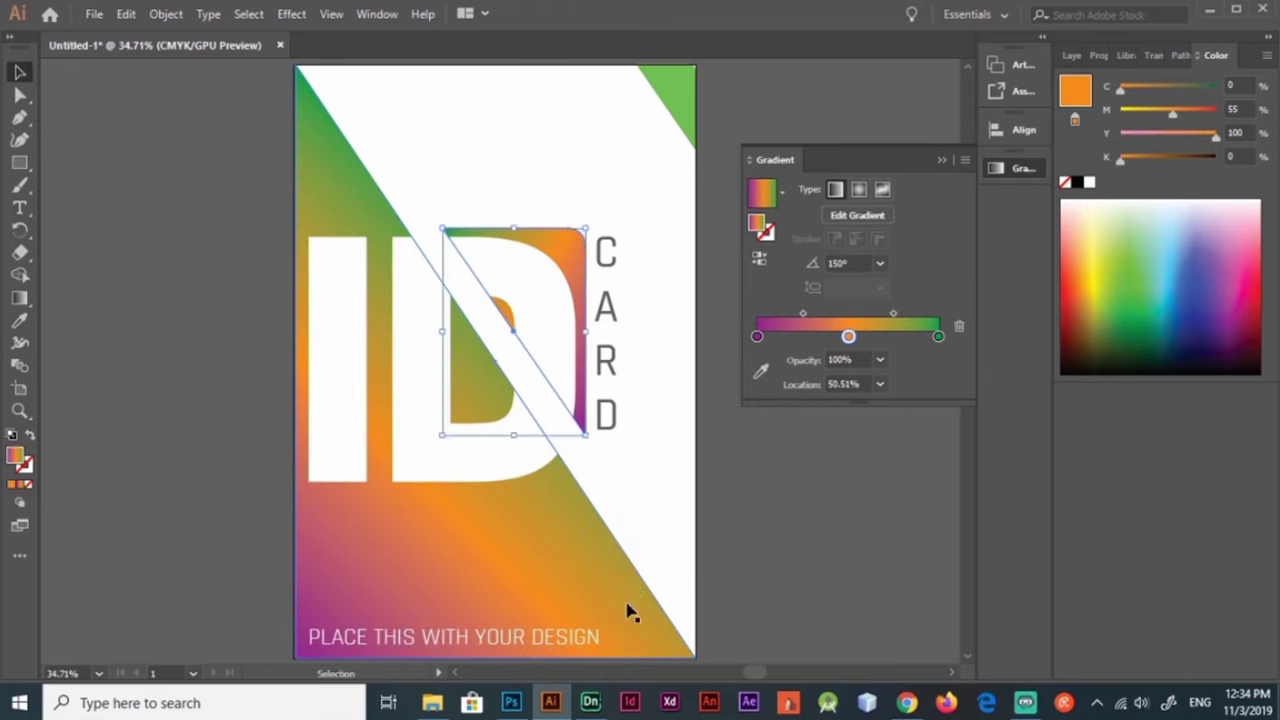
pyautogui.click(614, 634)
pyautogui.click(1250, 444)
pyautogui.click(866, 547)
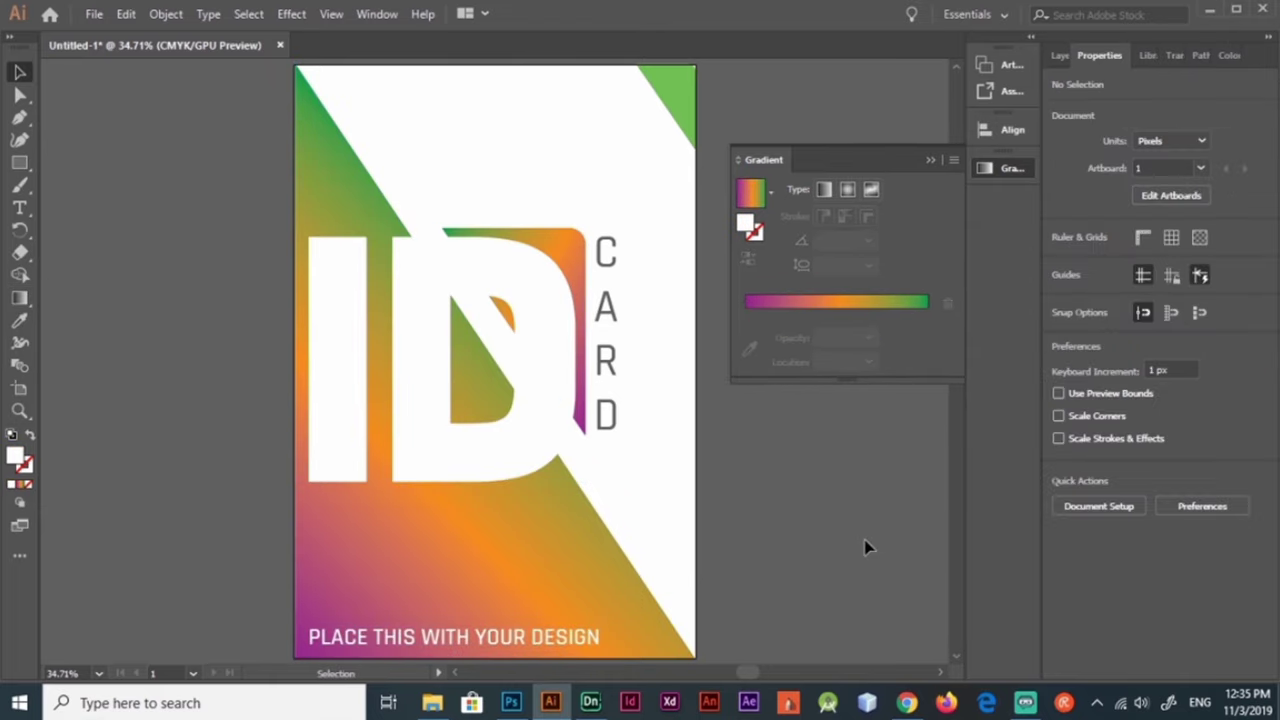
pyautogui.click(605, 330)
pyautogui.scroll(-3, 1085, 473)
pyautogui.click(900, 500)
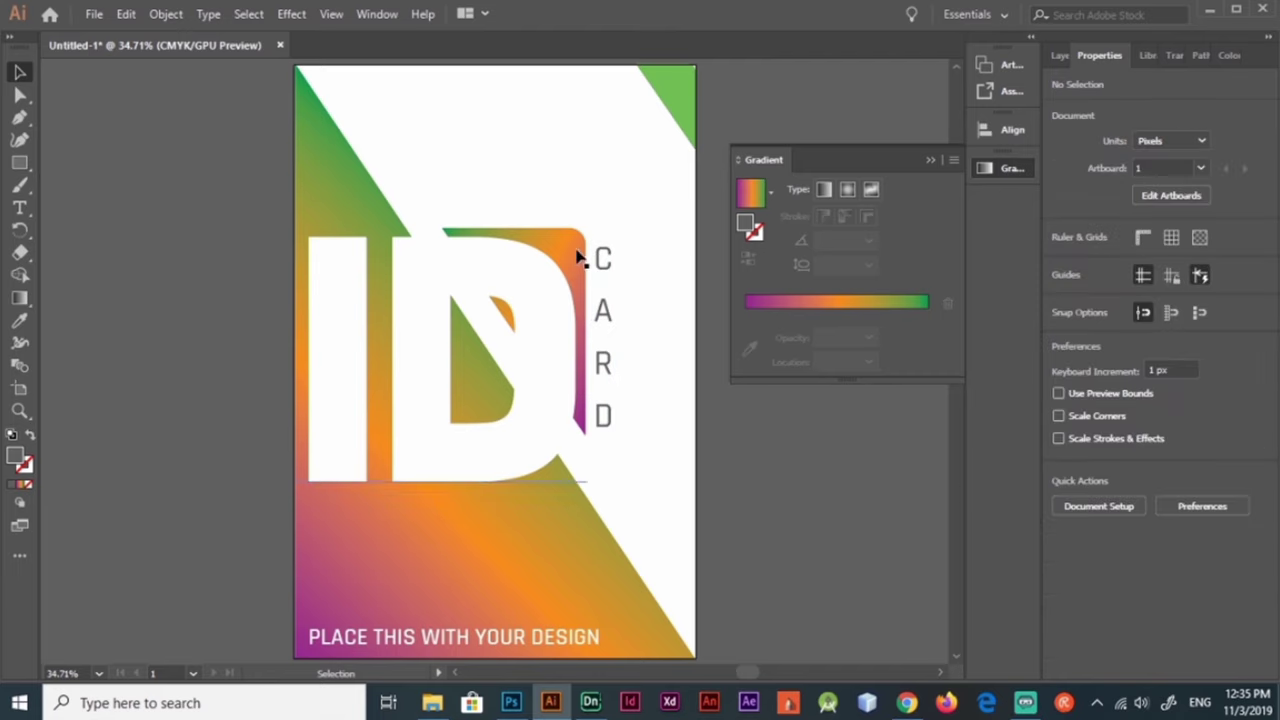
pyautogui.click(580, 258)
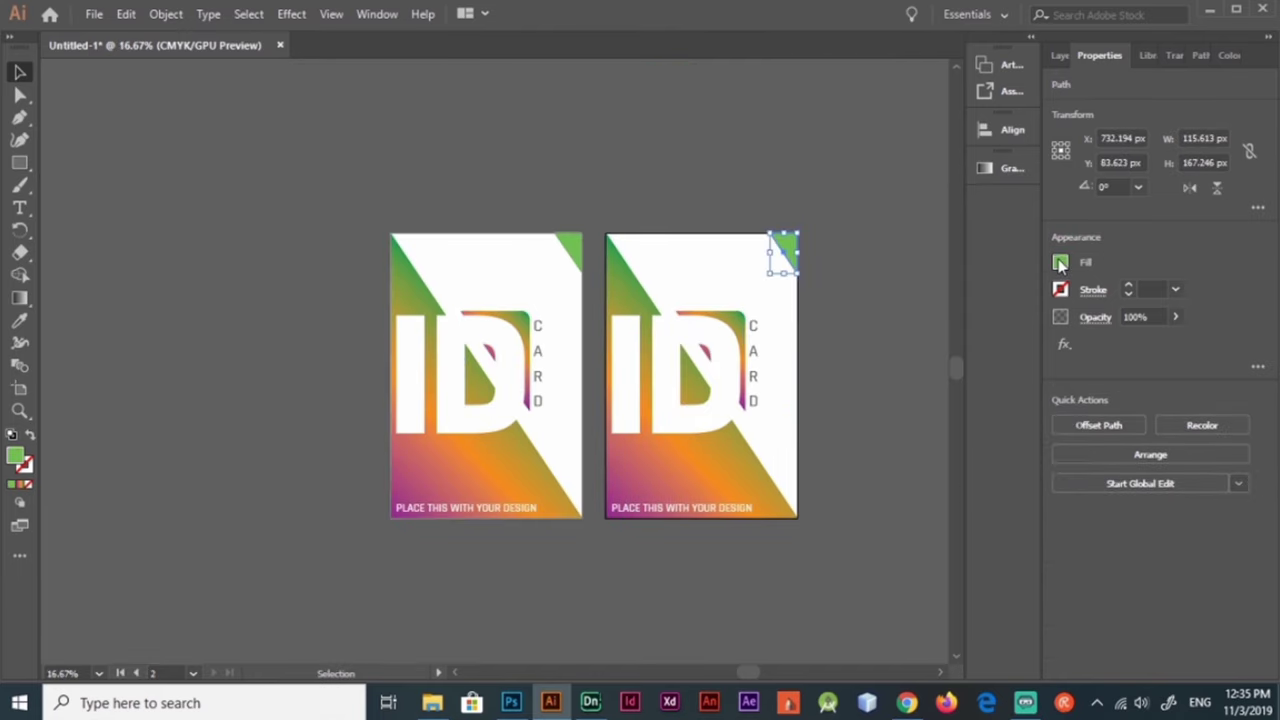
pyautogui.doubleClick(1060, 263)
# Step: Set the corner triangle to blue-purple #575aa7 and select the background gradient shape
pyautogui.click(886, 249)
pyautogui.click(1063, 177)
pyautogui.click(632, 283)
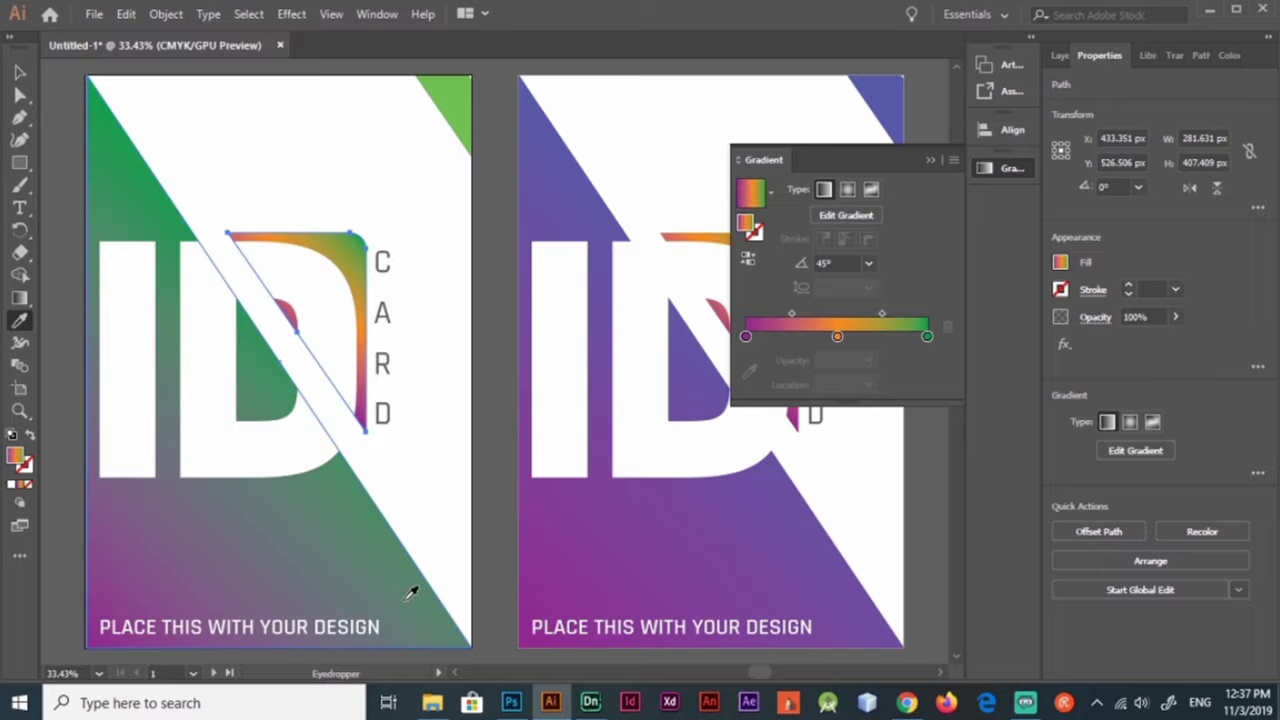
# Step: Copy the purple-blue background gradient onto the D piece with the Eyedropper
pyautogui.click(469, 250)
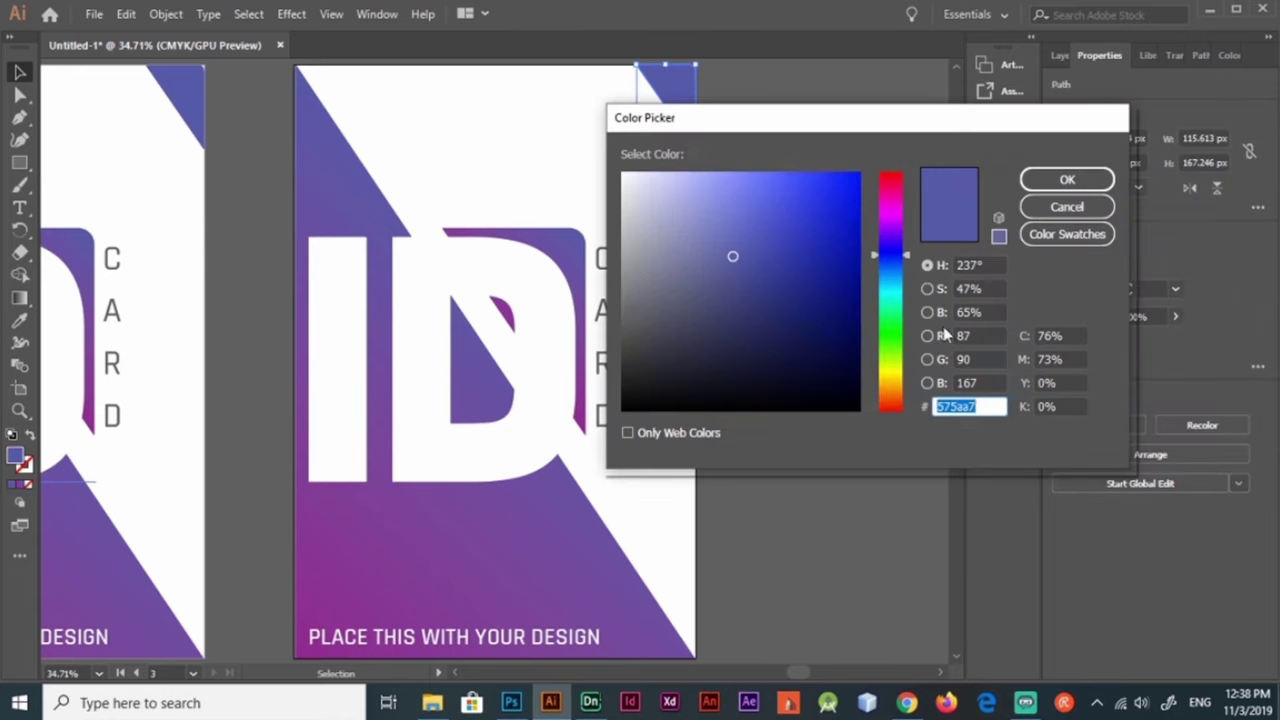
pyautogui.click(583, 235)
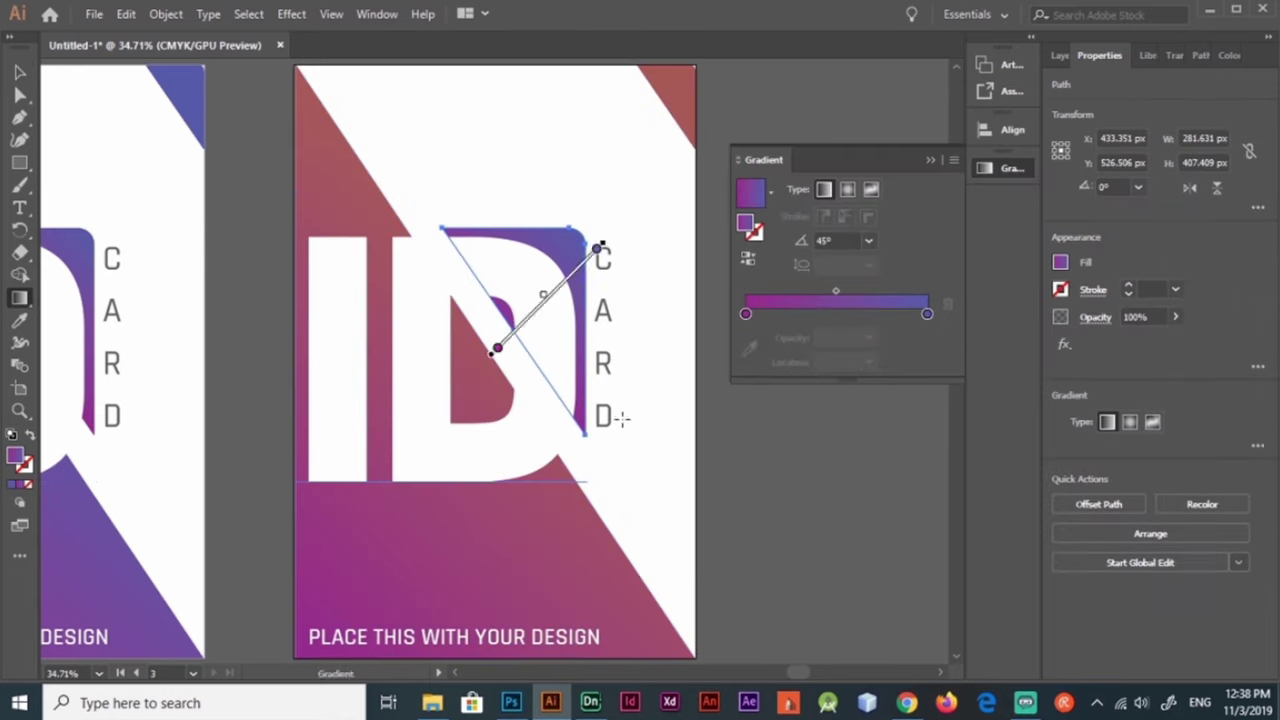
pyautogui.press('i')
pyautogui.click(660, 560)
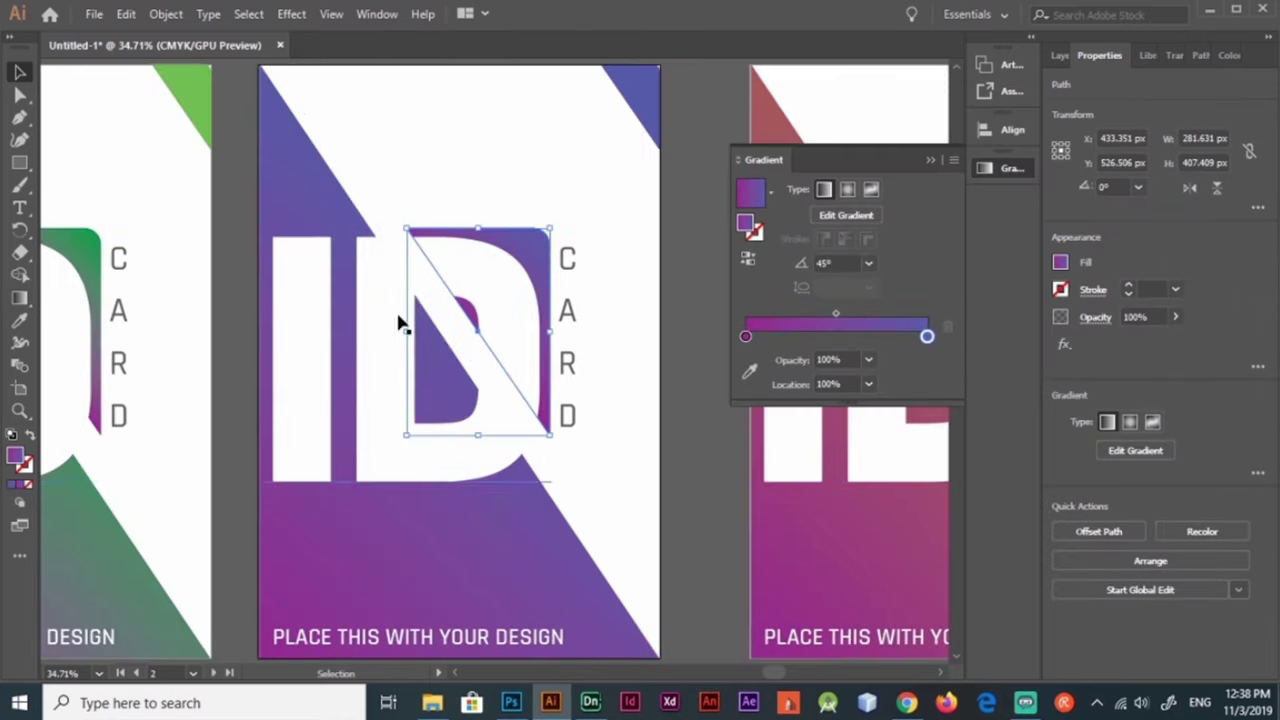
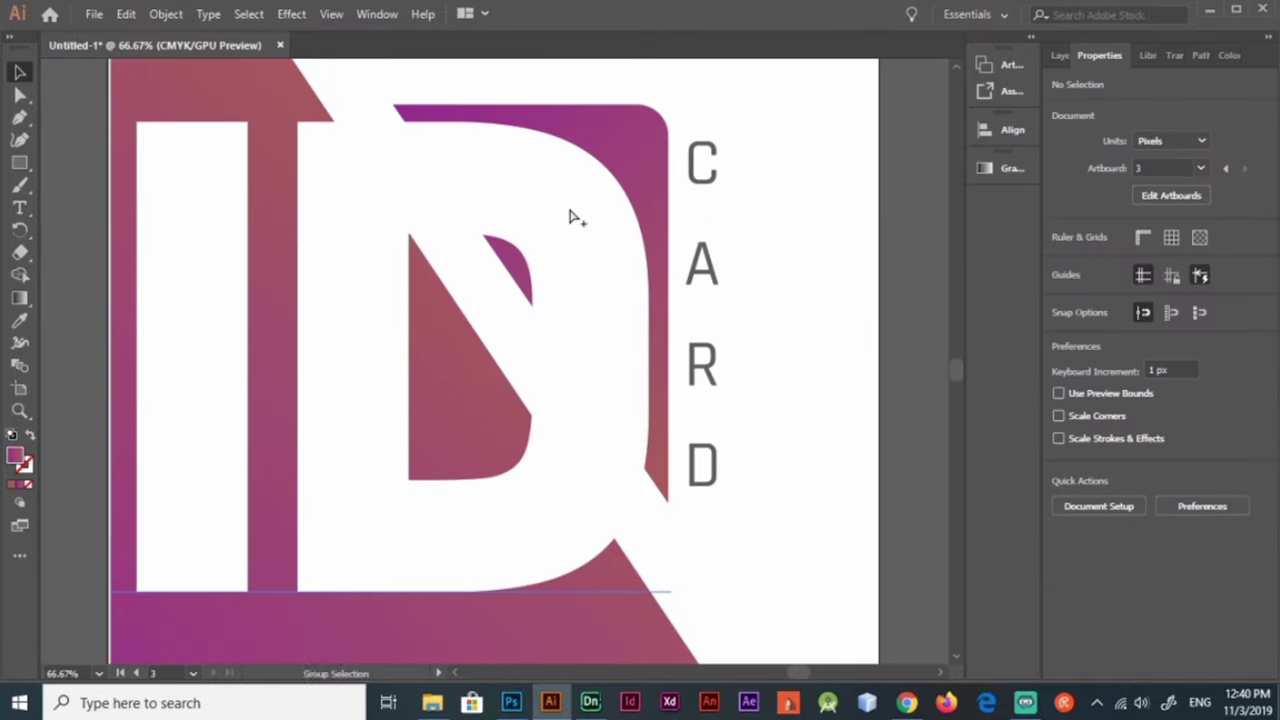
# Step: Turn the red card's diagonal band into a stroke outline and scale it up across the card
pyautogui.hotkey('ctrl', '1')
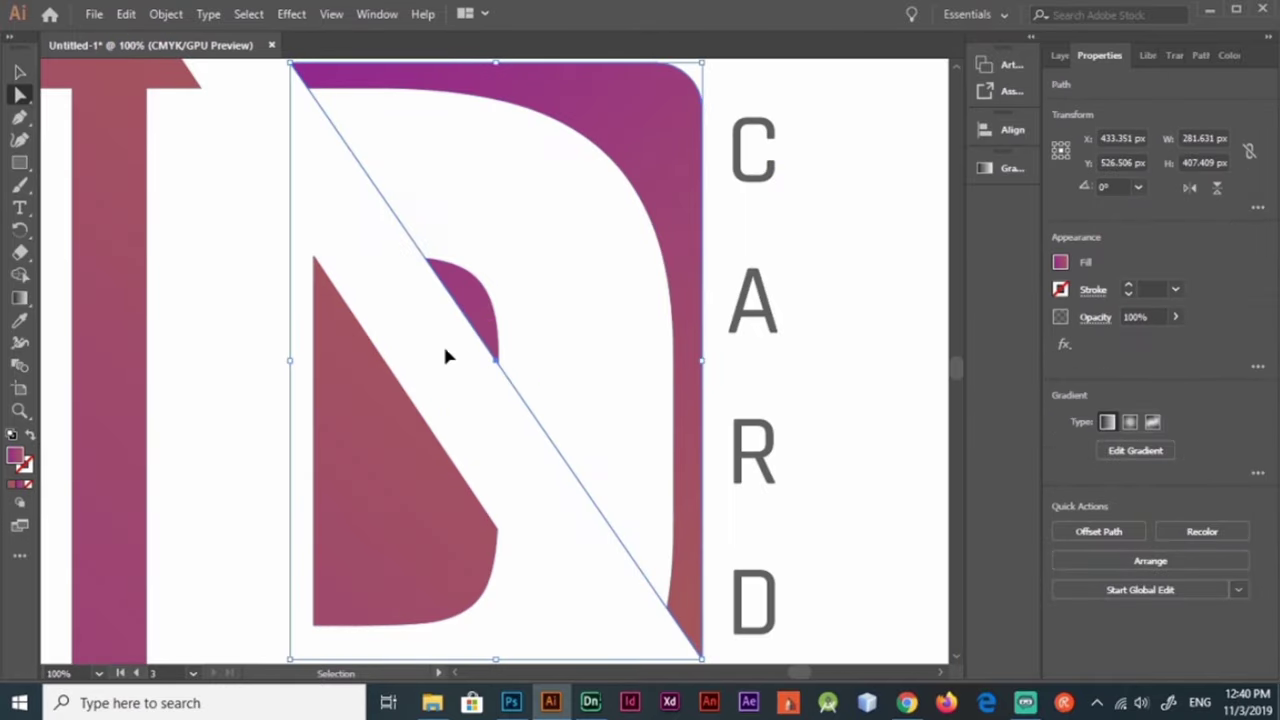
pyautogui.press('p')
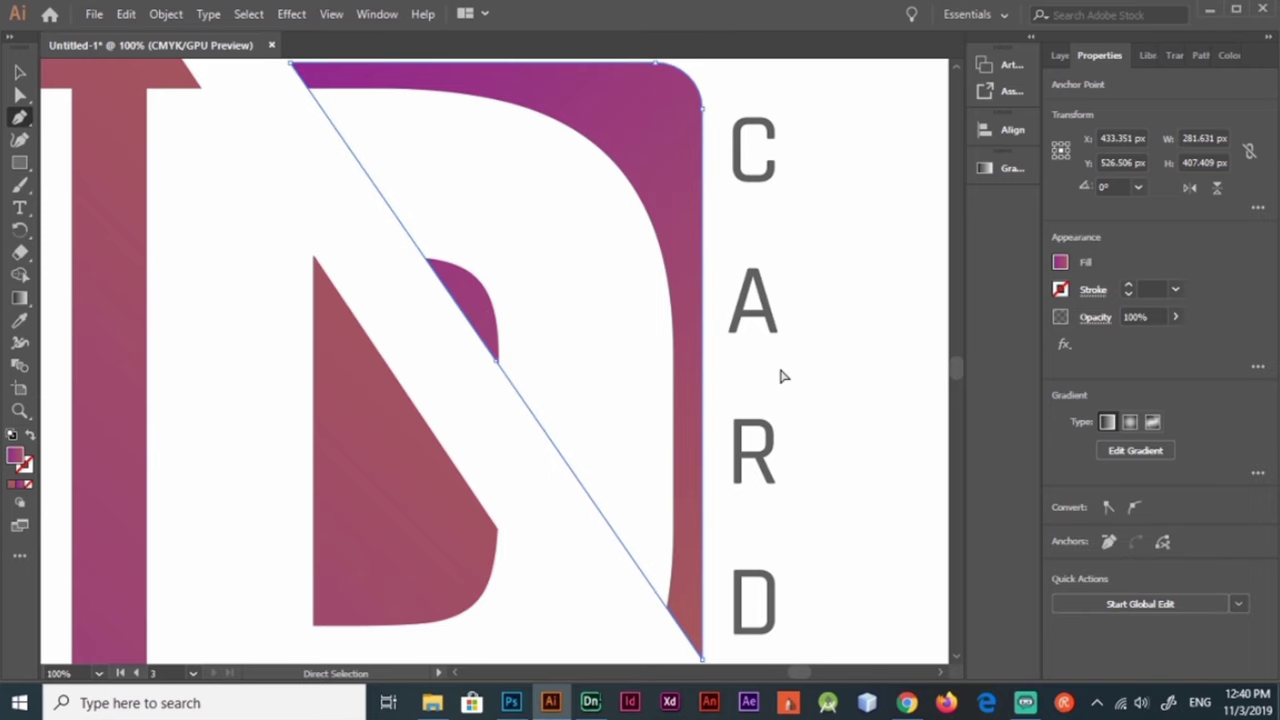
pyautogui.press('v')
pyautogui.hotkey('ctrl', '-')
pyautogui.hotkey('ctrl', '-')
pyautogui.hotkey('ctrl', '-')
pyautogui.moveTo(614, 514); pyautogui.dragTo(681, 632)
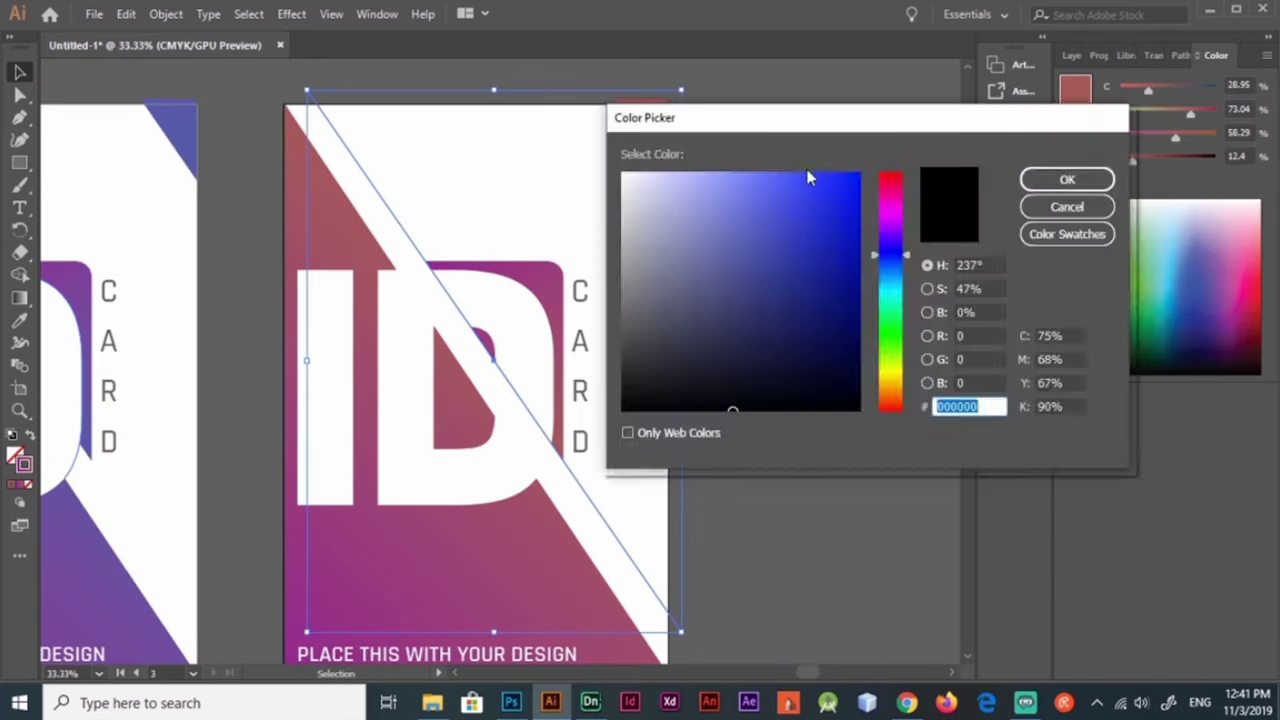
pyautogui.press('Escape')
pyautogui.click(1072, 55)
pyautogui.click(1099, 55)
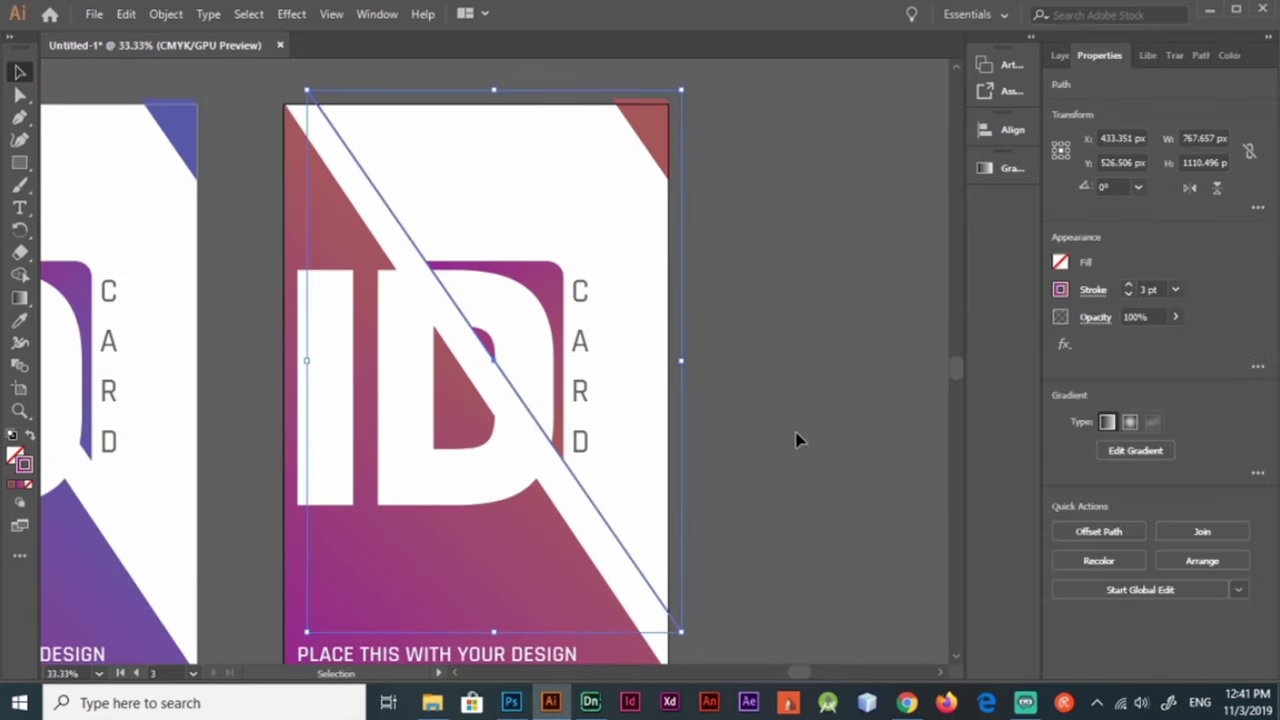
# Step: Duplicate the diagonal outline onto the purple card and align it to the key object
pyautogui.click(831, 358)
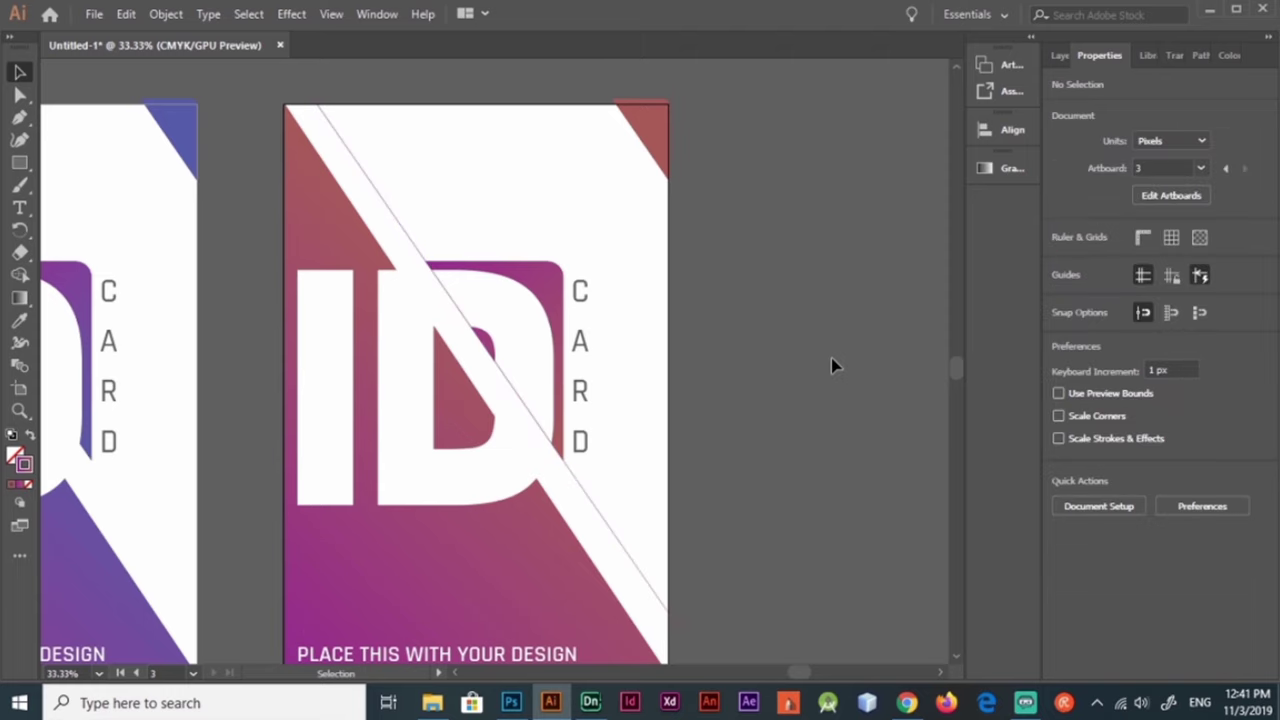
pyautogui.hotkey('ctrl', '-')
pyautogui.click(806, 471)
pyautogui.keyDown('alt'); pyautogui.moveTo(405, 323); pyautogui.dragTo(287, 323); pyautogui.keyUp('alt')
pyautogui.click(1109, 466)
pyautogui.click(1097, 424)
pyautogui.click(727, 485)
# Step: Select the purple card's long diagonal outline and bring its stroke colour forward for editing
pyautogui.hotkey('ctrl', '+')
pyautogui.hotkey('ctrl', '+')
pyautogui.hotkey('ctrl', '+')
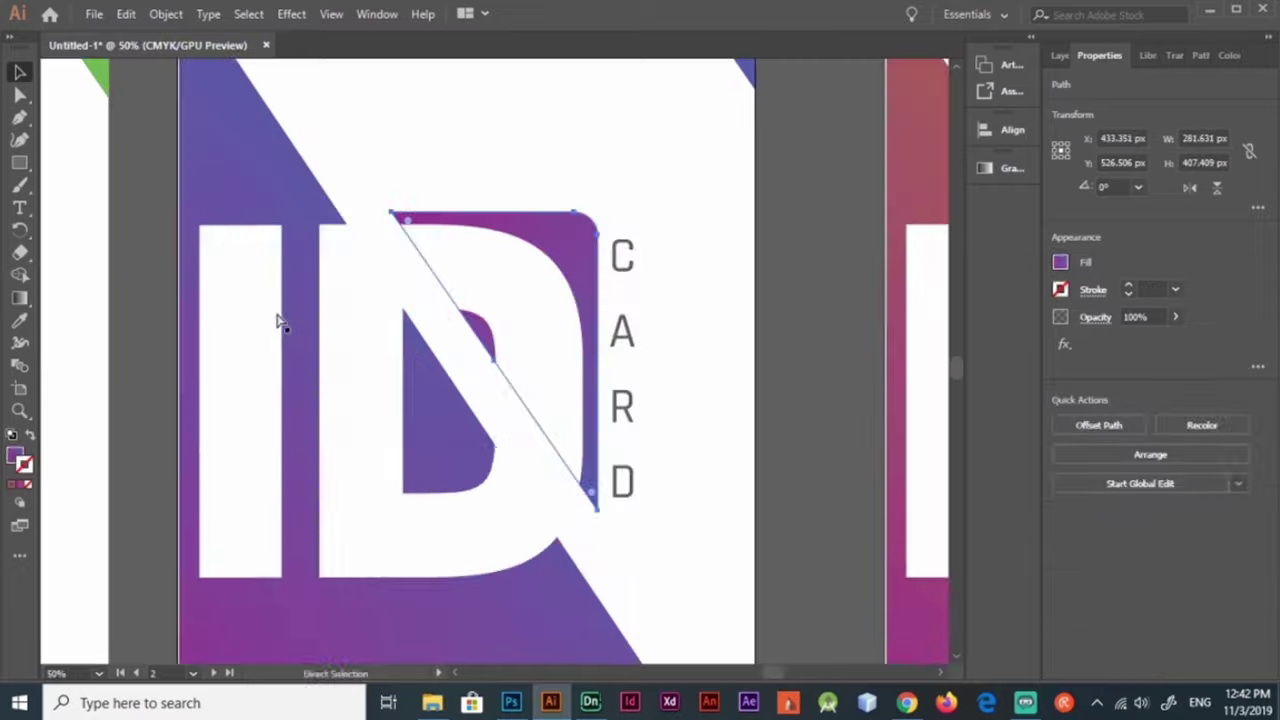
pyautogui.press('p')
pyautogui.press('v')
pyautogui.click(566, 471)
pyautogui.keyDown('alt'); pyautogui.scroll(-2, 566, 471); pyautogui.keyUp('alt')
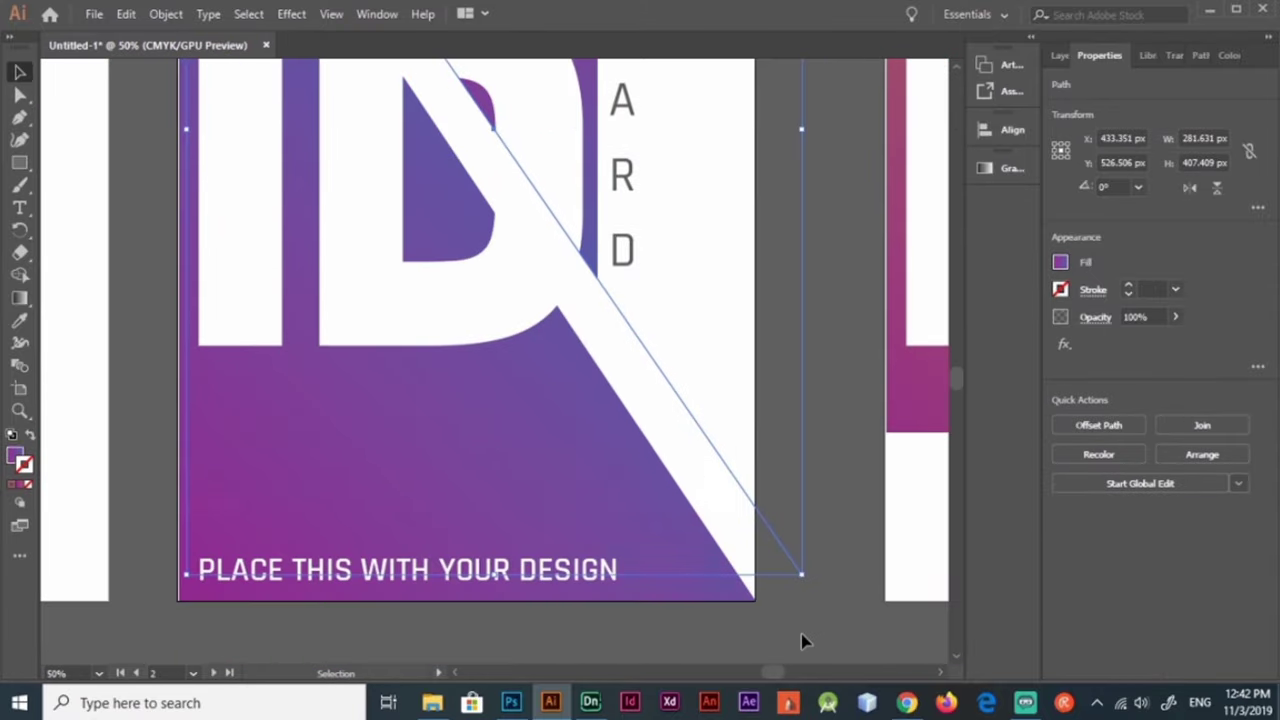
pyautogui.keyDown('alt'); pyautogui.scroll(-1, 650, 558); pyautogui.keyUp('alt')
pyautogui.click(24, 463)
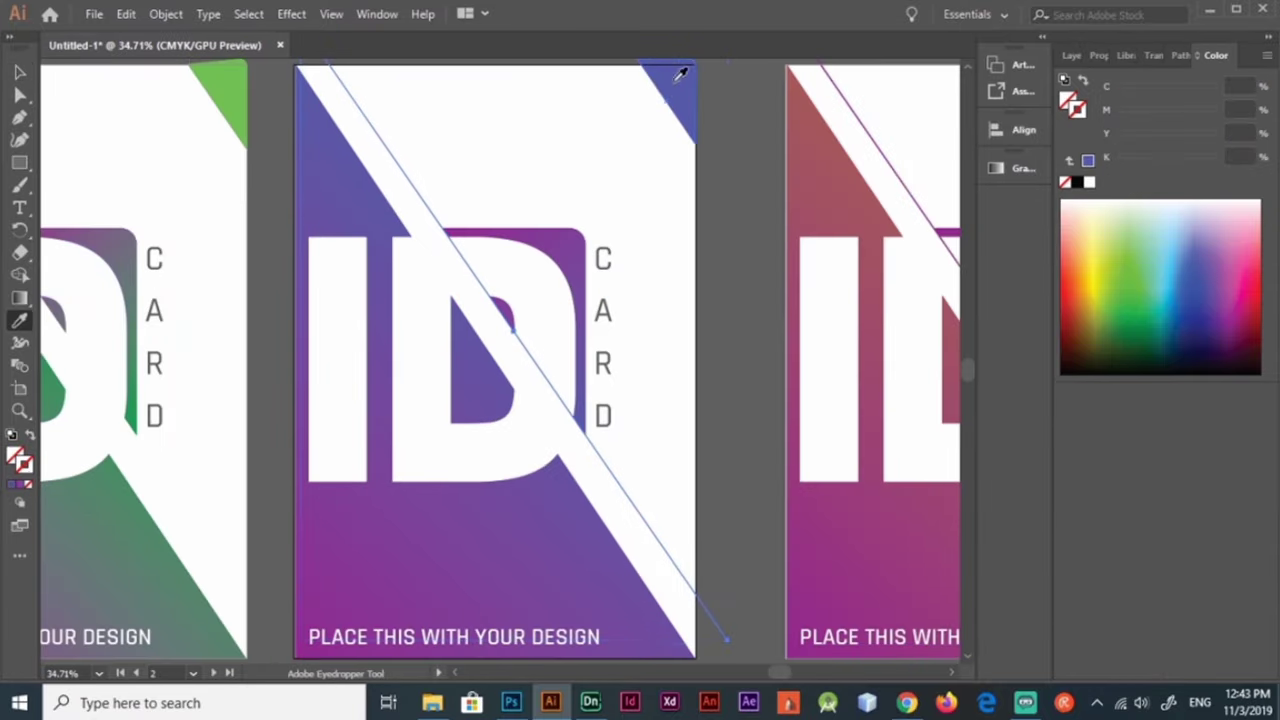
# Step: Eyedropper the corner colours onto the purple and green cards' diagonal outline strokes
pyautogui.click(745, 507)
pyautogui.keyDown('alt'); pyautogui.scroll(-3, 745, 507); pyautogui.keyUp('alt')
pyautogui.click(363, 320)
pyautogui.hotkey('ctrl', '0')
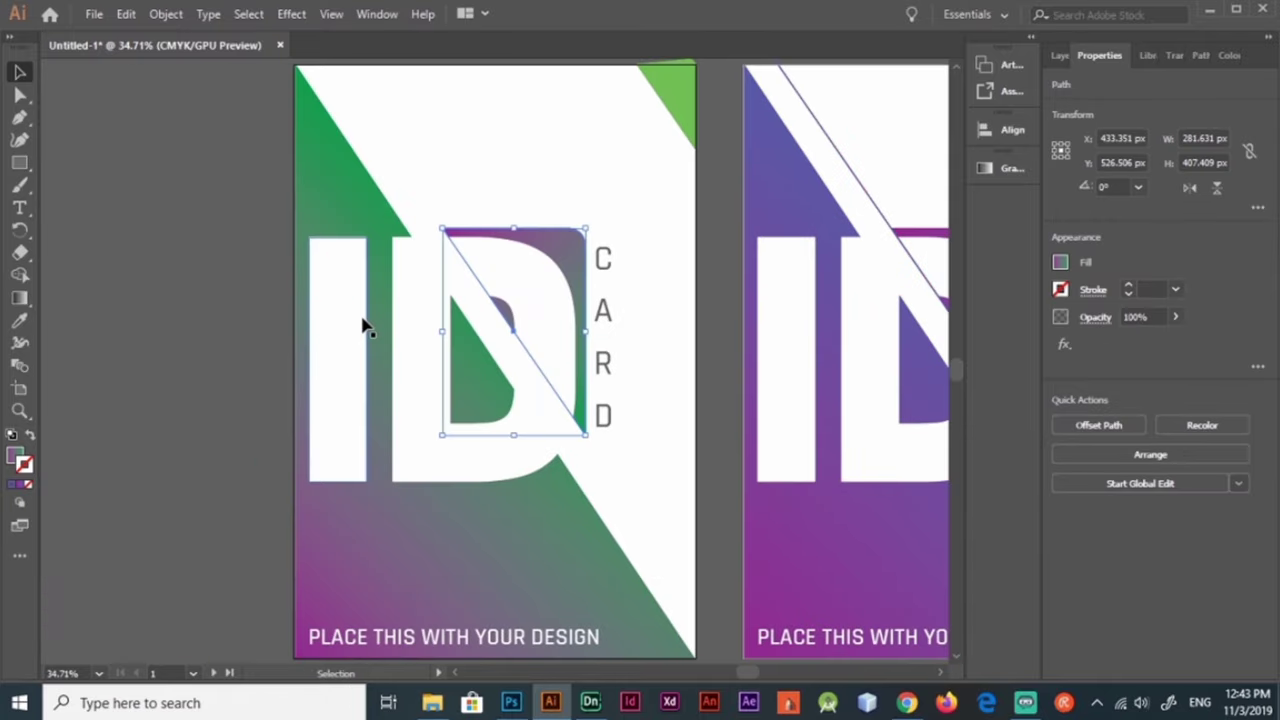
pyautogui.click(503, 318)
pyautogui.click(19, 320)
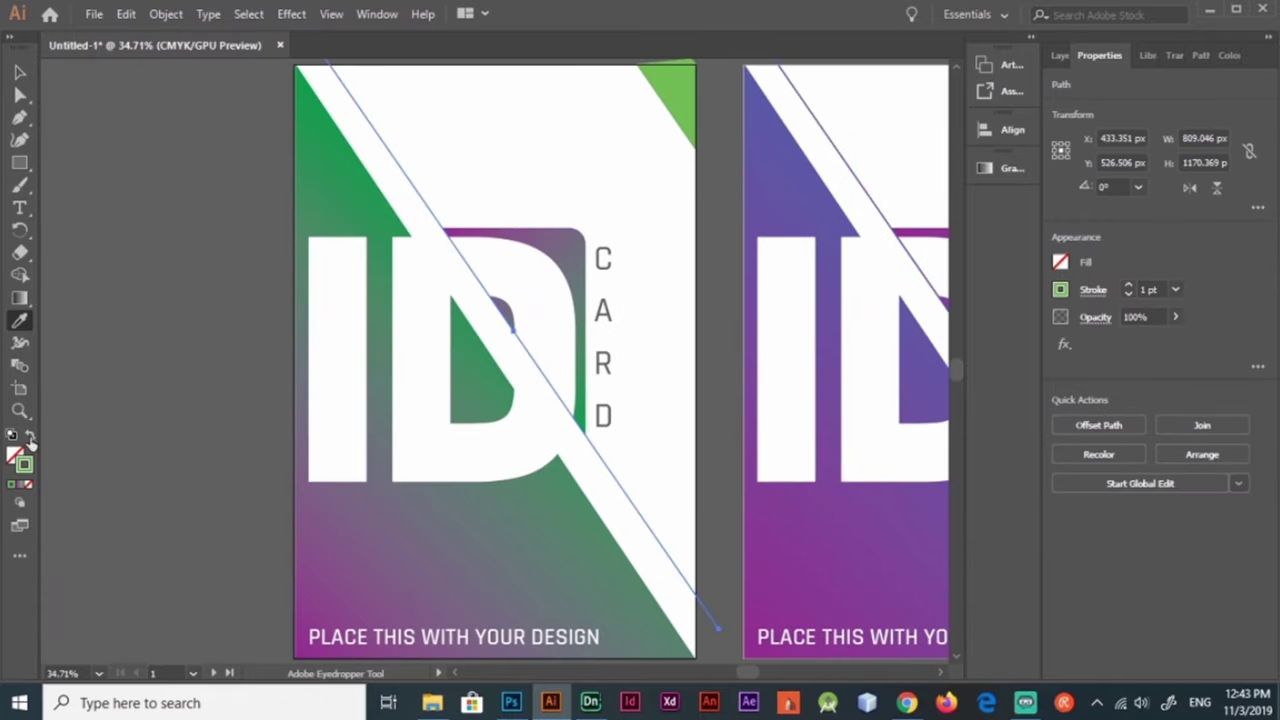
pyautogui.click(715, 415)
# Step: Fit all three cards in view and save the document as designs.ai in the id card folder
pyautogui.hotkey('ctrl', 'alt', '0')
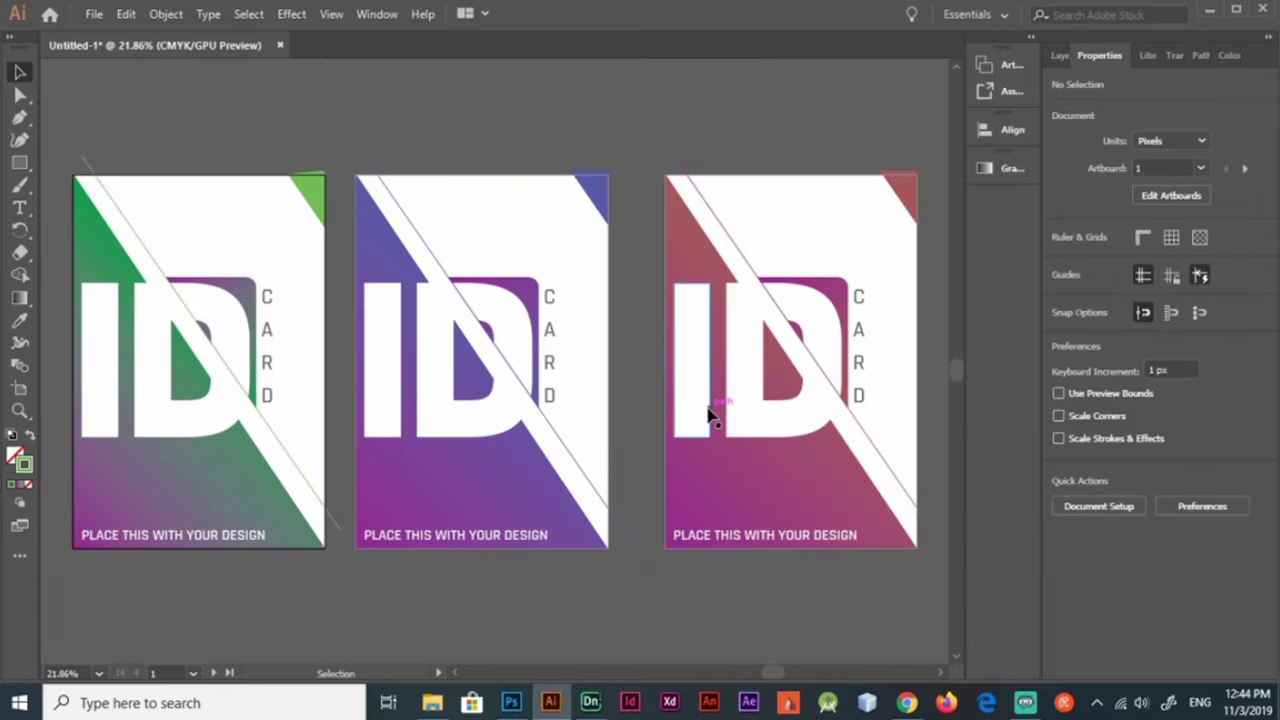
pyautogui.hotkey('ctrl', 's')
pyautogui.click(100, 251)
pyautogui.press('Escape')
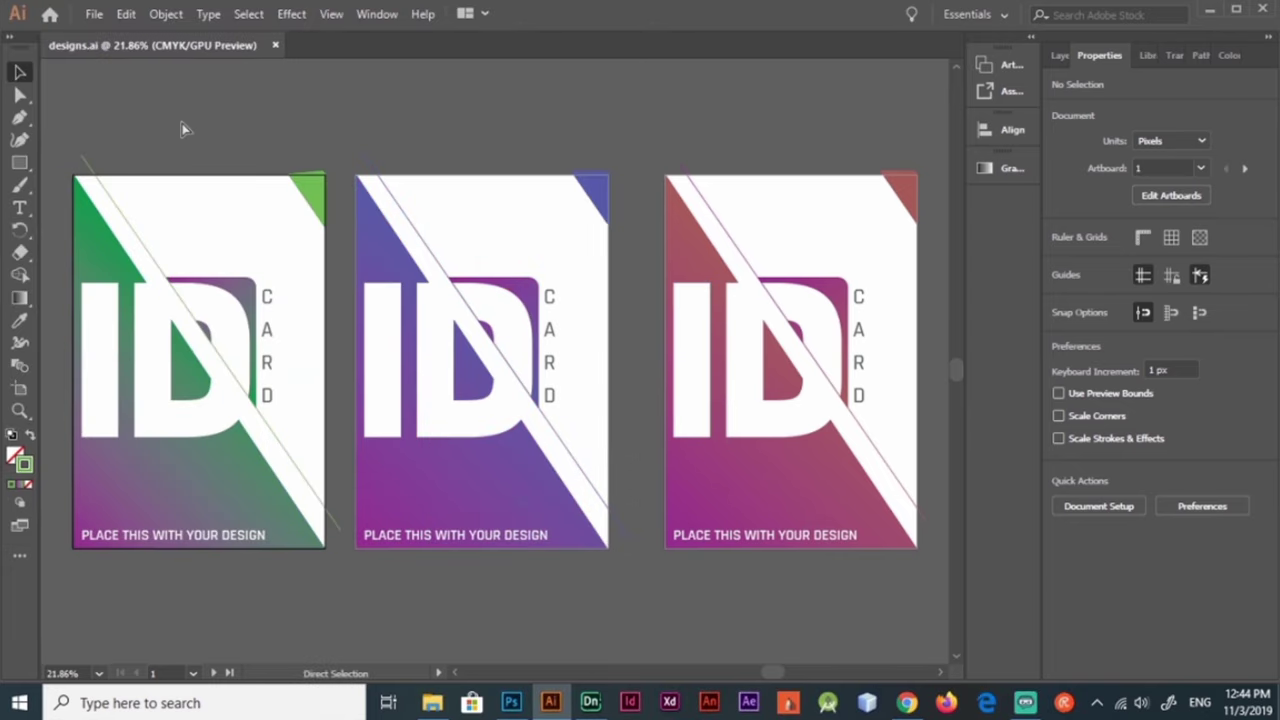
# Step: Export the green card via Save for Web as a PNG-8 named designs in the id card folder
pyautogui.hotkey('ctrl', 'alt', 'shift', 'e')
pyautogui.press('Escape')
pyautogui.hotkey('ctrl', 'alt', 'shift', 's')
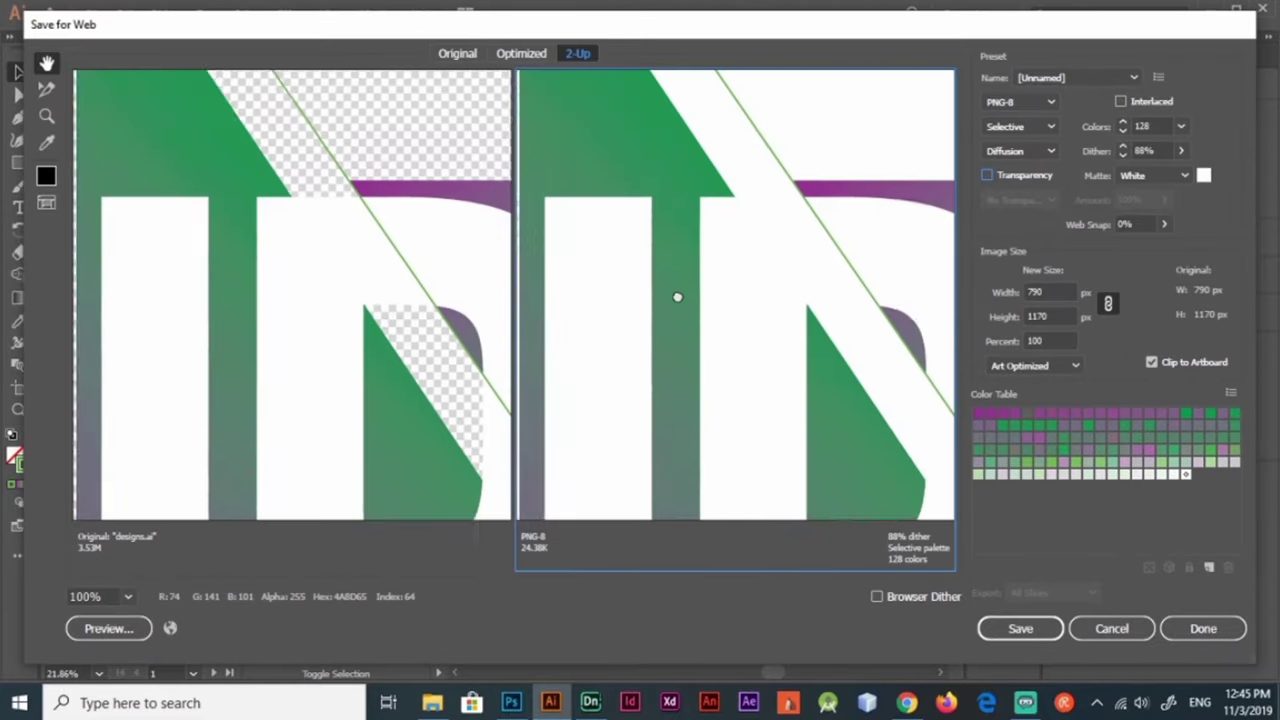
pyautogui.moveTo(677, 297)
pyautogui.mouseDown()
pyautogui.moveTo(629, 220)
pyautogui.moveTo(677, 240)
pyautogui.mouseUp()
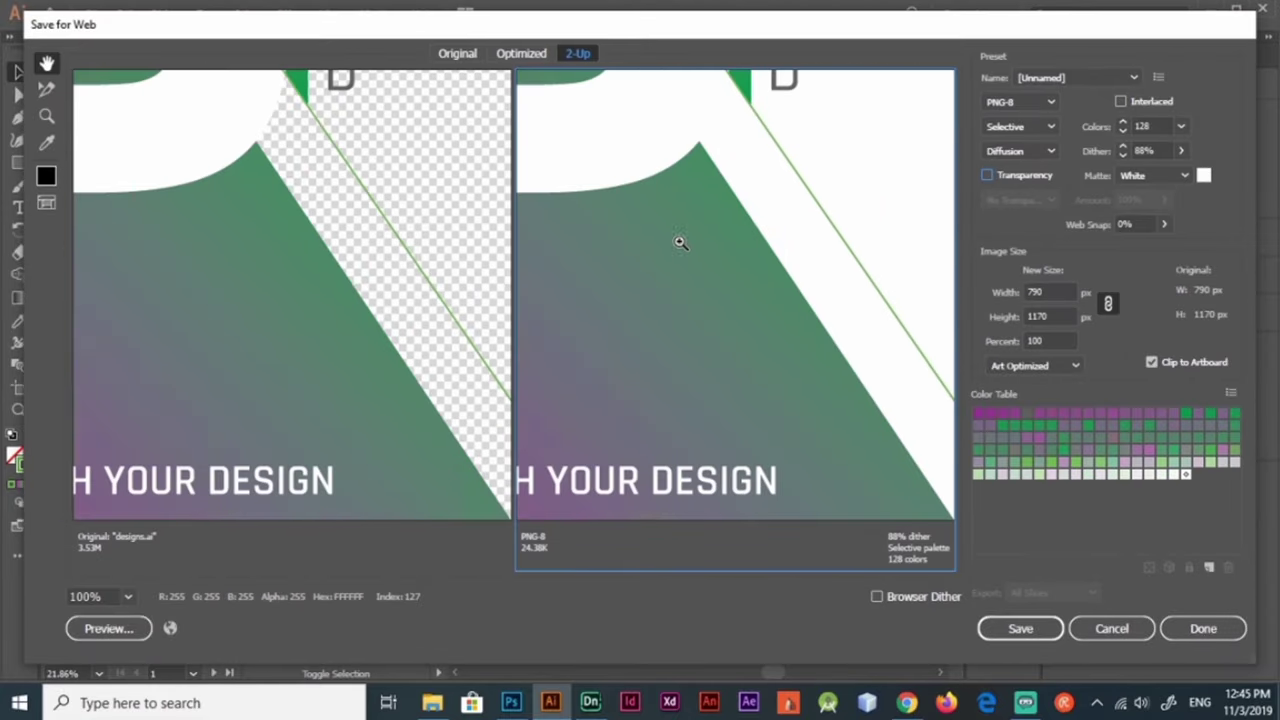
pyautogui.hotkey('ctrl', '0')
pyautogui.click(1022, 630)
pyautogui.click(110, 163)
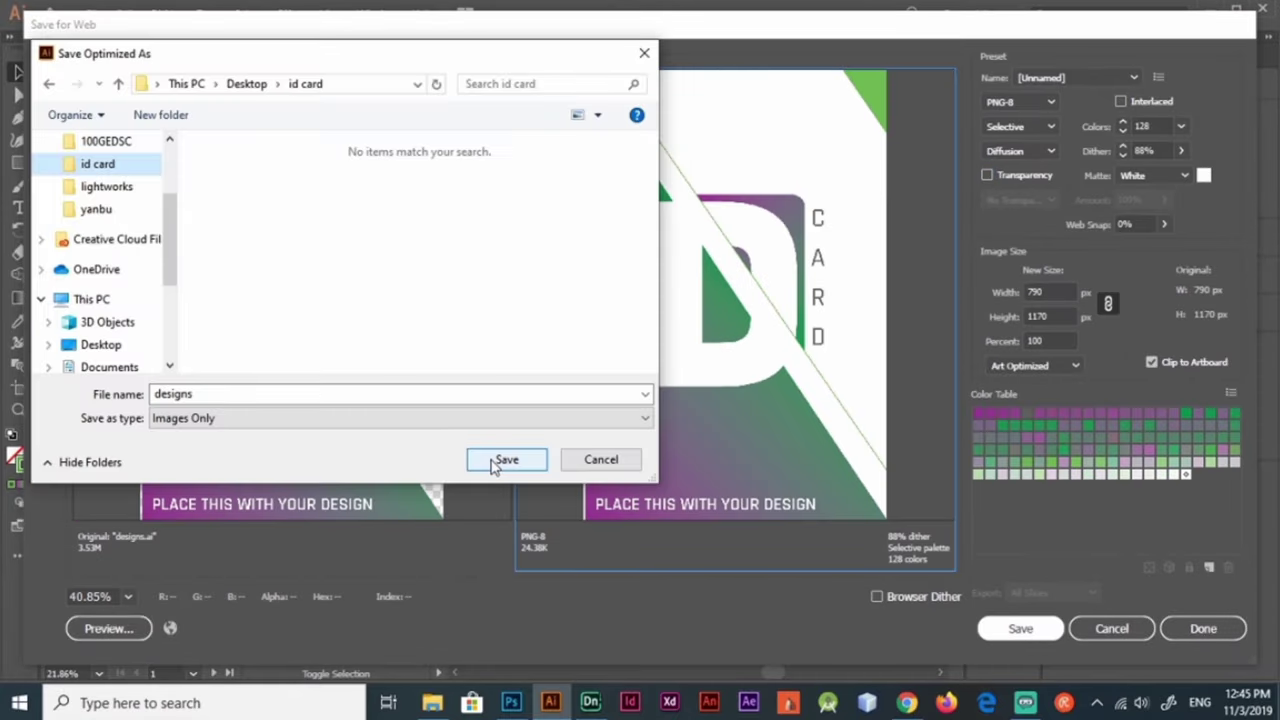
pyautogui.click(502, 460)
# Step: Add a second row of duplicate card artboards
pyautogui.scroll(-3, 968, 388)
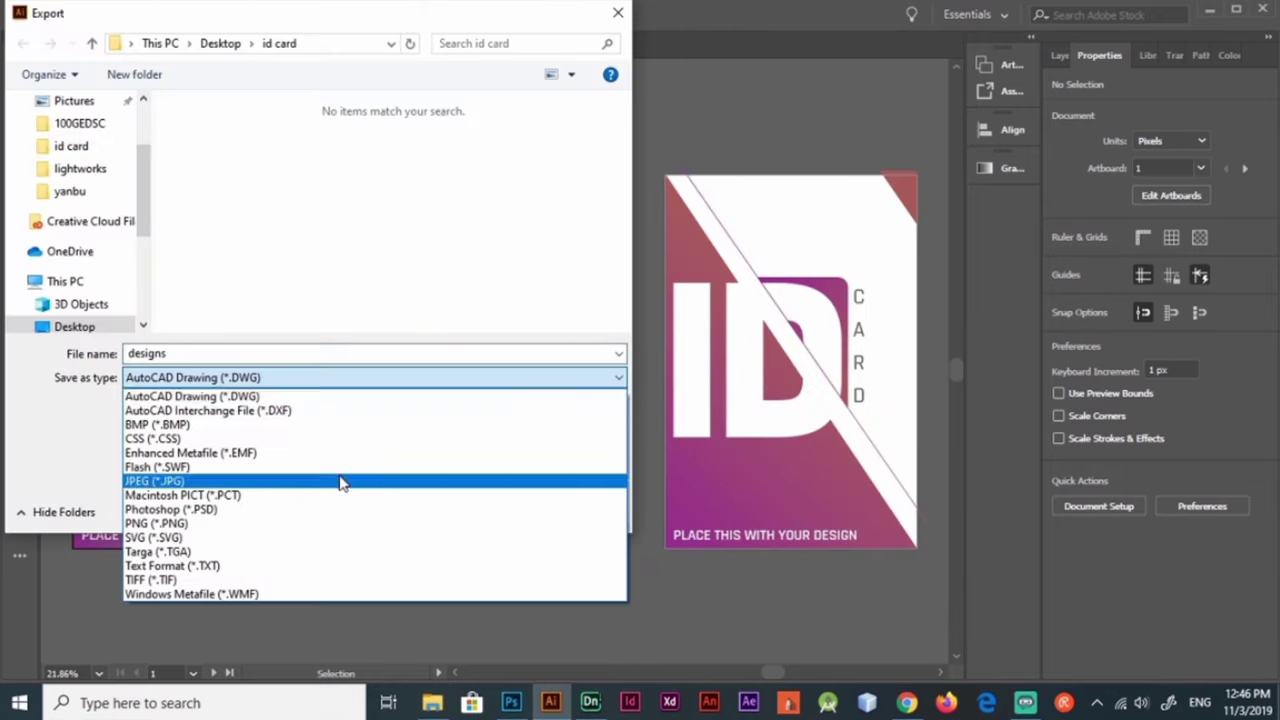
pyautogui.click(155, 523)
pyautogui.click(468, 504)
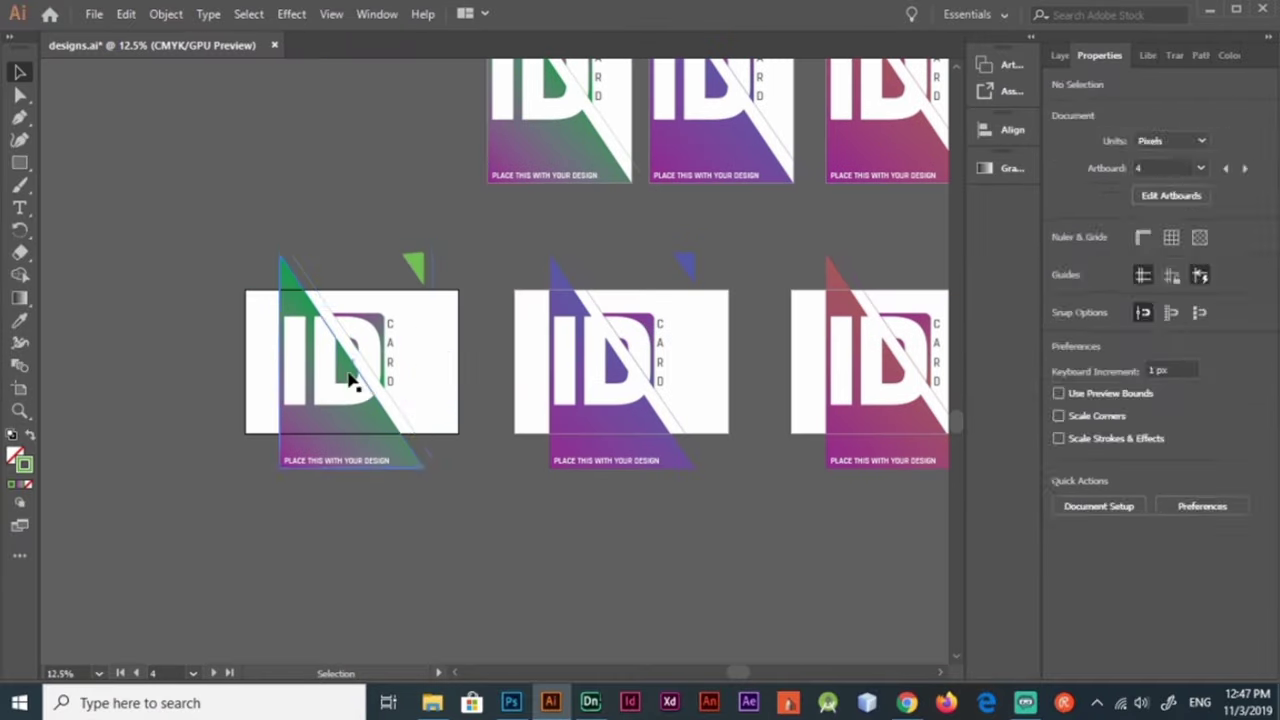
# Step: Move and scale the green card artwork onto the wide landscape artboard, repositioning triangle, gradient and text
pyautogui.click(350, 378)
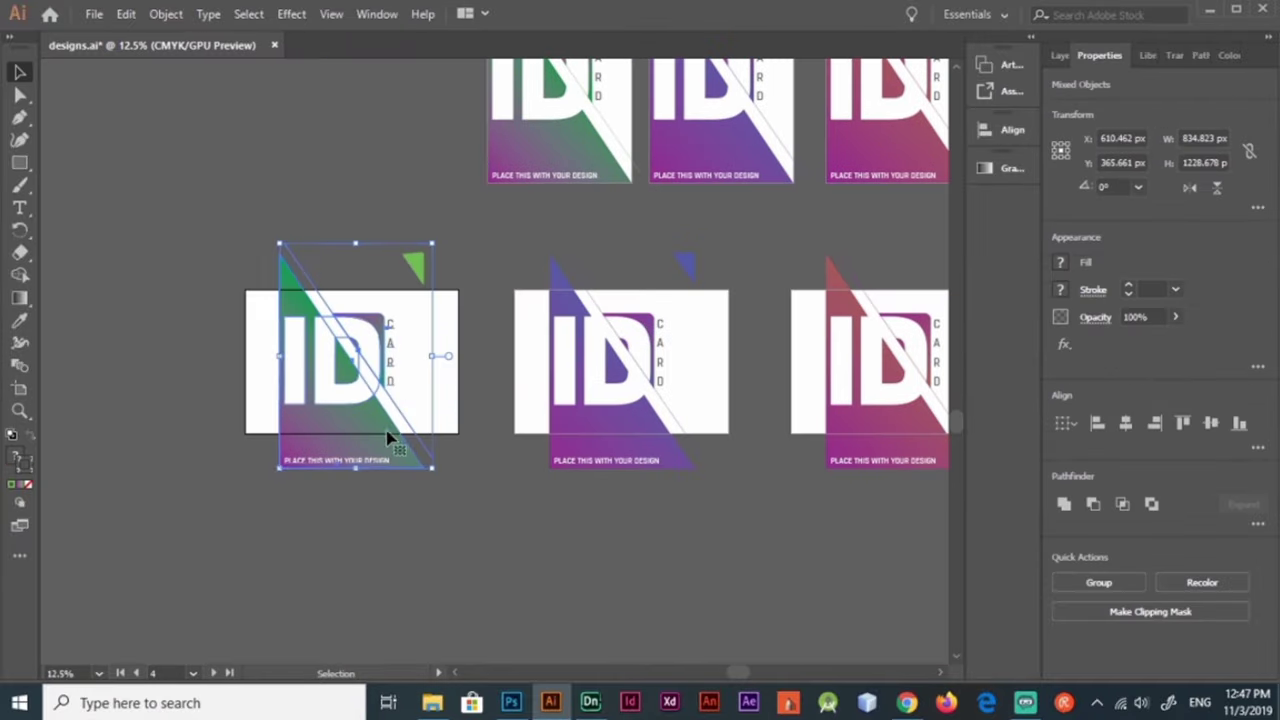
pyautogui.moveTo(389, 434); pyautogui.dragTo(352, 397)
pyautogui.keyDown('shift'); pyautogui.moveTo(400, 208); pyautogui.dragTo(343, 290); pyautogui.keyUp('shift')
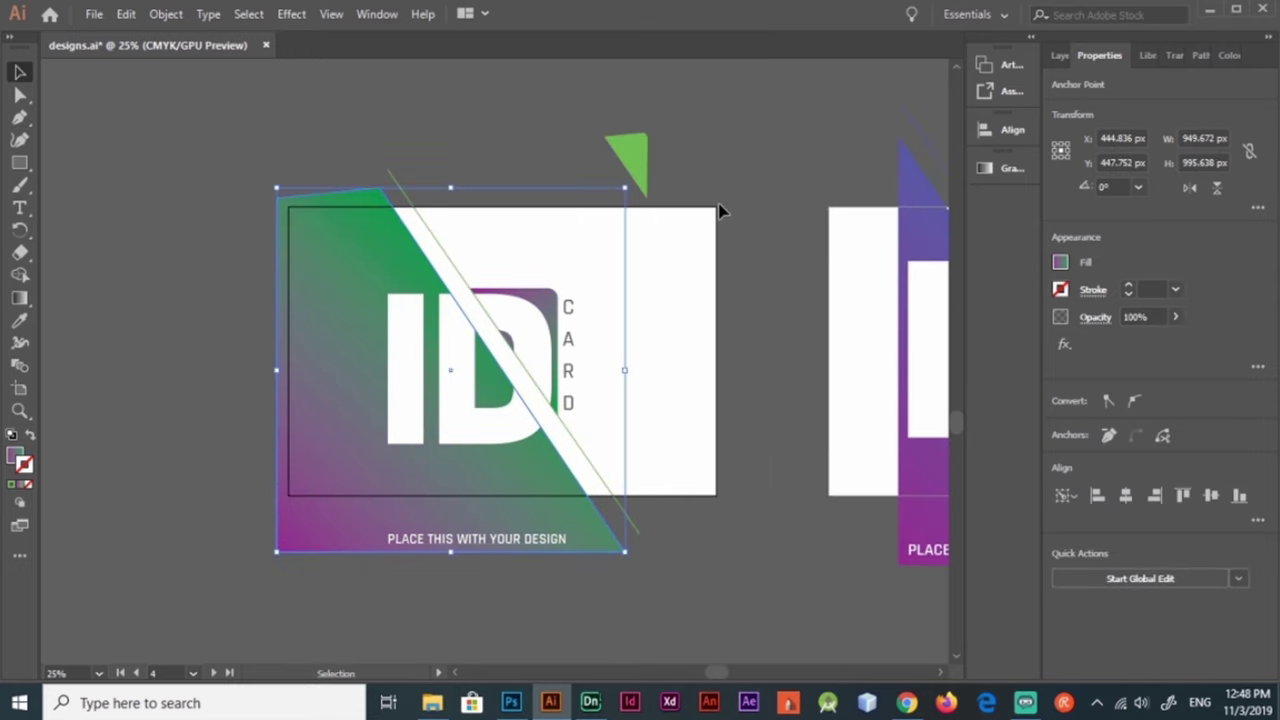
pyautogui.moveTo(628, 160); pyautogui.dragTo(712, 232)
pyautogui.click(801, 358)
pyautogui.moveTo(801, 358); pyautogui.dragTo(590, 572)
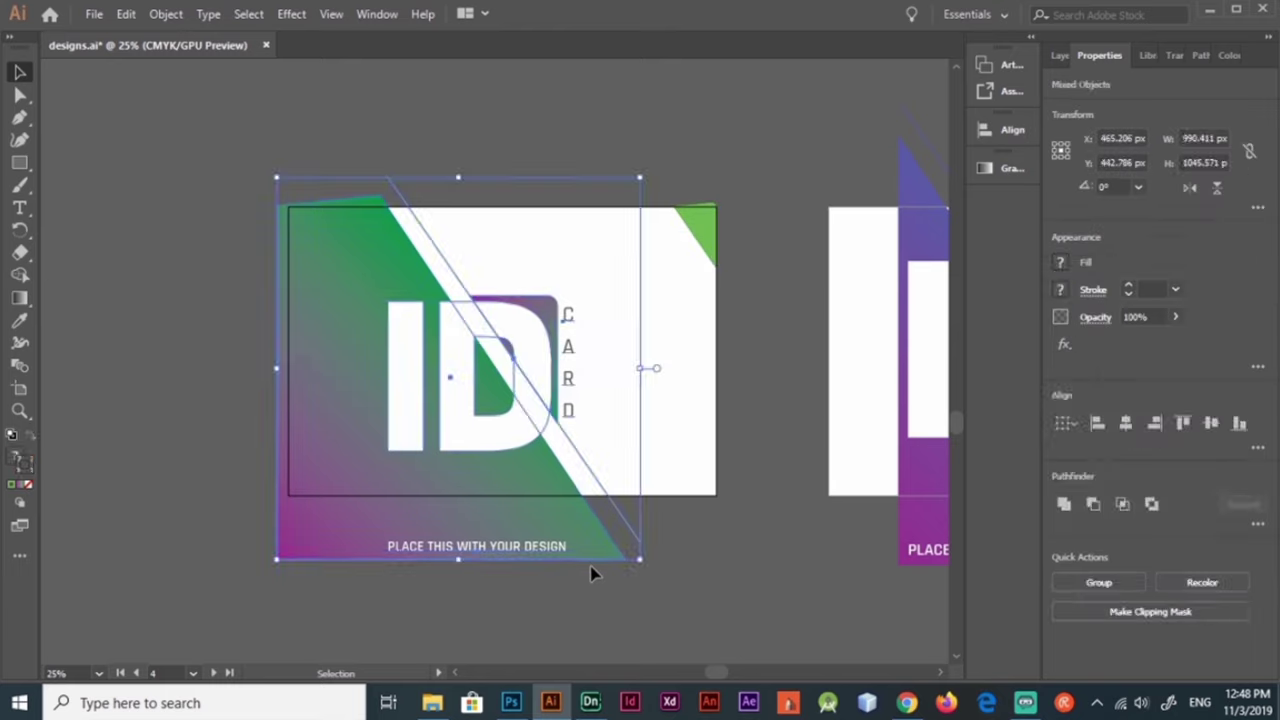
pyautogui.moveTo(477, 546); pyautogui.dragTo(523, 486)
# Step: Copy the green wide card and recolour the copies with the purple and red gradients
pyautogui.hotkey('ctrl', '-')
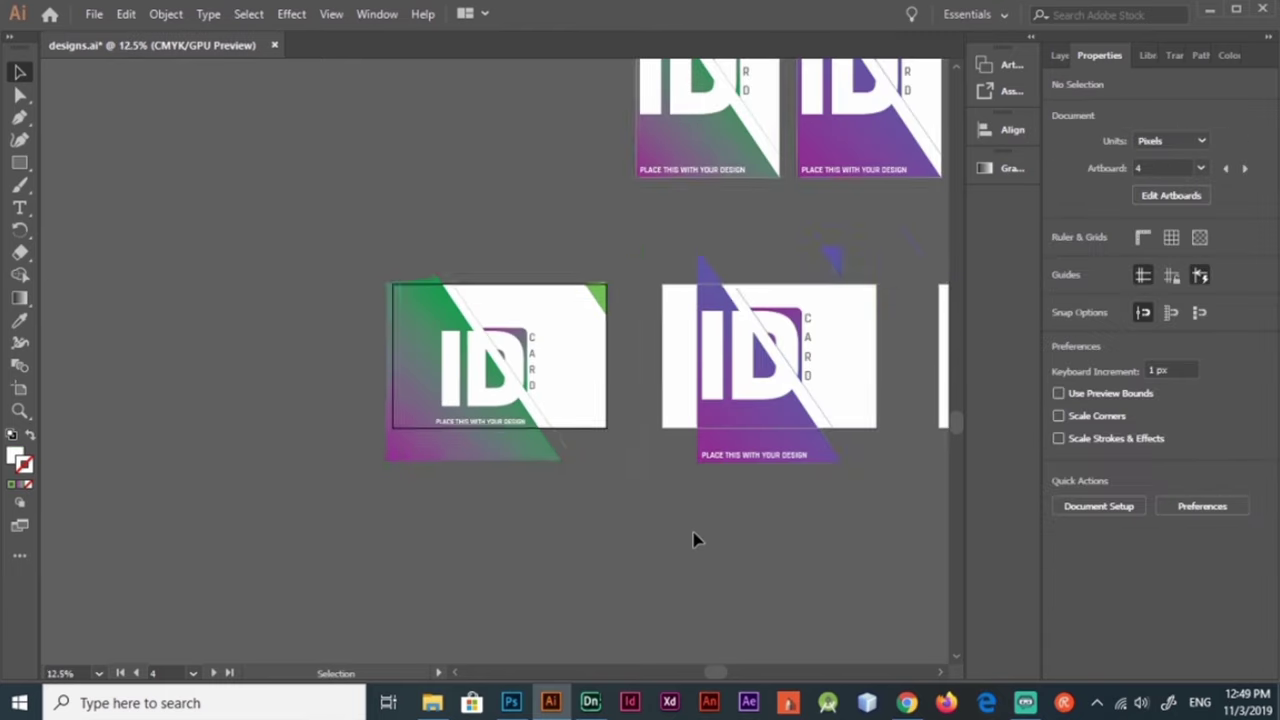
pyautogui.keyDown('alt'); pyautogui.scroll(-1, 697, 540); pyautogui.keyUp('alt')
pyautogui.moveTo(430, 300); pyautogui.dragTo(790, 487)
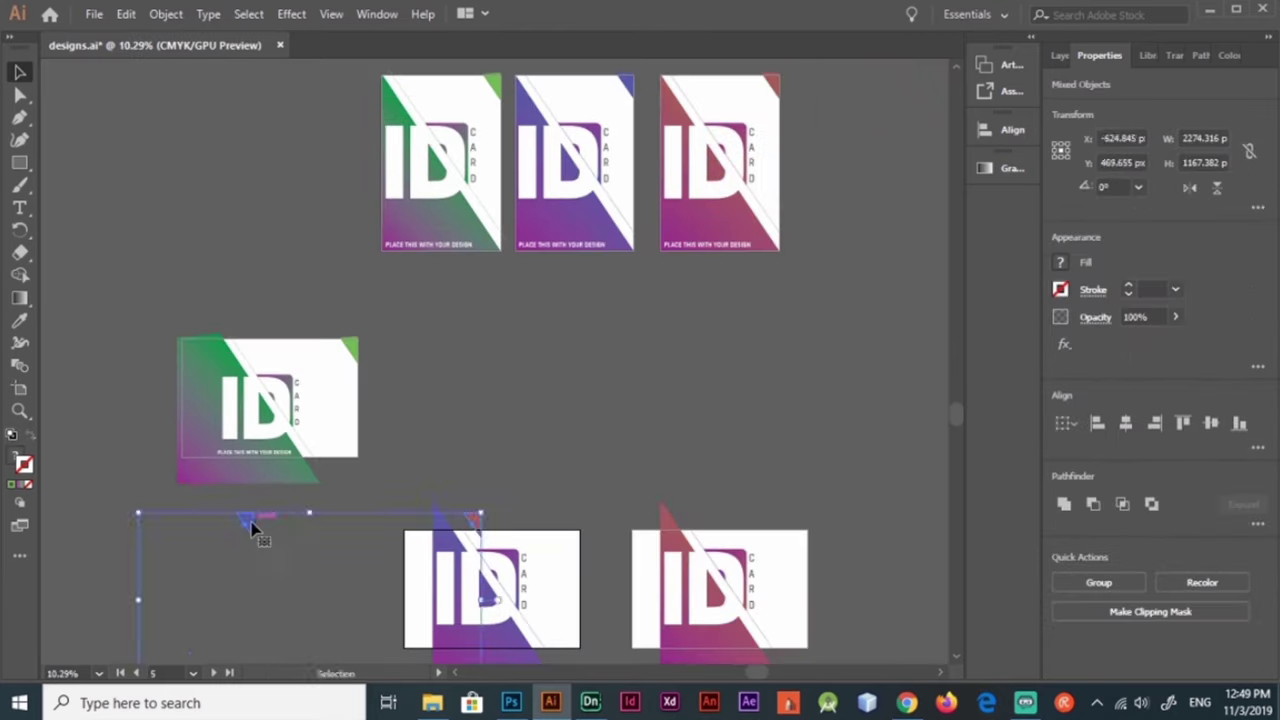
pyautogui.moveTo(251, 528); pyautogui.dragTo(537, 406)
pyautogui.click(435, 366)
pyautogui.press('i')
pyautogui.click(478, 532)
pyautogui.press('i')
pyautogui.click(481, 512)
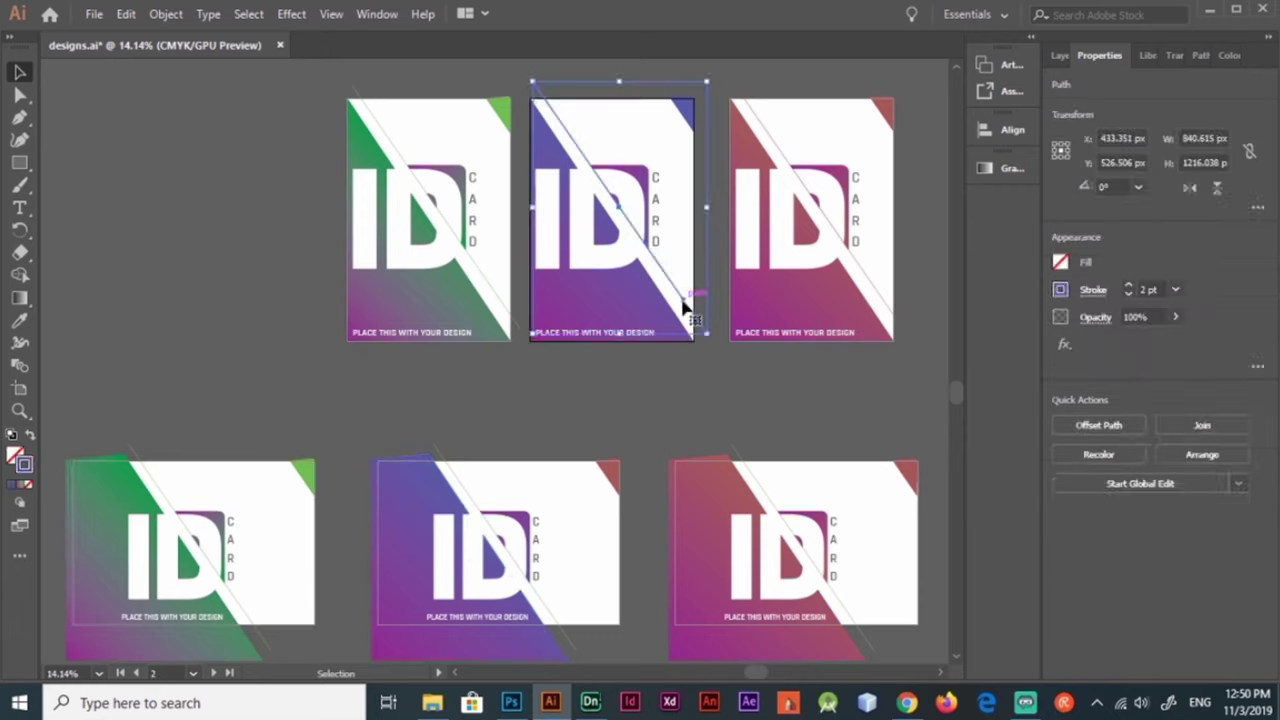
# Step: Export all artboards as PNG images, confirming PNG options and replacing existing files
pyautogui.click(815, 445)
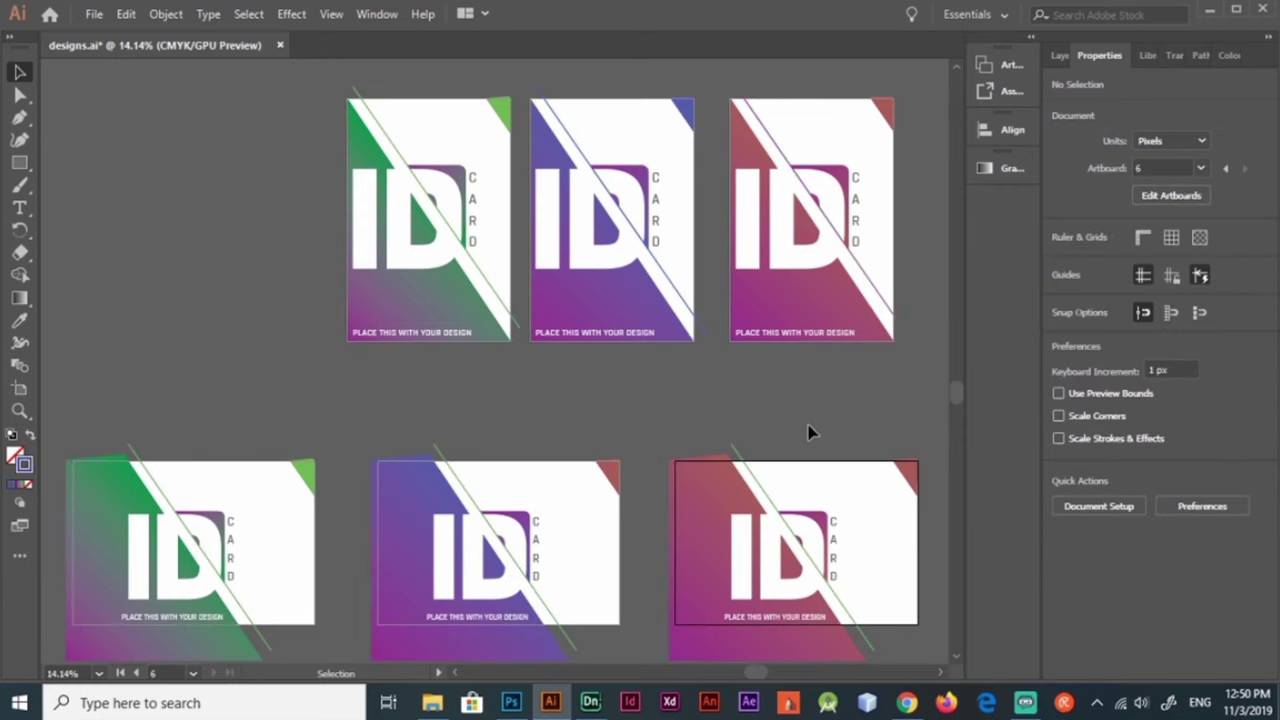
pyautogui.click(95, 22)
pyautogui.click(414, 366)
pyautogui.click(223, 406)
pyautogui.click(480, 509)
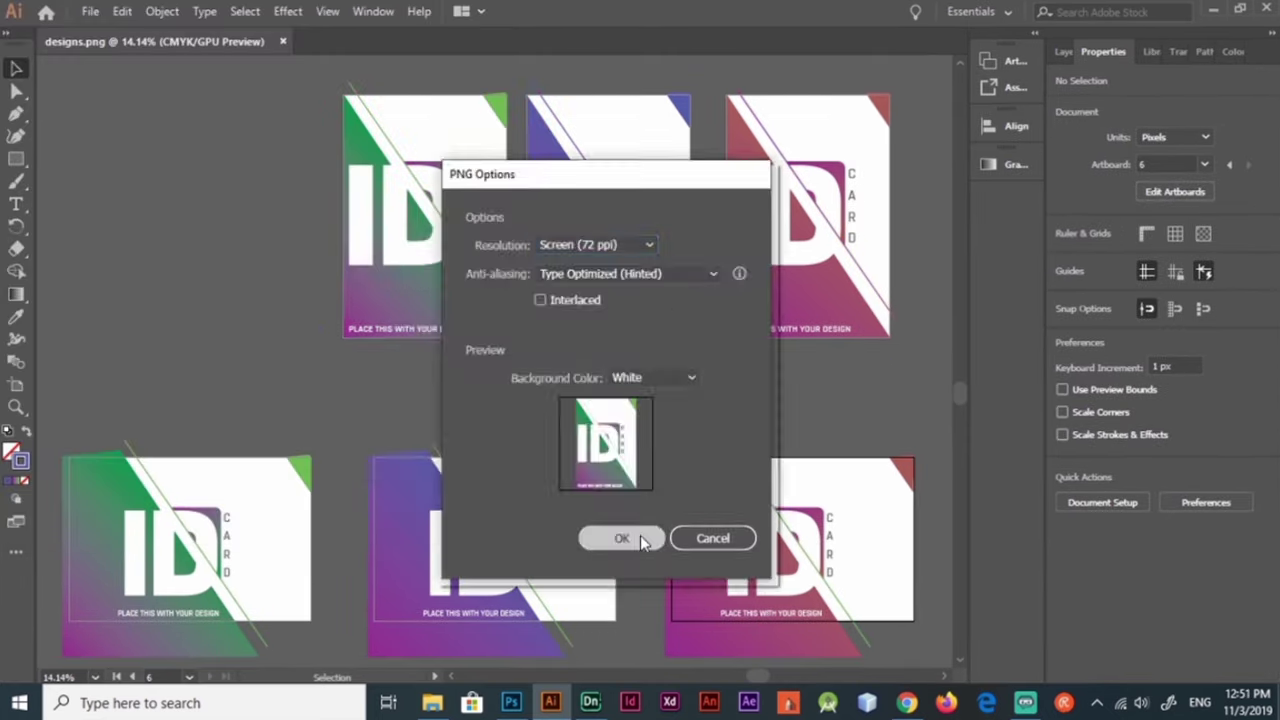
pyautogui.click(651, 537)
pyautogui.click(752, 445)
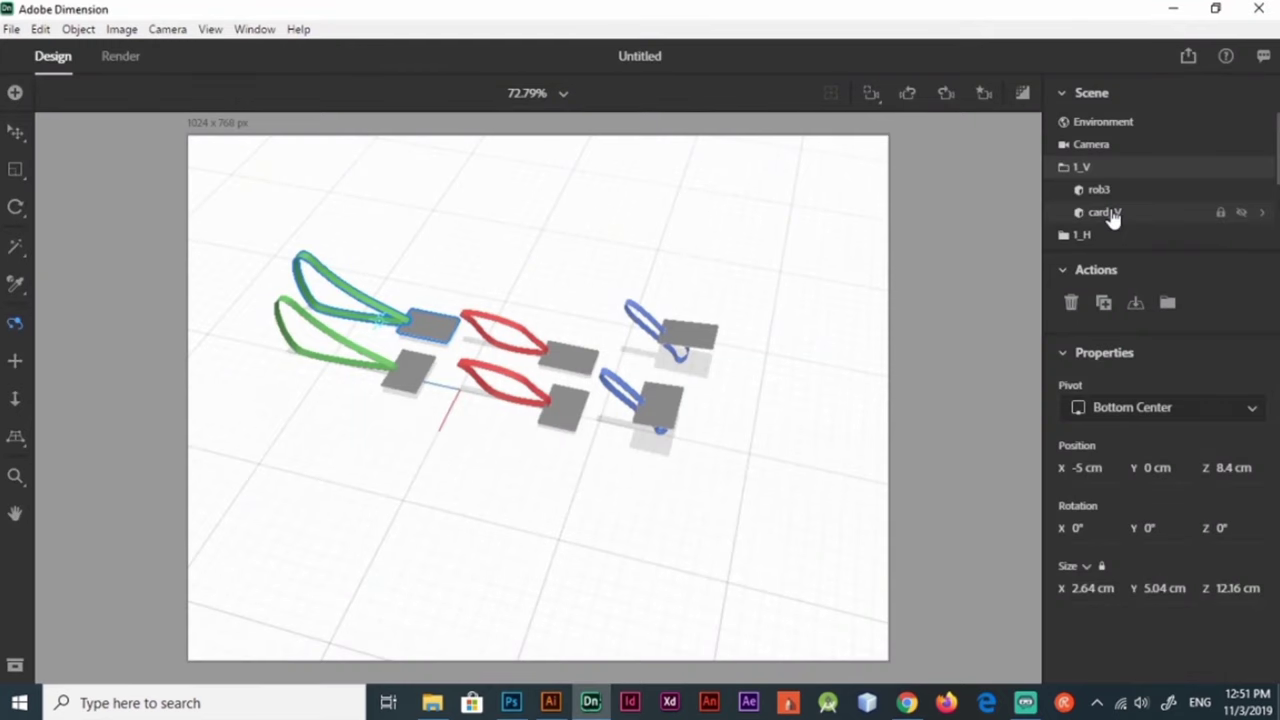
# Step: Give the card_V extrusion material a light base colour and select the Rectangle 2 Back Inflation Material
pyautogui.click(1262, 212)
pyautogui.click(1211, 240)
pyautogui.click(1256, 389)
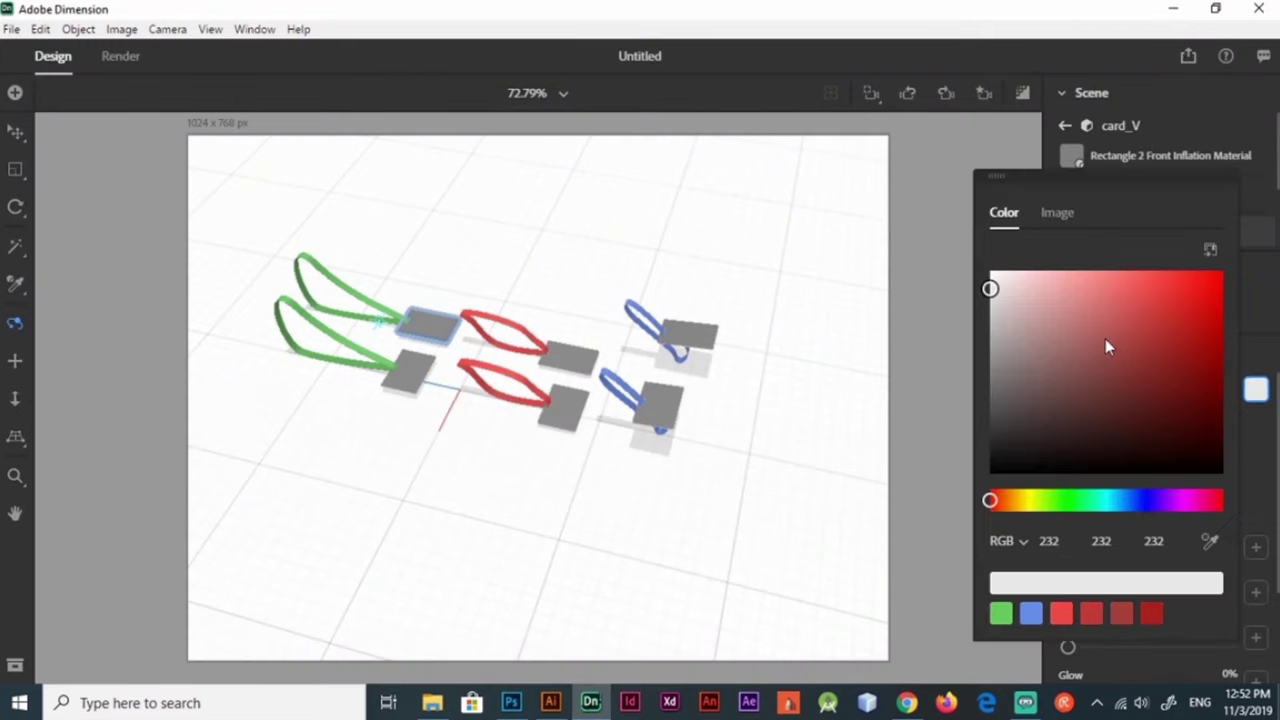
pyautogui.click(651, 394)
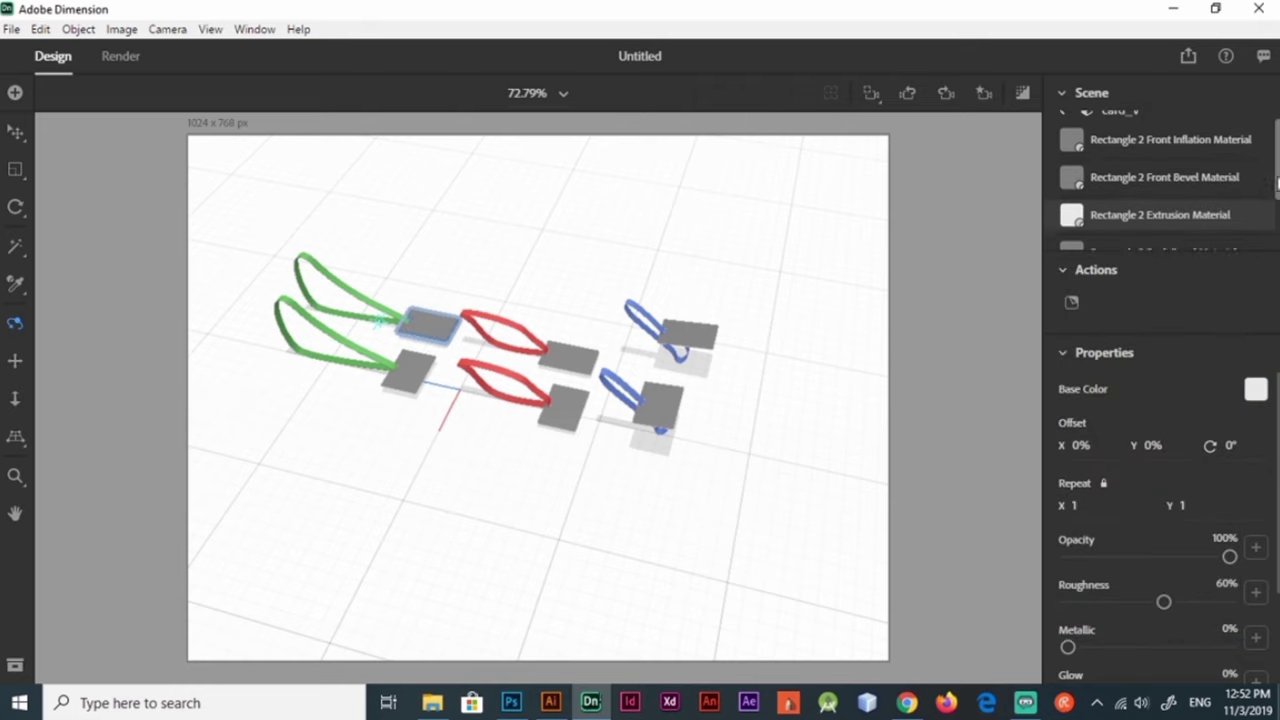
pyautogui.click(1256, 391)
pyautogui.click(1262, 300)
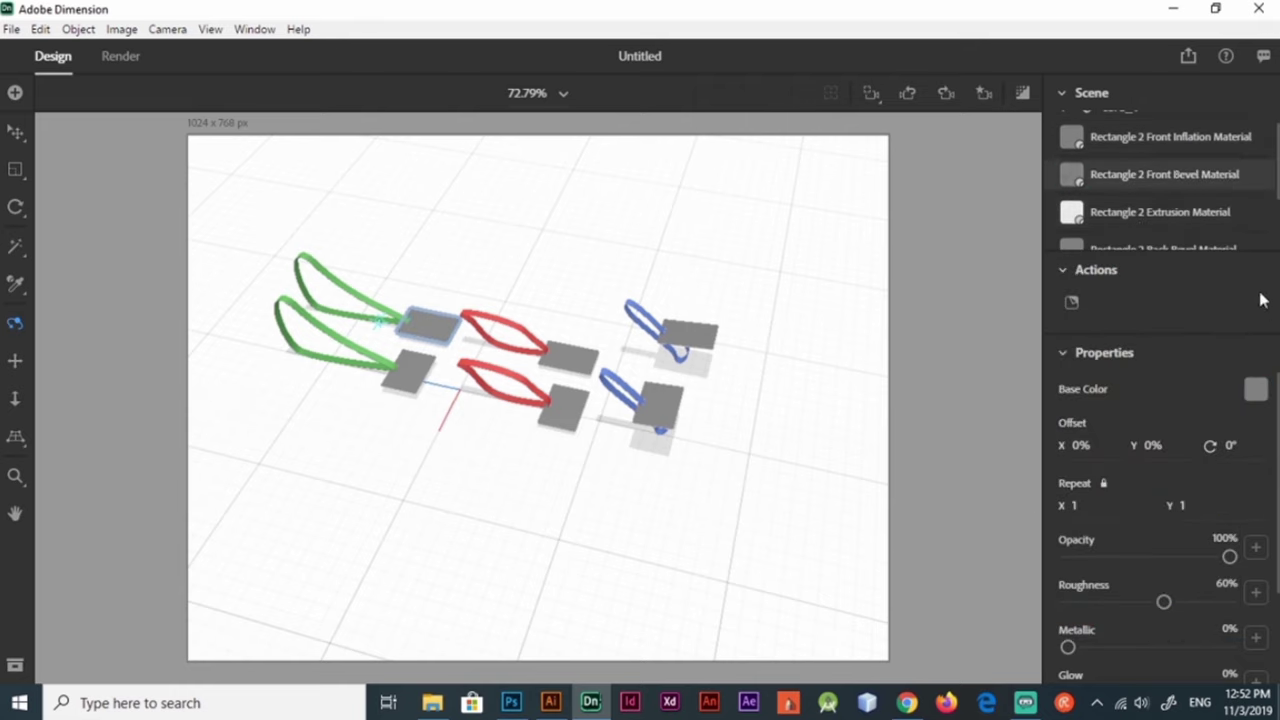
pyautogui.scroll(-2, 1160, 200)
pyautogui.click(1160, 219)
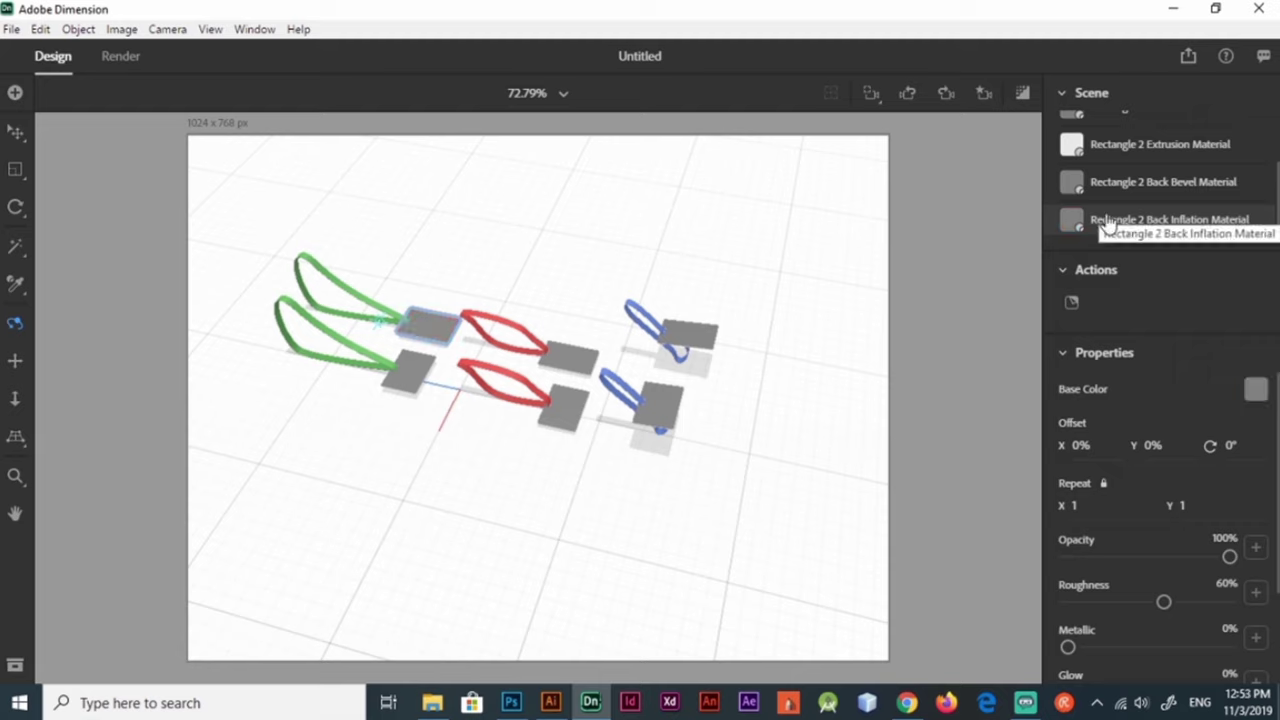
# Step: Place the designs-01 image as a decal on the top-right green-lanyard card
pyautogui.doubleClick(543, 271)
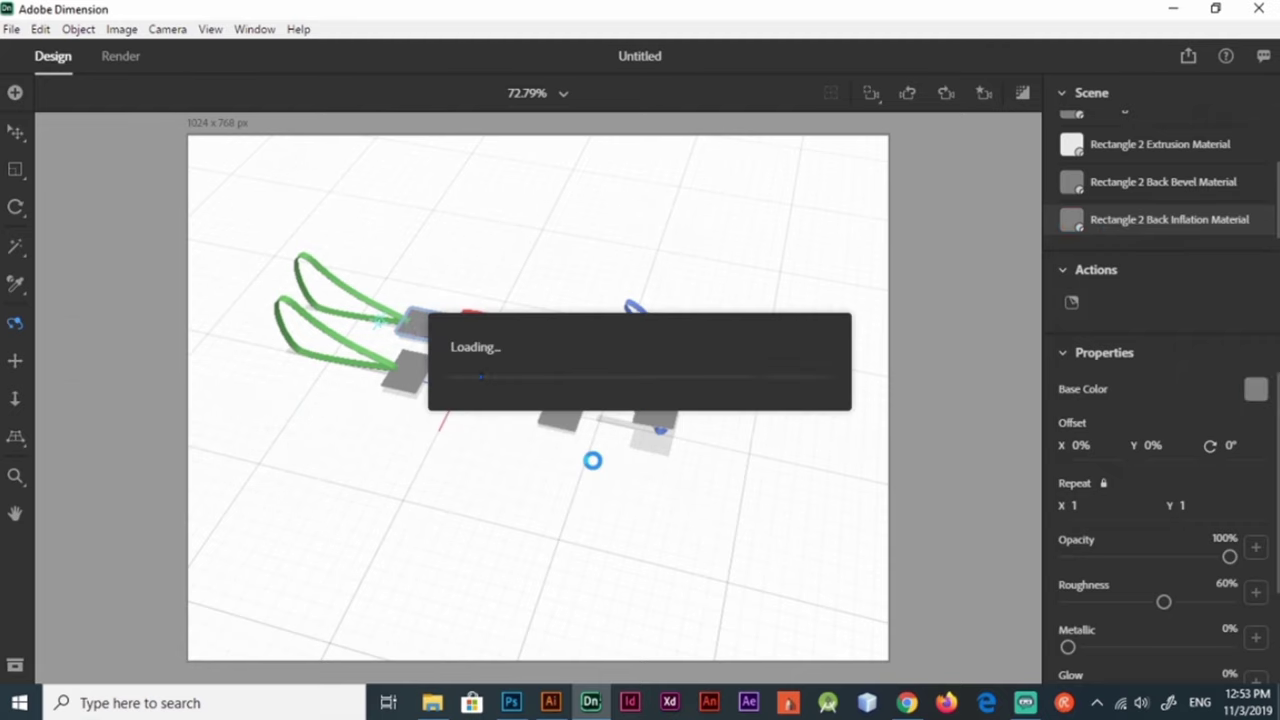
pyautogui.moveTo(409, 414); pyautogui.dragTo(500, 280)
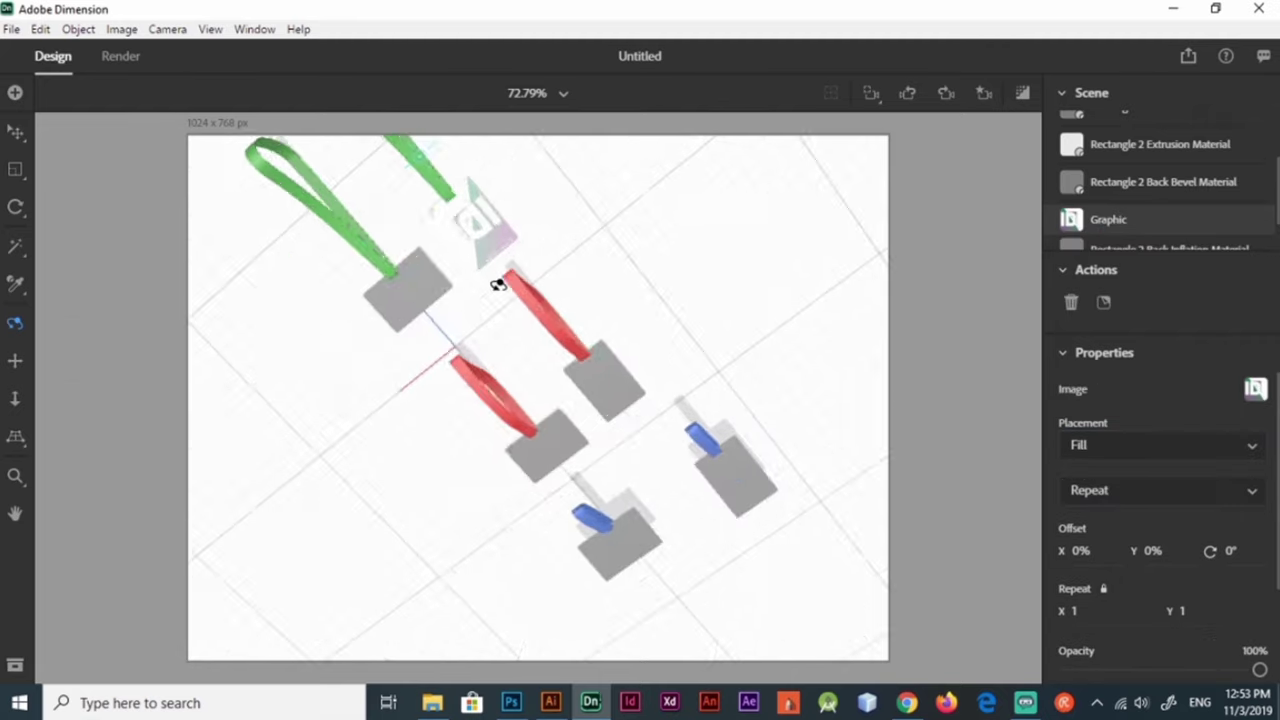
pyautogui.hotkey('ctrl', 'z')
pyautogui.click(1071, 301)
pyautogui.doubleClick(594, 583)
pyautogui.scroll(3, 1171, 140)
pyautogui.scroll(3, 1171, 140)
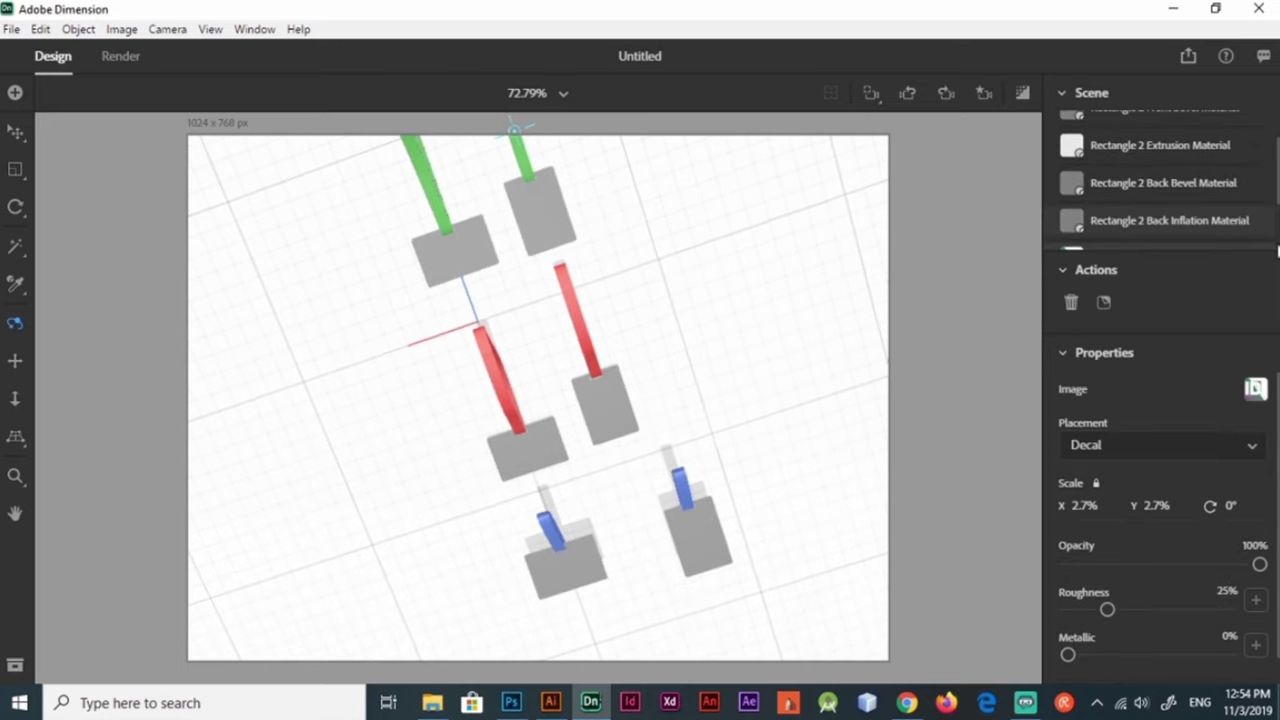
pyautogui.click(1276, 195)
pyautogui.doubleClick(1105, 139)
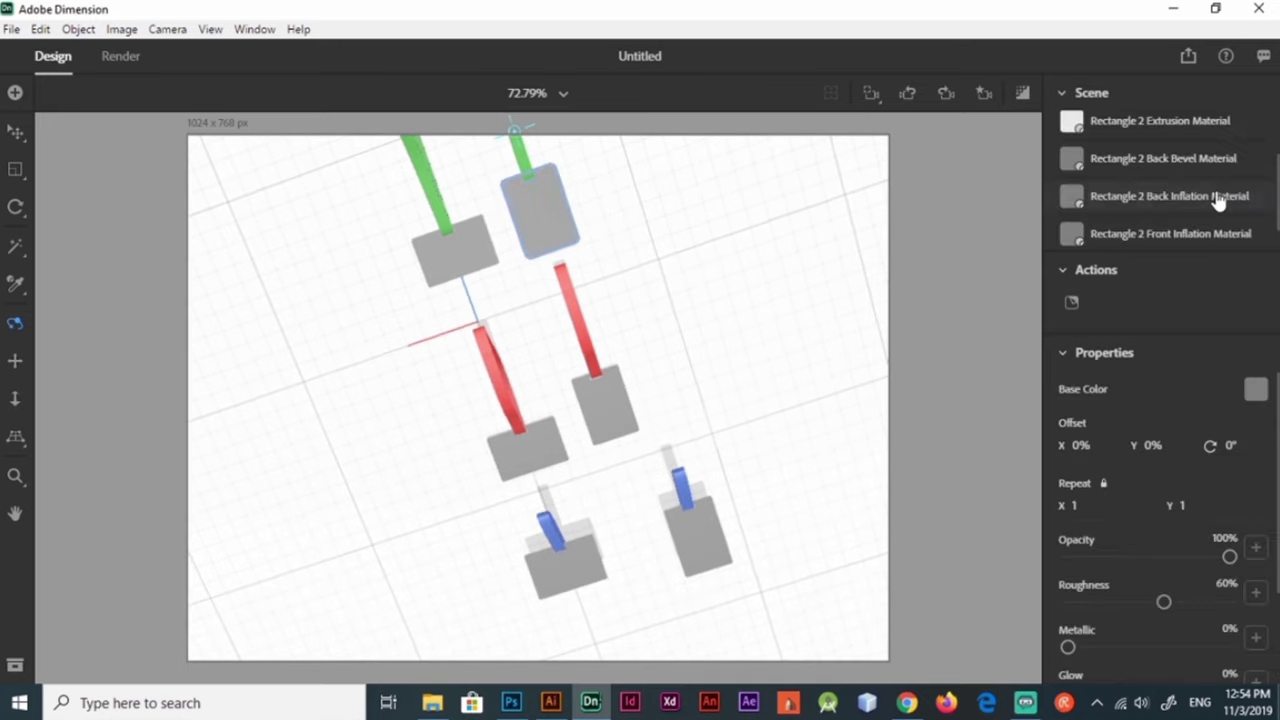
pyautogui.click(1071, 303)
pyautogui.doubleClick(597, 590)
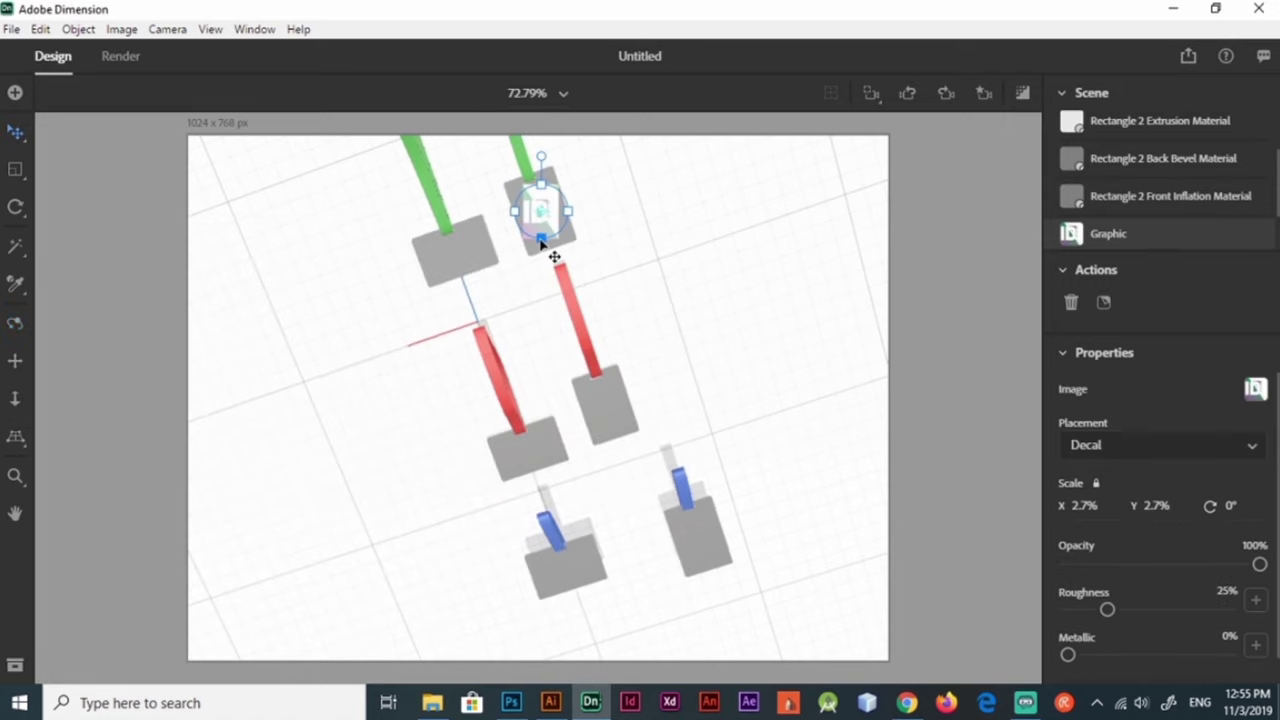
pyautogui.scroll(3, 555, 260)
pyautogui.scroll(3, 640, 380)
# Step: Rotate the decal to -19° and scale it to 4% to cover the card
pyautogui.press('v')
pyautogui.moveTo(648, 404); pyautogui.dragTo(687, 428)
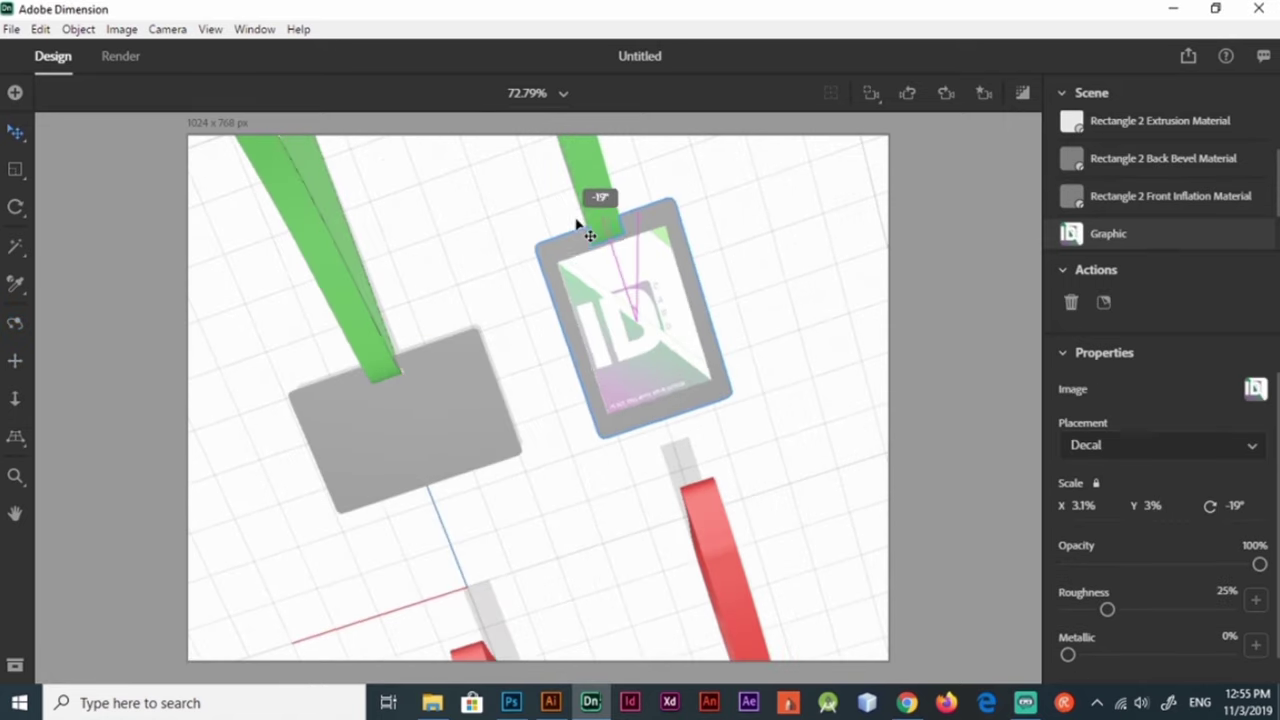
pyautogui.scroll(2, 686, 430)
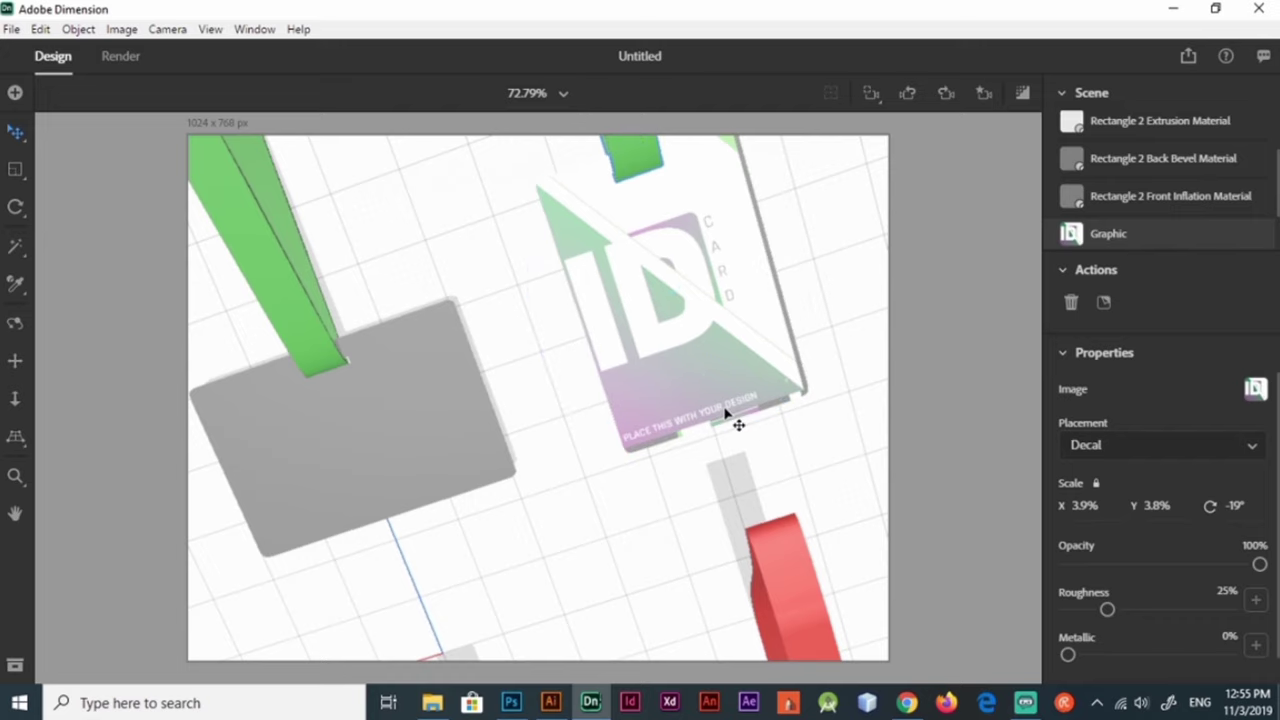
pyautogui.moveTo(727, 414); pyautogui.dragTo(700, 378)
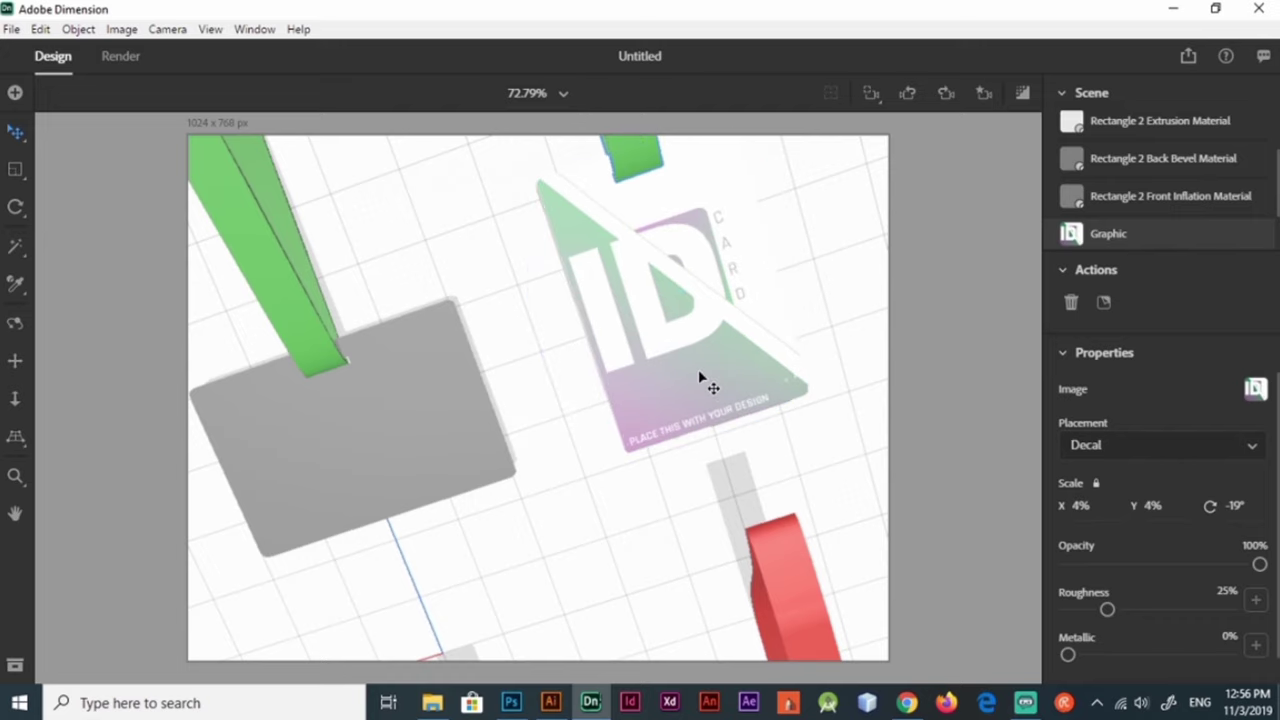
# Step: Decal the designs-04 image onto the second green card, rotated -19° and sized to fit
pyautogui.click(601, 448)
pyautogui.click(1258, 390)
pyautogui.click(471, 457)
pyautogui.click(517, 651)
pyautogui.moveTo(457, 480); pyautogui.dragTo(300, 372)
pyautogui.moveTo(470, 449); pyautogui.dragTo(518, 439)
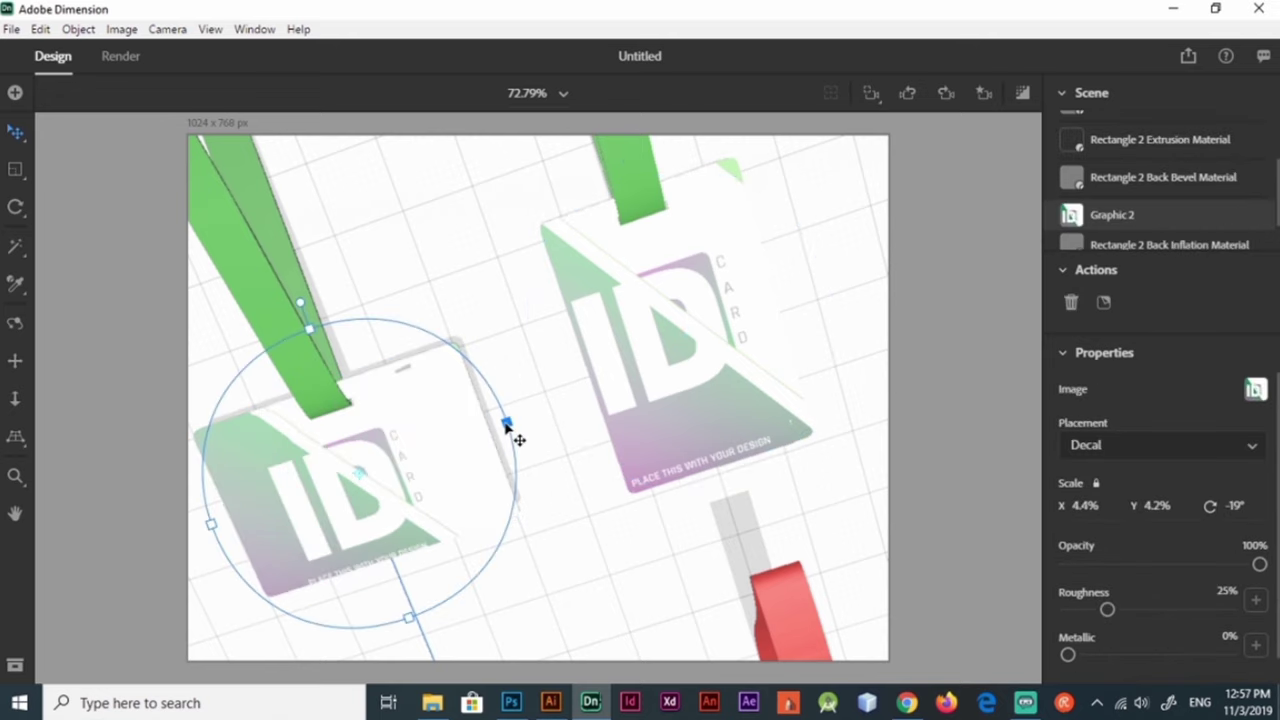
pyautogui.moveTo(506, 426); pyautogui.dragTo(490, 432)
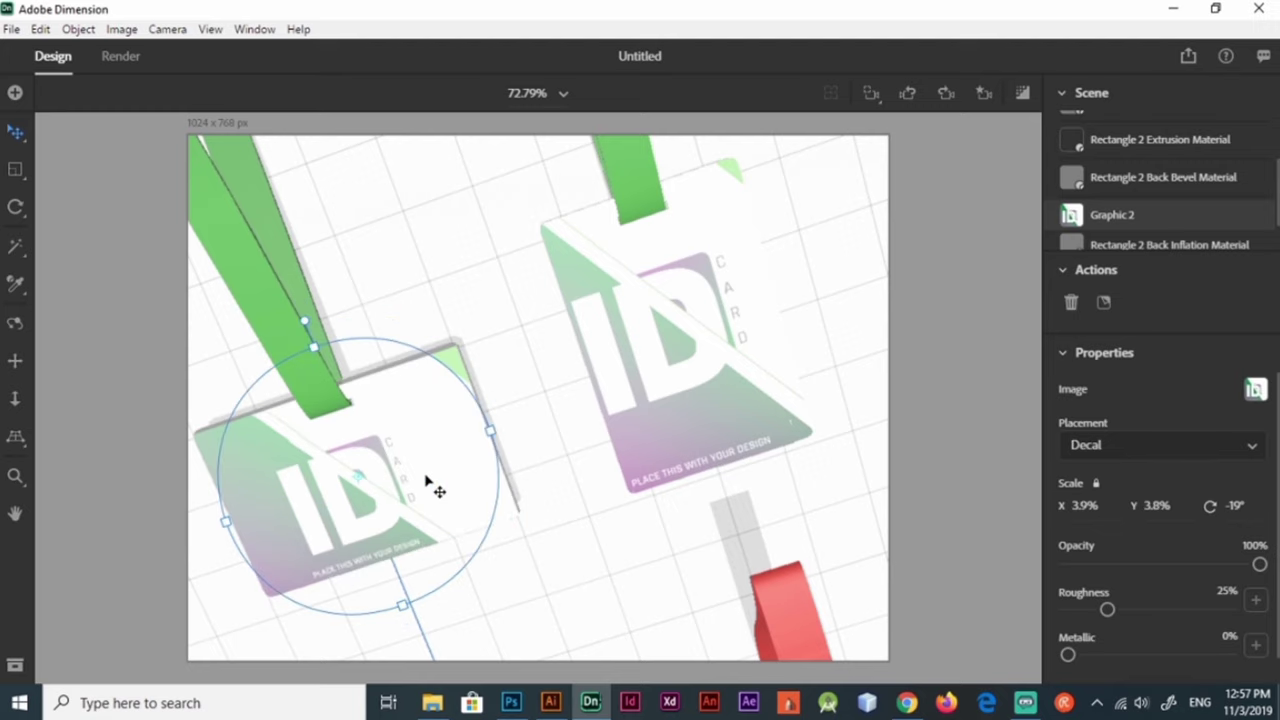
# Step: Orbit to the red cards and open the vertical red card's material options
pyautogui.press('1')
pyautogui.moveTo(594, 477)
pyautogui.mouseDown()
pyautogui.moveTo(580, 206)
pyautogui.moveTo(574, 386)
pyautogui.moveTo(650, 358)
pyautogui.moveTo(740, 355)
pyautogui.mouseUp()
pyautogui.press('v')
pyautogui.click(740, 355)
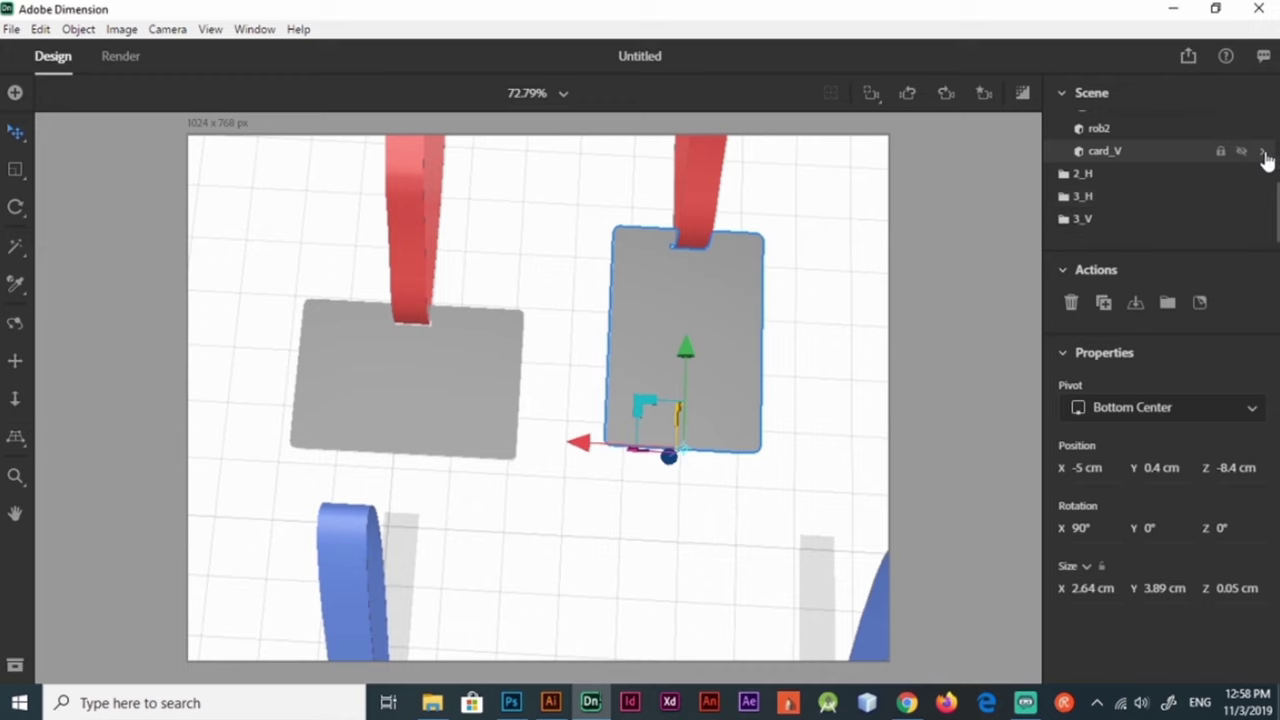
pyautogui.click(1263, 152)
pyautogui.click(1256, 389)
pyautogui.click(1201, 316)
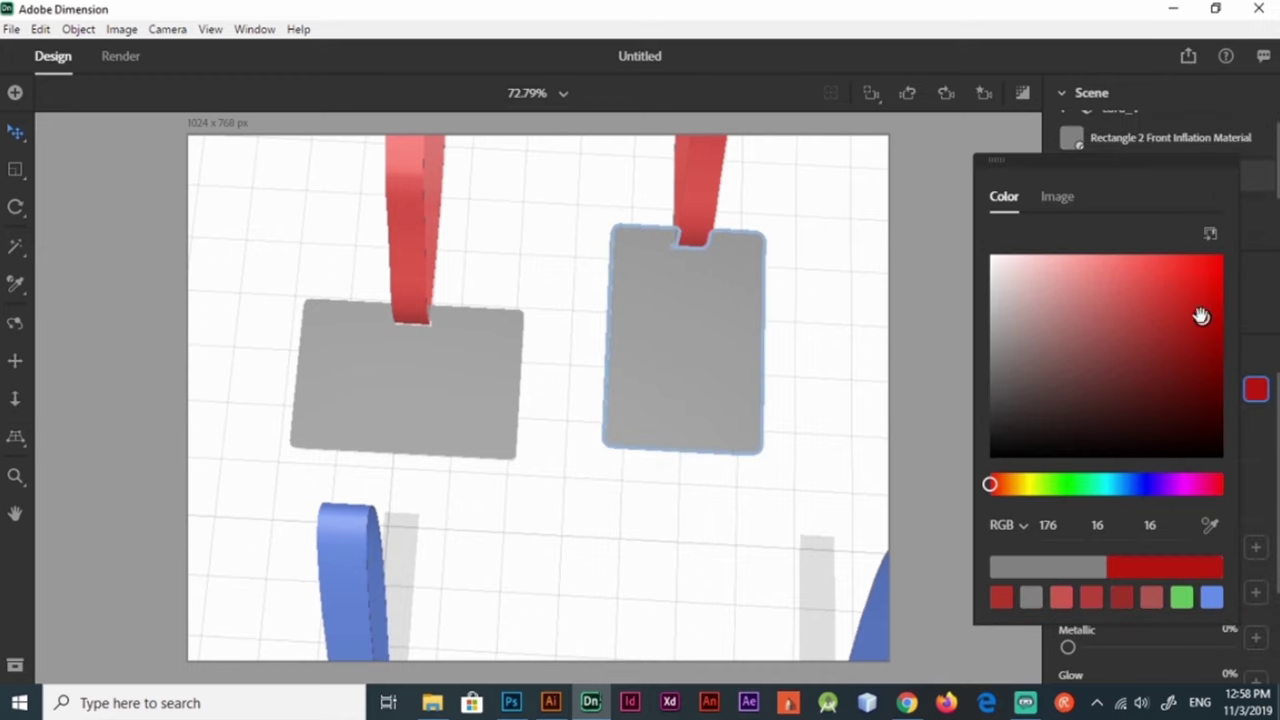
pyautogui.click(1268, 318)
pyautogui.scroll(-1, 1160, 190)
# Step: Place the ID image as a decal on the right red card and enlarge it to fill
pyautogui.click(1163, 167)
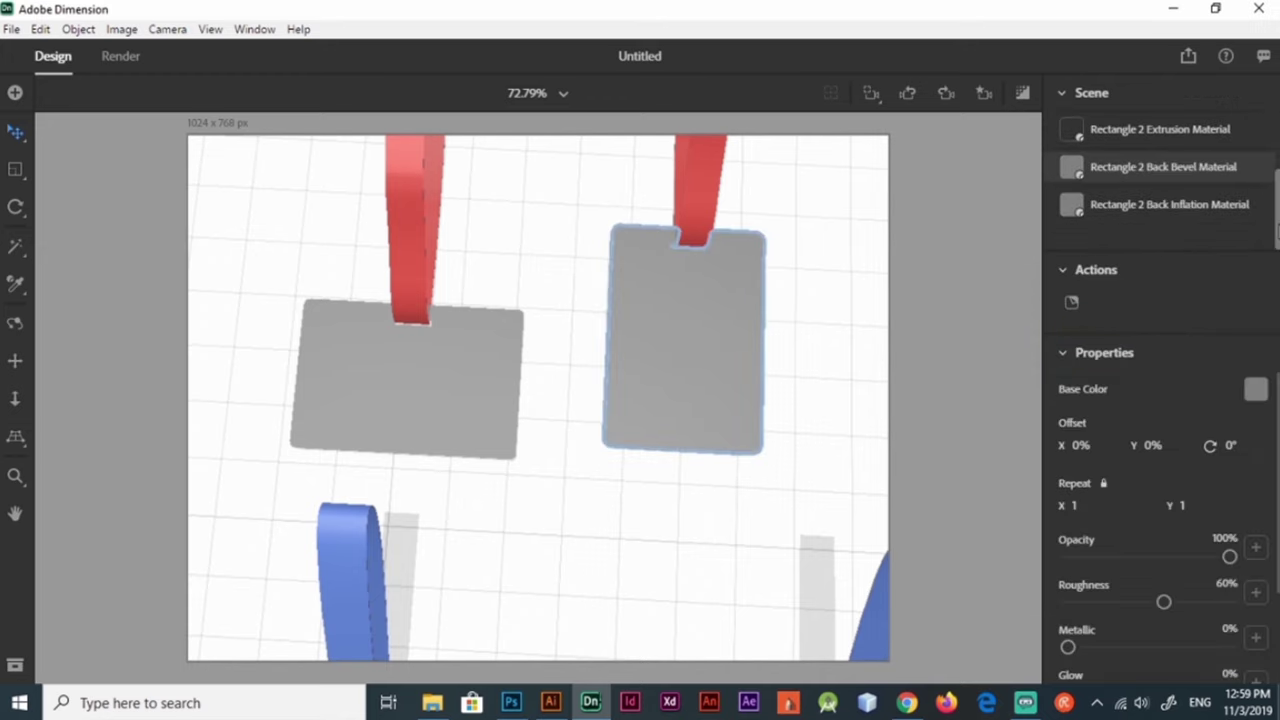
pyautogui.click(1071, 302)
pyautogui.doubleClick(366, 509)
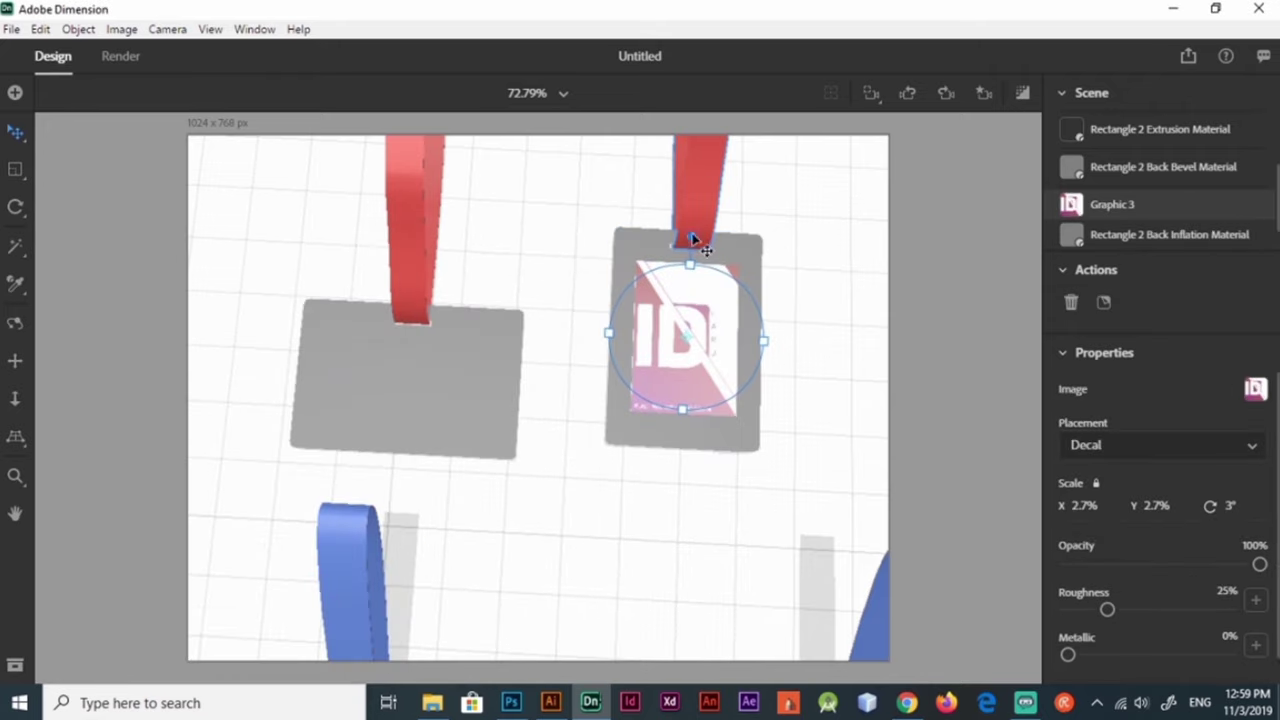
pyautogui.moveTo(686, 429); pyautogui.dragTo(700, 455)
pyautogui.click(680, 506)
pyautogui.click(666, 451)
pyautogui.click(737, 417)
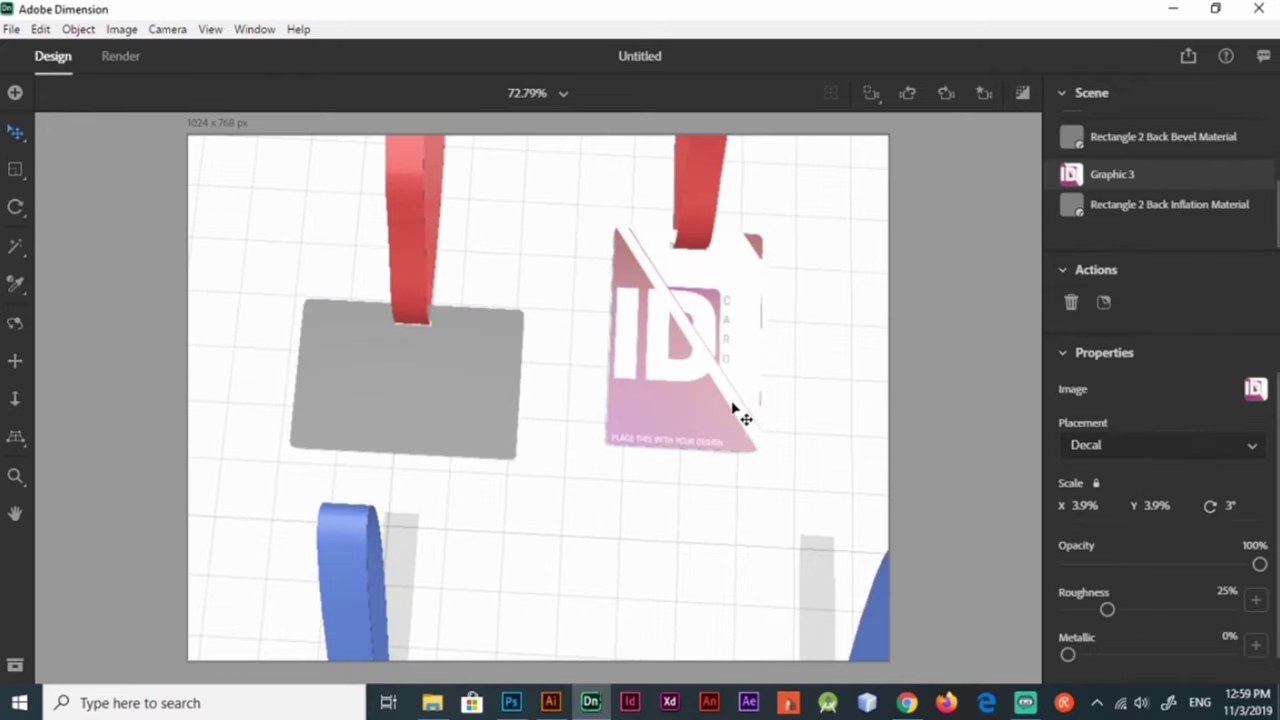
# Step: Place the ID image as a decal on the left red card
pyautogui.click(1146, 229)
pyautogui.click(1160, 204)
pyautogui.click(1256, 389)
pyautogui.click(1057, 197)
pyautogui.doubleClick(483, 385)
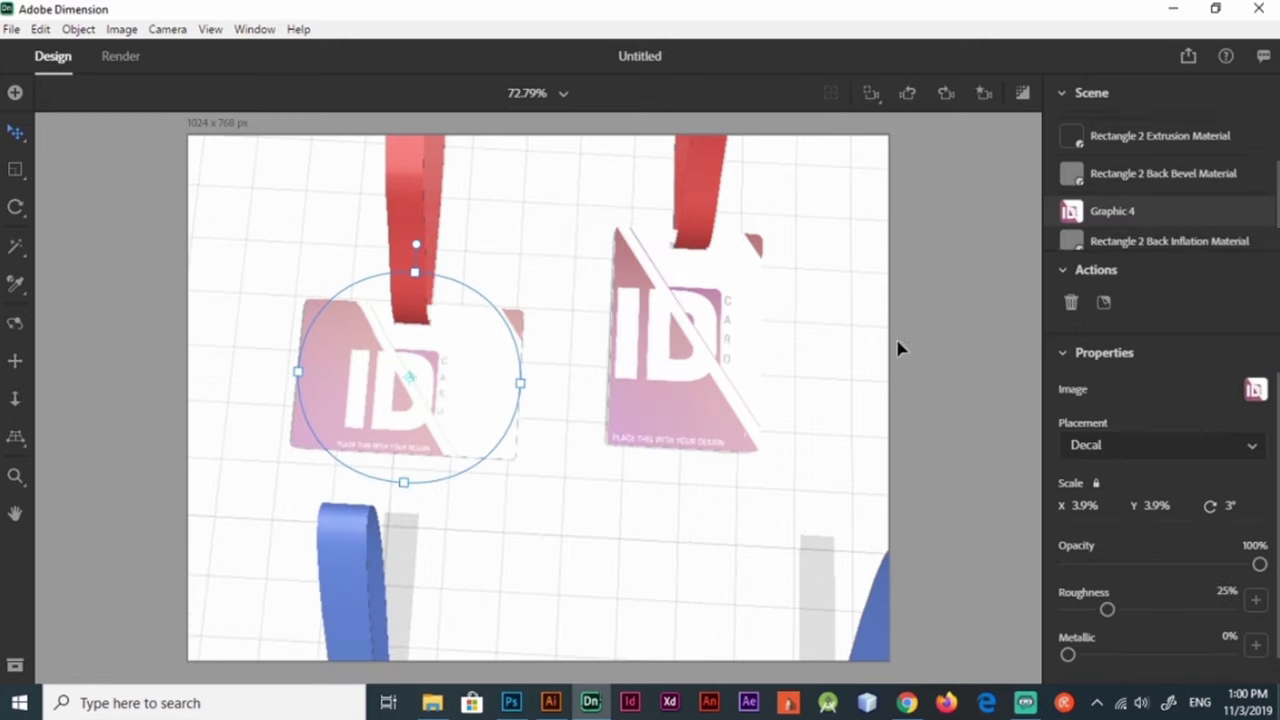
# Step: Place the ID image on the right blue card and enlarge the decal to fill it
pyautogui.click(1256, 389)
pyautogui.click(1057, 195)
pyautogui.doubleClick(483, 350)
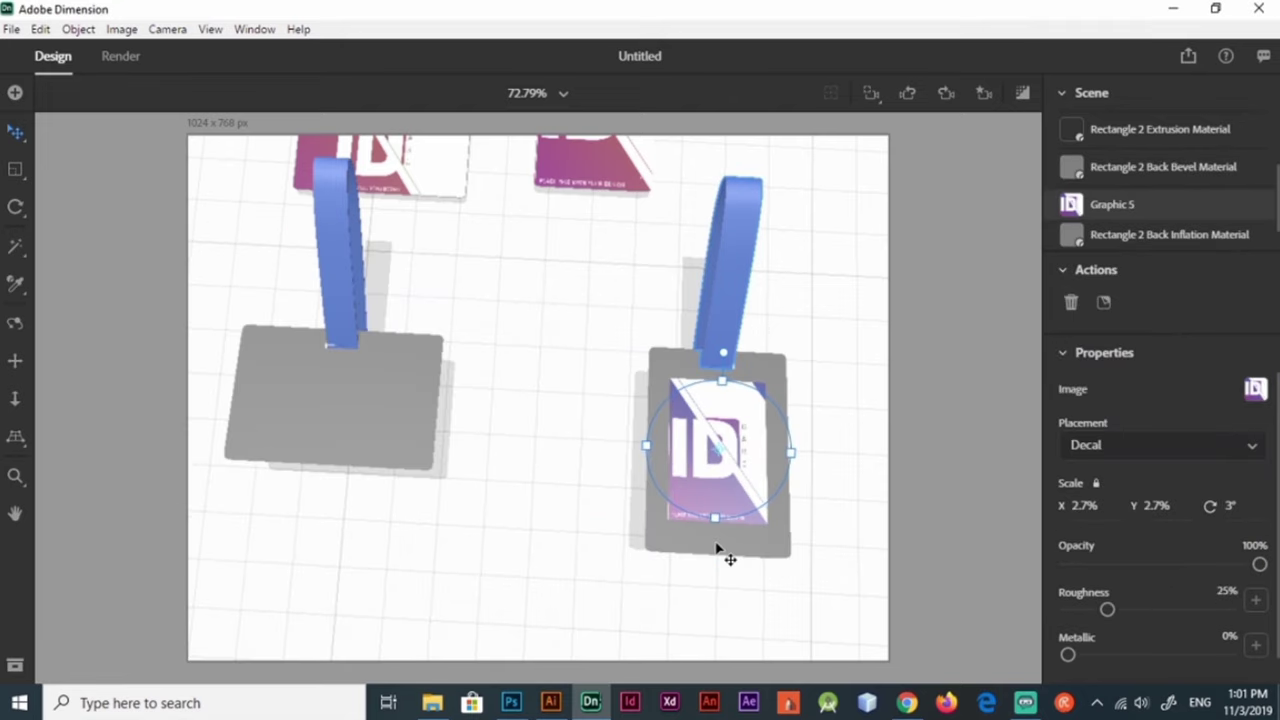
pyautogui.moveTo(716, 548); pyautogui.dragTo(721, 517)
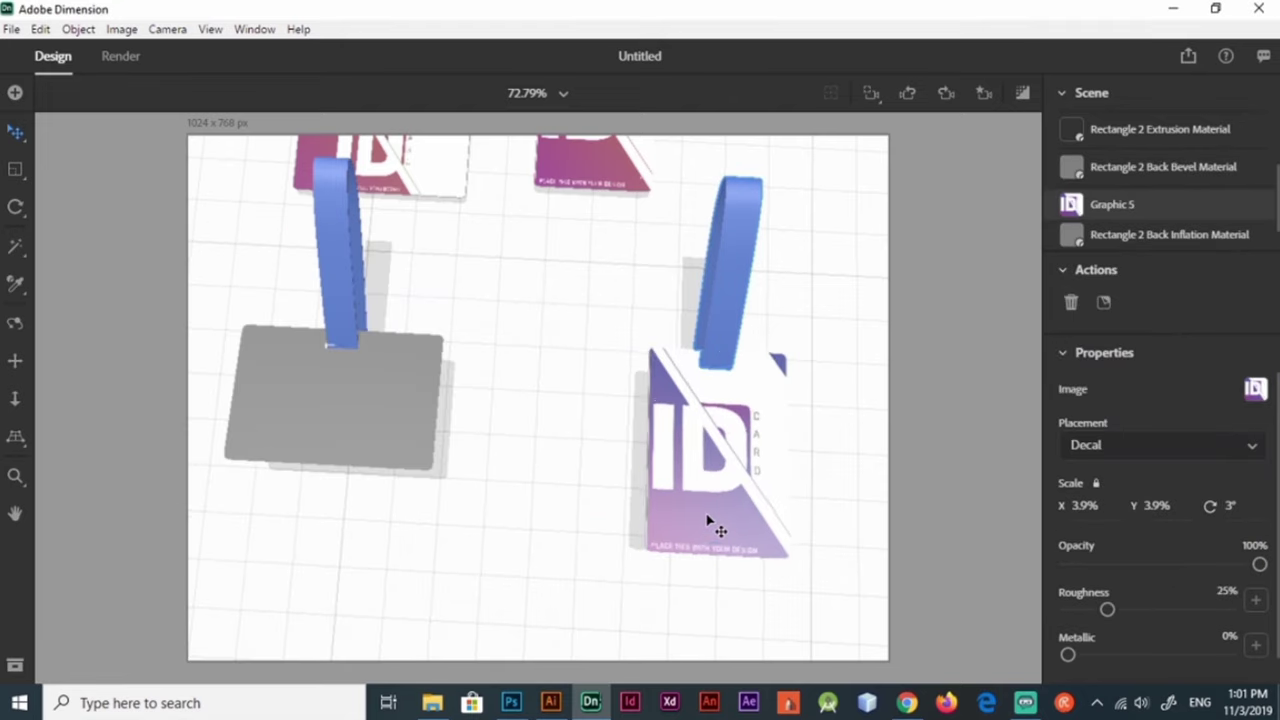
# Step: Select the left blue card's material and open its image options
pyautogui.click(437, 495)
pyautogui.click(1246, 286)
pyautogui.click(1256, 389)
pyautogui.click(1128, 229)
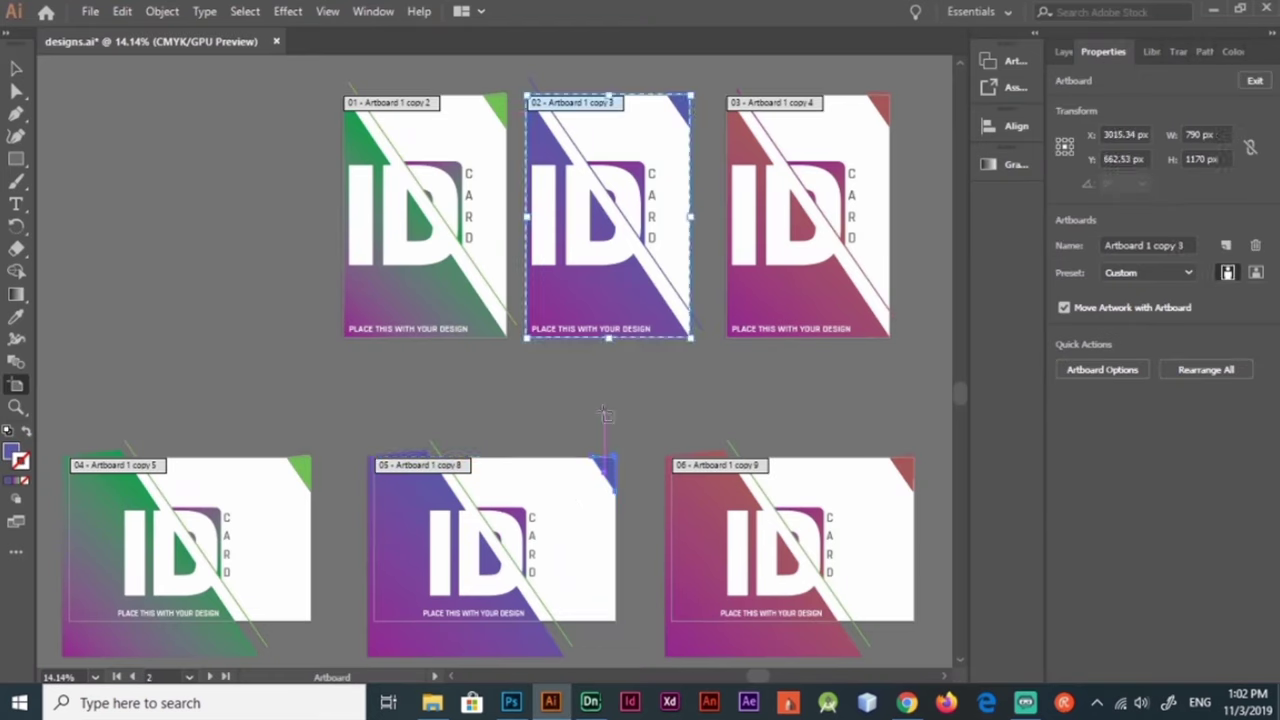
# Step: Re-export the Illustrator artboards as PNGs
pyautogui.click(568, 498)
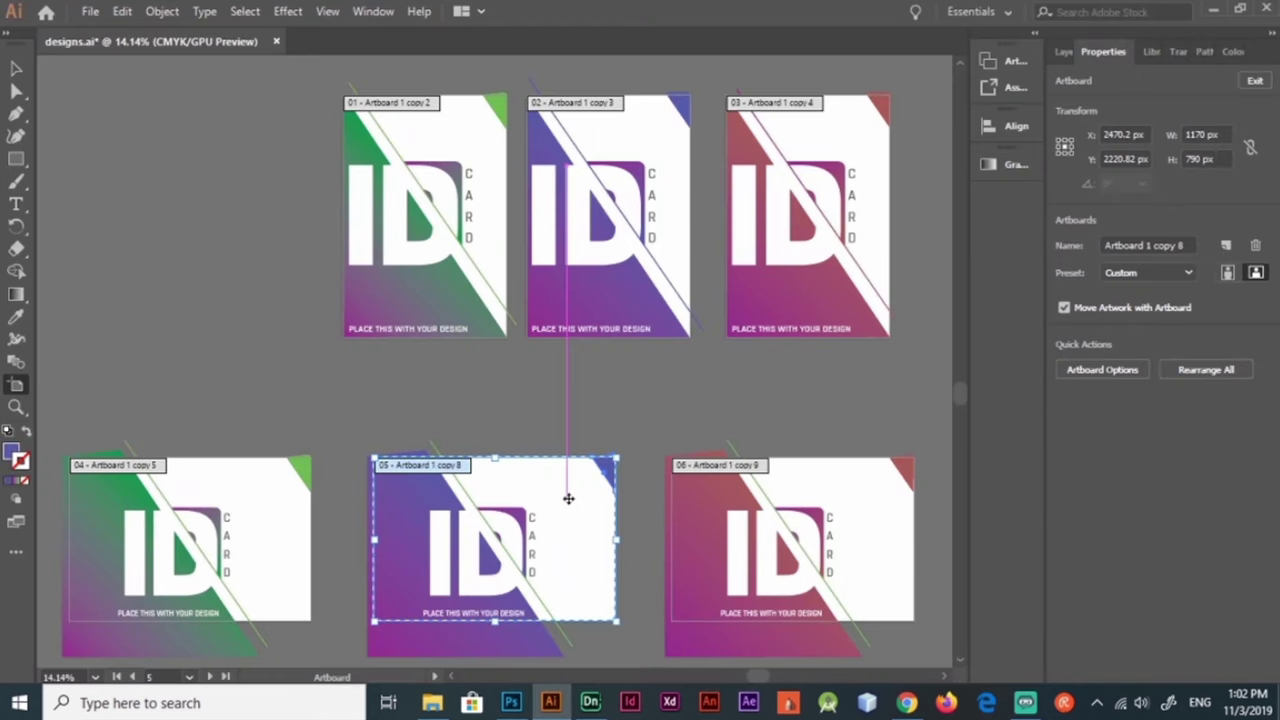
pyautogui.press('Escape')
pyautogui.click(89, 11)
pyautogui.click(484, 510)
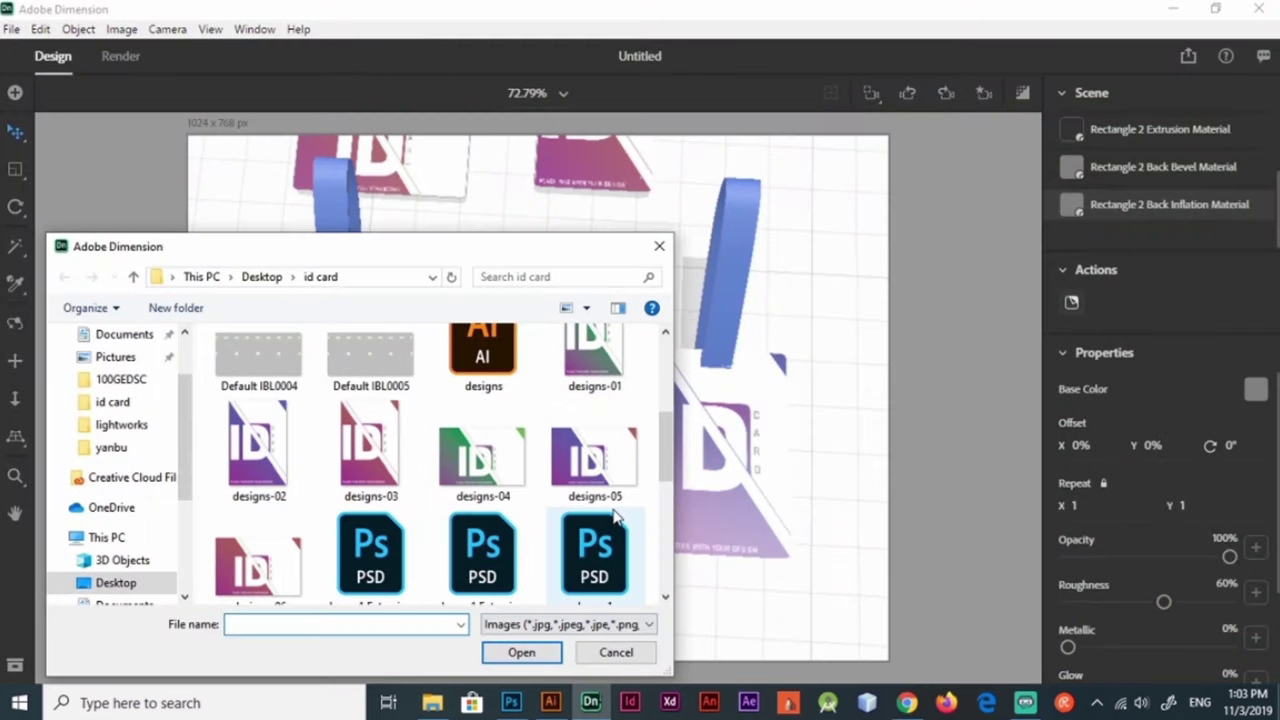
# Step: Scale the left blue card's purple decal to 3.9%, then orbit to view all six lanyards
pyautogui.moveTo(420, 399); pyautogui.dragTo(439, 400)
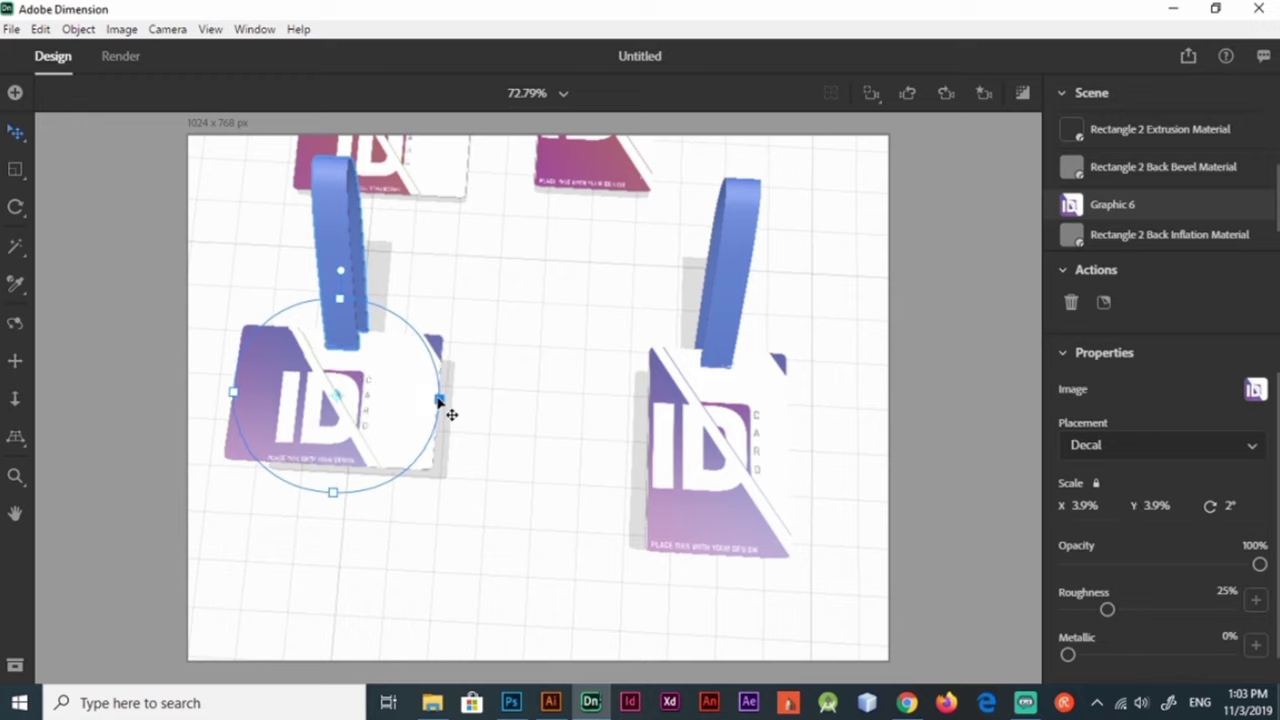
pyautogui.click(494, 434)
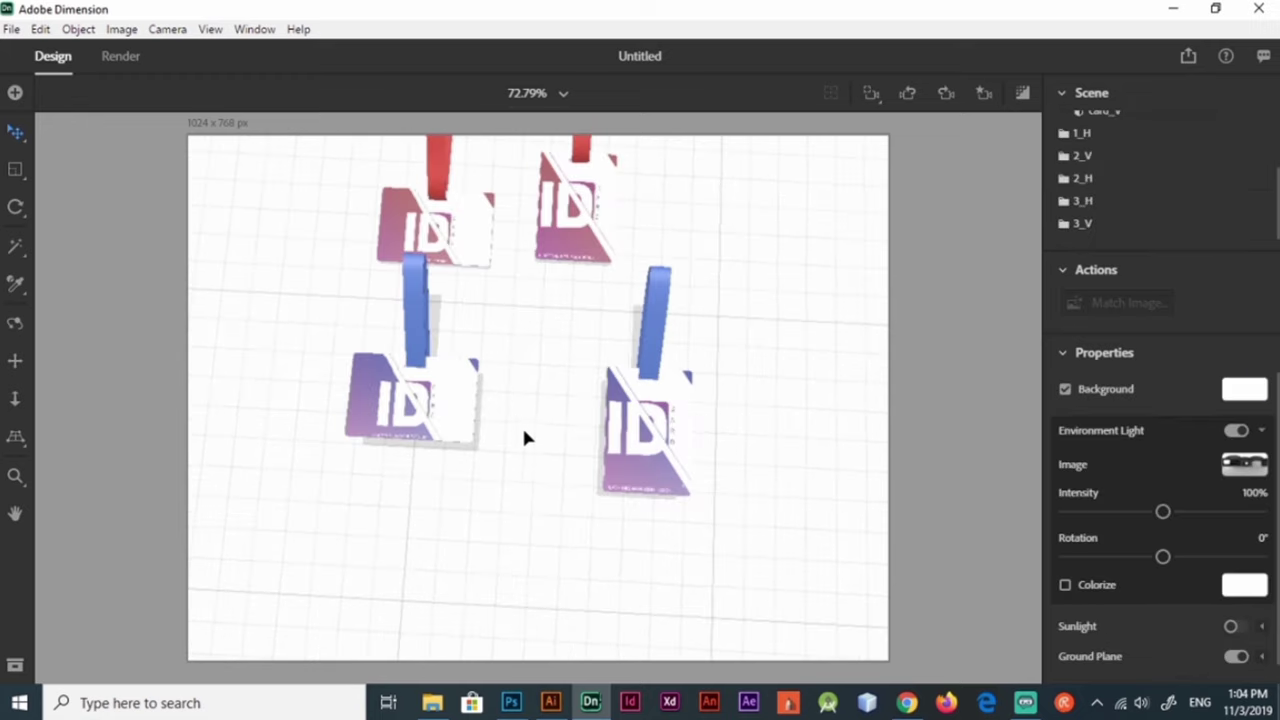
pyautogui.press('1')
pyautogui.moveTo(477, 360)
pyautogui.mouseDown()
pyautogui.moveTo(519, 291)
pyautogui.moveTo(554, 360)
pyautogui.moveTo(480, 343)
pyautogui.moveTo(514, 420)
pyautogui.moveTo(594, 412)
pyautogui.moveTo(205, 203)
pyautogui.mouseUp()
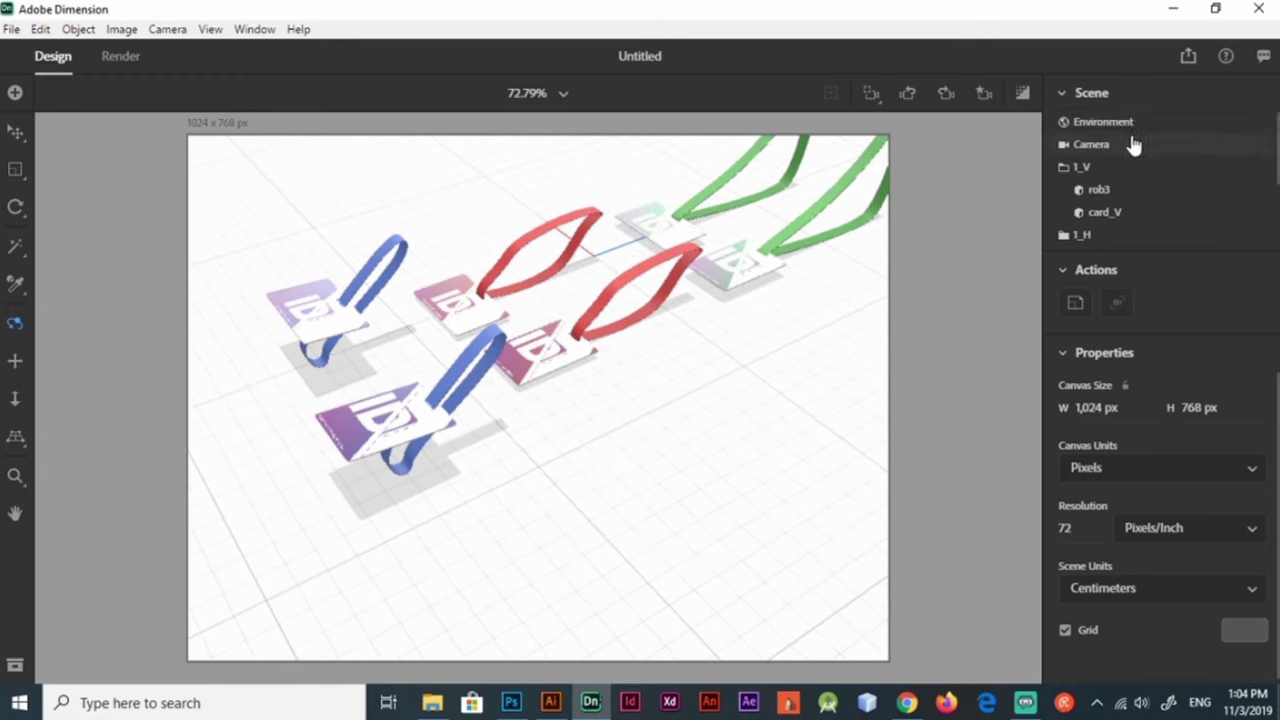
# Step: Apply the Diagonal Gradient starter image as the scene's environment backdrop
pyautogui.click(1128, 122)
pyautogui.click(15, 664)
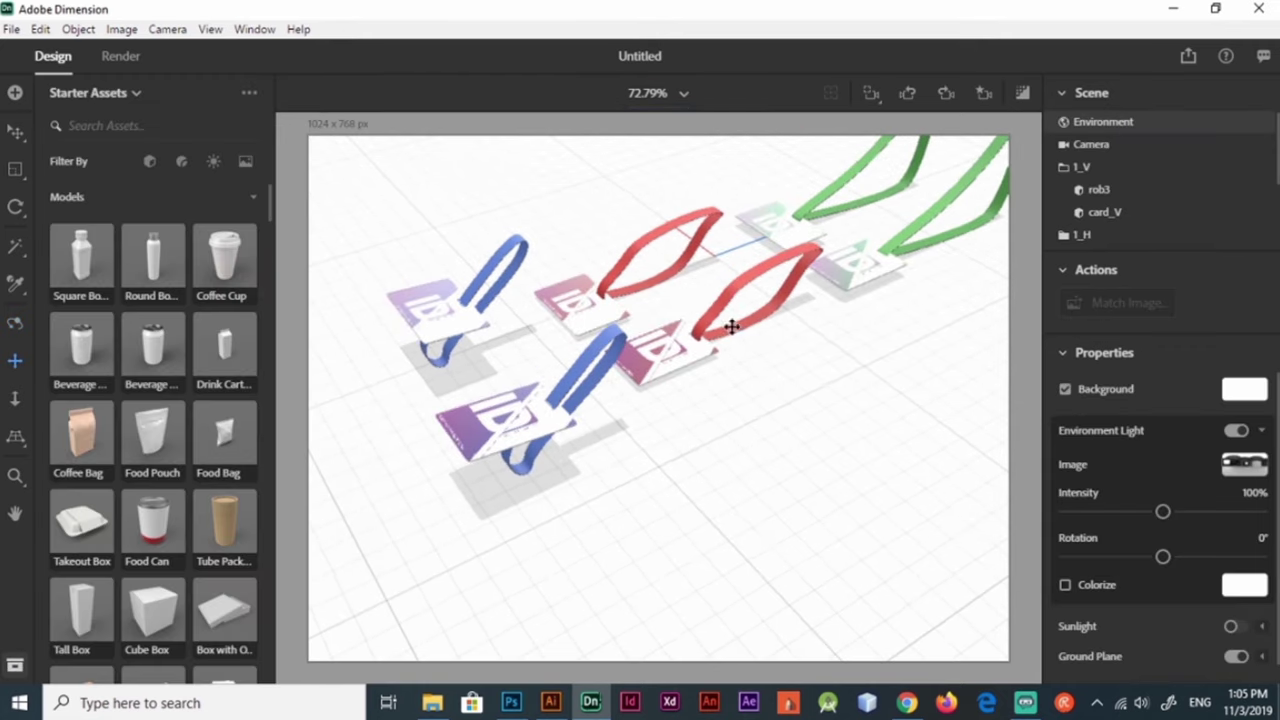
pyautogui.scroll(-1, 246, 172)
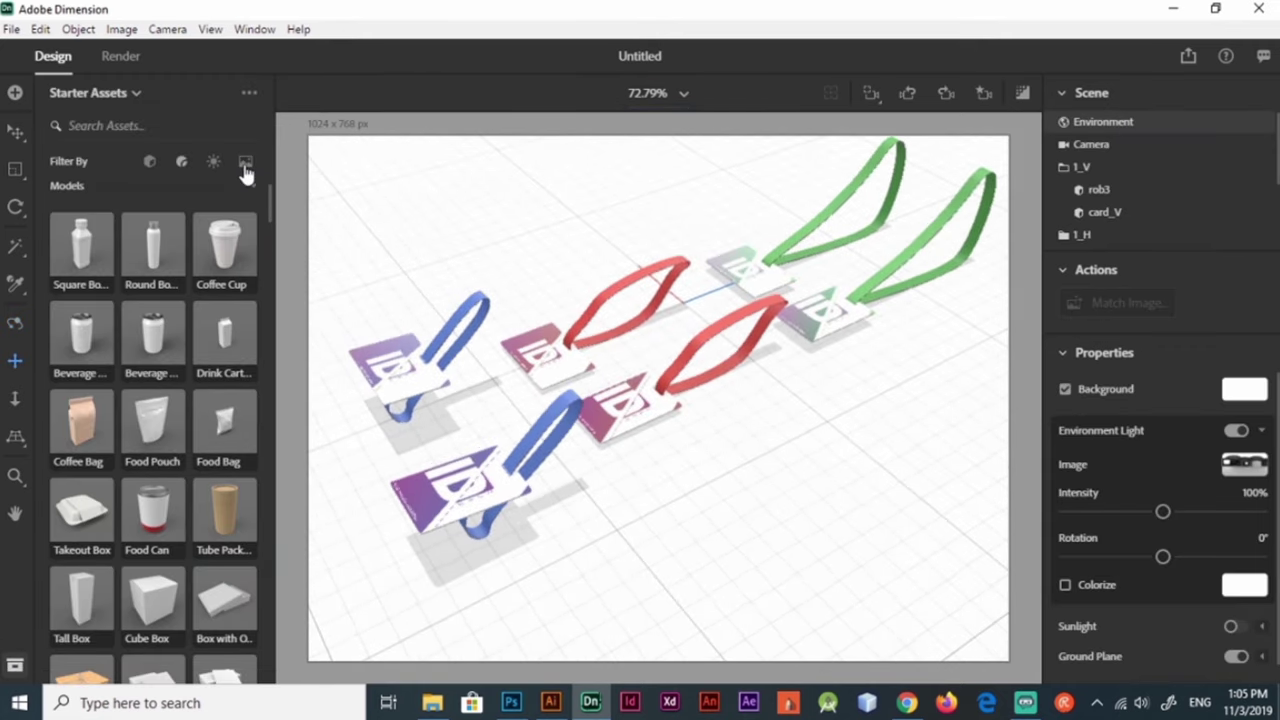
pyautogui.click(245, 166)
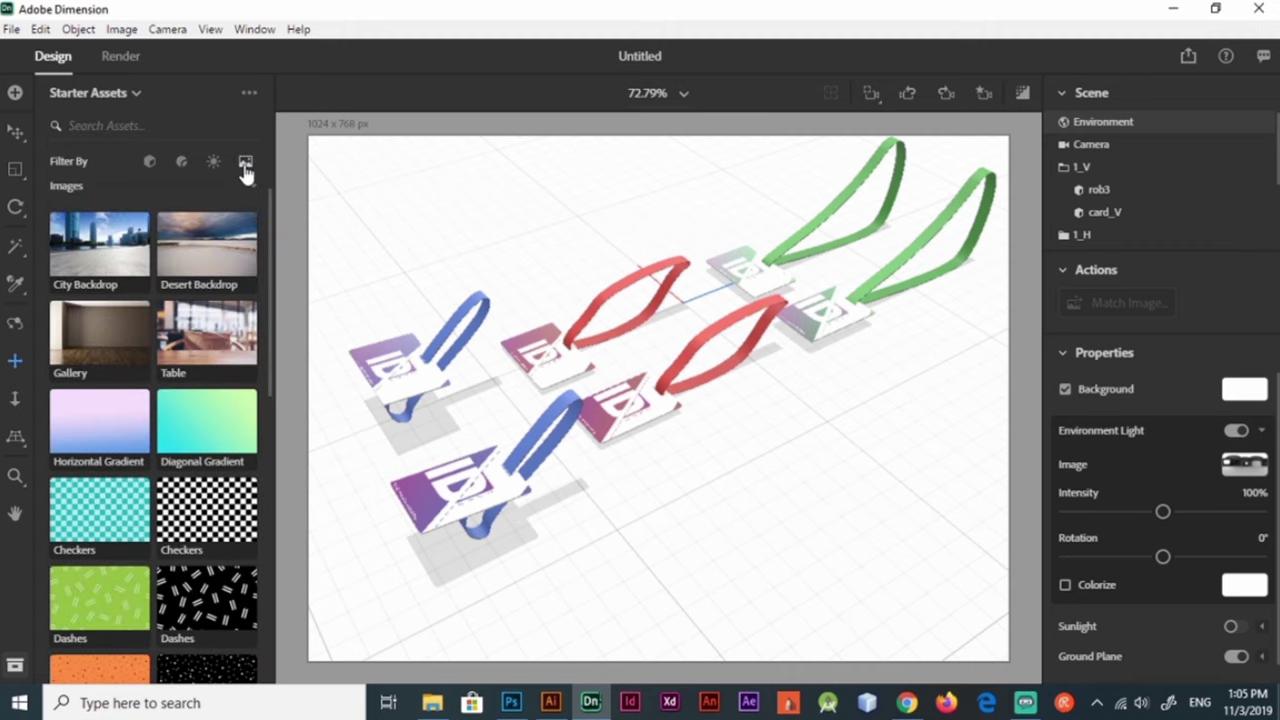
pyautogui.scroll(-3, 200, 300)
pyautogui.click(210, 295)
# Step: Preview the render of the gradient scene, then check the live stream in Streamlabs OBS
pyautogui.click(1022, 92)
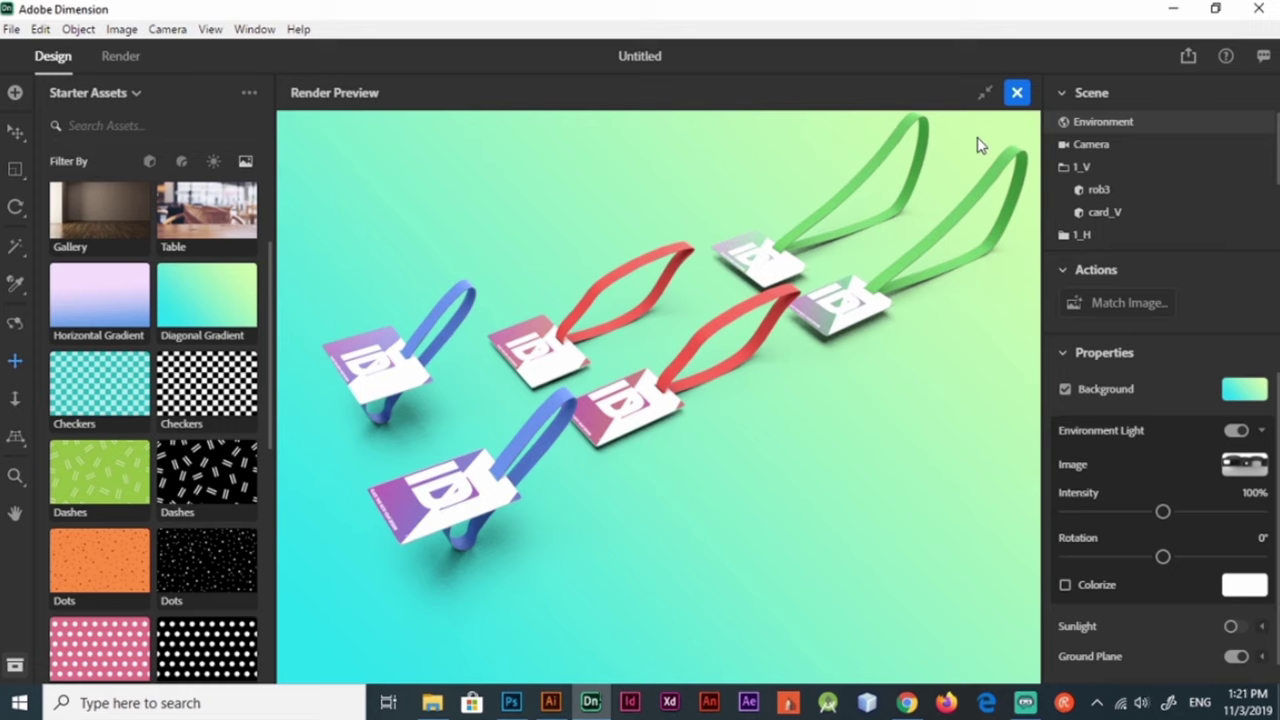
pyautogui.click(907, 704)
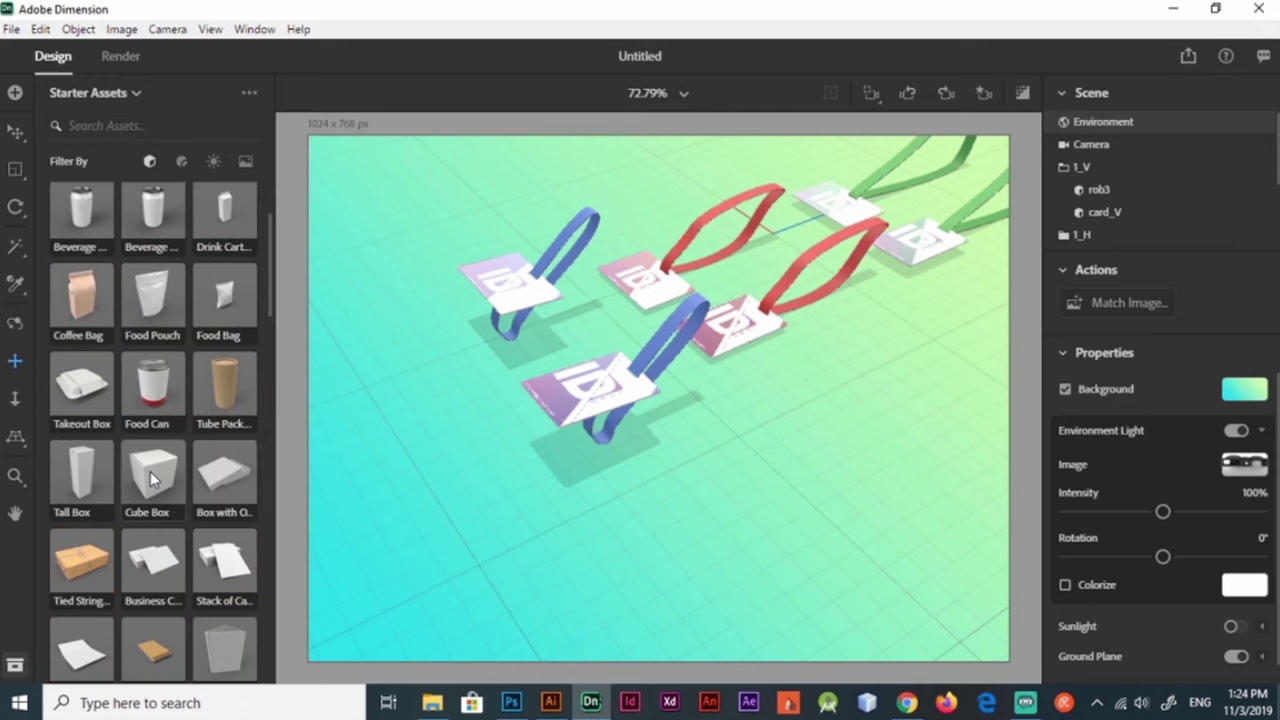
pyautogui.click(1025, 703)
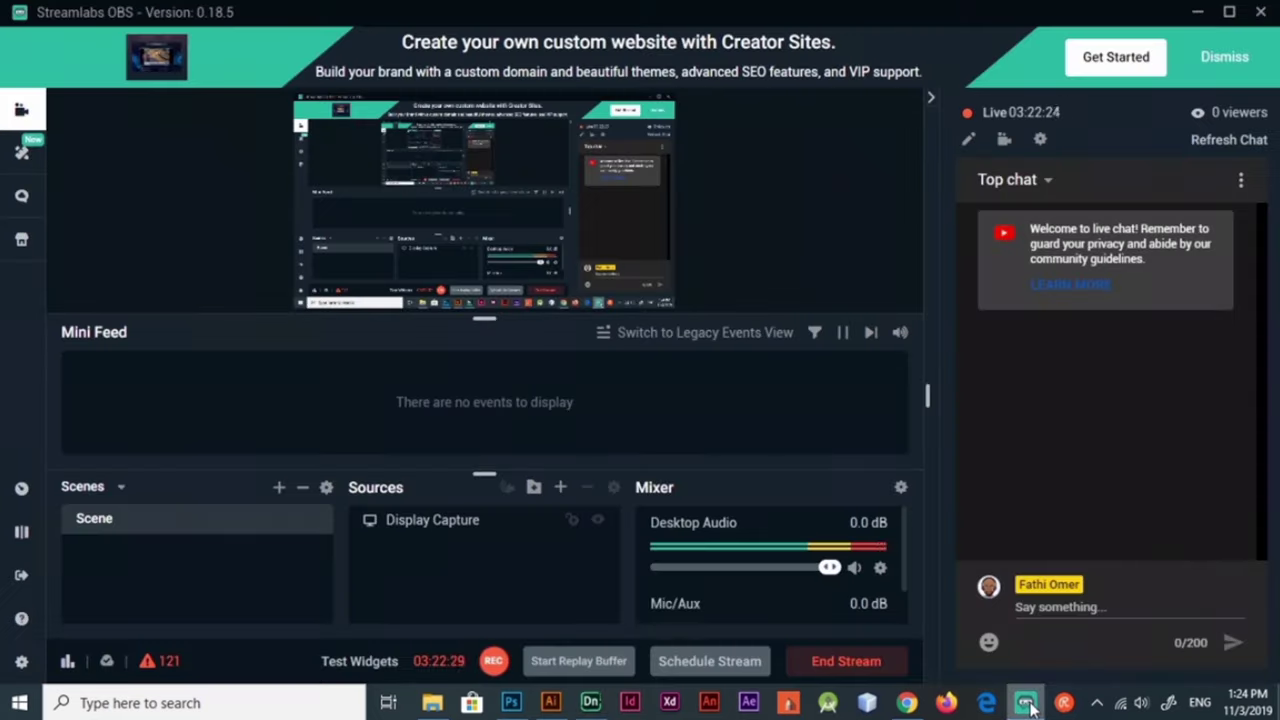
pyautogui.click(906, 703)
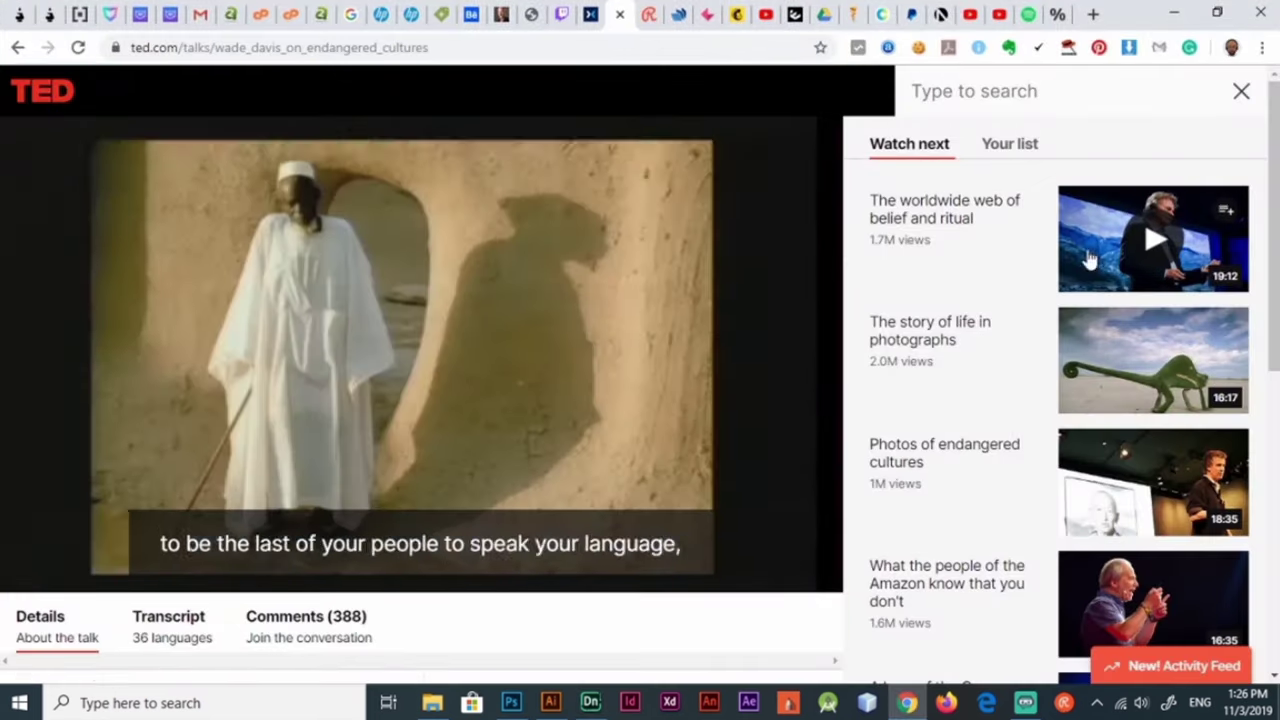
pyautogui.scroll(-3, 1100, 258)
pyautogui.click(1150, 410)
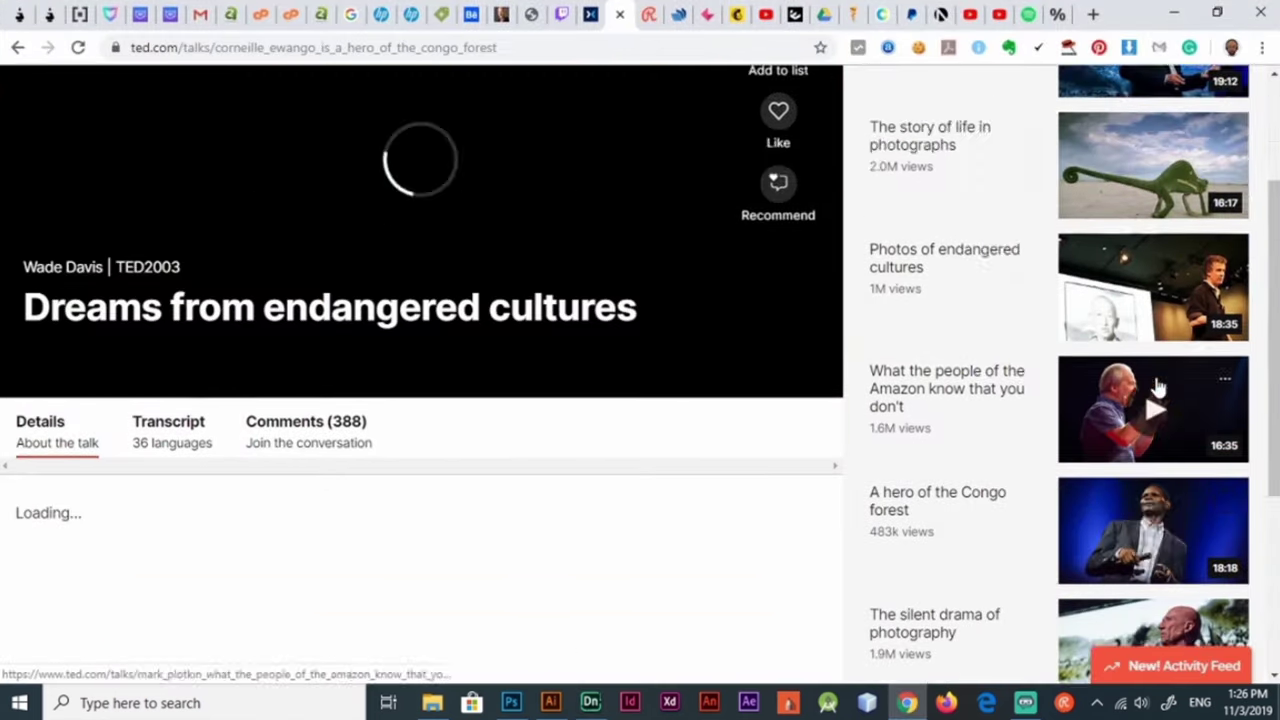
pyautogui.click(1174, 14)
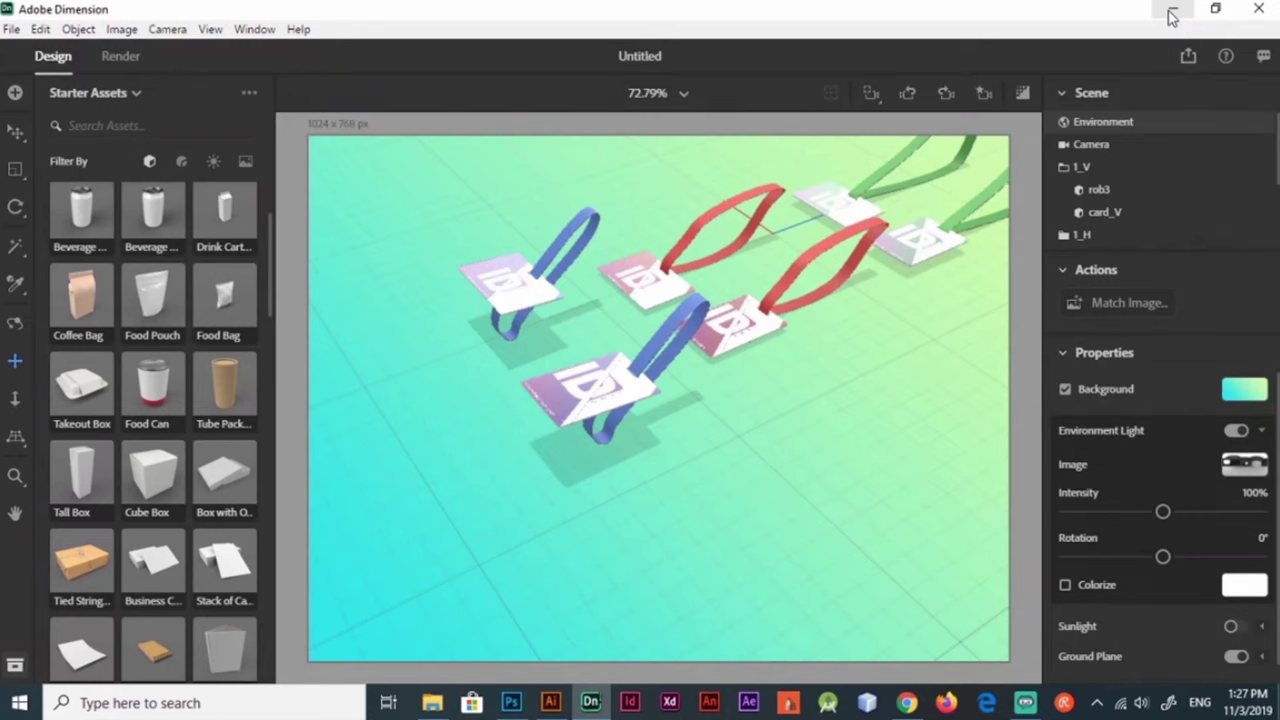
# Step: Add a cube, shrink it to 5 cm per side and move it beside the lanyards
pyautogui.moveTo(277, 300); pyautogui.dragTo(284, 504)
pyautogui.click(230, 484)
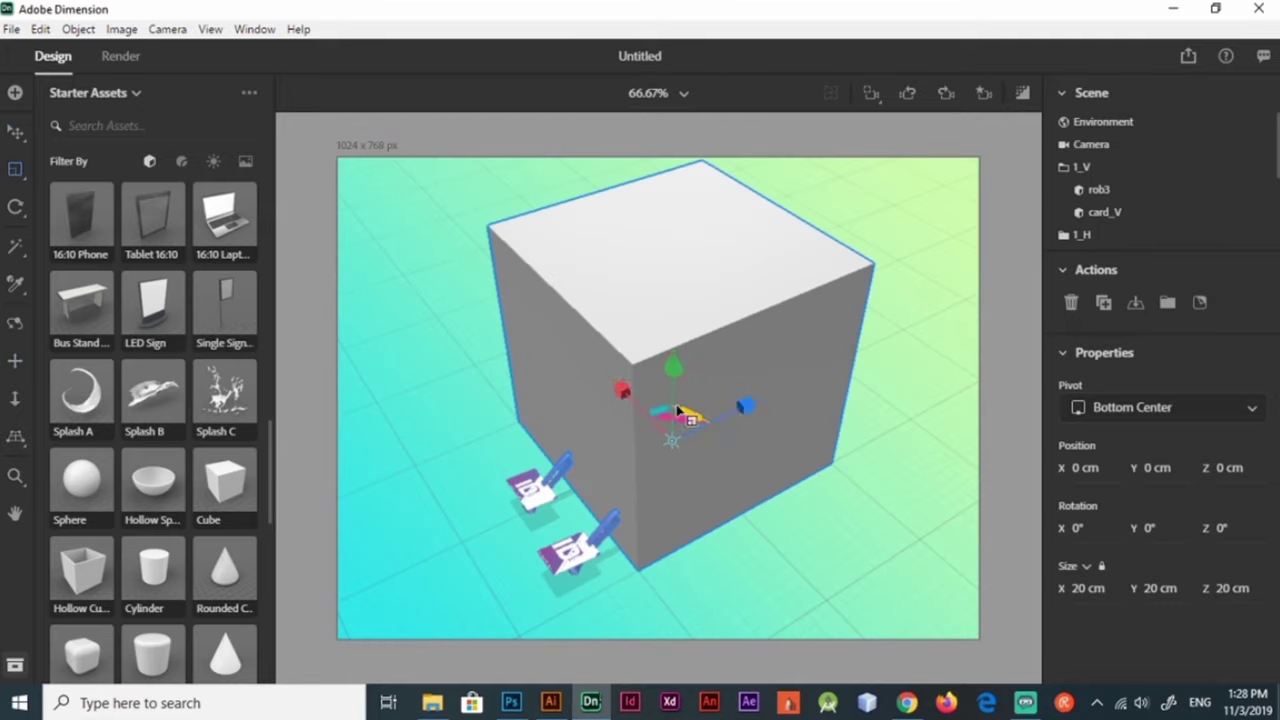
pyautogui.moveTo(735, 428); pyautogui.dragTo(690, 440)
pyautogui.moveTo(835, 400); pyautogui.dragTo(457, 514)
pyautogui.scroll(5, 677, 437)
# Step: Make the cube 10 cm tall
pyautogui.click(1086, 588)
pyautogui.write('10')
pyautogui.press('Return')
pyautogui.hotkey('ctrl', 'z')
pyautogui.hotkey('ctrl', 'z')
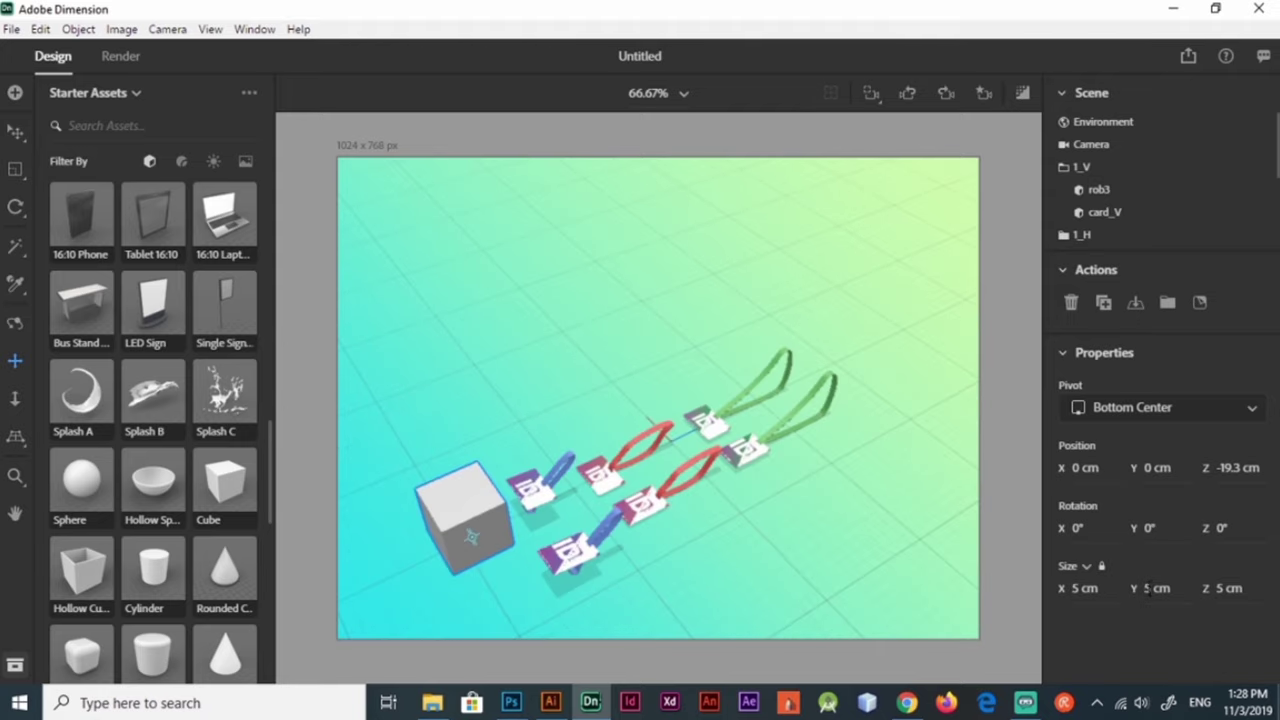
pyautogui.write('10')
pyautogui.press('Return')
pyautogui.scroll(5, 534, 563)
pyautogui.scroll(-2, 1192, 214)
pyautogui.moveTo(777, 457); pyautogui.dragTo(751, 551)
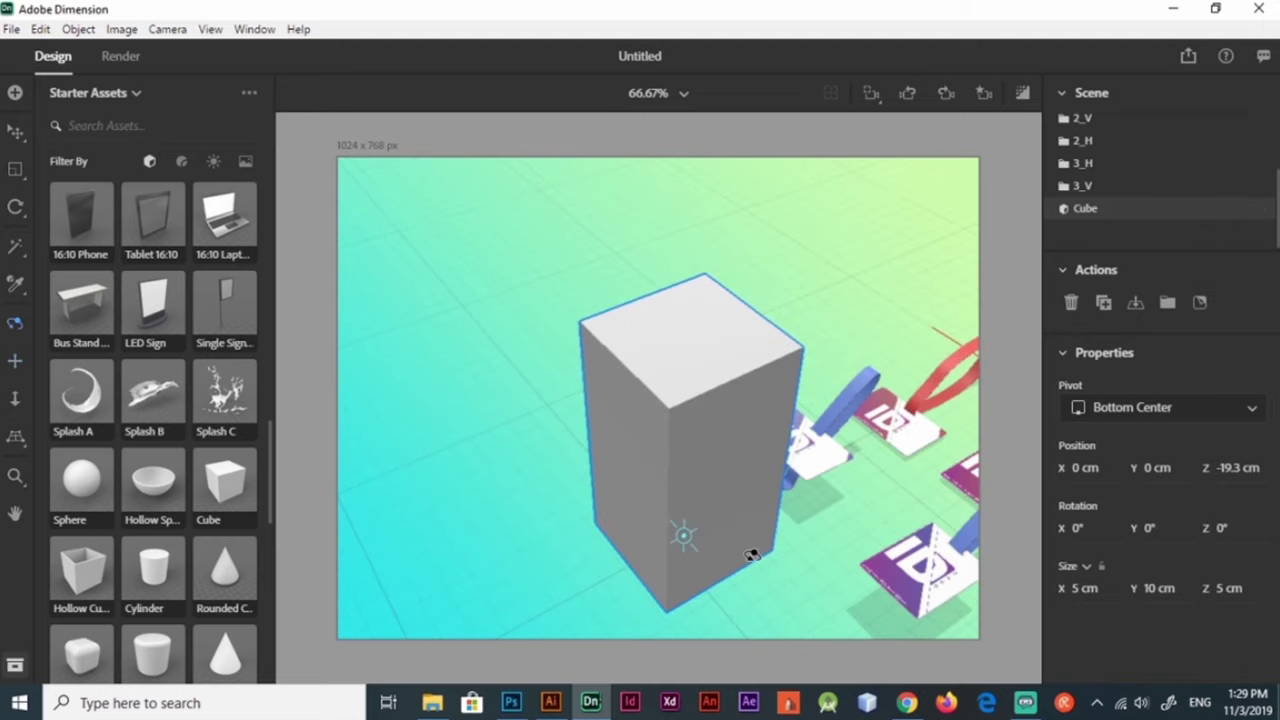
# Step: Duplicate the tall cube, size the copy to 2.5 cm and raise it on top
pyautogui.press('v')
pyautogui.hotkey('ctrl', 'd')
pyautogui.write('2.5')
pyautogui.moveTo(688, 452); pyautogui.dragTo(683, 370)
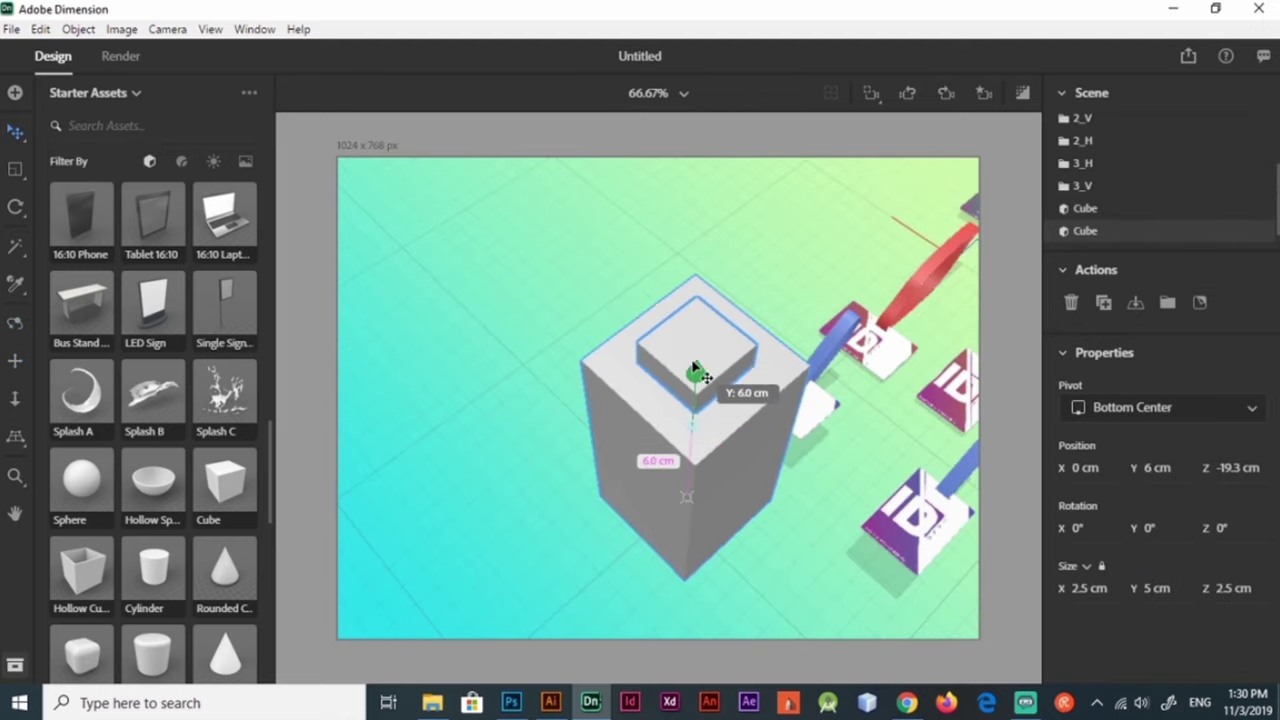
pyautogui.press('1')
pyautogui.moveTo(740, 474)
pyautogui.mouseDown()
pyautogui.moveTo(850, 462)
pyautogui.moveTo(851, 413)
pyautogui.mouseUp()
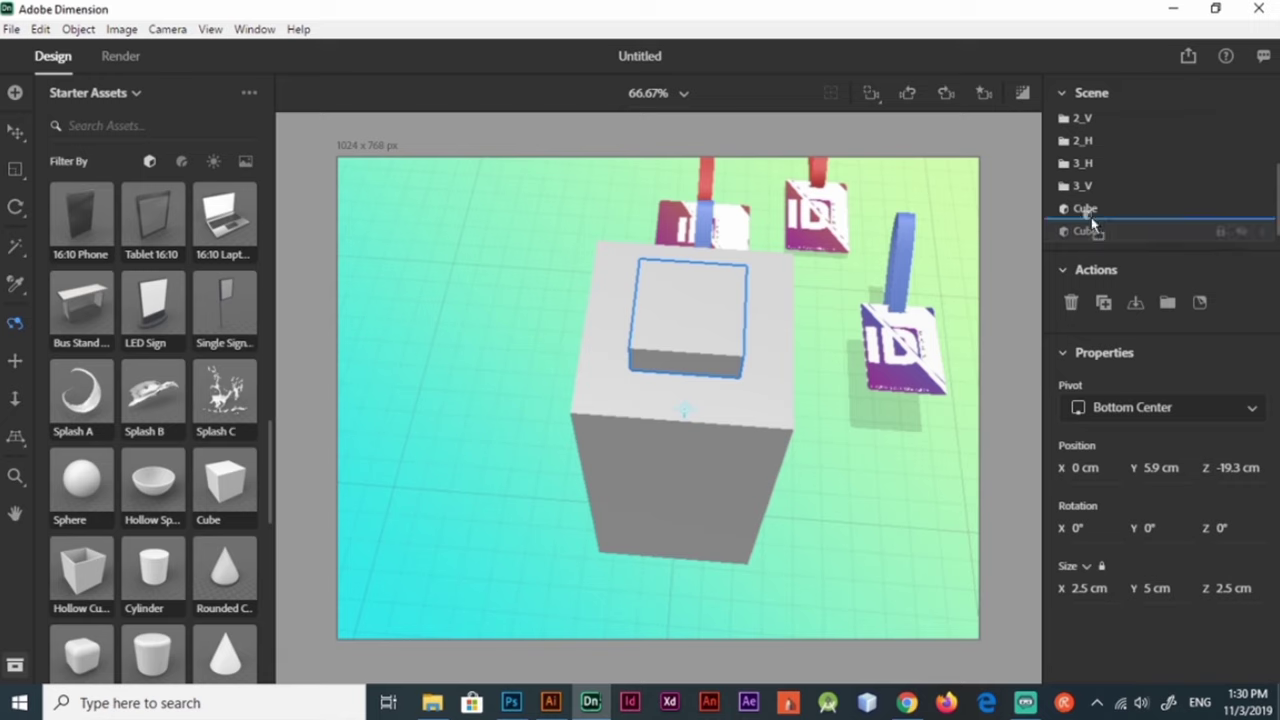
# Step: Rename the tall cube 'stand' and the smaller cube 'base_holder'
pyautogui.doubleClick(1085, 231)
pyautogui.write('stand')
pyautogui.press('Return')
pyautogui.doubleClick(1085, 208)
pyautogui.write('base_holder')
pyautogui.press('Return')
# Step: Duplicate base_holder into a thin 0.25×4.5×0.25 cm post
pyautogui.hotkey('ctrl', 'd')
pyautogui.click(1157, 588)
pyautogui.write('1')
pyautogui.press('Return')
pyautogui.write('v0.5')
pyautogui.press('Tab')
pyautogui.write('0.25')
pyautogui.press('Tab')
pyautogui.click(1090, 588)
pyautogui.write('0.25')
pyautogui.click(1157, 588)
pyautogui.write('4.5')
pyautogui.press('Return')
pyautogui.press('1')
pyautogui.moveTo(794, 320)
pyautogui.mouseDown()
pyautogui.moveTo(810, 370)
pyautogui.moveTo(806, 314)
pyautogui.moveTo(851, 449)
pyautogui.mouseUp()
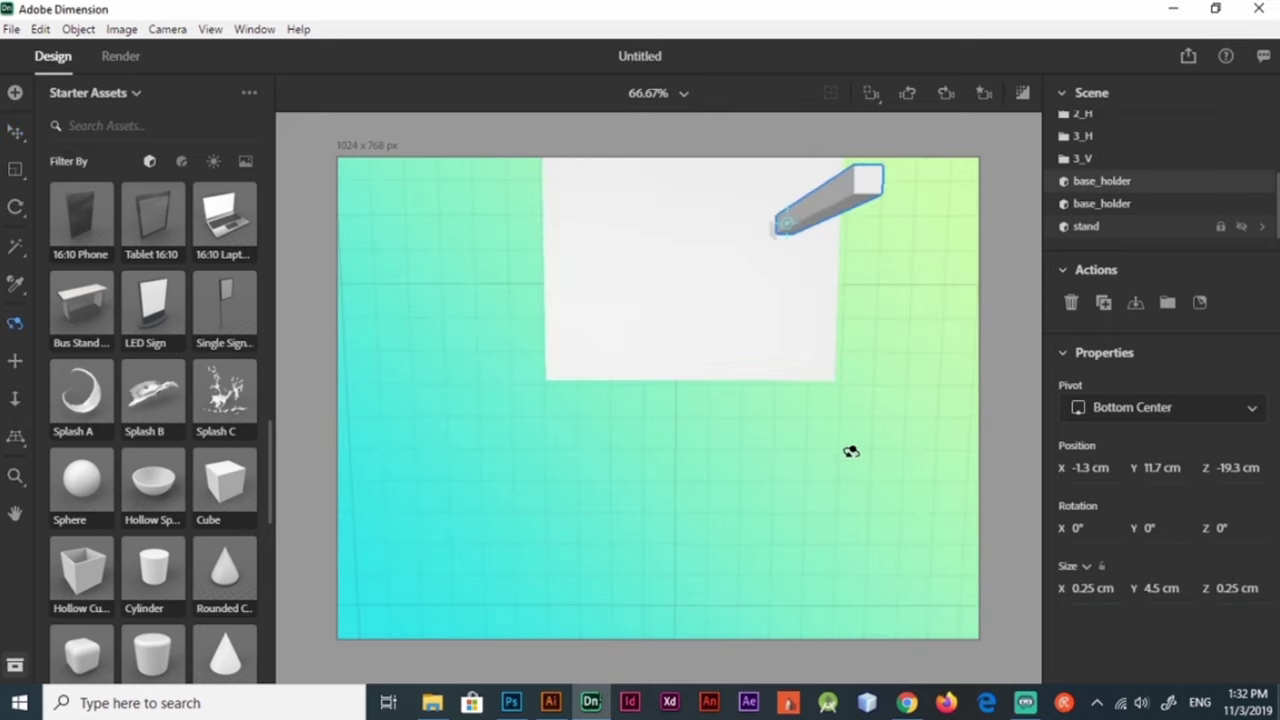
# Step: Set the base_holder block's Base Color to dark red
pyautogui.press('v')
pyautogui.doubleClick(690, 230)
pyautogui.click(1256, 388)
# Step: Copy the post to the left and lower both posts onto the red block
pyautogui.click(814, 251)
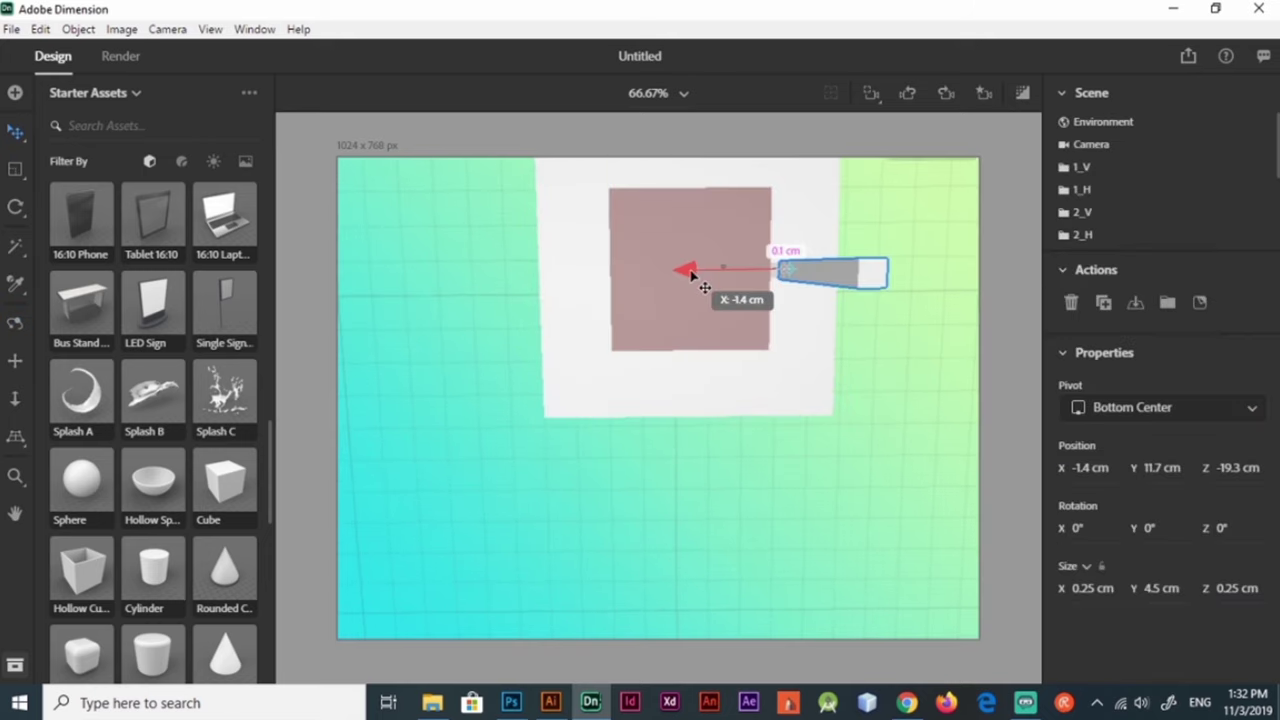
pyautogui.keyDown('alt'); pyautogui.moveTo(814, 271); pyautogui.dragTo(563, 276); pyautogui.keyUp('alt')
pyautogui.moveTo(677, 334); pyautogui.dragTo(814, 357, button='middle')
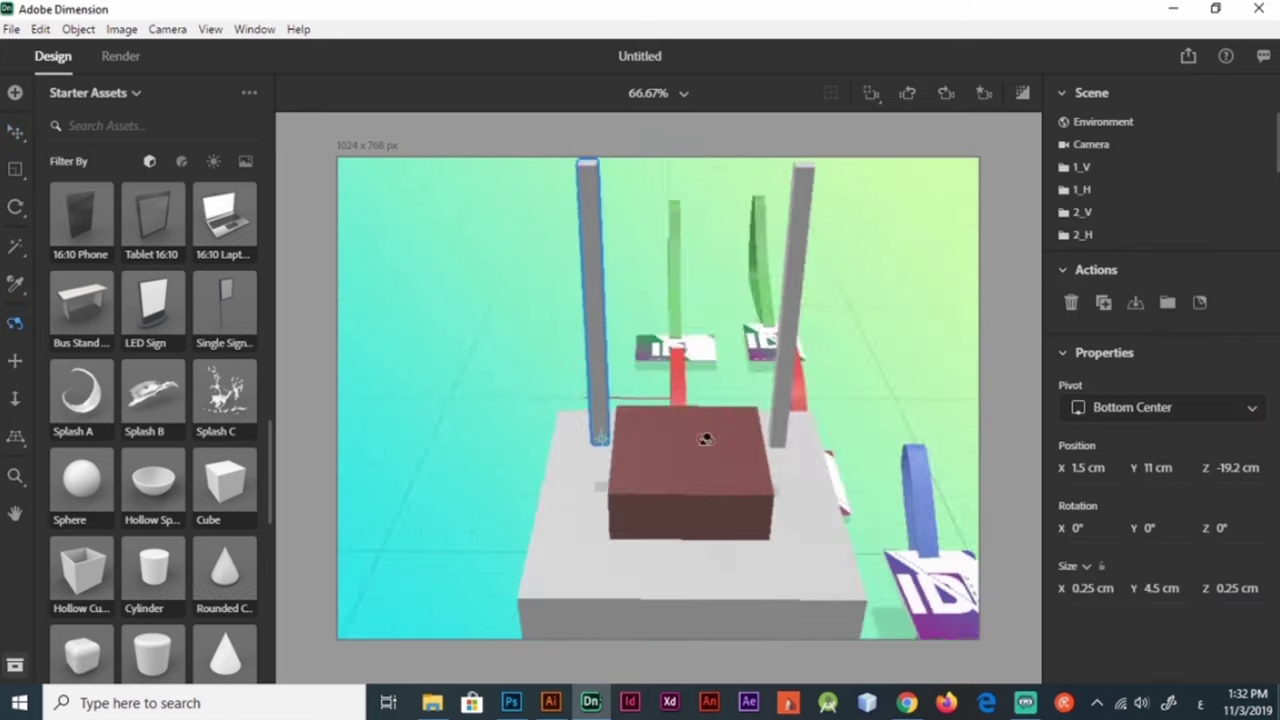
pyautogui.keyDown('shift'); pyautogui.click(783, 323); pyautogui.keyUp('shift')
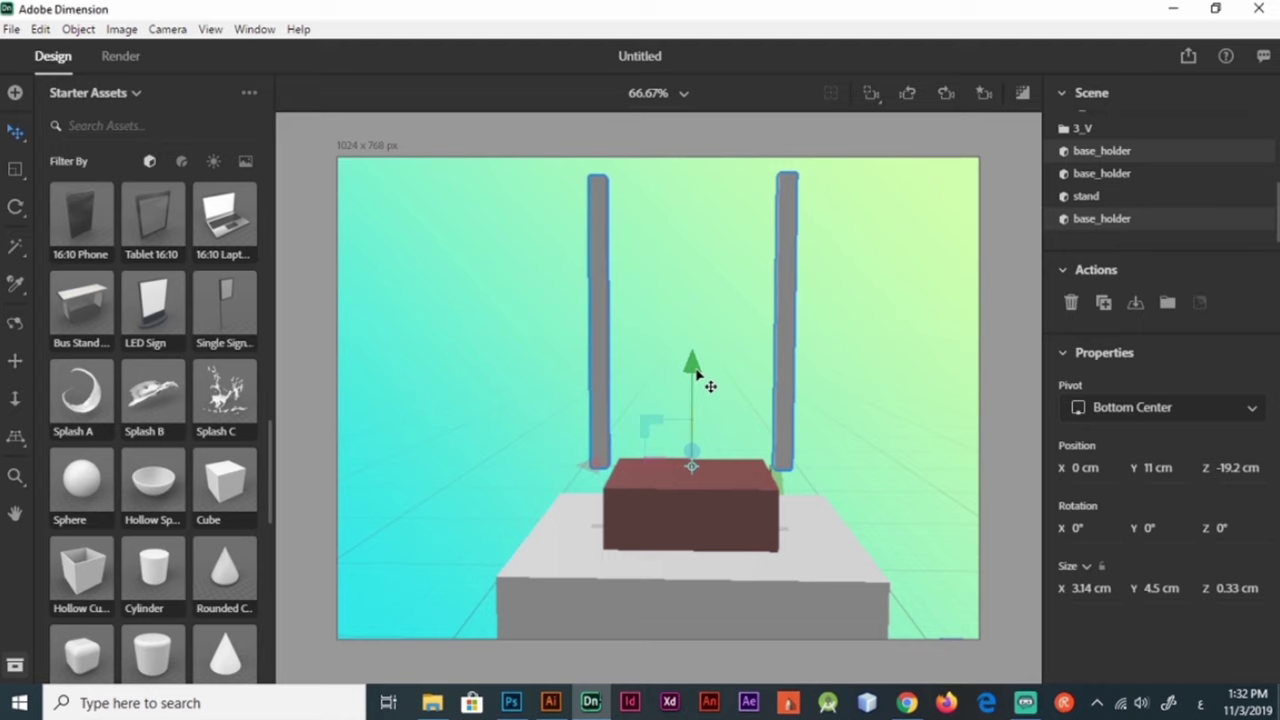
pyautogui.moveTo(698, 374)
pyautogui.mouseDown()
pyautogui.moveTo(792, 360)
pyautogui.moveTo(787, 295)
pyautogui.mouseUp()
# Step: Duplicate the right post and stretch the copy into a horizontal crossbar
pyautogui.click(792, 360)
pyautogui.hotkey('ctrl', 'd')
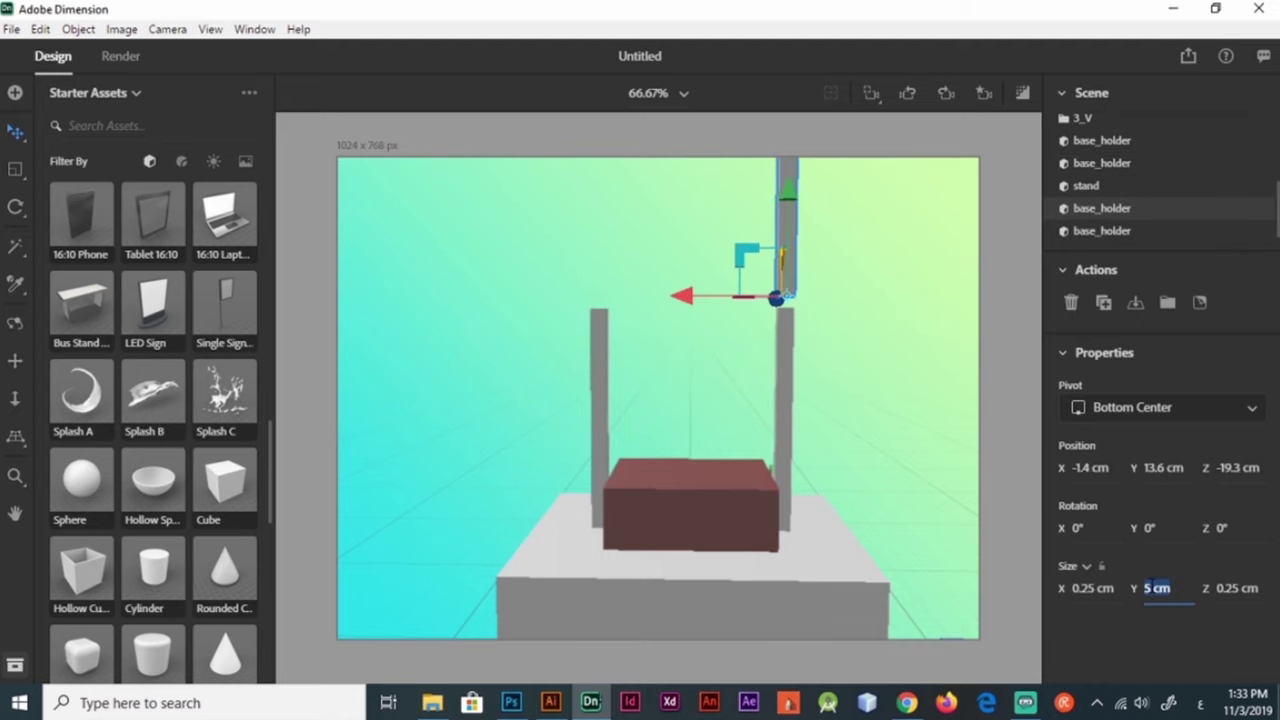
pyautogui.write('0.5')
pyautogui.press('Return')
pyautogui.moveTo(1078, 588); pyautogui.dragTo(1130, 588)
# Step: Center the crossbar over the posts, shorten it to fit and lower it onto them
pyautogui.press('1')
pyautogui.moveTo(829, 394); pyautogui.dragTo(744, 575)
pyautogui.press('v')
pyautogui.moveTo(700, 372); pyautogui.dragTo(476, 284)
pyautogui.press('f')
pyautogui.press('s')
pyautogui.moveTo(563, 291)
pyautogui.mouseDown()
pyautogui.moveTo(714, 388)
pyautogui.moveTo(690, 372)
pyautogui.moveTo(699, 589)
pyautogui.moveTo(689, 451)
pyautogui.mouseUp()
pyautogui.press('1')
pyautogui.press('v')
pyautogui.moveTo(746, 240); pyautogui.dragTo(749, 343)
# Step: Nudge the crossbar sideways into place on the two-post frame
pyautogui.press('1')
pyautogui.moveTo(787, 432)
pyautogui.mouseDown()
pyautogui.moveTo(751, 471)
pyautogui.moveTo(771, 263)
pyautogui.mouseUp()
pyautogui.press('v')
pyautogui.press('1')
pyautogui.moveTo(677, 429); pyautogui.dragTo(553, 309)
pyautogui.press('v')
pyautogui.click(680, 398)
pyautogui.moveTo(686, 415)
pyautogui.mouseDown()
pyautogui.moveTo(843, 509)
pyautogui.moveTo(820, 514)
pyautogui.moveTo(905, 547)
pyautogui.moveTo(626, 300)
pyautogui.moveTo(757, 530)
pyautogui.moveTo(798, 318)
pyautogui.moveTo(600, 340)
pyautogui.moveTo(870, 375)
pyautogui.moveTo(650, 437)
pyautogui.mouseUp()
# Step: Lift the blue lanyard group up so it hangs over the crossbar
pyautogui.click(757, 530)
pyautogui.moveTo(805, 440)
pyautogui.mouseDown()
pyautogui.moveTo(829, 443)
pyautogui.moveTo(640, 363)
pyautogui.moveTo(706, 446)
pyautogui.moveTo(571, 363)
pyautogui.mouseUp()
pyautogui.moveTo(712, 292)
pyautogui.mouseDown()
pyautogui.moveTo(718, 301)
pyautogui.moveTo(586, 294)
pyautogui.moveTo(654, 311)
pyautogui.moveTo(686, 366)
pyautogui.mouseUp()
# Step: Scale the red block wider and deeper, then lower it and push it back
pyautogui.click(557, 474)
pyautogui.press('s')
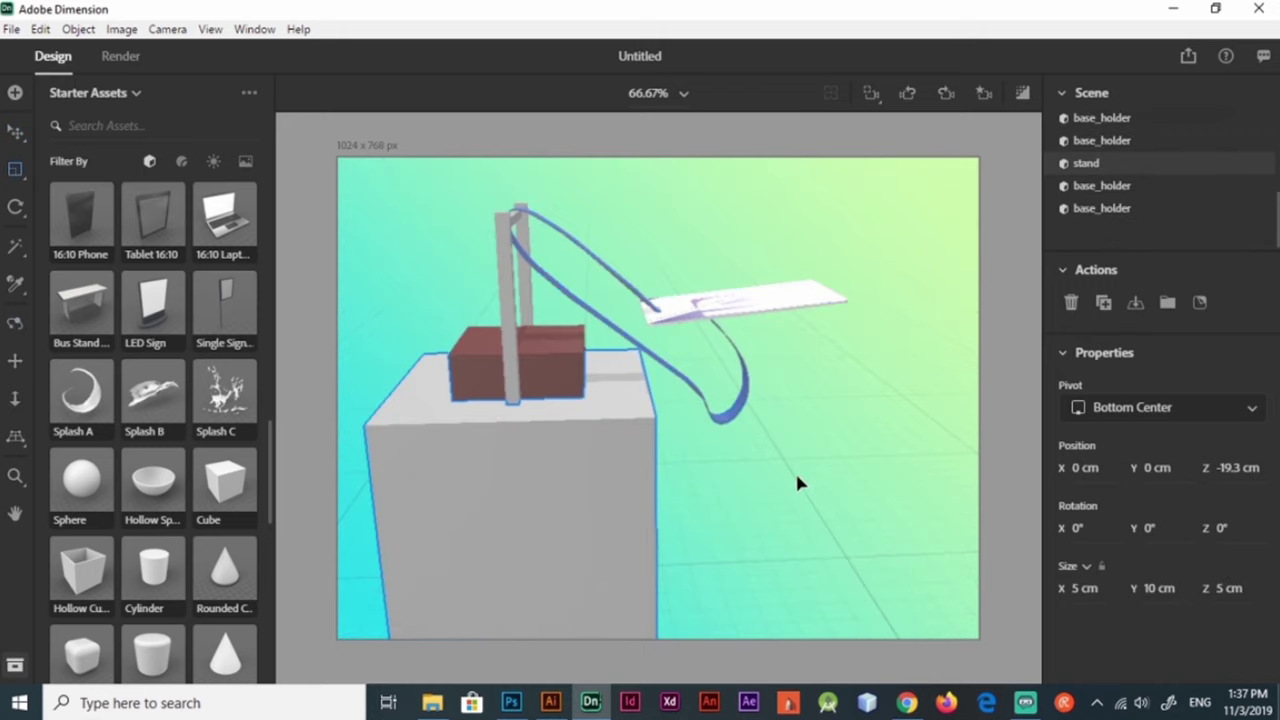
pyautogui.moveTo(797, 483); pyautogui.dragTo(551, 666)
pyautogui.click(567, 457)
pyautogui.moveTo(567, 457); pyautogui.dragTo(545, 495)
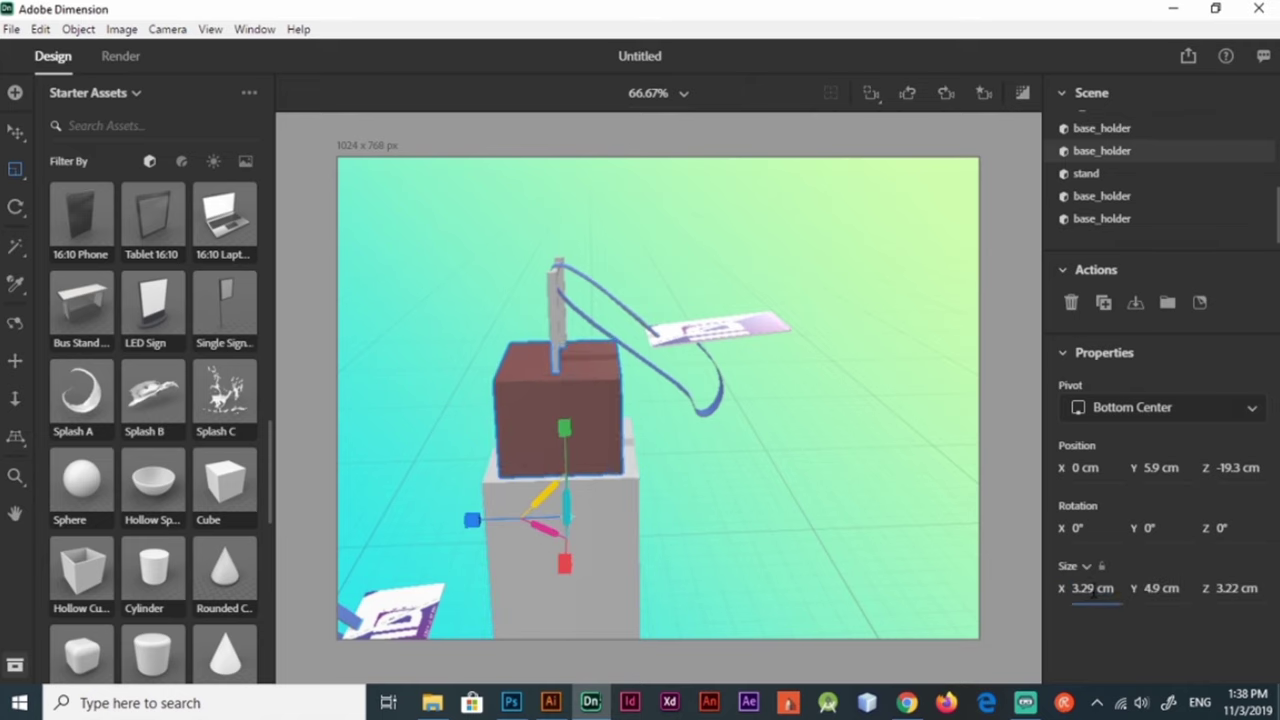
pyautogui.moveTo(545, 495)
pyautogui.mouseDown()
pyautogui.moveTo(567, 418)
pyautogui.moveTo(514, 571)
pyautogui.mouseUp()
pyautogui.press('v')
pyautogui.press('s')
pyautogui.moveTo(567, 430)
pyautogui.mouseDown()
pyautogui.moveTo(571, 514)
pyautogui.moveTo(592, 432)
pyautogui.moveTo(514, 491)
pyautogui.mouseUp()
pyautogui.press('v')
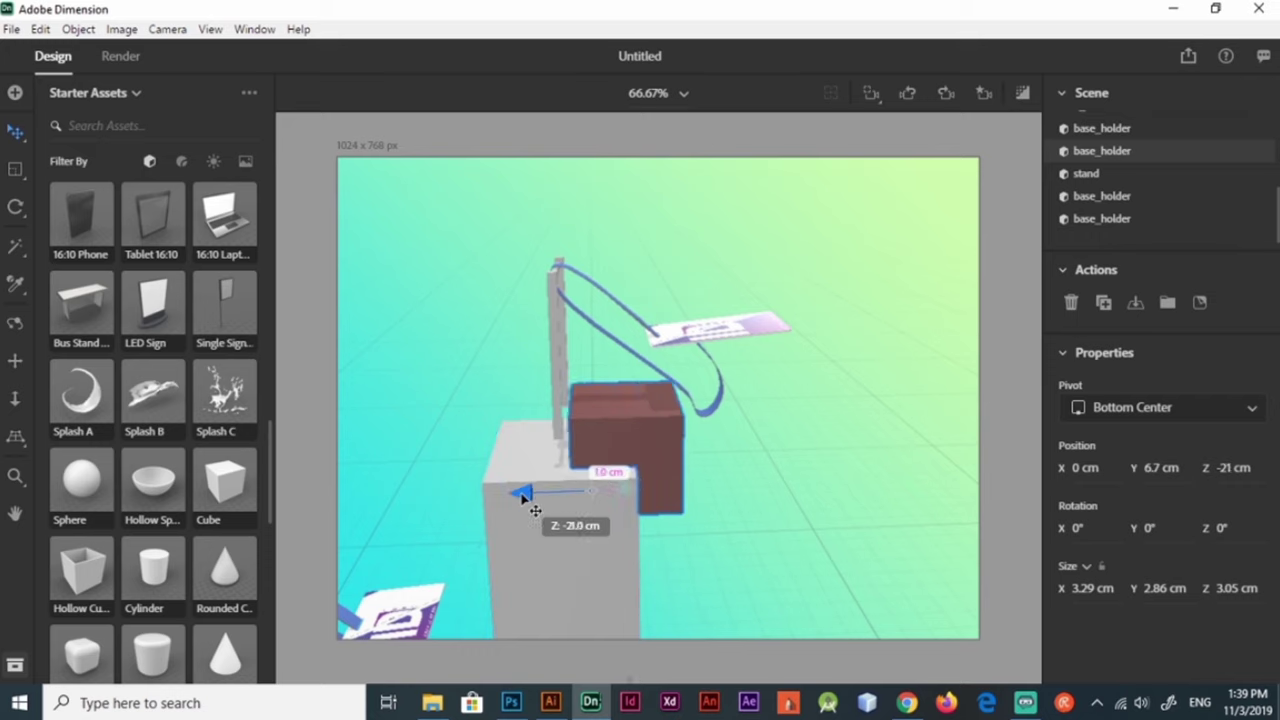
# Step: Slide the stand under the red block and widen it front to back to 8.09 cm
pyautogui.click(534, 600)
pyautogui.moveTo(534, 614); pyautogui.dragTo(606, 664)
pyautogui.press('1')
pyautogui.moveTo(772, 514)
pyautogui.mouseDown()
pyautogui.moveTo(614, 480)
pyautogui.moveTo(623, 537)
pyautogui.moveTo(679, 504)
pyautogui.mouseUp()
pyautogui.moveTo(678, 504); pyautogui.dragTo(860, 502)
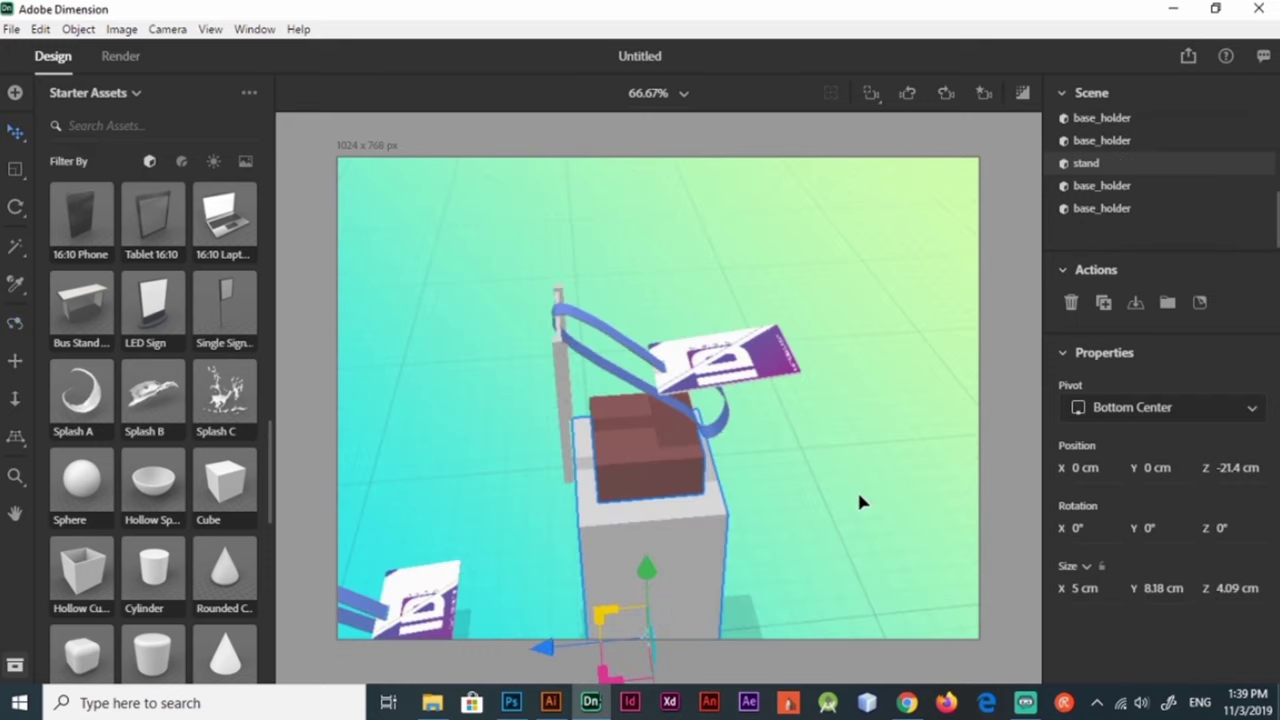
pyautogui.moveTo(565, 650); pyautogui.dragTo(590, 660)
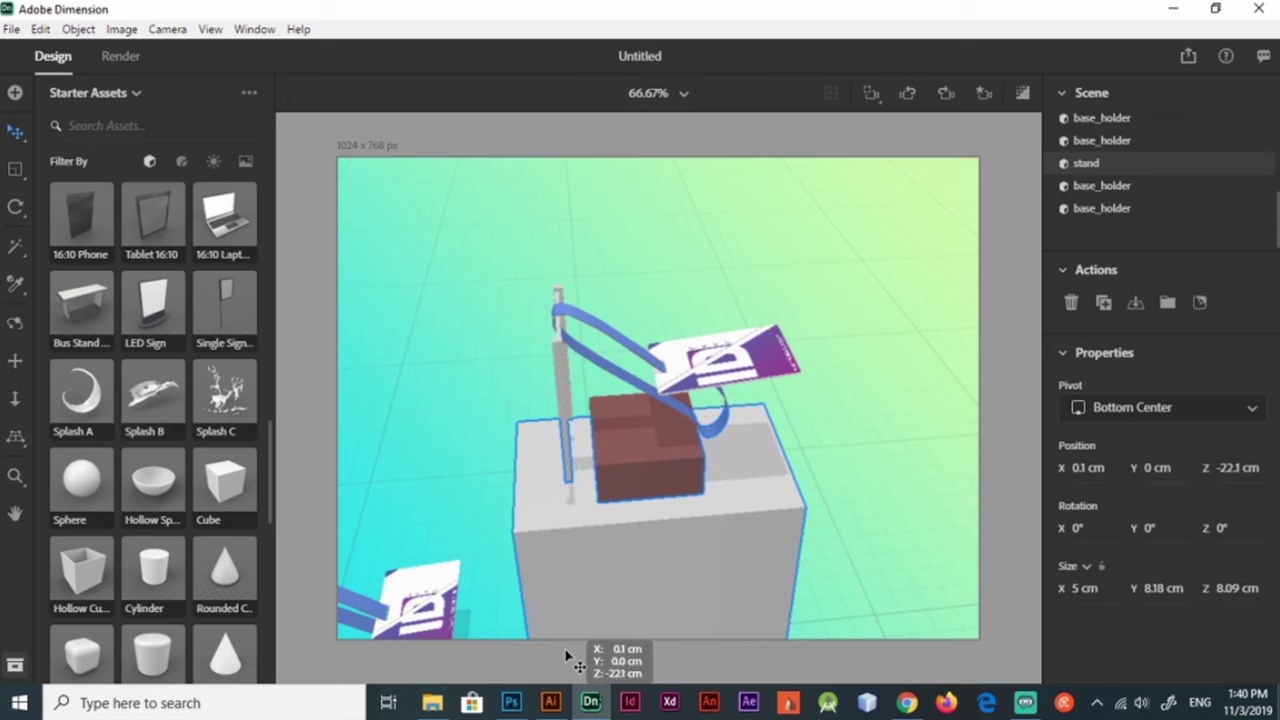
# Step: Enter 5.5 cm as a new size for the red block
pyautogui.click(760, 395)
pyautogui.write('5.5')
pyautogui.press('Return')
pyautogui.press('1')
pyautogui.moveTo(806, 400)
pyautogui.mouseDown()
pyautogui.moveTo(815, 452)
pyautogui.moveTo(766, 503)
pyautogui.mouseUp()
pyautogui.press('v')
pyautogui.click(720, 540)
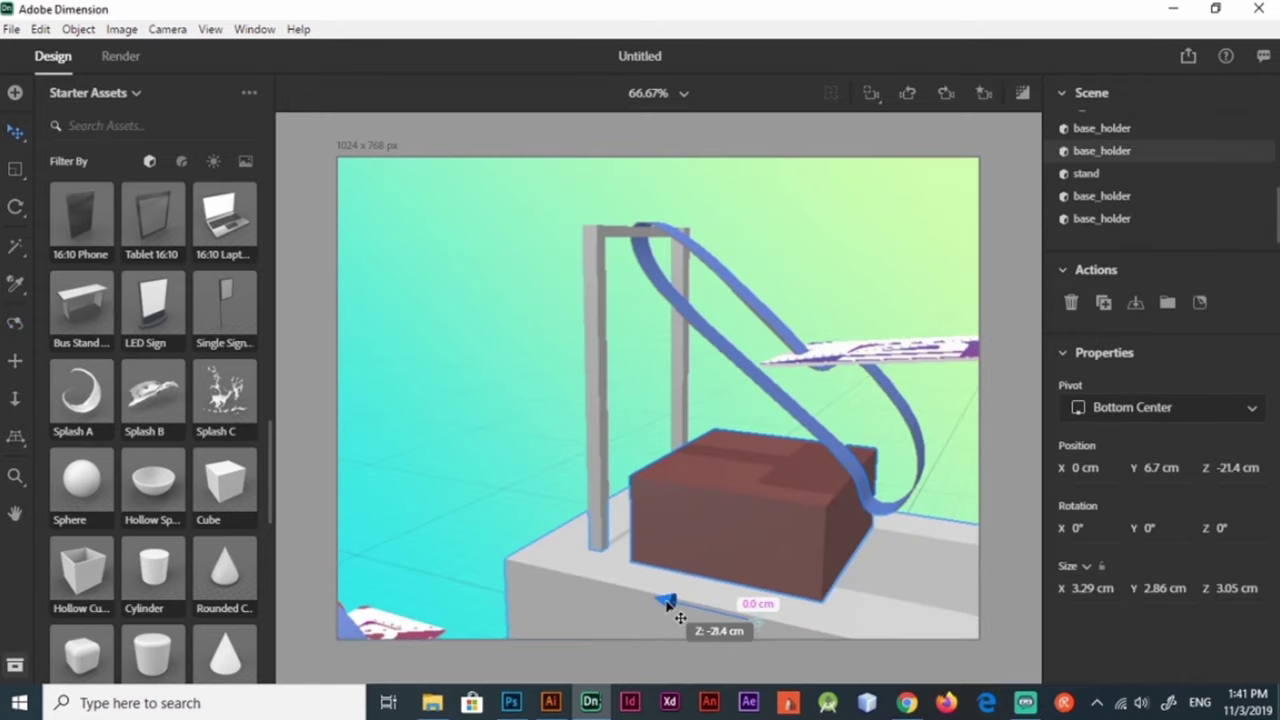
pyautogui.press('1')
pyautogui.moveTo(679, 617)
pyautogui.mouseDown()
pyautogui.moveTo(1212, 357)
pyautogui.moveTo(694, 486)
pyautogui.moveTo(600, 600)
pyautogui.moveTo(646, 571)
pyautogui.mouseUp()
# Step: Duplicate the red block into a thin slab 3.86 cm tall and raise it slightly
pyautogui.press('v')
pyautogui.click(1165, 588)
pyautogui.write('3.86')
pyautogui.press('Tab')
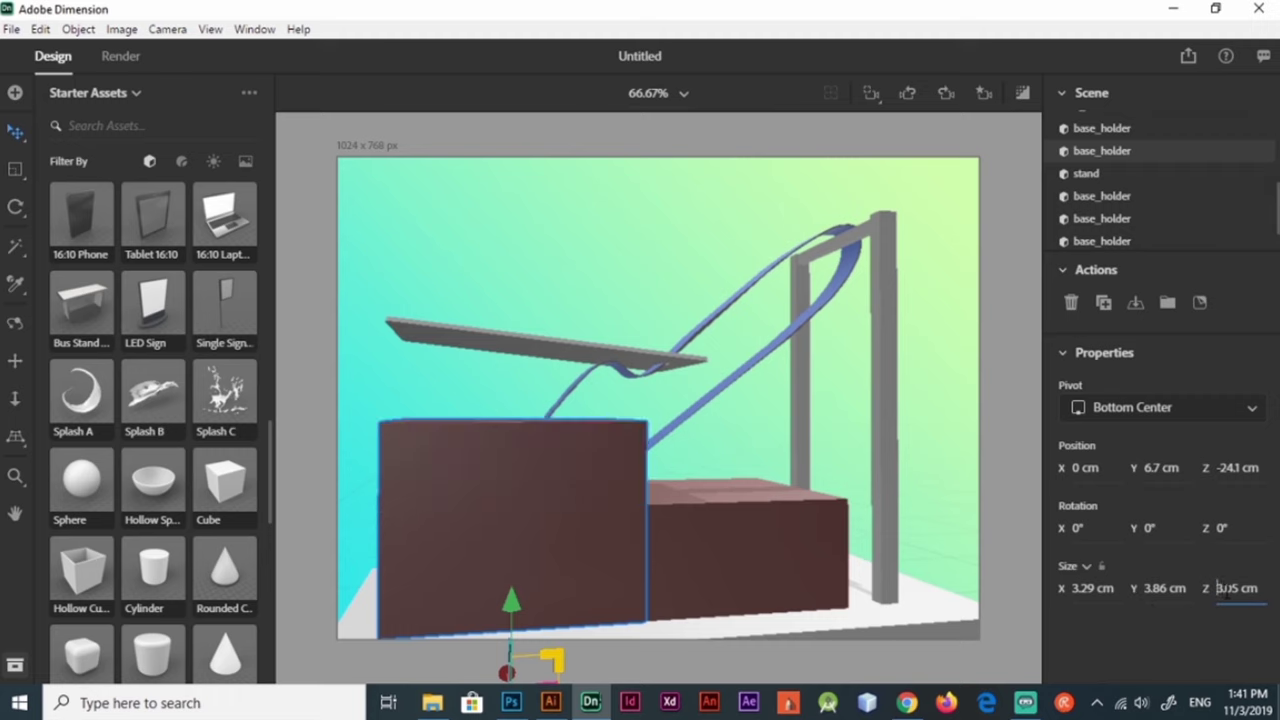
pyautogui.write('2.05')
pyautogui.write('1')
pyautogui.moveTo(585, 553); pyautogui.dragTo(580, 623)
pyautogui.press('v')
pyautogui.moveTo(474, 560)
pyautogui.mouseDown()
pyautogui.moveTo(470, 500)
pyautogui.moveTo(474, 525)
pyautogui.mouseUp()
# Step: Rotate the red slab 45°
pyautogui.click(1150, 528)
pyautogui.write('45')
pyautogui.press('Return')
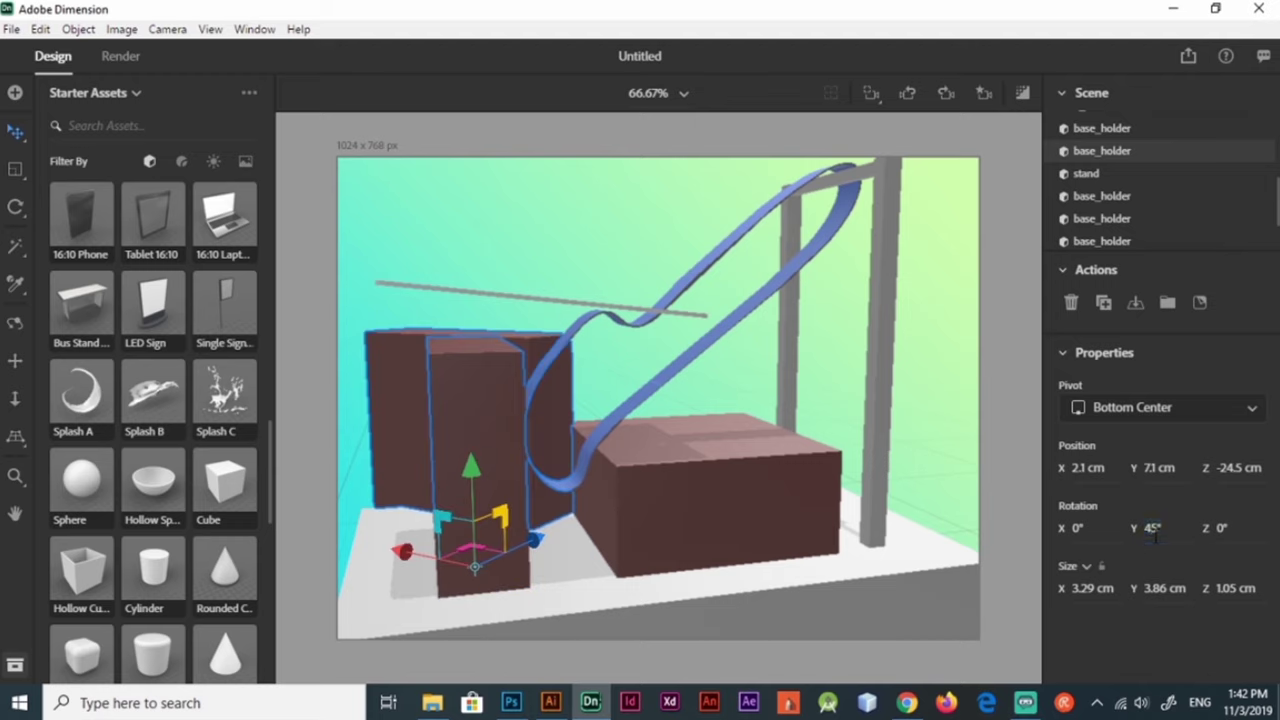
pyautogui.press('Return')
pyautogui.click(1076, 528)
pyautogui.write('45')
pyautogui.press('Return')
# Step: Tilt the board forward, lift it higher and centre it along the width
pyautogui.press('r')
pyautogui.moveTo(458, 478); pyautogui.dragTo(527, 487)
pyautogui.press('v')
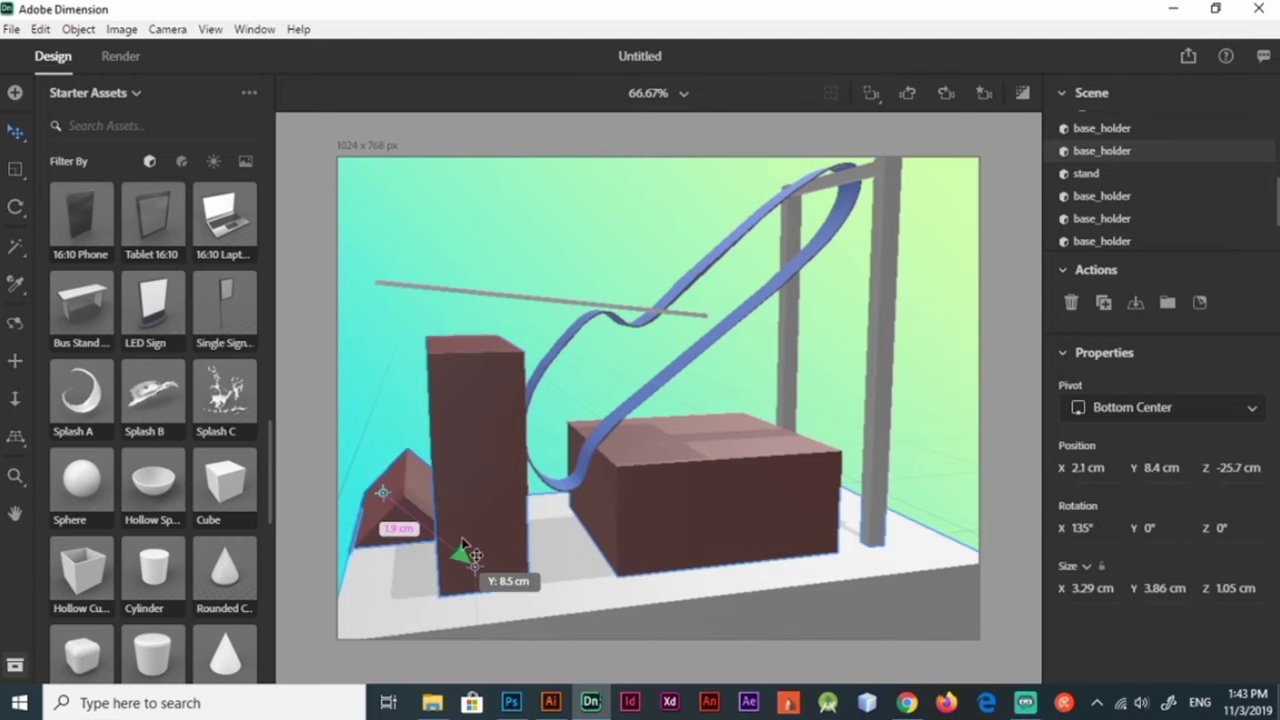
pyautogui.moveTo(500, 586); pyautogui.dragTo(560, 530, button='middle')
pyautogui.moveTo(323, 488)
pyautogui.mouseDown()
pyautogui.moveTo(427, 413)
pyautogui.moveTo(443, 271)
pyautogui.mouseUp()
pyautogui.press('r')
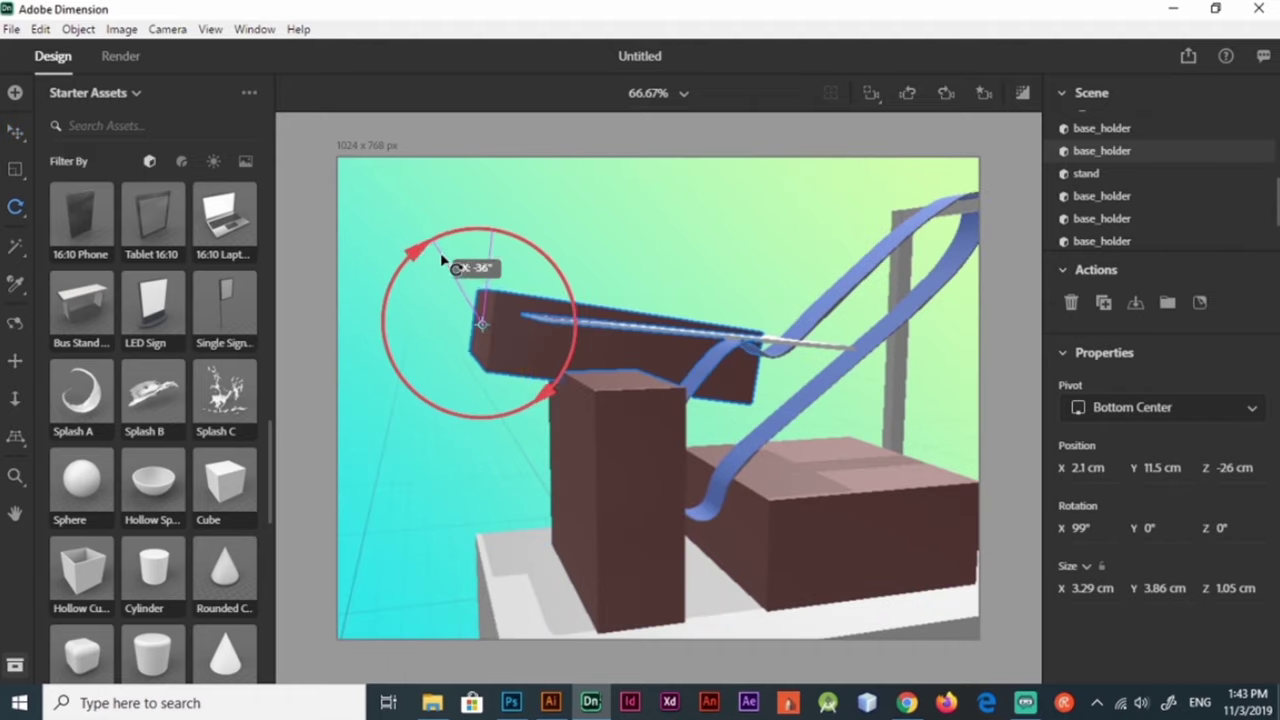
pyautogui.press('v')
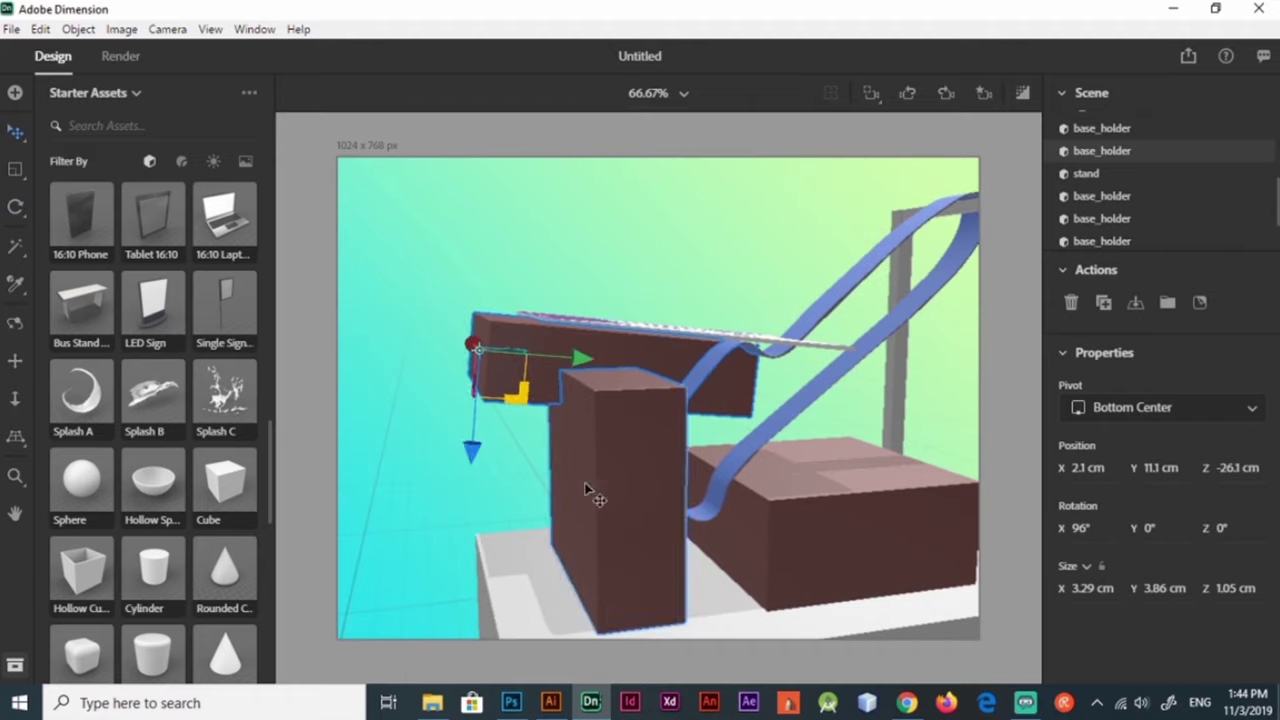
pyautogui.moveTo(480, 449); pyautogui.dragTo(694, 506, button='middle')
pyautogui.moveTo(720, 440); pyautogui.dragTo(662, 438)
# Step: Adjust the board's size, undoing changes and redoing its flattening
pyautogui.moveTo(1156, 588); pyautogui.dragTo(1153, 590)
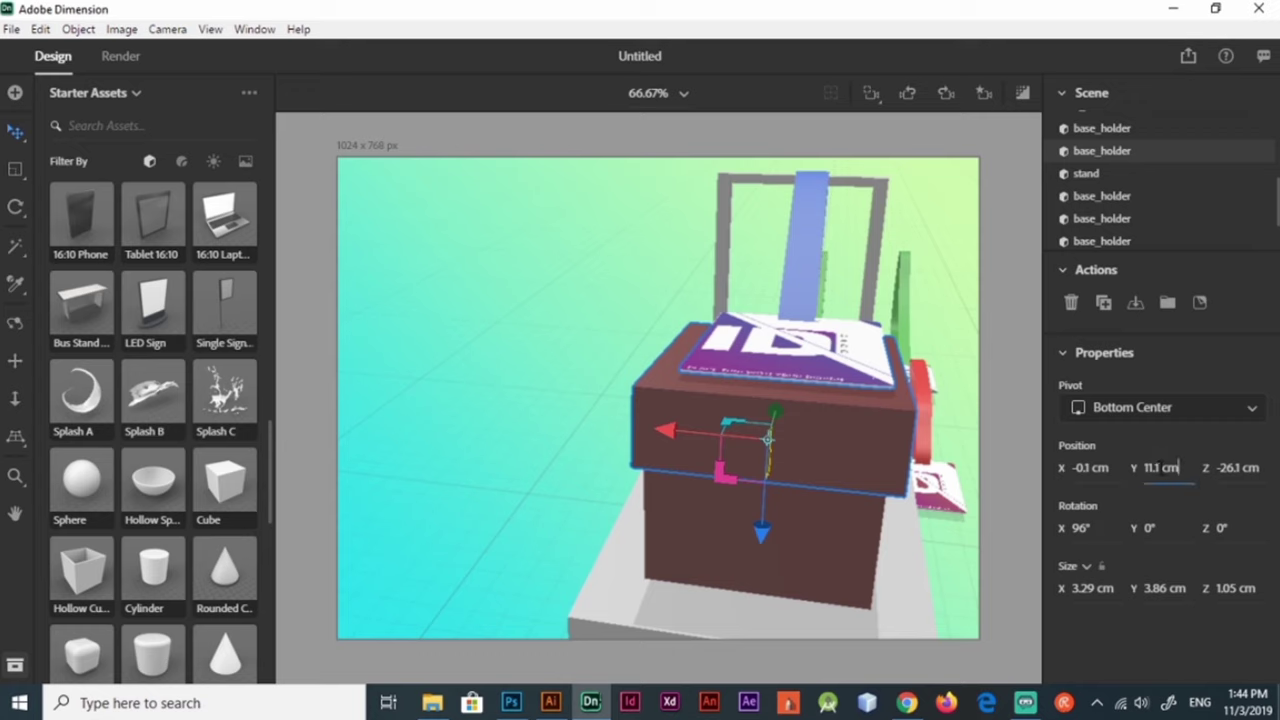
pyautogui.press('Down')
pyautogui.press('Tab')
pyautogui.press('Tab')
pyautogui.press('Down')
pyautogui.press('1')
pyautogui.moveTo(757, 491)
pyautogui.mouseDown()
pyautogui.moveTo(634, 416)
pyautogui.moveTo(843, 591)
pyautogui.moveTo(759, 467)
pyautogui.mouseUp()
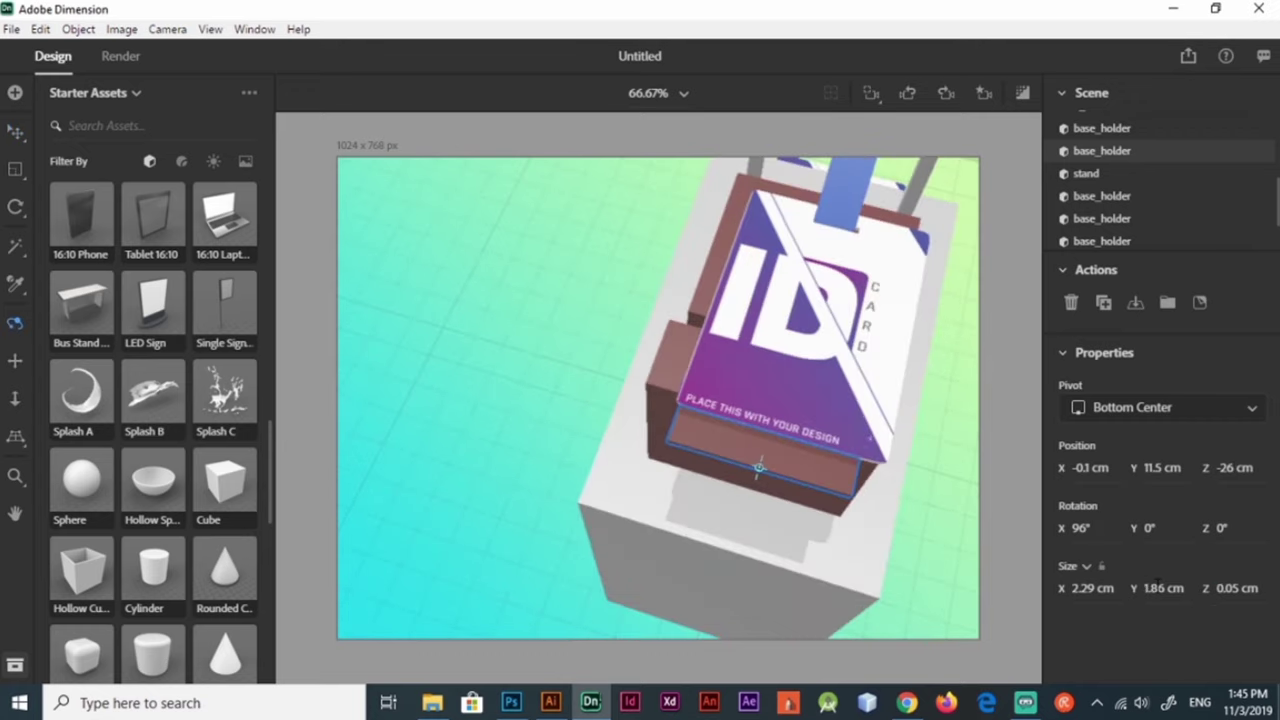
pyautogui.press('v')
pyautogui.hotkey('ctrl', 'z')
pyautogui.hotkey('ctrl', 'z')
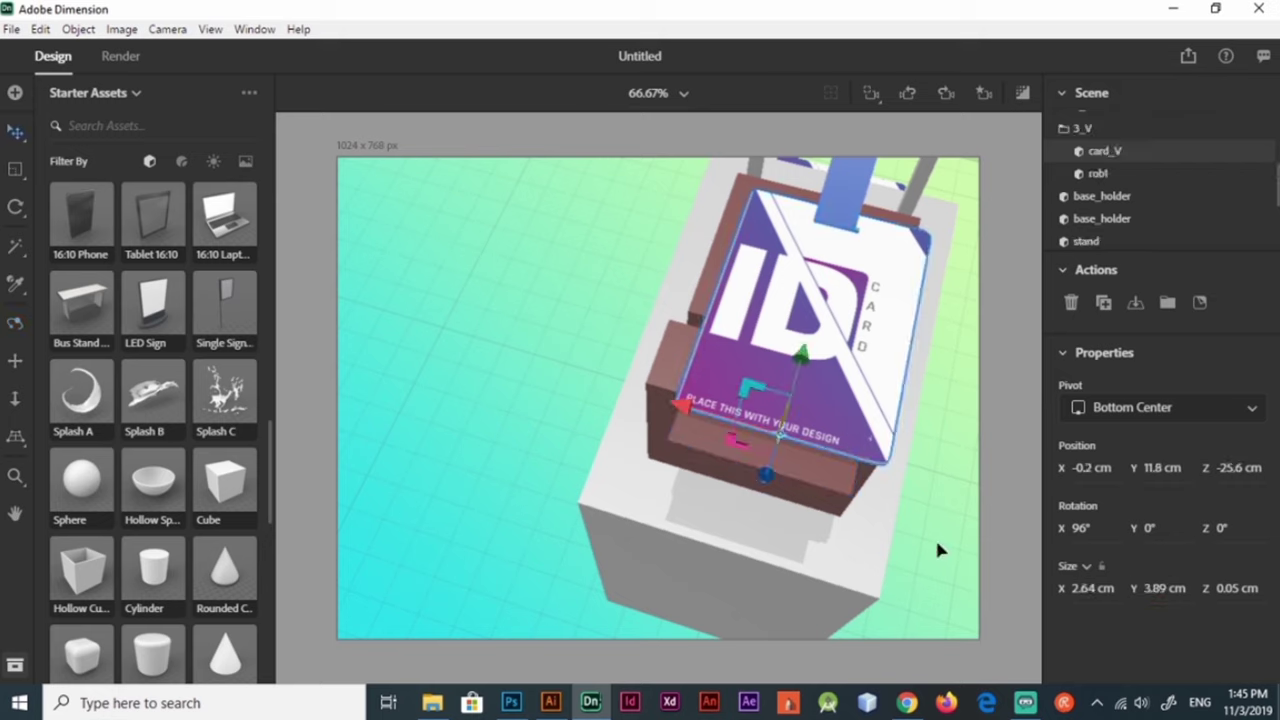
pyautogui.hotkey('ctrl', 'z')
pyautogui.hotkey('ctrl', 'shift', 'z')
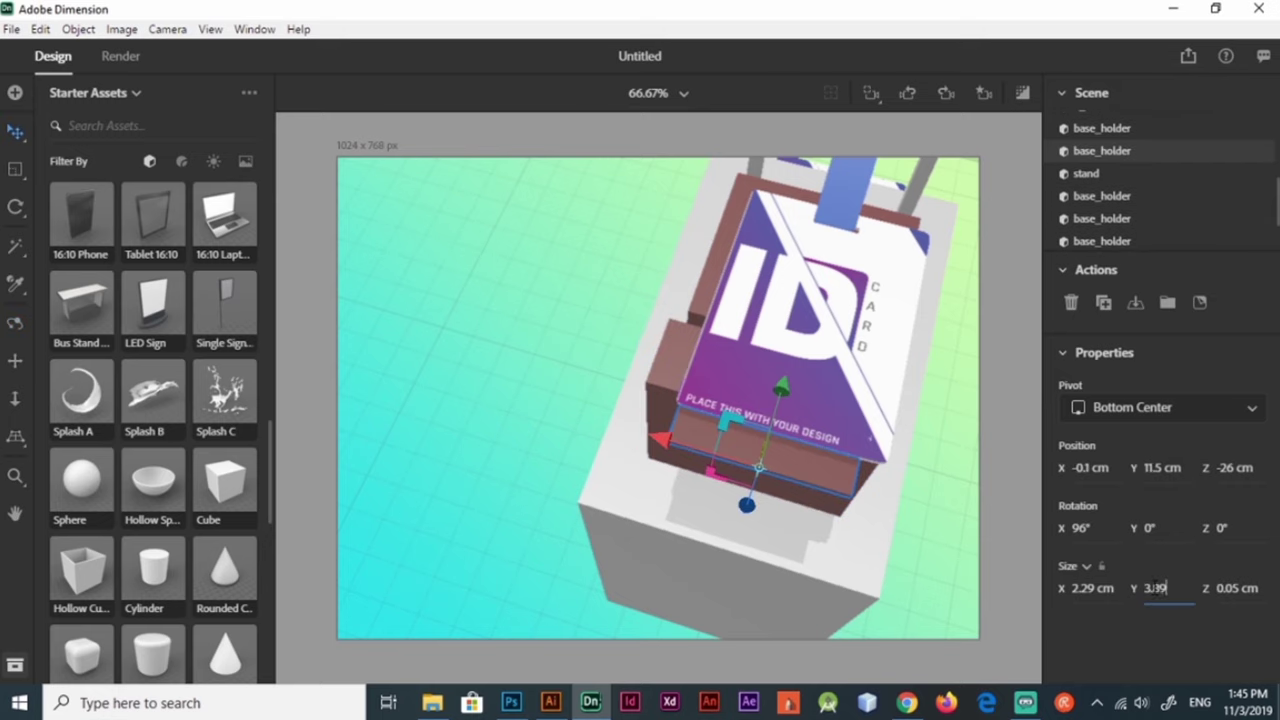
# Step: Set the board's height to 1.03 cm and depth to 1.06 cm, raising the pillar
pyautogui.press('m')
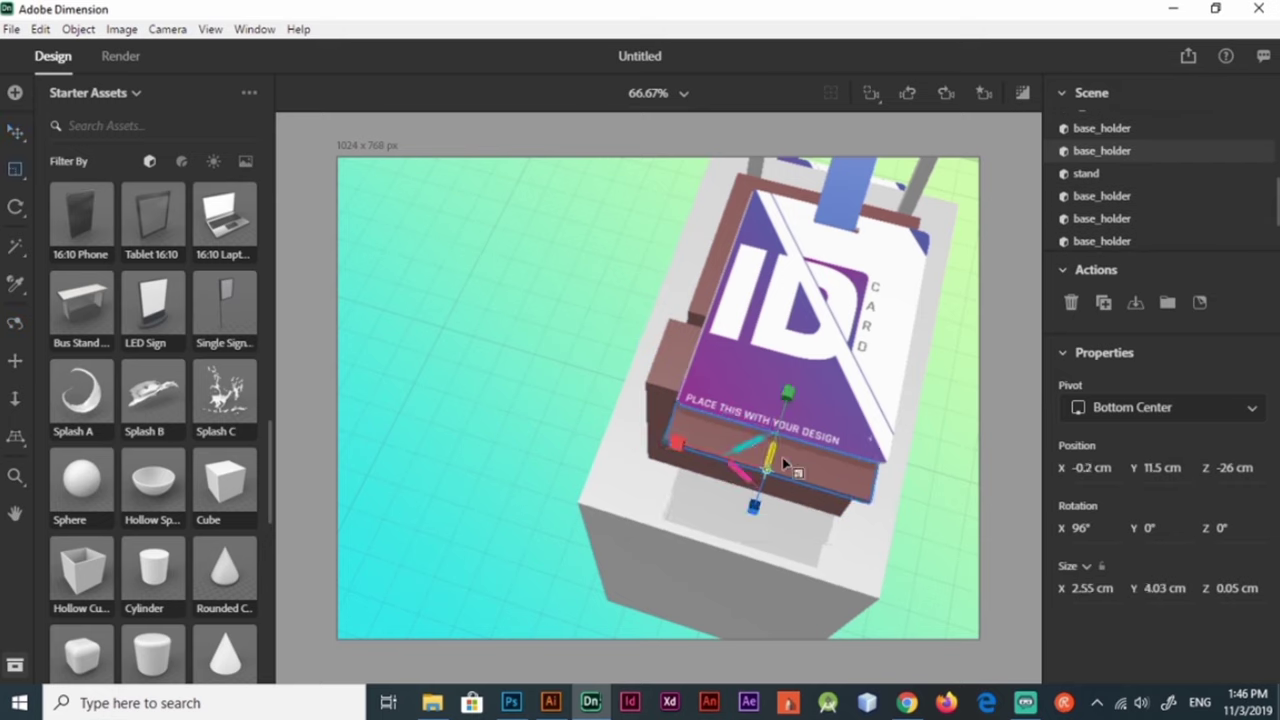
pyautogui.moveTo(785, 463); pyautogui.dragTo(666, 337, button='middle')
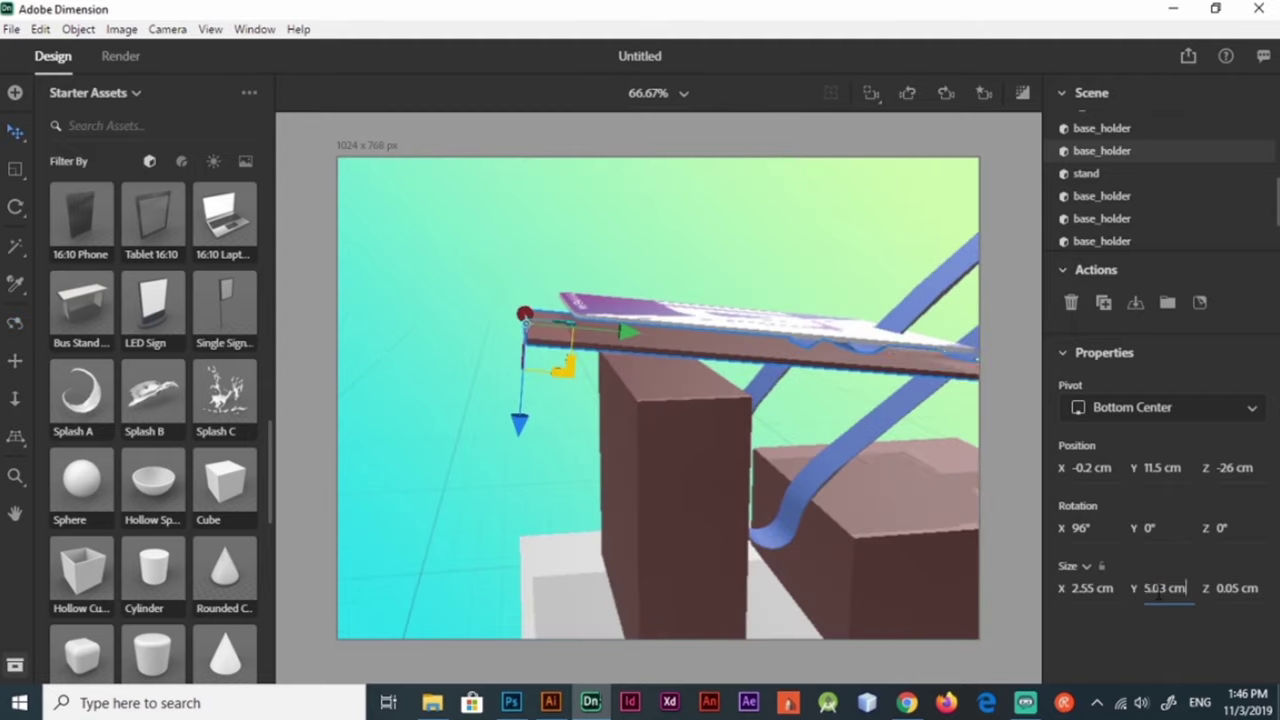
pyautogui.write('1.03')
pyautogui.press('Return')
pyautogui.moveTo(710, 446); pyautogui.dragTo(603, 394, button='middle')
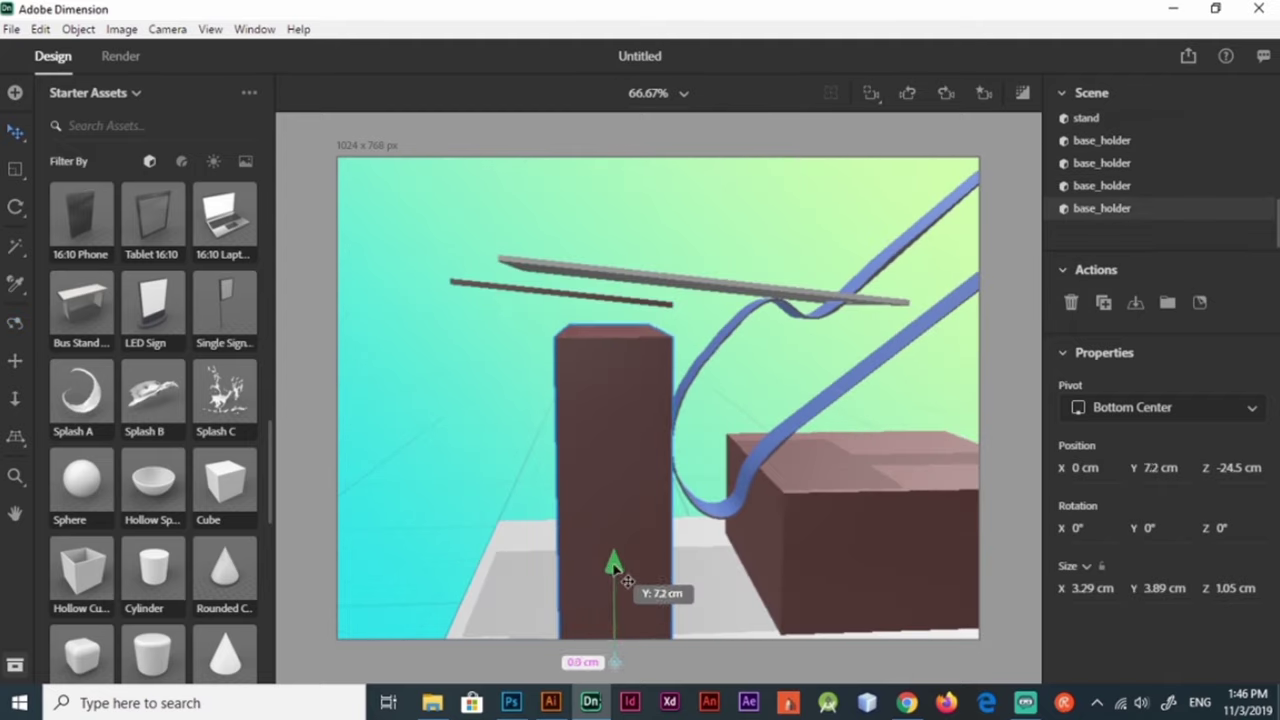
pyautogui.moveTo(609, 563); pyautogui.dragTo(466, 271)
pyautogui.click(470, 282)
pyautogui.write('1.06')
pyautogui.press('Return')
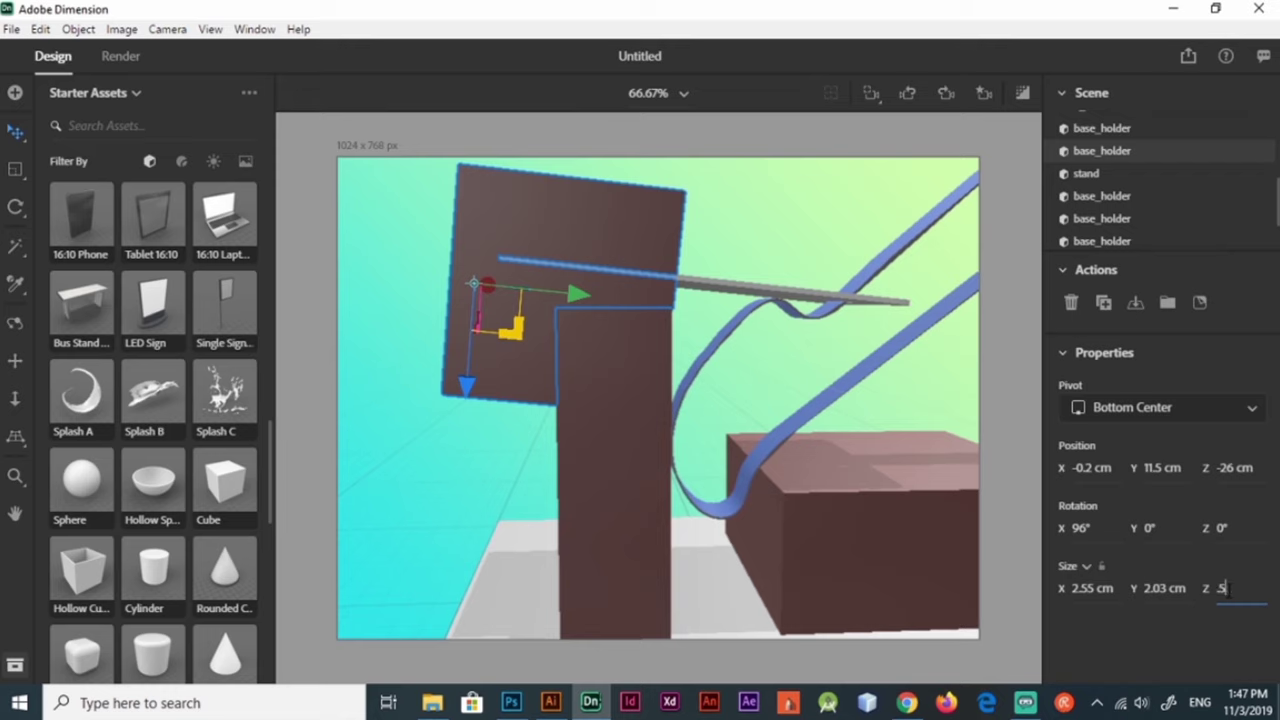
pyautogui.press('Return')
# Step: Narrow the brown pillar to 2.55 cm wide
pyautogui.click(600, 470)
pyautogui.click(1090, 588)
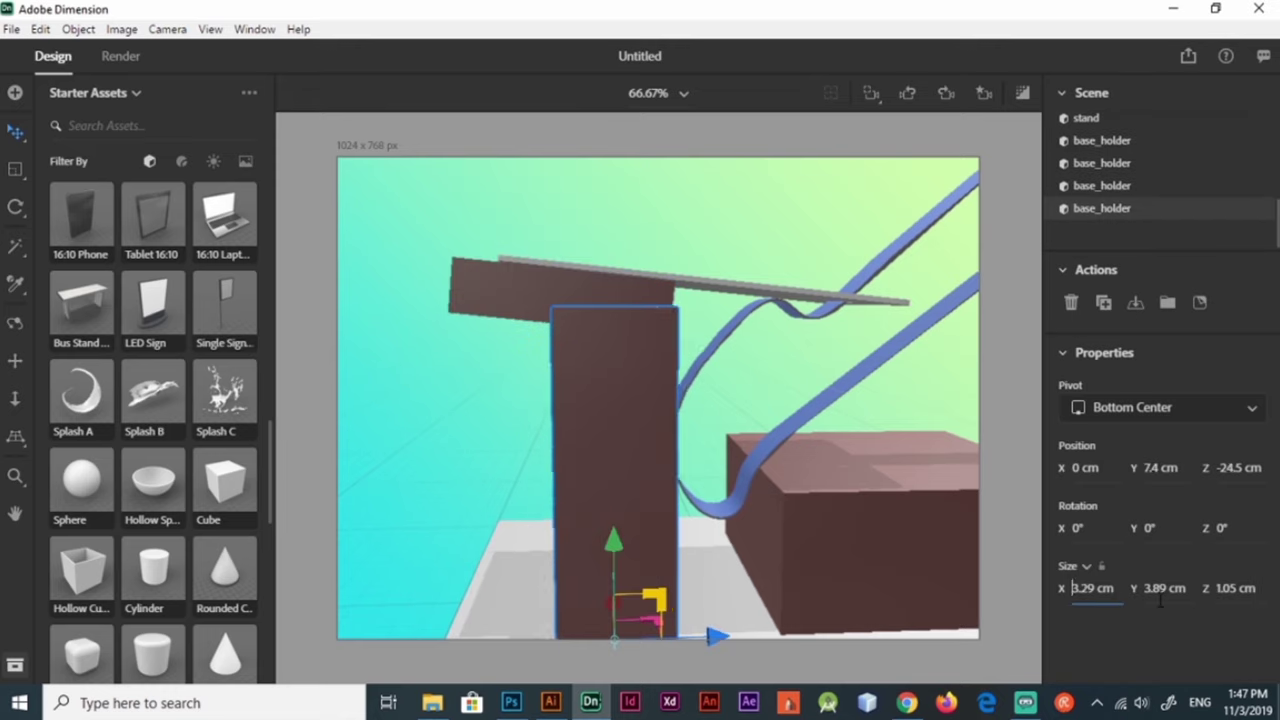
pyautogui.moveTo(740, 449)
pyautogui.mouseDown(button='middle')
pyautogui.moveTo(663, 466)
pyautogui.moveTo(647, 585)
pyautogui.mouseUp(button='middle')
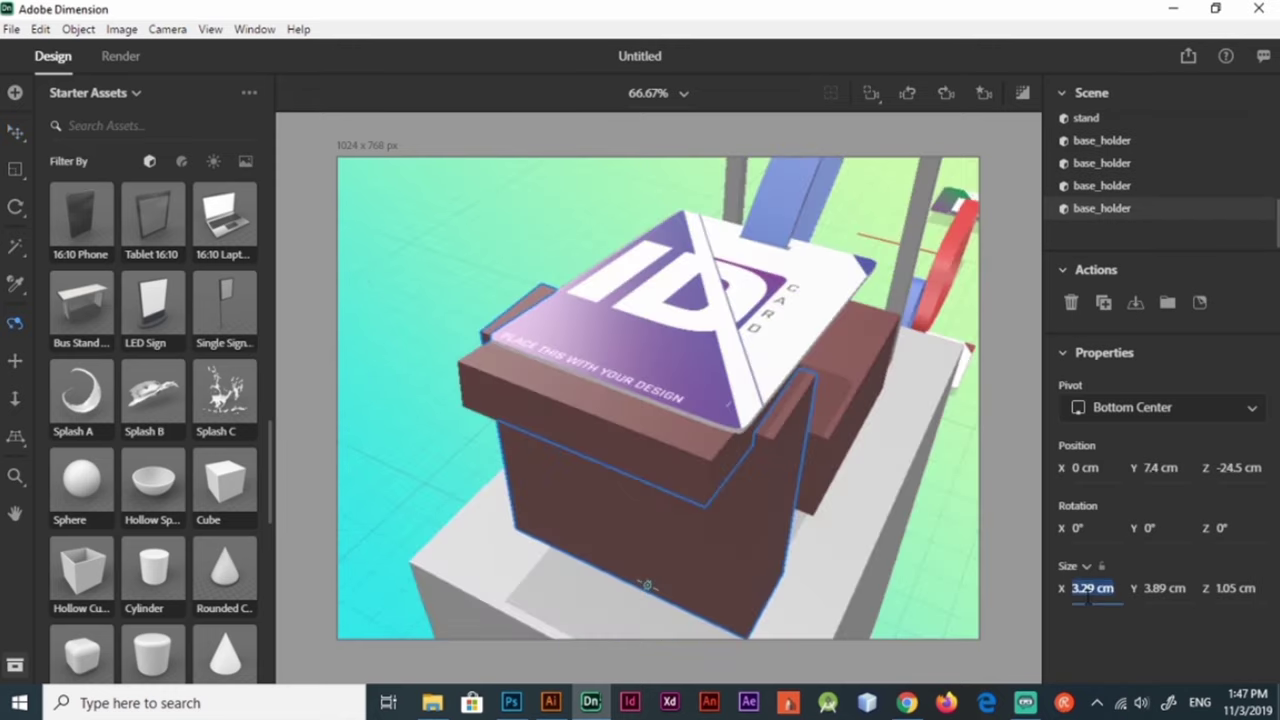
pyautogui.write('3')
pyautogui.write('2.55')
pyautogui.press('Return')
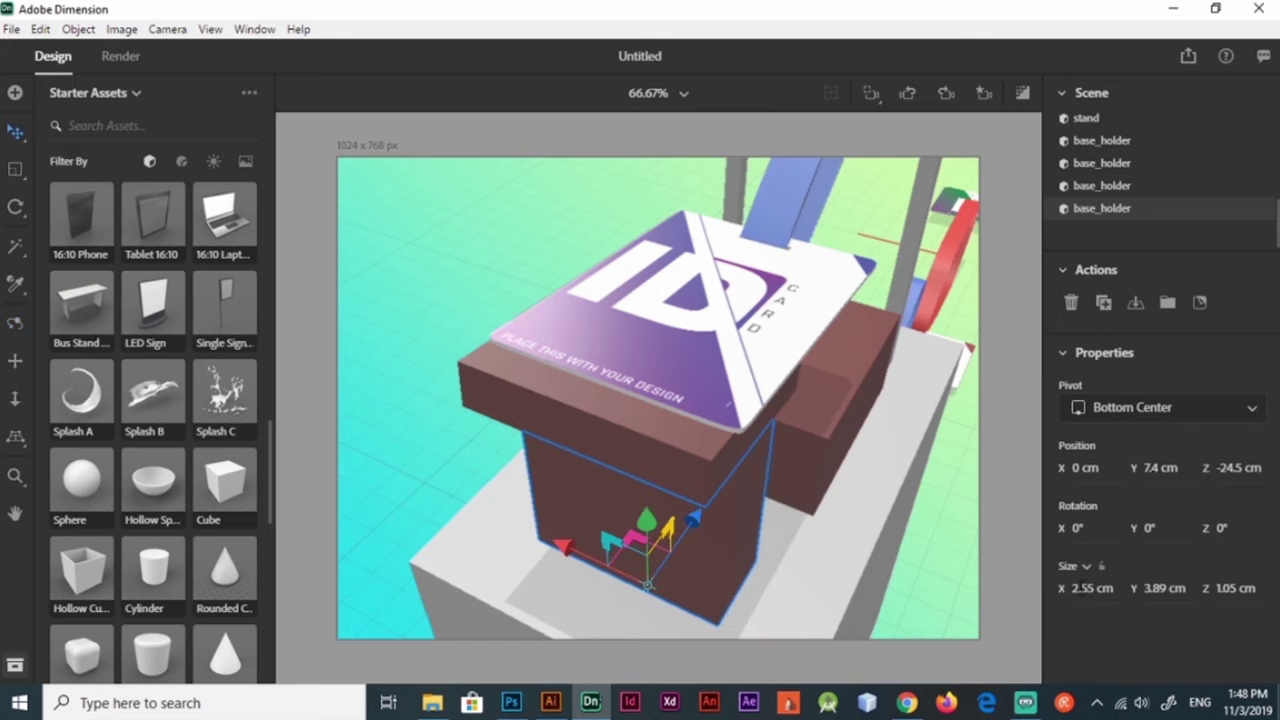
# Step: Centre the board at X 0 on the pillar and raise the pillar to 7.6 cm
pyautogui.click(778, 532)
pyautogui.moveTo(778, 532); pyautogui.dragTo(543, 371, button='middle')
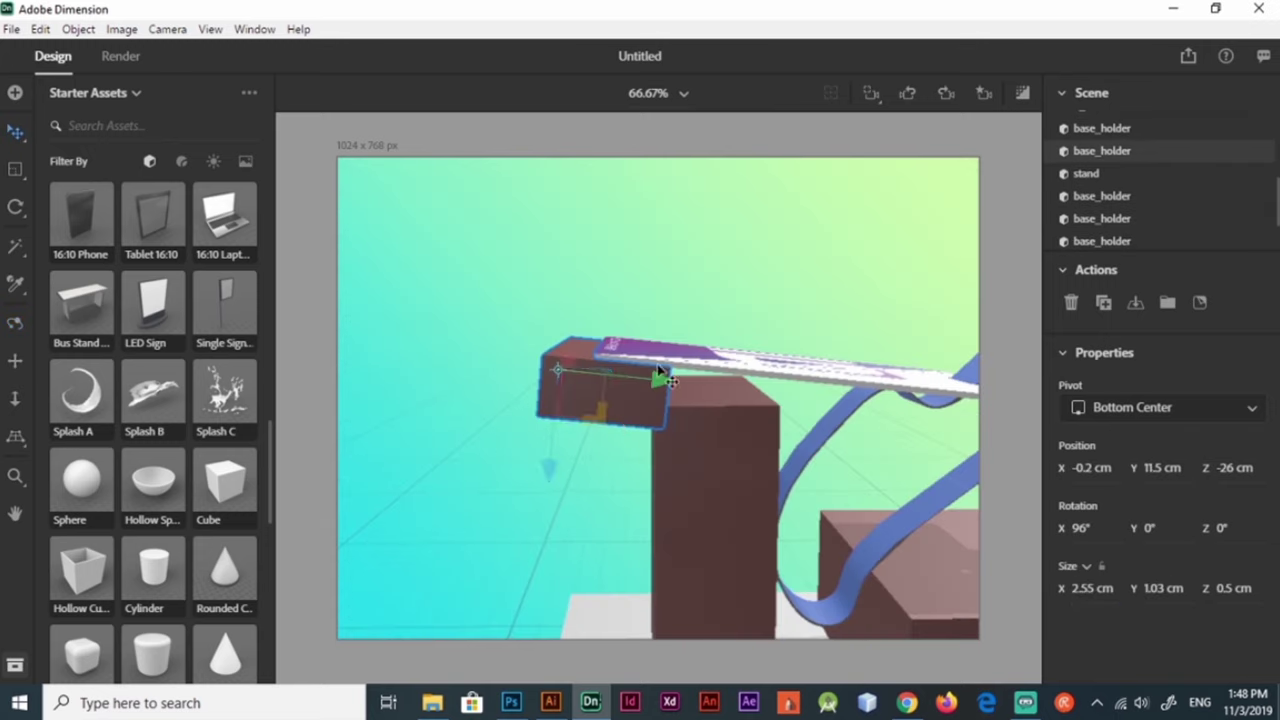
pyautogui.moveTo(663, 375); pyautogui.dragTo(750, 408)
pyautogui.moveTo(686, 430)
pyautogui.mouseDown(button='middle')
pyautogui.moveTo(743, 443)
pyautogui.moveTo(697, 480)
pyautogui.mouseUp(button='middle')
pyautogui.click(723, 449)
pyautogui.moveTo(697, 480); pyautogui.dragTo(757, 400)
pyautogui.moveTo(757, 400)
pyautogui.mouseDown(button='middle')
pyautogui.moveTo(503, 474)
pyautogui.moveTo(314, 486)
pyautogui.mouseUp(button='middle')
pyautogui.click(623, 476)
pyautogui.moveTo(623, 476); pyautogui.dragTo(620, 674, button='middle')
pyautogui.moveTo(620, 674); pyautogui.dragTo(620, 651)
pyautogui.moveTo(620, 651)
pyautogui.mouseDown(button='middle')
pyautogui.moveTo(697, 457)
pyautogui.moveTo(656, 563)
pyautogui.moveTo(869, 463)
pyautogui.mouseUp(button='middle')
pyautogui.click(1101, 150)
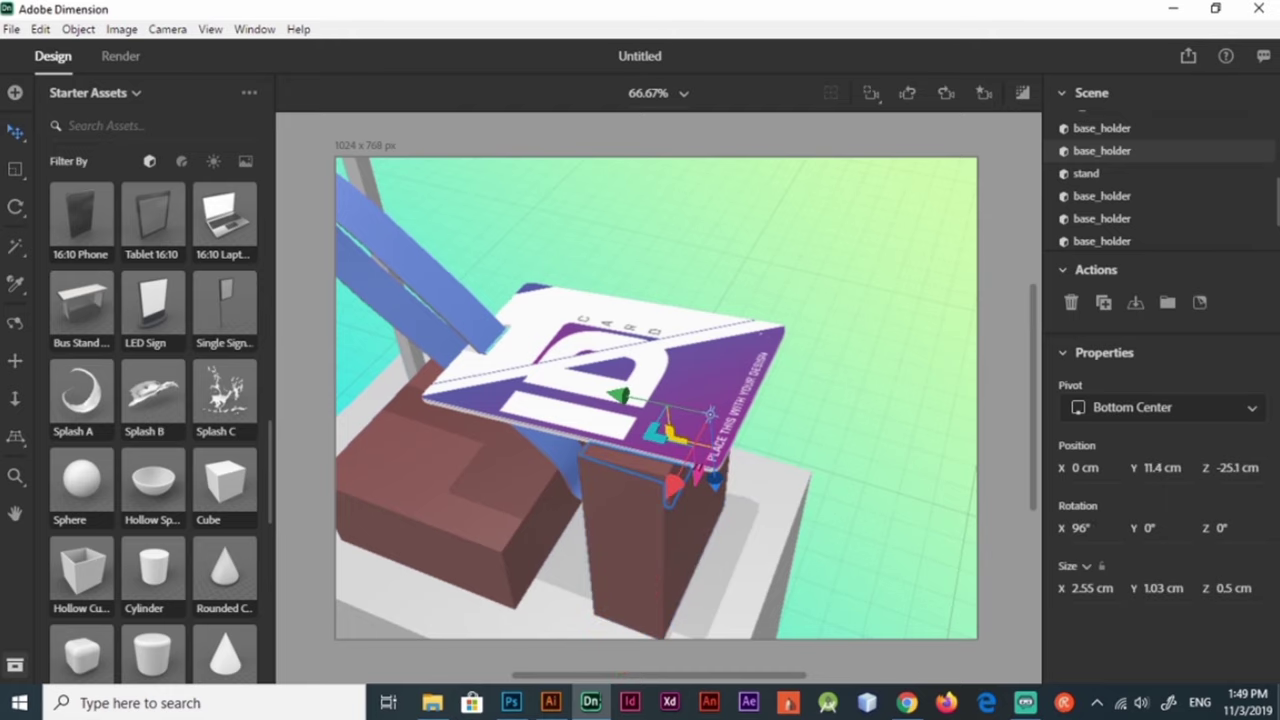
# Step: Change the pillar's Cube Material base colour to grey
pyautogui.click(1263, 155)
pyautogui.click(1150, 156)
pyautogui.click(1256, 388)
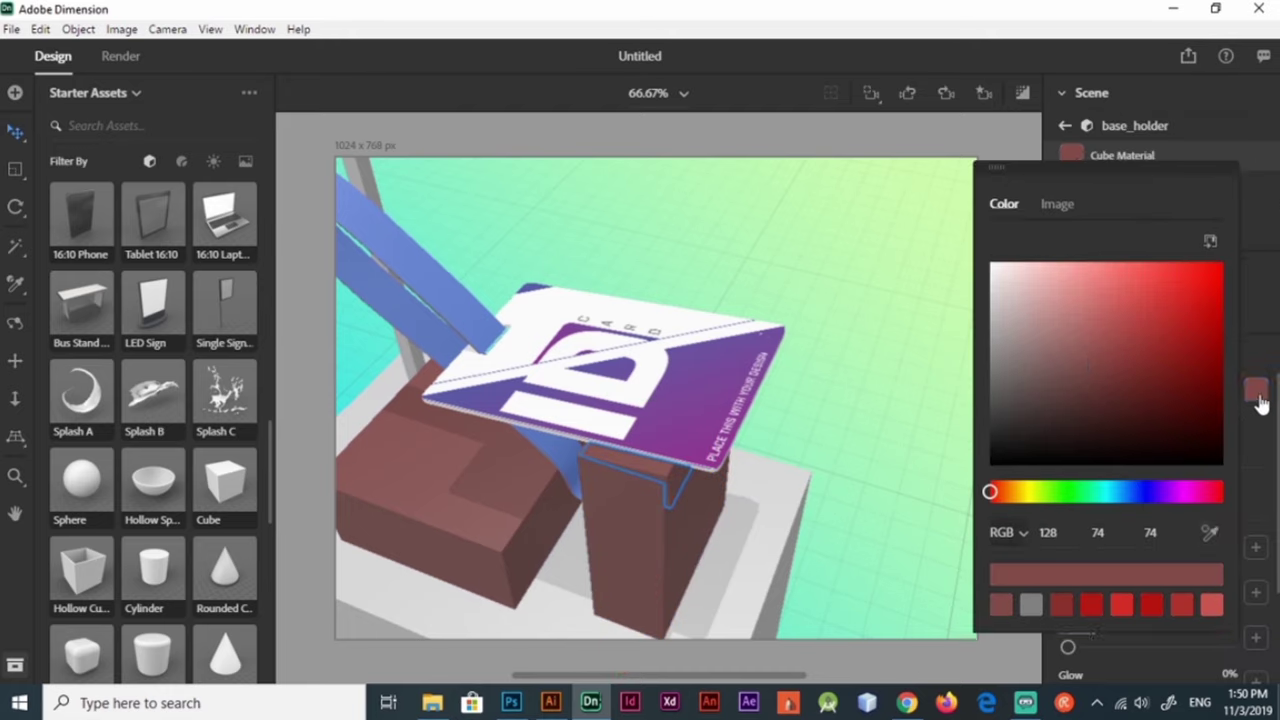
pyautogui.click(655, 557)
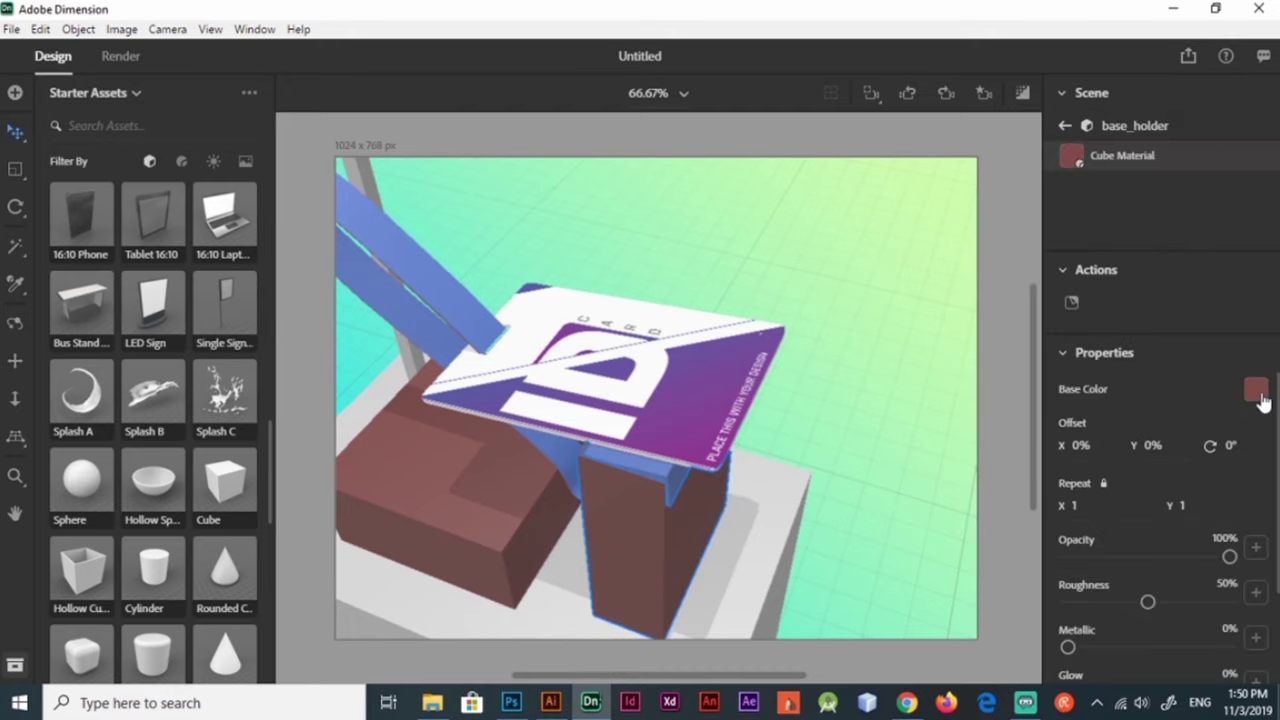
pyautogui.click(1256, 388)
pyautogui.moveTo(988, 320); pyautogui.dragTo(994, 354)
pyautogui.click(490, 527)
# Step: Apply the Valencia Marble material from the asset library to the holder blocks
pyautogui.click(181, 161)
pyautogui.scroll(-5, 271, 507)
pyautogui.press('i')
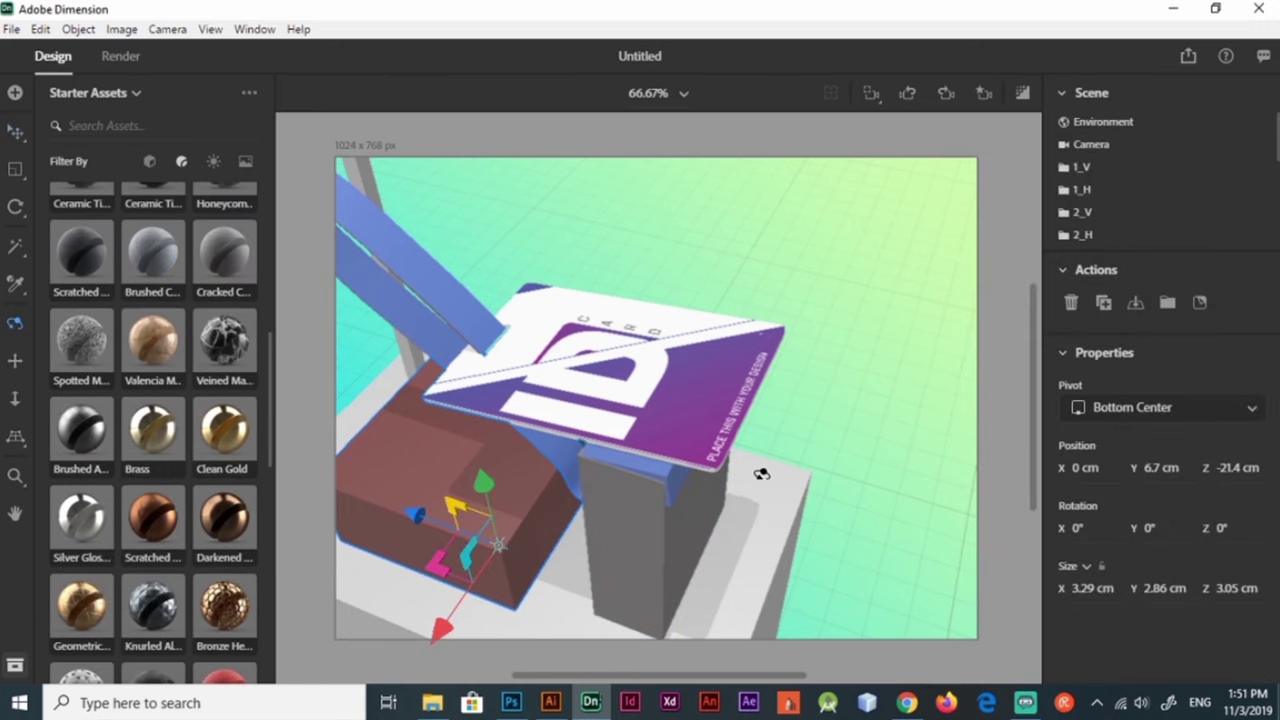
pyautogui.click(567, 520)
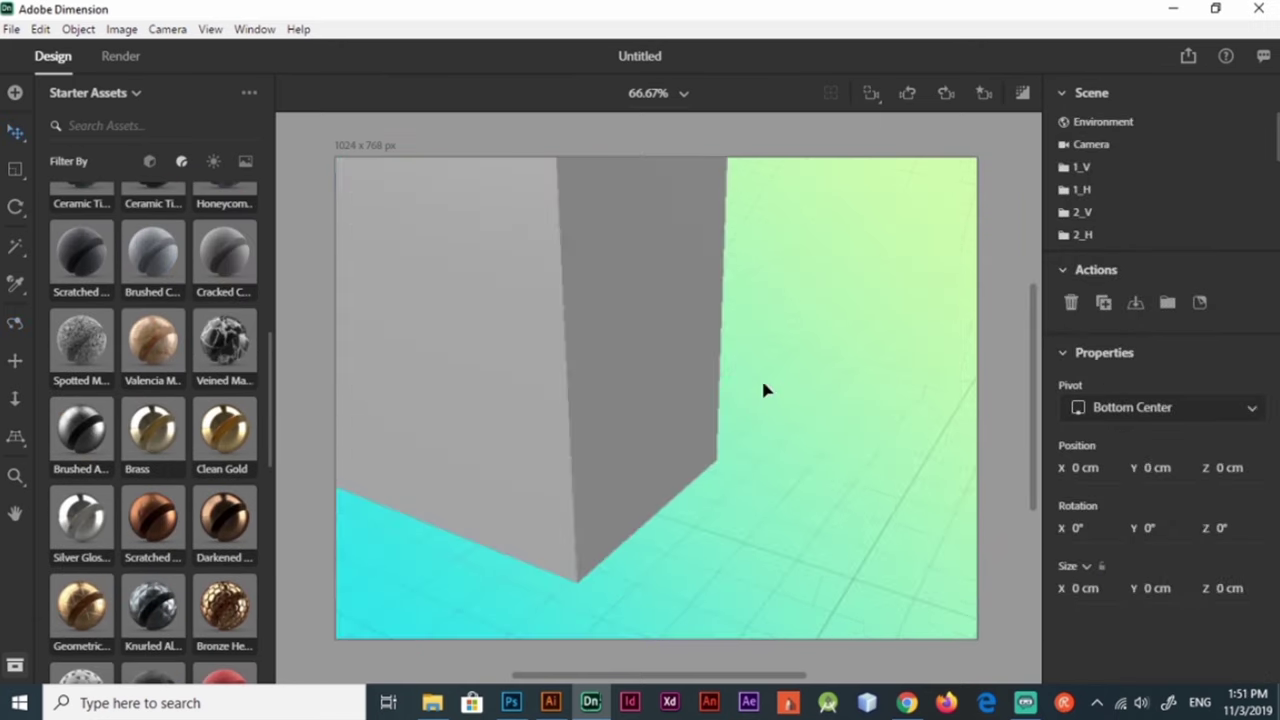
pyautogui.scroll(-5, 739, 347)
pyautogui.scroll(-3, 649, 429)
pyautogui.click(648, 445)
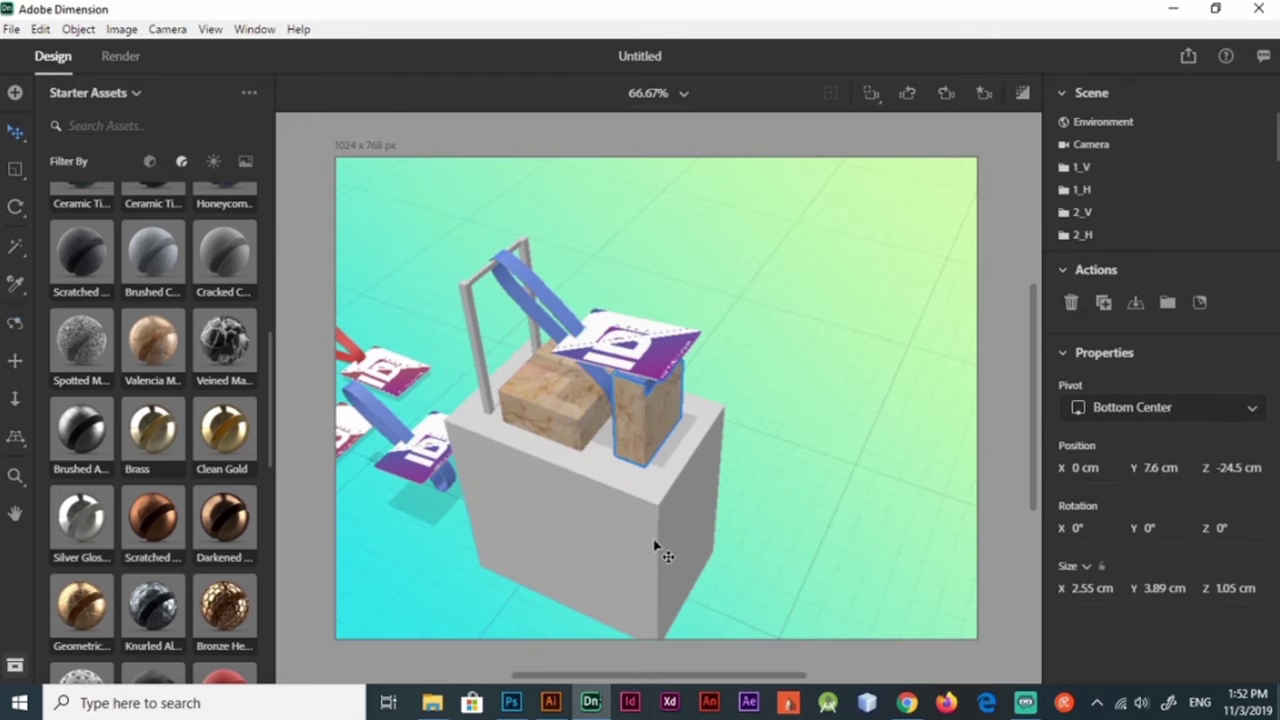
pyautogui.doubleClick(485, 287)
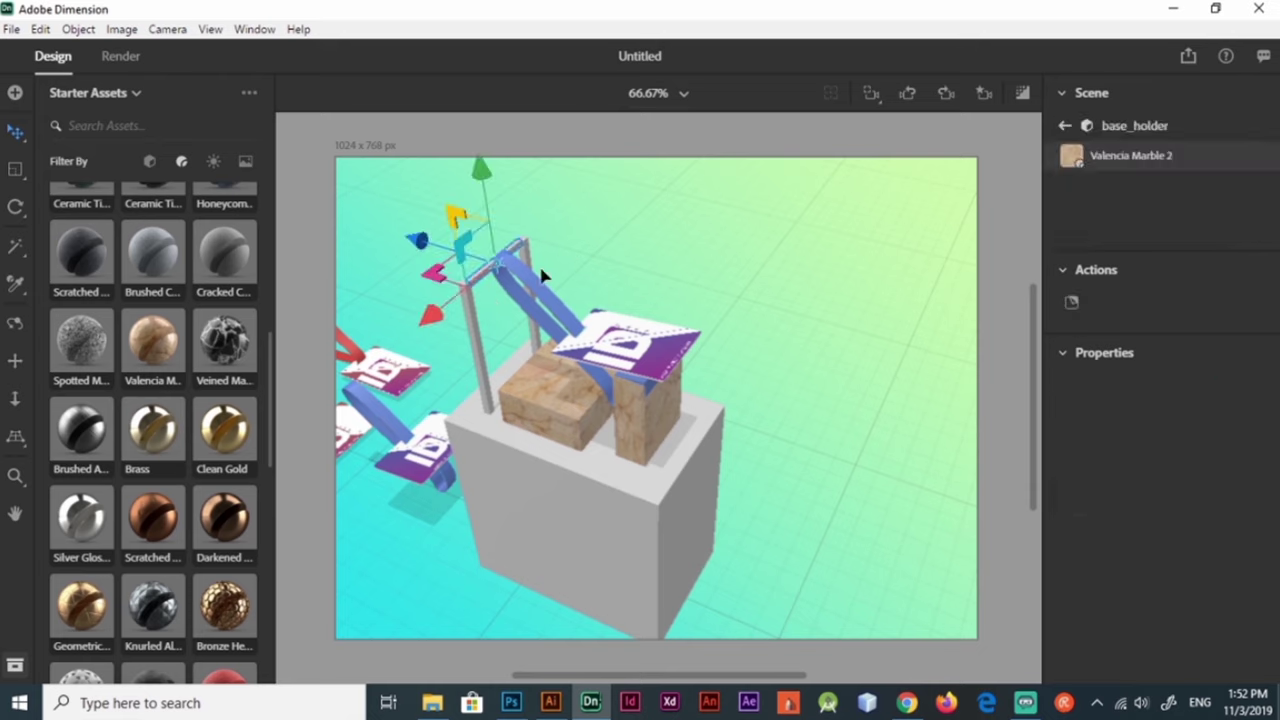
# Step: Shorten the grey stand box to 3.13 cm tall and lower the pole frame onto it
pyautogui.click(885, 447)
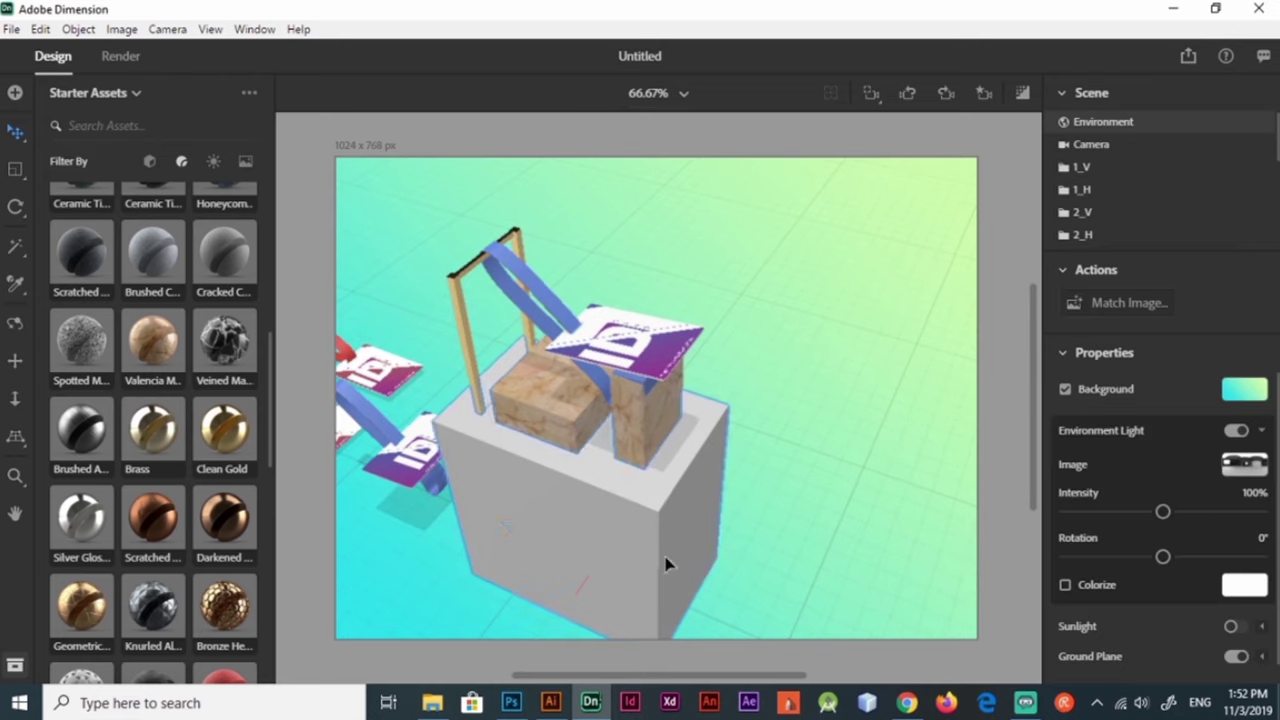
pyautogui.click(660, 545)
pyautogui.moveTo(751, 537)
pyautogui.mouseDown(button='middle')
pyautogui.moveTo(477, 537)
pyautogui.moveTo(800, 520)
pyautogui.mouseUp(button='middle')
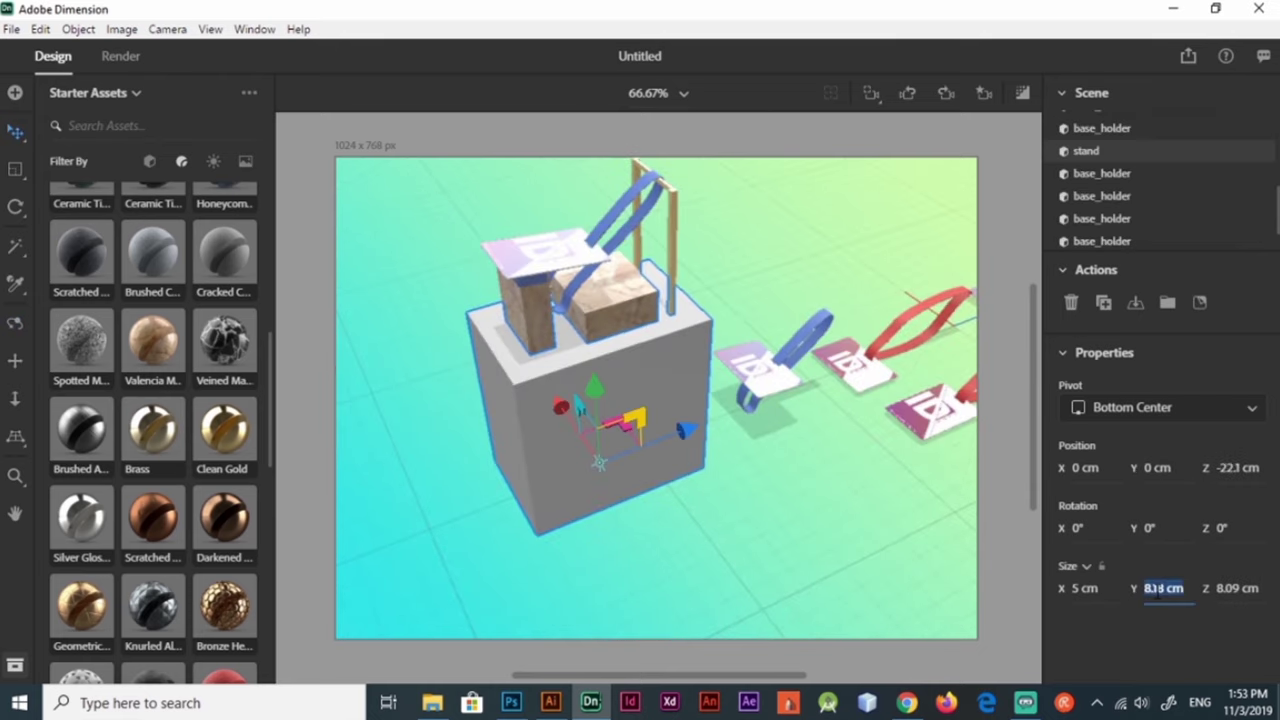
pyautogui.write('3.13')
pyautogui.press('Return')
pyautogui.press('Return')
pyautogui.click(760, 451)
pyautogui.click(675, 333)
pyautogui.moveTo(600, 292); pyautogui.dragTo(608, 395)
pyautogui.scroll(3, 608, 395)
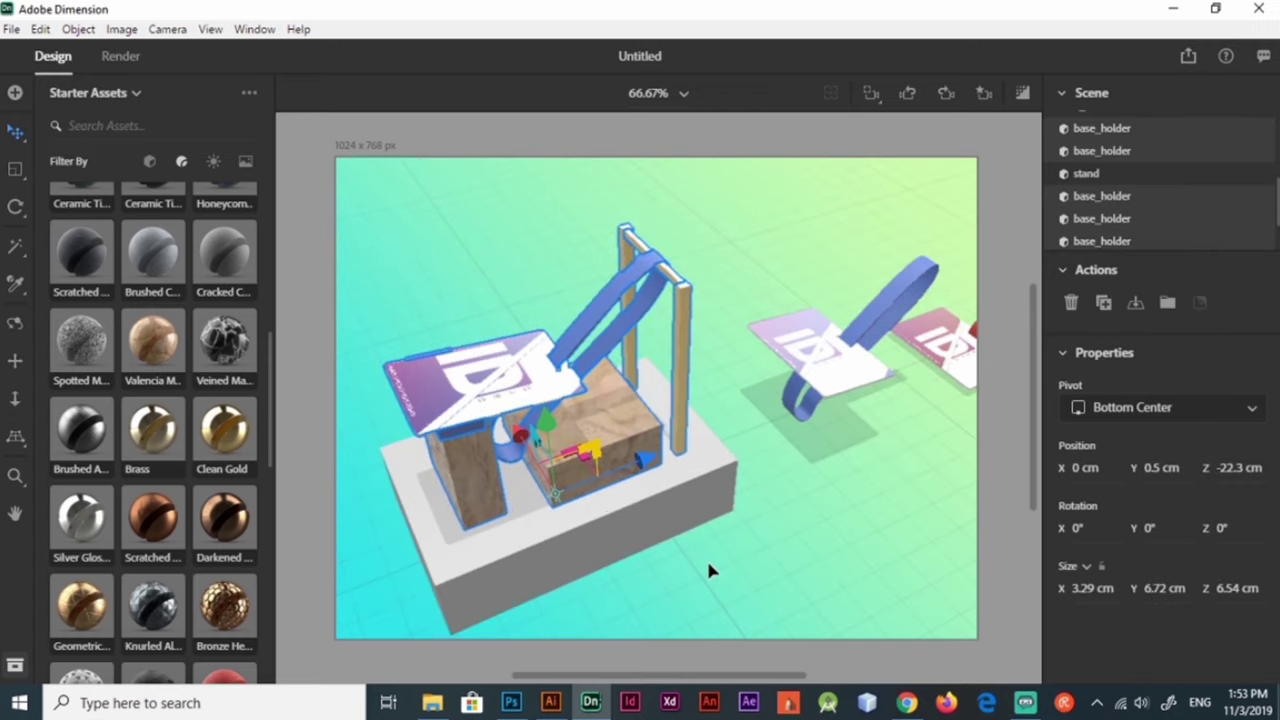
# Step: Resize the small marble block to 2 cm depth and 3 cm width
pyautogui.click(595, 440)
pyautogui.press('1')
pyautogui.moveTo(600, 470); pyautogui.dragTo(549, 440)
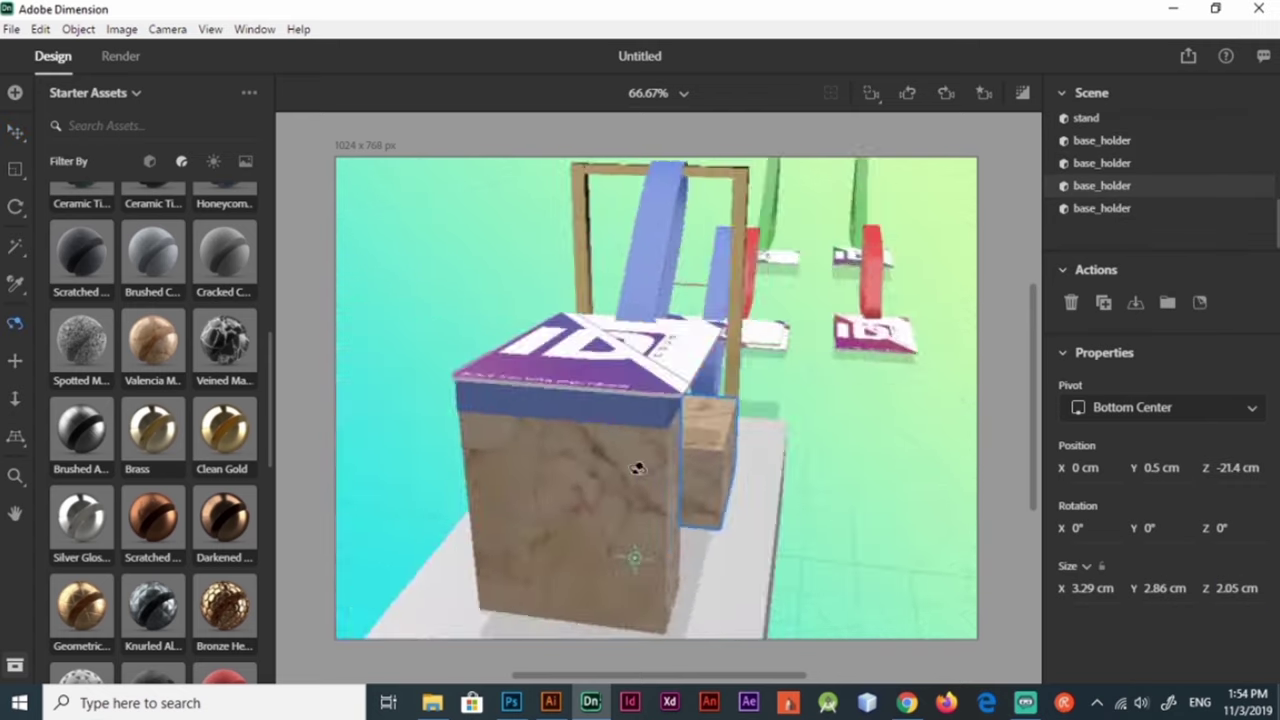
pyautogui.write('2')
pyautogui.press('Return')
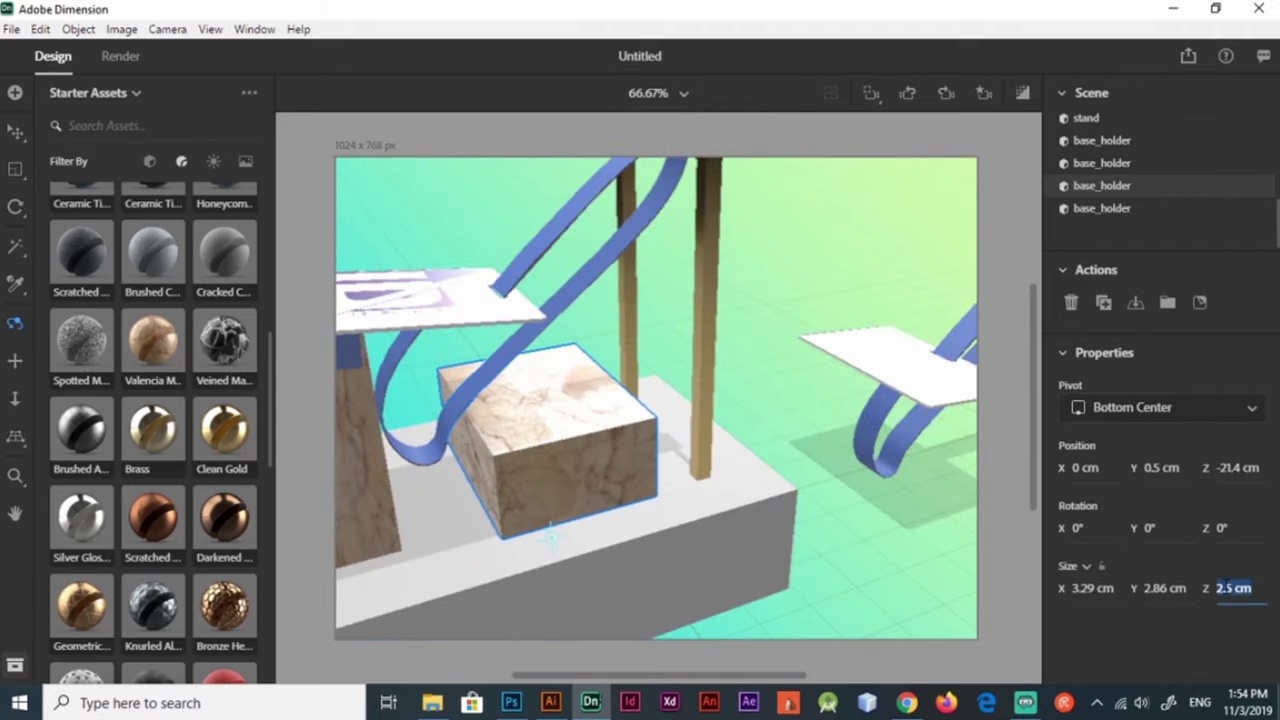
pyautogui.click(1083, 588)
pyautogui.write('1')
pyautogui.press('Return')
pyautogui.write('3')
pyautogui.press('Return')
# Step: Select the board beneath the card, passing through the 1_V lanyard group layers
pyautogui.moveTo(531, 571)
pyautogui.mouseDown()
pyautogui.moveTo(514, 477)
pyautogui.moveTo(620, 437)
pyautogui.mouseUp()
pyautogui.press('v')
pyautogui.press('1')
pyautogui.moveTo(700, 555)
pyautogui.mouseDown()
pyautogui.moveTo(612, 471)
pyautogui.moveTo(561, 490)
pyautogui.moveTo(600, 470)
pyautogui.mouseUp()
pyautogui.scroll(5, 1150, 180)
pyautogui.click(1100, 137)
pyautogui.moveTo(889, 298); pyautogui.dragTo(1118, 188)
pyautogui.click(1118, 188)
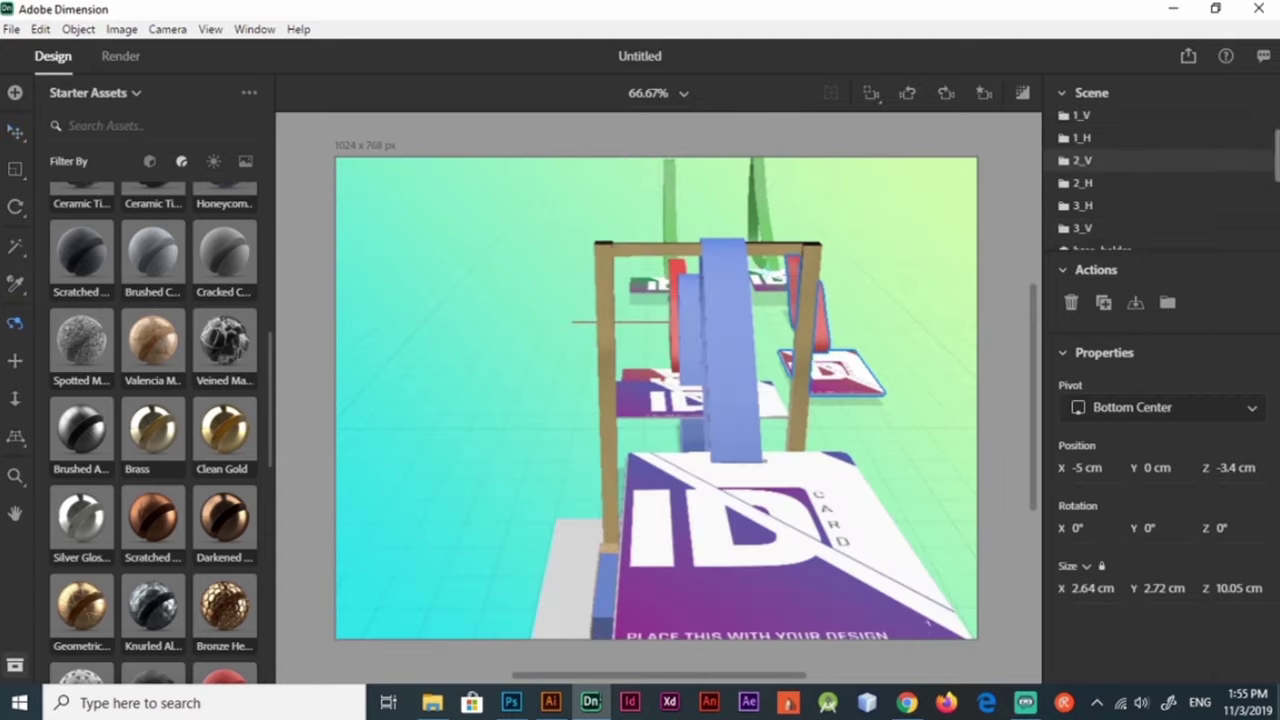
pyautogui.scroll(-2, 1118, 188)
pyautogui.moveTo(867, 330)
pyautogui.mouseDown()
pyautogui.moveTo(926, 421)
pyautogui.moveTo(808, 486)
pyautogui.mouseUp()
pyautogui.click(808, 486)
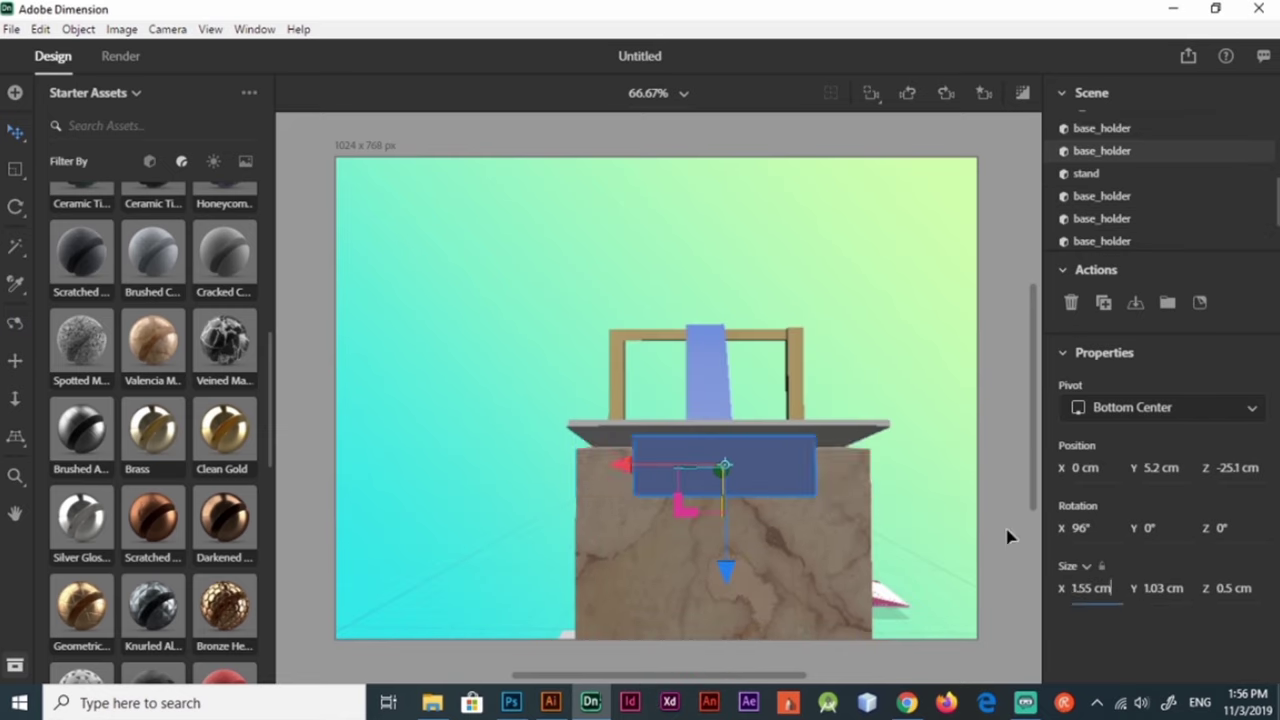
# Step: Select the grey stand from a tilted close-up view
pyautogui.press('1')
pyautogui.moveTo(889, 509)
pyautogui.mouseDown()
pyautogui.moveTo(636, 512)
pyautogui.moveTo(723, 603)
pyautogui.moveTo(557, 417)
pyautogui.moveTo(751, 537)
pyautogui.moveTo(717, 599)
pyautogui.moveTo(586, 634)
pyautogui.mouseUp()
pyautogui.press('v')
pyautogui.click(586, 634)
pyautogui.moveTo(273, 405); pyautogui.dragTo(273, 271)
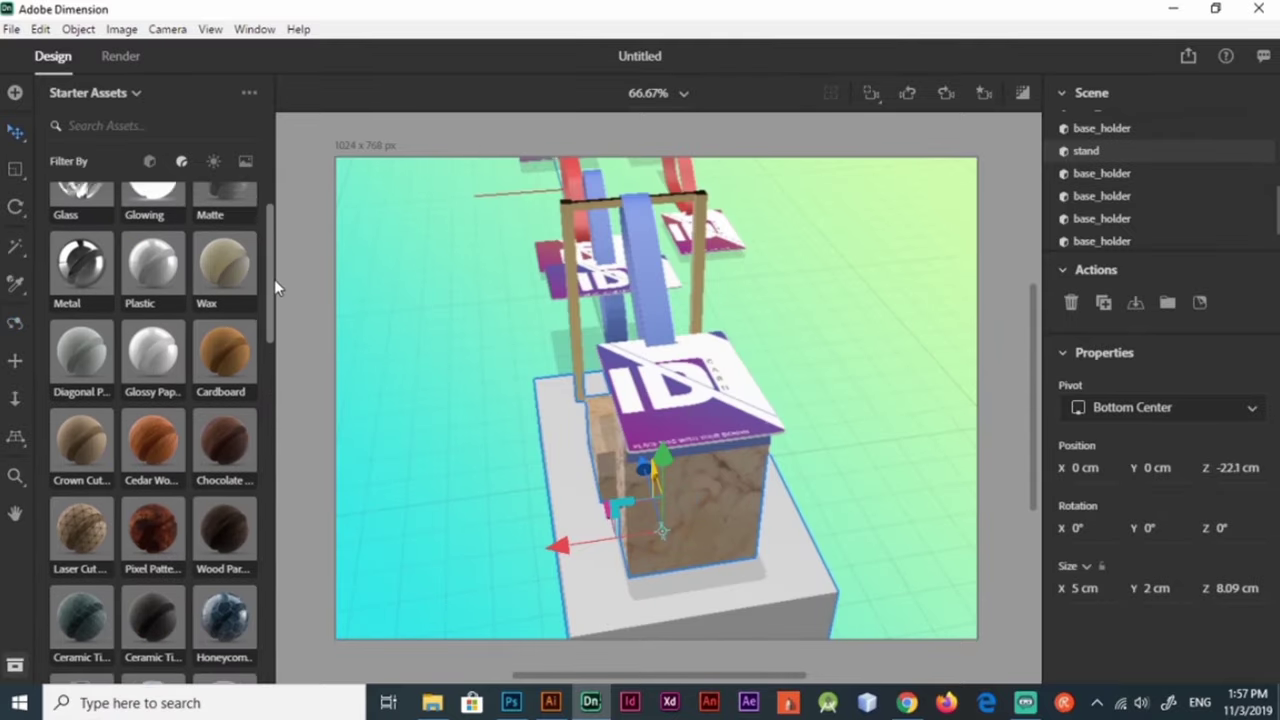
# Step: Apply the Metal material to the stand and group the two holder pieces as base
pyautogui.click(68, 360)
pyautogui.click(469, 529)
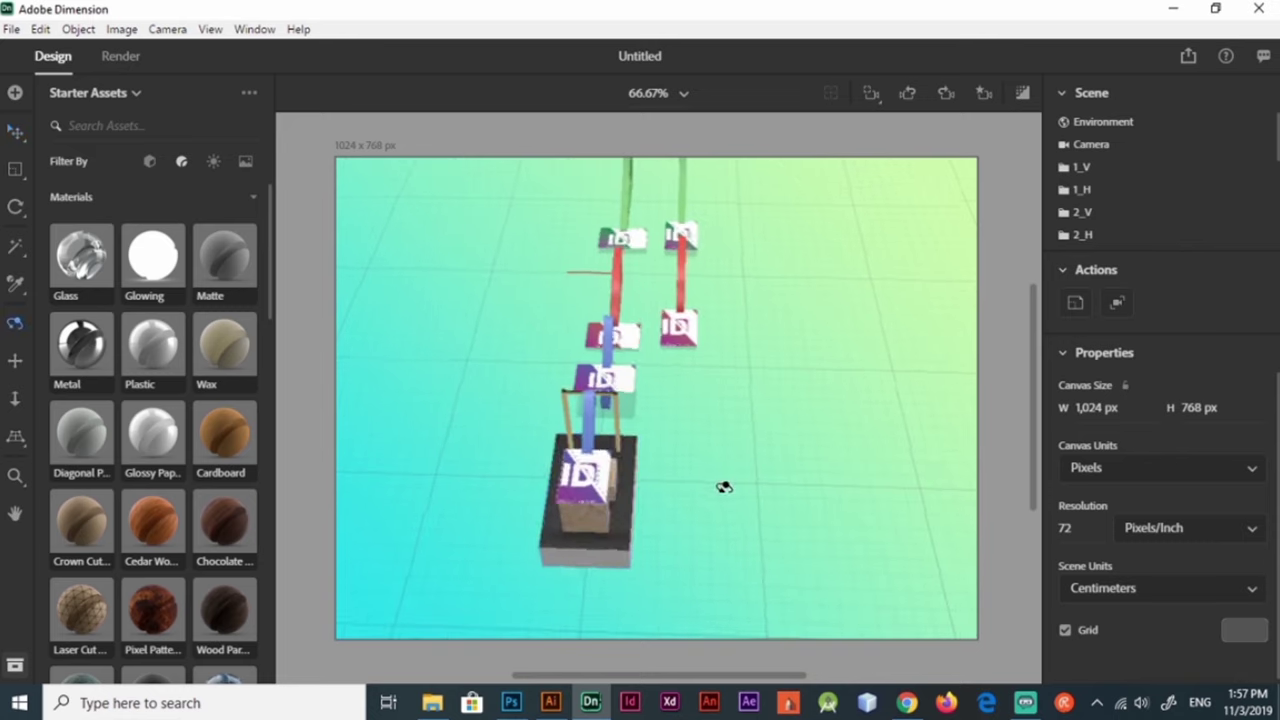
pyautogui.scroll(-2, 1217, 250)
pyautogui.click(1147, 198)
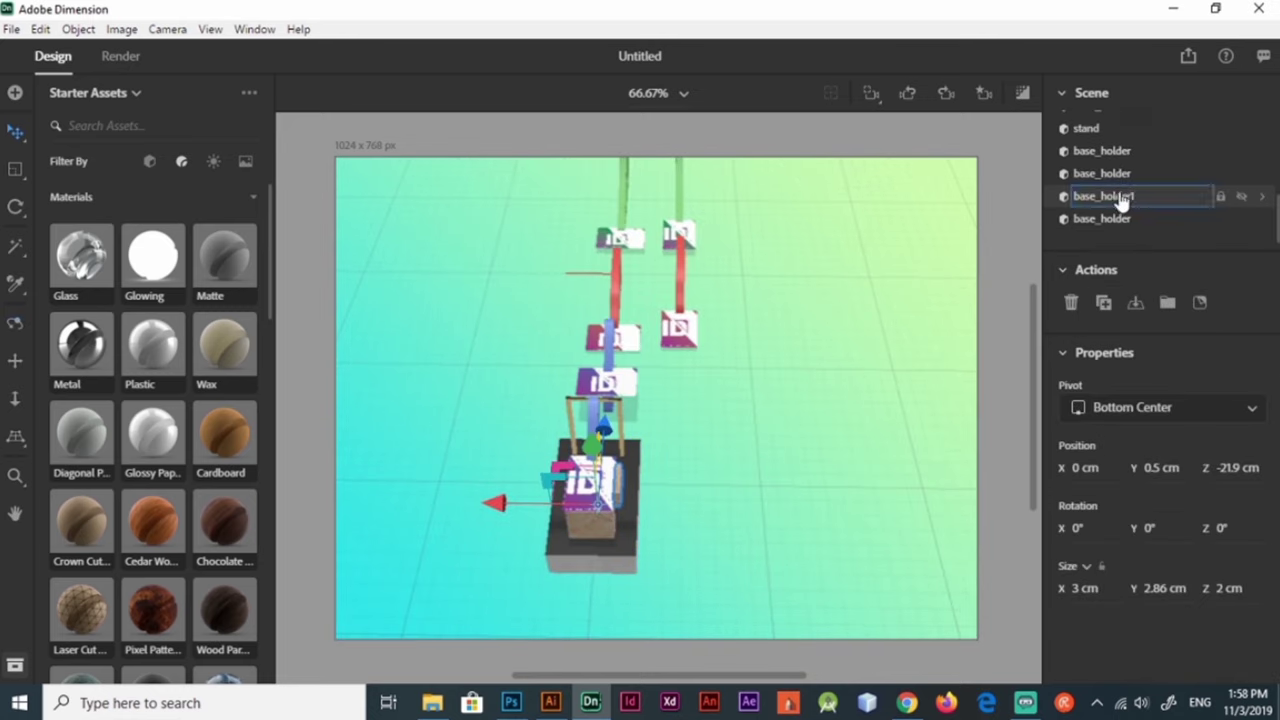
pyautogui.keyDown('shift'); pyautogui.click(1120, 220); pyautogui.keyUp('shift')
pyautogui.hotkey('ctrl', 'g')
pyautogui.click(1100, 188)
# Step: Rename the horizontal stand piece to 'pole_H2'
pyautogui.click(1100, 148)
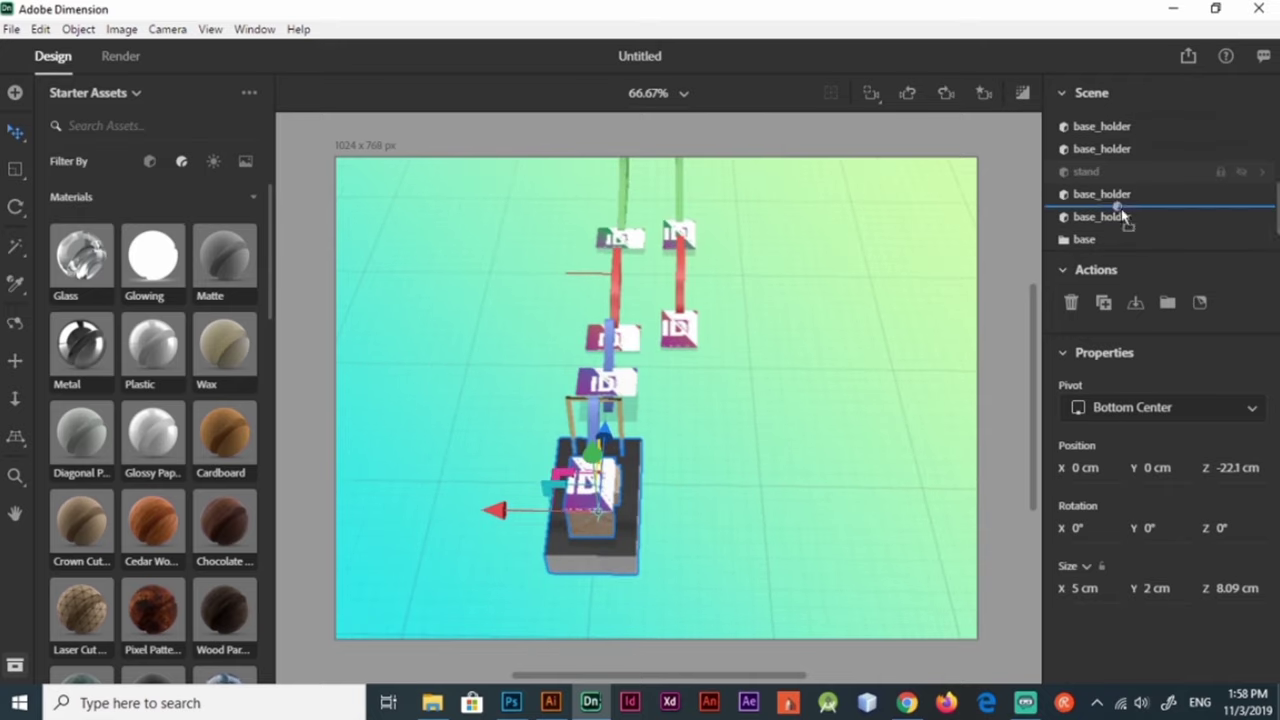
pyautogui.click(1120, 180)
pyautogui.click(1229, 203)
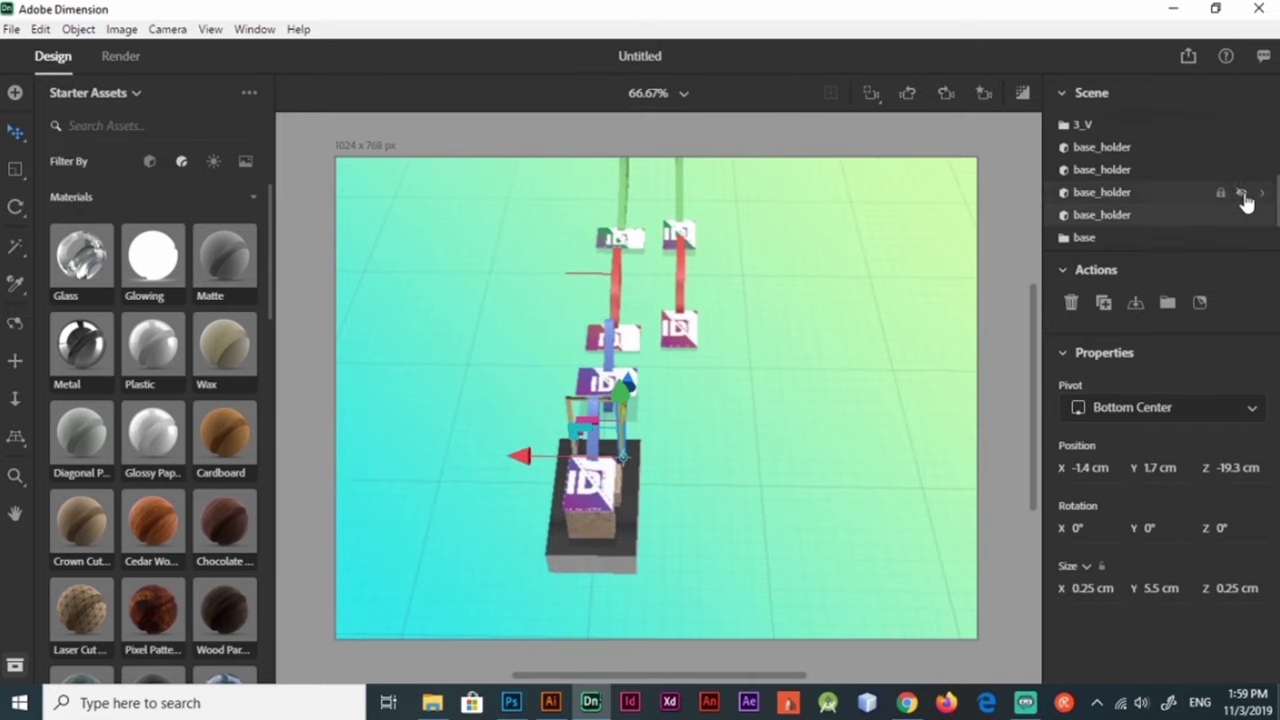
pyautogui.click(1100, 237)
pyautogui.scroll(-1, 1105, 193)
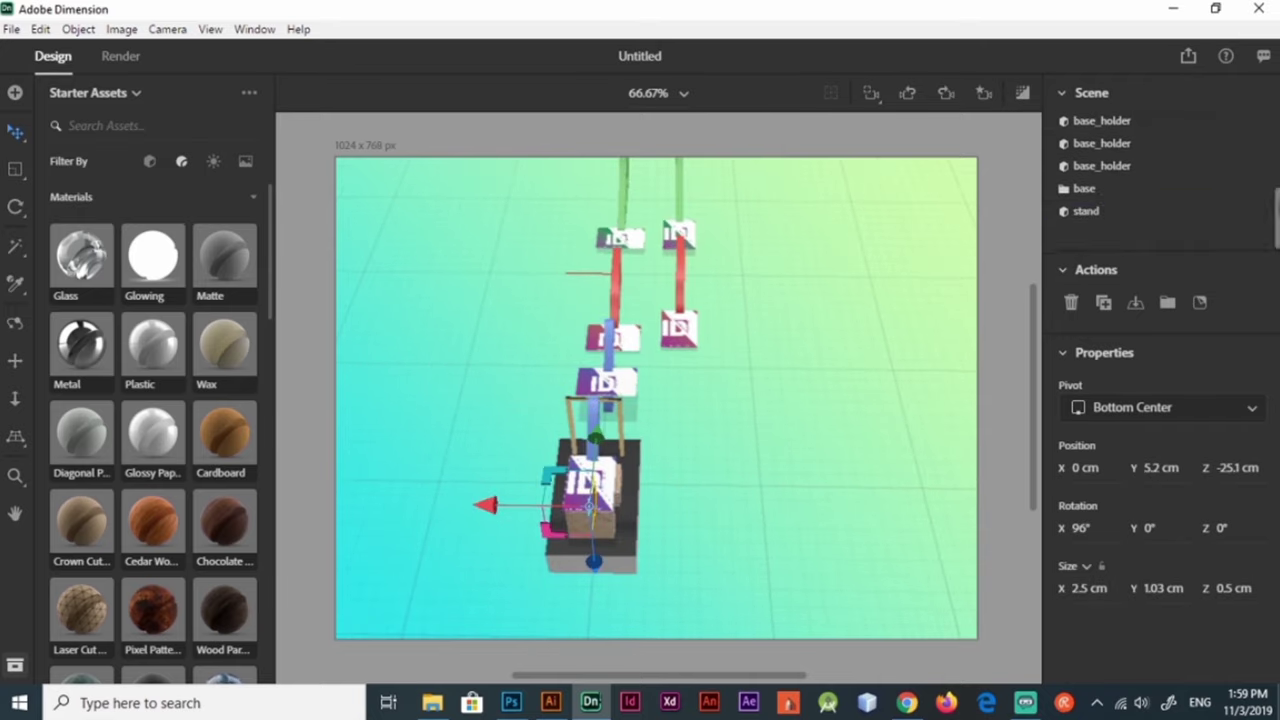
pyautogui.scroll(1, 1117, 208)
pyautogui.doubleClick(1112, 205)
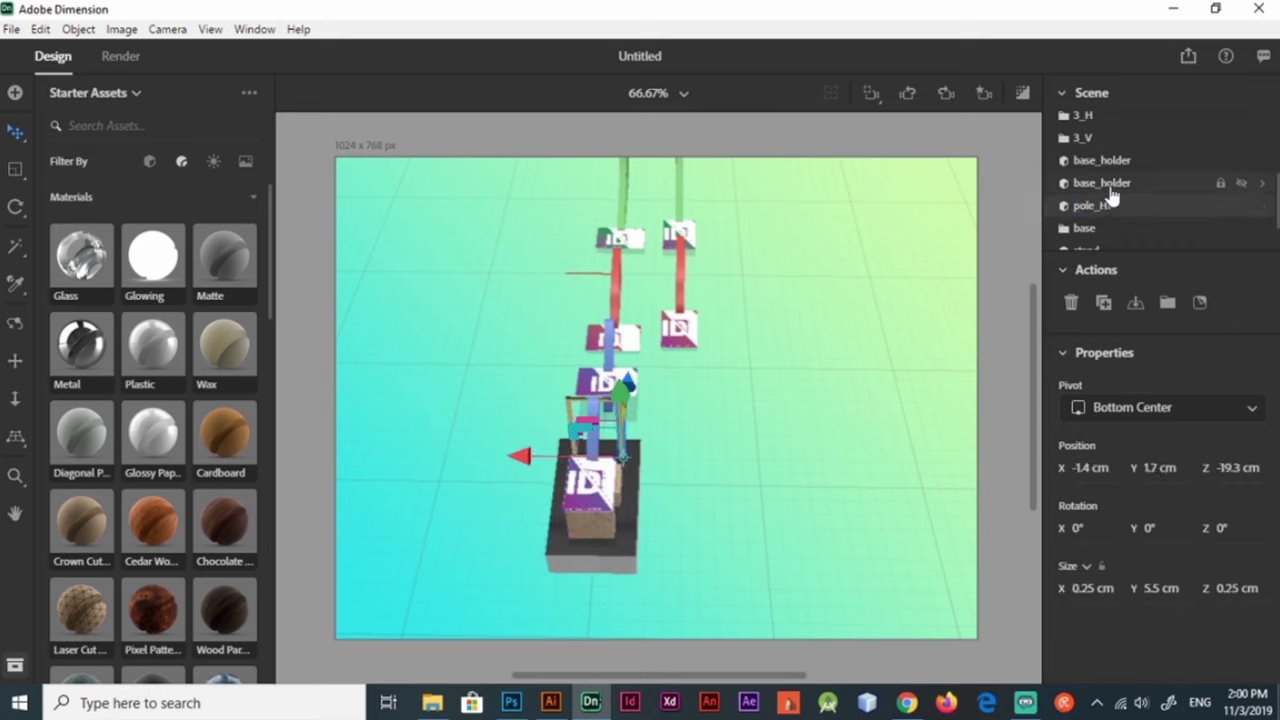
pyautogui.doubleClick(1108, 187)
pyautogui.doubleClick(1114, 162)
pyautogui.write('pole_H2')
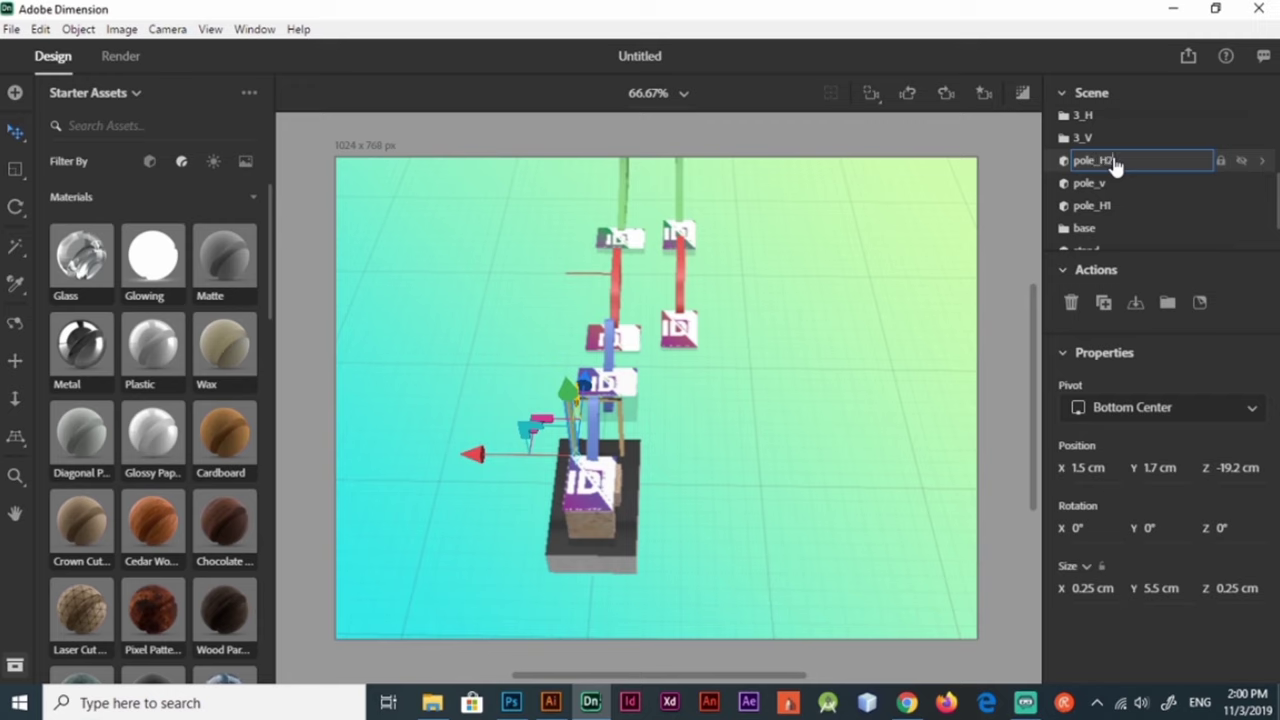
pyautogui.click(1115, 172)
# Step: Group the pole pieces, name the group 'standard', and start saving the scene
pyautogui.click(1097, 192)
pyautogui.click(1092, 208)
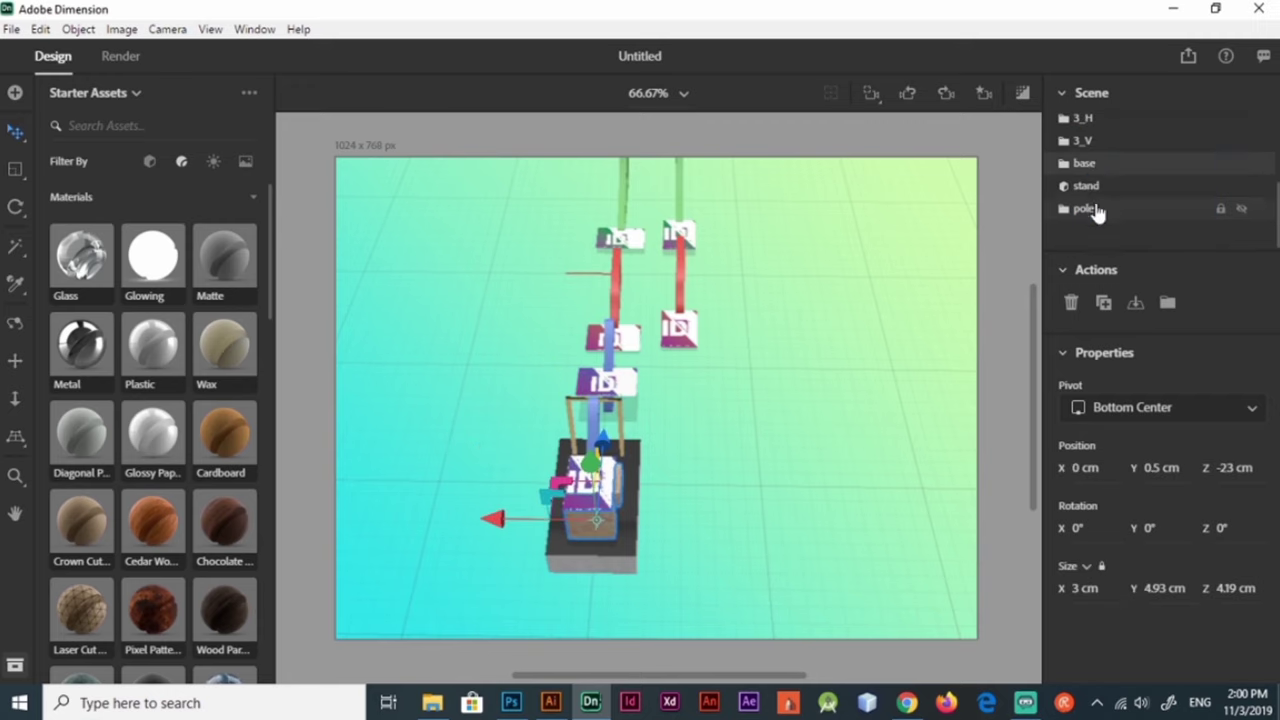
pyautogui.hotkey('ctrl', 'g')
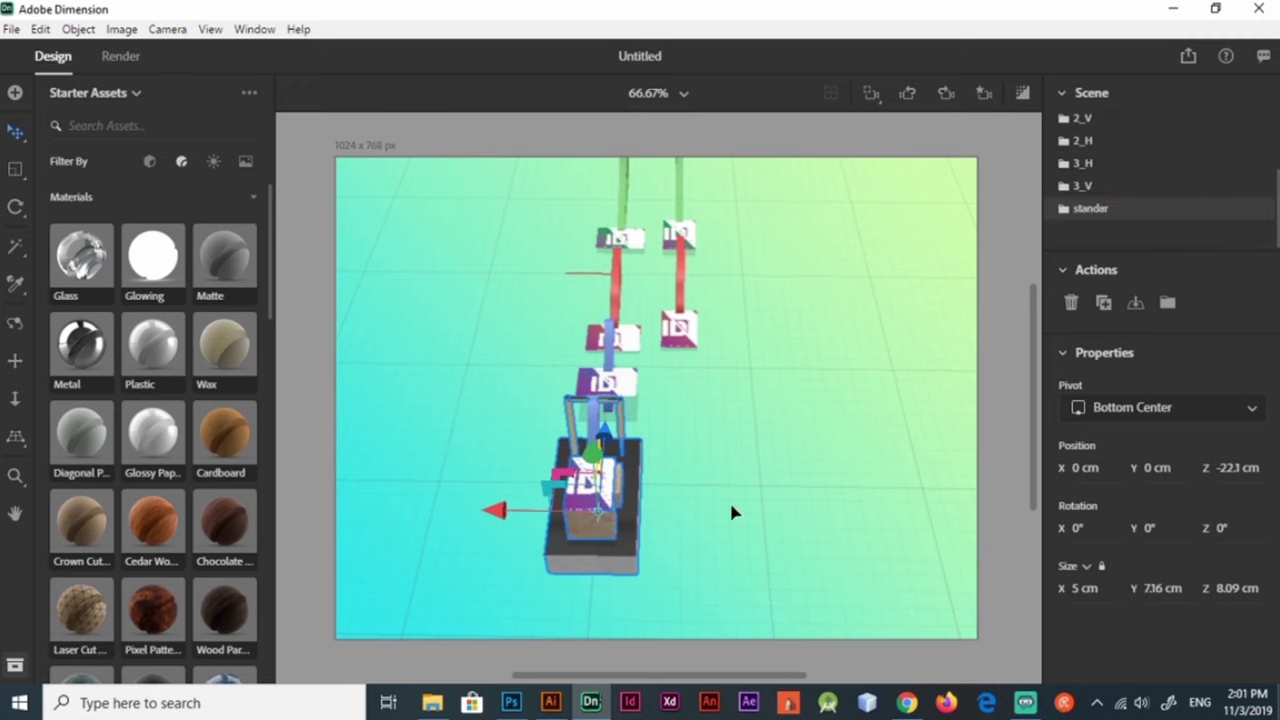
pyautogui.write('d')
pyautogui.press('Return')
pyautogui.click(1133, 300)
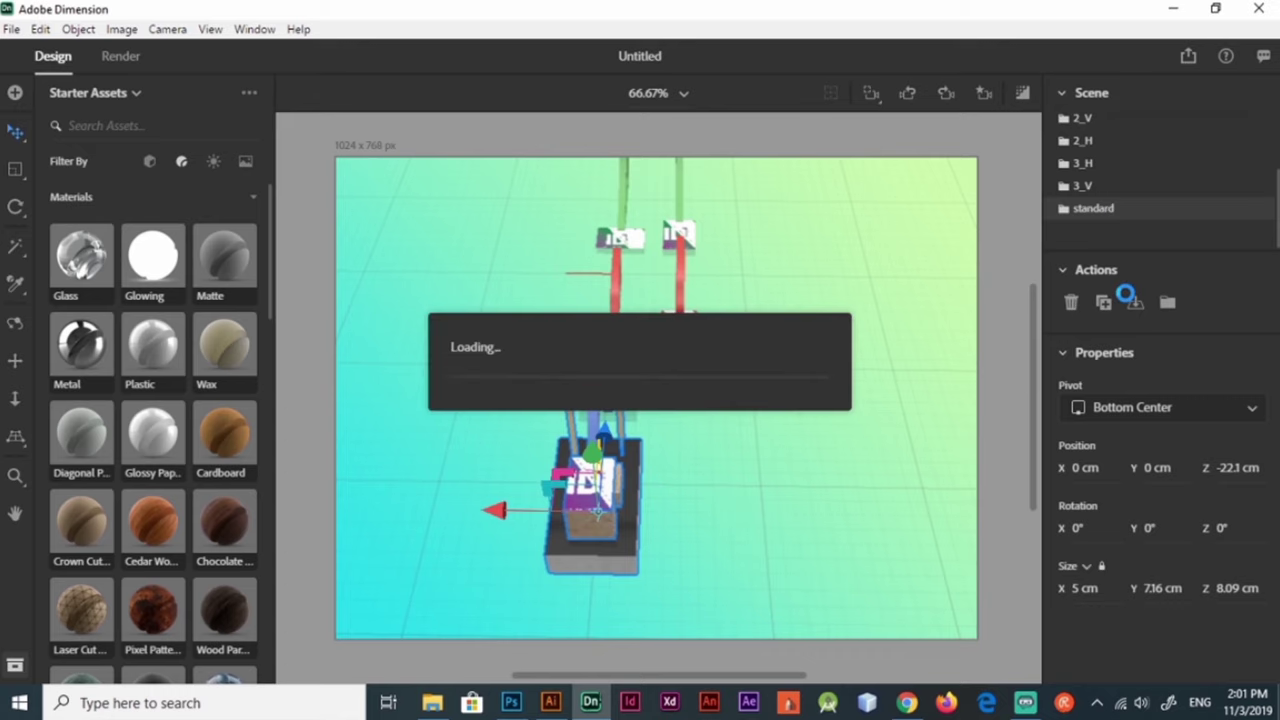
pyautogui.click(858, 395)
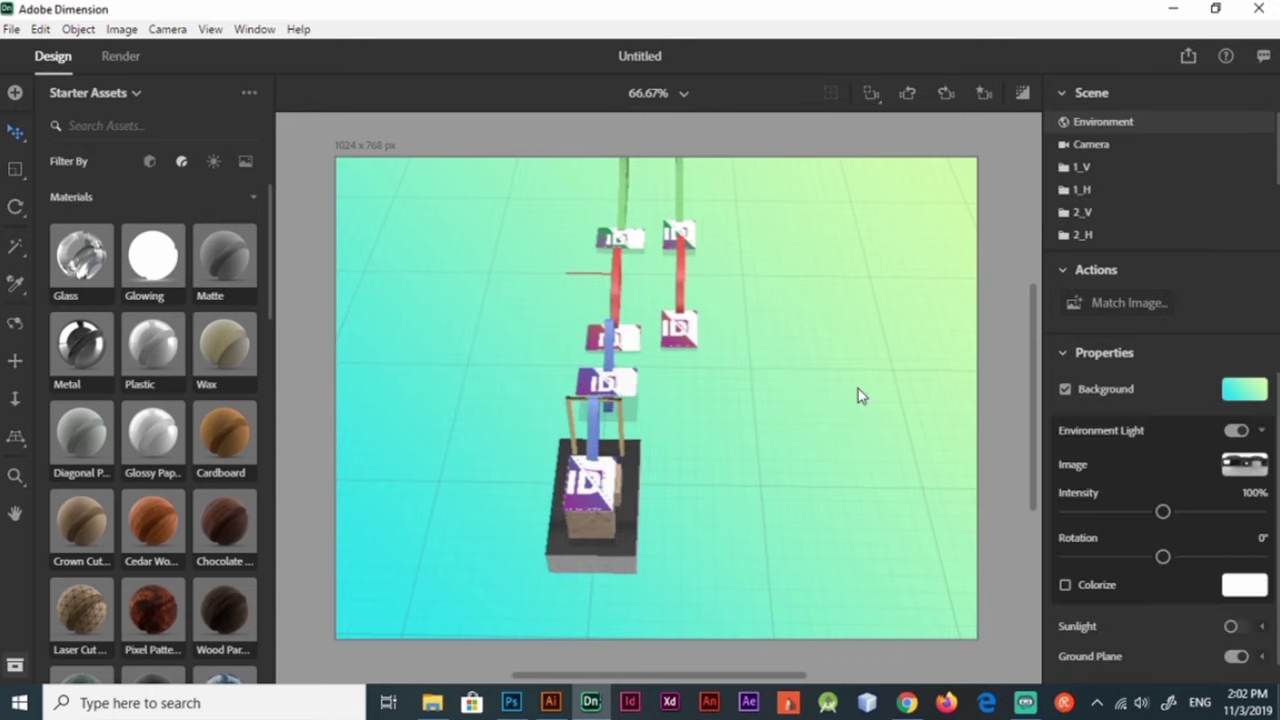
pyautogui.hotkey('ctrl', 's')
# Step: Save the scene as idCard and place a duplicate stand beside the original
pyautogui.write('idCard')
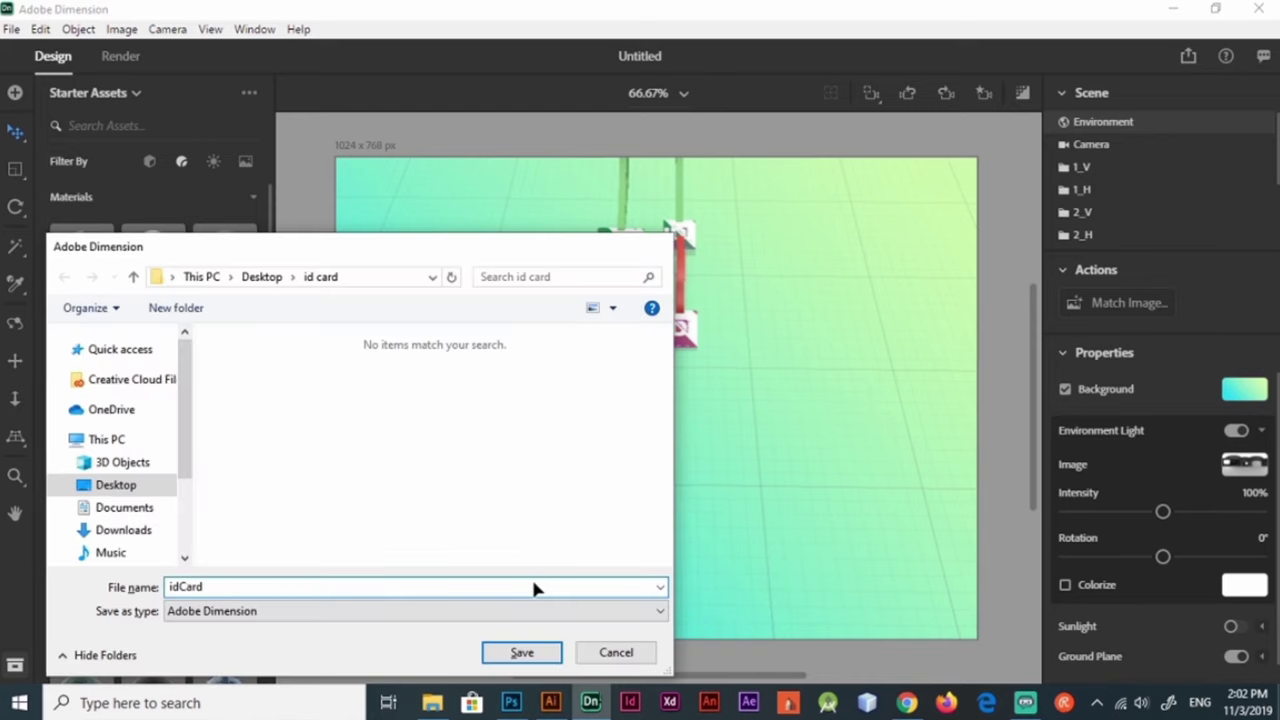
pyautogui.press('Return')
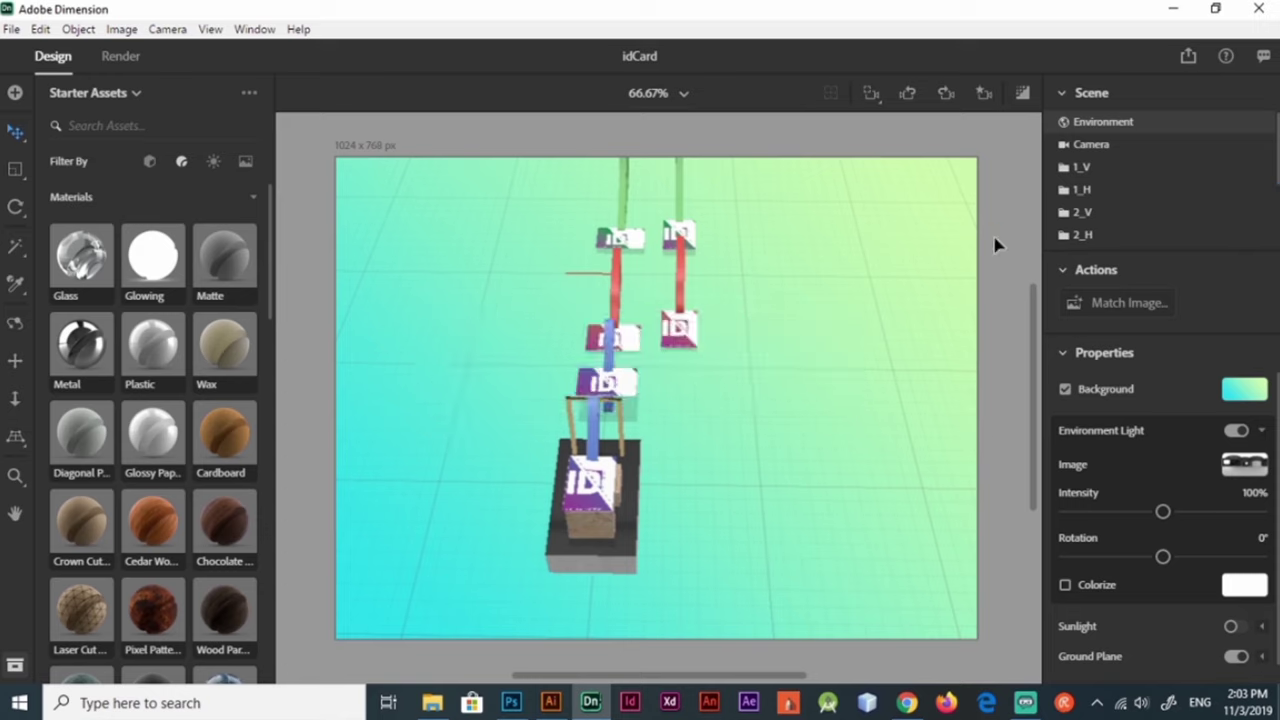
pyautogui.hotkey('ctrl', 'v')
pyautogui.moveTo(575, 510); pyautogui.dragTo(632, 538)
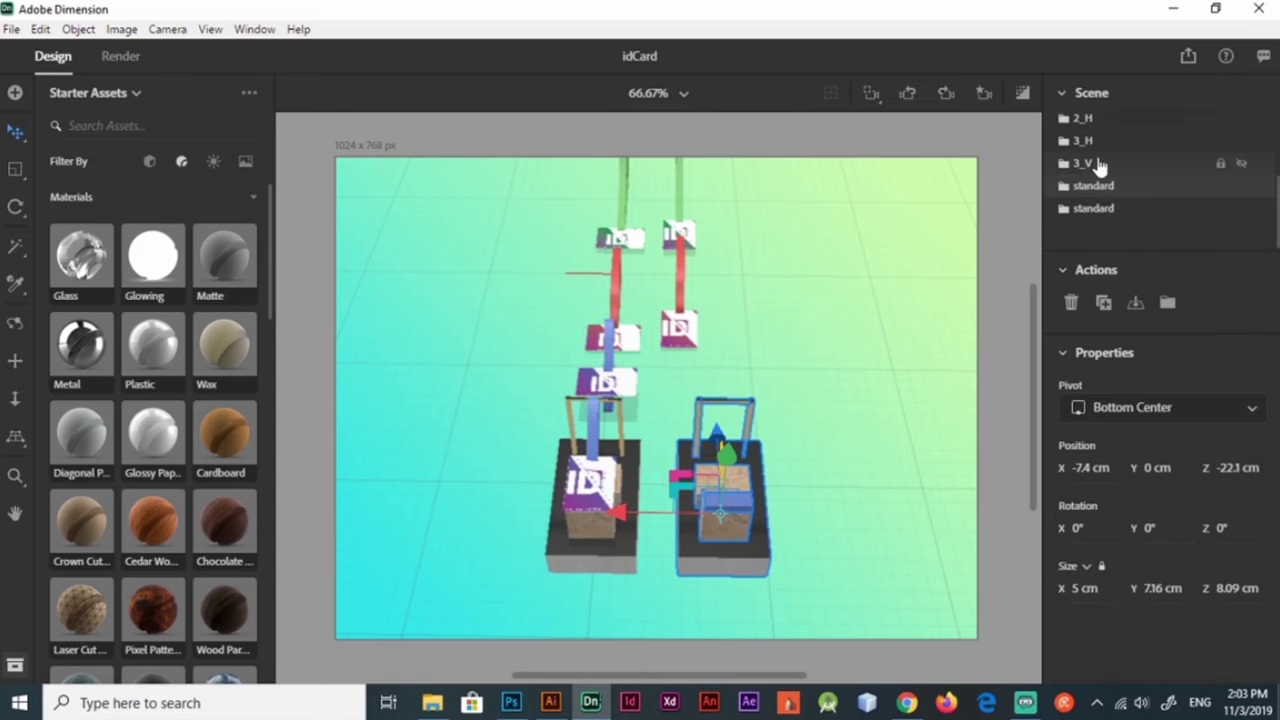
# Step: Move the 3_H card group up onto the right-hand stand
pyautogui.moveTo(1085, 168); pyautogui.dragTo(1078, 165)
pyautogui.moveTo(512, 392); pyautogui.dragTo(735, 470)
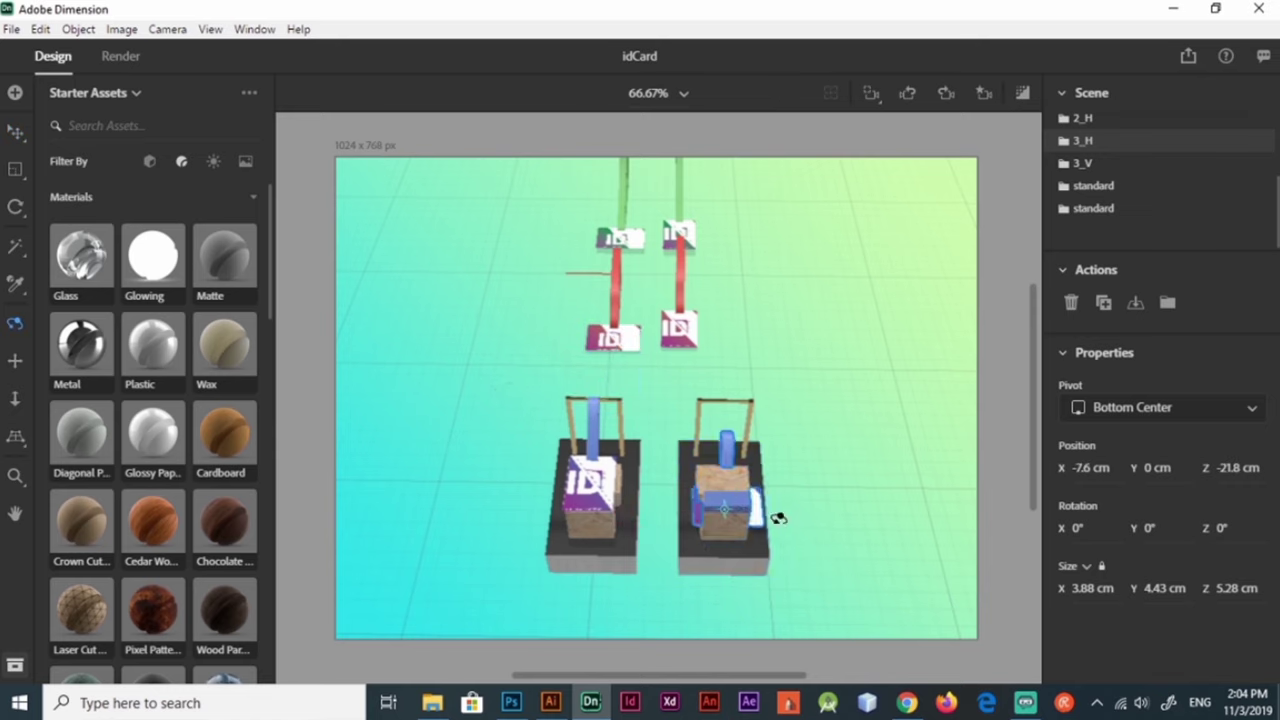
pyautogui.moveTo(566, 500); pyautogui.dragTo(566, 452)
pyautogui.moveTo(566, 452)
pyautogui.mouseDown(button='middle')
pyautogui.moveTo(541, 517)
pyautogui.moveTo(680, 606)
pyautogui.moveTo(811, 623)
pyautogui.mouseUp(button='middle')
pyautogui.click(1104, 150)
pyautogui.click(1104, 163)
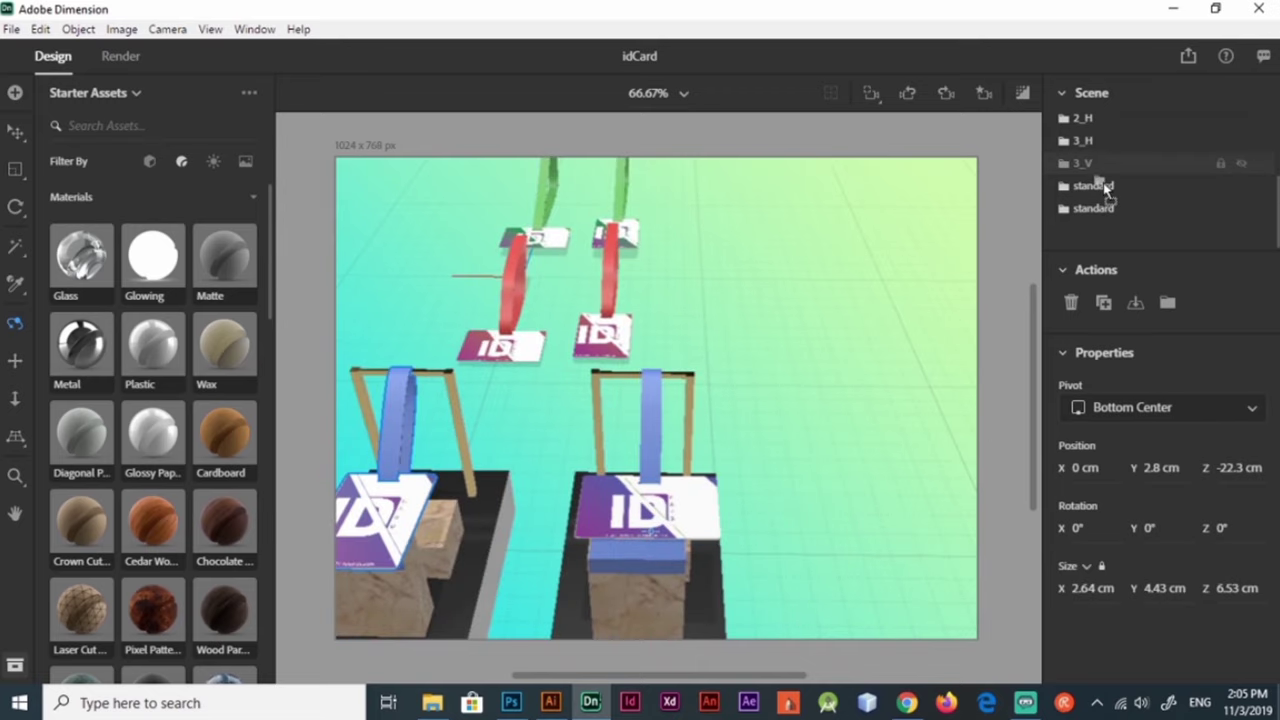
pyautogui.moveTo(1000, 400)
pyautogui.mouseDown(button='middle')
pyautogui.moveTo(894, 443)
pyautogui.moveTo(817, 340)
pyautogui.moveTo(611, 443)
pyautogui.moveTo(604, 432)
pyautogui.mouseUp(button='middle')
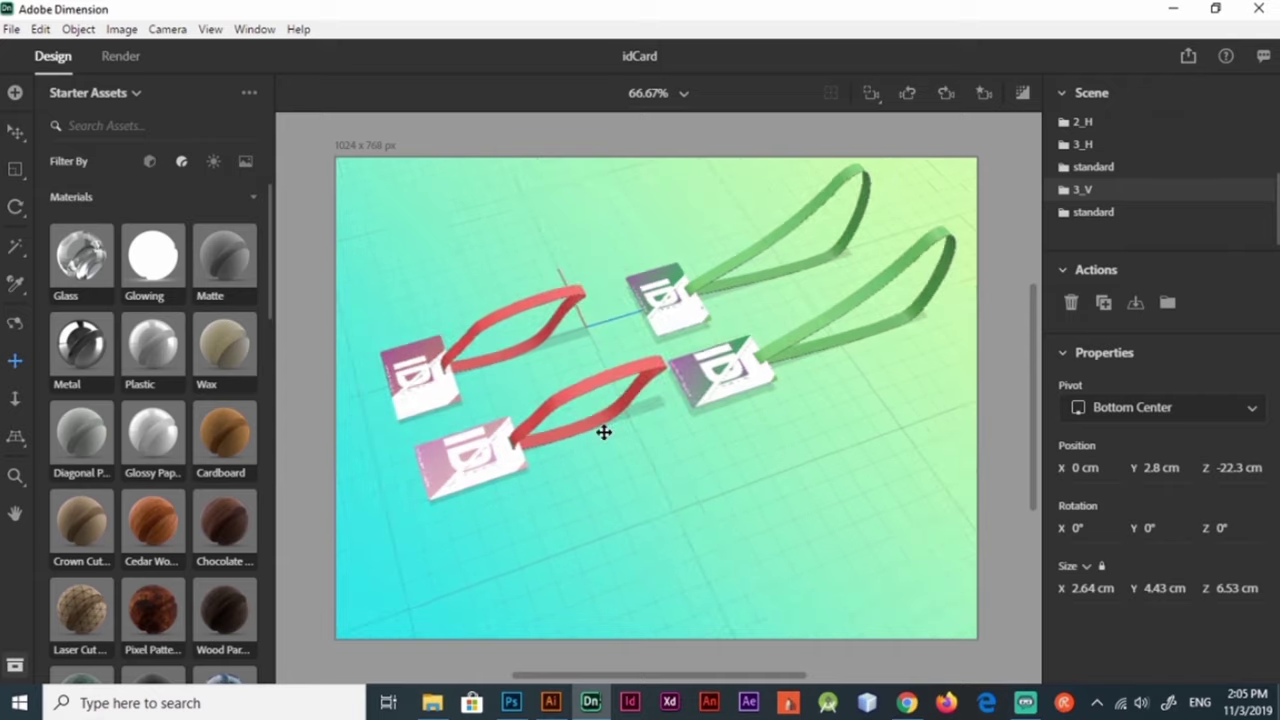
# Step: Place another copy of the standard stand beside the lanyards
pyautogui.click(1110, 168)
pyautogui.scroll(-3, 771, 483)
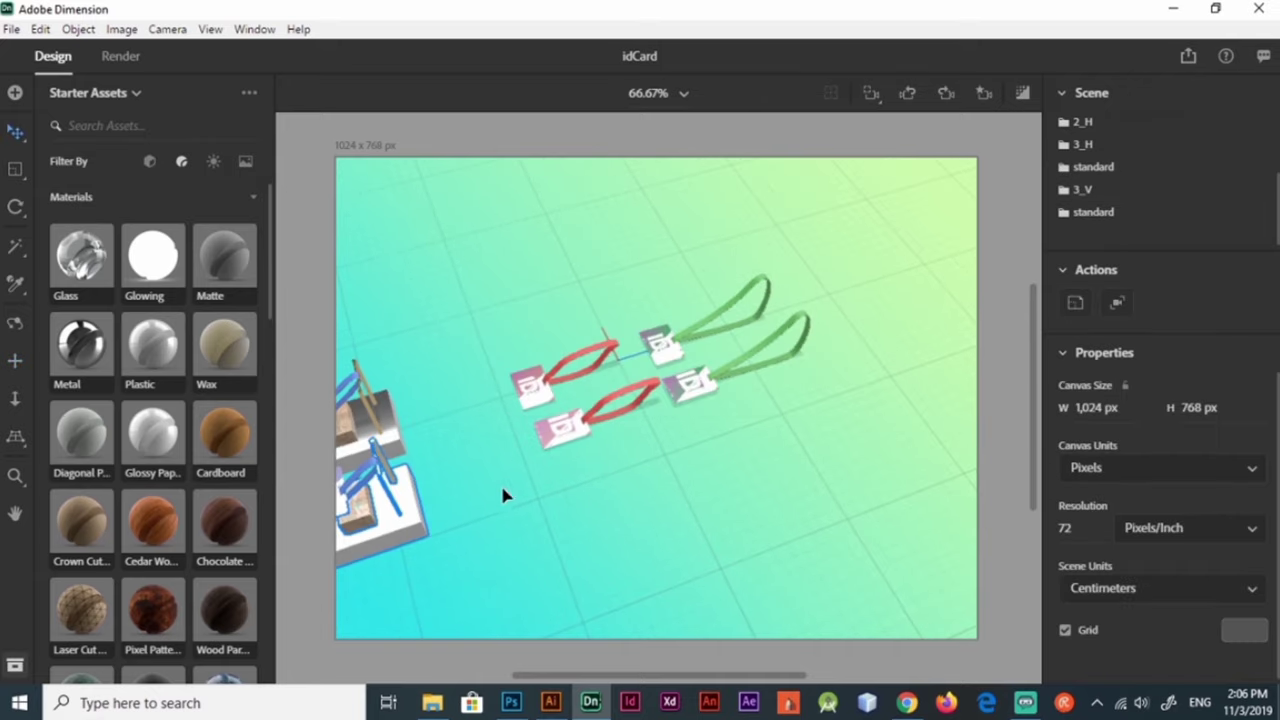
pyautogui.moveTo(555, 550)
pyautogui.keyDown('alt'); pyautogui.mouseDown()
pyautogui.moveTo(766, 434)
pyautogui.moveTo(725, 380)
pyautogui.mouseUp(); pyautogui.keyUp('alt')
pyautogui.scroll(5, 725, 380)
pyautogui.moveTo(766, 334); pyautogui.dragTo(920, 386)
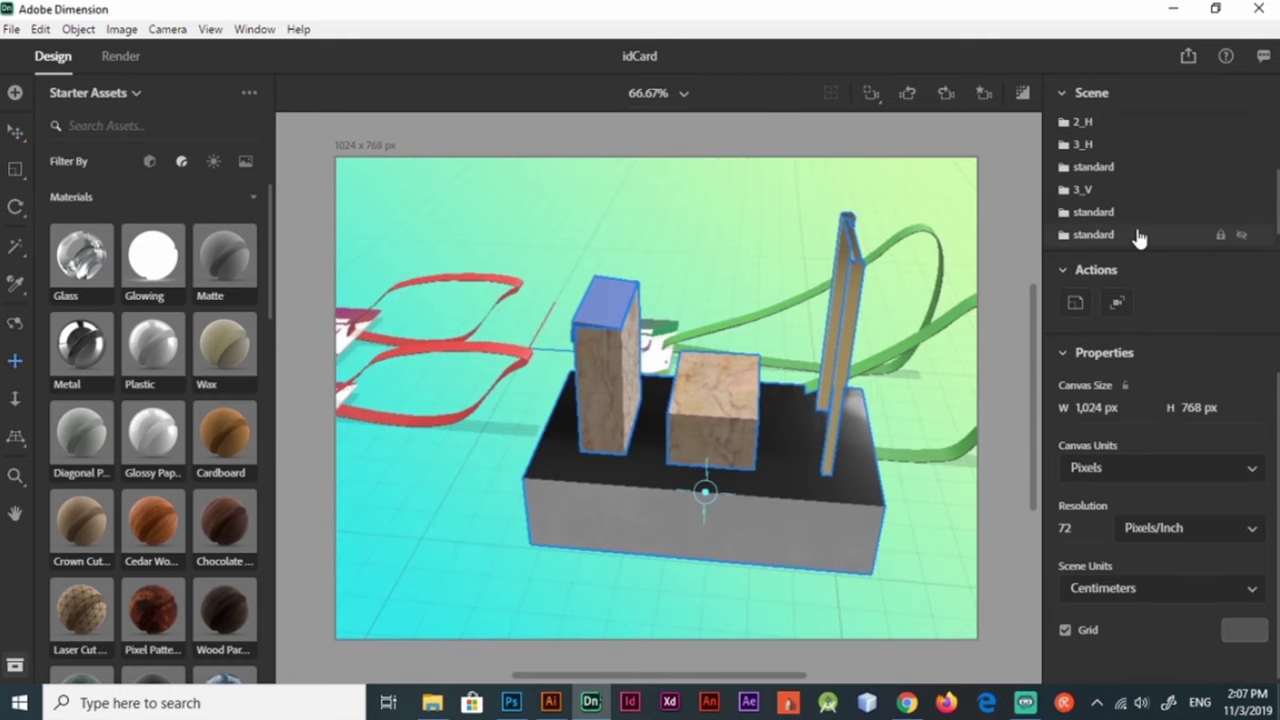
# Step: Raise and rotate the green 1_V lanyard so it hangs over the stand's pole
pyautogui.click(1100, 123)
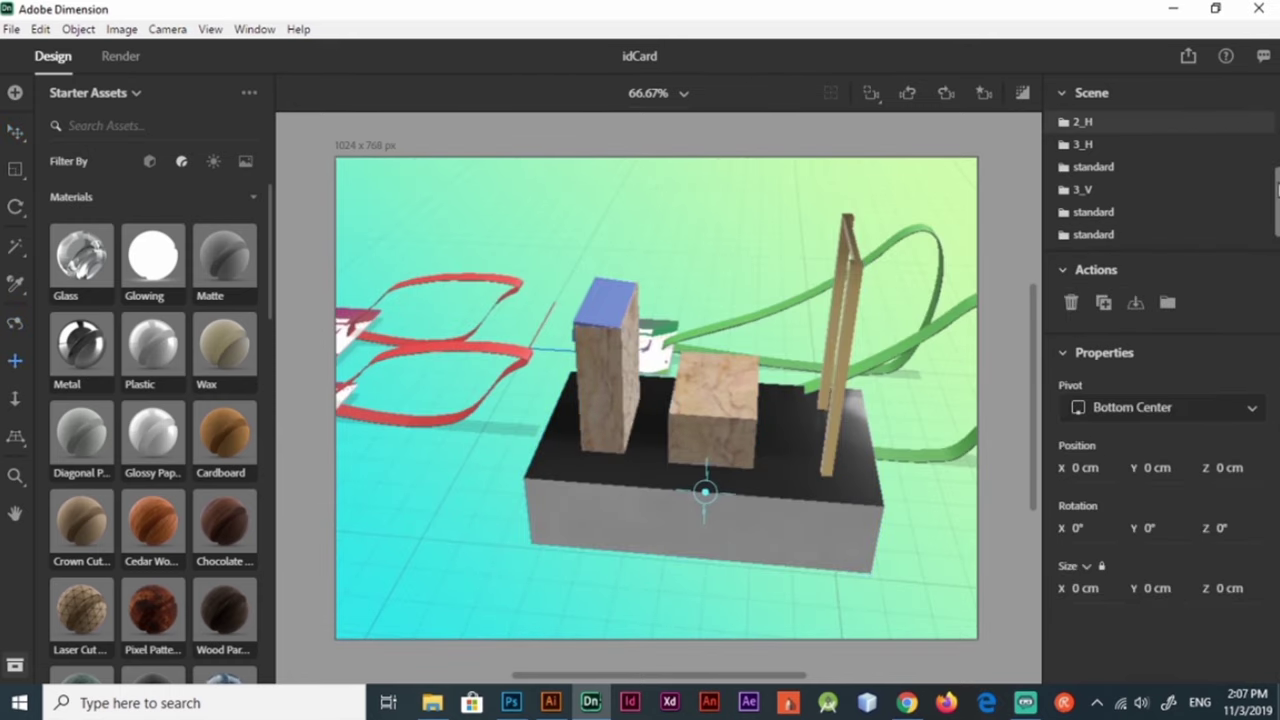
pyautogui.scroll(2, 1150, 180)
pyautogui.click(1158, 137)
pyautogui.scroll(2, 1143, 120)
pyautogui.moveTo(946, 354)
pyautogui.mouseDown()
pyautogui.moveTo(777, 263)
pyautogui.moveTo(895, 431)
pyautogui.moveTo(794, 286)
pyautogui.moveTo(745, 280)
pyautogui.mouseUp()
pyautogui.press('1')
pyautogui.press('v')
pyautogui.moveTo(830, 250); pyautogui.dragTo(840, 213)
pyautogui.moveTo(840, 213); pyautogui.dragTo(791, 366, button='middle')
pyautogui.moveTo(791, 366)
pyautogui.mouseDown()
pyautogui.moveTo(837, 309)
pyautogui.moveTo(770, 375)
pyautogui.mouseUp()
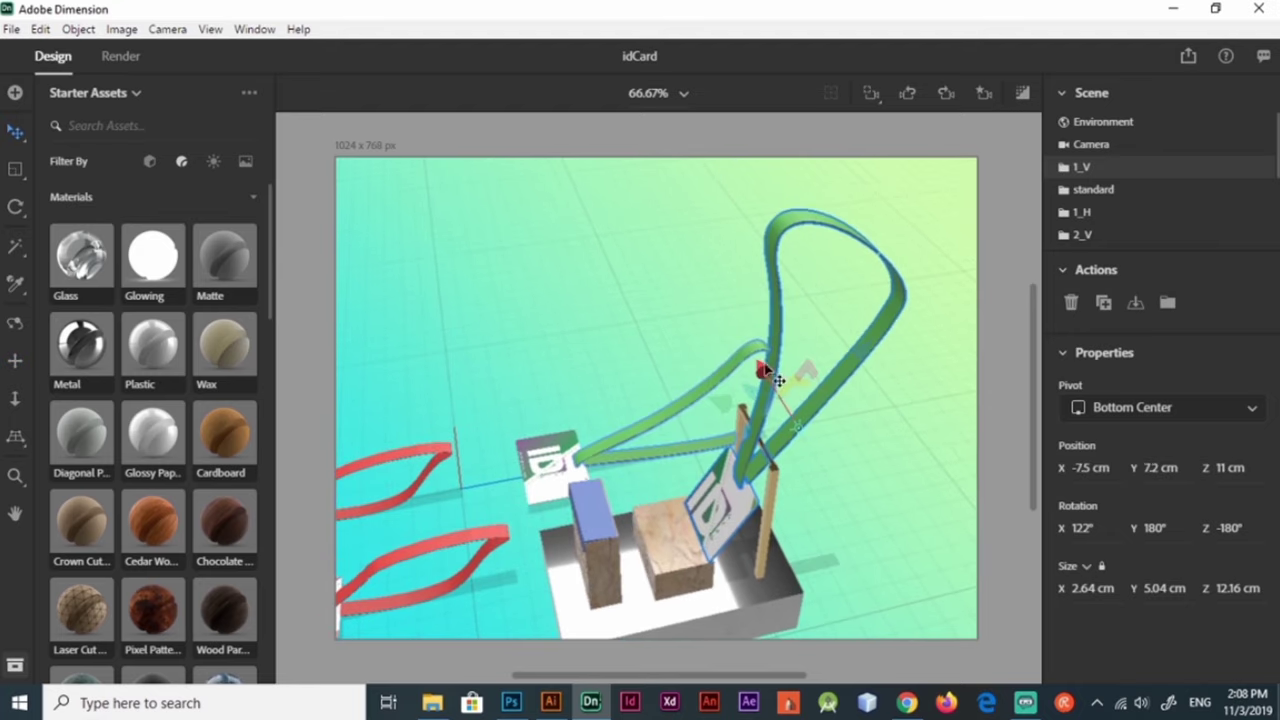
# Step: Select the stand's vertical pole and view it from another side
pyautogui.click(766, 451)
pyautogui.press('1')
pyautogui.moveTo(777, 371)
pyautogui.mouseDown()
pyautogui.moveTo(874, 484)
pyautogui.moveTo(860, 366)
pyautogui.moveTo(934, 417)
pyautogui.mouseUp()
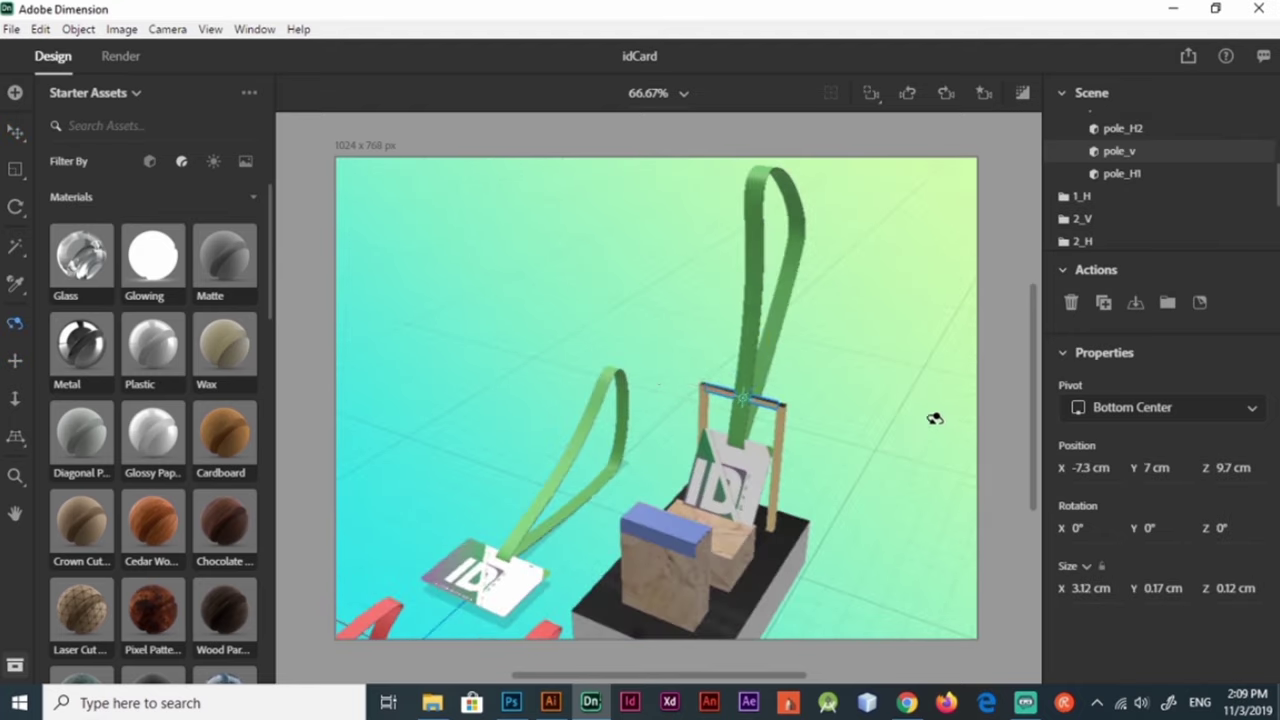
# Step: Reposition the top pole piece, lowering it to 13 cm height
pyautogui.moveTo(748, 420)
pyautogui.mouseDown()
pyautogui.moveTo(752, 77)
pyautogui.moveTo(647, 211)
pyautogui.moveTo(620, 224)
pyautogui.mouseUp()
pyautogui.press('v')
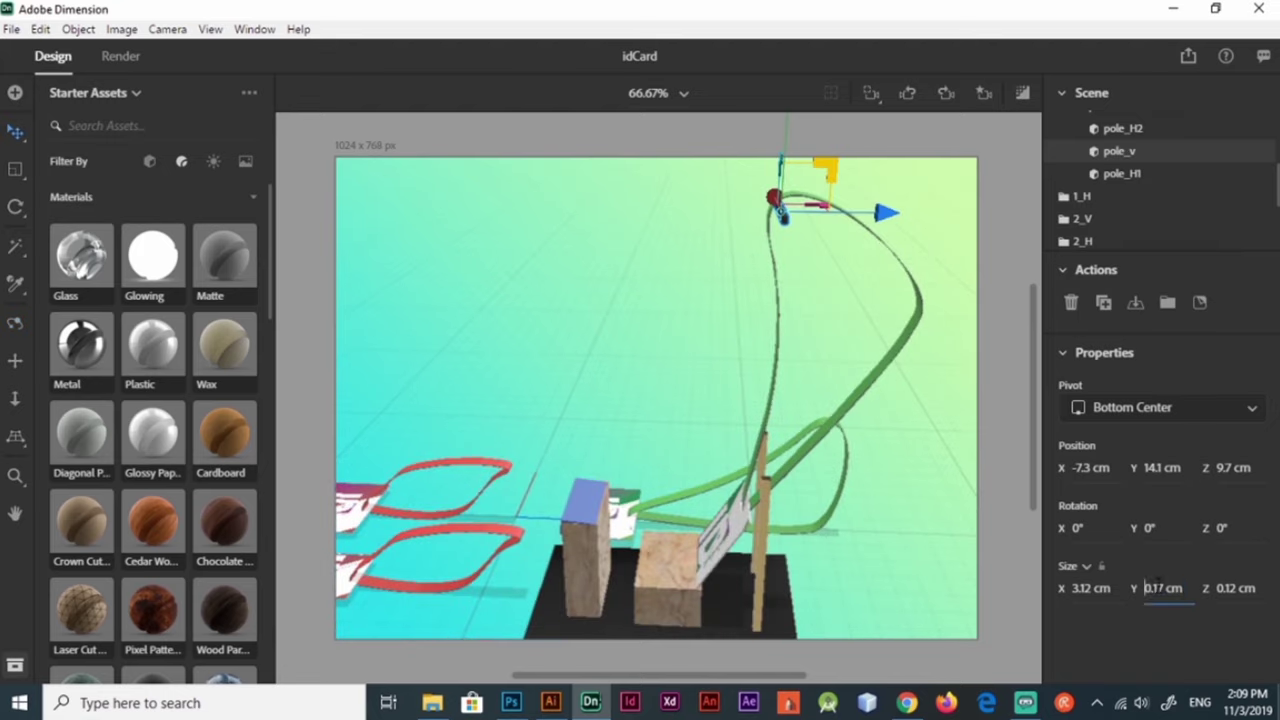
pyautogui.click(1230, 597)
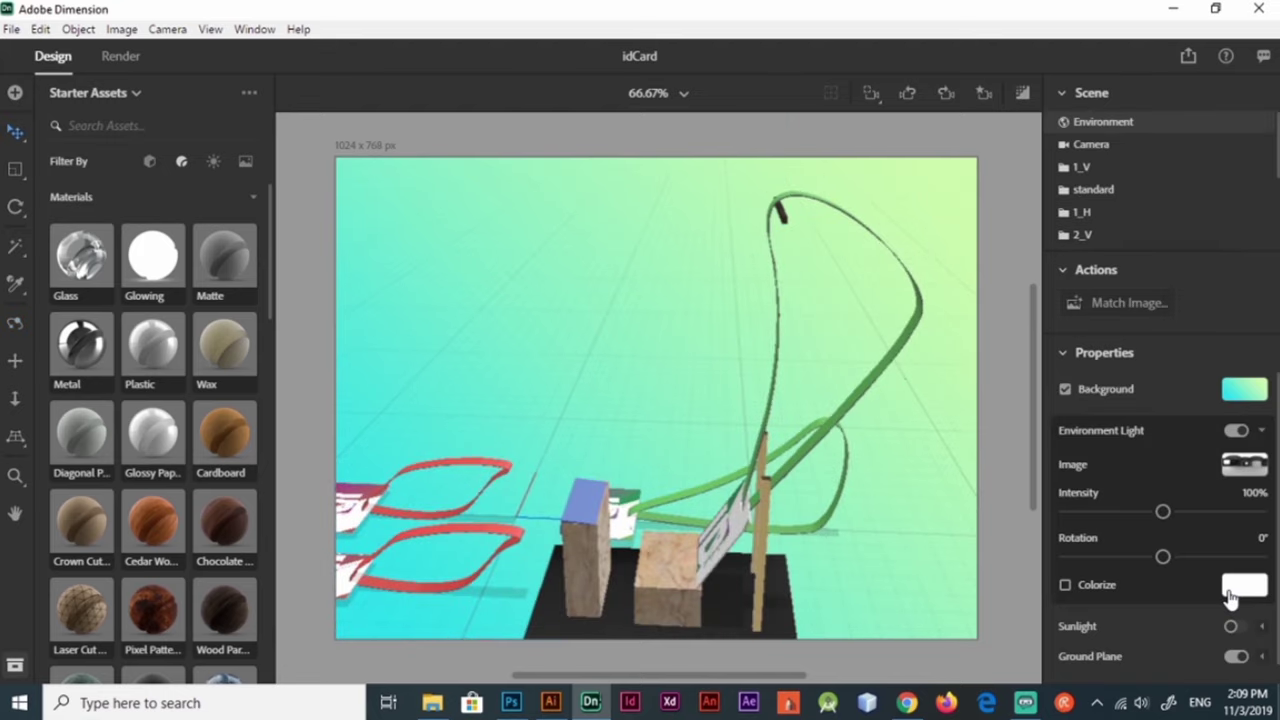
pyautogui.moveTo(850, 330)
pyautogui.mouseDown()
pyautogui.moveTo(922, 231)
pyautogui.moveTo(906, 253)
pyautogui.mouseUp()
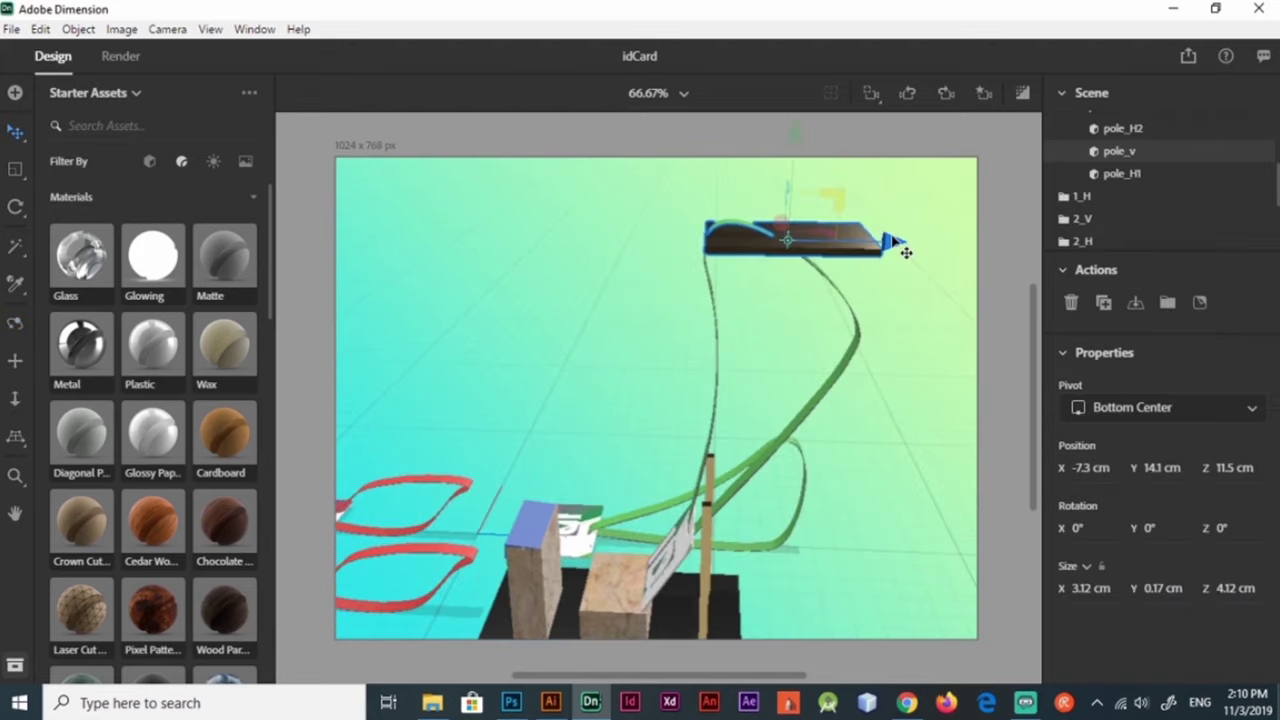
pyautogui.moveTo(833, 200); pyautogui.dragTo(909, 209)
pyautogui.moveTo(849, 143); pyautogui.dragTo(848, 180)
pyautogui.press('1')
pyautogui.moveTo(818, 256); pyautogui.dragTo(777, 234)
# Step: Add a Rounded Cylinder model and place it inside the pole group
pyautogui.click(150, 160)
pyautogui.moveTo(285, 298); pyautogui.dragTo(305, 483)
pyautogui.scroll(-2, 230, 485)
pyautogui.click(152, 477)
pyautogui.moveTo(1112, 208)
pyautogui.mouseDown()
pyautogui.moveTo(1130, 145)
pyautogui.moveTo(1100, 243)
pyautogui.mouseUp()
# Step: Copy the vertical pole's 3.12 cm size onto the Rounded Cylinder
pyautogui.click(1138, 200)
pyautogui.doubleClick(1090, 588)
pyautogui.hotkey('ctrl', 'c')
pyautogui.click(1144, 173)
pyautogui.doubleClick(1090, 588)
pyautogui.hotkey('ctrl', 'v')
pyautogui.press('Return')
# Step: Size the cylinder to Y 5.5, Z 0.25 and X 3.12 cm, matching pole_H2 and pole_v
pyautogui.click(1122, 151)
pyautogui.click(1144, 173)
pyautogui.doubleClick(1162, 588)
pyautogui.write('5.5')
pyautogui.doubleClick(1236, 588)
pyautogui.write('0.25')
pyautogui.click(1122, 151)
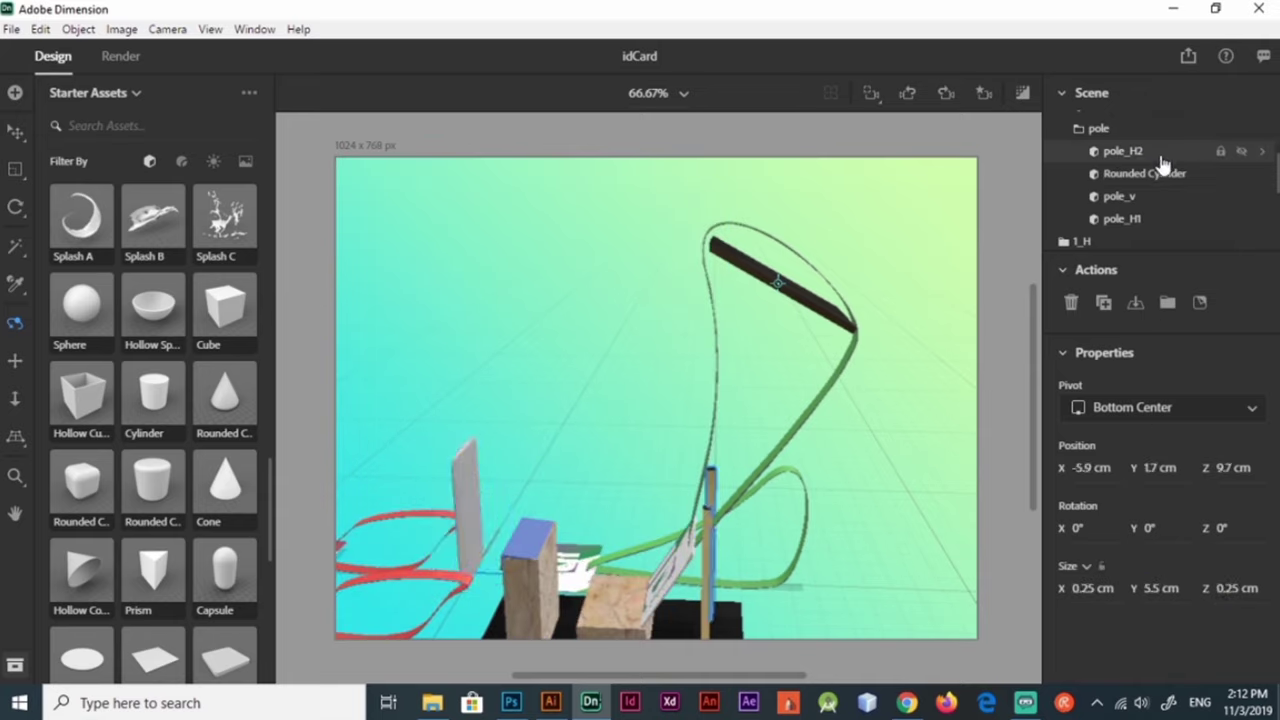
pyautogui.click(1144, 173)
pyautogui.doubleClick(1080, 588)
pyautogui.write('5')
pyautogui.click(1133, 198)
pyautogui.click(1144, 173)
pyautogui.doubleClick(1082, 588)
pyautogui.hotkey('ctrl', 'v')
# Step: Set the cylinder's Y position to 13 cm and move it to the pole along X
pyautogui.click(1145, 174)
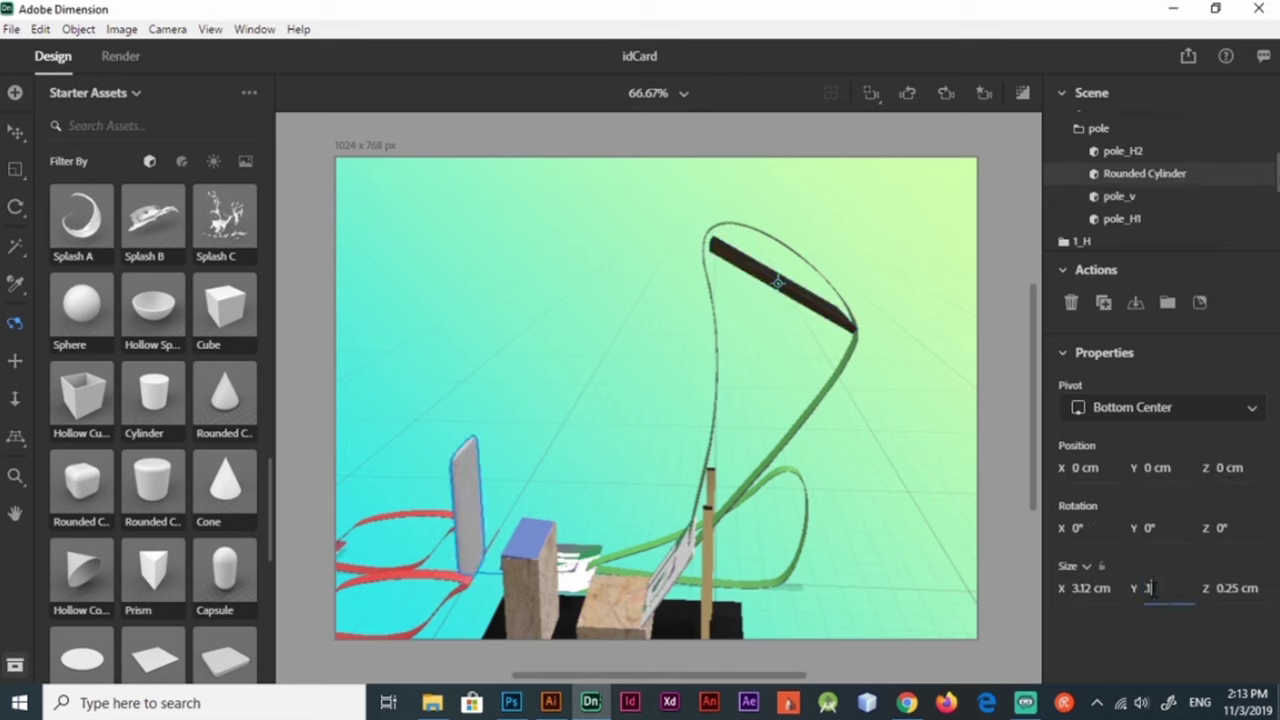
pyautogui.click(1075, 467)
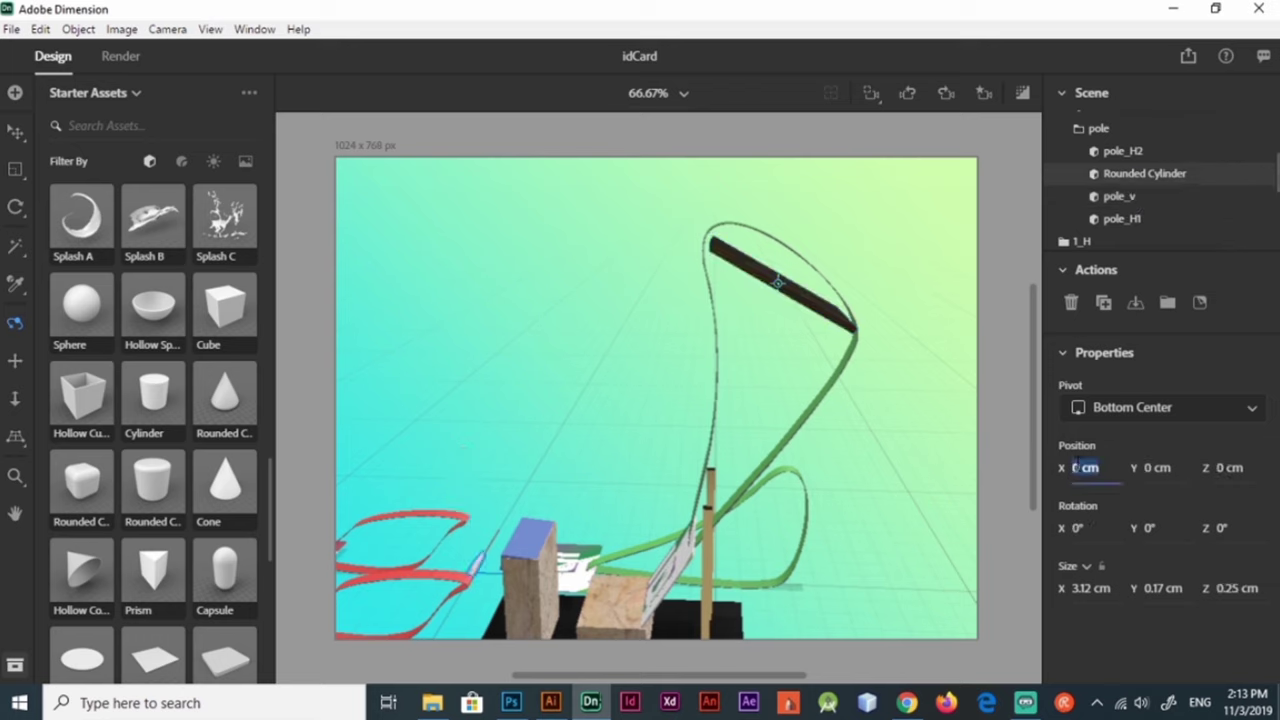
pyautogui.click(1150, 467)
pyautogui.write('13')
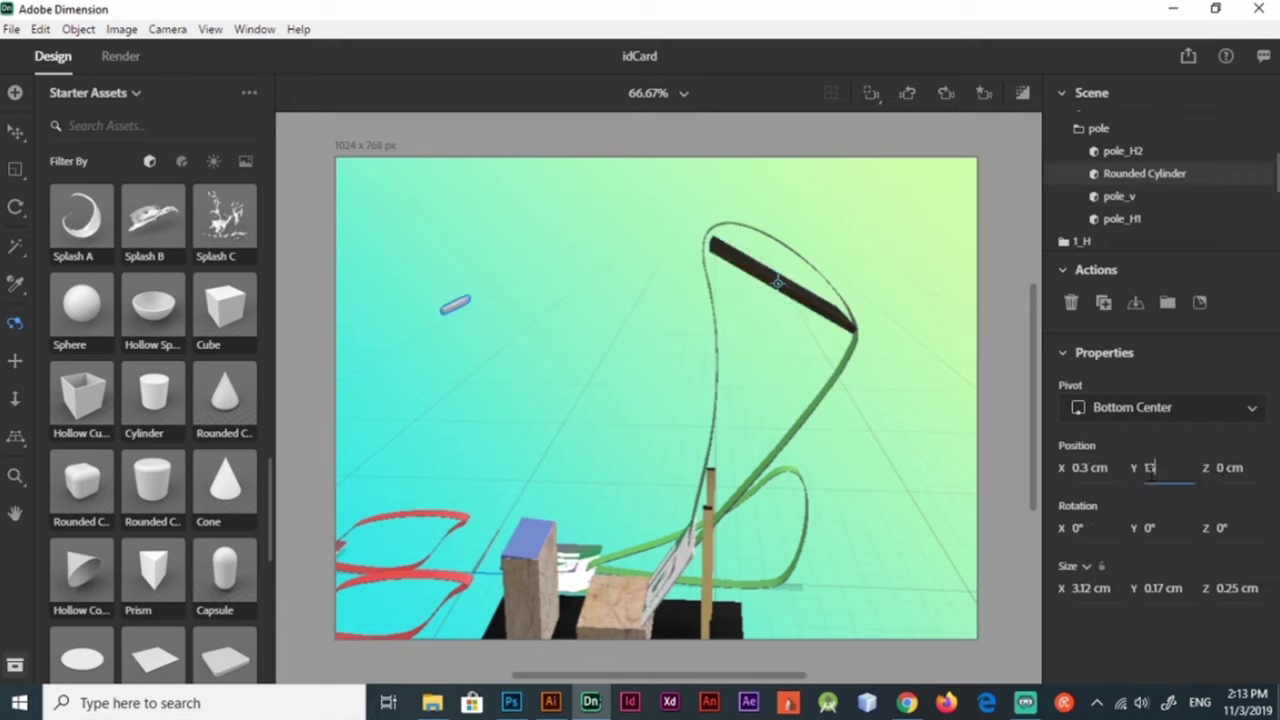
pyautogui.press('v')
pyautogui.moveTo(781, 304)
pyautogui.mouseDown()
pyautogui.moveTo(757, 255)
pyautogui.moveTo(820, 385)
pyautogui.mouseUp()
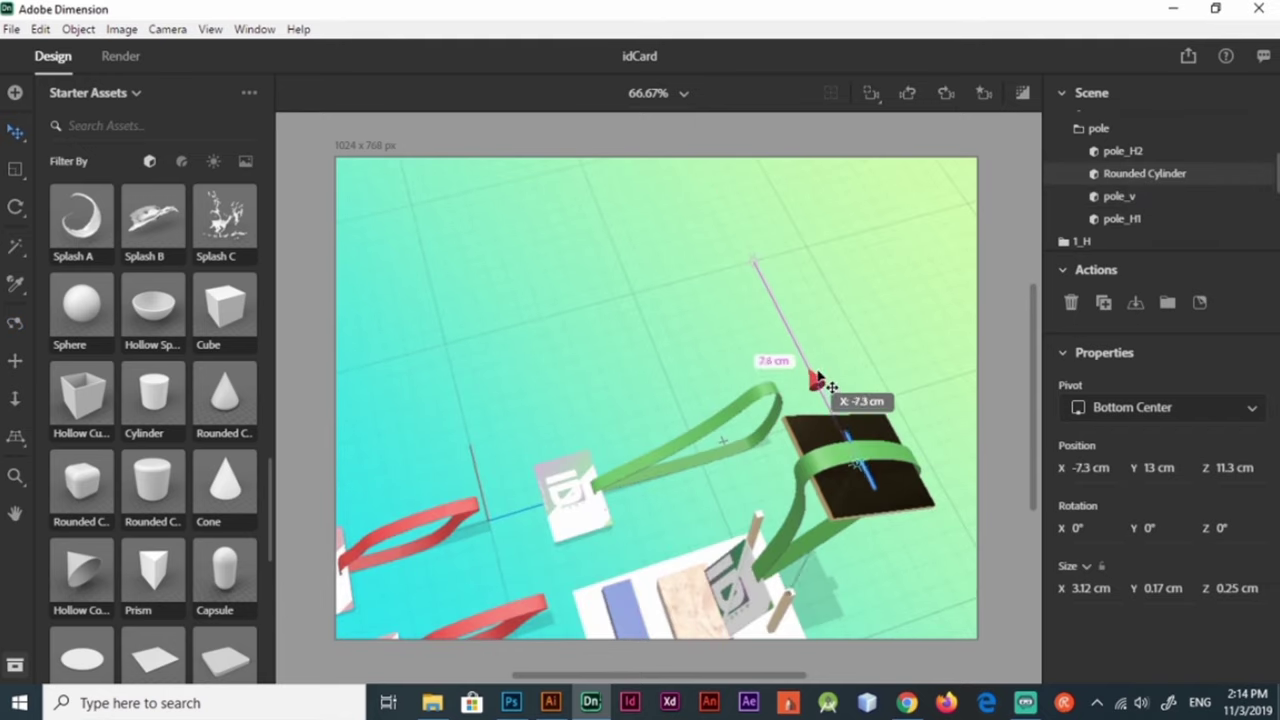
# Step: Hide pole_v and rotate the cylinder 90° on Z with a 1 cm X size
pyautogui.click(1241, 196)
pyautogui.press('v')
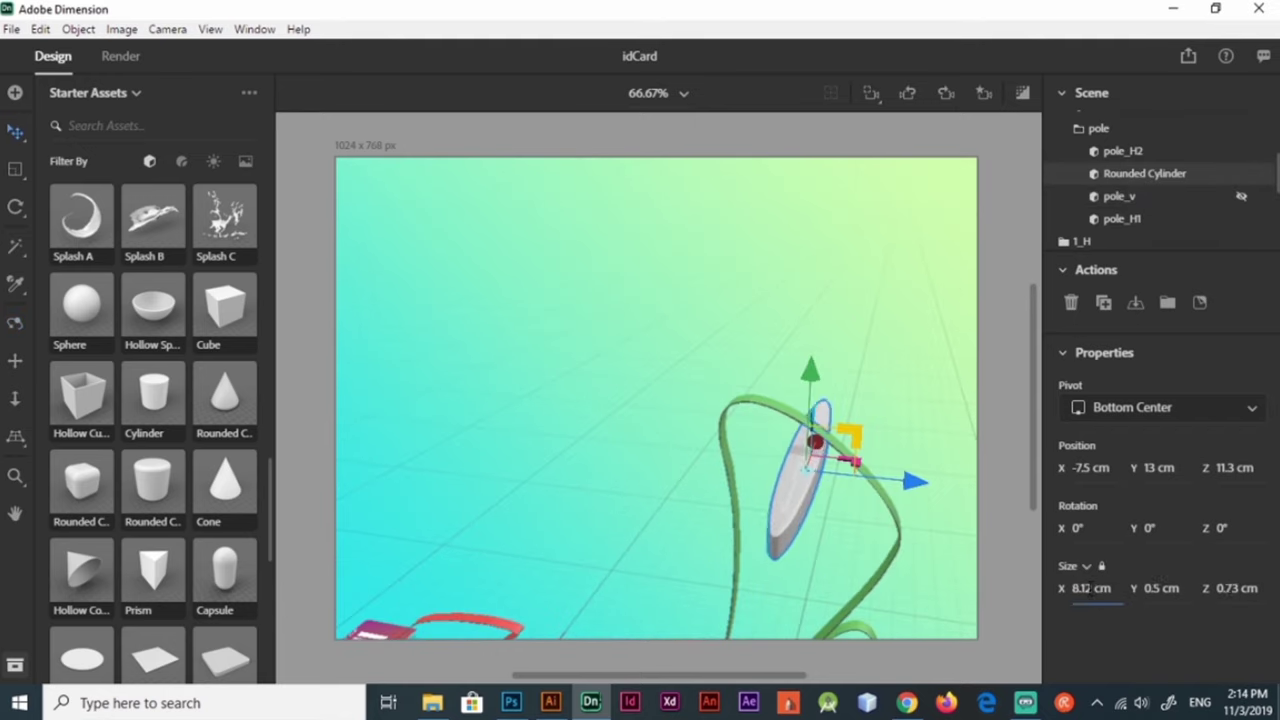
pyautogui.write('90')
pyautogui.press('Return')
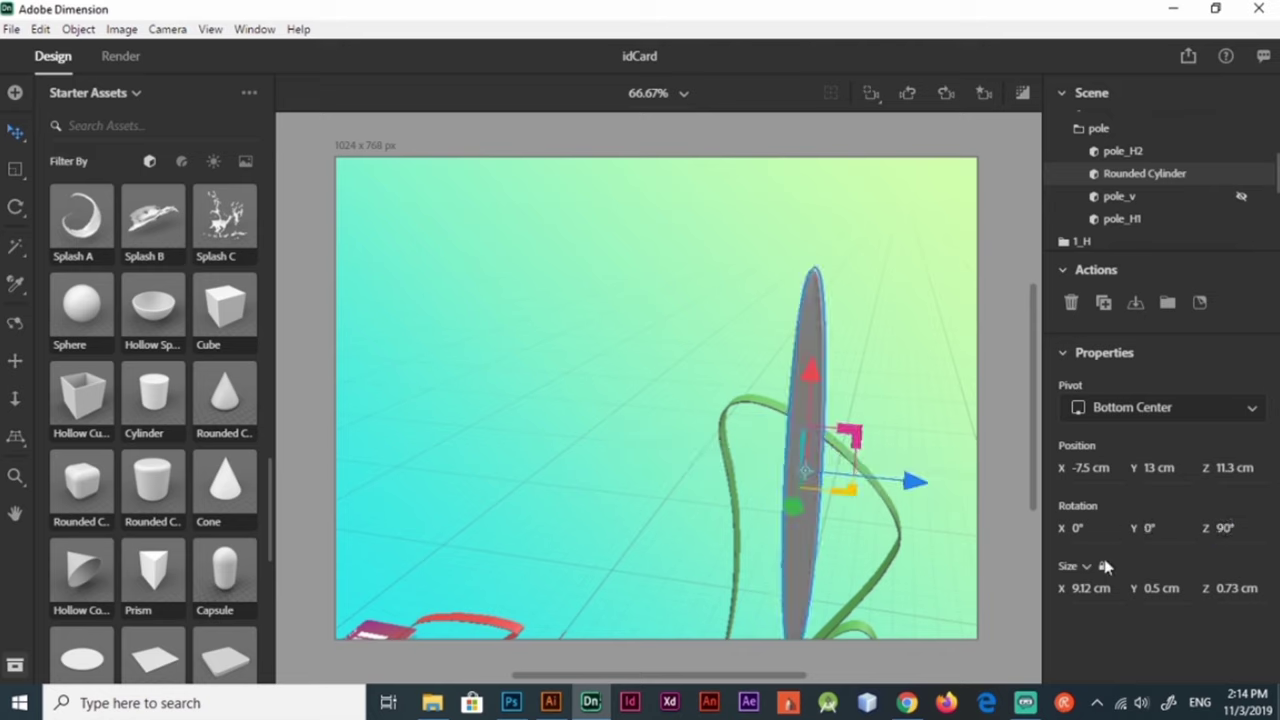
pyautogui.press('Return')
# Step: Make the cylinder a 5 cm long horizontal bar centered over the lanyard
pyautogui.press('1')
pyautogui.moveTo(886, 529)
pyautogui.mouseDown()
pyautogui.moveTo(777, 374)
pyautogui.moveTo(757, 471)
pyautogui.moveTo(755, 395)
pyautogui.mouseUp()
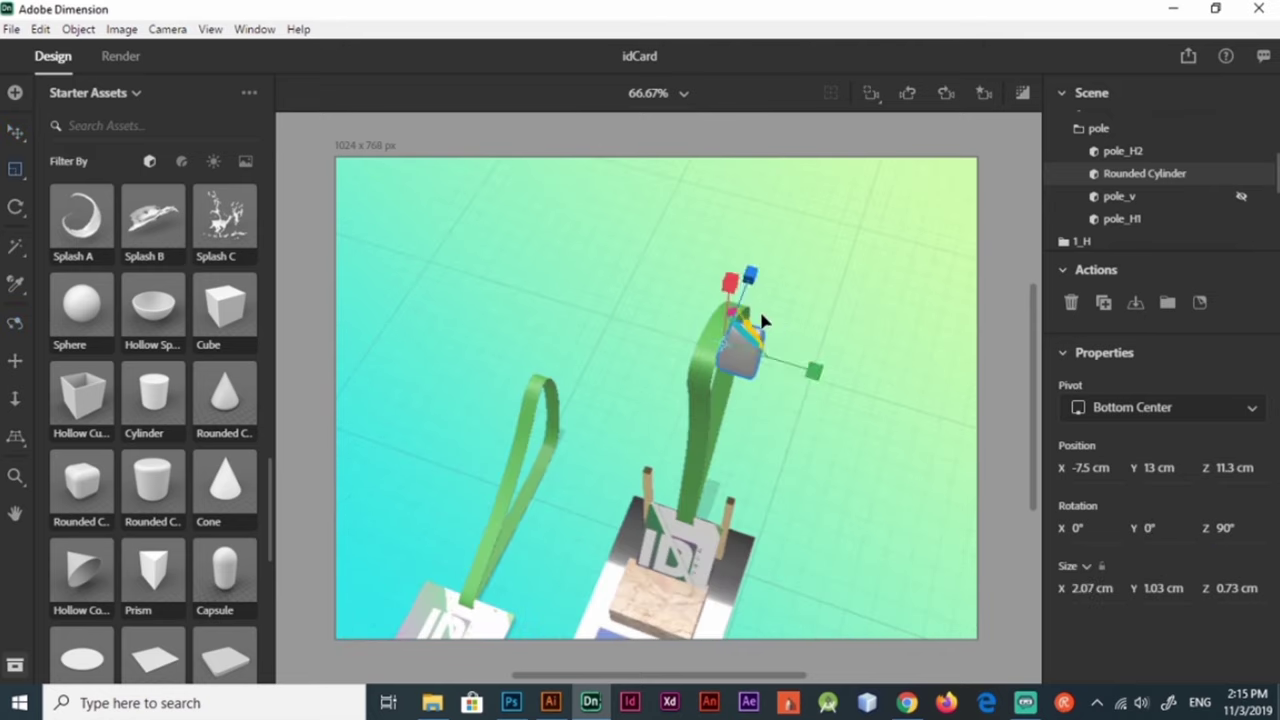
pyautogui.moveTo(762, 320); pyautogui.dragTo(875, 480)
pyautogui.press('v')
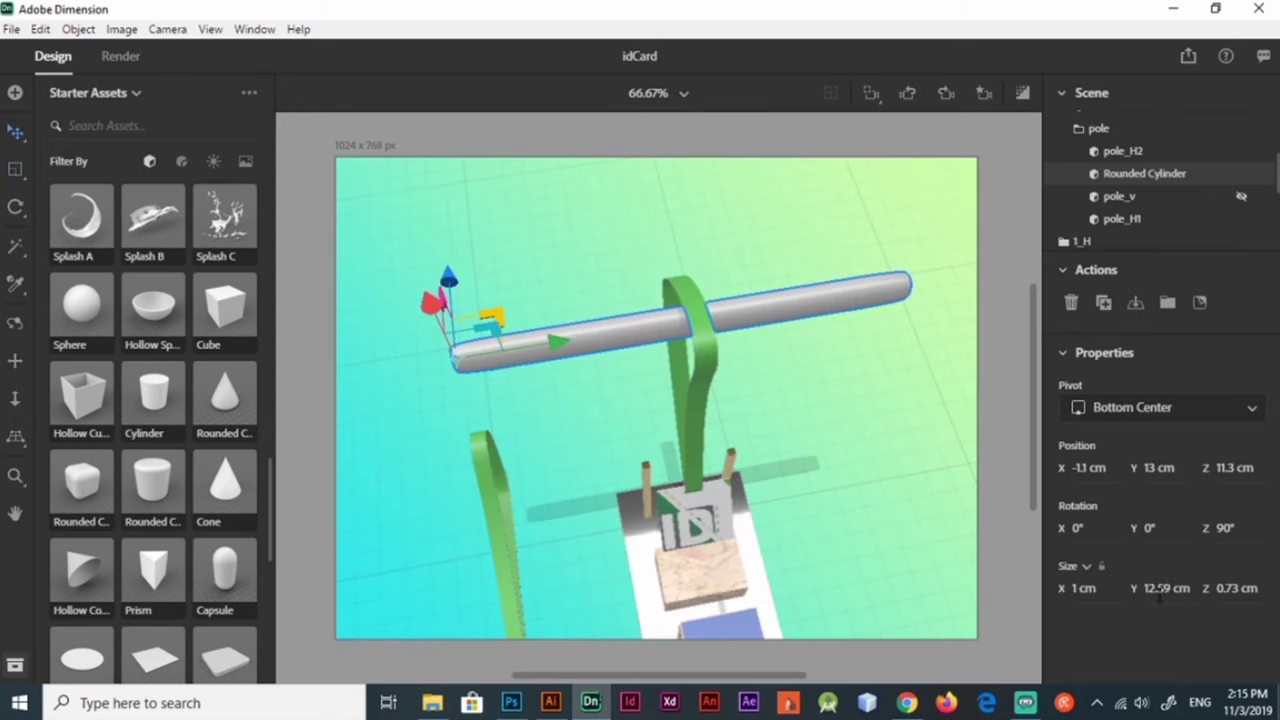
pyautogui.click(1160, 588)
pyautogui.write('5')
pyautogui.press('Return')
pyautogui.moveTo(565, 340); pyautogui.dragTo(690, 340)
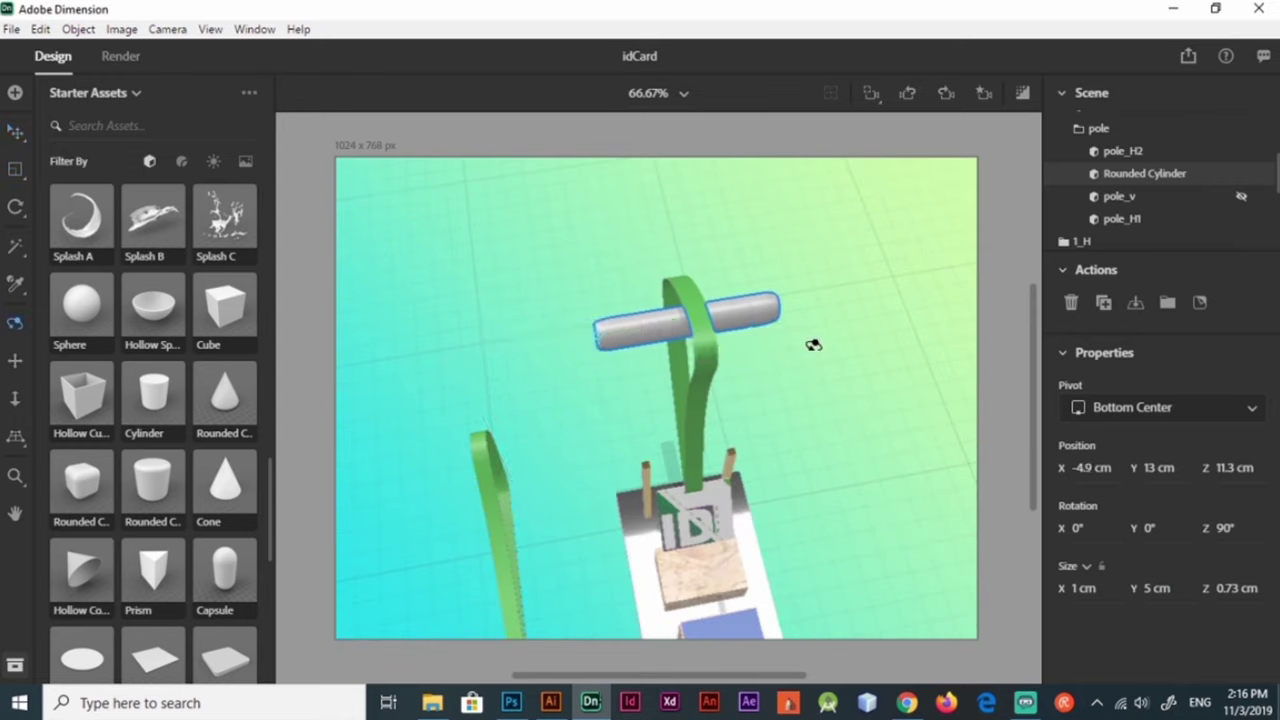
# Step: Level the crossbar on the lanyard and slide it to X -3 cm
pyautogui.press('m')
pyautogui.moveTo(813, 345)
pyautogui.mouseDown()
pyautogui.moveTo(770, 358)
pyautogui.moveTo(745, 328)
pyautogui.moveTo(752, 349)
pyautogui.moveTo(960, 423)
pyautogui.moveTo(876, 348)
pyautogui.mouseUp()
pyautogui.press('v')
pyautogui.press('1')
pyautogui.moveTo(755, 340); pyautogui.dragTo(737, 351)
pyautogui.moveTo(552, 342)
pyautogui.mouseDown()
pyautogui.moveTo(528, 371)
pyautogui.moveTo(700, 413)
pyautogui.mouseUp()
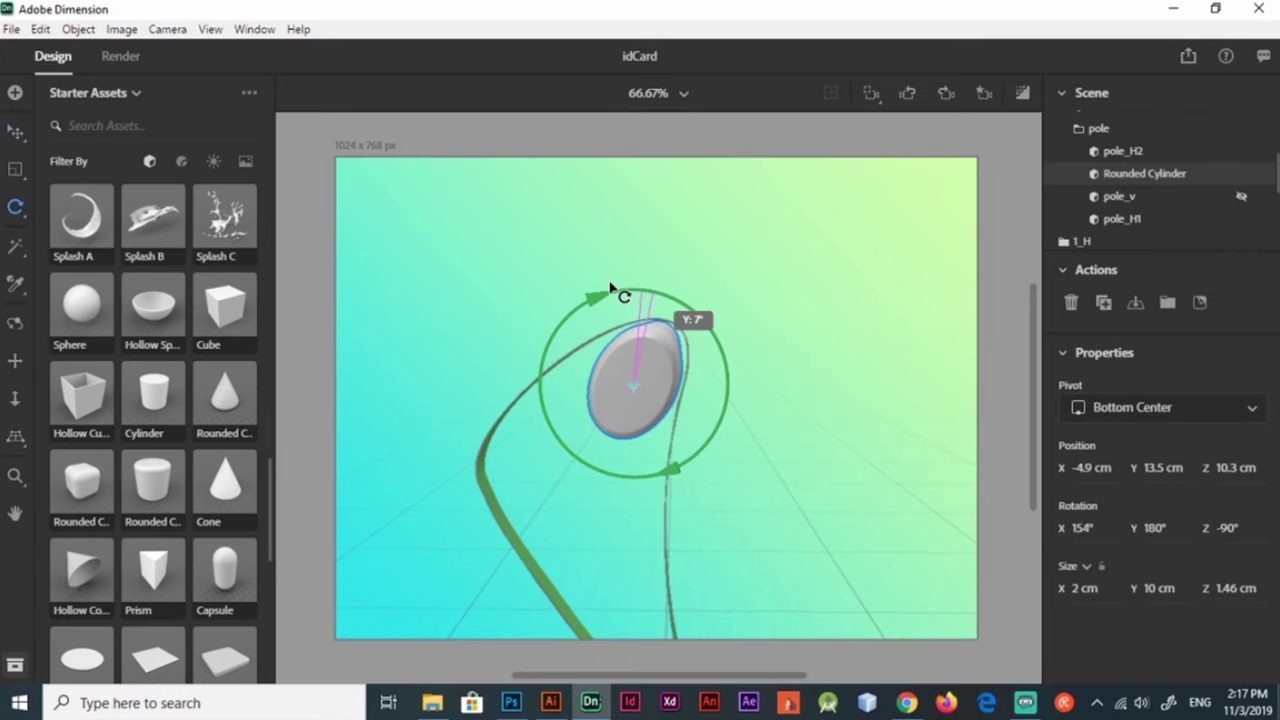
pyautogui.moveTo(775, 363)
pyautogui.mouseDown()
pyautogui.moveTo(588, 309)
pyautogui.moveTo(621, 298)
pyautogui.mouseUp()
pyautogui.moveTo(697, 312); pyautogui.dragTo(690, 300)
pyautogui.press('1')
pyautogui.moveTo(690, 300)
pyautogui.mouseDown()
pyautogui.moveTo(511, 380)
pyautogui.moveTo(674, 391)
pyautogui.moveTo(754, 534)
pyautogui.moveTo(677, 389)
pyautogui.moveTo(777, 406)
pyautogui.moveTo(863, 514)
pyautogui.moveTo(860, 439)
pyautogui.mouseUp()
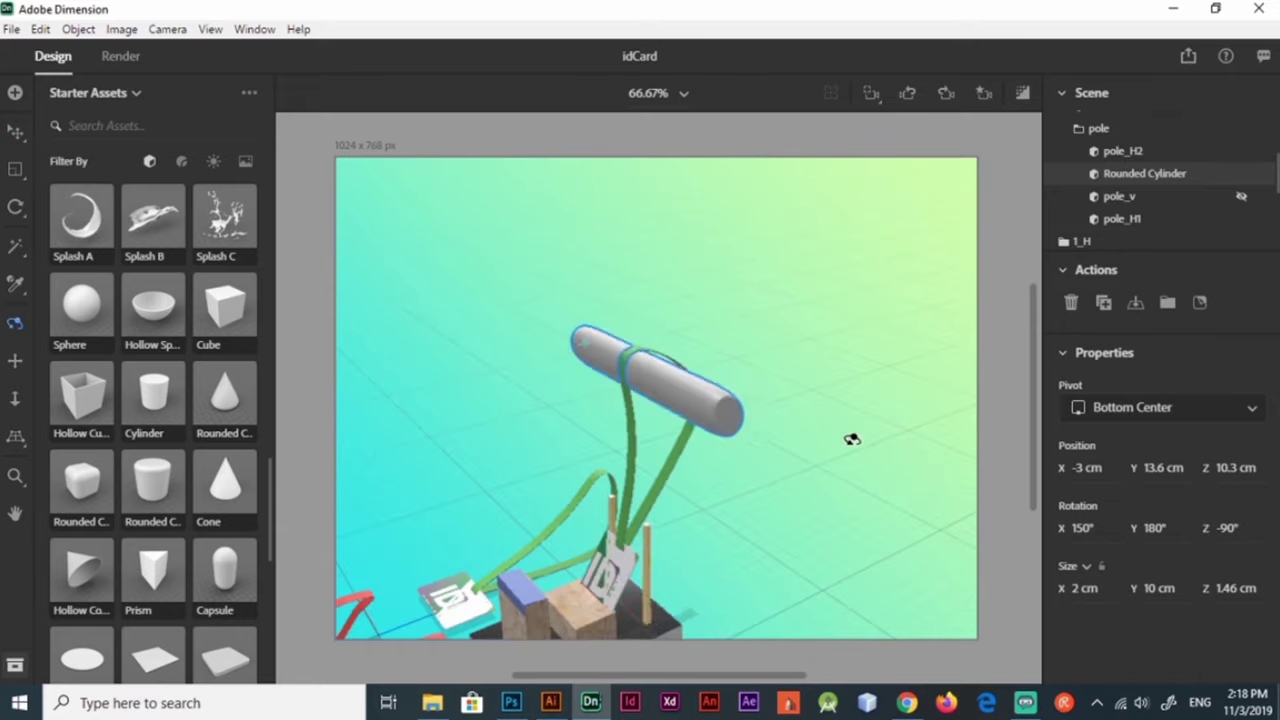
pyautogui.press('v')
pyautogui.click(614, 512)
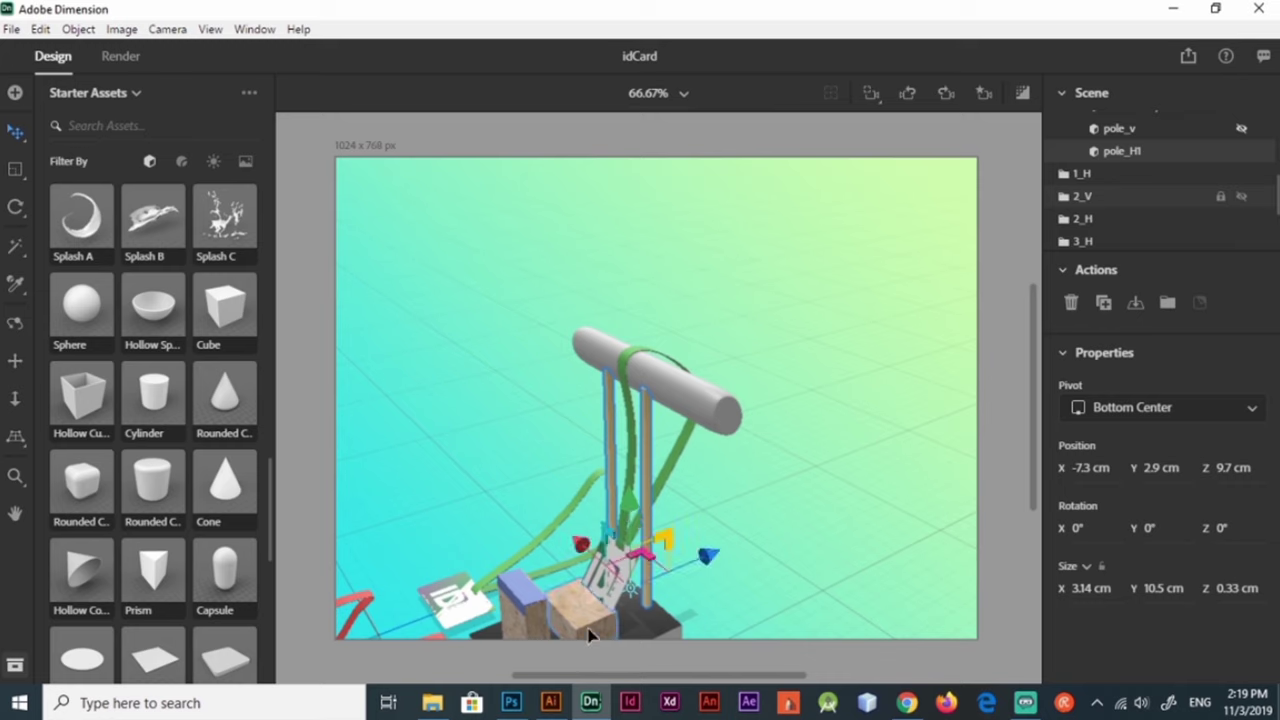
# Step: Move the side pole outward to X -11.8 cm
pyautogui.click(603, 648)
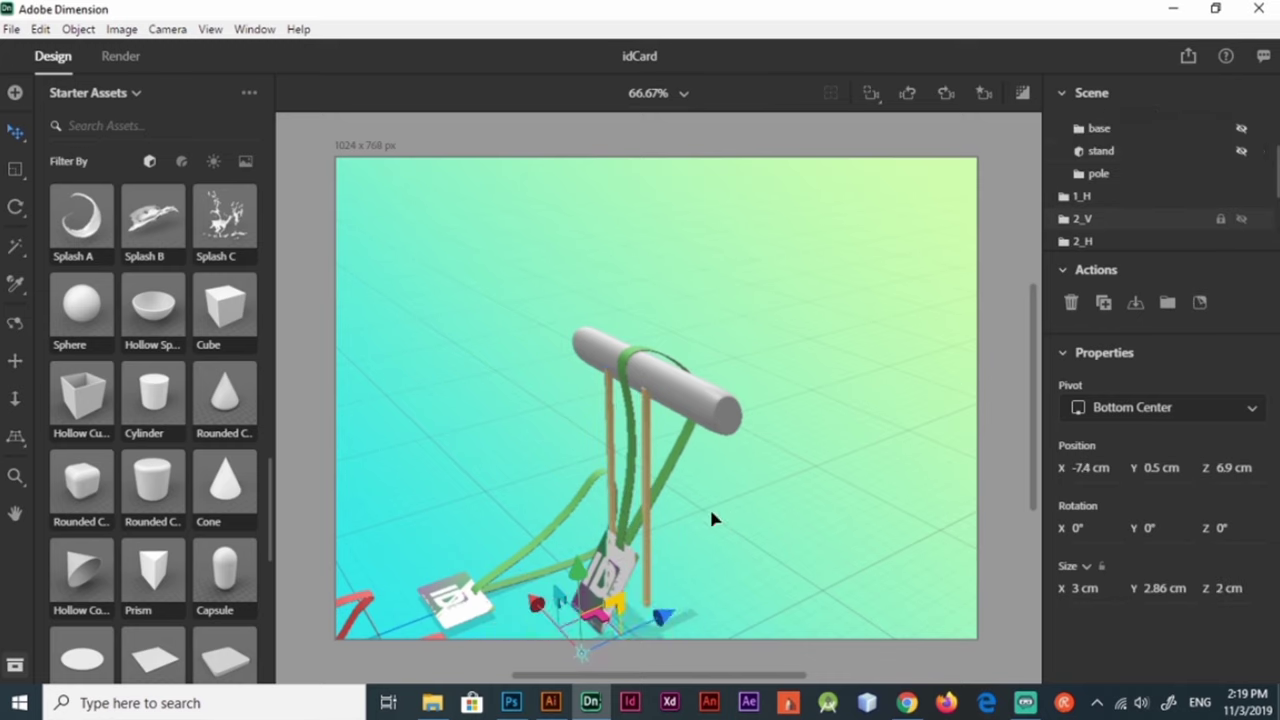
pyautogui.click(699, 590)
pyautogui.moveTo(686, 586)
pyautogui.mouseDown()
pyautogui.moveTo(729, 451)
pyautogui.moveTo(705, 455)
pyautogui.mouseUp()
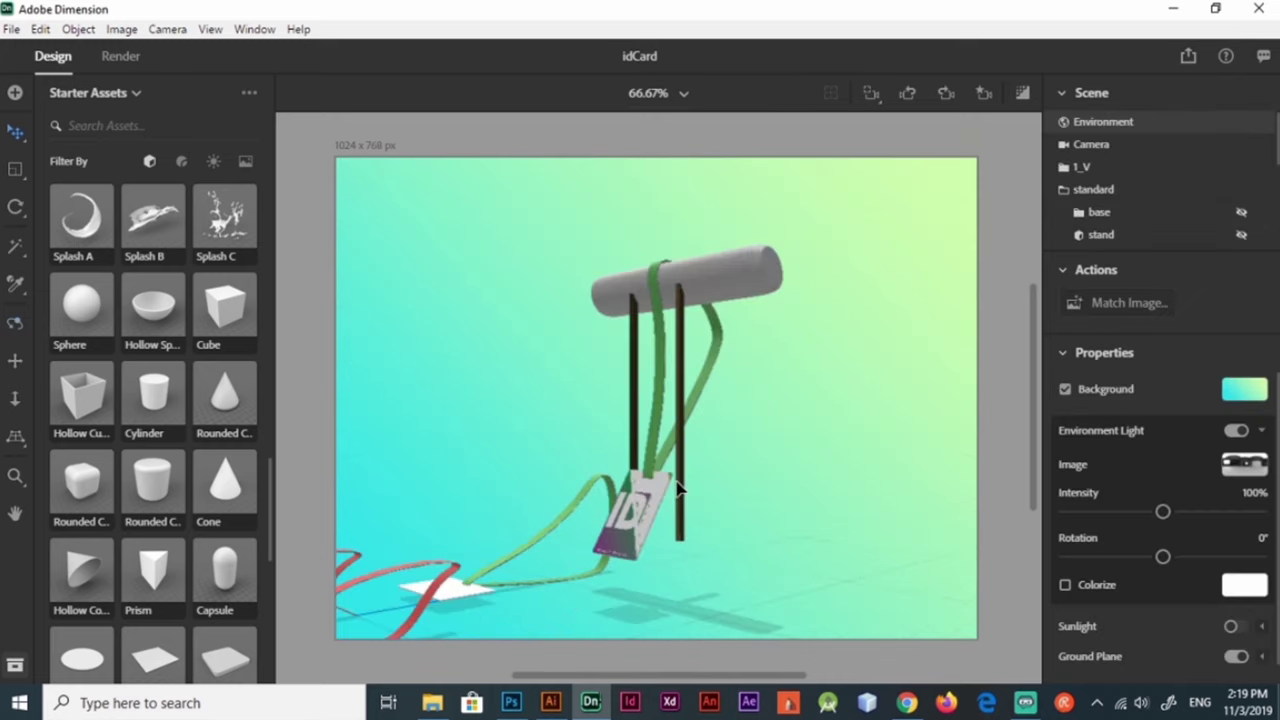
pyautogui.press('v')
pyautogui.click(700, 452)
pyautogui.click(640, 545)
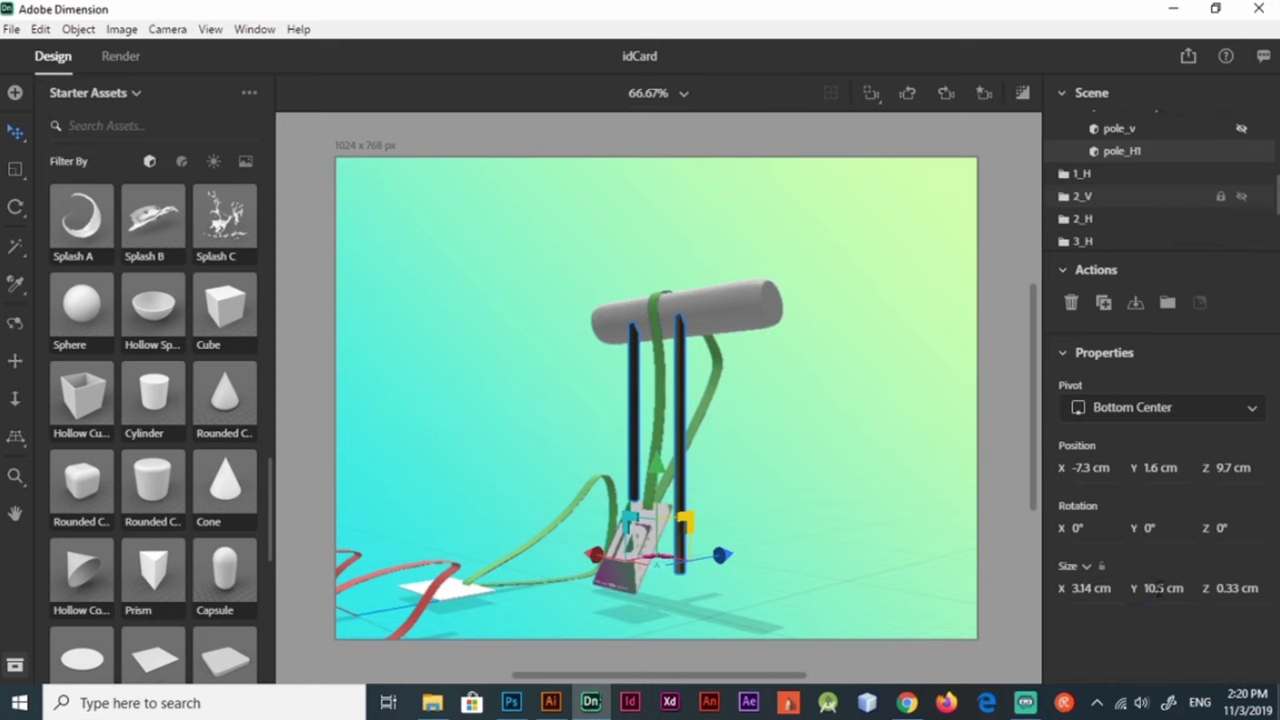
pyautogui.click(748, 448)
pyautogui.moveTo(748, 448); pyautogui.dragTo(846, 563)
pyautogui.click(720, 472)
pyautogui.moveTo(720, 472)
pyautogui.mouseDown()
pyautogui.moveTo(690, 595)
pyautogui.moveTo(523, 569)
pyautogui.mouseUp()
# Step: Slide the green lanyard and card right, then tilt the left green strip over the bar
pyautogui.click(686, 450)
pyautogui.moveTo(591, 455); pyautogui.dragTo(655, 455)
pyautogui.click(529, 523)
pyautogui.moveTo(518, 516)
pyautogui.mouseDown()
pyautogui.moveTo(508, 363)
pyautogui.moveTo(634, 494)
pyautogui.mouseUp()
pyautogui.moveTo(634, 494); pyautogui.dragTo(454, 451, button='middle')
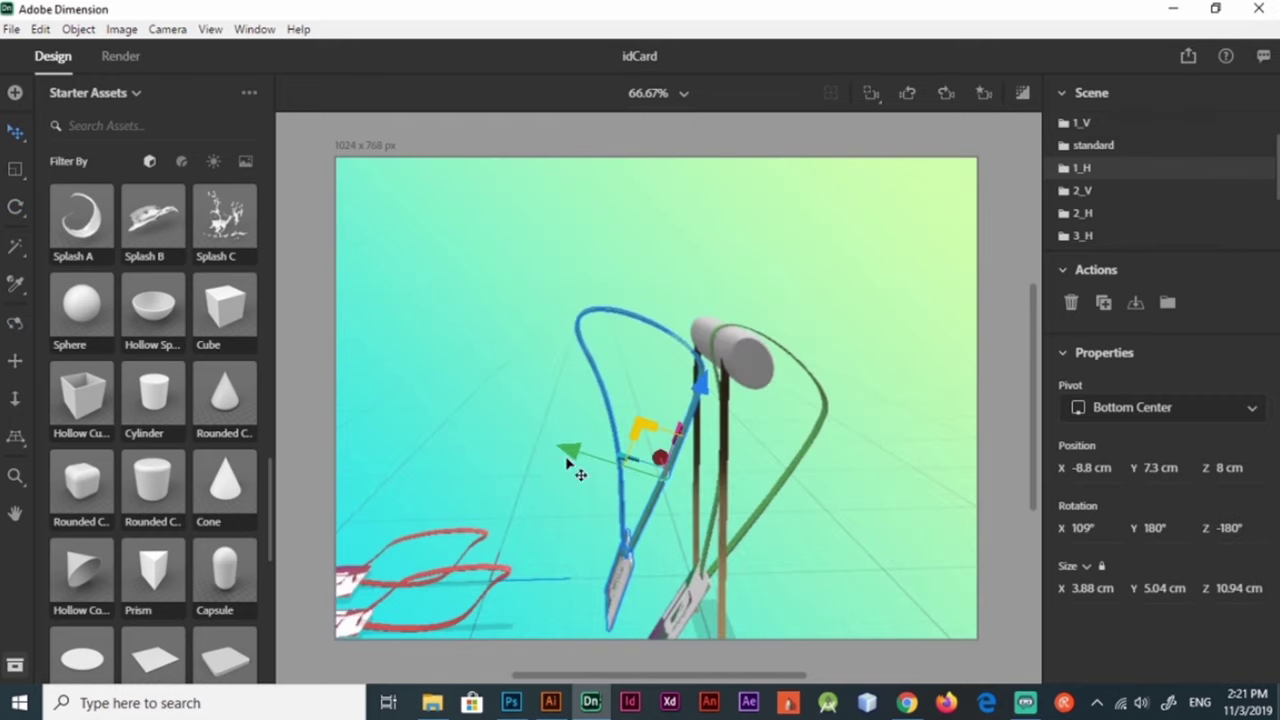
pyautogui.moveTo(566, 462); pyautogui.dragTo(540, 452, button='middle')
pyautogui.moveTo(540, 452); pyautogui.dragTo(588, 476)
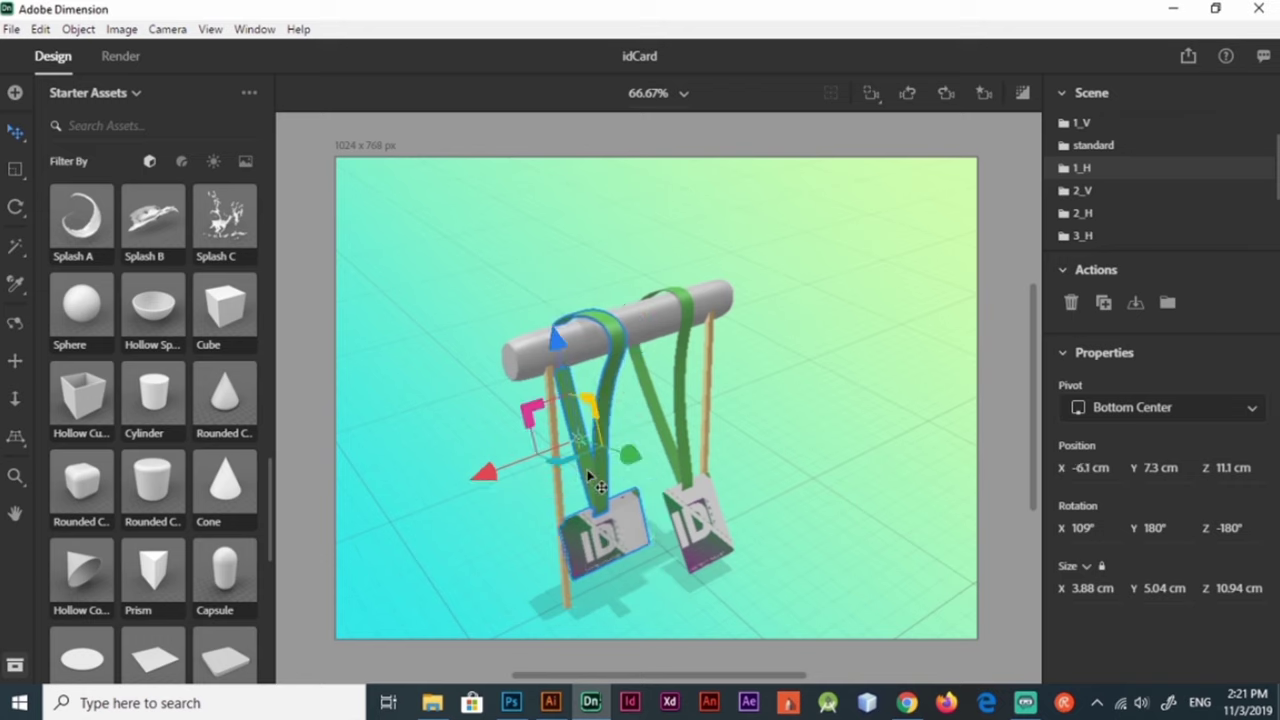
# Step: Tilt the left strip to 117° and lower it to Y 6.6 cm to drape over the bar
pyautogui.moveTo(634, 437)
pyautogui.mouseDown(button='middle')
pyautogui.moveTo(660, 457)
pyautogui.moveTo(674, 420)
pyautogui.mouseUp(button='middle')
pyautogui.moveTo(674, 420)
pyautogui.mouseDown()
pyautogui.moveTo(606, 434)
pyautogui.moveTo(648, 480)
pyautogui.mouseUp()
pyautogui.moveTo(654, 485); pyautogui.dragTo(614, 349, button='middle')
pyautogui.moveTo(614, 349)
pyautogui.mouseDown()
pyautogui.moveTo(640, 486)
pyautogui.moveTo(594, 531)
pyautogui.moveTo(462, 502)
pyautogui.mouseUp()
pyautogui.moveTo(654, 486); pyautogui.dragTo(523, 357, button='middle')
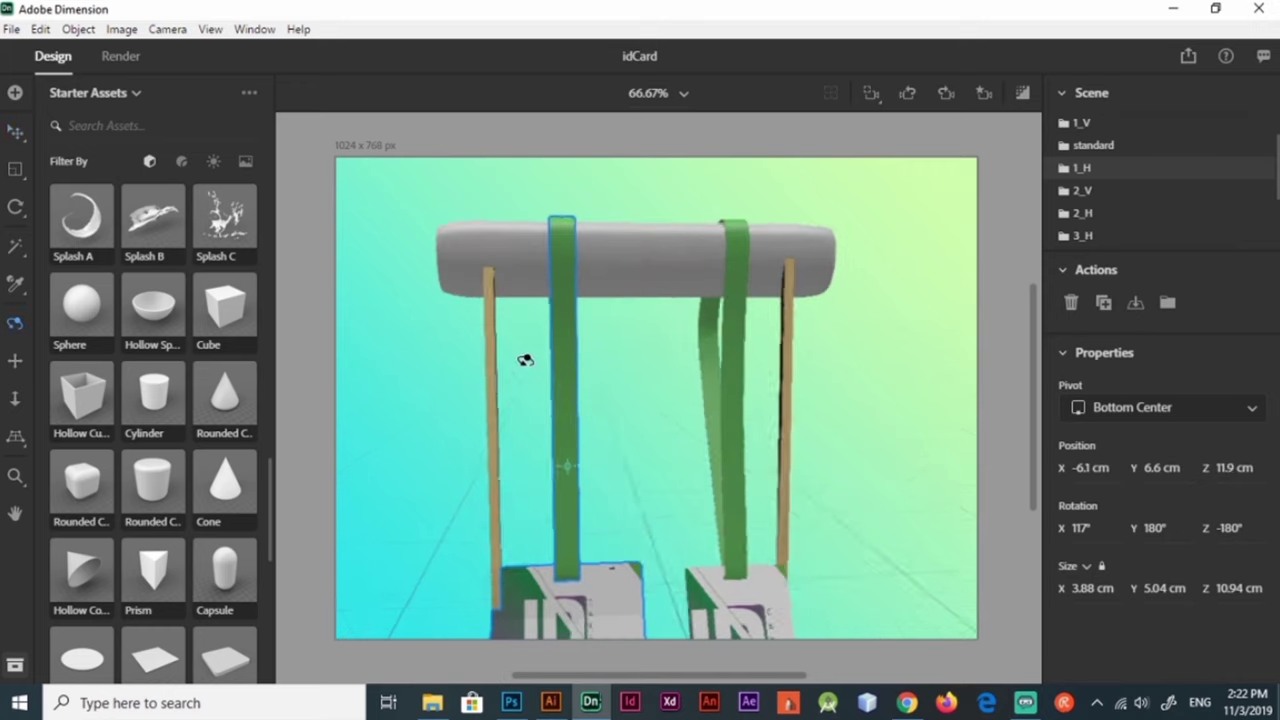
pyautogui.moveTo(523, 357); pyautogui.dragTo(457, 471)
pyautogui.moveTo(457, 471); pyautogui.dragTo(830, 548, button='middle')
pyautogui.click(500, 258)
# Step: Apply the Glowing material to the rounded-cylinder cross bar
pyautogui.click(181, 161)
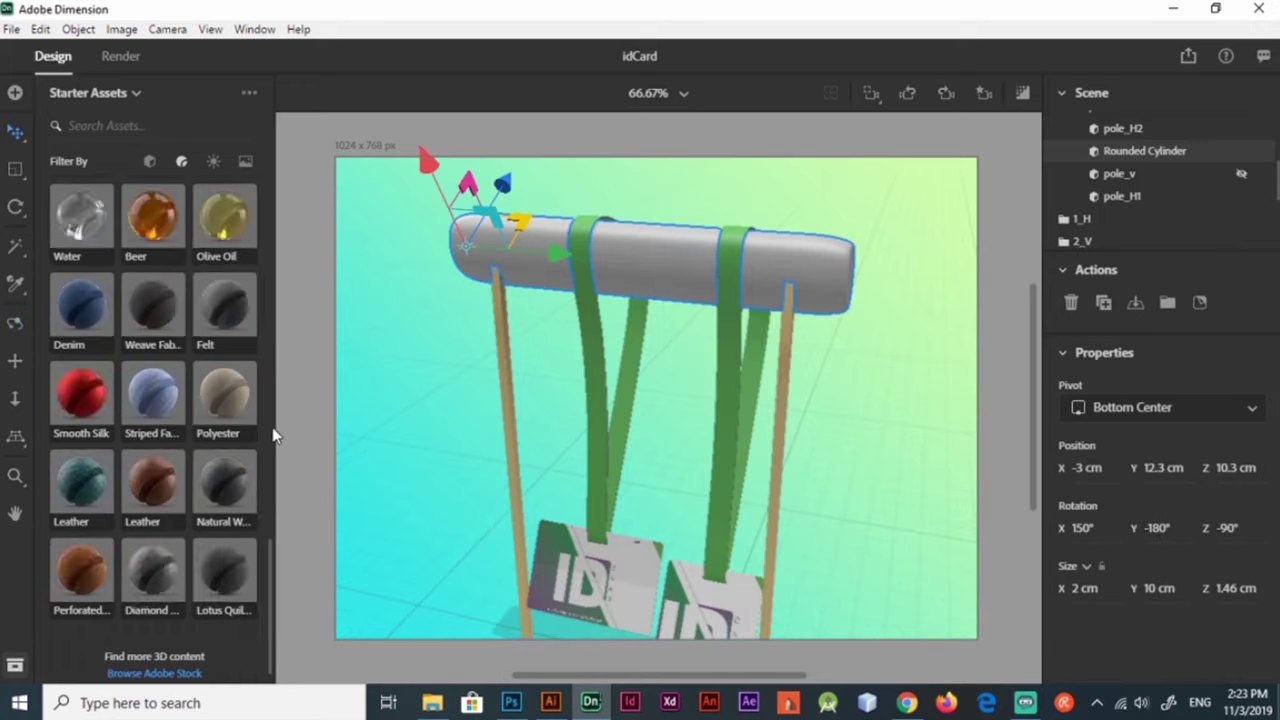
pyautogui.click(153, 256)
pyautogui.moveTo(860, 498)
pyautogui.mouseDown(button='middle')
pyautogui.moveTo(851, 583)
pyautogui.moveTo(549, 646)
pyautogui.mouseUp(button='middle')
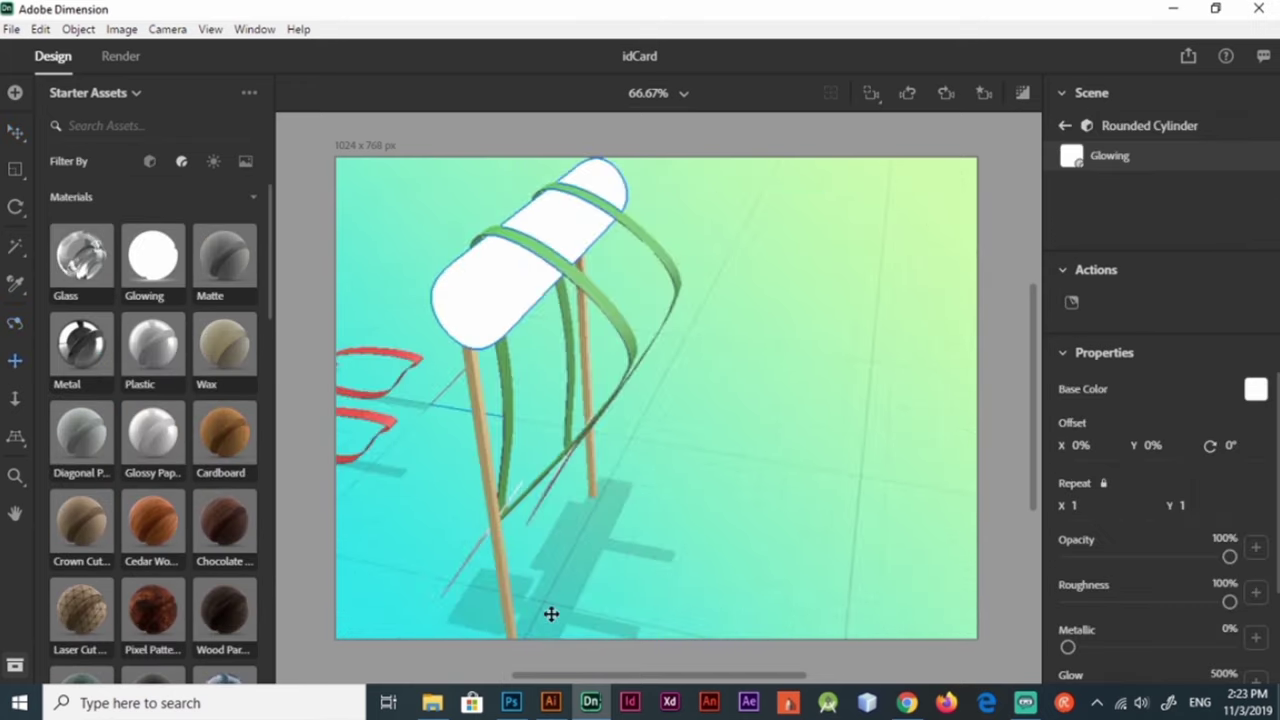
# Step: Turn a left-pole copy into a foot block with 1.25 cm width and 2 cm height
pyautogui.click(554, 580)
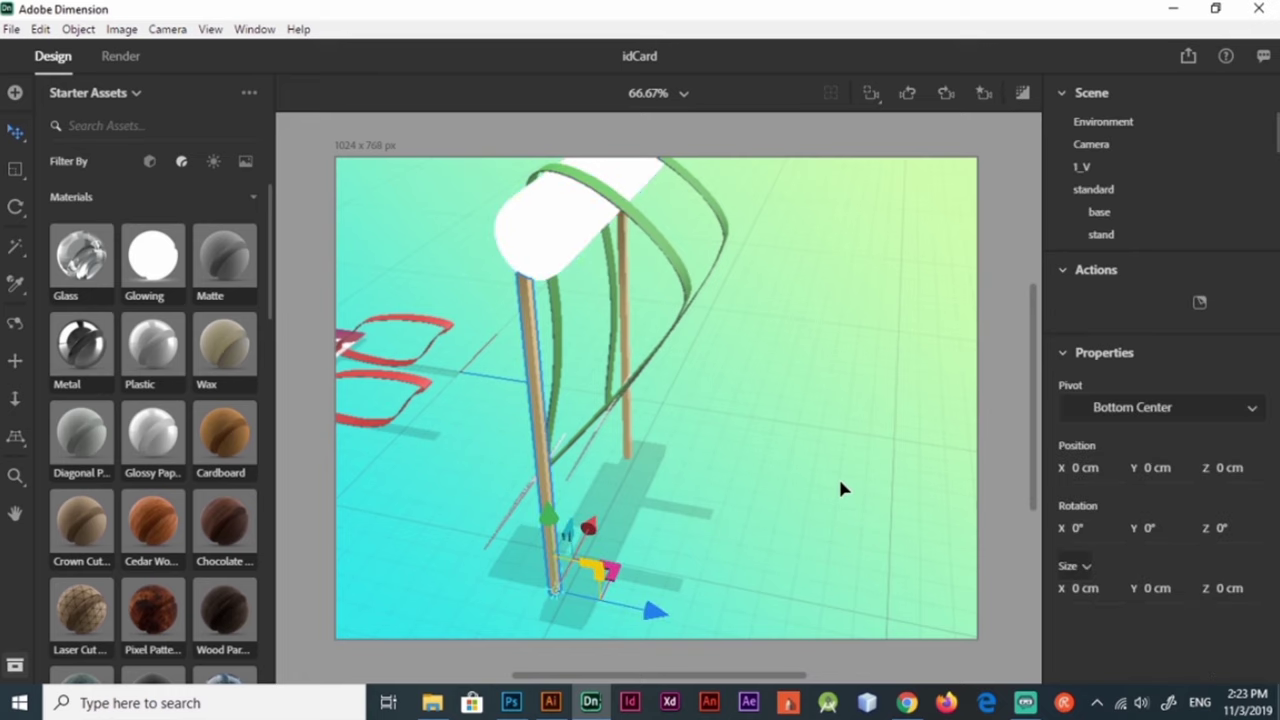
pyautogui.write('1.25')
pyautogui.press('Return')
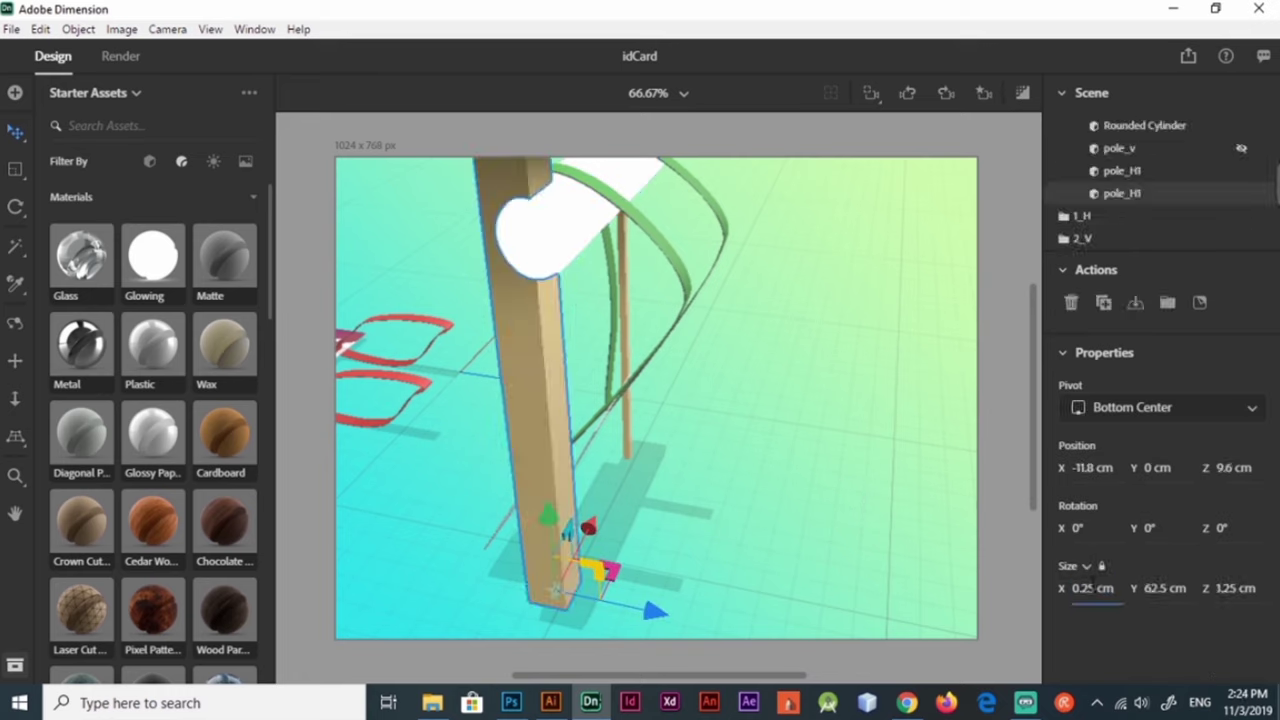
pyautogui.press('Tab')
pyautogui.write('2')
pyautogui.press('Return')
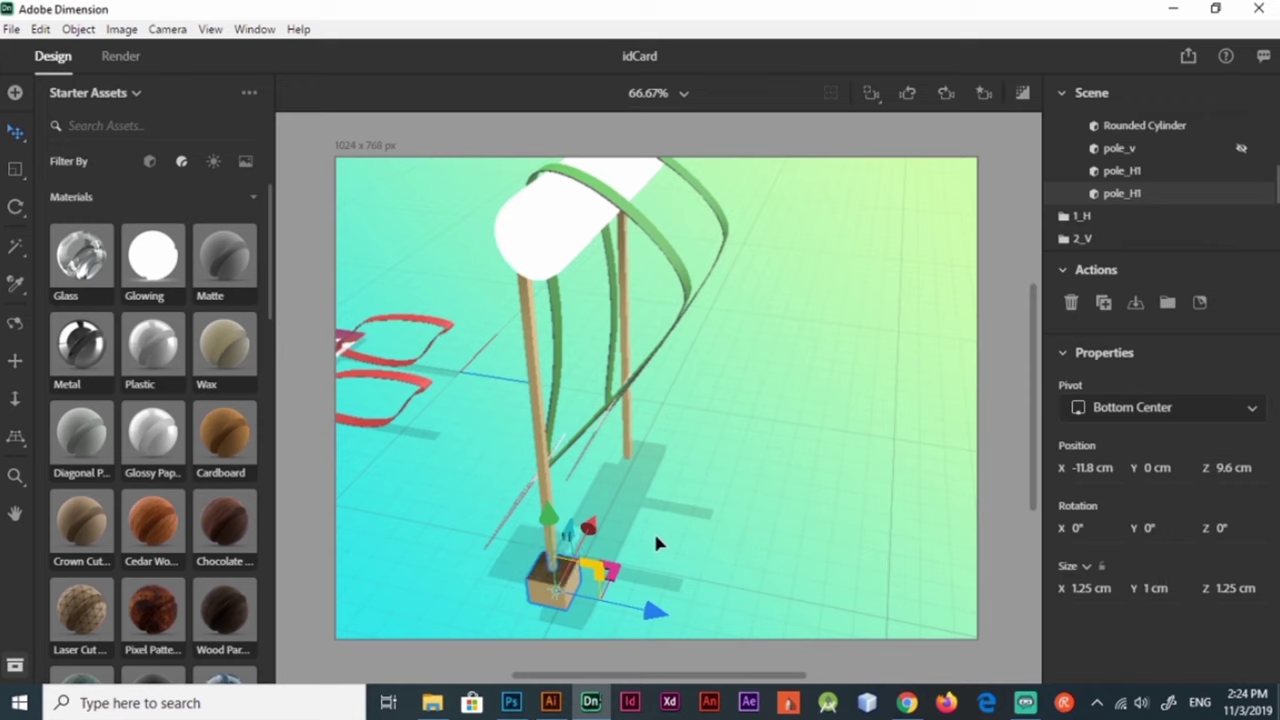
pyautogui.click(686, 547)
# Step: Size the other pole copy as a foot block, 1.25 cm wide and 1 cm high
pyautogui.moveTo(640, 560); pyautogui.dragTo(734, 466, button='right')
pyautogui.click(757, 313)
pyautogui.scroll(-1, 1243, 220)
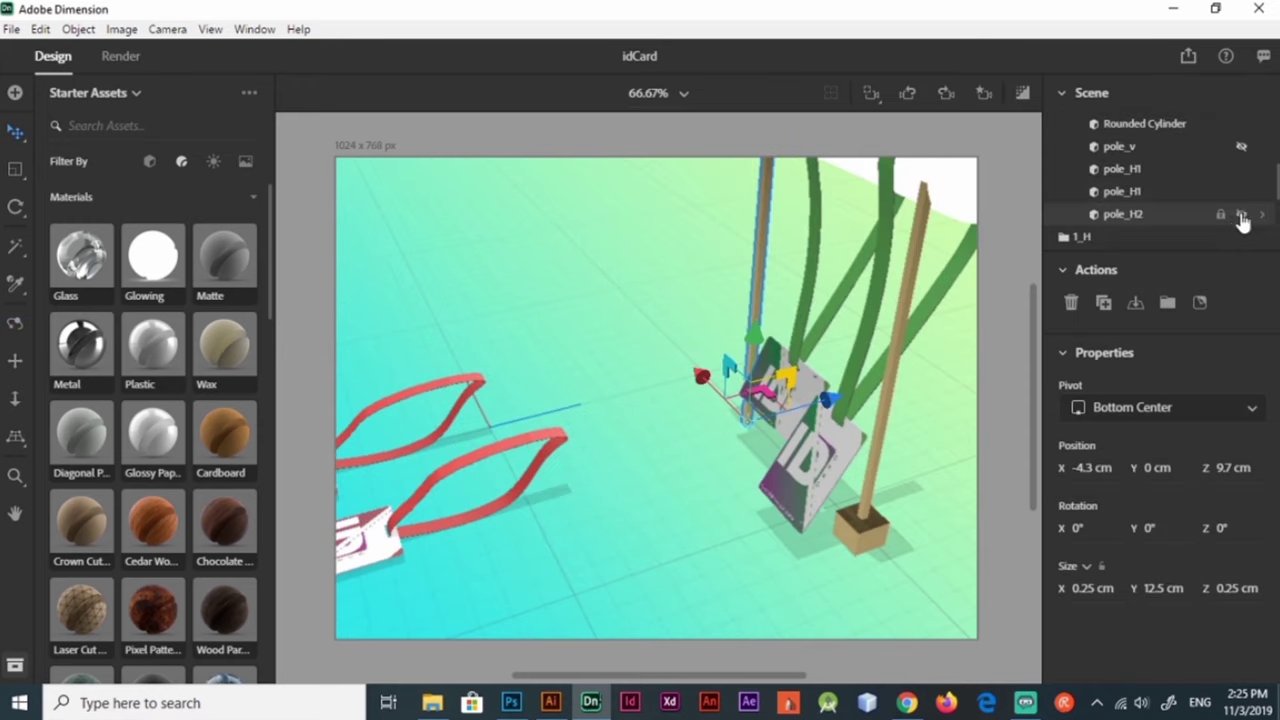
pyautogui.click(1092, 588)
pyautogui.write('1.25')
pyautogui.press('Return')
pyautogui.write('1')
pyautogui.press('Return')
# Step: Select both foot blocks and orbit to a front view of the stands
pyautogui.click(858, 530)
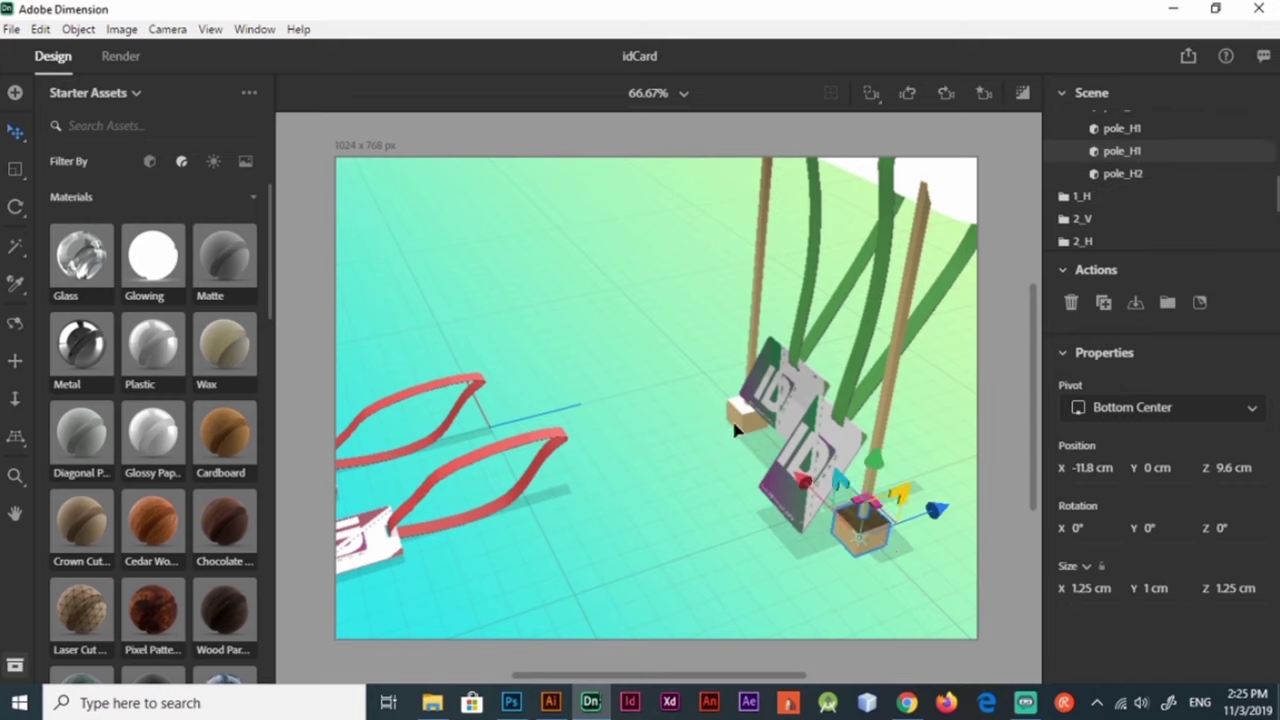
pyautogui.moveTo(722, 492); pyautogui.dragTo(743, 414)
pyautogui.press('v')
pyautogui.keyDown('shift'); pyautogui.click(743, 405); pyautogui.keyUp('shift')
pyautogui.scroll(-2, 265, 260)
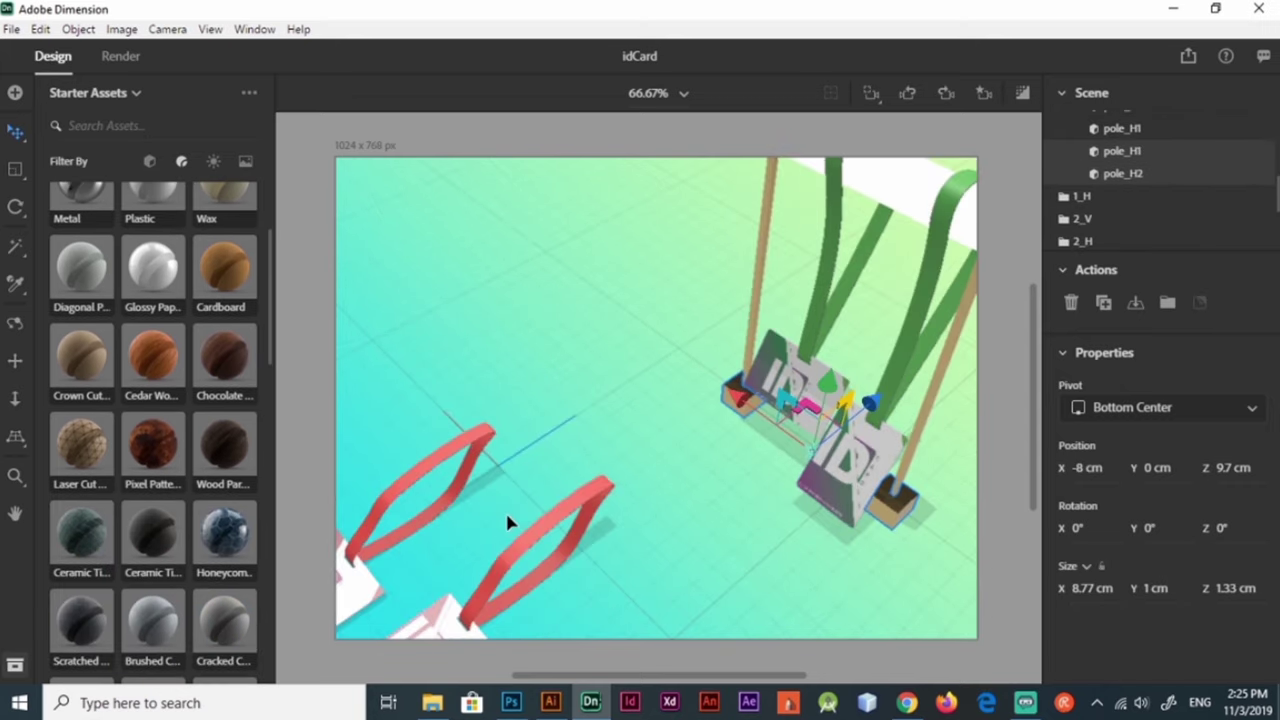
pyautogui.press('1')
pyautogui.moveTo(760, 490); pyautogui.dragTo(750, 504)
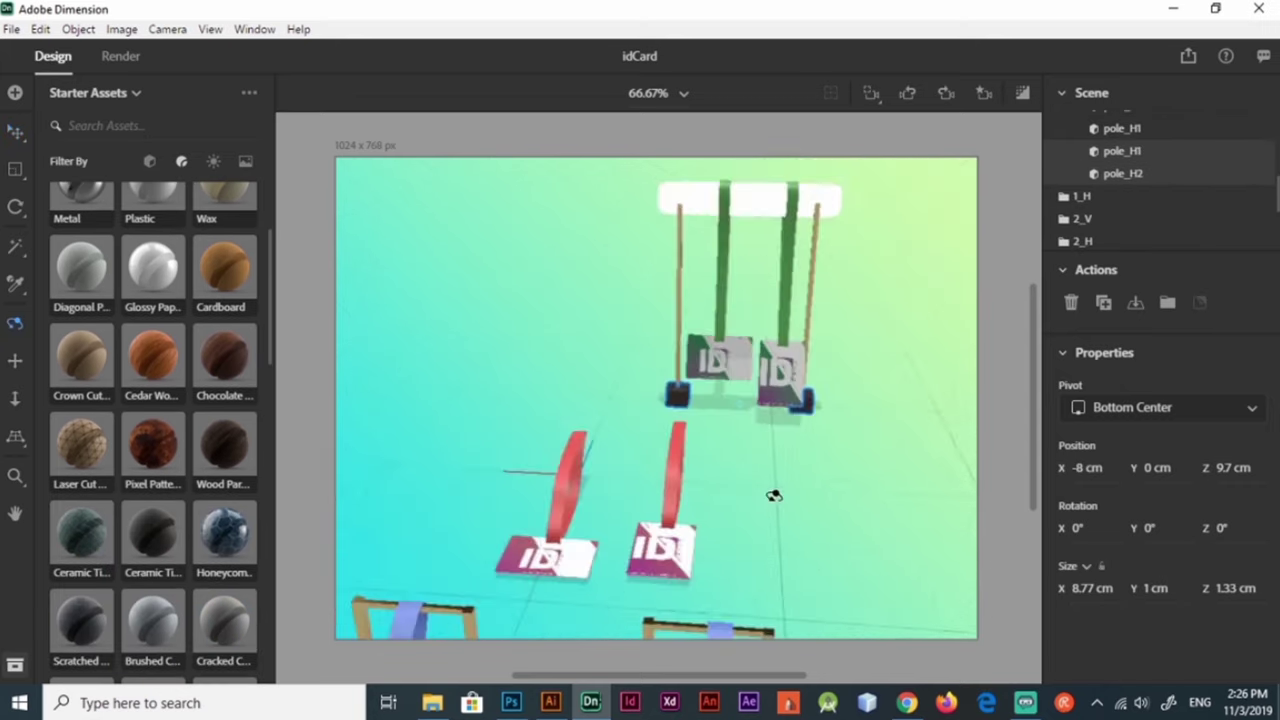
# Step: Duplicate the standard stand group in the Scene panel and select the copy
pyautogui.moveTo(1270, 195); pyautogui.dragTo(1270, 183)
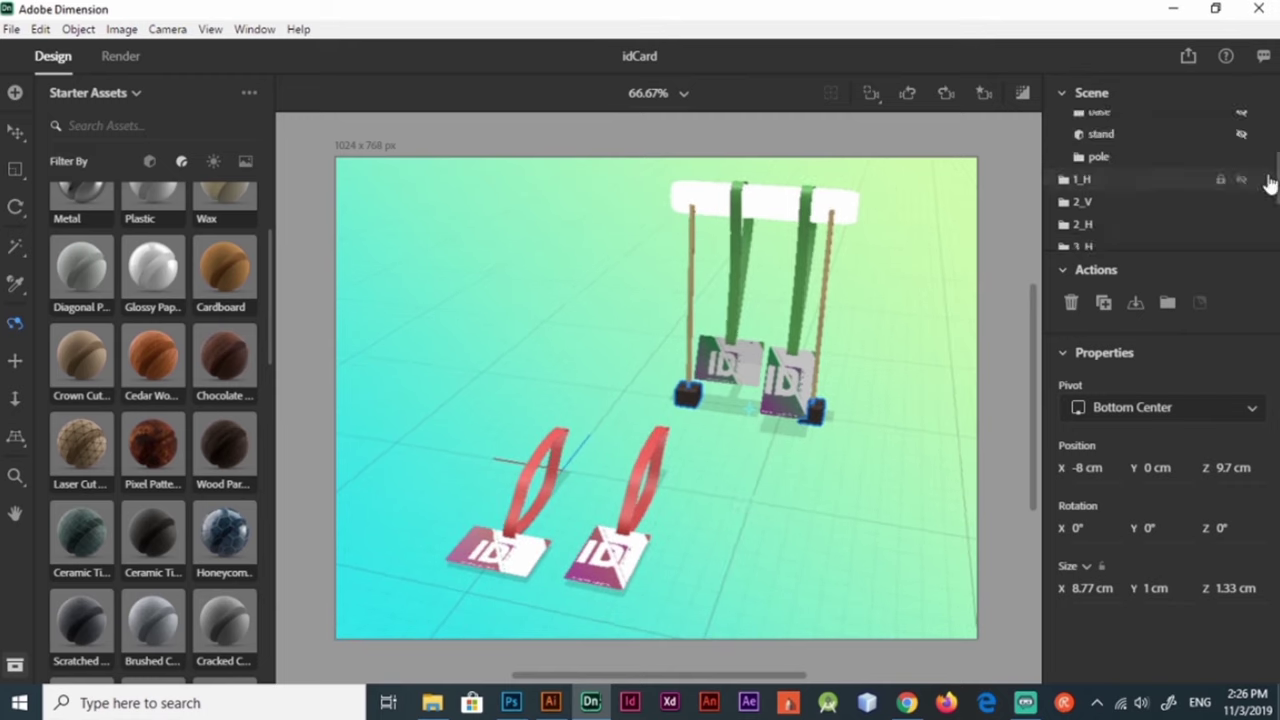
pyautogui.click(1110, 127)
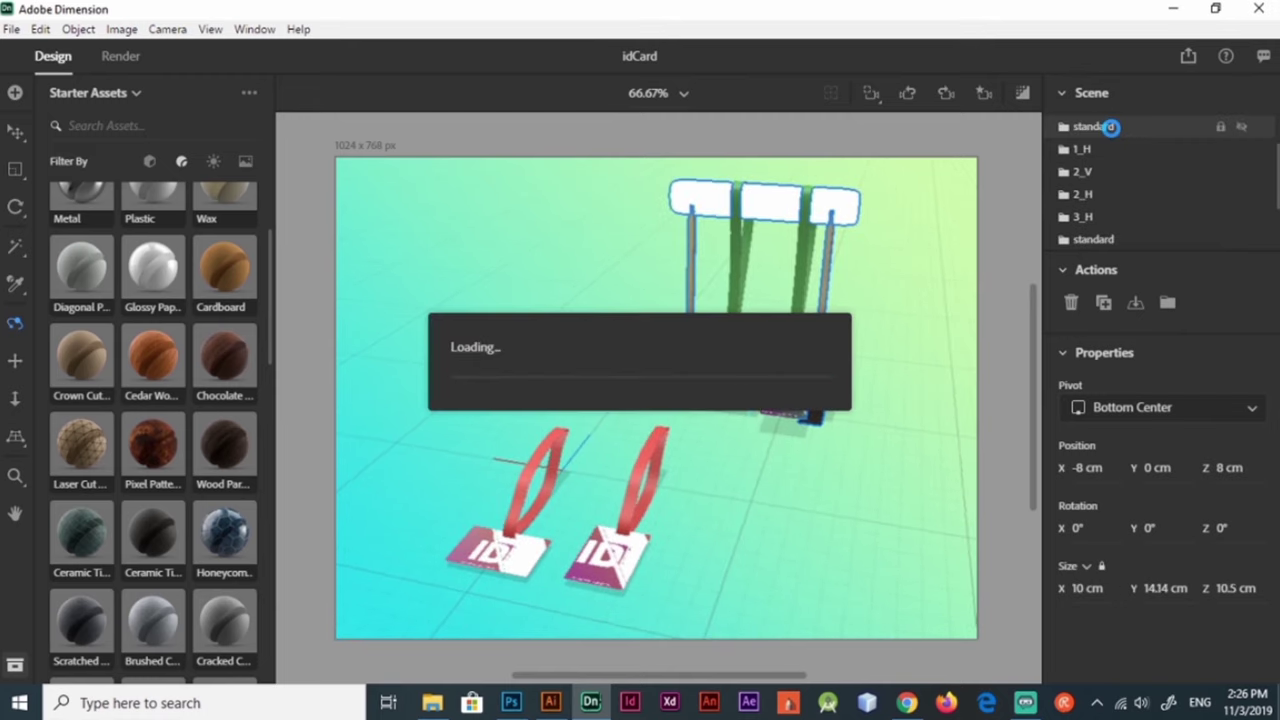
pyautogui.click(1160, 139)
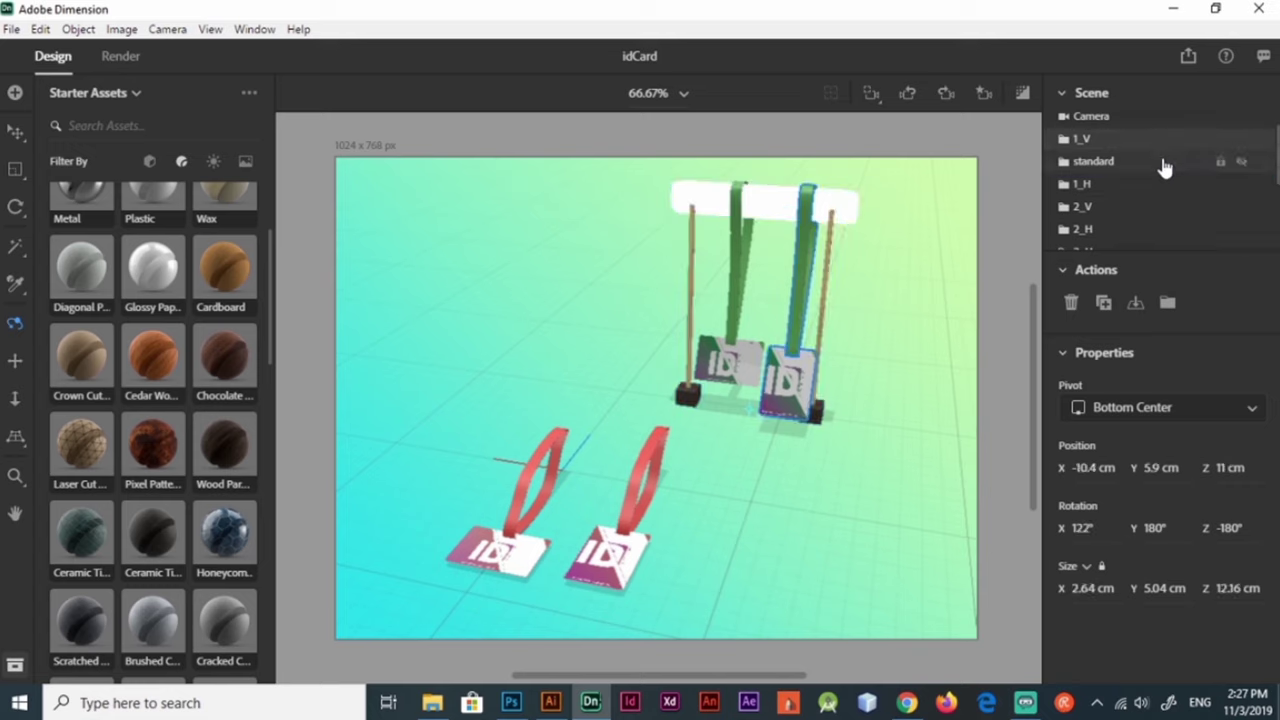
pyautogui.scroll(-2, 1150, 161)
pyautogui.moveTo(1180, 140); pyautogui.dragTo(1174, 234)
pyautogui.click(1120, 240)
# Step: Move the stand copy forward to Z -11.1 cm beside the red lanyards
pyautogui.moveTo(740, 400)
pyautogui.mouseDown()
pyautogui.moveTo(676, 552)
pyautogui.moveTo(749, 506)
pyautogui.mouseUp()
pyautogui.moveTo(749, 506); pyautogui.dragTo(463, 560, button='middle')
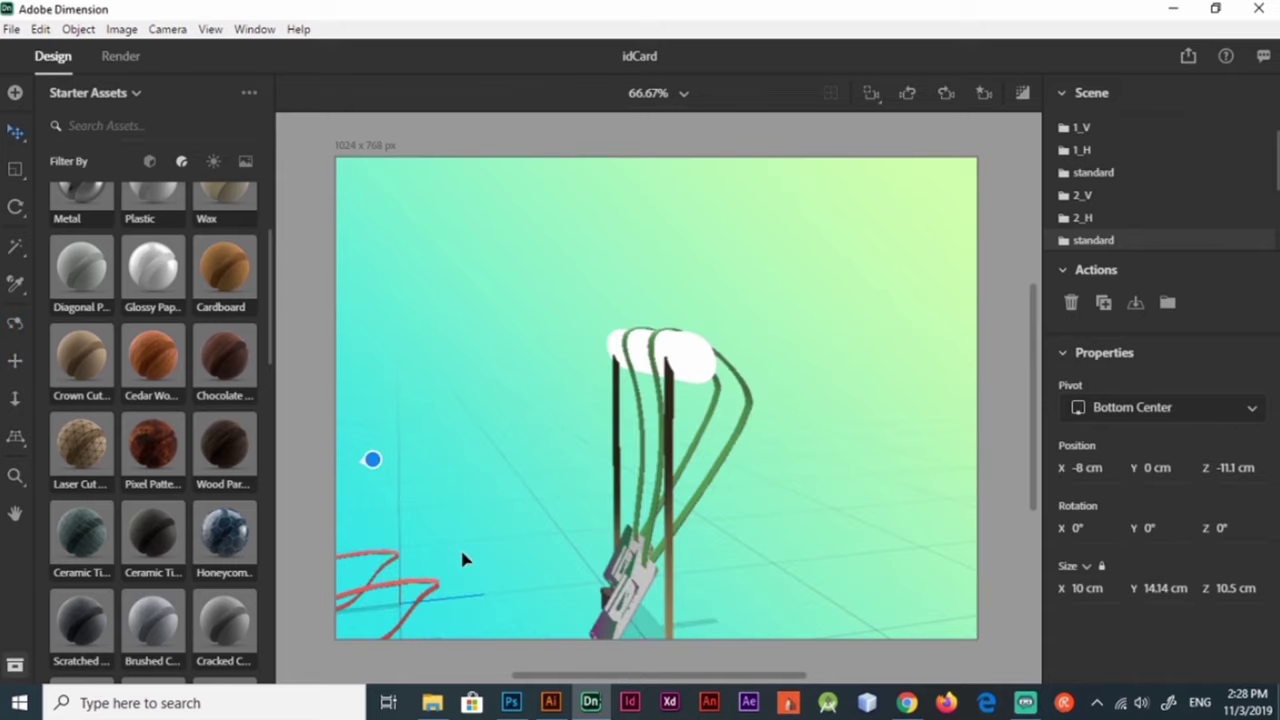
pyautogui.click(1157, 171)
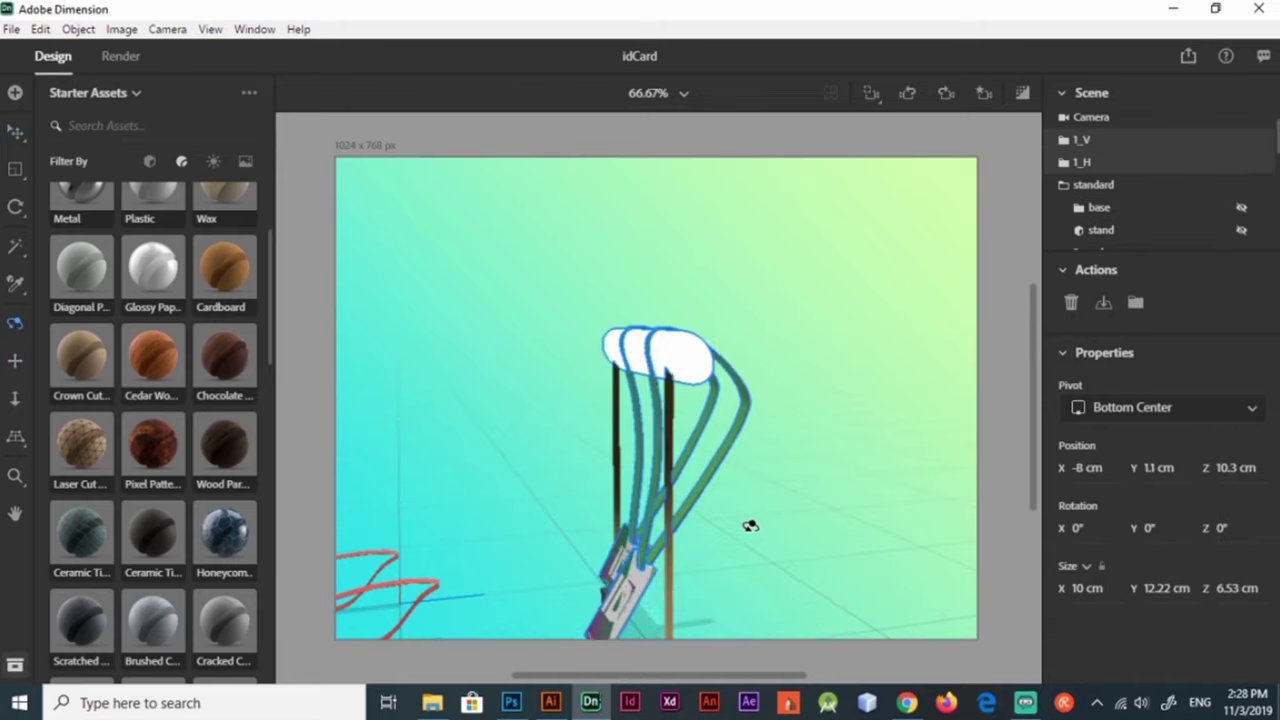
# Step: Orbit to a view showing both stands and add a Torus from Starter Assets
pyautogui.moveTo(750, 526); pyautogui.dragTo(743, 571)
pyautogui.click(817, 523)
pyautogui.moveTo(817, 523)
pyautogui.mouseDown()
pyautogui.moveTo(738, 597)
pyautogui.moveTo(623, 611)
pyautogui.mouseUp()
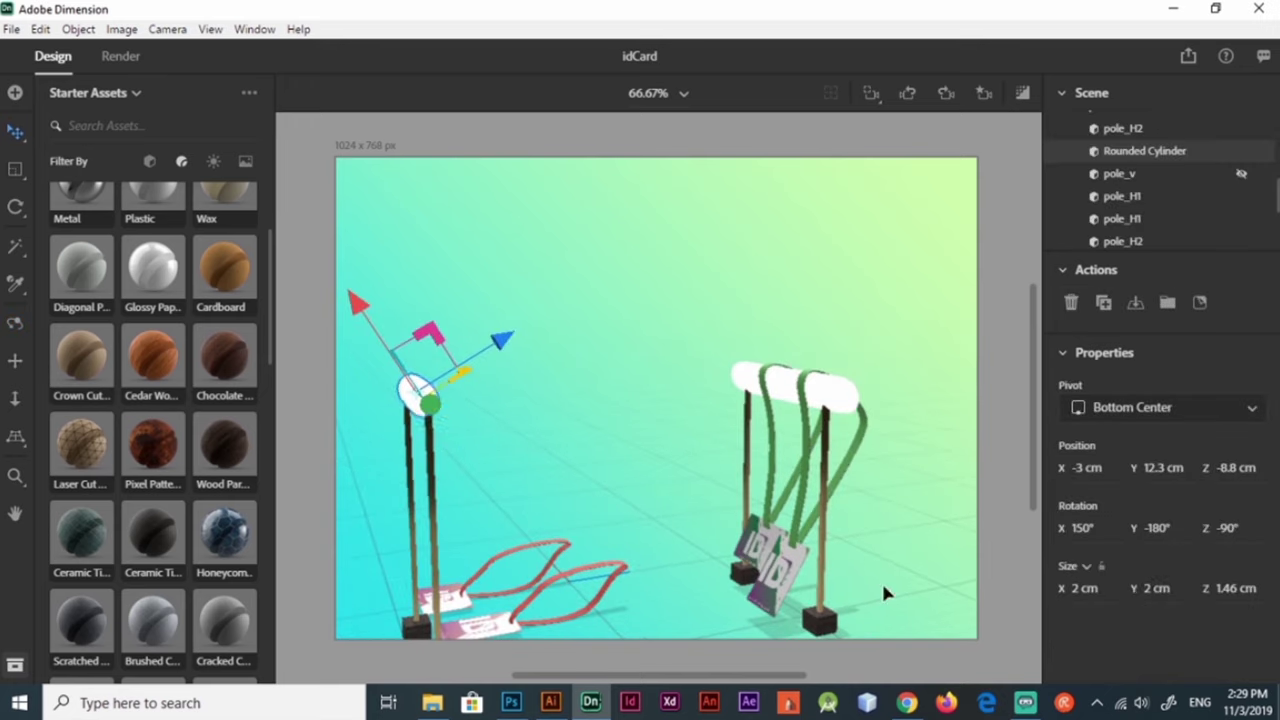
pyautogui.moveTo(629, 509); pyautogui.dragTo(612, 476)
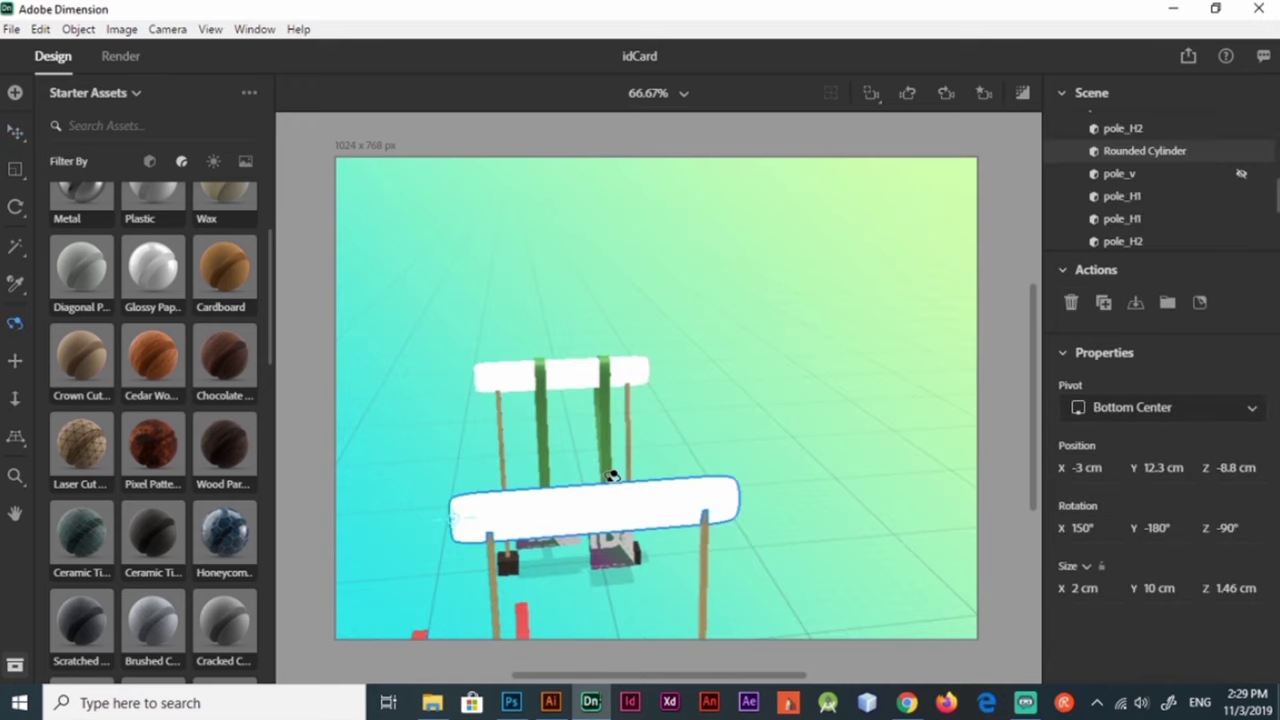
pyautogui.moveTo(652, 554)
pyautogui.mouseDown()
pyautogui.moveTo(495, 612)
pyautogui.moveTo(650, 545)
pyautogui.mouseUp()
pyautogui.press('1')
pyautogui.moveTo(700, 460); pyautogui.dragTo(843, 545)
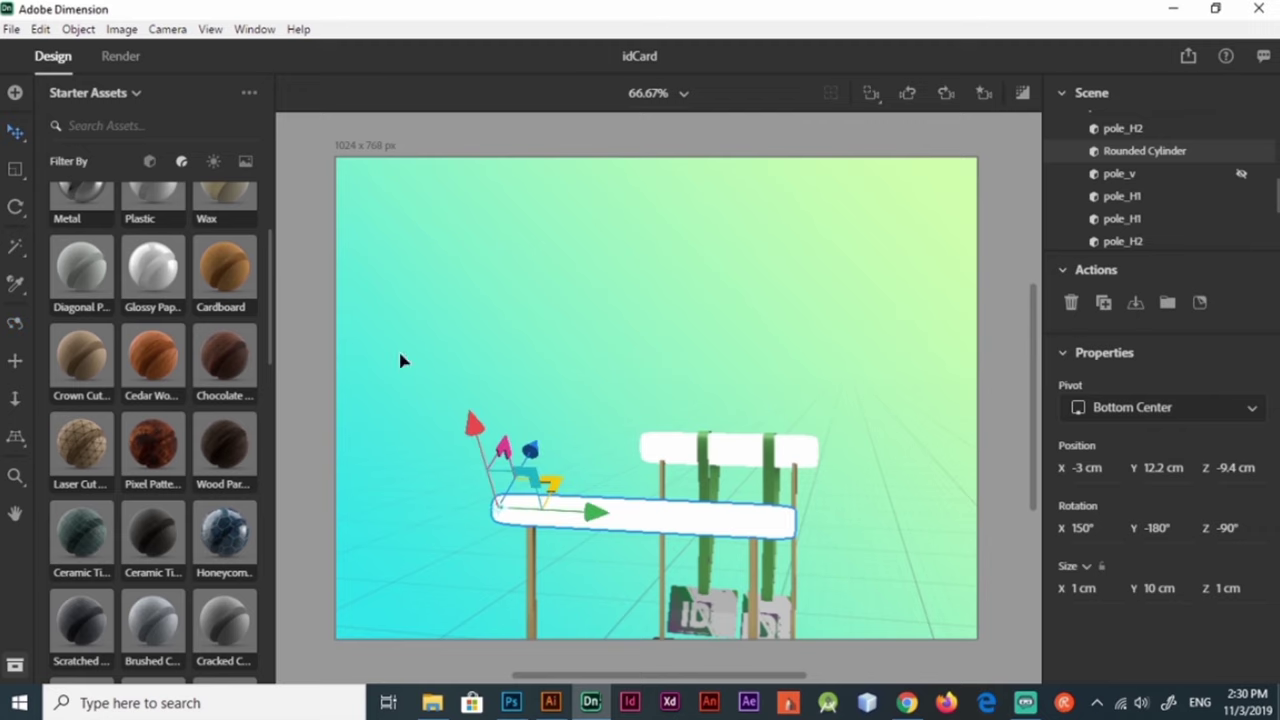
pyautogui.moveTo(269, 300); pyautogui.dragTo(269, 560)
pyautogui.click(154, 566)
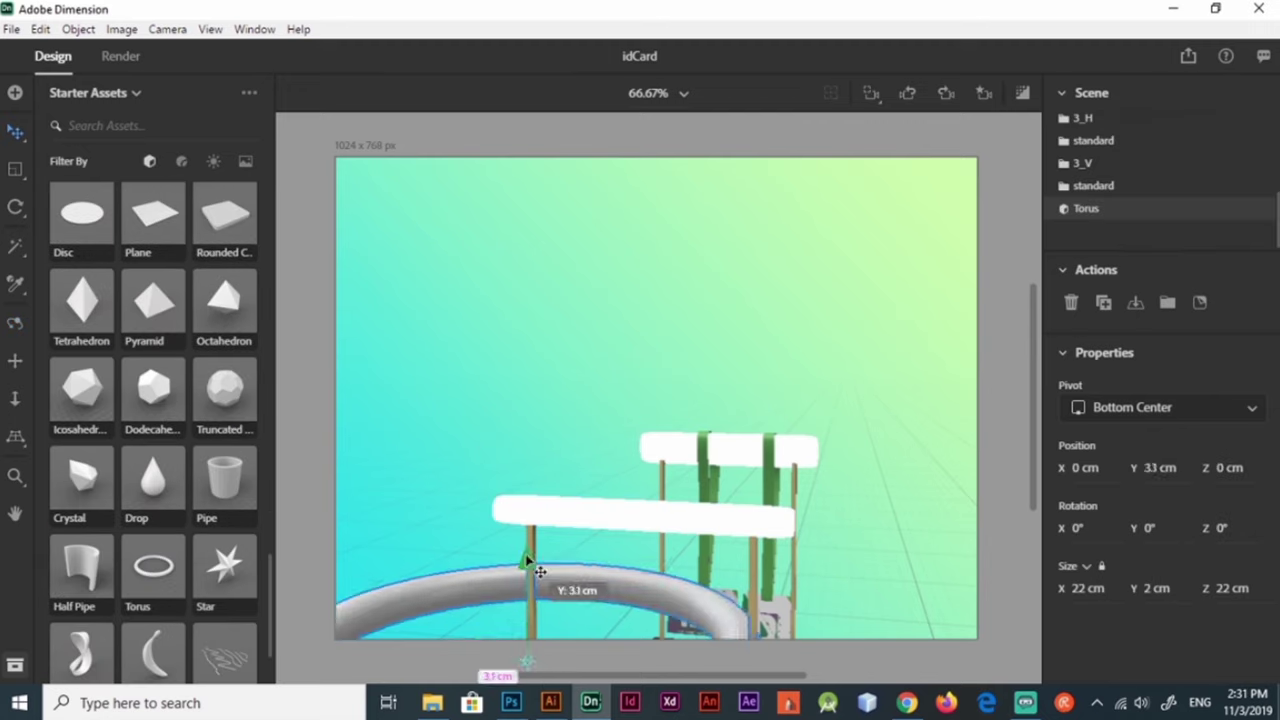
# Step: Raise the torus, rotate it upright to 90°, and scale it to about half size
pyautogui.moveTo(540, 581); pyautogui.dragTo(480, 563)
pyautogui.click(1146, 528)
pyautogui.write('9')
pyautogui.press('Return')
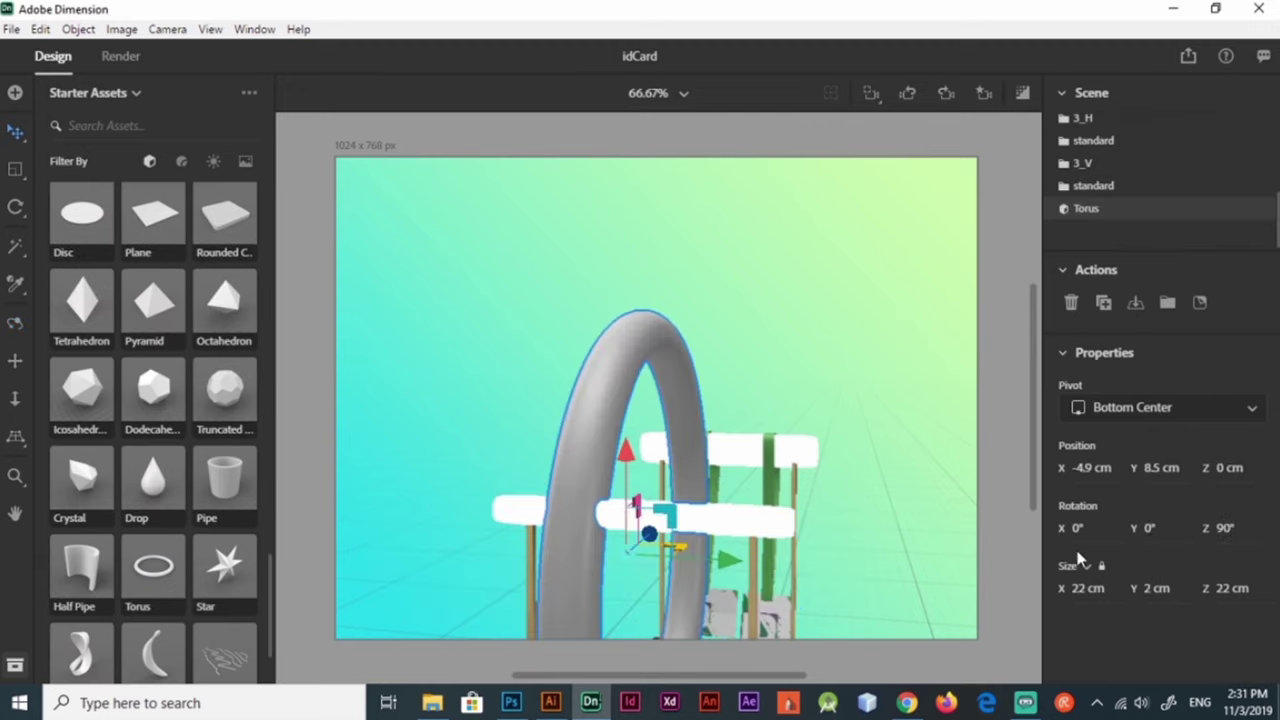
pyautogui.write('90')
pyautogui.press('Return')
pyautogui.press('s')
pyautogui.moveTo(636, 540)
pyautogui.mouseDown()
pyautogui.moveTo(619, 543)
pyautogui.moveTo(634, 551)
pyautogui.mouseUp()
# Step: Hide the left stand group, place the Torus under 2_H, and select both red lanyard groups
pyautogui.press('1')
pyautogui.moveTo(794, 374); pyautogui.dragTo(1105, 262)
pyautogui.scroll(-2, 1150, 200)
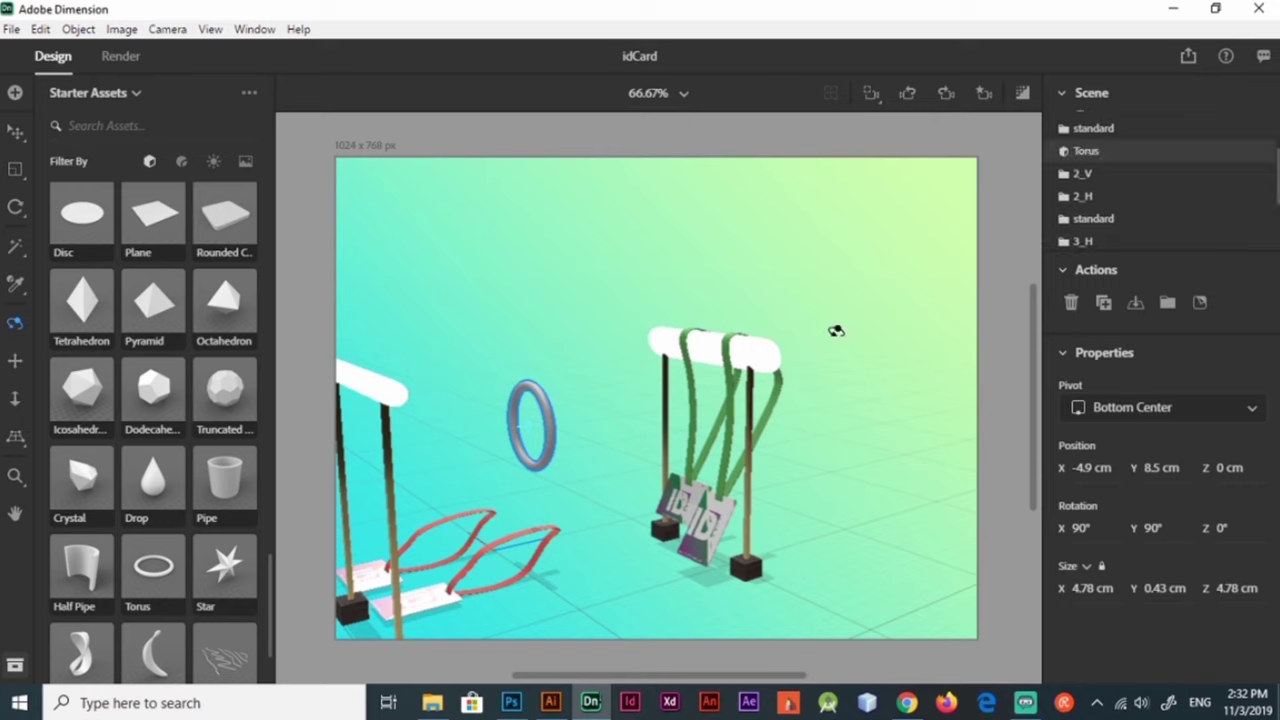
pyautogui.press('v')
pyautogui.click(1240, 222)
pyautogui.moveTo(1086, 151); pyautogui.dragTo(1197, 208)
pyautogui.click(1082, 151)
pyautogui.keyDown('shift'); pyautogui.click(1100, 173); pyautogui.keyUp('shift')
# Step: Tilt the red lanyards upright to 110° and raise them to Y 5.9 cm
pyautogui.press('r')
pyautogui.moveTo(505, 492); pyautogui.dragTo(440, 600)
pyautogui.press('v')
pyautogui.moveTo(470, 440); pyautogui.dragTo(492, 372)
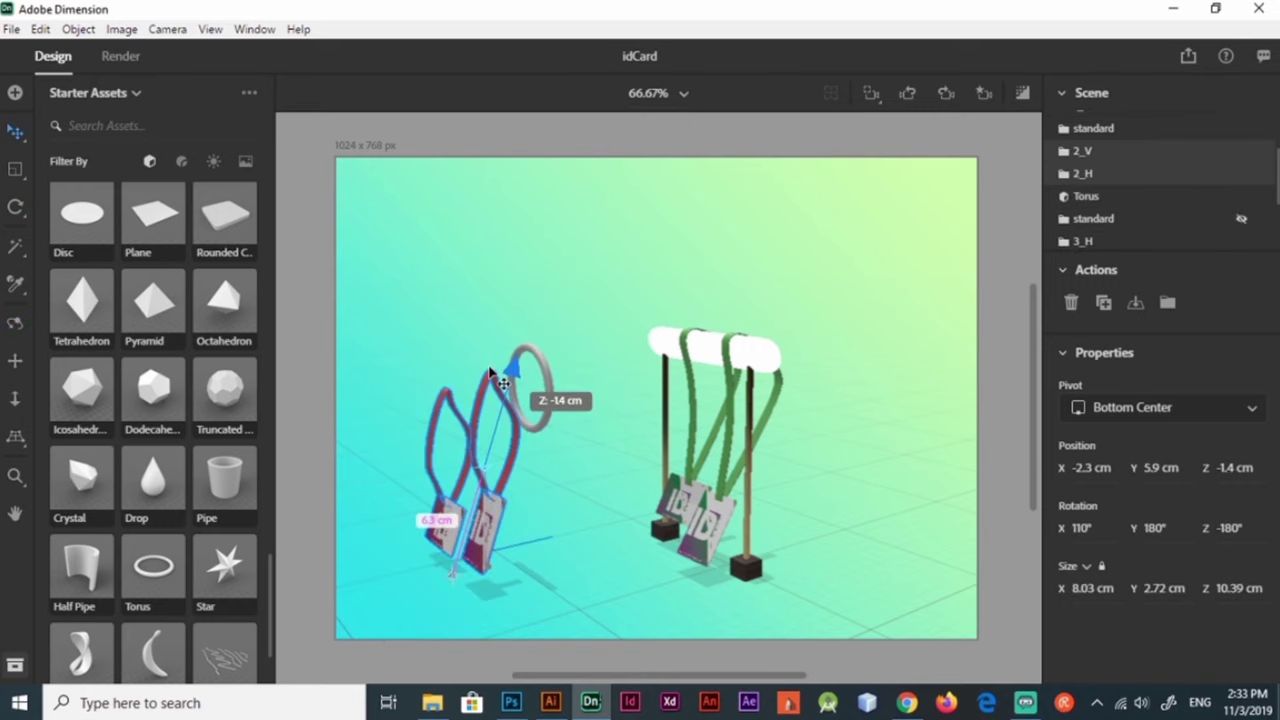
pyautogui.moveTo(453, 497)
pyautogui.mouseDown()
pyautogui.moveTo(623, 371)
pyautogui.moveTo(600, 409)
pyautogui.moveTo(760, 434)
pyautogui.moveTo(781, 418)
pyautogui.mouseUp()
# Step: Frame the view on the torus and shrink it slightly
pyautogui.press('2')
pyautogui.press('s')
pyautogui.click(520, 255)
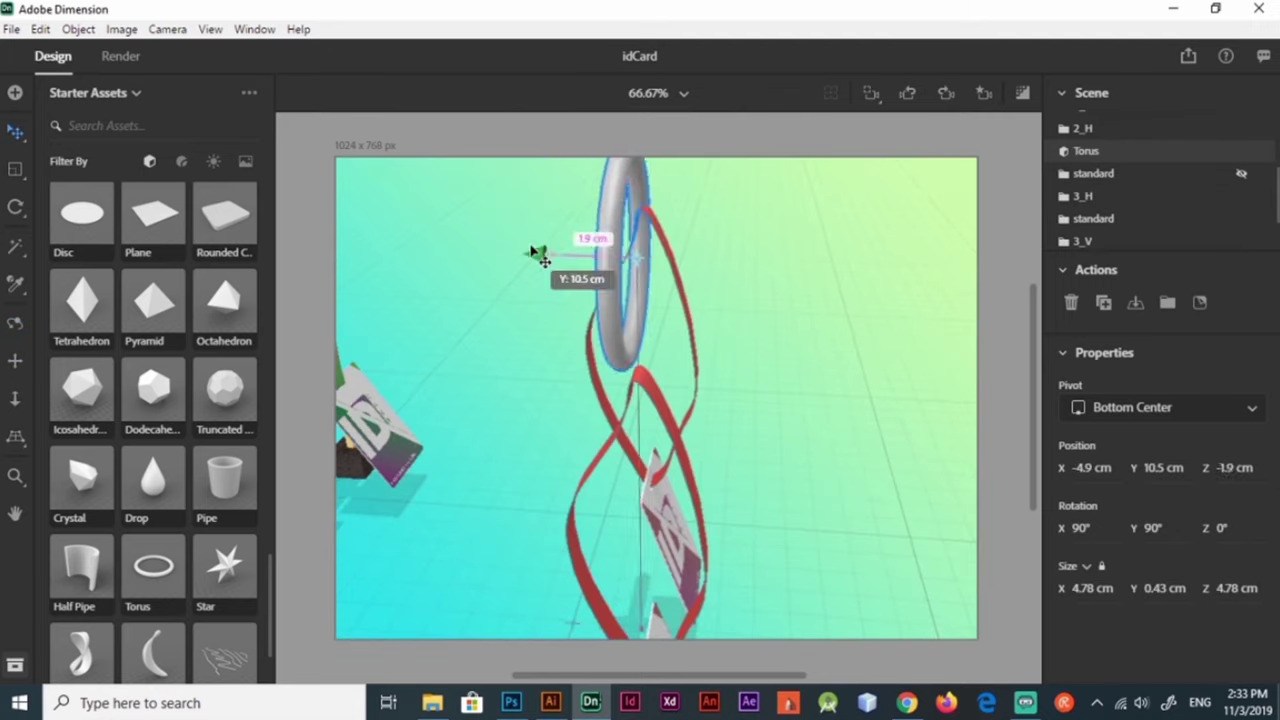
pyautogui.press('f')
pyautogui.moveTo(743, 297)
pyautogui.mouseDown()
pyautogui.moveTo(658, 302)
pyautogui.moveTo(680, 220)
pyautogui.moveTo(774, 371)
pyautogui.moveTo(608, 166)
pyautogui.mouseUp()
# Step: Position the ring at the top of the red lanyard, checking it from several angles
pyautogui.press('1')
pyautogui.moveTo(605, 316); pyautogui.dragTo(537, 294)
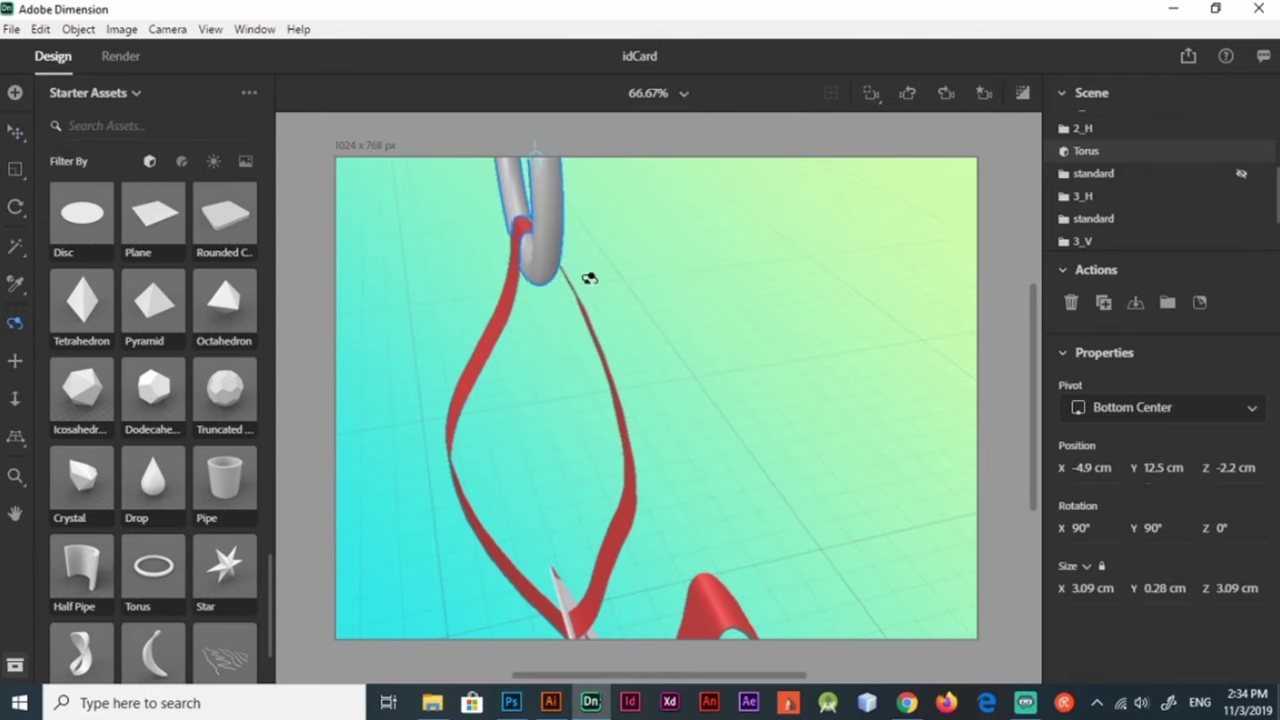
pyautogui.moveTo(572, 311)
pyautogui.mouseDown()
pyautogui.moveTo(800, 346)
pyautogui.moveTo(871, 177)
pyautogui.moveTo(829, 486)
pyautogui.moveTo(563, 466)
pyautogui.moveTo(509, 527)
pyautogui.mouseUp()
pyautogui.moveTo(672, 147)
pyautogui.mouseDown()
pyautogui.moveTo(466, 494)
pyautogui.moveTo(651, 126)
pyautogui.mouseUp()
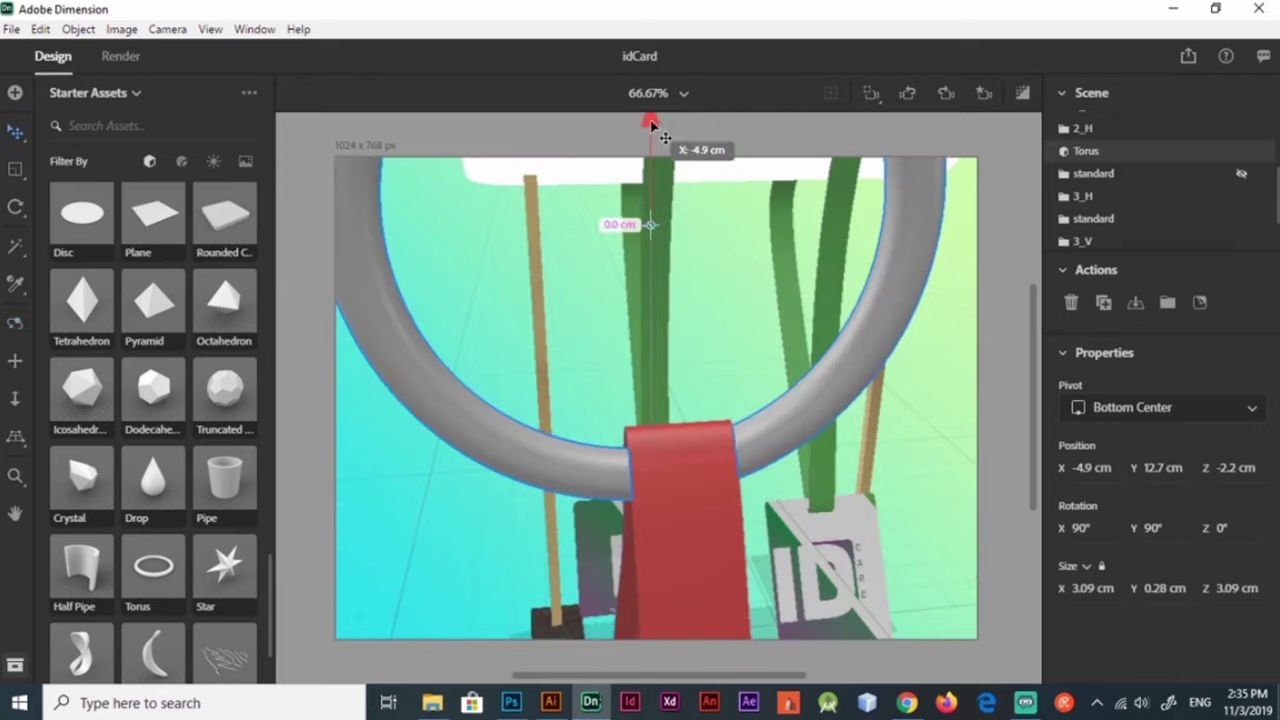
pyautogui.moveTo(571, 240)
pyautogui.mouseDown()
pyautogui.moveTo(808, 432)
pyautogui.moveTo(586, 503)
pyautogui.moveTo(607, 488)
pyautogui.mouseUp()
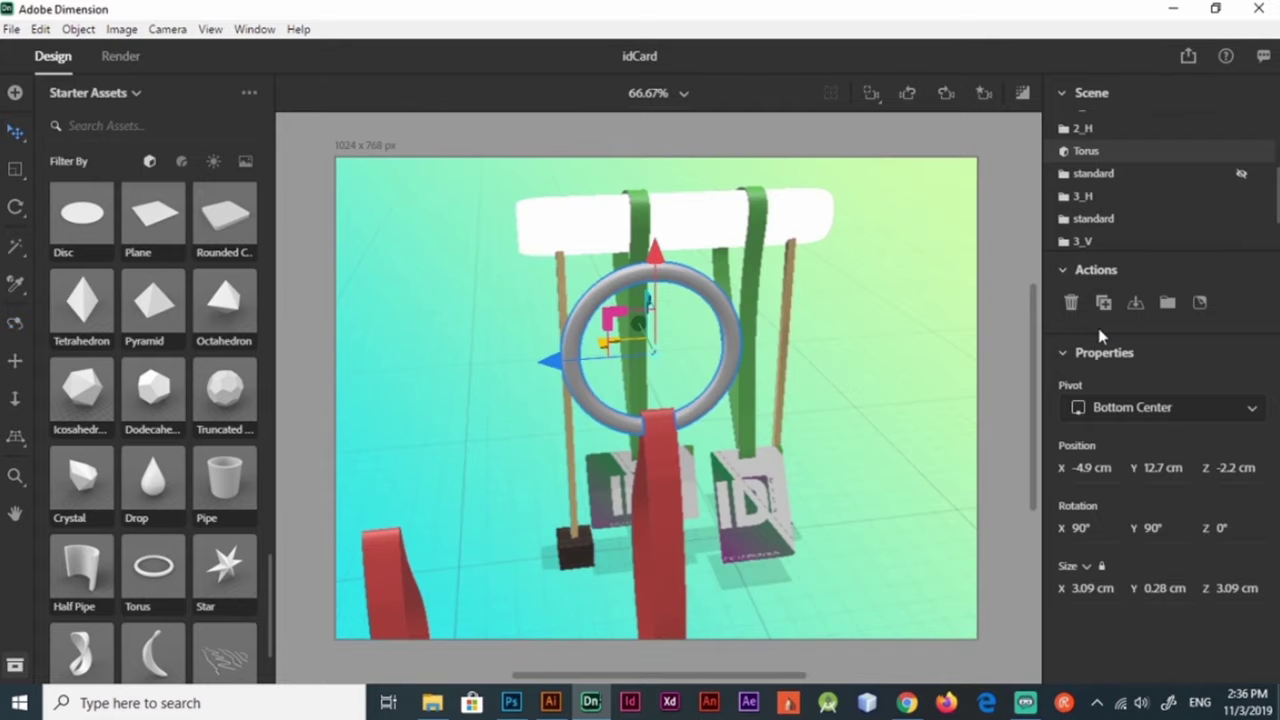
pyautogui.moveTo(650, 340)
pyautogui.mouseDown()
pyautogui.moveTo(491, 463)
pyautogui.moveTo(829, 418)
pyautogui.moveTo(772, 262)
pyautogui.moveTo(700, 314)
pyautogui.mouseUp()
pyautogui.scroll(3, 748, 463)
pyautogui.moveTo(894, 180)
pyautogui.mouseDown()
pyautogui.moveTo(818, 503)
pyautogui.moveTo(608, 206)
pyautogui.moveTo(614, 234)
pyautogui.moveTo(709, 157)
pyautogui.moveTo(843, 408)
pyautogui.moveTo(706, 200)
pyautogui.moveTo(838, 346)
pyautogui.moveTo(695, 479)
pyautogui.mouseUp()
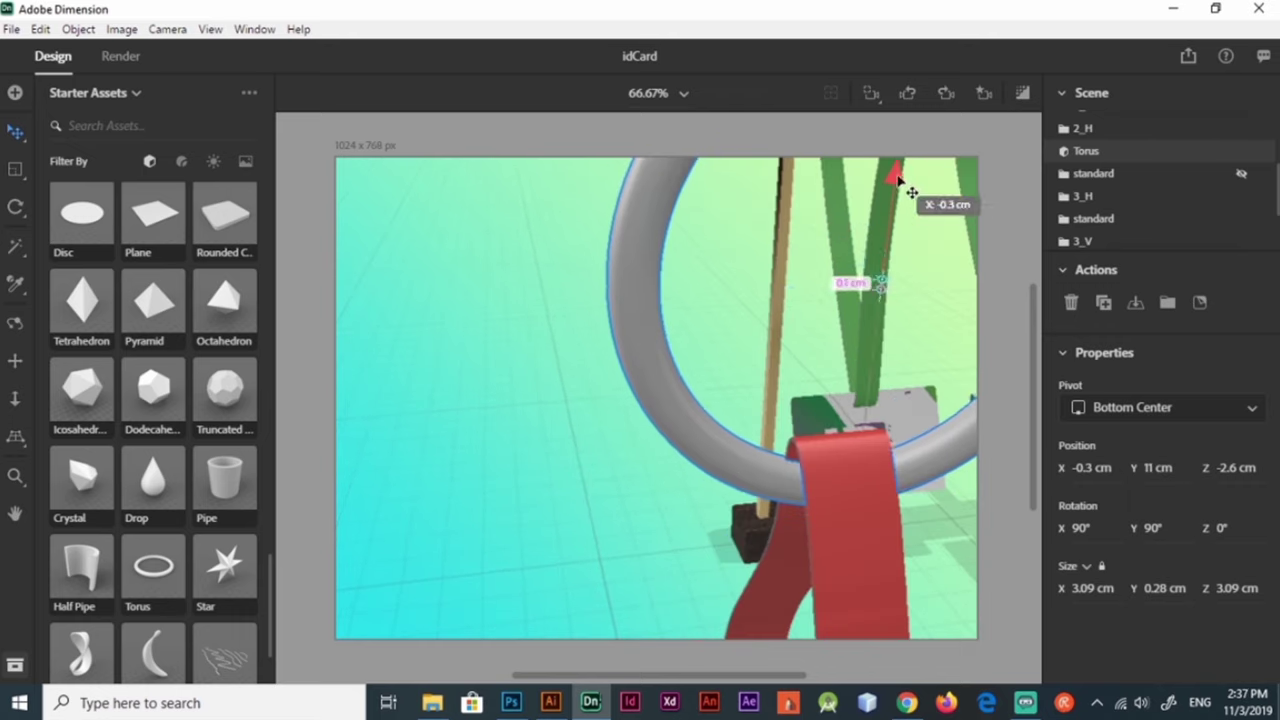
pyautogui.scroll(3, 695, 479)
pyautogui.moveTo(625, 225)
pyautogui.mouseDown()
pyautogui.moveTo(774, 380)
pyautogui.moveTo(777, 509)
pyautogui.moveTo(587, 533)
pyautogui.moveTo(749, 537)
pyautogui.moveTo(586, 277)
pyautogui.mouseUp()
# Step: Apply the Glowing material to the rings and open their base colour picker
pyautogui.press('v')
pyautogui.click(638, 274)
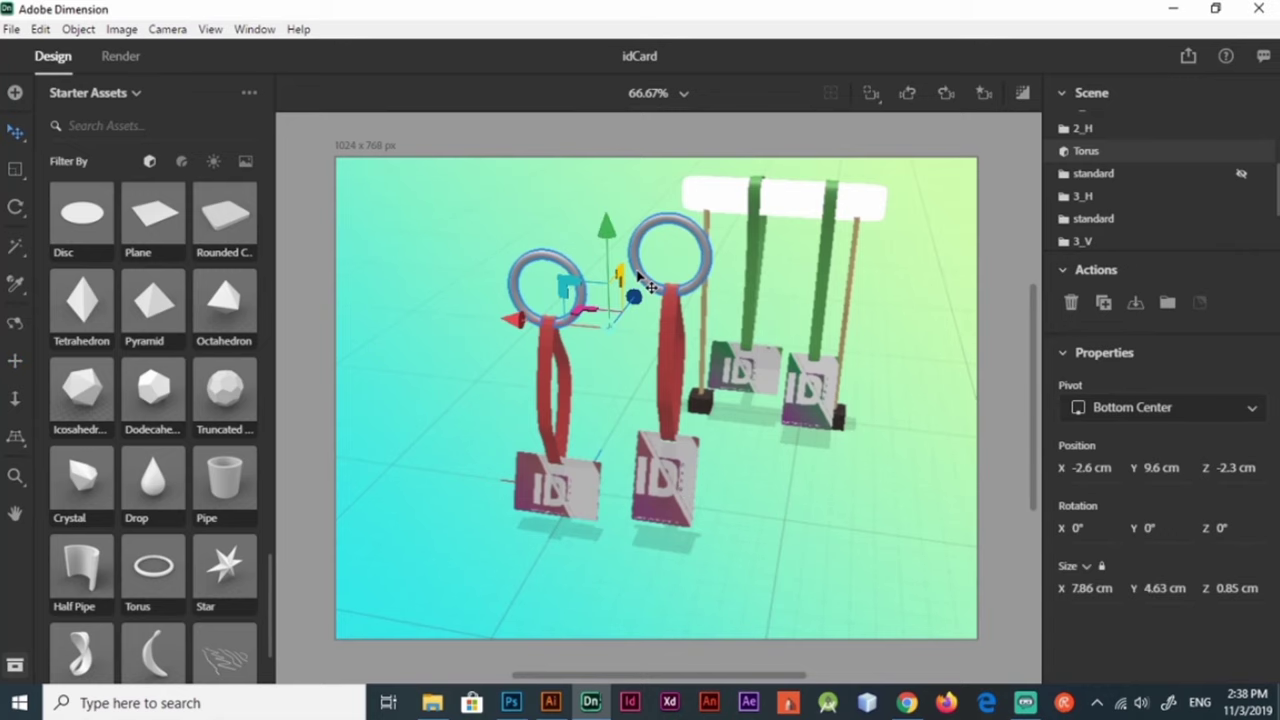
pyautogui.click(181, 161)
pyautogui.moveTo(270, 240)
pyautogui.mouseDown()
pyautogui.moveTo(272, 527)
pyautogui.moveTo(270, 195)
pyautogui.mouseUp()
pyautogui.moveTo(152, 257); pyautogui.dragTo(548, 285)
pyautogui.click(1256, 390)
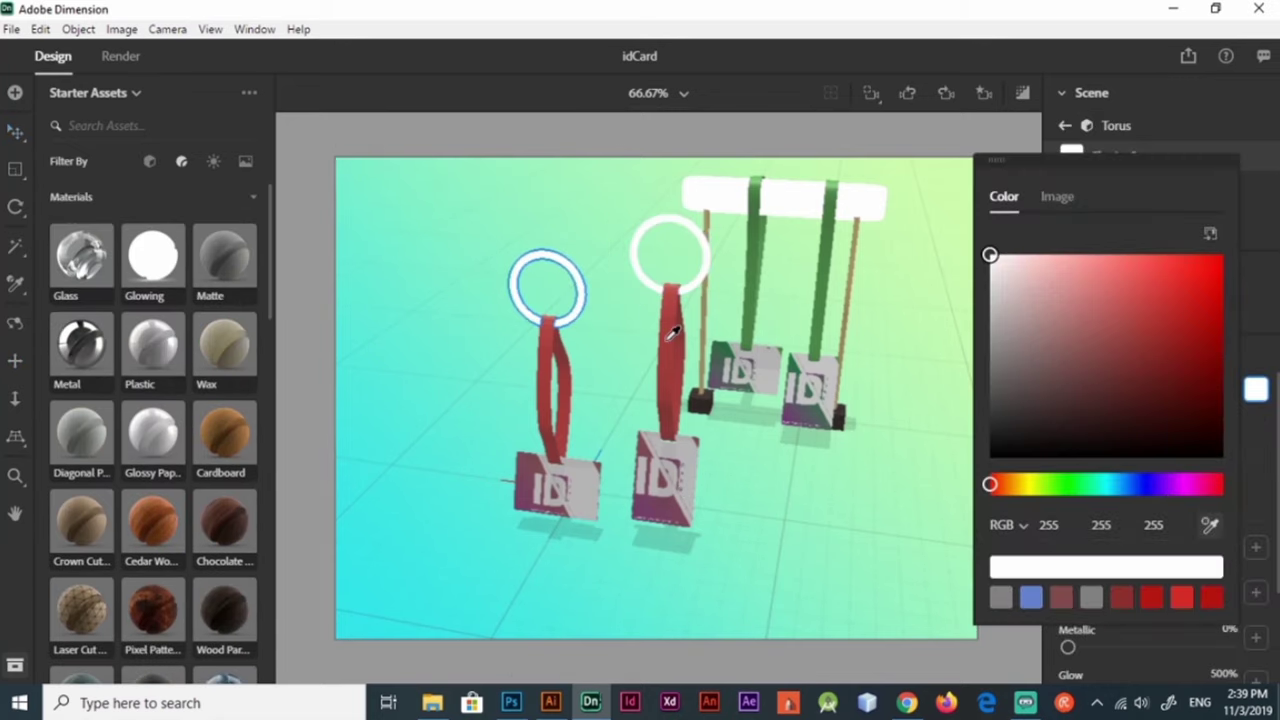
# Step: Duplicate a ring and set its rotation to 90° with a Z rotation of 0°
pyautogui.click(625, 383)
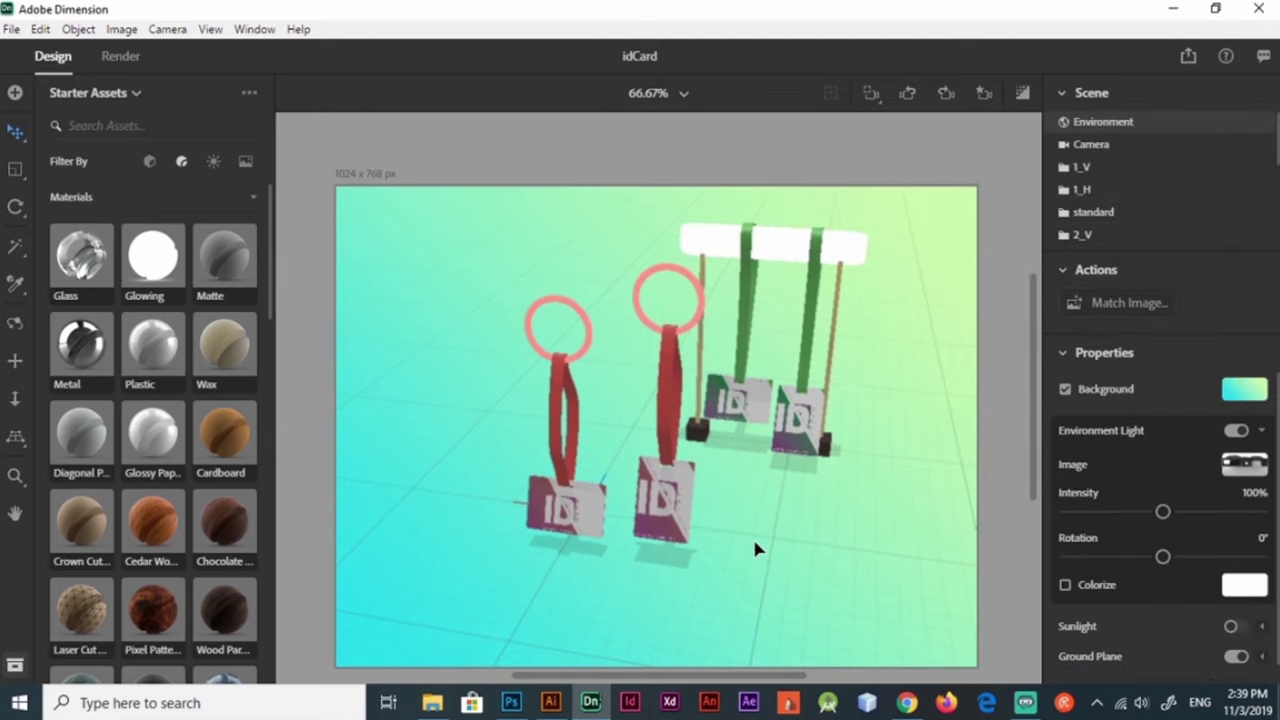
pyautogui.click(668, 266)
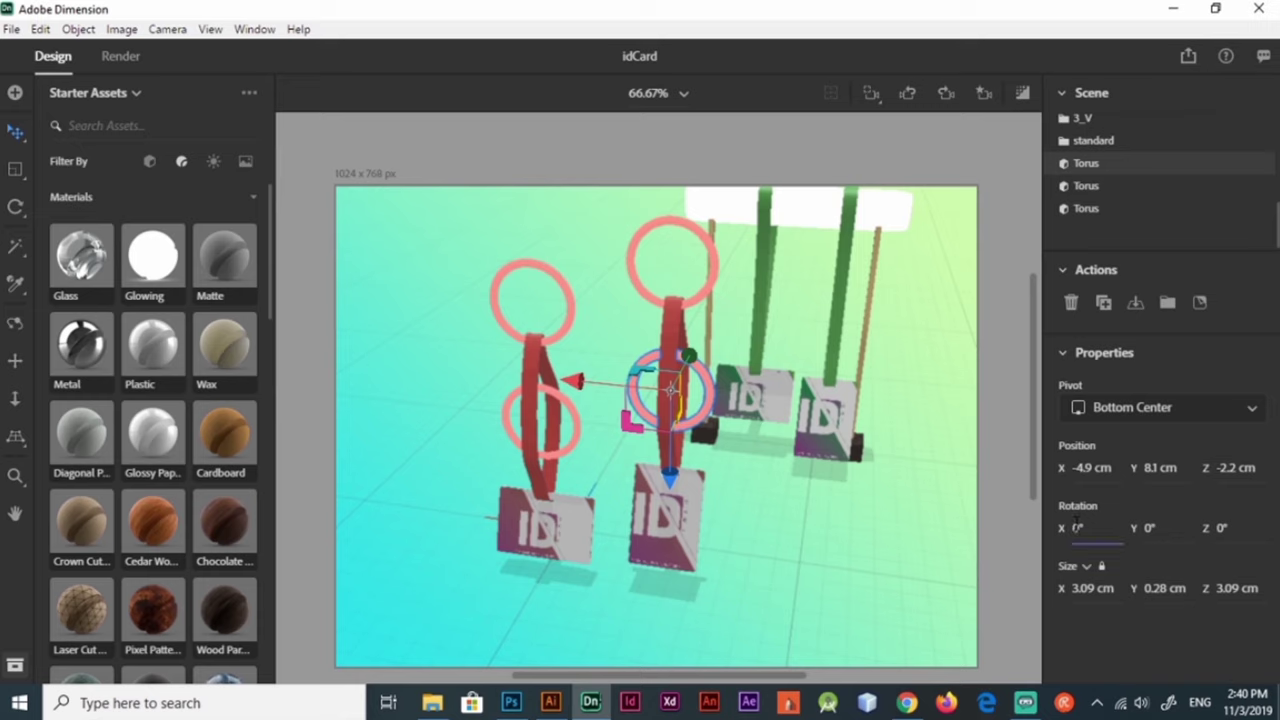
pyautogui.write('90')
pyautogui.press('Return')
pyautogui.click(540, 420)
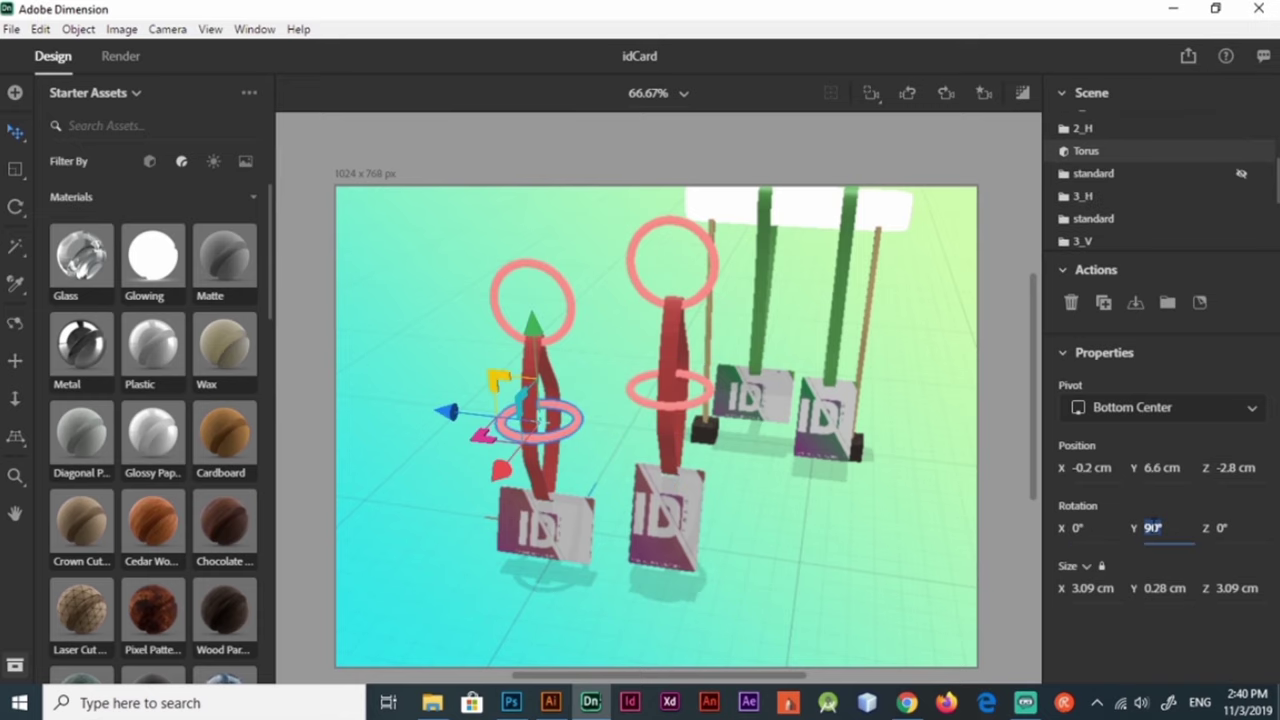
pyautogui.scroll(3, 586, 460)
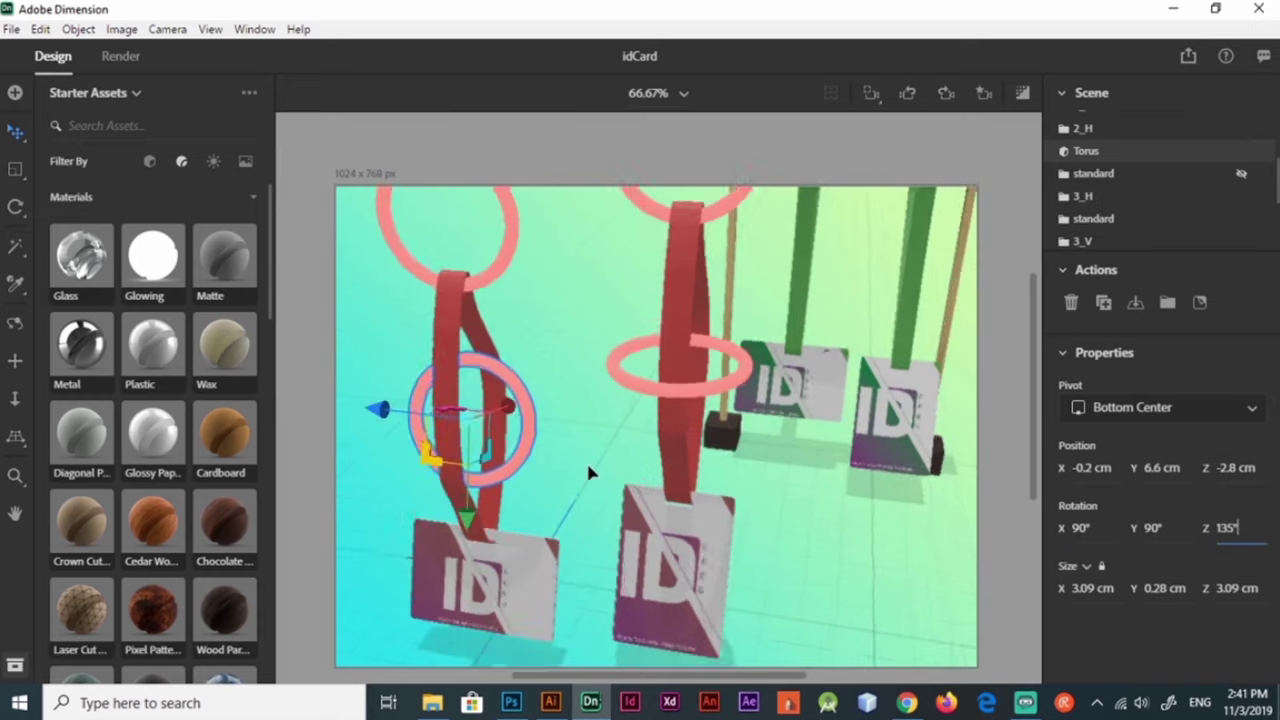
pyautogui.scroll(2, 564, 471)
pyautogui.press('BackSpace')
pyautogui.press('BackSpace')
pyautogui.press('BackSpace')
pyautogui.write('0')
pyautogui.press('Return')
# Step: Turn the left ring upright, lower it through the left red-lanyard card, and enlarge it slightly
pyautogui.moveTo(564, 471); pyautogui.dragTo(520, 420, button='middle')
pyautogui.press('r')
pyautogui.moveTo(520, 330); pyautogui.dragTo(557, 486)
pyautogui.press('m')
pyautogui.moveTo(540, 401); pyautogui.dragTo(543, 440)
pyautogui.moveTo(543, 440)
pyautogui.mouseDown(button='middle')
pyautogui.moveTo(566, 429)
pyautogui.moveTo(586, 534)
pyautogui.mouseUp(button='middle')
pyautogui.moveTo(577, 503); pyautogui.dragTo(605, 568)
# Step: Move the upper ring down beneath the right red-lanyard card and deselect everything
pyautogui.moveTo(575, 568)
pyautogui.mouseDown(button='middle')
pyautogui.moveTo(626, 497)
pyautogui.moveTo(704, 534)
pyautogui.mouseUp(button='middle')
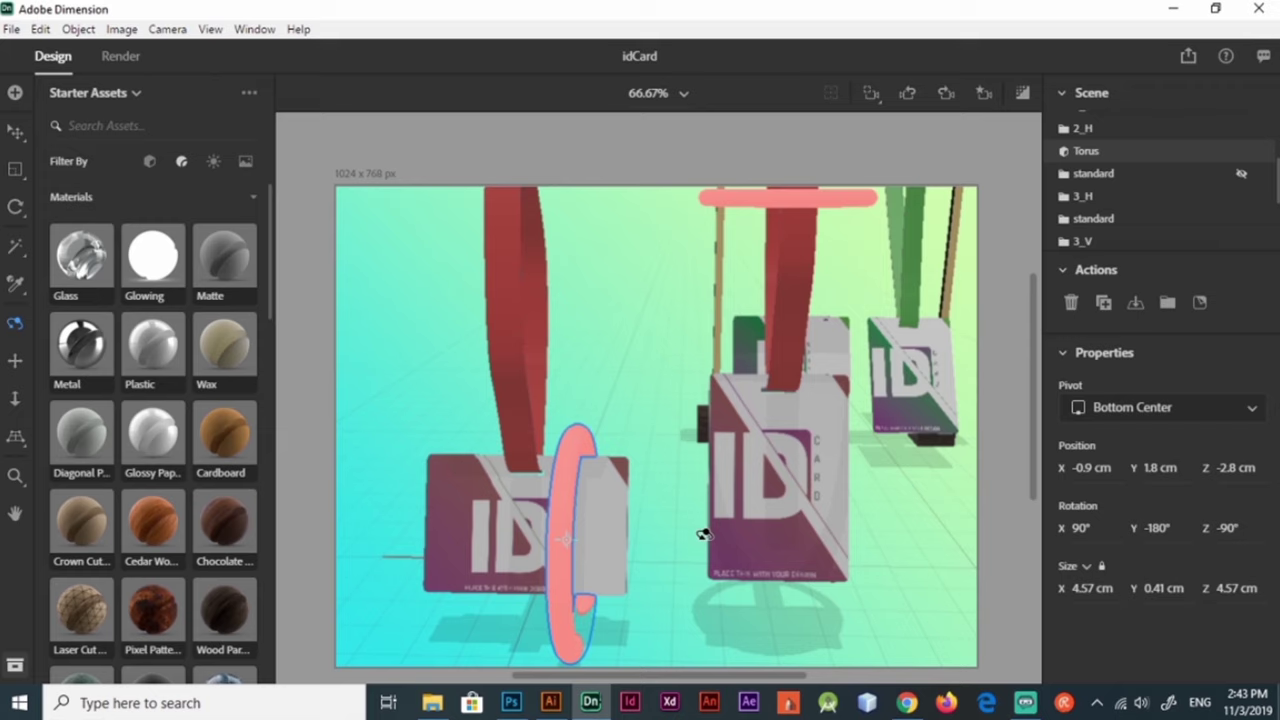
pyautogui.moveTo(713, 242)
pyautogui.mouseDown()
pyautogui.moveTo(771, 300)
pyautogui.moveTo(770, 555)
pyautogui.mouseUp()
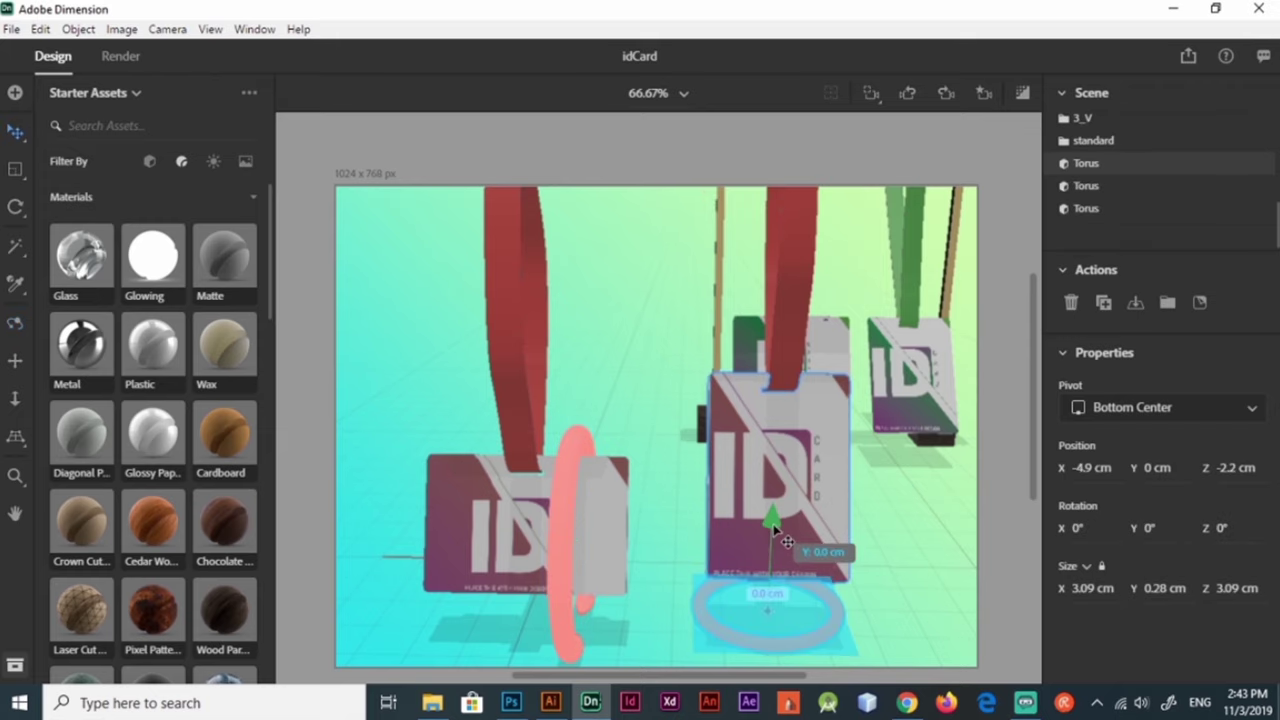
pyautogui.moveTo(930, 551); pyautogui.dragTo(789, 571)
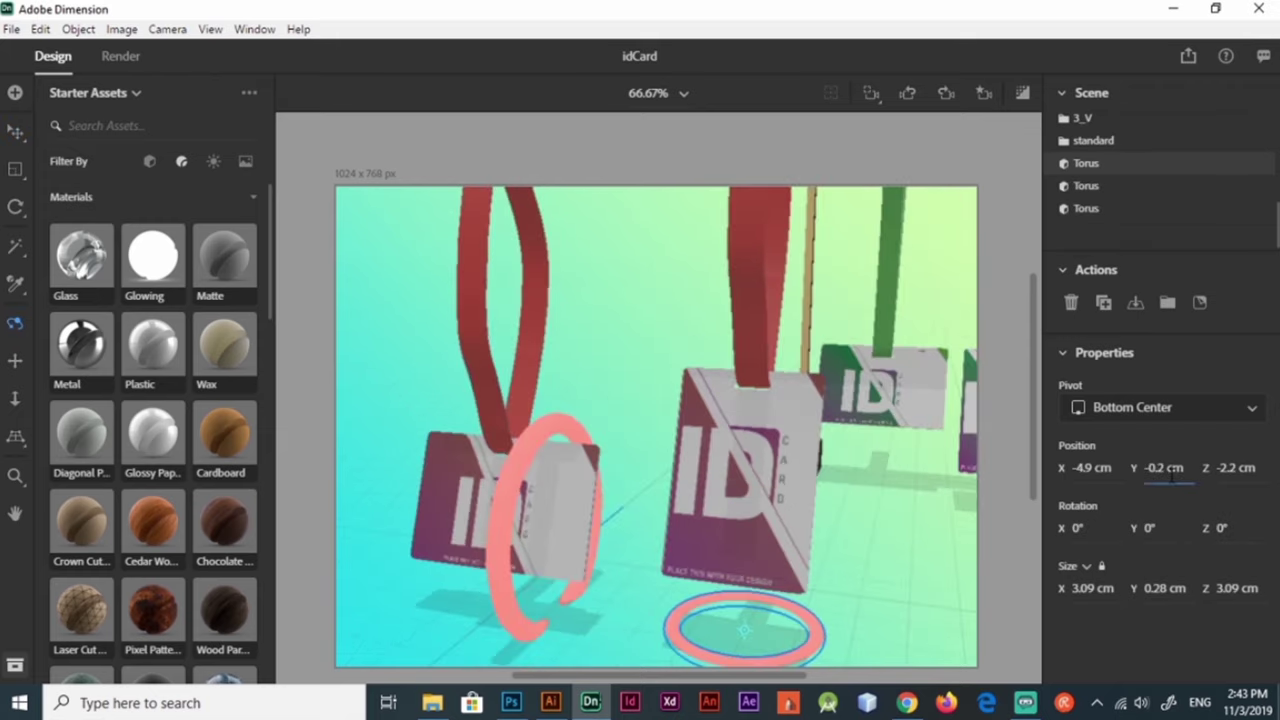
pyautogui.moveTo(863, 551)
pyautogui.mouseDown()
pyautogui.moveTo(857, 571)
pyautogui.moveTo(703, 583)
pyautogui.moveTo(674, 623)
pyautogui.moveTo(765, 708)
pyautogui.moveTo(838, 676)
pyautogui.mouseUp()
pyautogui.doubleClick(1088, 162)
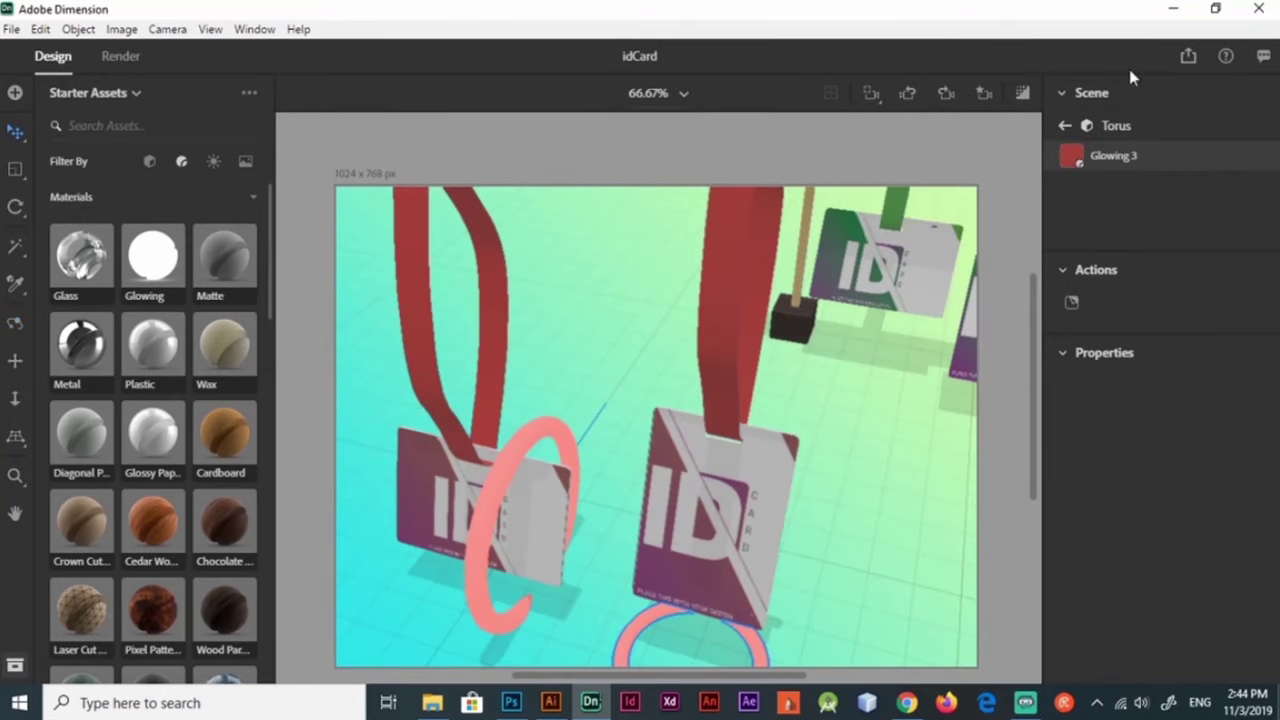
pyautogui.click(637, 630)
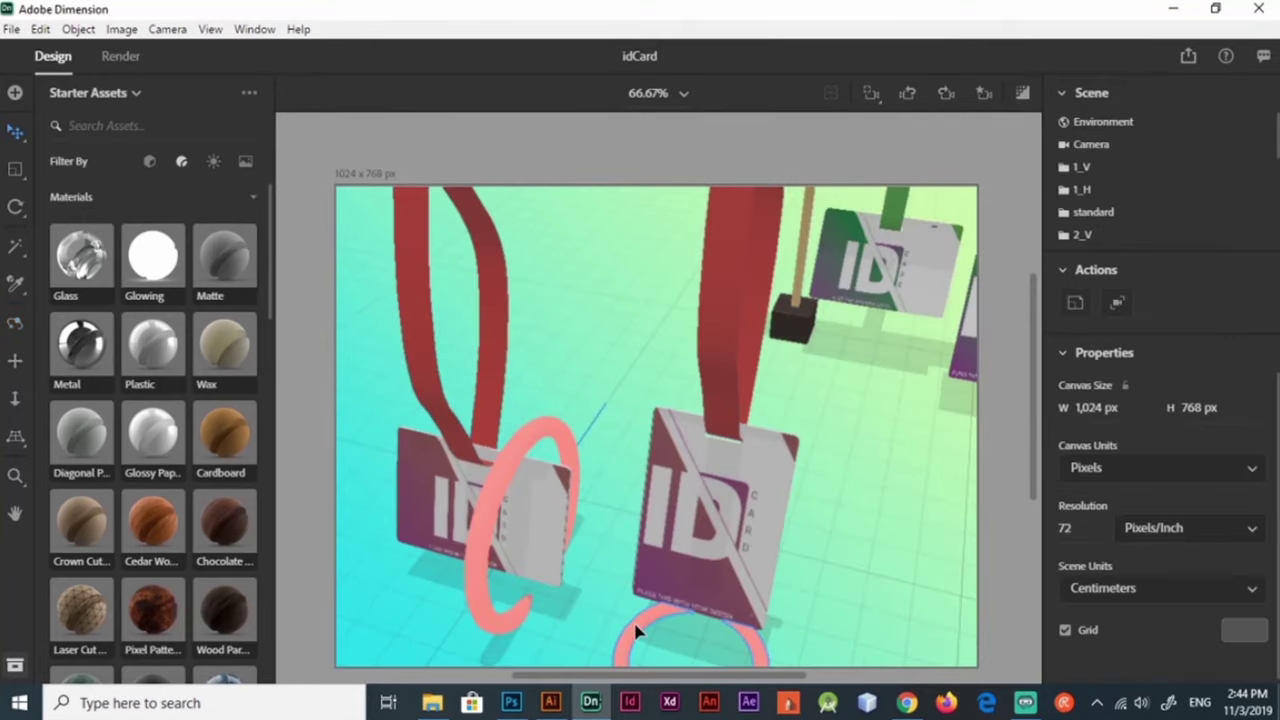
pyautogui.scroll(-5, 870, 577)
pyautogui.scroll(-3, 870, 577)
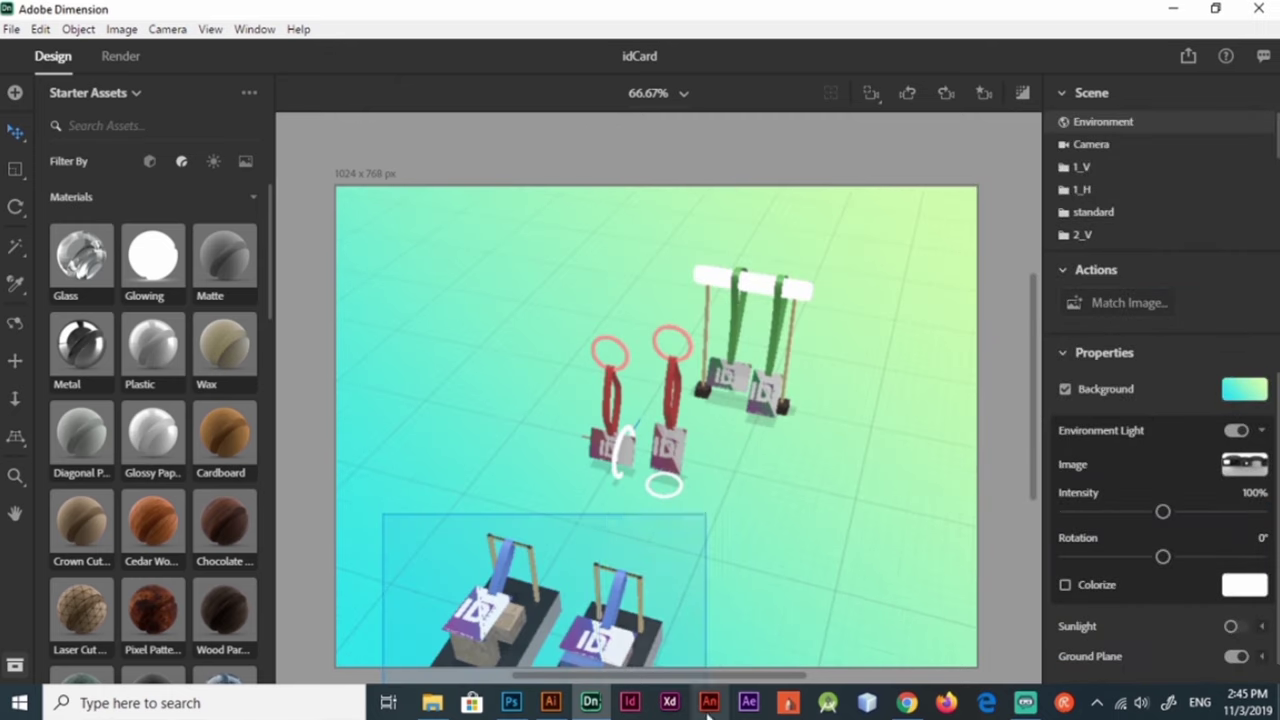
# Step: Shift the red-lanyard card group slightly right in a top-down view
pyautogui.click(540, 600)
pyautogui.moveTo(808, 414); pyautogui.dragTo(663, 501, button='middle')
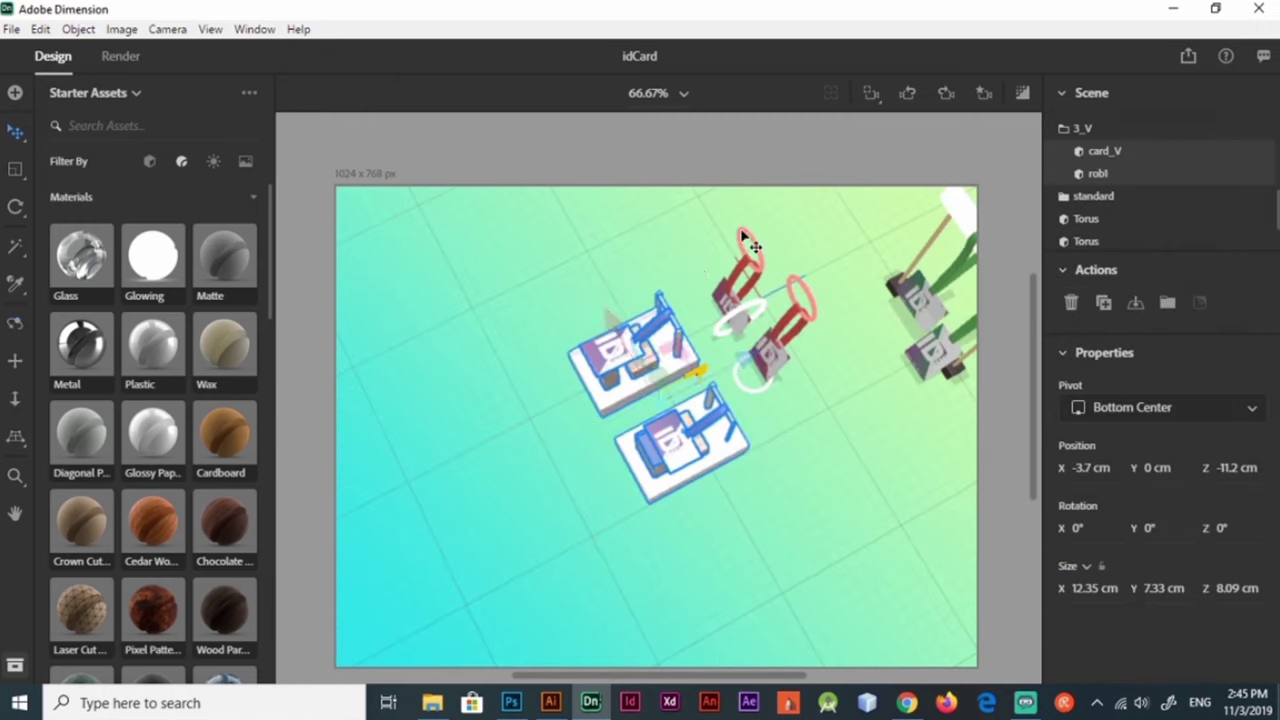
pyautogui.click(806, 388)
pyautogui.moveTo(724, 359); pyautogui.dragTo(812, 410)
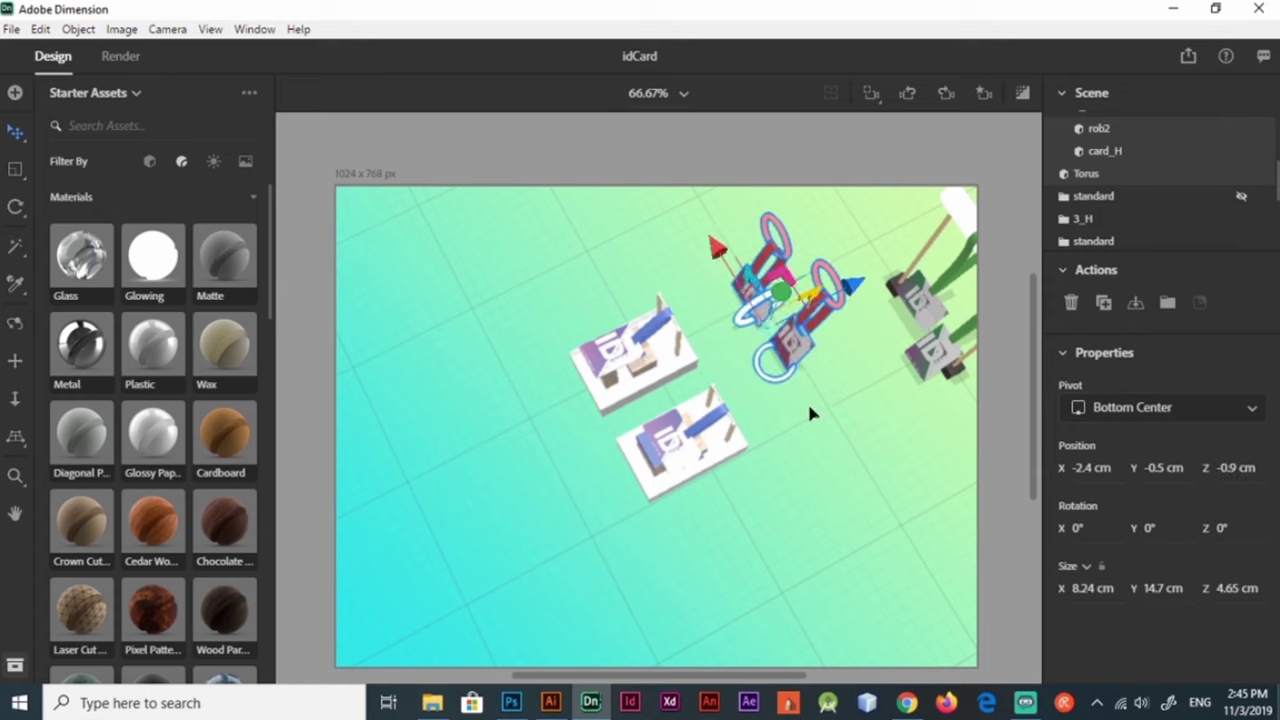
pyautogui.moveTo(809, 321)
pyautogui.mouseDown(button='middle')
pyautogui.moveTo(804, 356)
pyautogui.moveTo(736, 435)
pyautogui.mouseUp(button='middle')
pyautogui.moveTo(818, 472)
pyautogui.mouseDown()
pyautogui.moveTo(807, 427)
pyautogui.moveTo(700, 337)
pyautogui.mouseUp()
# Step: Move the green swing over to the left side of the scene
pyautogui.press('v')
pyautogui.click(700, 337)
pyautogui.moveTo(614, 257)
pyautogui.mouseDown()
pyautogui.moveTo(386, 371)
pyautogui.moveTo(600, 309)
pyautogui.moveTo(587, 425)
pyautogui.moveTo(611, 514)
pyautogui.moveTo(629, 531)
pyautogui.mouseUp()
pyautogui.press('1')
# Step: Select the Environment and show its Diagonal Gradient background image settings
pyautogui.scroll(-1, 1160, 170)
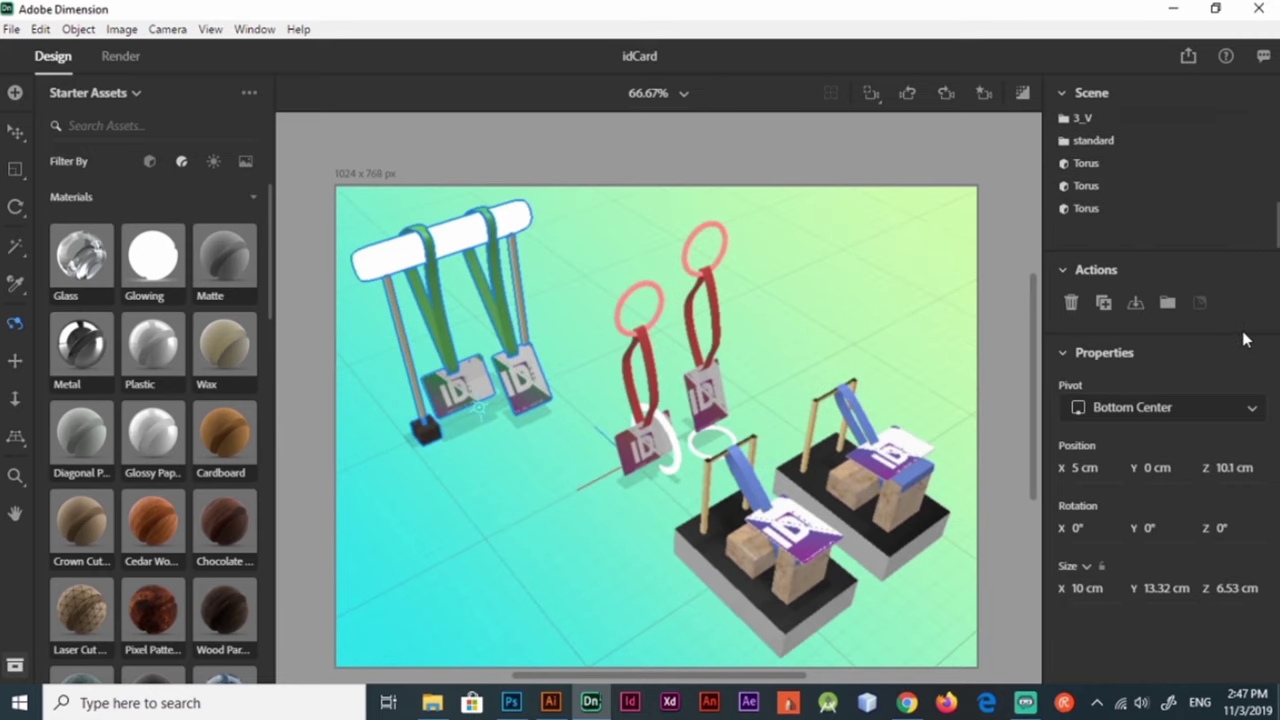
pyautogui.click(1022, 260)
pyautogui.click(1240, 388)
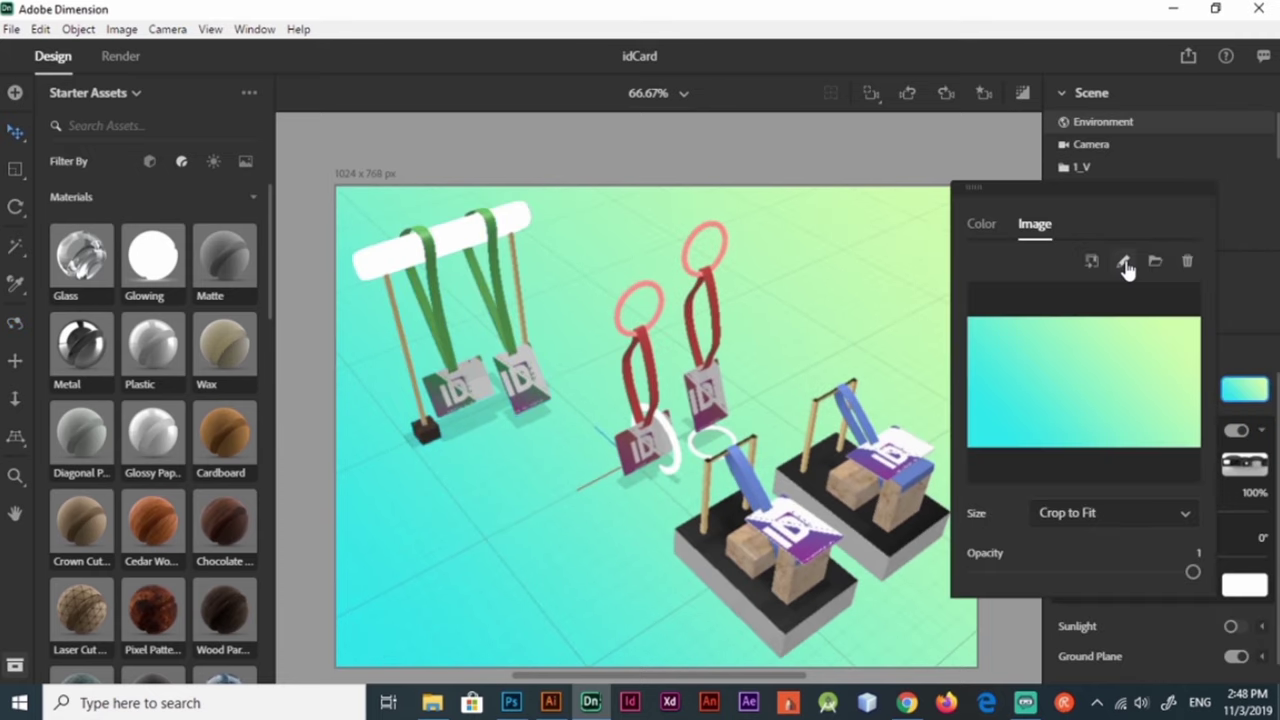
# Step: Edit the gradient backdrop in Photoshop and add a Hue/Saturation adjustment layer
pyautogui.click(1121, 266)
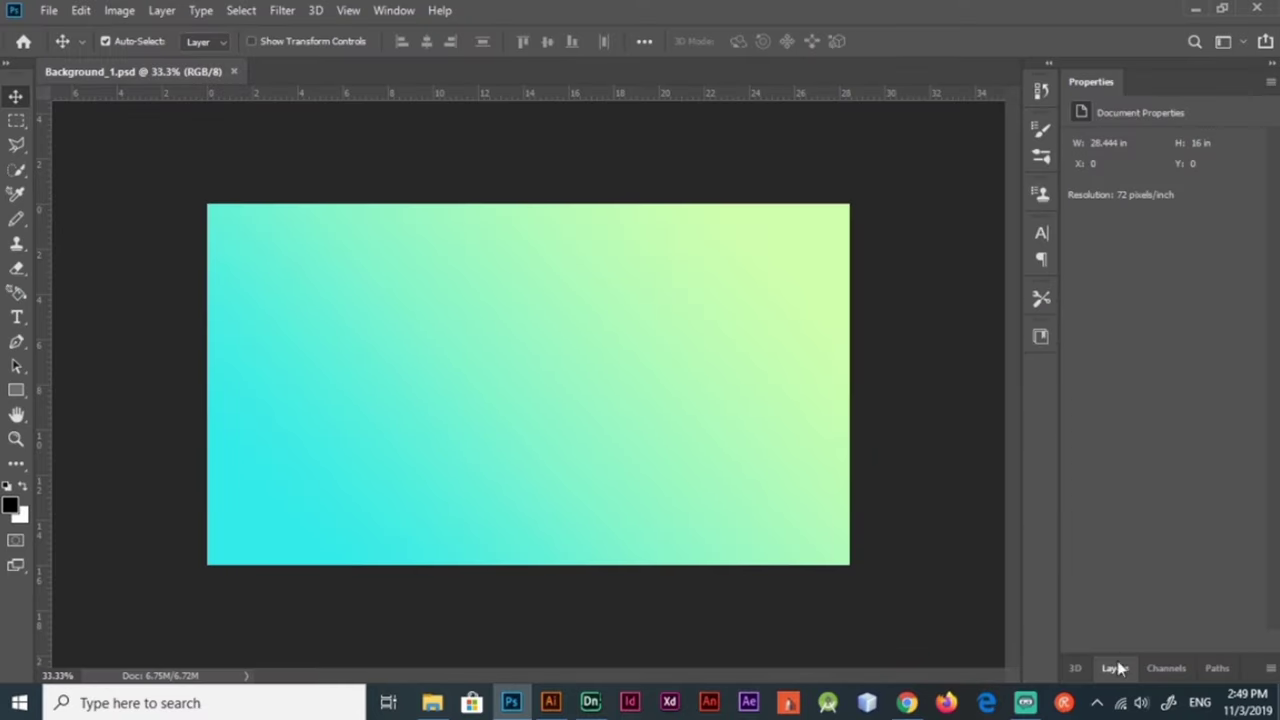
pyautogui.click(1115, 668)
pyautogui.click(1175, 672)
pyautogui.click(1185, 489)
# Step: Turn Colorize off, set Saturation -100 and Lightness -35, and return to Dimension
pyautogui.scroll(-2, 1166, 243)
pyautogui.click(1167, 195)
pyautogui.moveTo(1161, 170); pyautogui.dragTo(1053, 176)
pyautogui.scroll(2, 1137, 172)
pyautogui.click(1167, 241)
pyautogui.moveTo(1165, 217); pyautogui.dragTo(1131, 218)
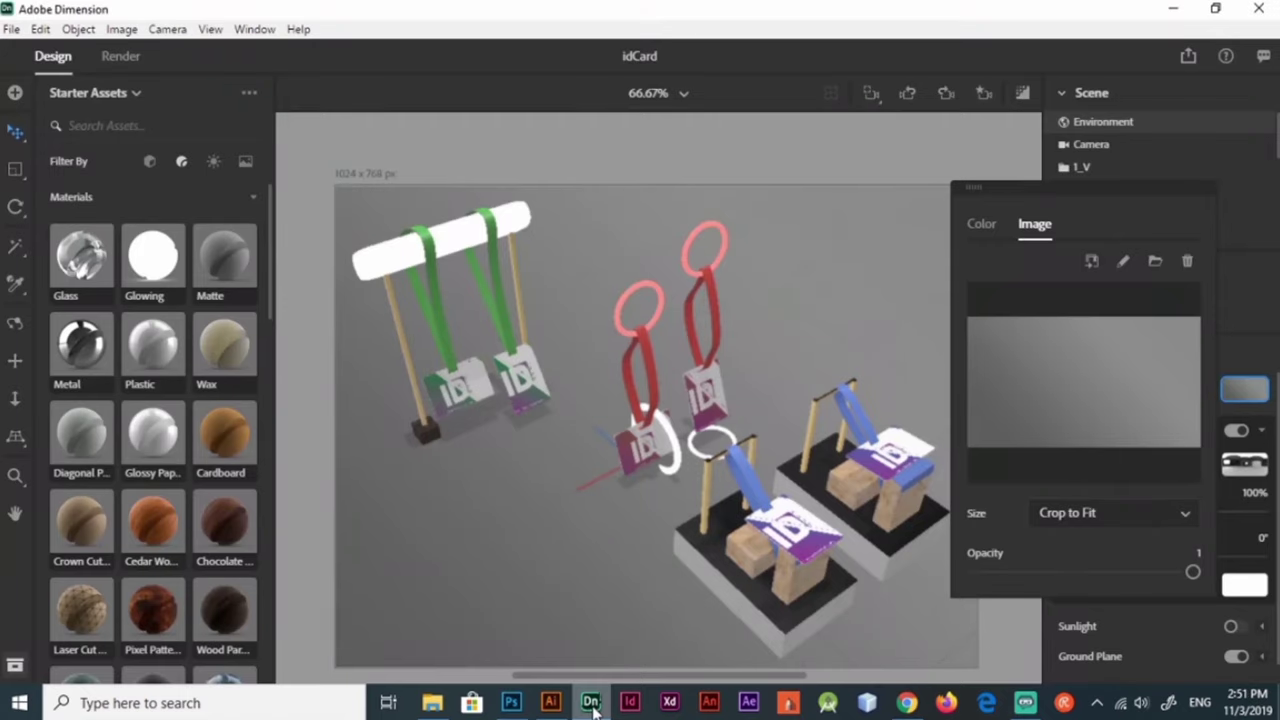
pyautogui.click(882, 268)
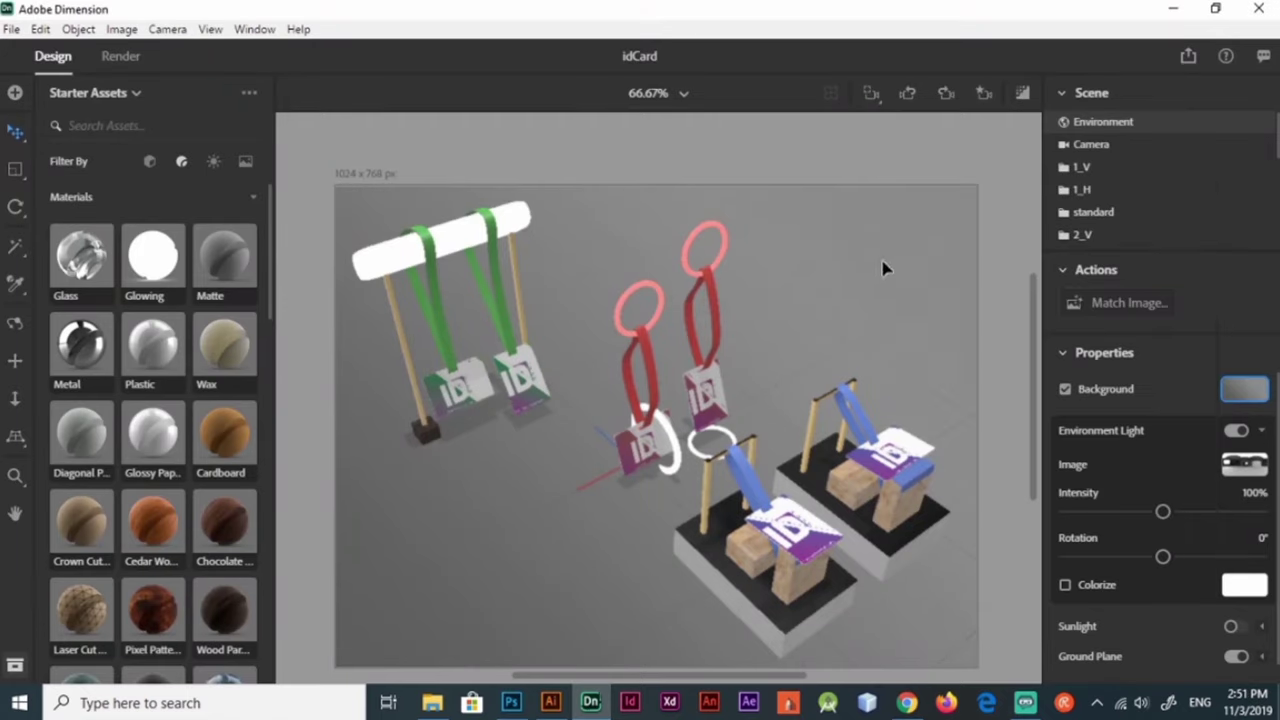
# Step: Move the green-lanyard swing card group forward to X 7.3 cm, Z 2.4 cm
pyautogui.scroll(1, 882, 268)
pyautogui.press('1')
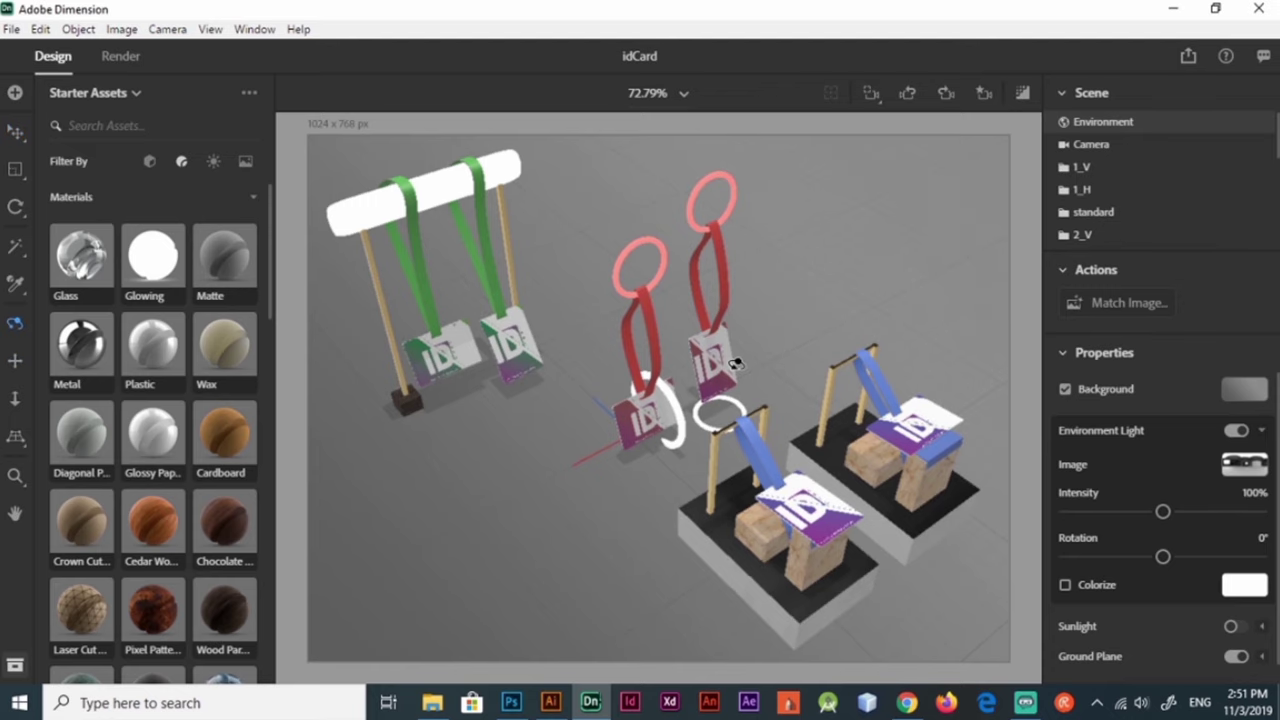
pyautogui.moveTo(735, 363); pyautogui.dragTo(720, 370)
pyautogui.click(402, 405)
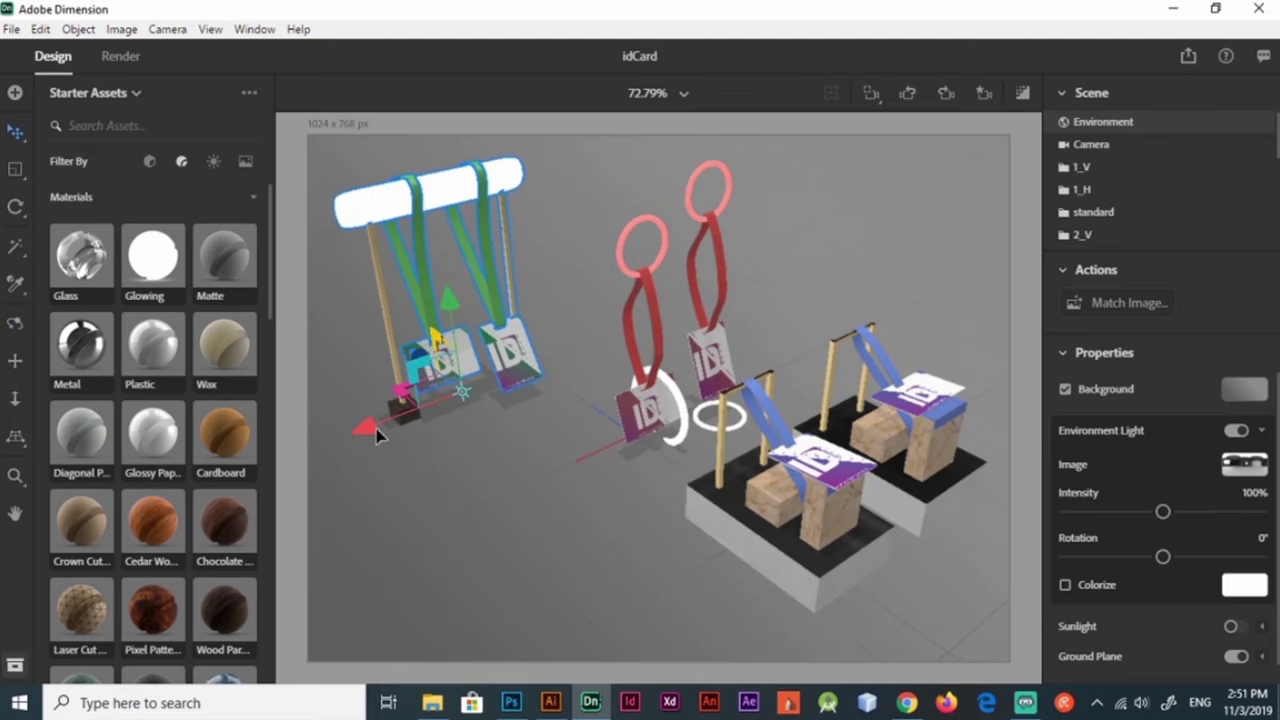
pyautogui.click(435, 370)
pyautogui.moveTo(435, 370); pyautogui.dragTo(470, 440)
# Step: Orbit the camera slightly and show a render preview of the lanyards on the gradient
pyautogui.press('1')
pyautogui.moveTo(603, 488)
pyautogui.mouseDown()
pyautogui.moveTo(591, 480)
pyautogui.moveTo(626, 504)
pyautogui.mouseUp()
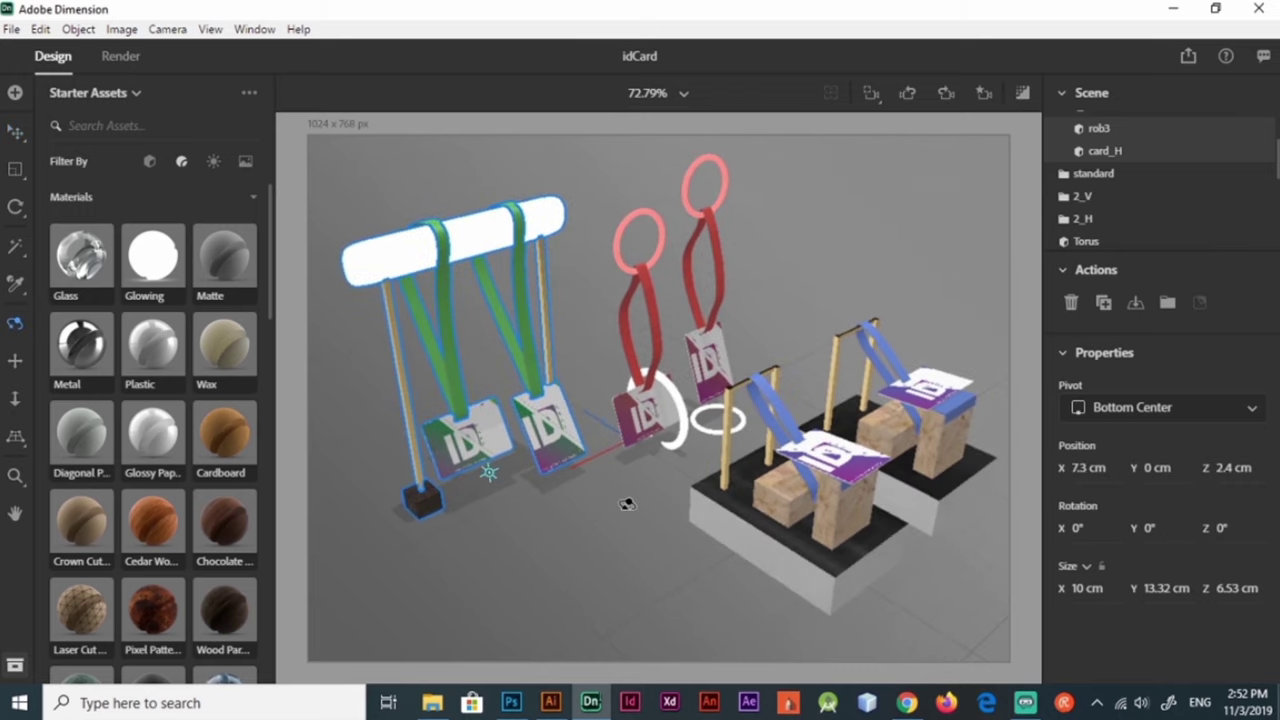
pyautogui.click(1024, 96)
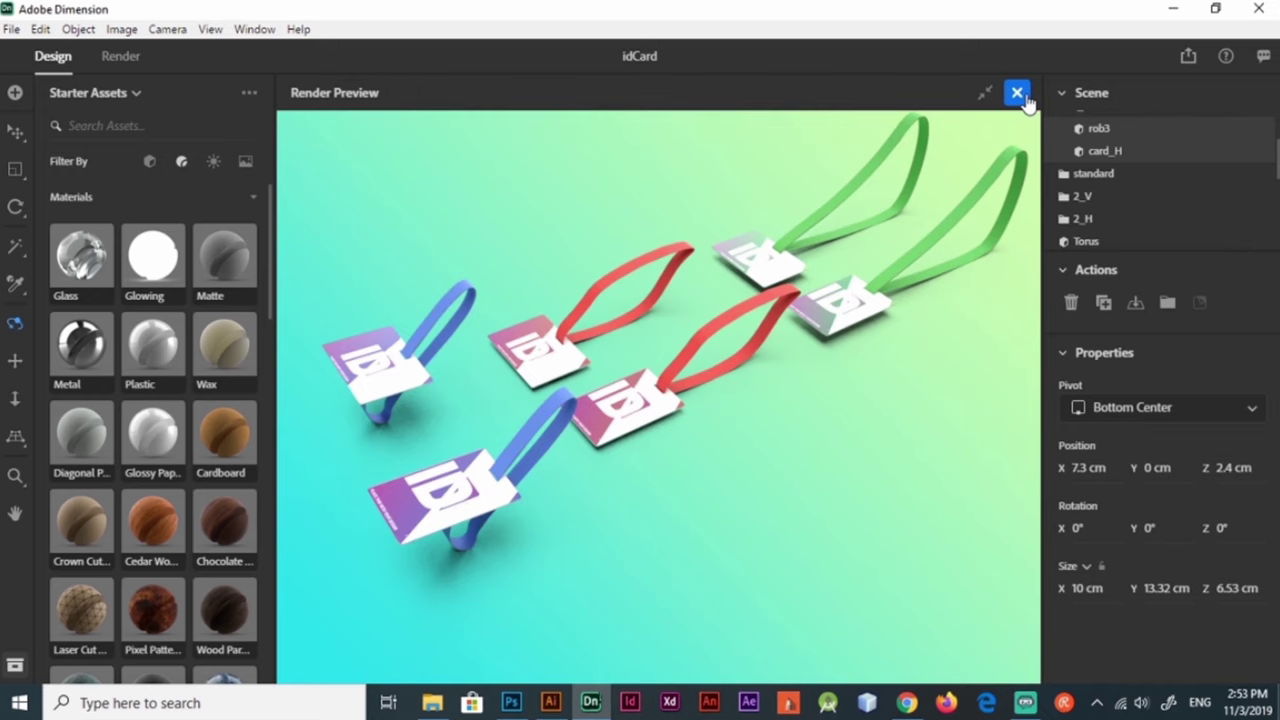